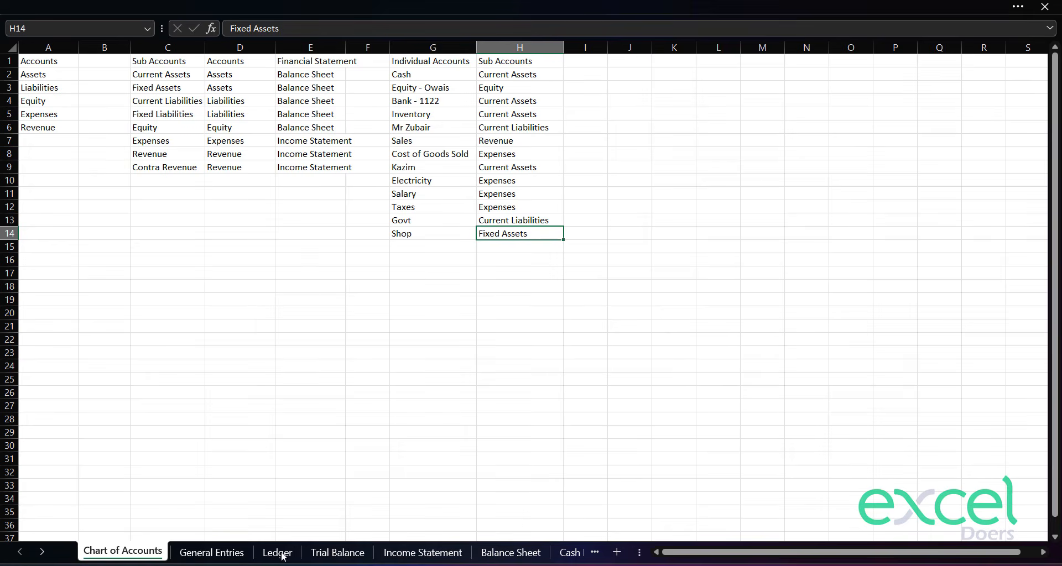
- Review the Ledger, Income Statement and Balance Sheet worksheets, ending at the heading of the balance sheet
{"action": "left_click", "coordinate": [280, 553]}
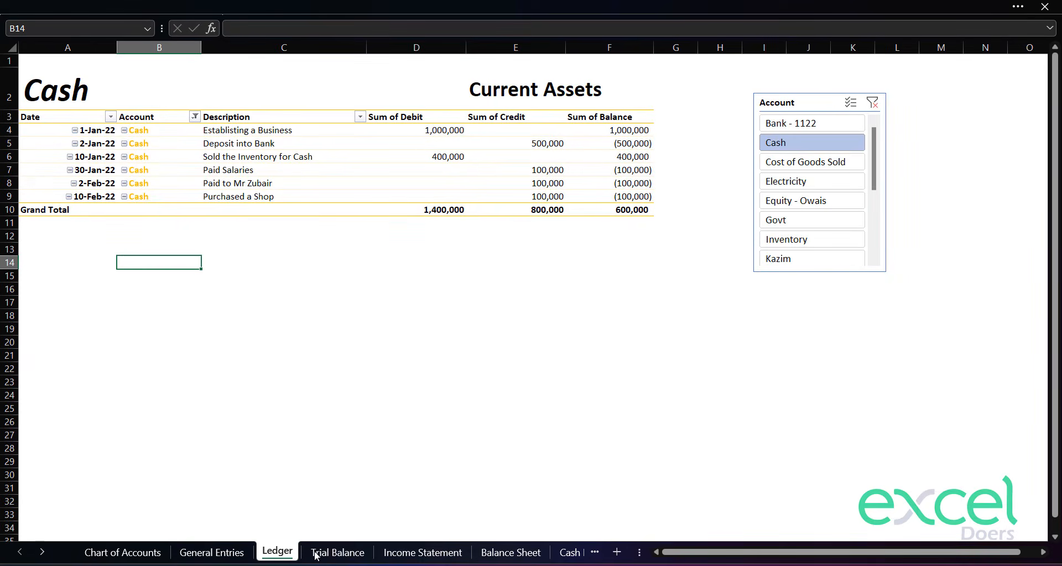
{"action": "left_click", "coordinate": [418, 555]}
{"action": "left_click", "coordinate": [510, 553]}
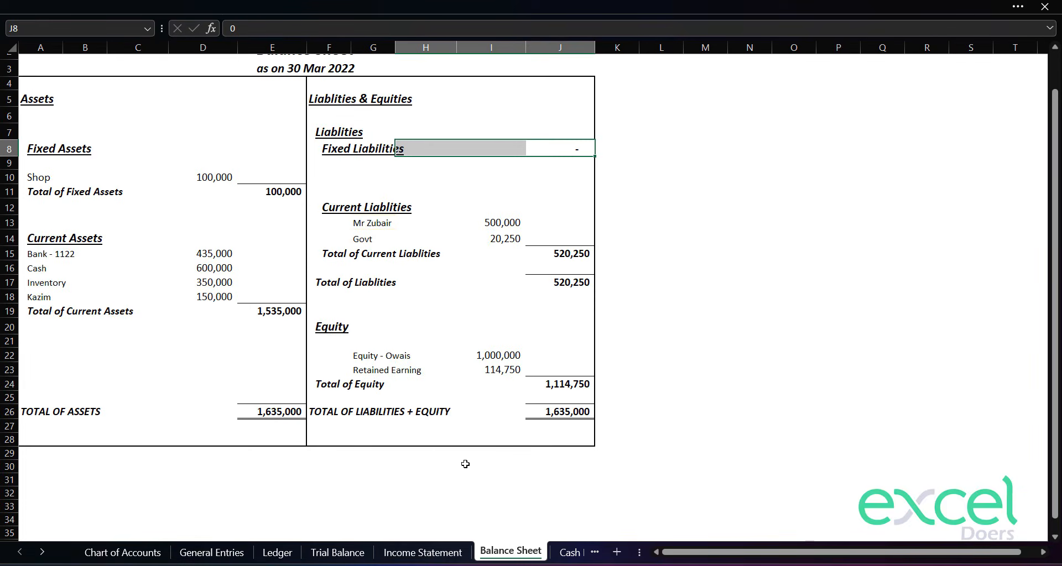
{"action": "left_click", "coordinate": [465, 231]}
{"action": "scroll", "coordinate": [493, 320], "scroll_direction": "up", "scroll_amount": 1}
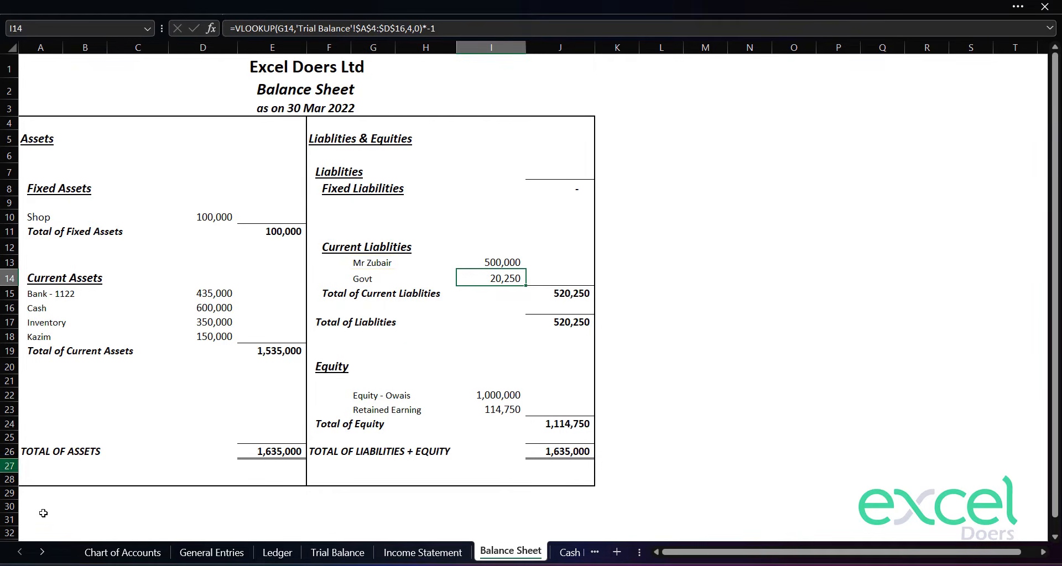
- Look through General Entries, Chart of Accounts, Ledger, Trial Balance and Balance Sheet, ending with the cash sheet that follows them
{"action": "left_click", "coordinate": [200, 553]}
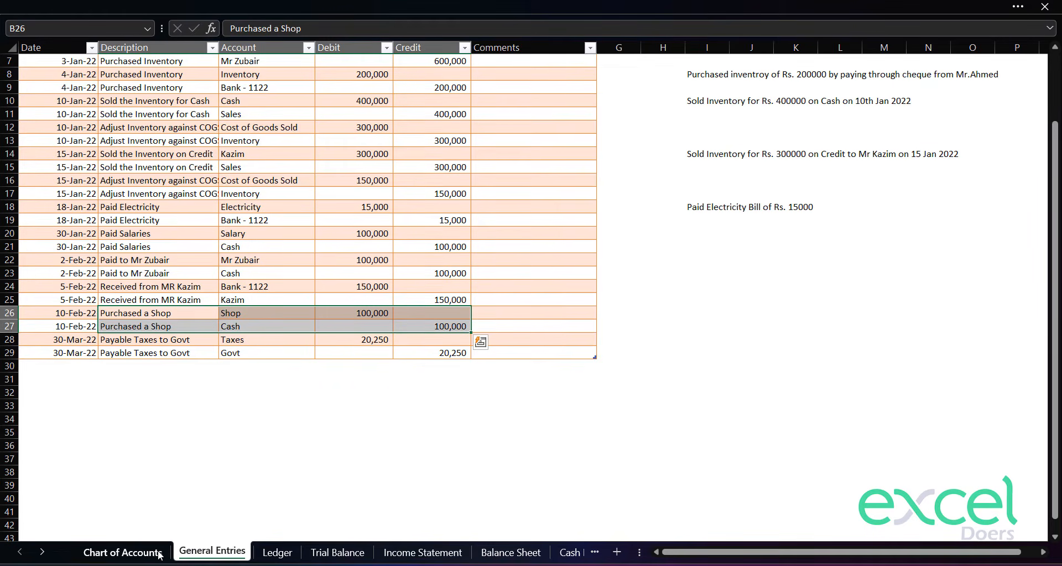
{"action": "left_click", "coordinate": [160, 553]}
{"action": "left_click", "coordinate": [277, 552]}
{"action": "left_click", "coordinate": [362, 555]}
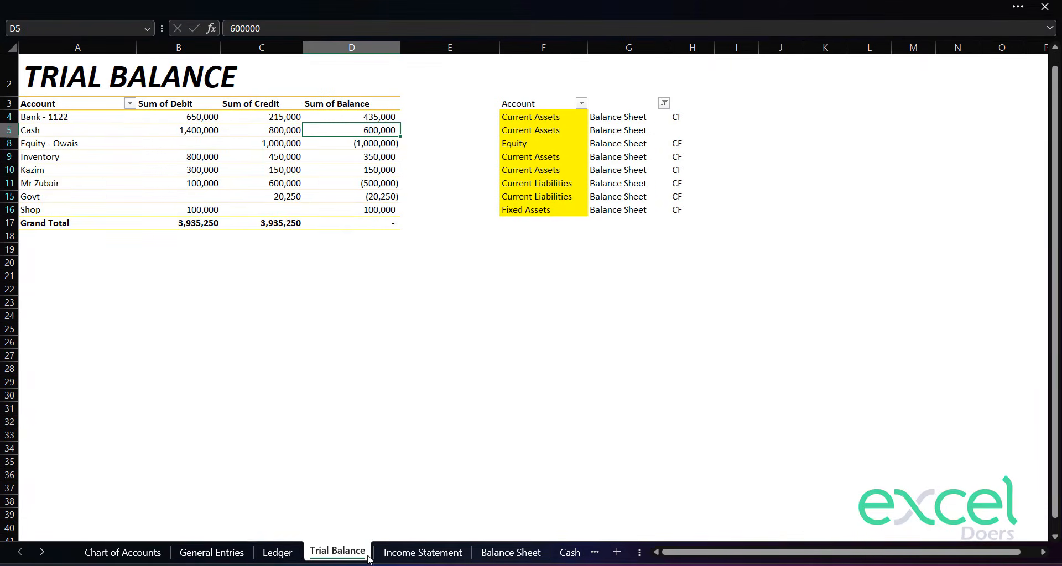
{"action": "left_click", "coordinate": [484, 553]}
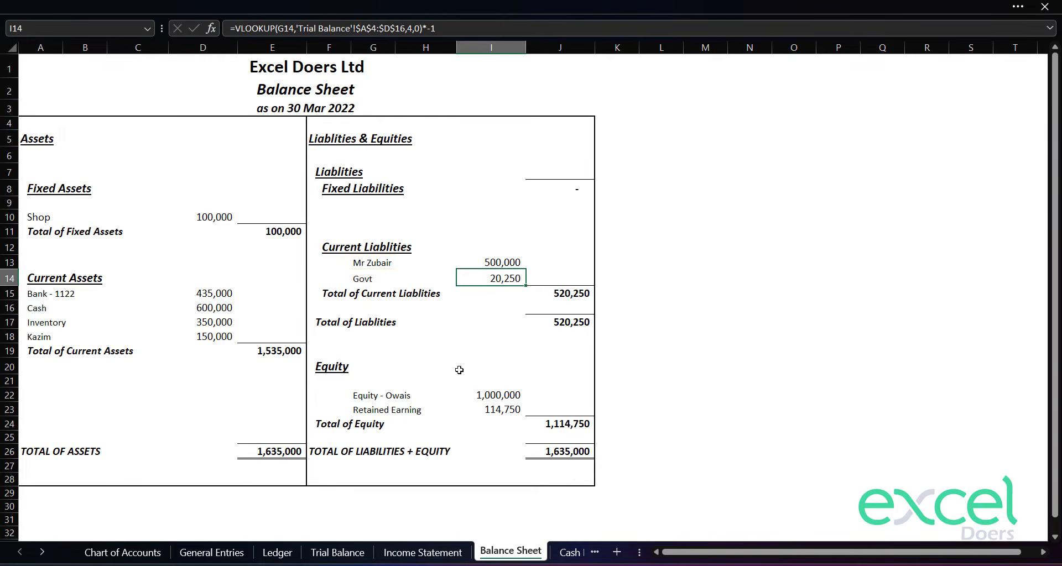
{"action": "left_click", "coordinate": [570, 553]}
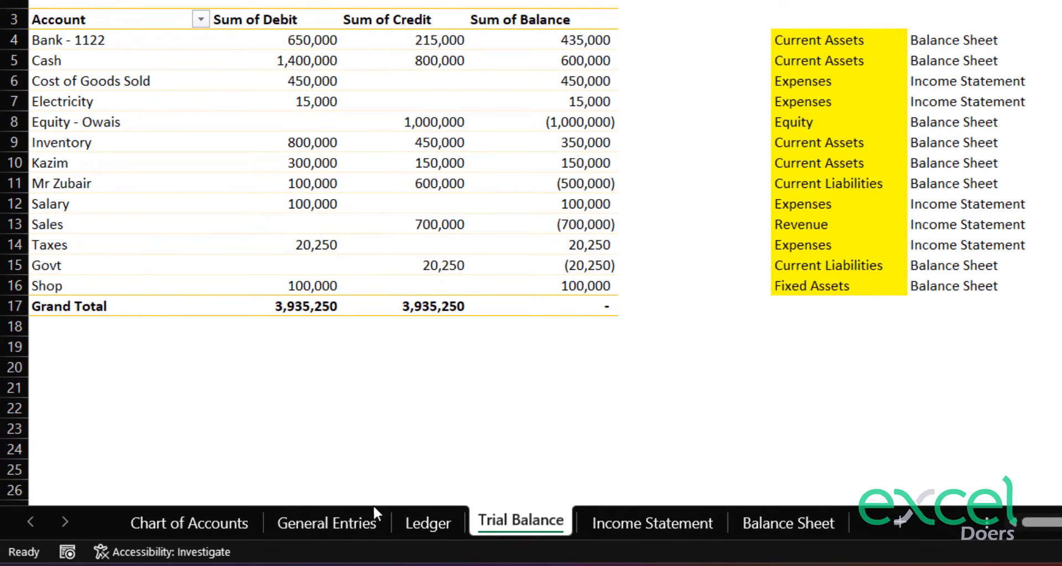
- Review the six accounting sheets in order, from Chart of Accounts through to Balance Sheet
{"action": "left_click", "coordinate": [231, 522]}
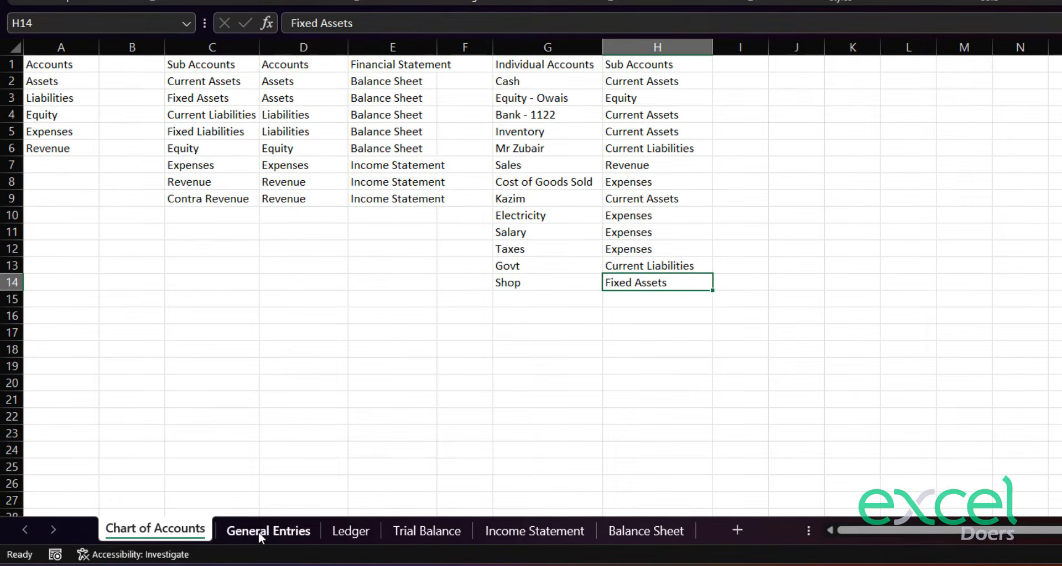
{"action": "left_click", "coordinate": [259, 532]}
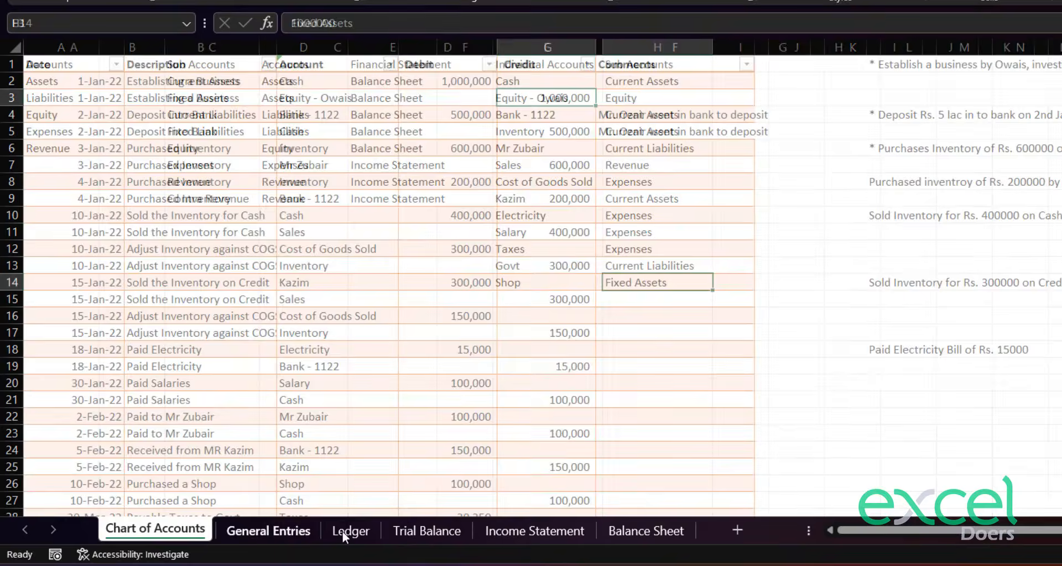
{"action": "left_click", "coordinate": [345, 534]}
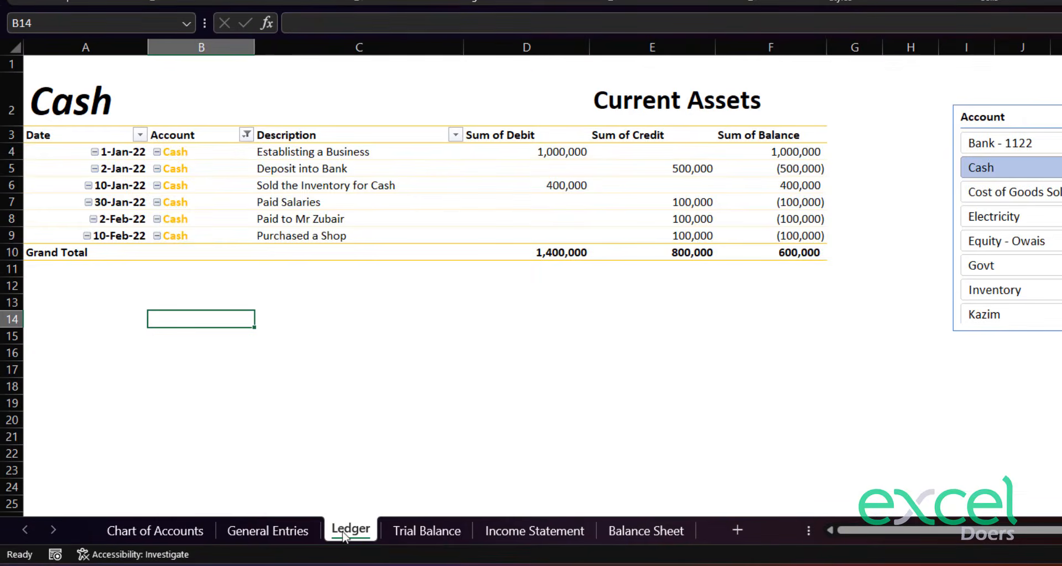
{"action": "left_click", "coordinate": [415, 530]}
{"action": "left_click", "coordinate": [525, 530]}
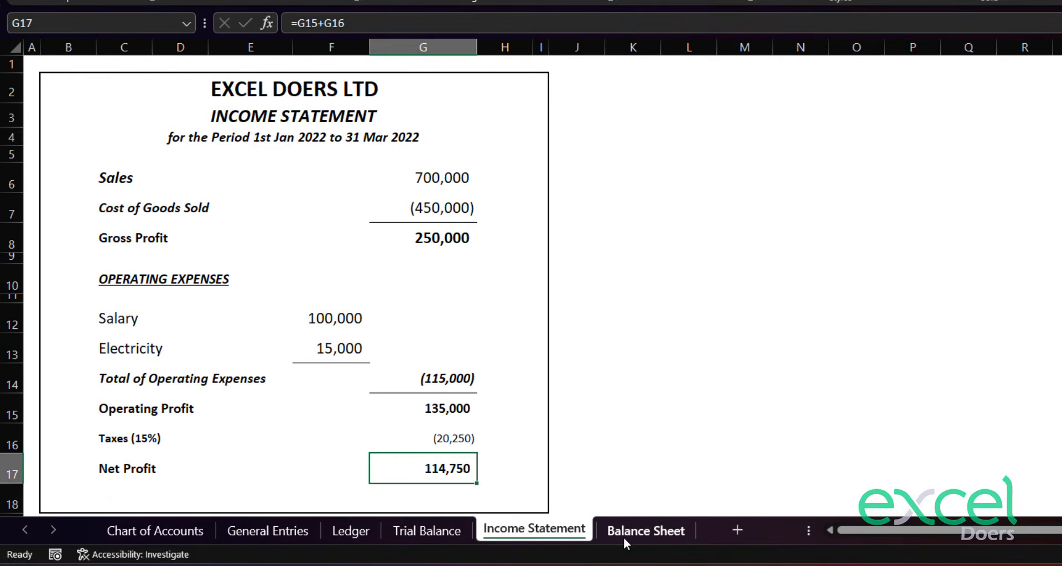
{"action": "left_click", "coordinate": [649, 535]}
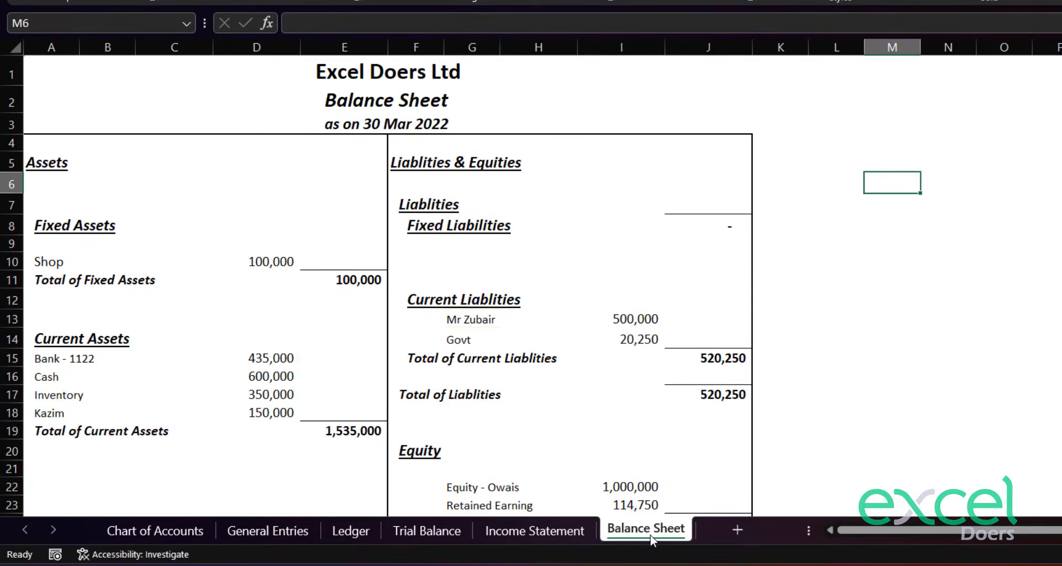
- Examine the business-establishment transaction in General Entries, comparing its note in I1 with the credit amount in E3
{"action": "left_click", "coordinate": [287, 533]}
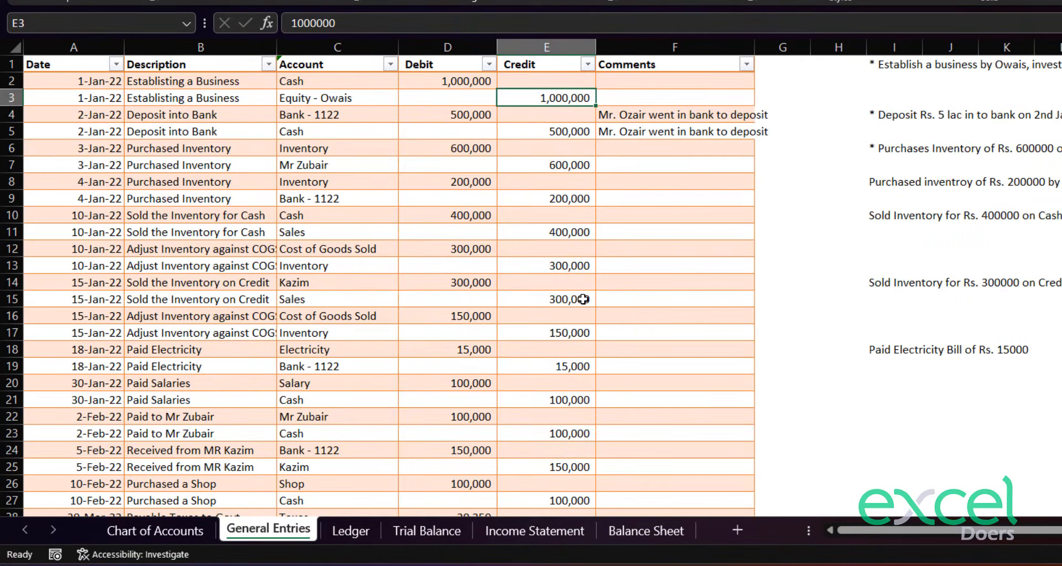
{"action": "left_click", "coordinate": [879, 71]}
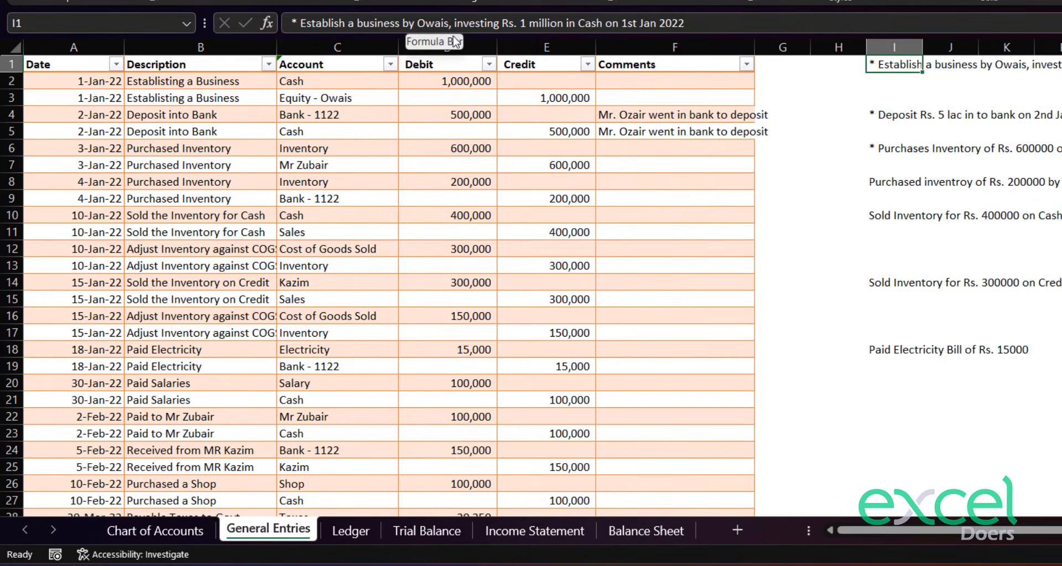
{"action": "left_click", "coordinate": [548, 94]}
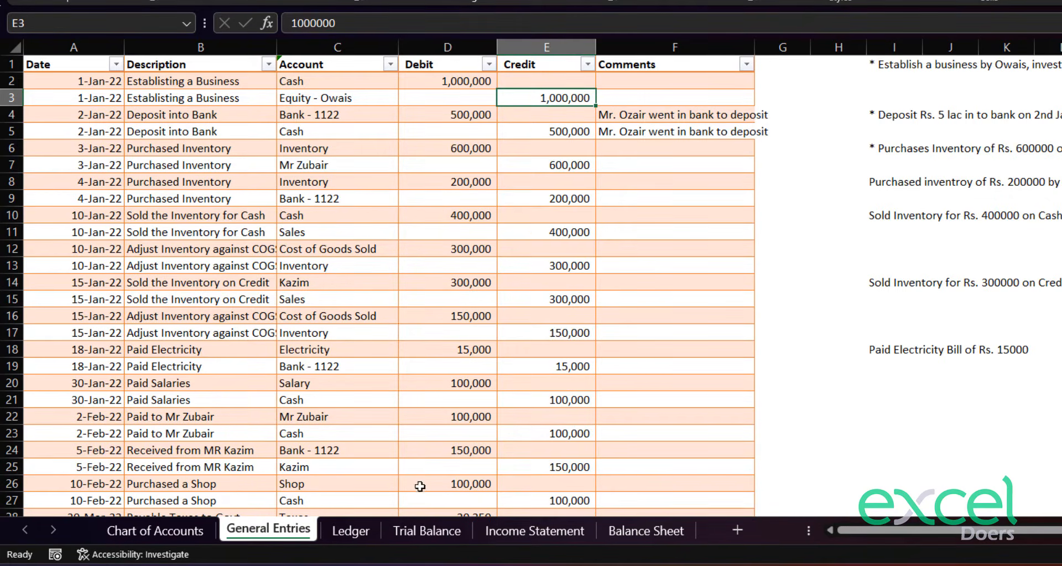
- Compare the Trial Balance with the Income Statement and Balance Sheet, finishing on cell D20 of the trial balance
{"action": "left_click", "coordinate": [421, 532]}
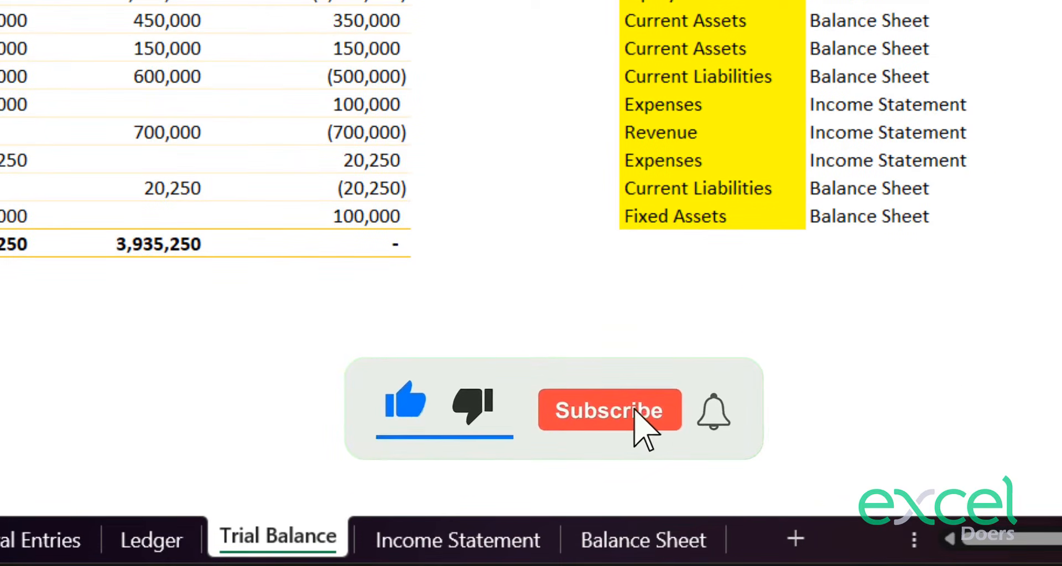
{"action": "left_click", "coordinate": [450, 541]}
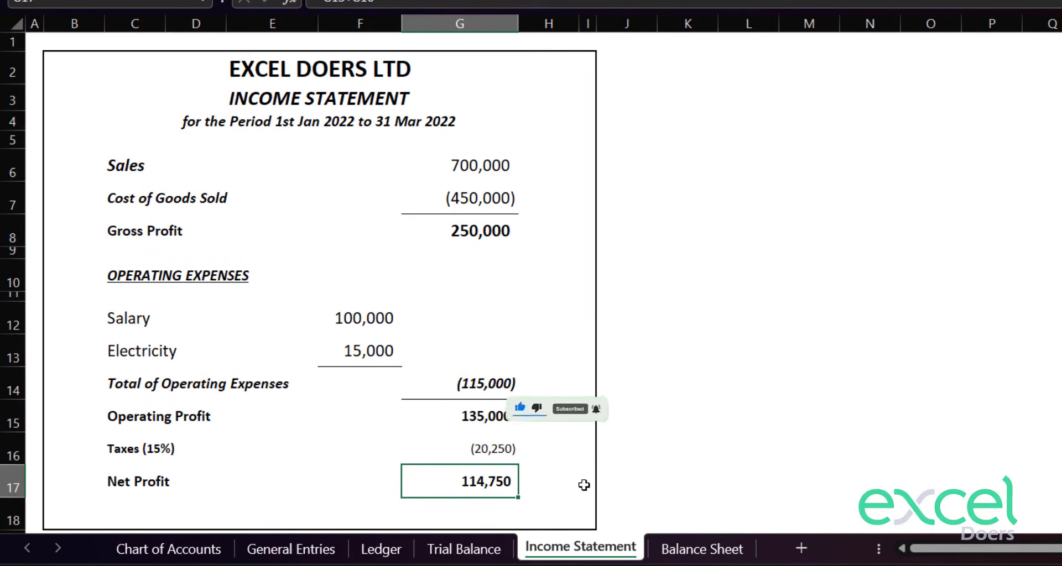
{"action": "left_click", "coordinate": [681, 550]}
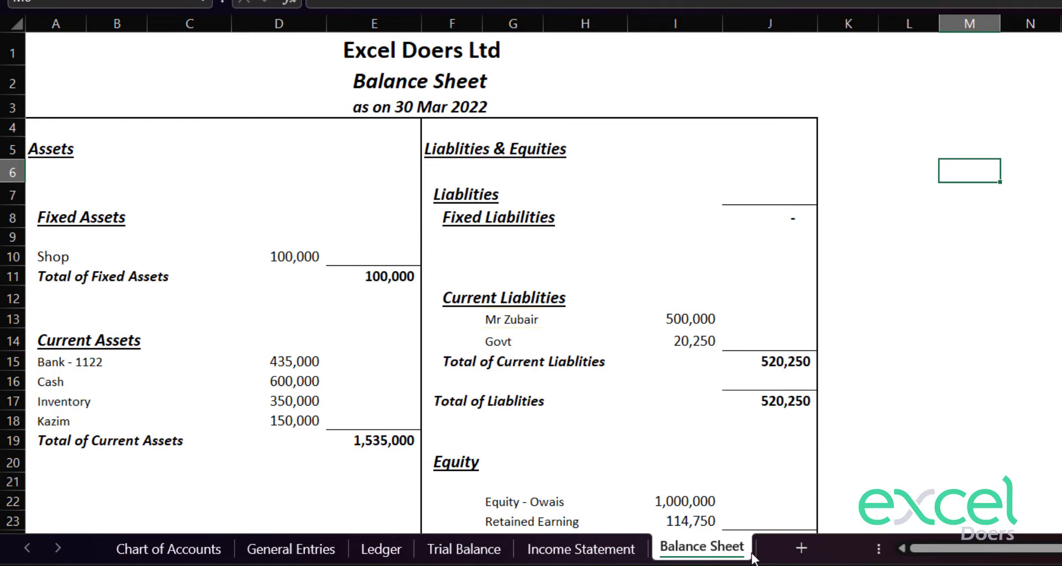
{"action": "left_click", "coordinate": [590, 559]}
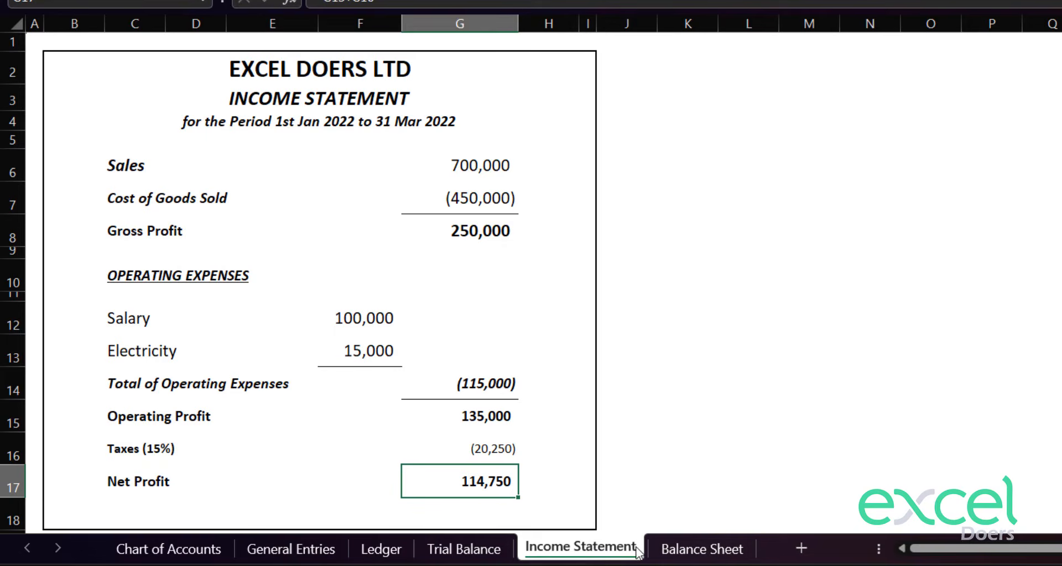
{"action": "left_click", "coordinate": [473, 551]}
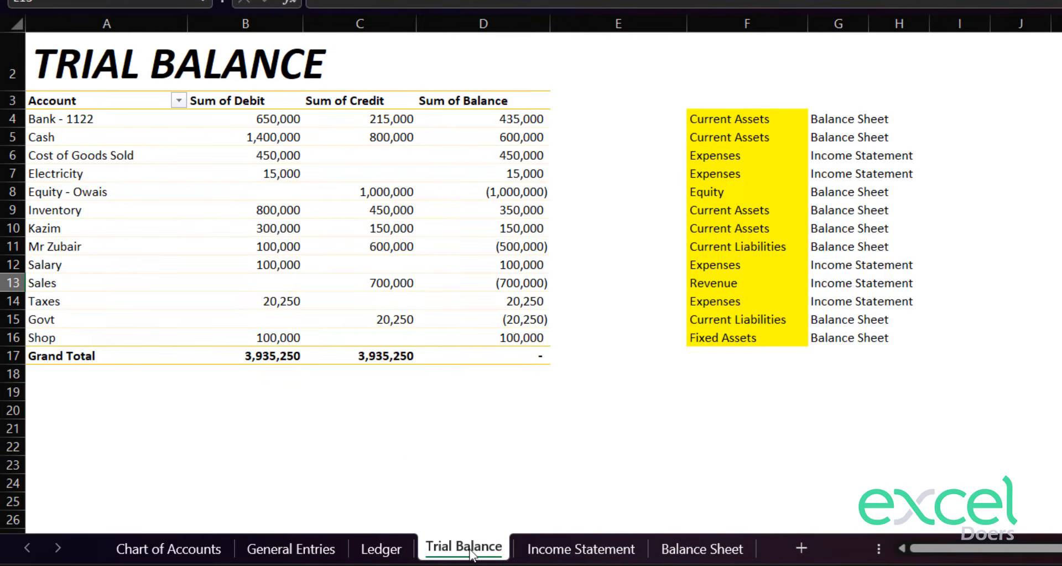
{"action": "left_click", "coordinate": [542, 415]}
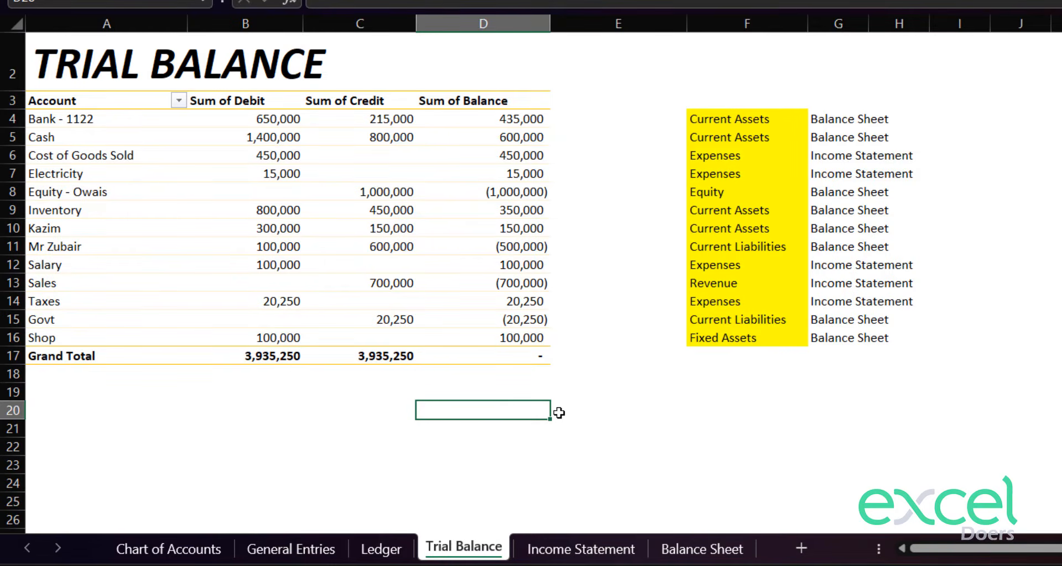
- Examine the Income Statement and the Balance Sheet down to its total assets and total liabilities plus equity
{"action": "left_click", "coordinate": [580, 549]}
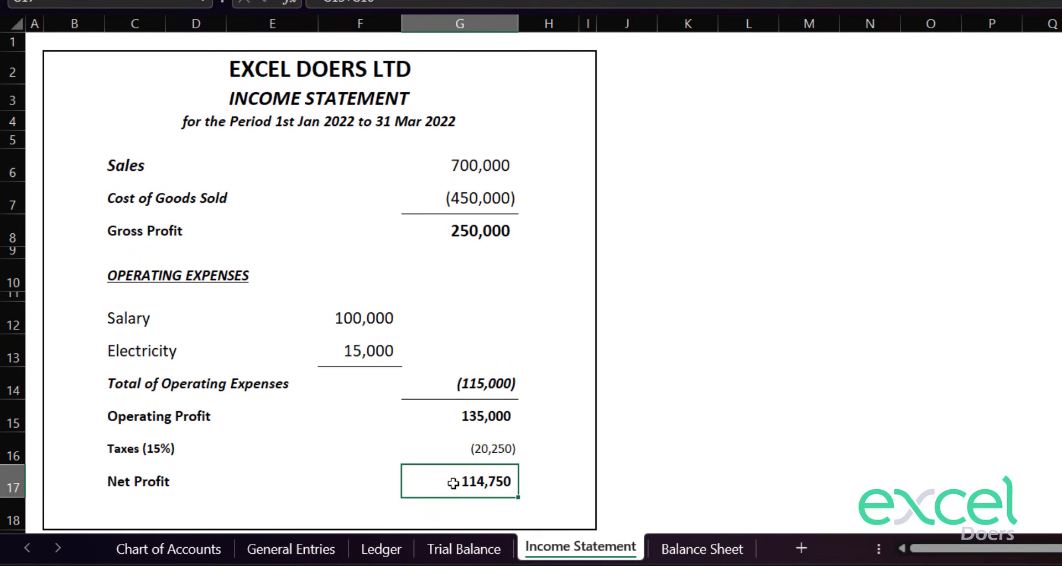
{"action": "left_click", "coordinate": [668, 545]}
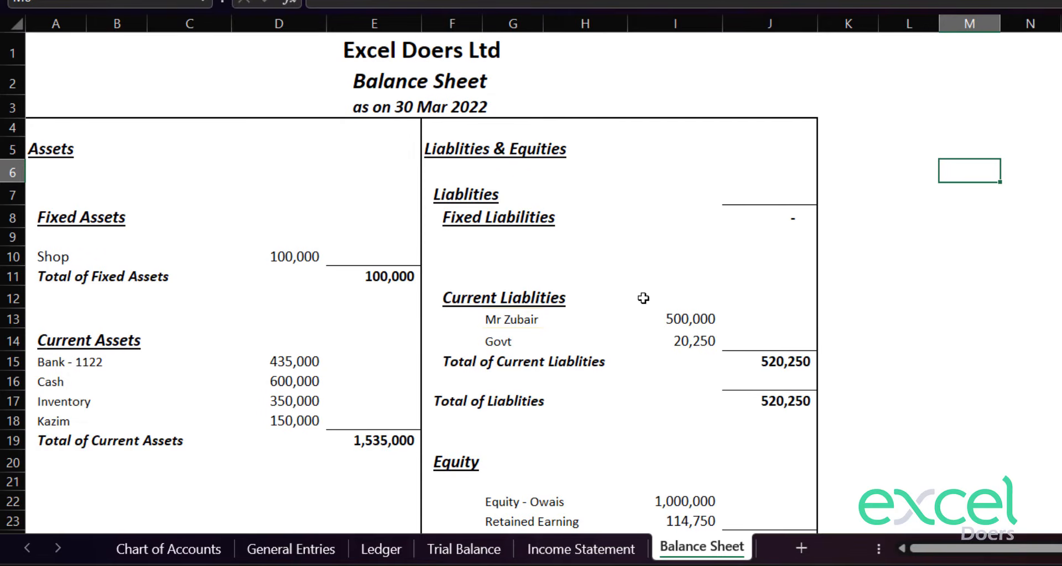
{"action": "scroll", "coordinate": [644, 298], "scroll_direction": "down", "scroll_amount": 1}
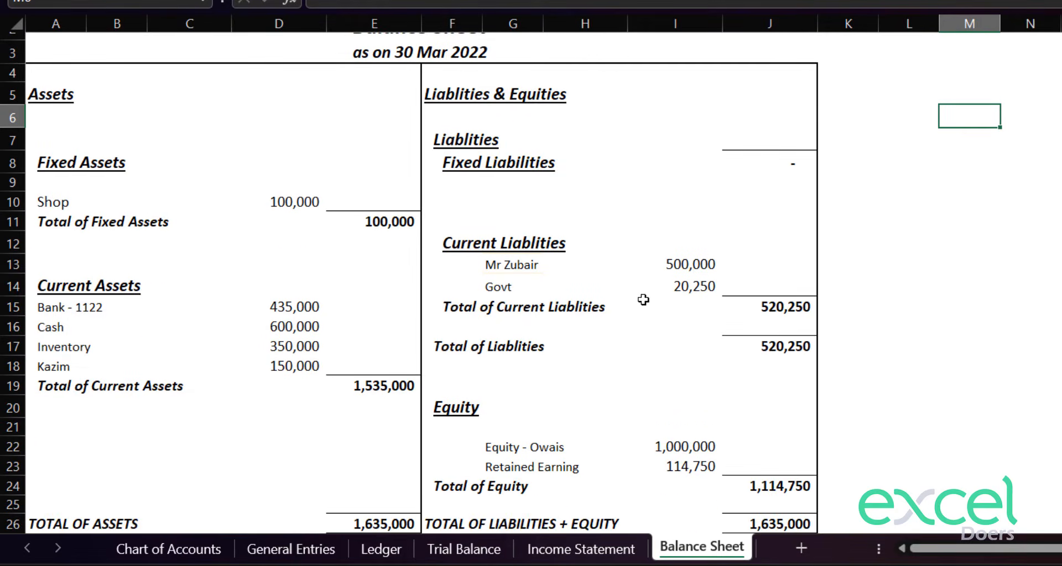
{"action": "scroll", "coordinate": [644, 300], "scroll_direction": "up", "scroll_amount": 1}
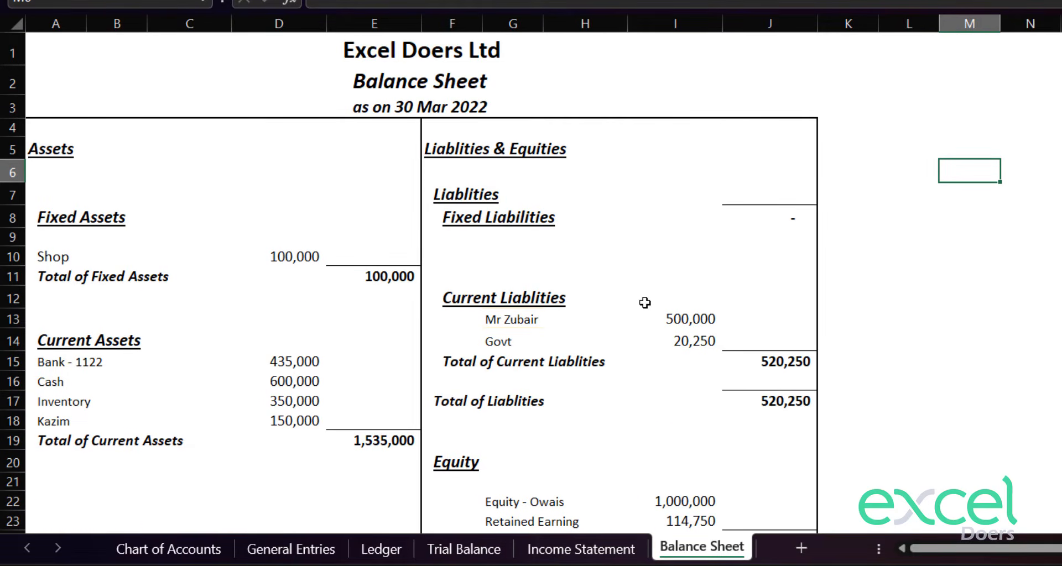
- Compare the reporting-period line of the Income Statement with the as-on date line of the Balance Sheet
{"action": "left_click", "coordinate": [596, 556]}
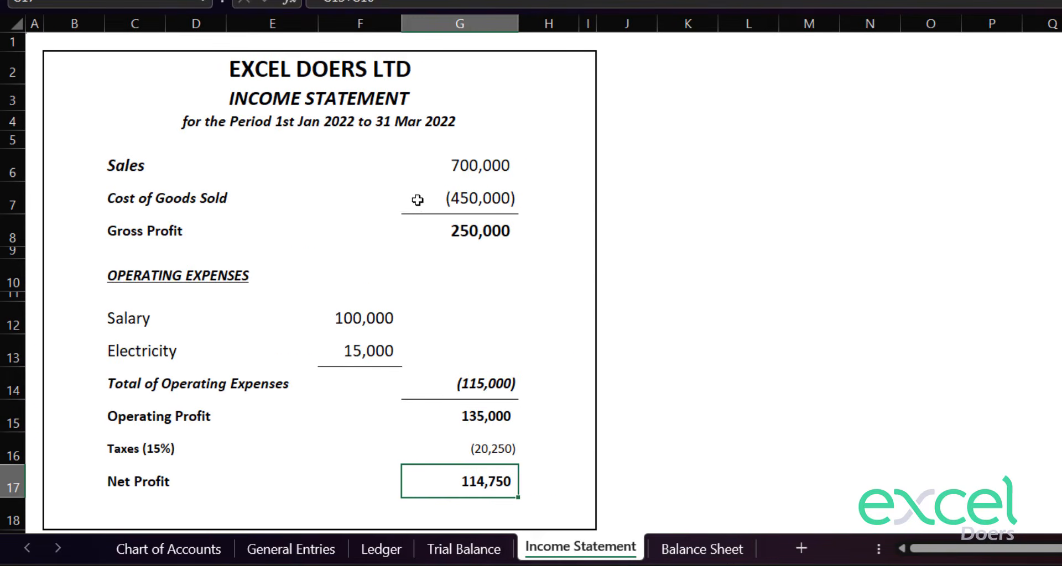
{"action": "left_click", "coordinate": [182, 126]}
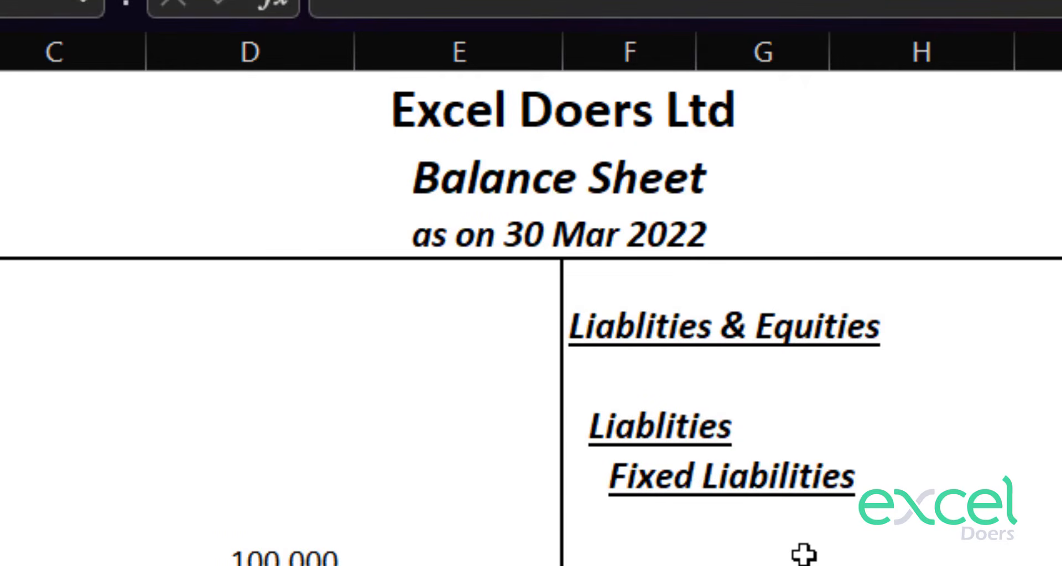
{"action": "left_click", "coordinate": [559, 232]}
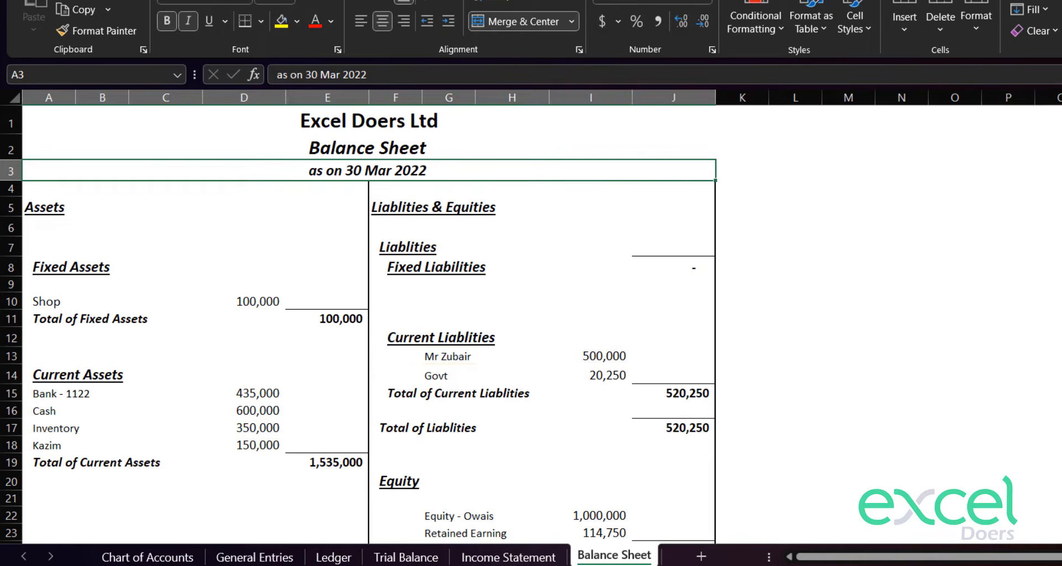
{"action": "left_click", "coordinate": [509, 556]}
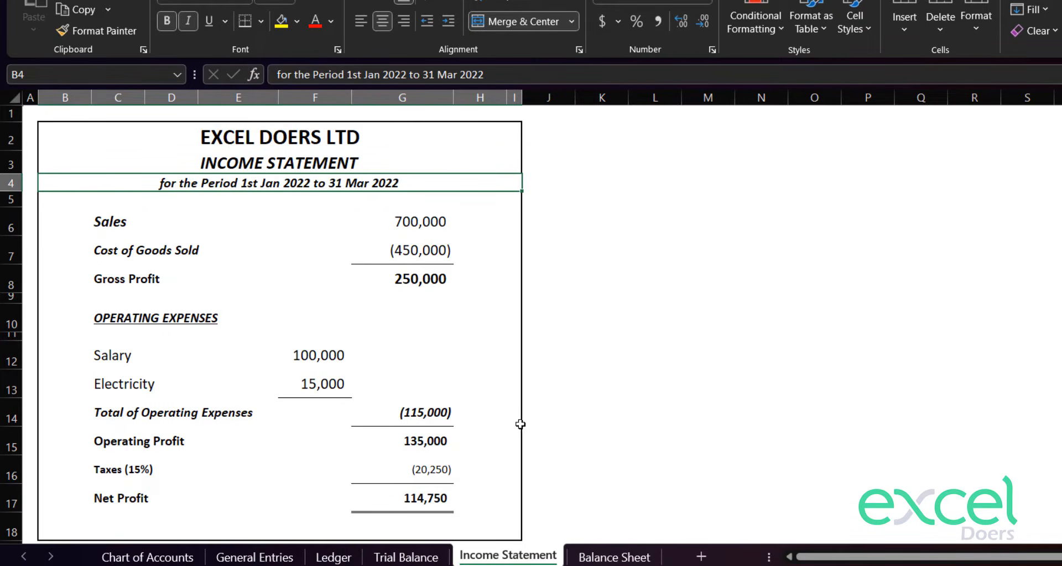
{"action": "left_click", "coordinate": [612, 557]}
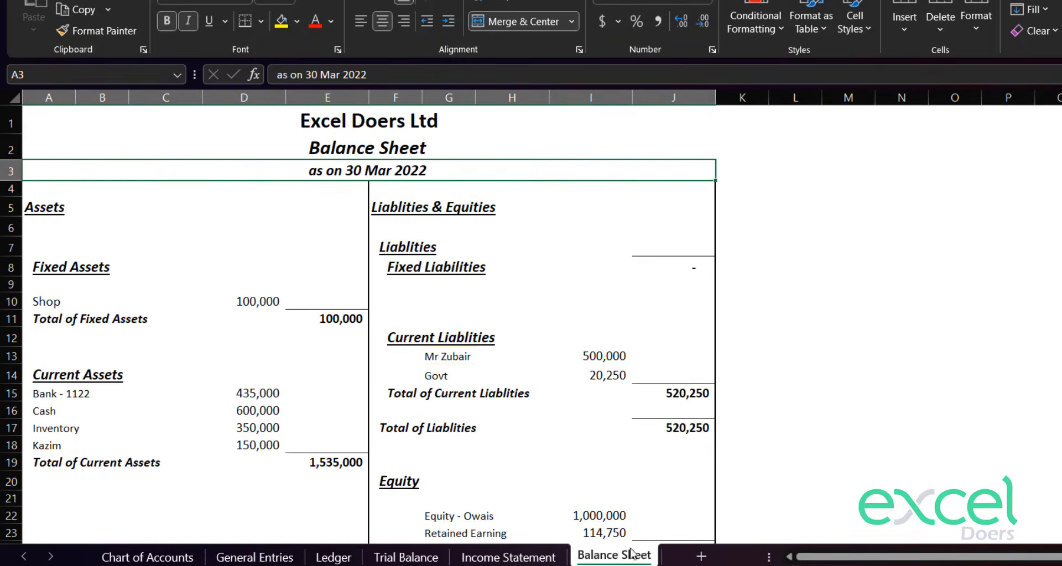
- Add a new worksheet after the Balance Sheet and open its name for editing
{"action": "left_click", "coordinate": [701, 557]}
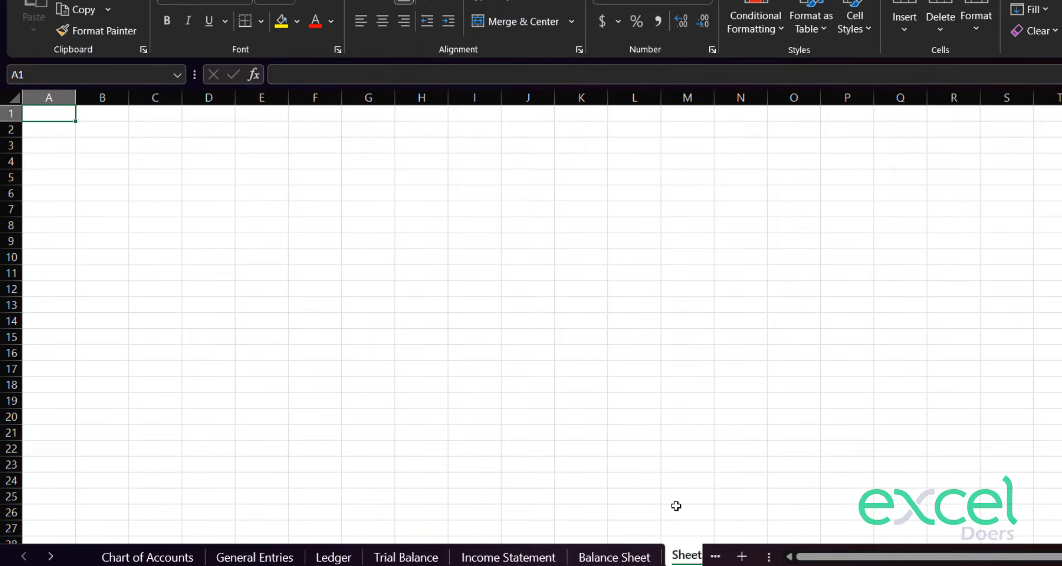
{"action": "left_click", "coordinate": [191, 175]}
{"action": "left_click", "coordinate": [614, 557]}
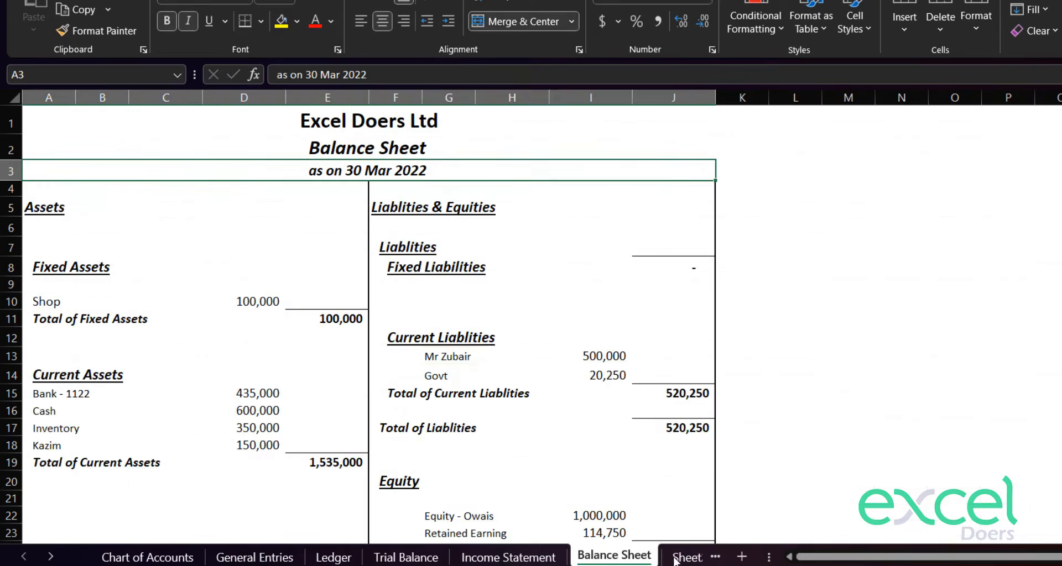
{"action": "left_click", "coordinate": [679, 556]}
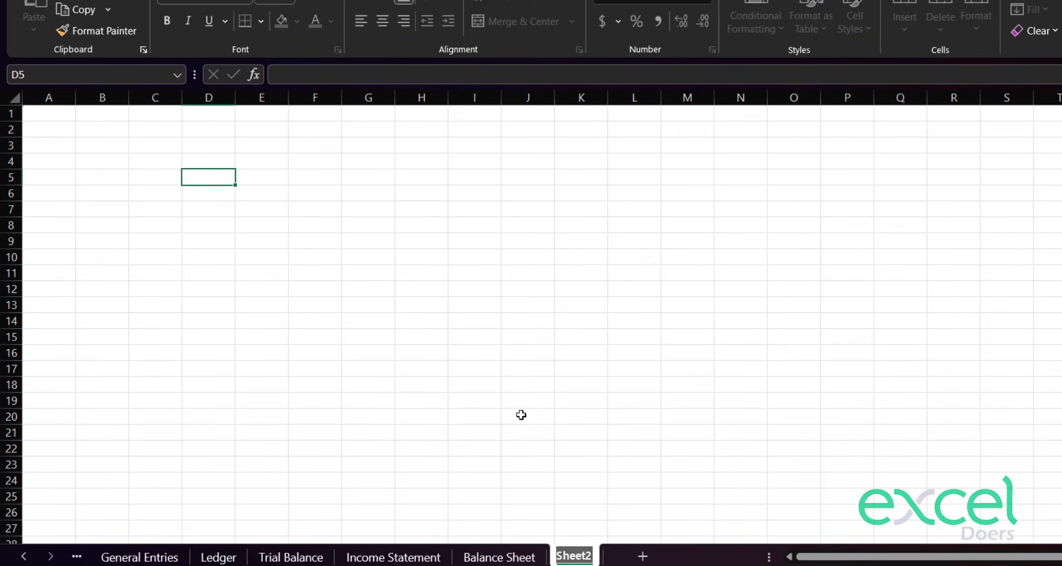
- Review the Ledger and General Entries sheets, selecting cell I2 below the first transaction note
{"action": "left_click", "coordinate": [219, 557]}
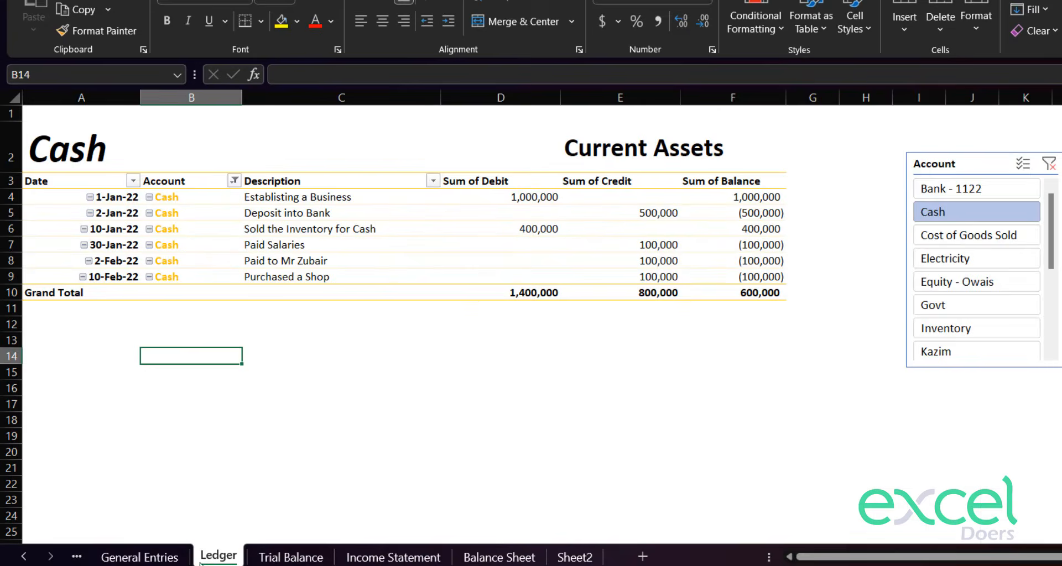
{"action": "left_click", "coordinate": [147, 556]}
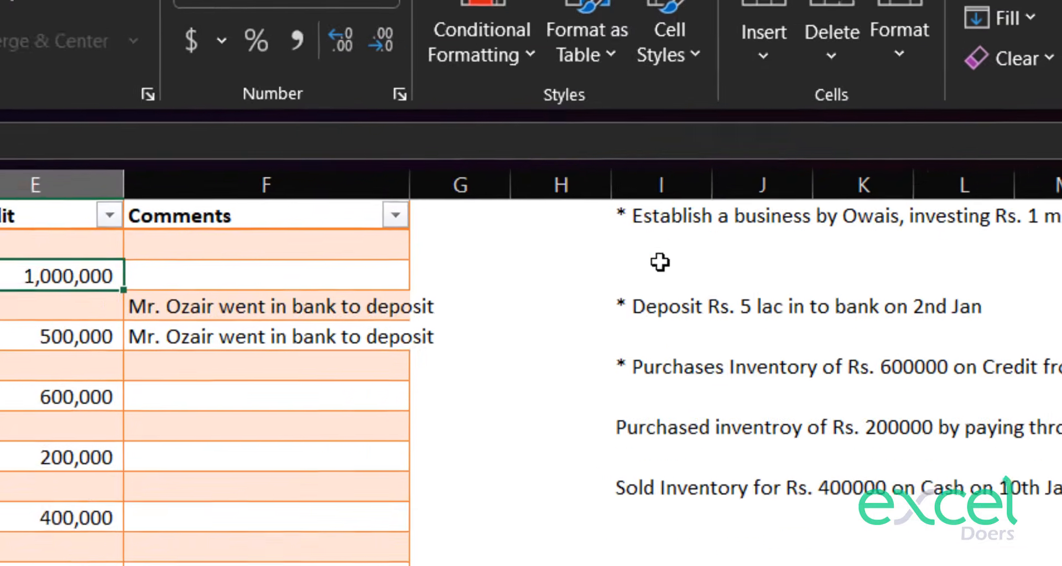
{"action": "left_click", "coordinate": [849, 130]}
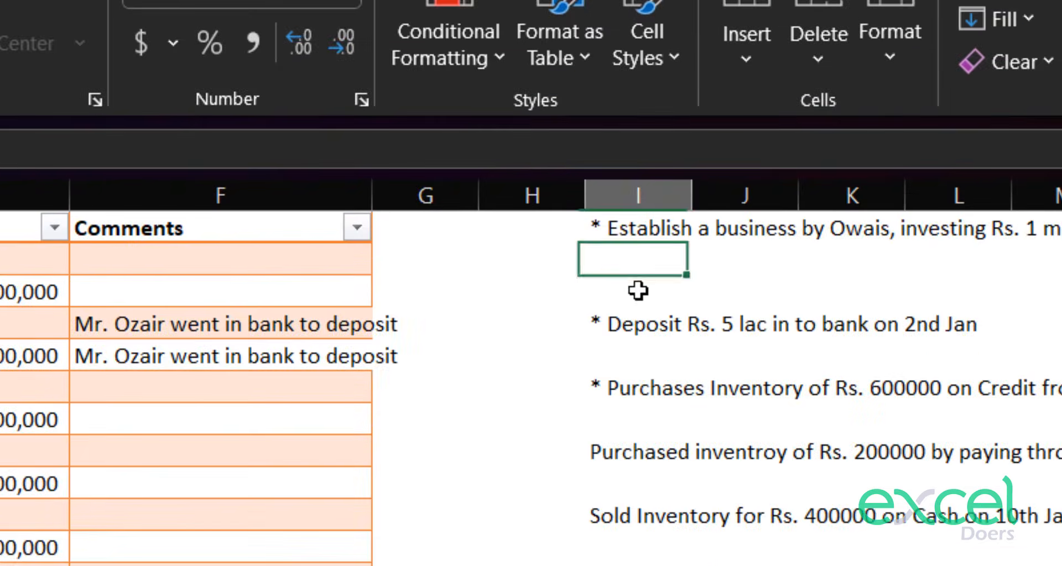
- Return from the General Entries sheet to Sheet2 and rename it Cash Flow Statement
{"action": "left_click_drag", "start_coordinate": [637, 291], "coordinate": [2, 291]}
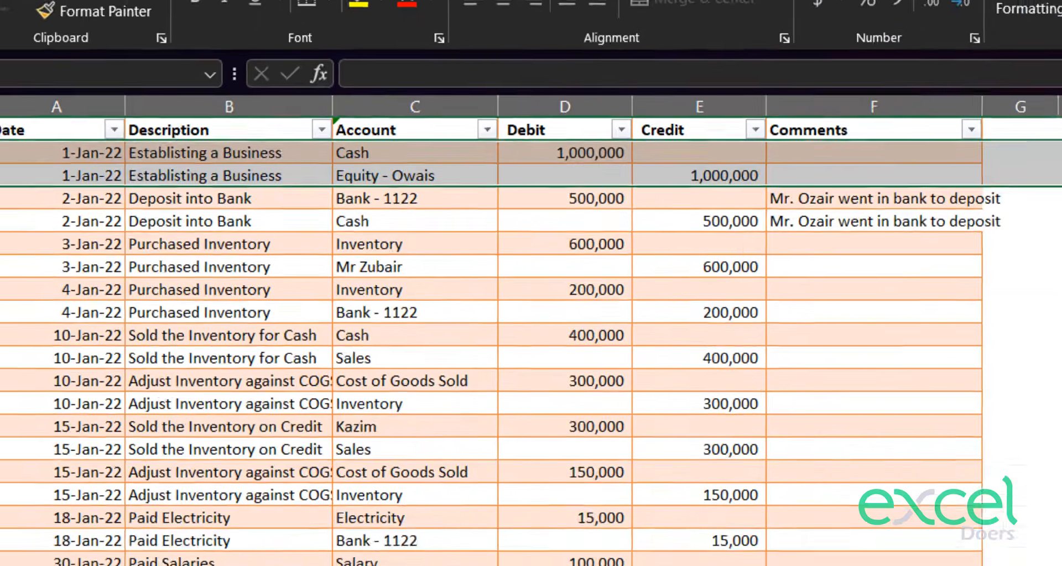
{"action": "left_click", "coordinate": [623, 551]}
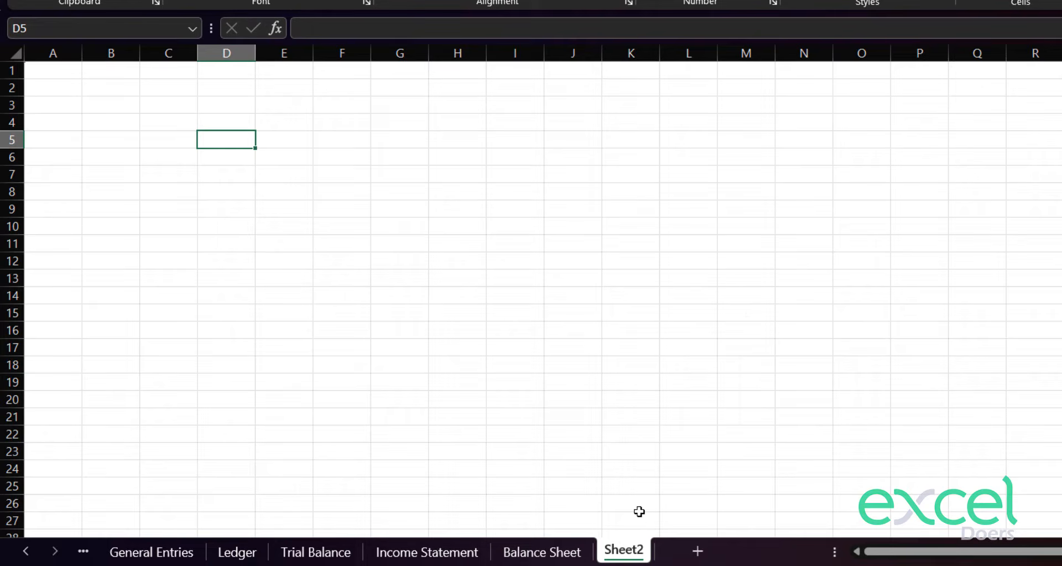
{"action": "double_click", "coordinate": [624, 552]}
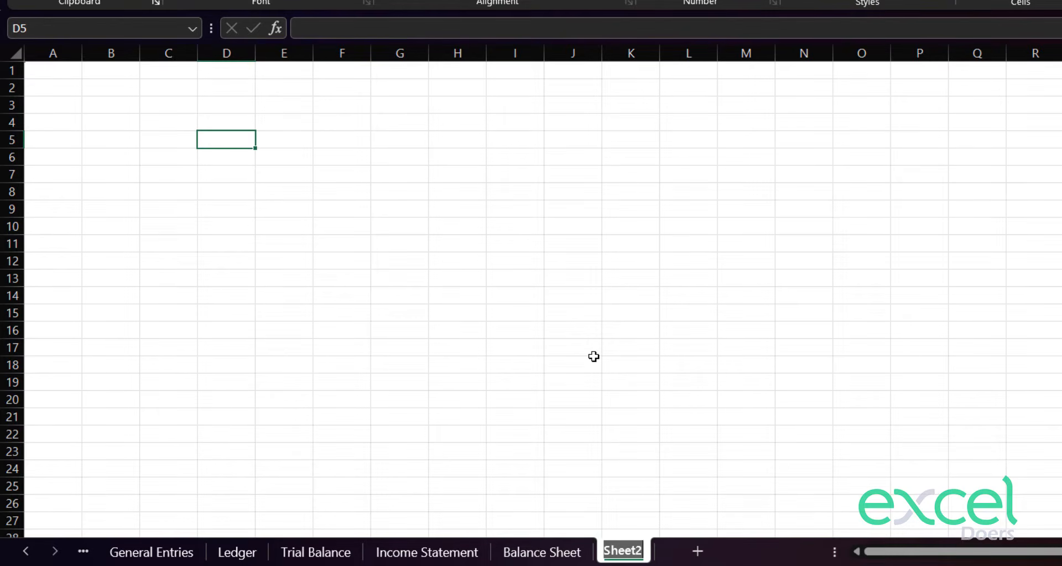
{"action": "type", "text": "Cash F"}
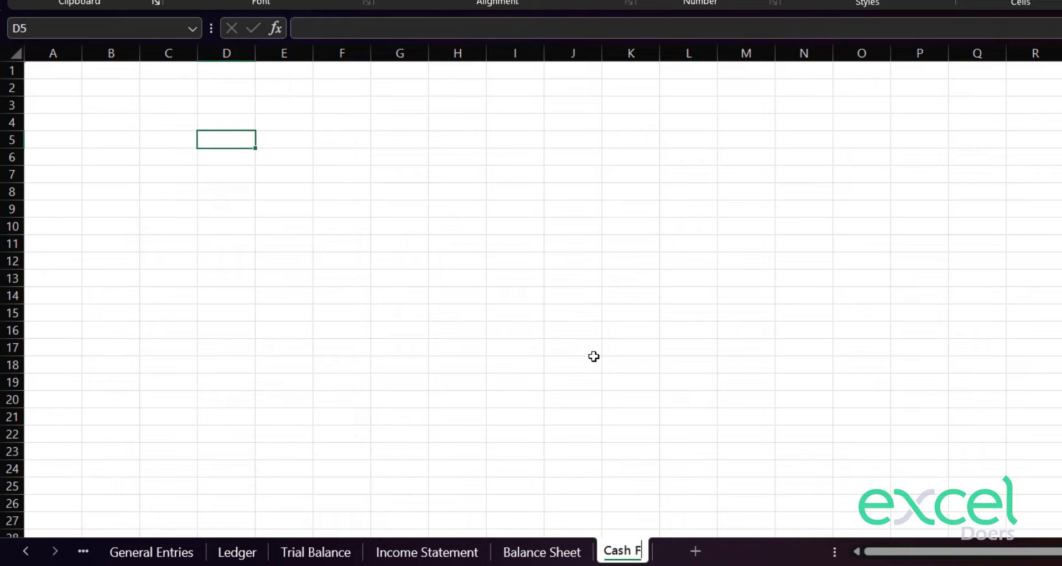
{"action": "type", "text": "low Statemen"}
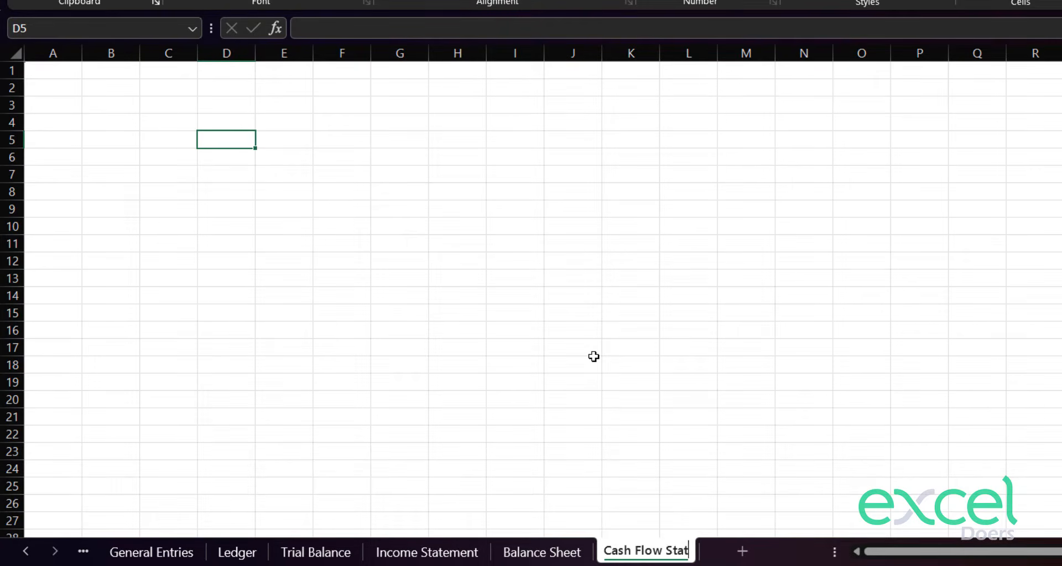
{"action": "type", "text": "t"}
{"action": "key", "text": "Return"}
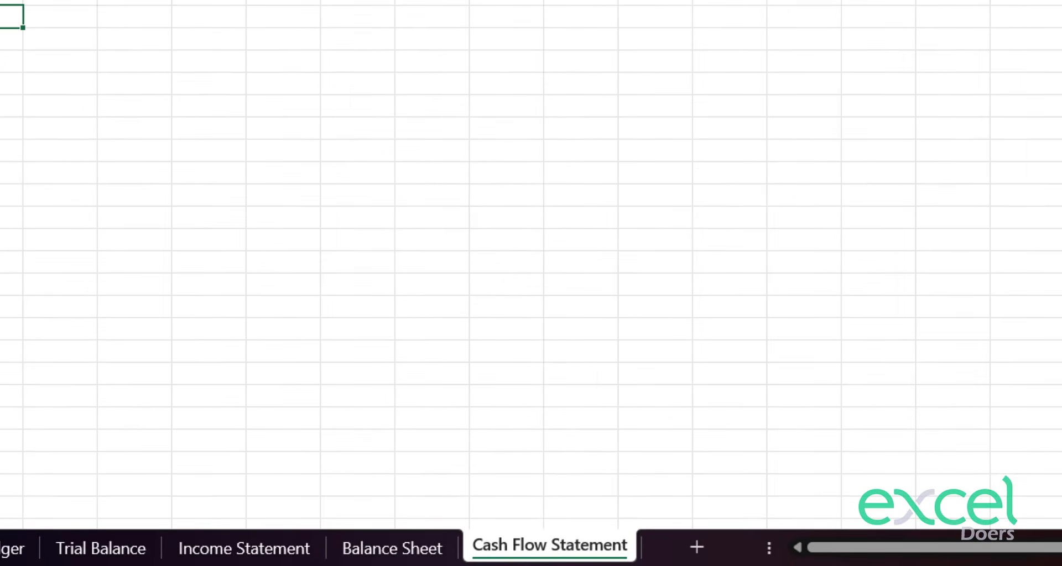
- Merge and center cells A1:J1 and enter the company title EXCEL DOERS LTD
{"action": "left_click_drag", "start_coordinate": [52, 64], "coordinate": [558, 66]}
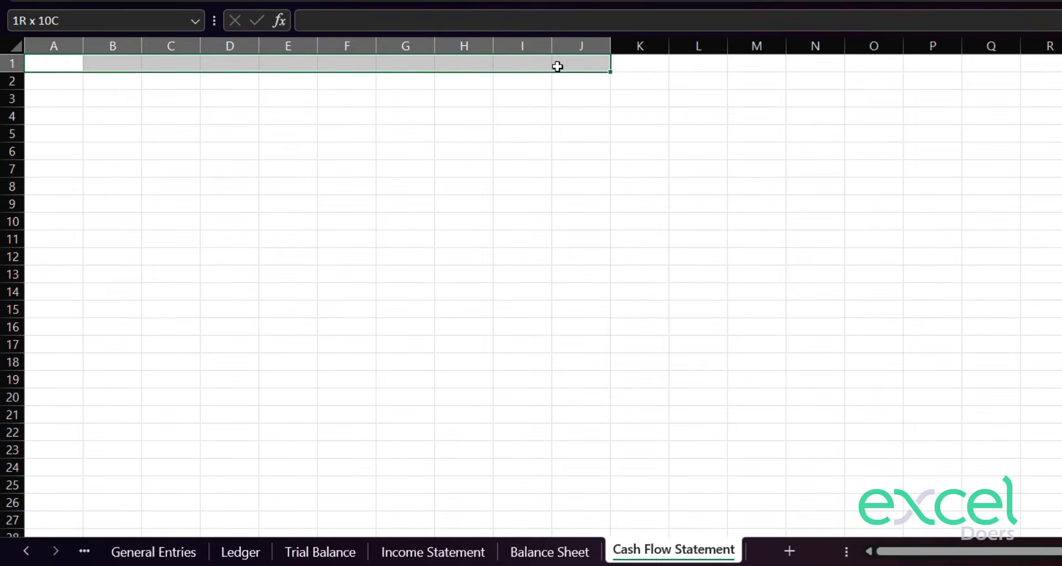
{"action": "left_click", "coordinate": [499, 32]}
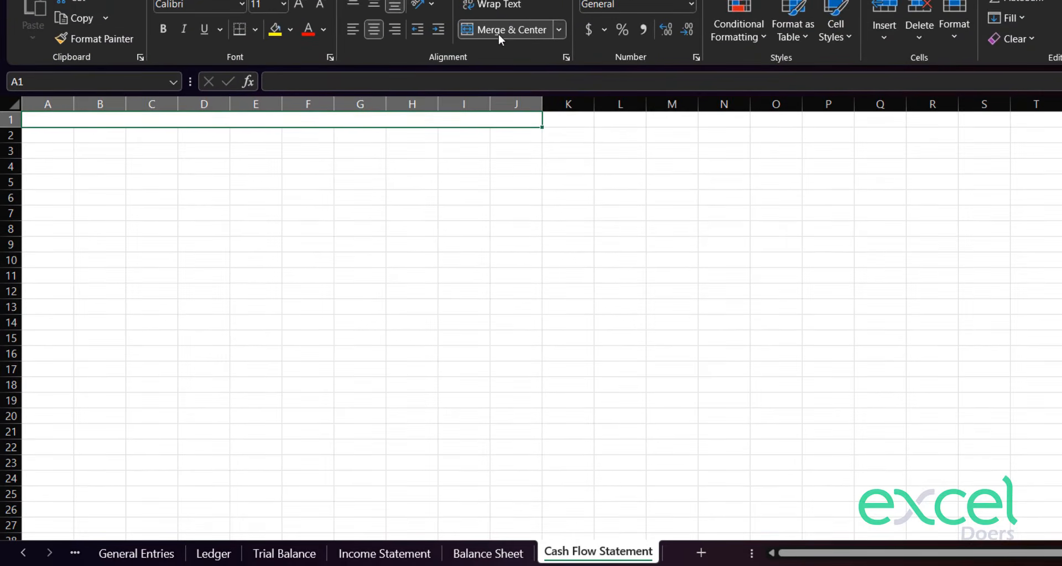
{"action": "type", "text": "EXCEL"}
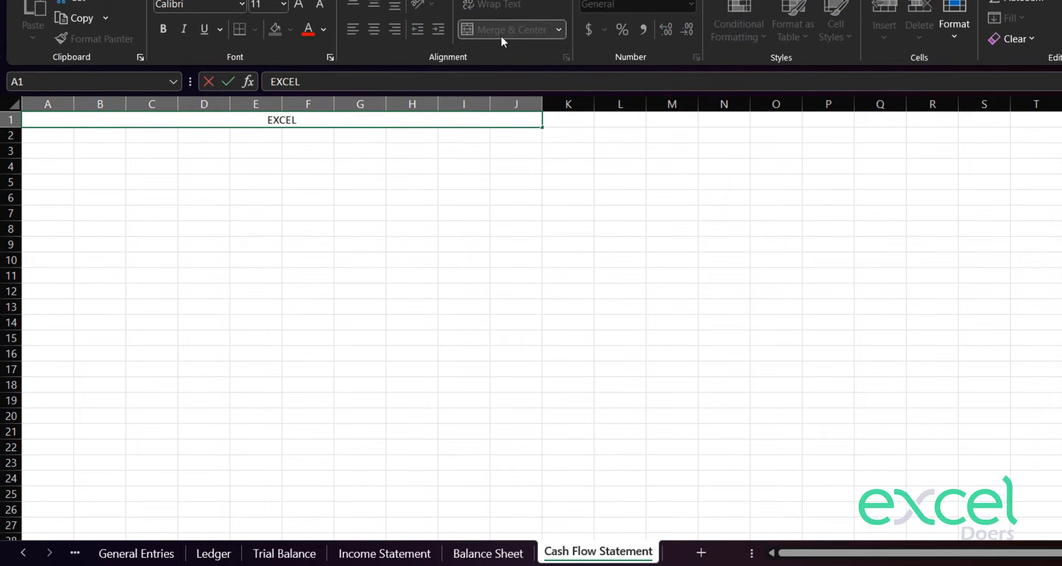
{"action": "type", "text": " DOERS LTS"}
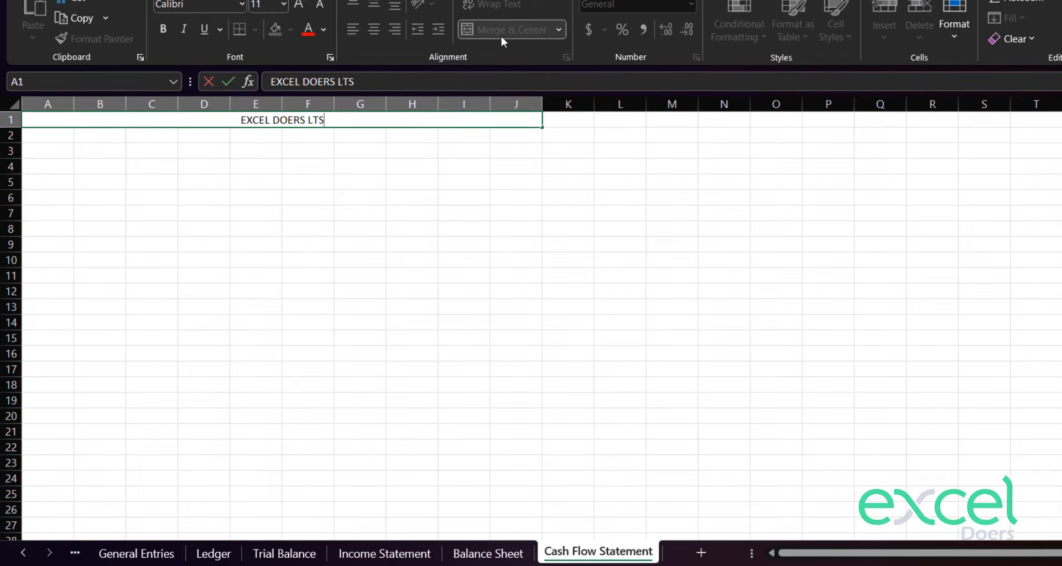
{"action": "key", "text": "BackSpace"}
{"action": "type", "text": "D"}
{"action": "key", "text": "Return"}
- Merge and center cells A2:J2 and enter the heading CASH FLOW STATEMENT
{"action": "key", "text": "shift+Right"}
{"action": "key", "text": "shift+Right"}
{"action": "key", "text": "shift+Right"}
{"action": "key", "text": "shift+Right"}
{"action": "key", "text": "shift+Right"}
{"action": "key", "text": "shift+Right"}
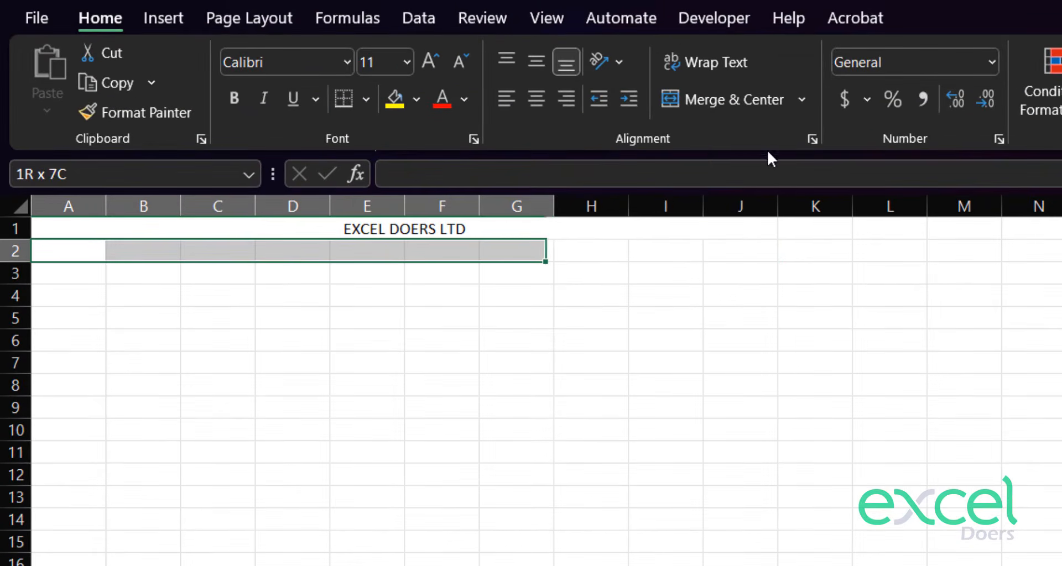
{"action": "key", "text": "shift+Right"}
{"action": "key", "text": "shift+Right"}
{"action": "key", "text": "shift+Right"}
{"action": "left_click", "coordinate": [711, 106]}
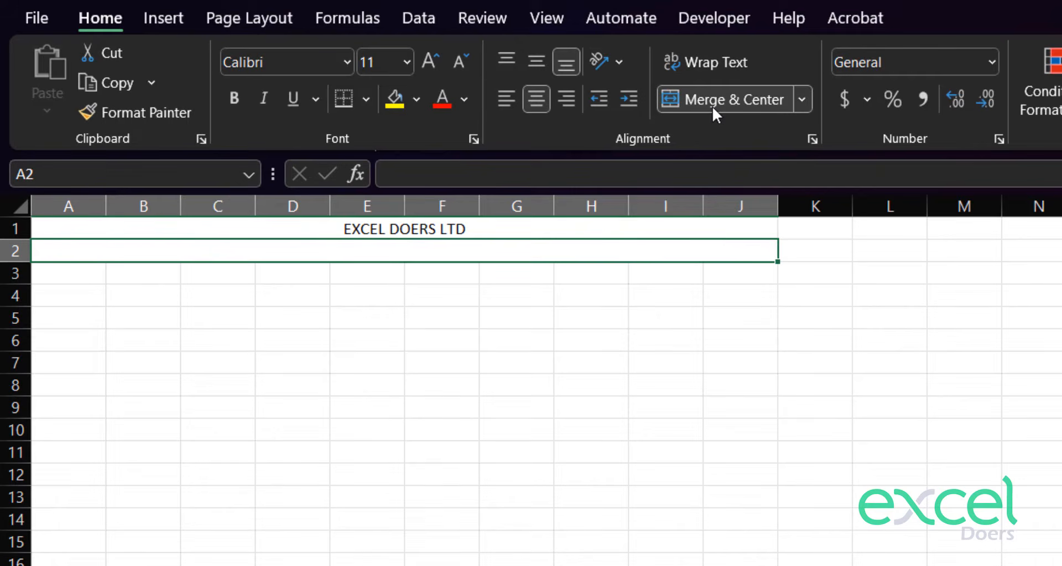
{"action": "type", "text": "CASH FLOW STAA"}
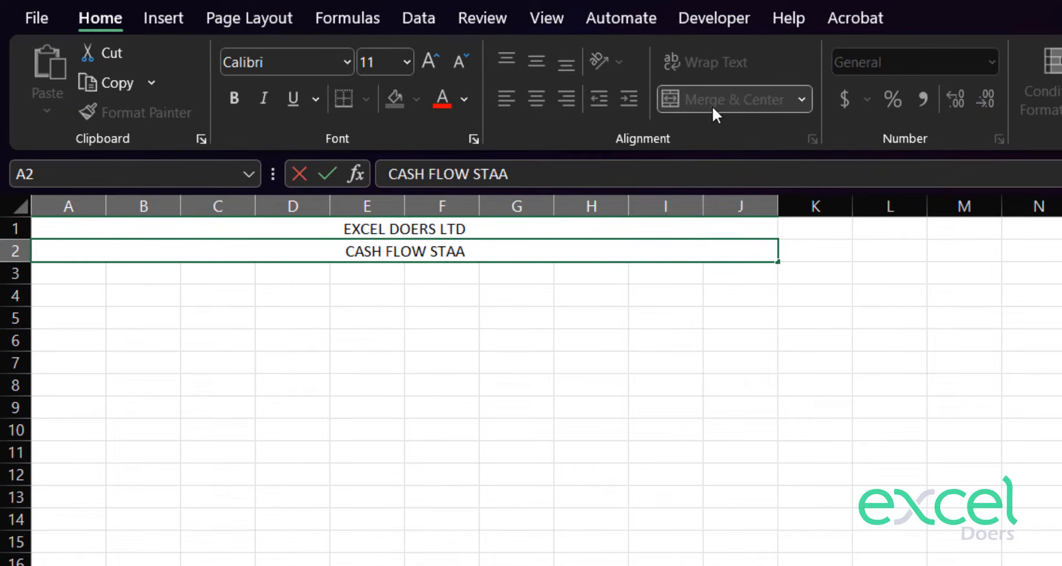
{"action": "key", "text": "BackSpace"}
{"action": "type", "text": "TEMENT"}
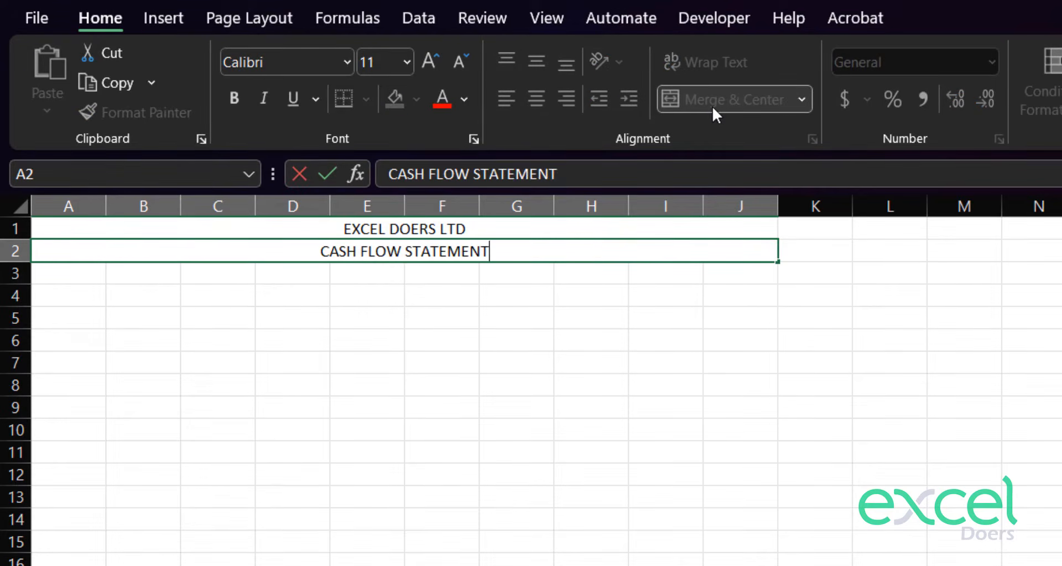
{"action": "key", "text": "Return"}
- Merge and center cells A3:J3 below the statement heading
{"action": "key", "text": "shift+Right"}
{"action": "key", "text": "shift+Right"}
{"action": "key", "text": "shift+Right"}
{"action": "key", "text": "shift+Right"}
{"action": "key", "text": "shift+Right"}
{"action": "key", "text": "shift+Right"}
{"action": "key", "text": "shift+Right"}
{"action": "key", "text": "shift+Right"}
{"action": "key", "text": "shift+Right"}
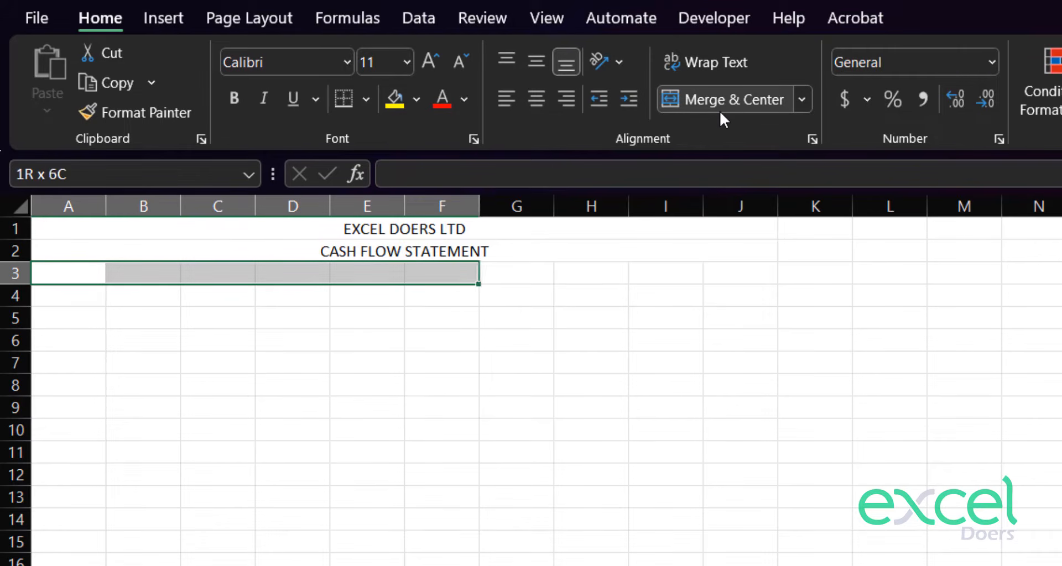
{"action": "left_click", "coordinate": [715, 101]}
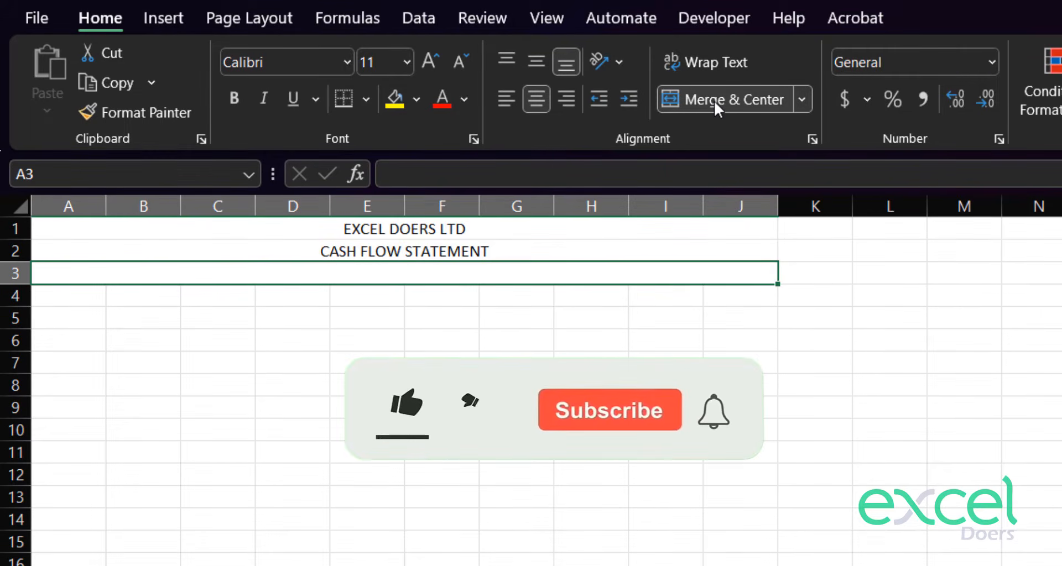
- Enter "for the period ended 31 Mar 2022" in the merged row 3
{"action": "type", "text": "for the per"}
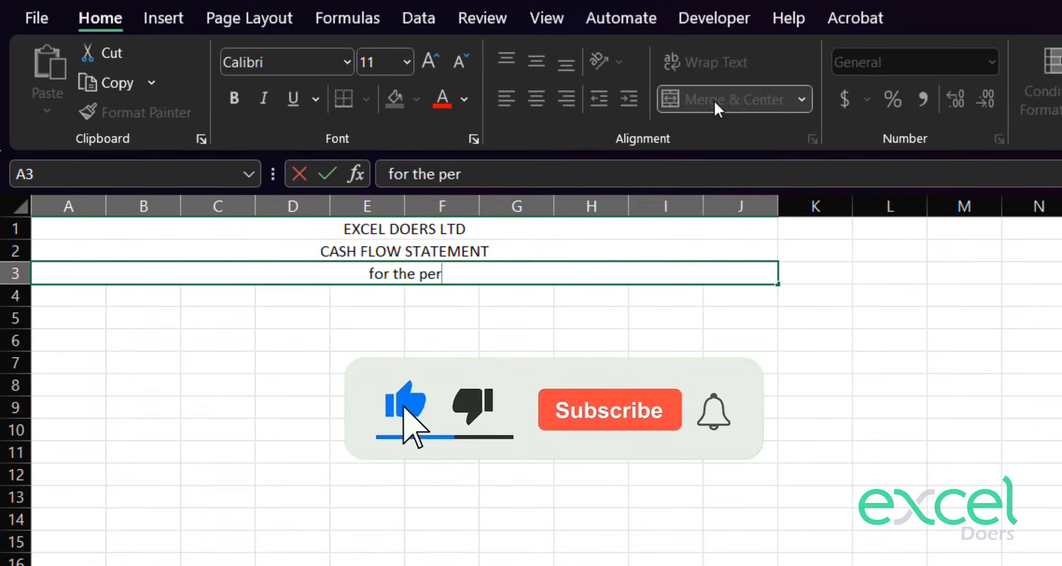
{"action": "type", "text": "iod ended "}
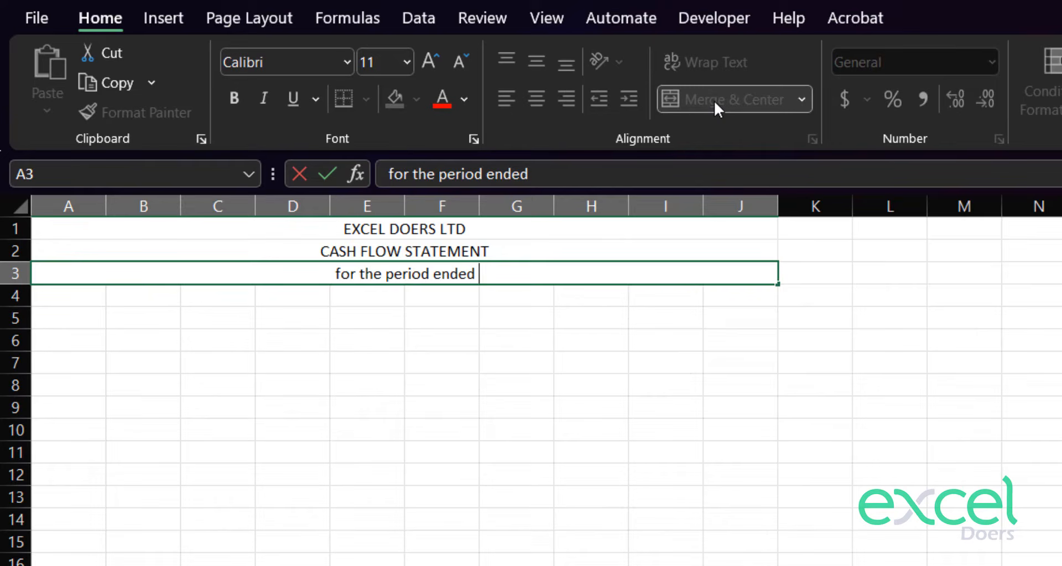
{"action": "type", "text": "31 Ju"}
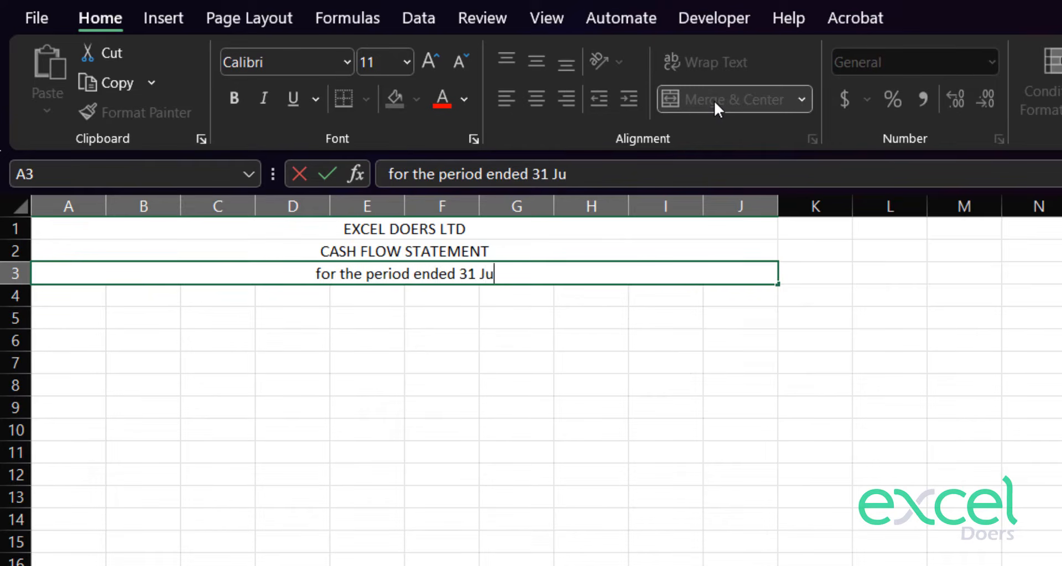
{"action": "key", "text": "BackSpace"}
{"action": "key", "text": "BackSpace"}
{"action": "type", "text": "MAr"}
{"action": "key", "text": "BackSpace"}
{"action": "key", "text": "BackSpace"}
{"action": "key", "text": "BackSpace"}
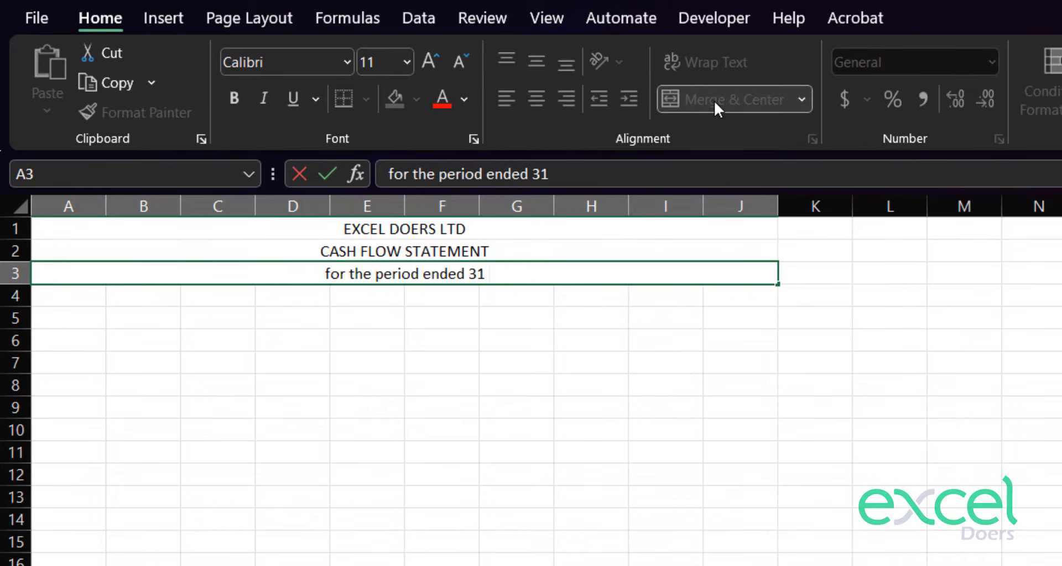
{"action": "type", "text": "a"}
{"action": "key", "text": "BackSpace"}
{"action": "type", "text": "Mar"}
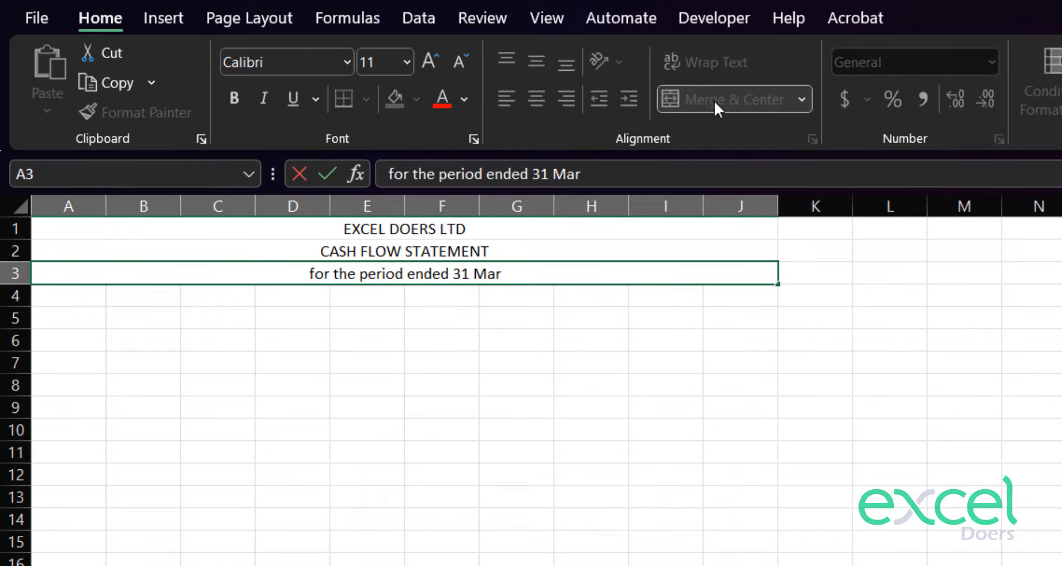
{"action": "type", "text": " 2022"}
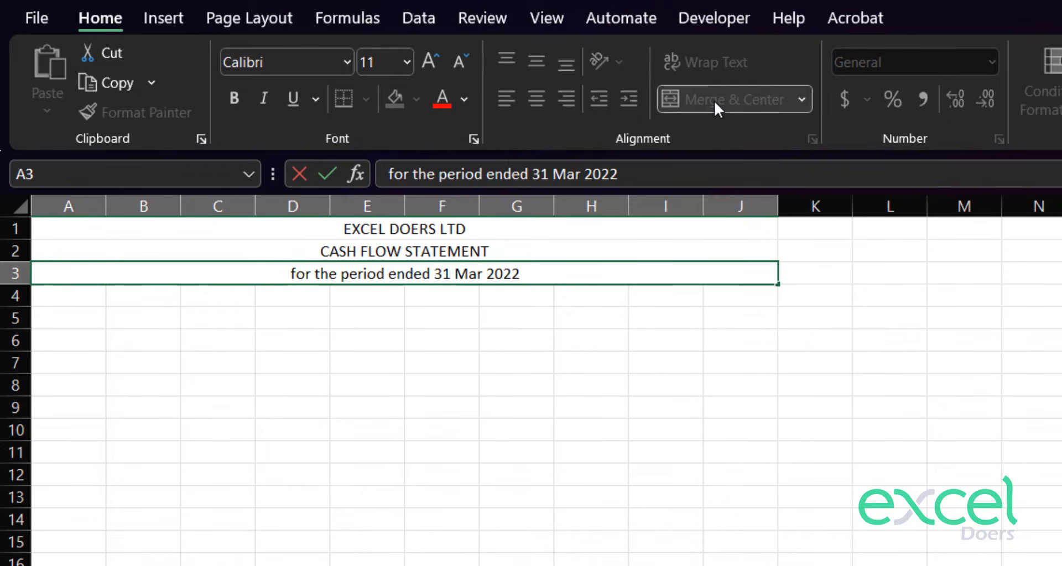
{"action": "key", "text": "Return"}
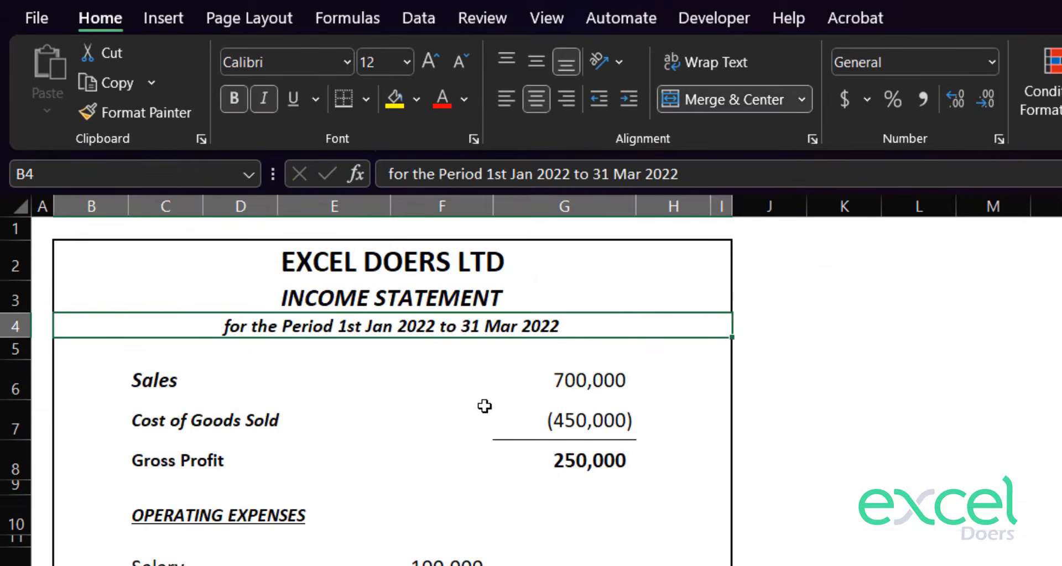
- Copy the Income Statement's period line over row 3 of the Cash Flow Statement, reading "for the Period 1st Jan 2022 to 31 Mar 2022"
{"action": "double_click", "coordinate": [524, 326]}
{"action": "left_click_drag", "start_coordinate": [561, 327], "coordinate": [175, 324]}
{"action": "key", "text": "Return"}
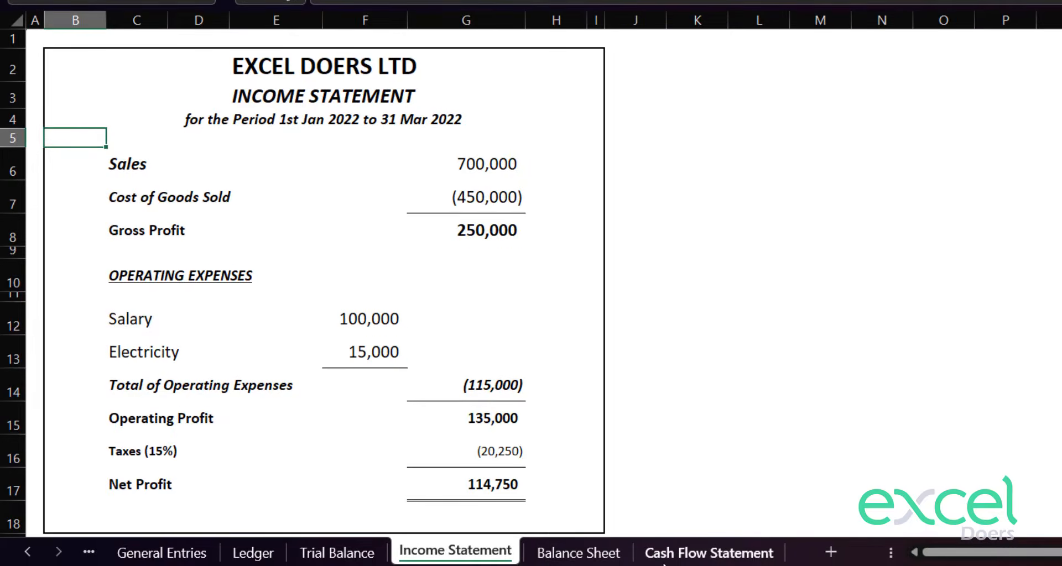
{"action": "left_click", "coordinate": [708, 550]}
{"action": "double_click", "coordinate": [413, 77]}
{"action": "left_click_drag", "start_coordinate": [465, 76], "coordinate": [115, 72]}
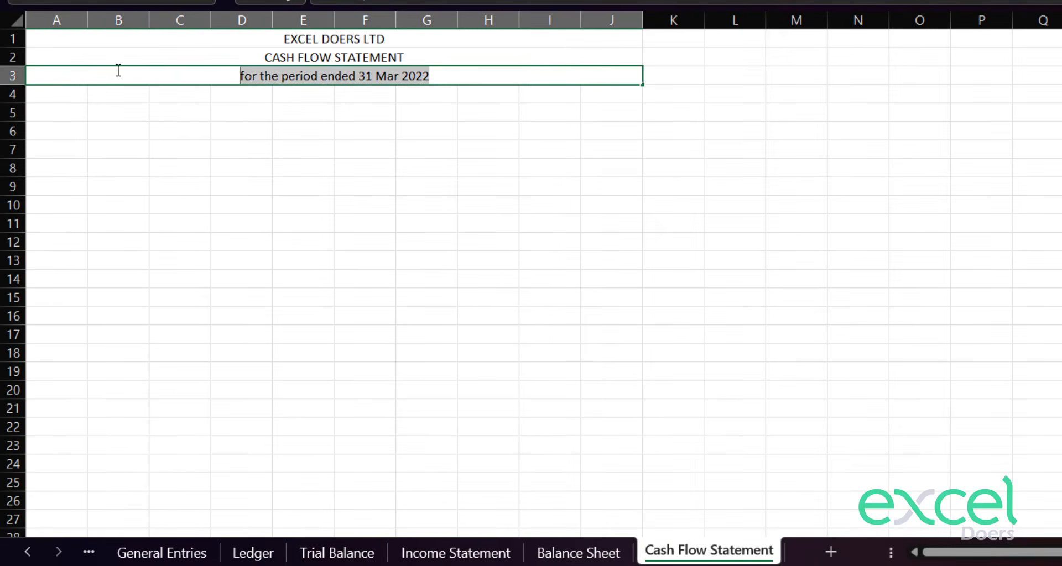
{"action": "type", "text": "for the Period 1st Jan 2022 to 31 Mar 2022"}
{"action": "key", "text": "Return"}
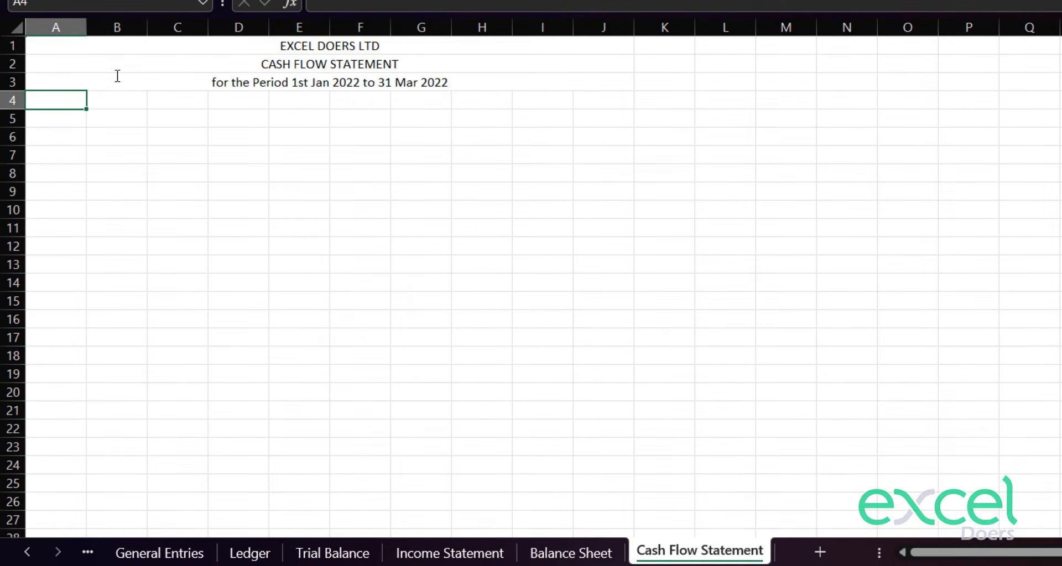
- Copy the formatting of the Income Statement's company title onto EXCEL DOERS LTD in the Cash Flow Statement sheet with Format Painter
{"action": "left_click", "coordinate": [415, 551]}
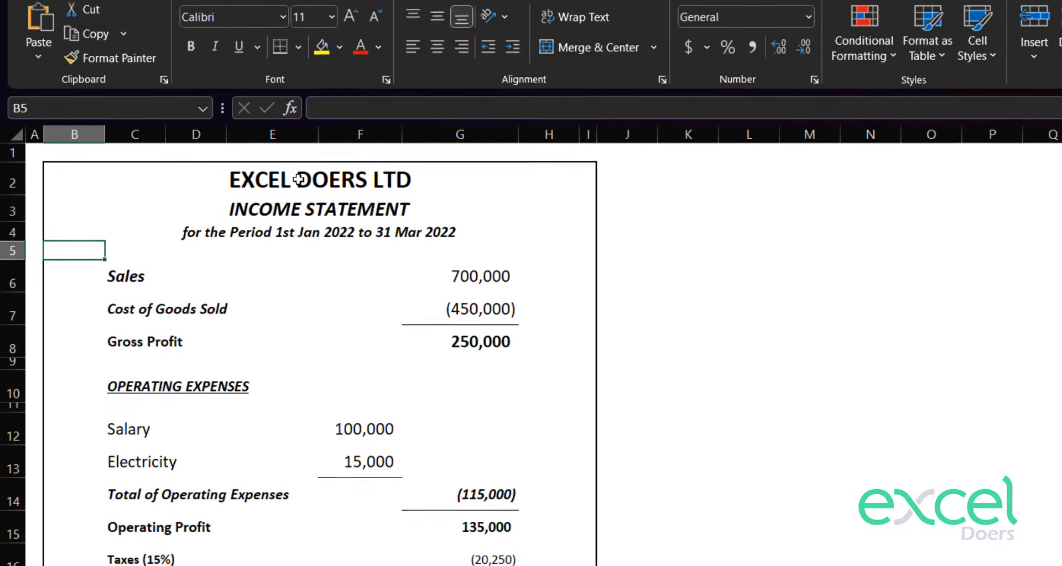
{"action": "left_click_drag", "start_coordinate": [298, 179], "coordinate": [309, 234]}
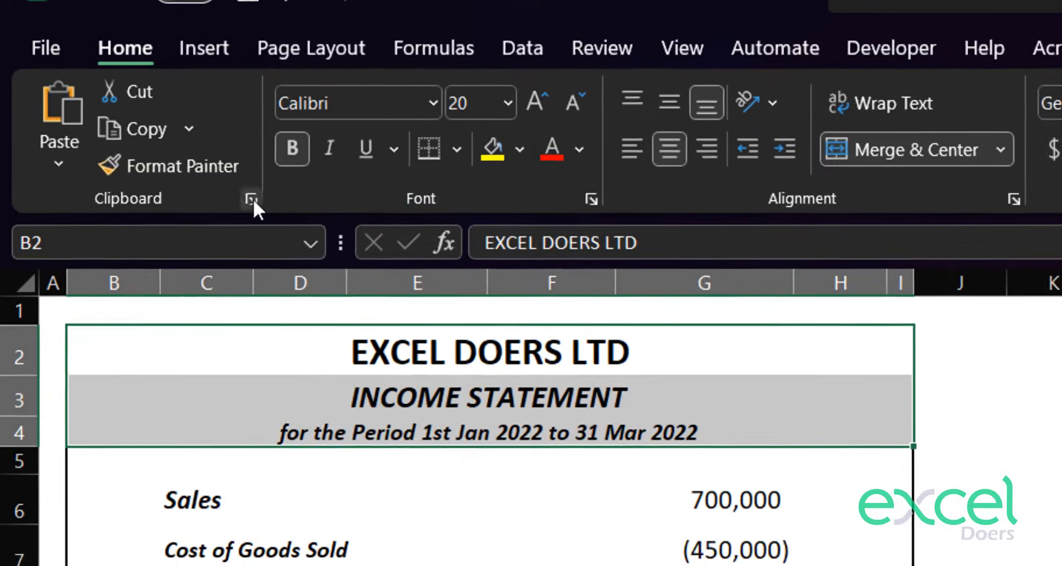
{"action": "left_click", "coordinate": [185, 176]}
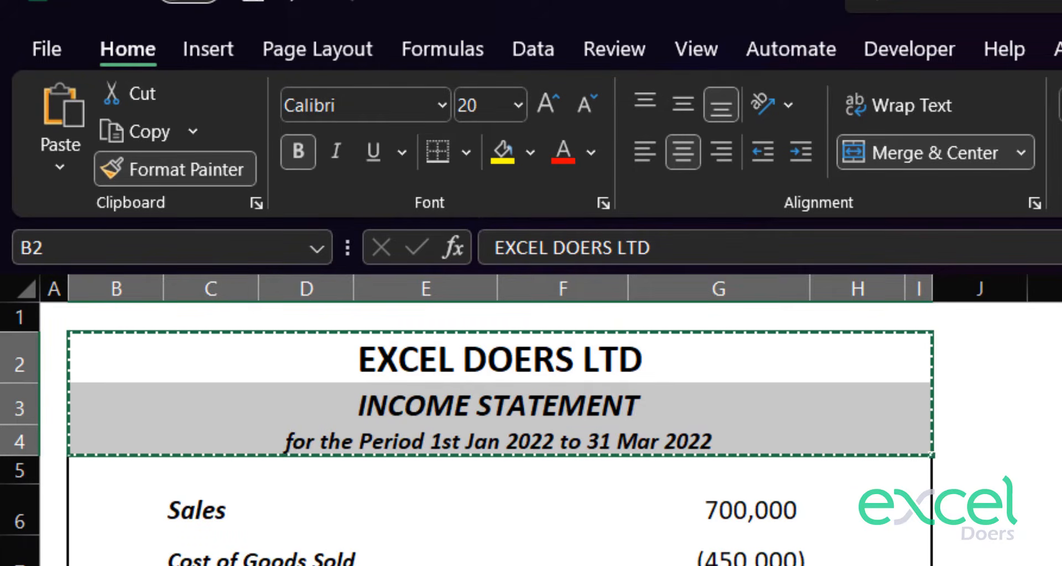
{"action": "left_click", "coordinate": [565, 564]}
{"action": "left_click", "coordinate": [215, 320]}
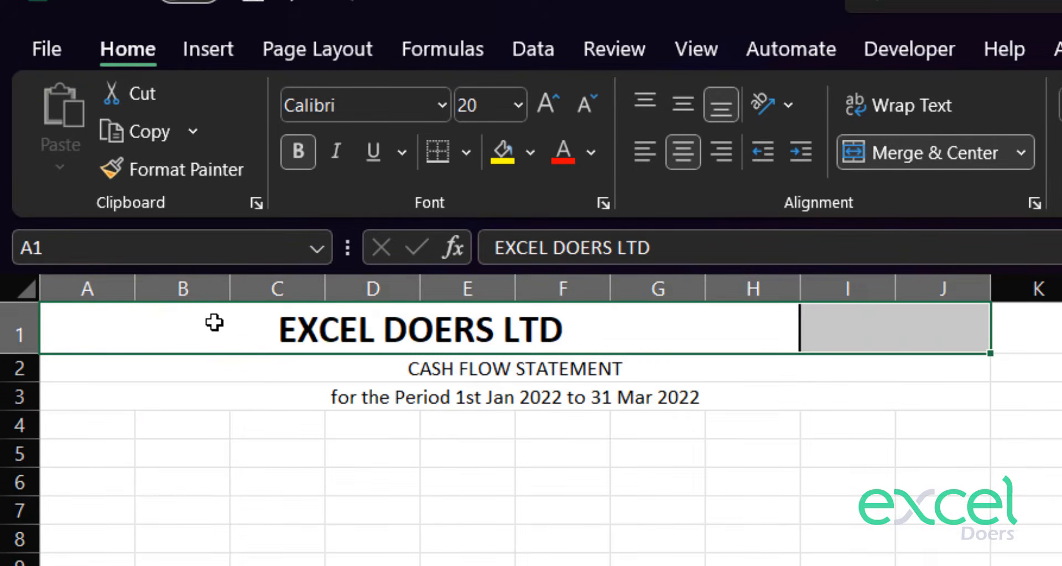
- Apply the formatting of the INCOME STATEMENT heading to the CASH FLOW STATEMENT heading in row 2 with Format Painter
{"action": "left_click", "coordinate": [276, 369]}
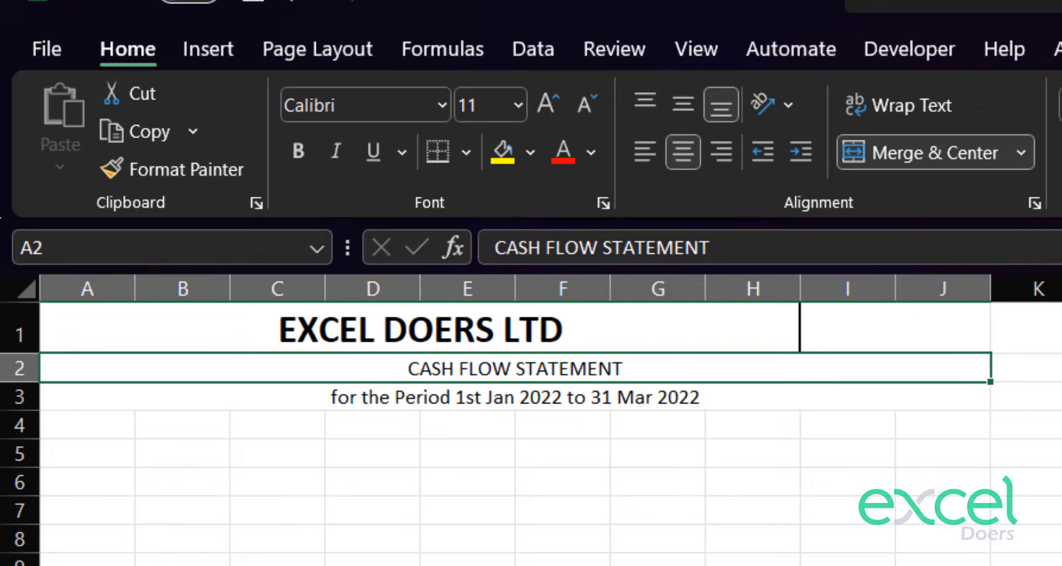
{"action": "key", "text": "ctrl+Page_Up"}
{"action": "left_click", "coordinate": [486, 414]}
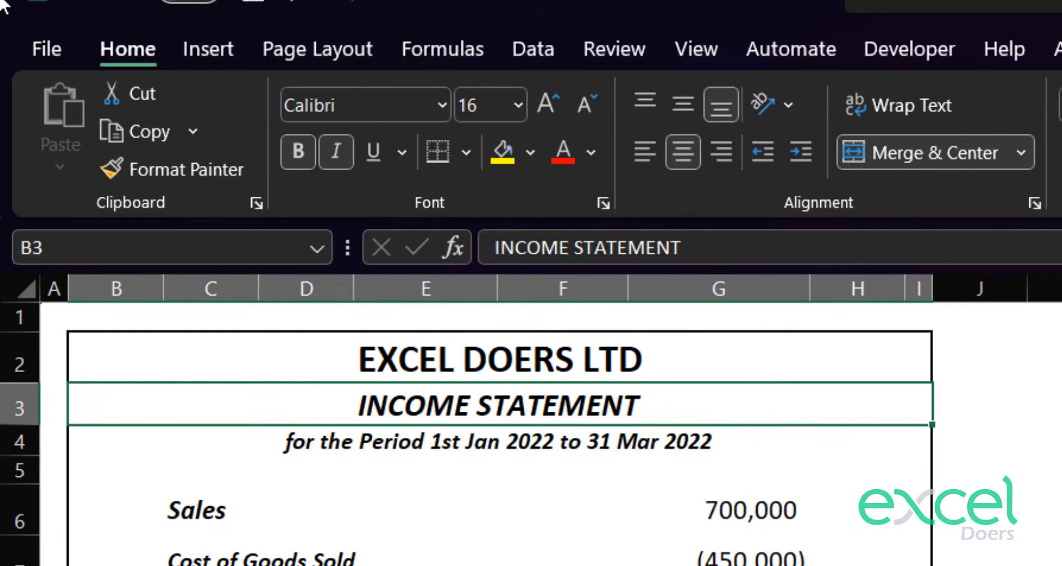
{"action": "left_click", "coordinate": [167, 163]}
{"action": "key", "text": "ctrl+Page_Down"}
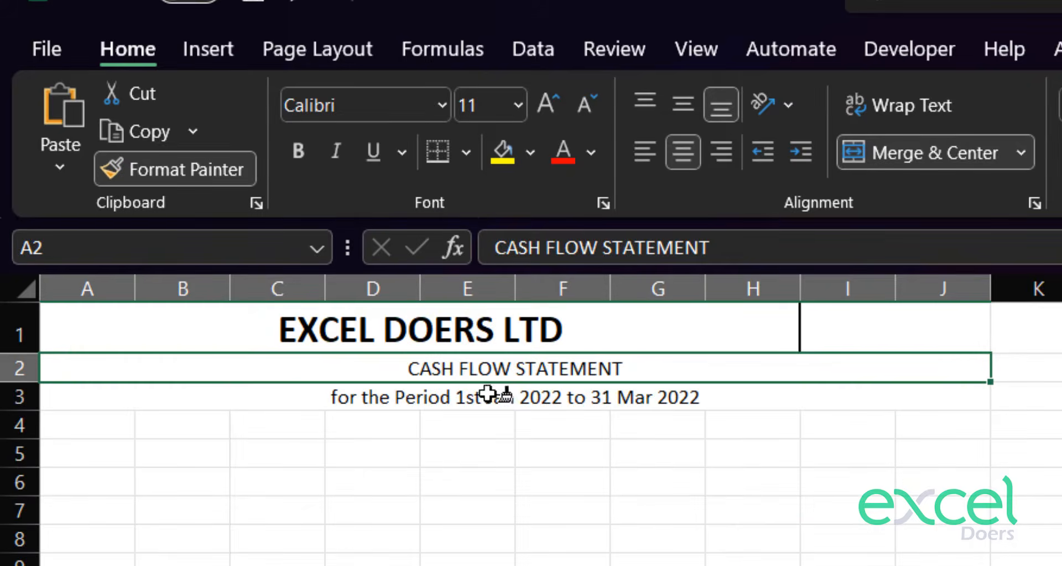
{"action": "left_click", "coordinate": [486, 369]}
- Apply the formatting of the Income Statement's period line to the period line in row 3 of the Cash Flow Statement
{"action": "key", "text": "ctrl+Page_Up"}
{"action": "key", "text": "ctrl+Page_Up"}
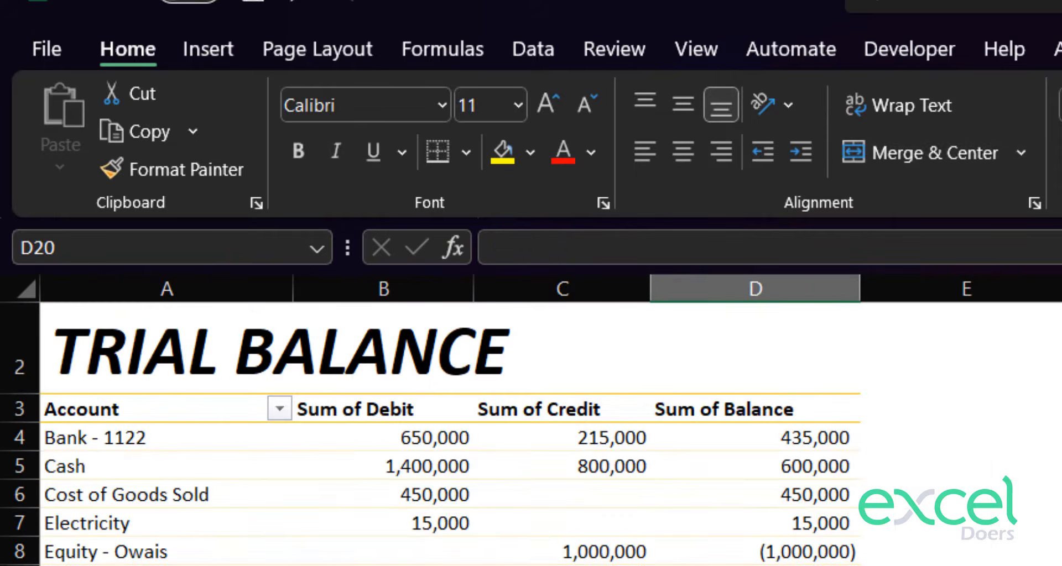
{"action": "left_click", "coordinate": [393, 427]}
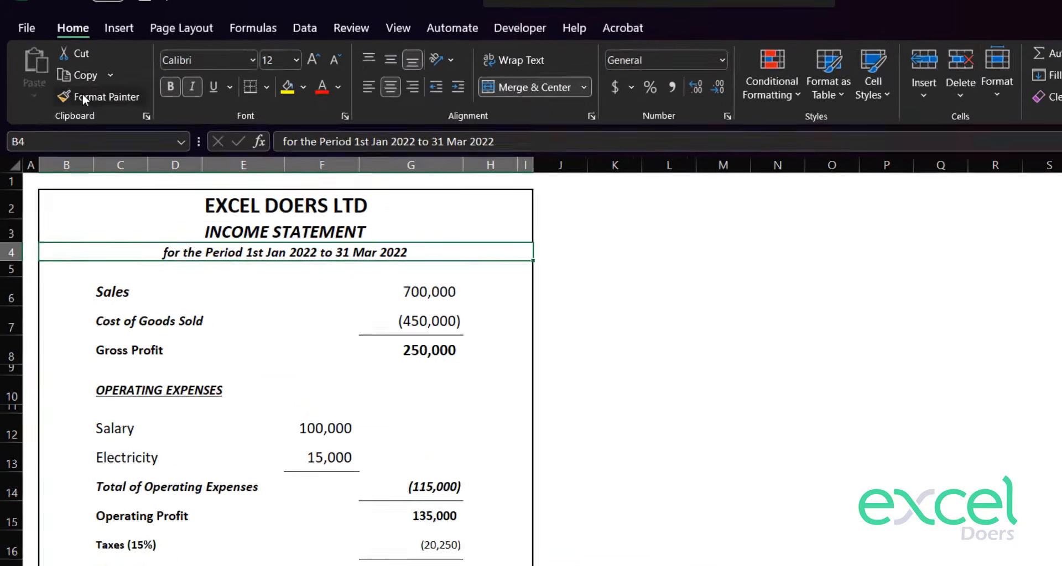
{"action": "left_click", "coordinate": [139, 160]}
{"action": "left_click", "coordinate": [570, 555]}
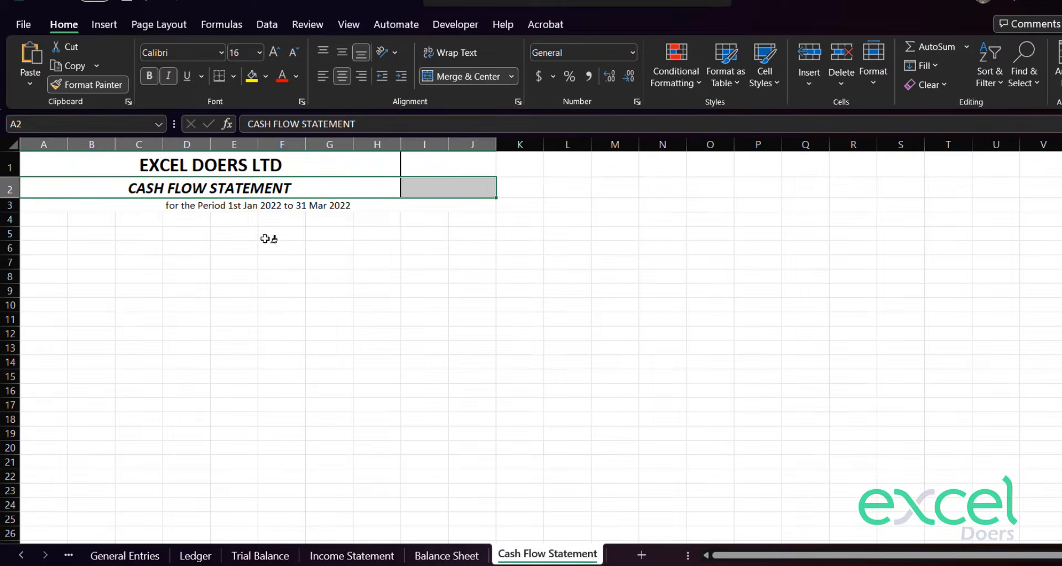
{"action": "left_click", "coordinate": [227, 207]}
{"action": "left_click", "coordinate": [371, 220]}
{"action": "left_click", "coordinate": [304, 168]}
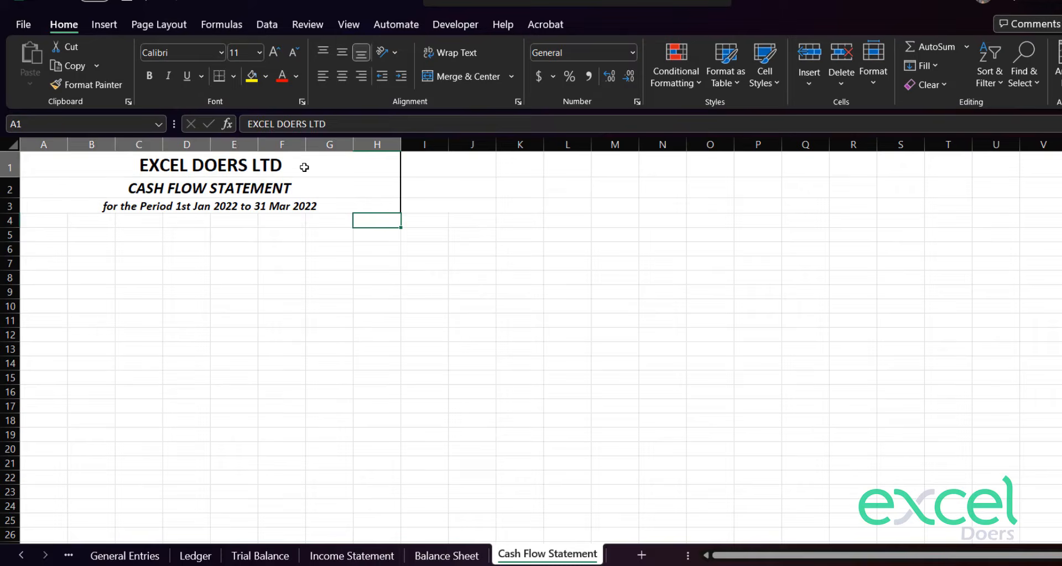
{"action": "left_click_drag", "start_coordinate": [425, 146], "coordinate": [466, 145]}
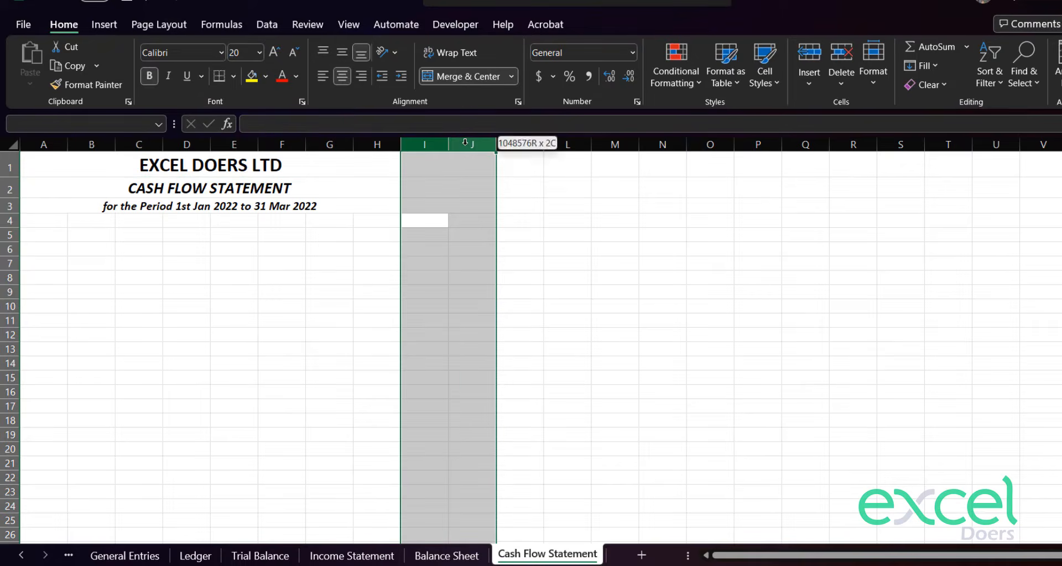
{"action": "key", "text": "Down"}
{"action": "key", "text": "Down"}
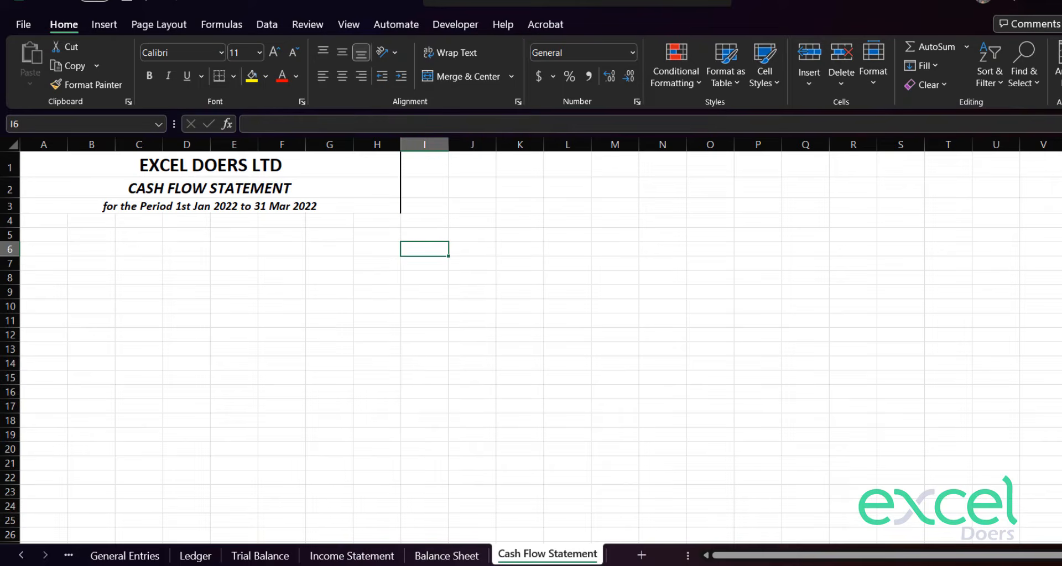
- Apply a thick outside border around the statement area in columns A to H, starting from the company title in row 1
{"action": "left_click", "coordinate": [390, 165]}
{"action": "left_click_drag", "start_coordinate": [390, 165], "coordinate": [329, 416]}
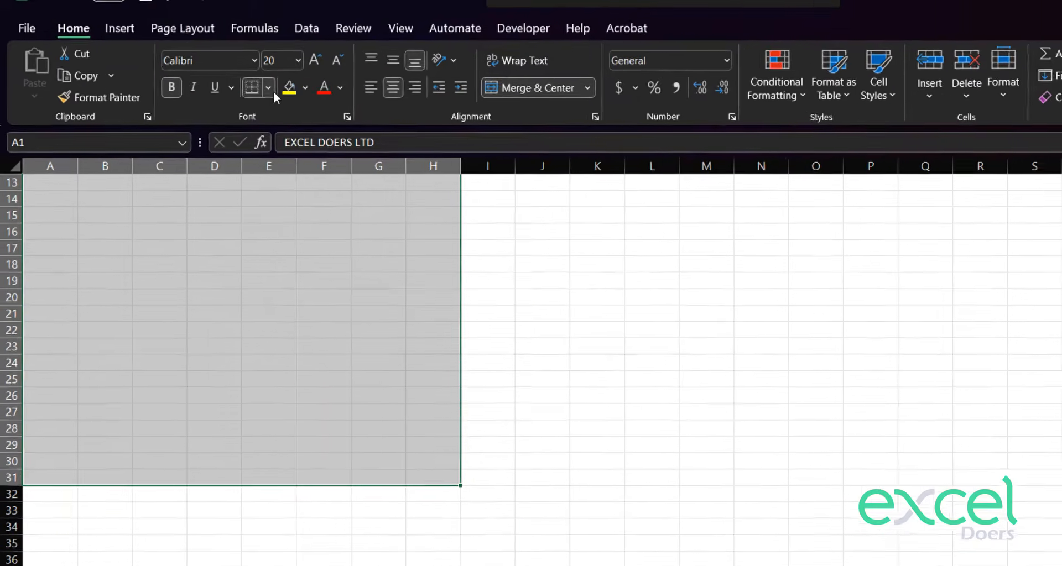
{"action": "left_click", "coordinate": [269, 88]}
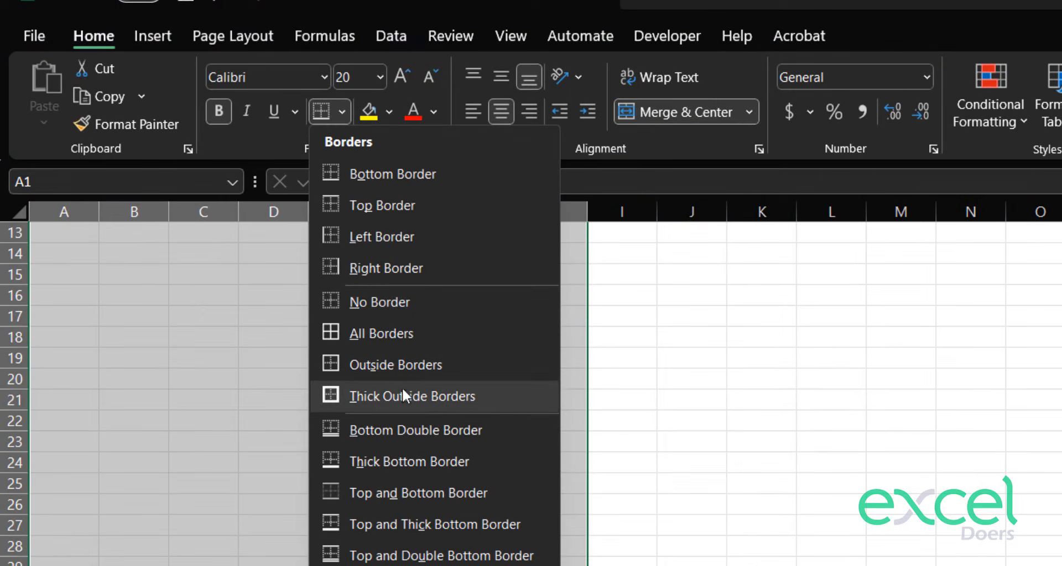
{"action": "left_click", "coordinate": [402, 396]}
{"action": "scroll", "coordinate": [524, 393], "scroll_direction": "up", "scroll_amount": 4}
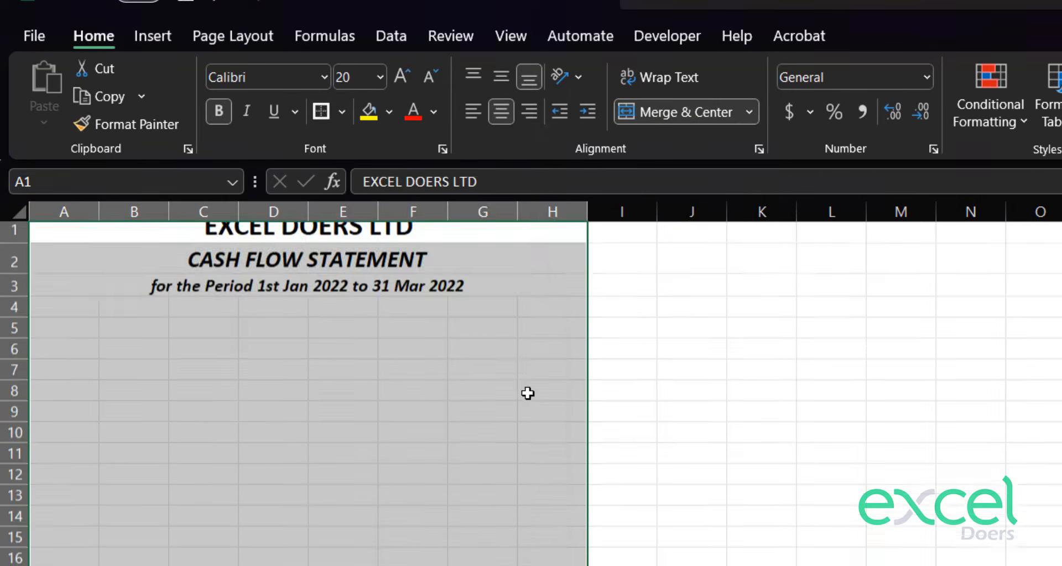
{"action": "left_click", "coordinate": [525, 390]}
{"action": "left_click", "coordinate": [443, 465]}
{"action": "left_click", "coordinate": [560, 316]}
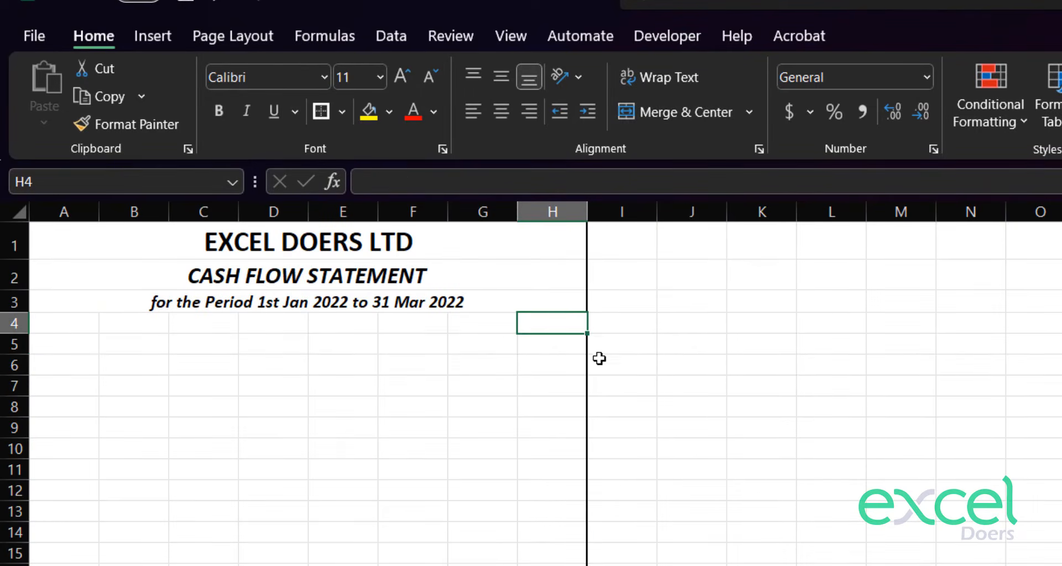
{"action": "left_click", "coordinate": [578, 421]}
- Enter the section heading CASH FLOW FROM OPERATING ACTIVITIES in cell A5 of the Cash Flow Statement
{"action": "left_click", "coordinate": [130, 376]}
{"action": "key", "text": "Up"}
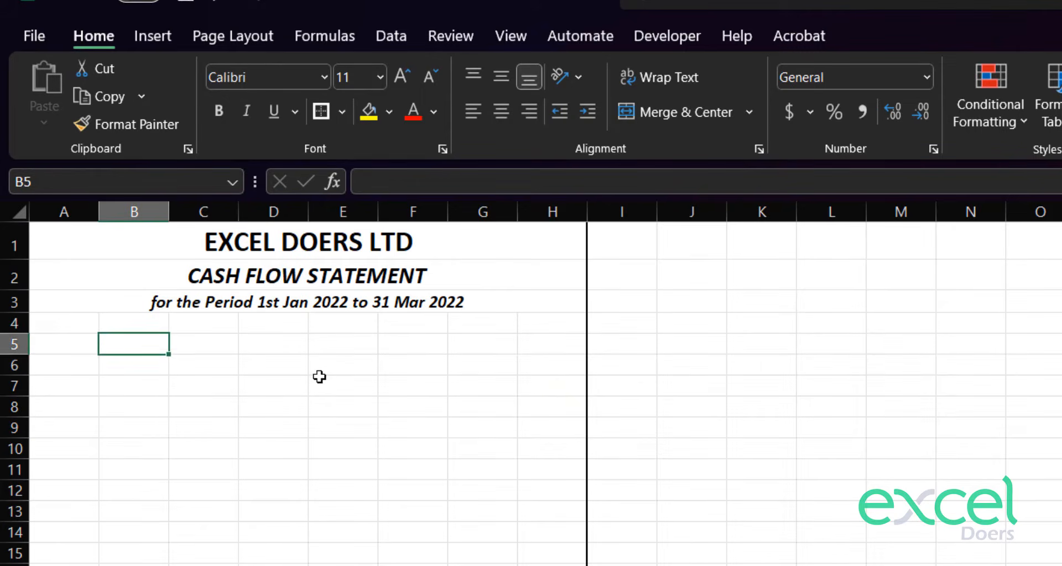
{"action": "key", "text": "Left"}
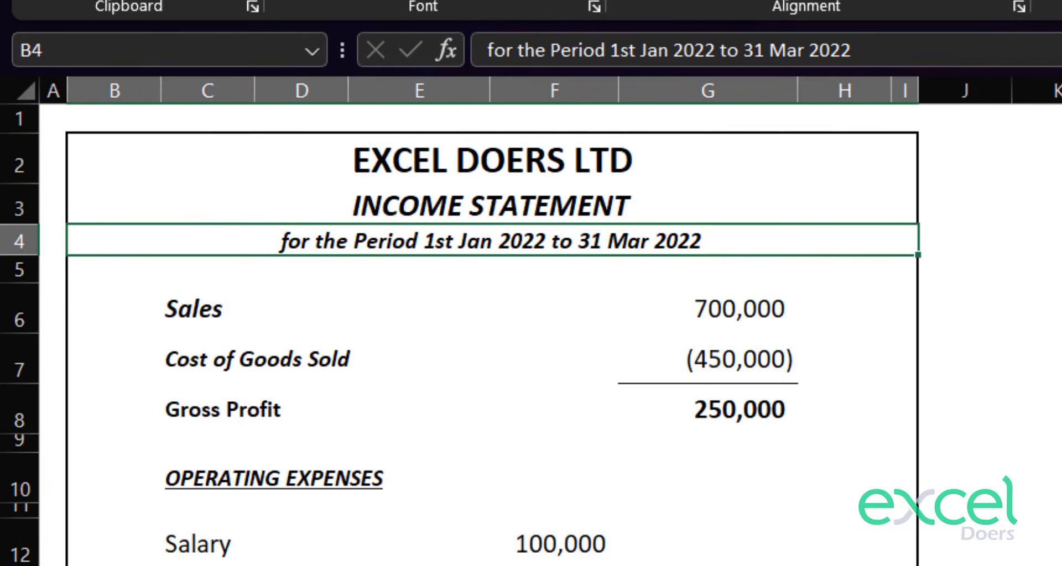
{"action": "scroll", "coordinate": [531, 332], "scroll_direction": "down", "scroll_amount": 1}
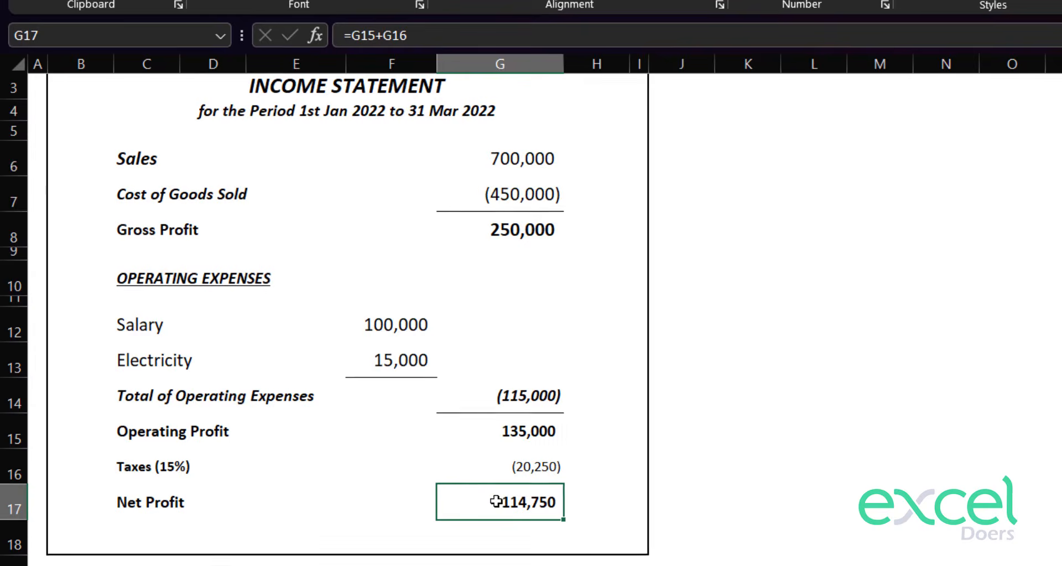
{"action": "left_click", "coordinate": [655, 547]}
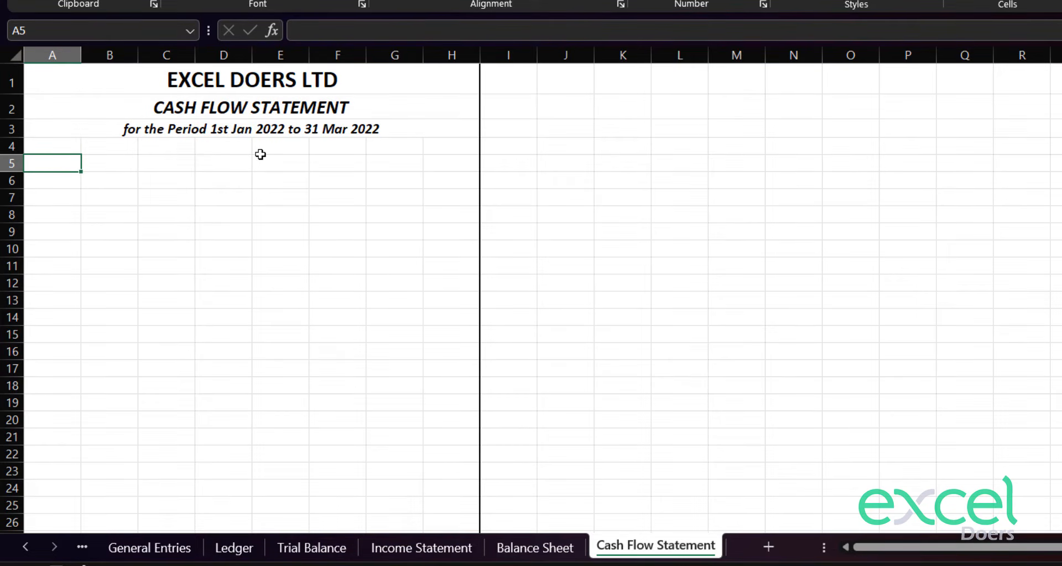
{"action": "type", "text": "CASH FLOW"}
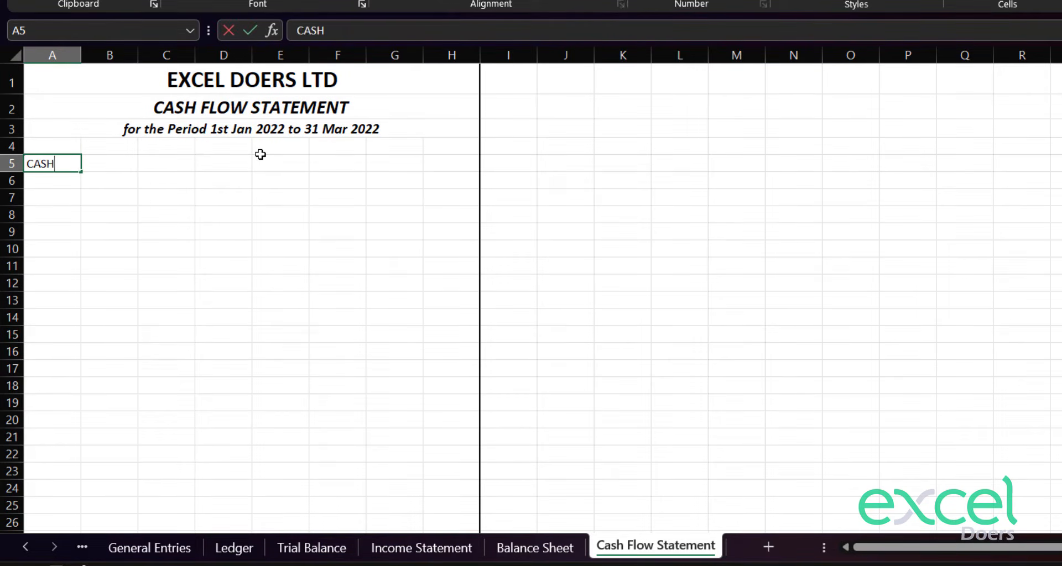
{"action": "type", "text": " FROM"}
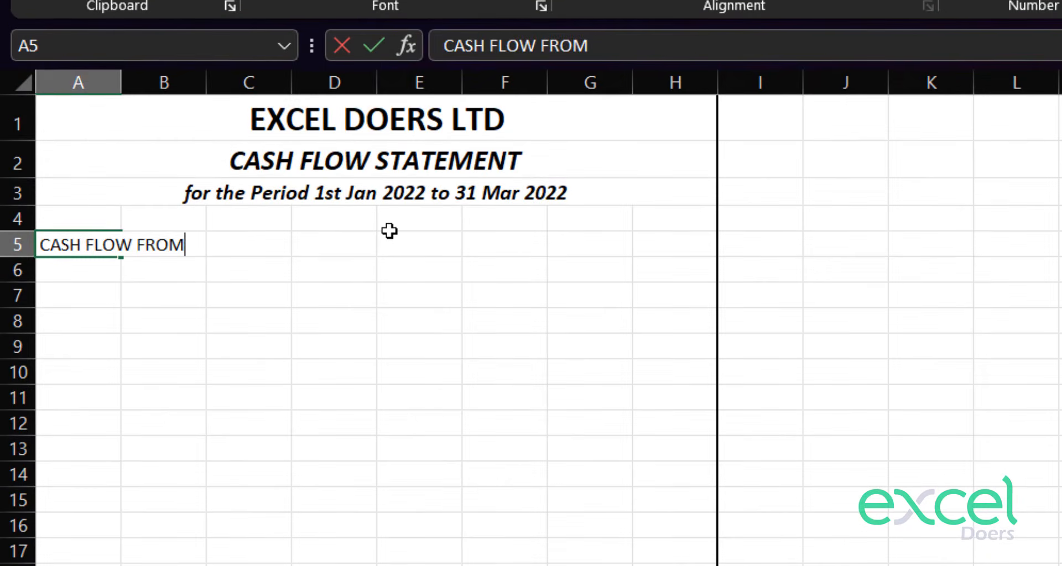
{"action": "type", "text": " OPERATING EX"}
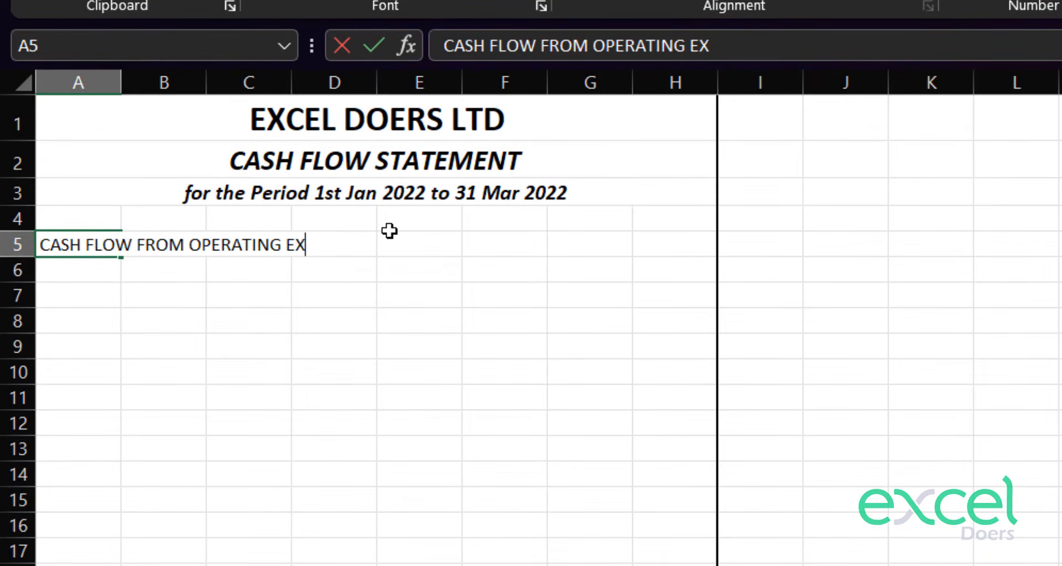
{"action": "key", "text": "BackSpace"}
{"action": "key", "text": "BackSpace"}
{"action": "type", "text": "ACTIV"}
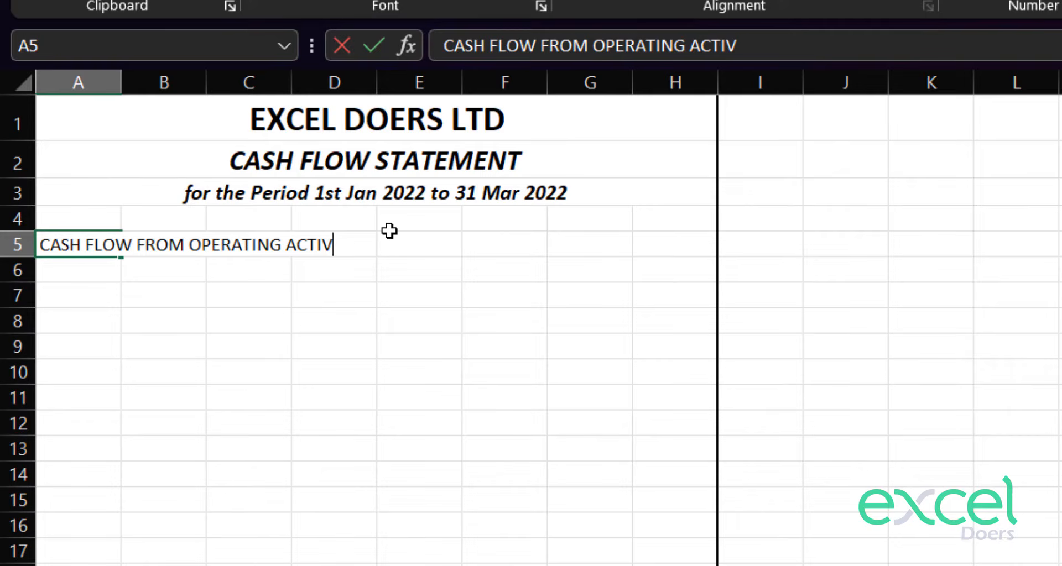
{"action": "type", "text": "ITIES"}
{"action": "key", "text": "Return"}
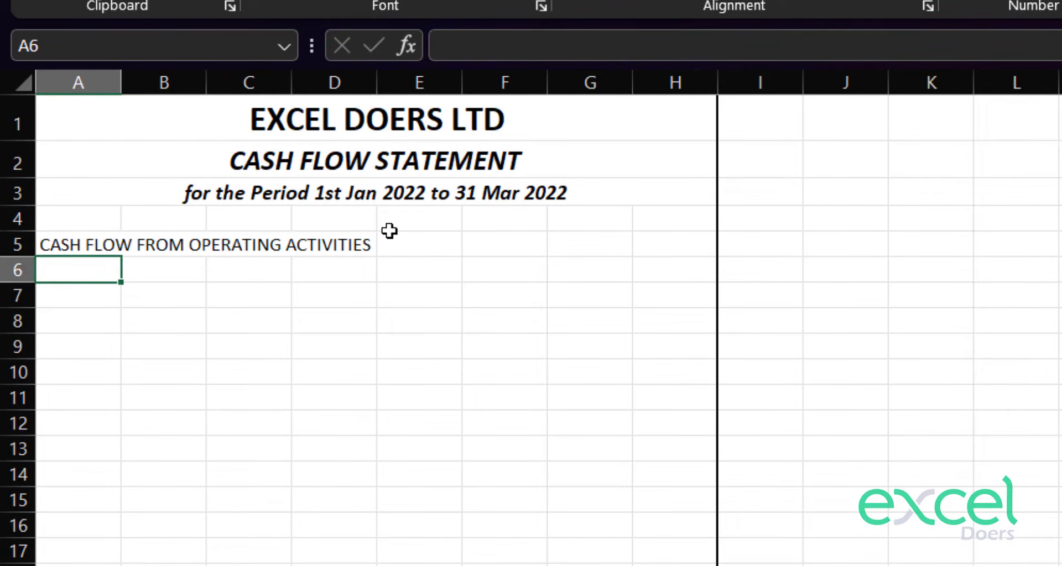
- Format the operating activities heading in A5 as bold, italic and underlined, and end its text with a colon
{"action": "key", "text": "Up"}
{"action": "key", "text": "ctrl+b"}
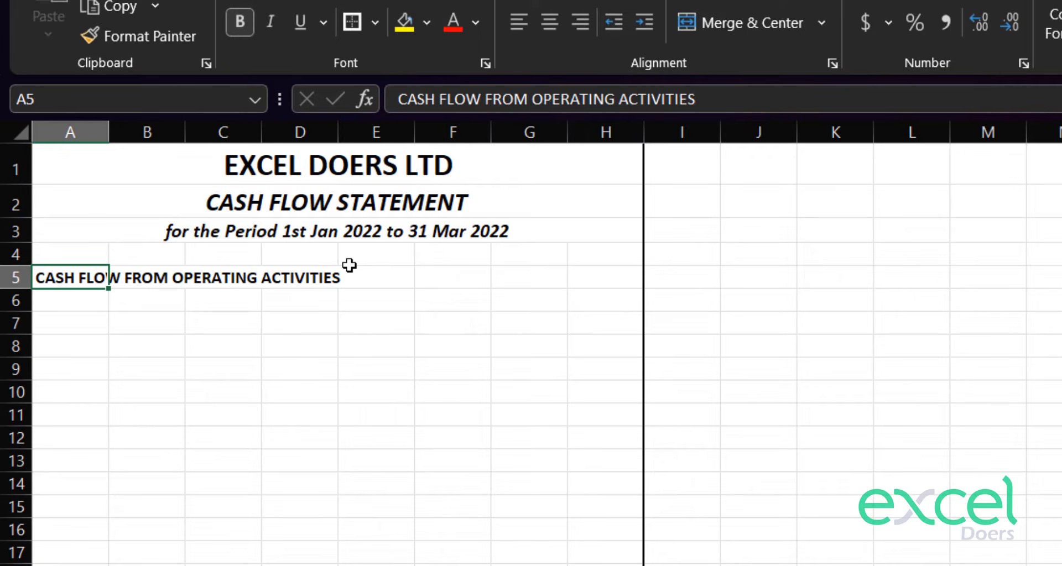
{"action": "key", "text": "ctrl+i"}
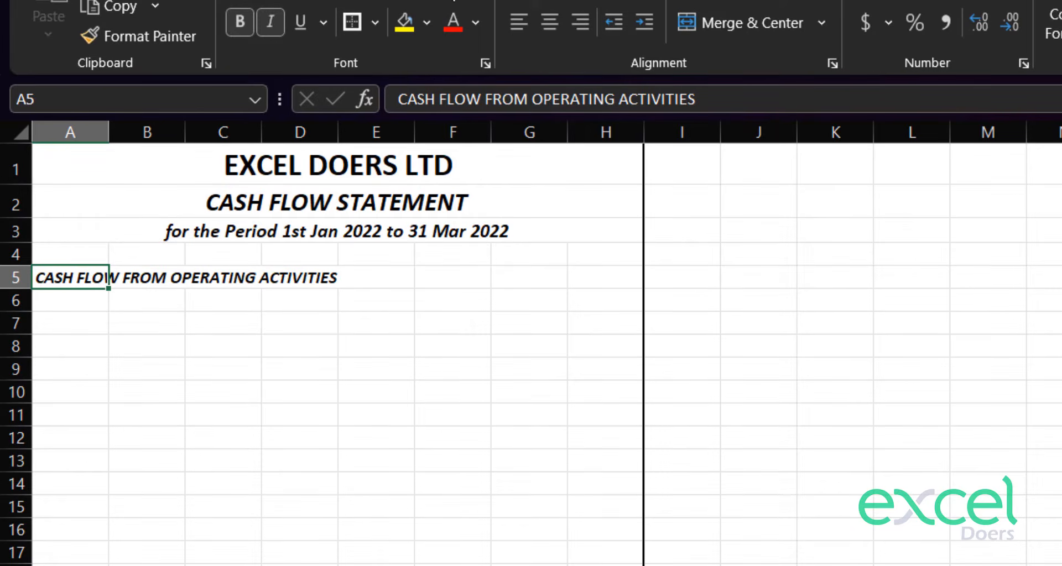
{"action": "left_click", "coordinate": [498, 260]}
{"action": "double_click", "coordinate": [78, 279]}
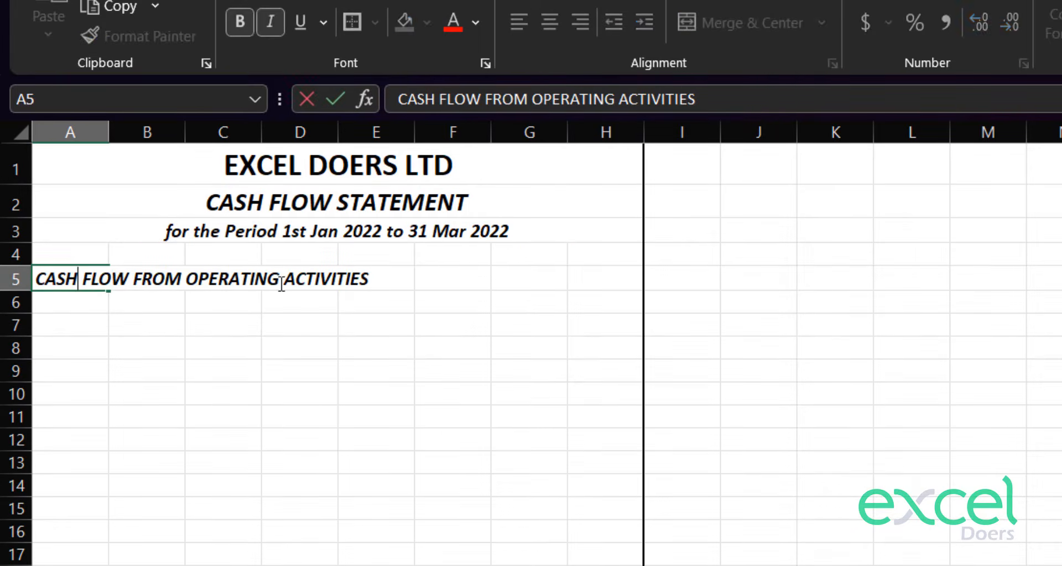
{"action": "left_click", "coordinate": [372, 278]}
{"action": "type", "text": ":"}
{"action": "left_click", "coordinate": [382, 372]}
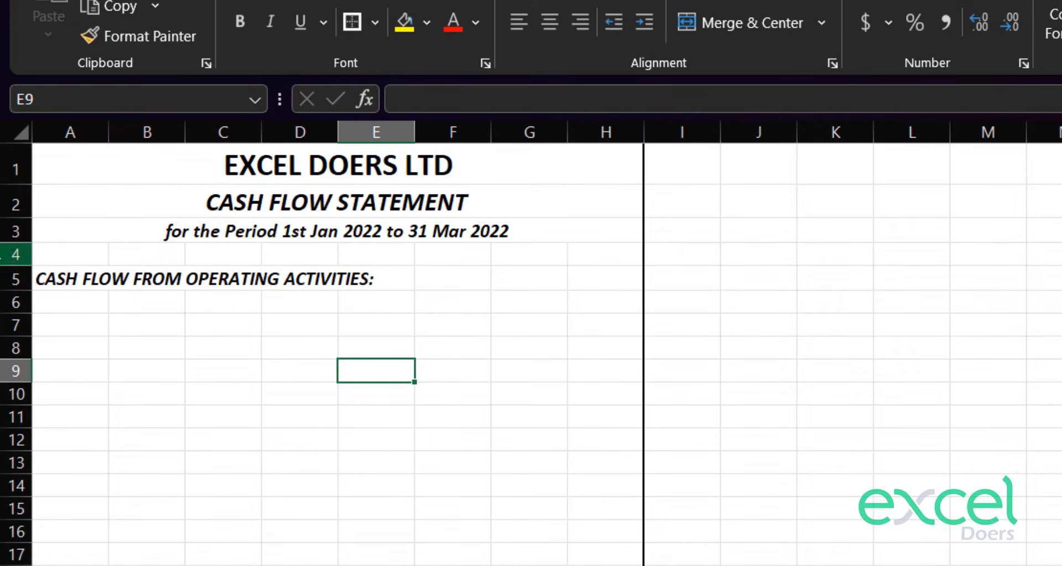
{"action": "left_click", "coordinate": [53, 282]}
{"action": "left_click", "coordinate": [300, 22]}
{"action": "left_click", "coordinate": [367, 365]}
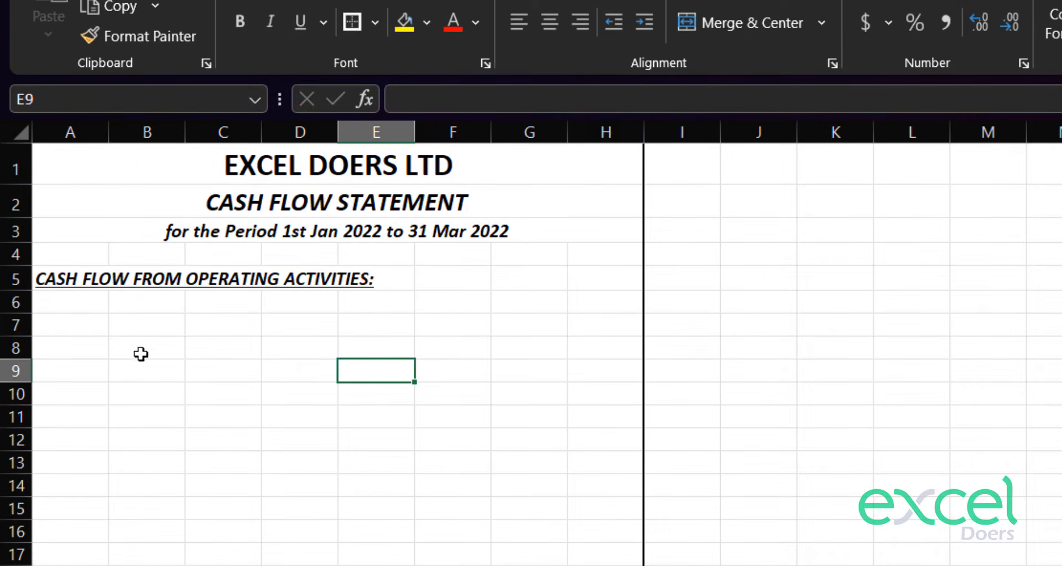
- Enter the line label Net Profit in cell B7 under the operating activities heading
{"action": "left_click", "coordinate": [88, 321]}
{"action": "left_click", "coordinate": [161, 326]}
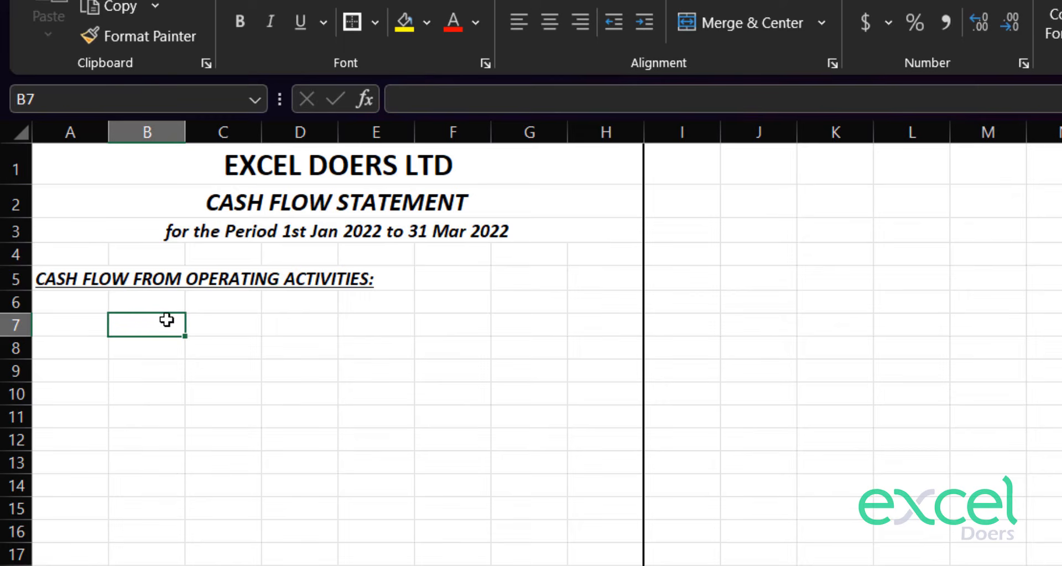
{"action": "type", "text": "N"}
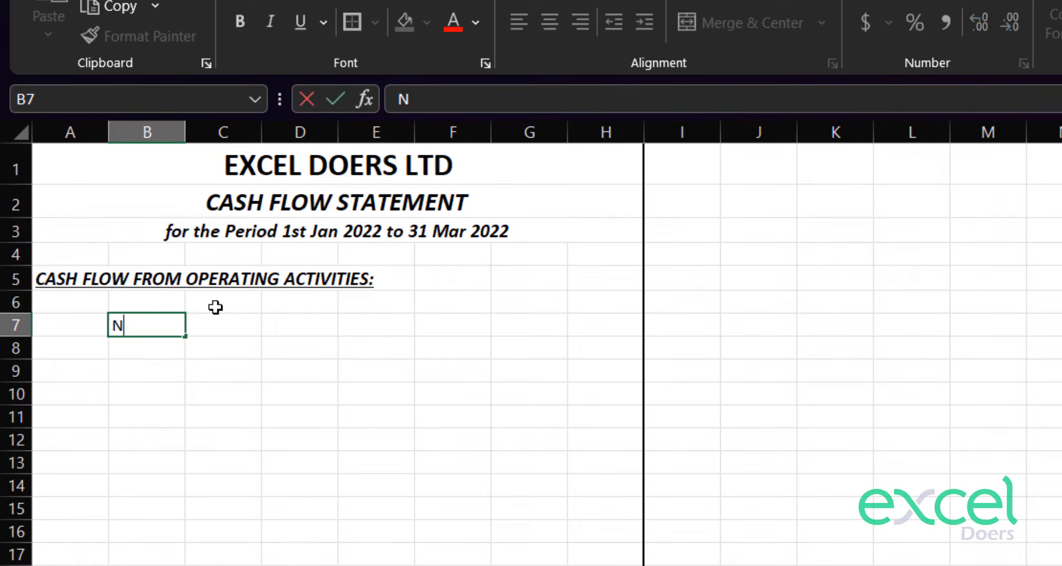
{"action": "type", "text": "et P"}
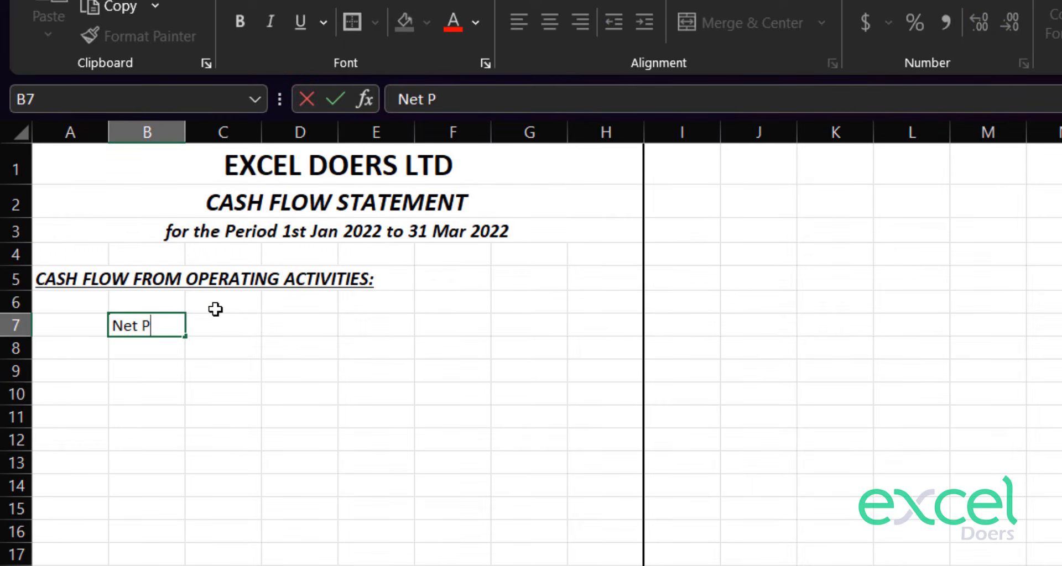
{"action": "type", "text": "rofit"}
{"action": "key", "text": "Return"}
- Link cell G7 to the net profit in cell G17 of the Income Statement sheet
{"action": "key", "text": "Up"}
{"action": "key", "text": "Right"}
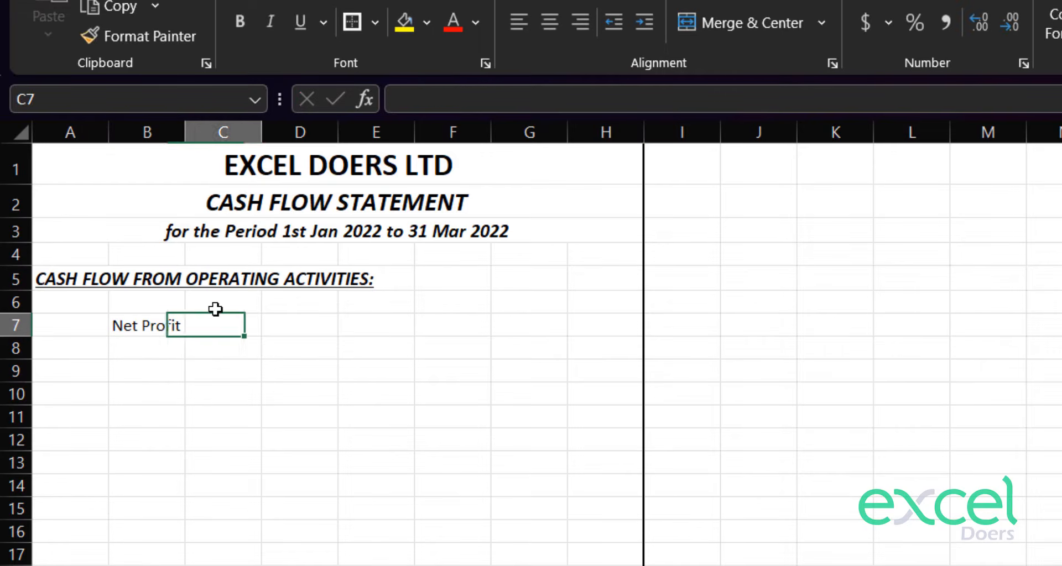
{"action": "key", "text": "Right"}
{"action": "key", "text": "Right"}
{"action": "key", "text": "Right"}
{"action": "key", "text": "Right"}
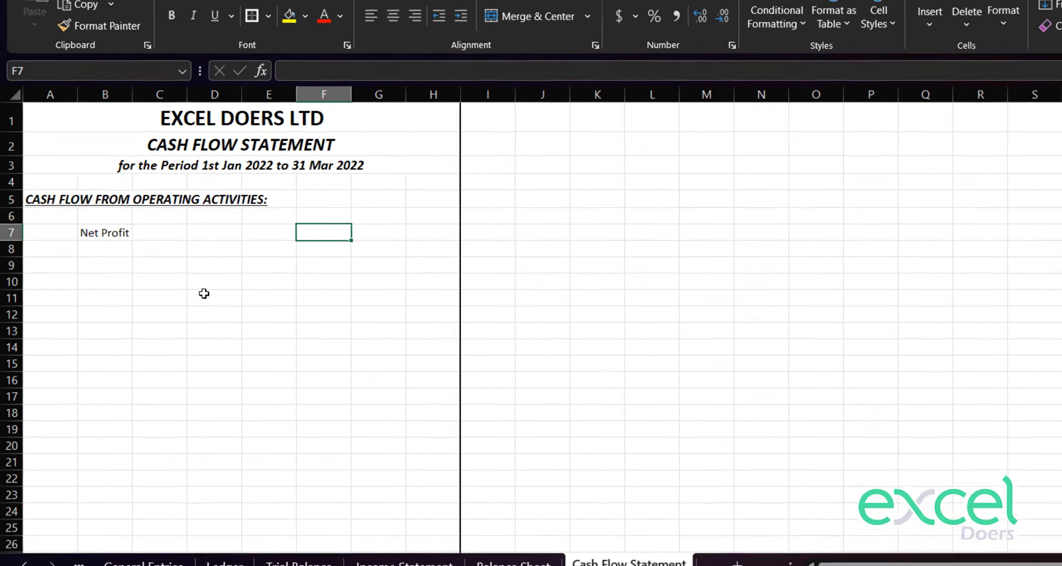
{"action": "key", "text": "Right"}
{"action": "type", "text": "="}
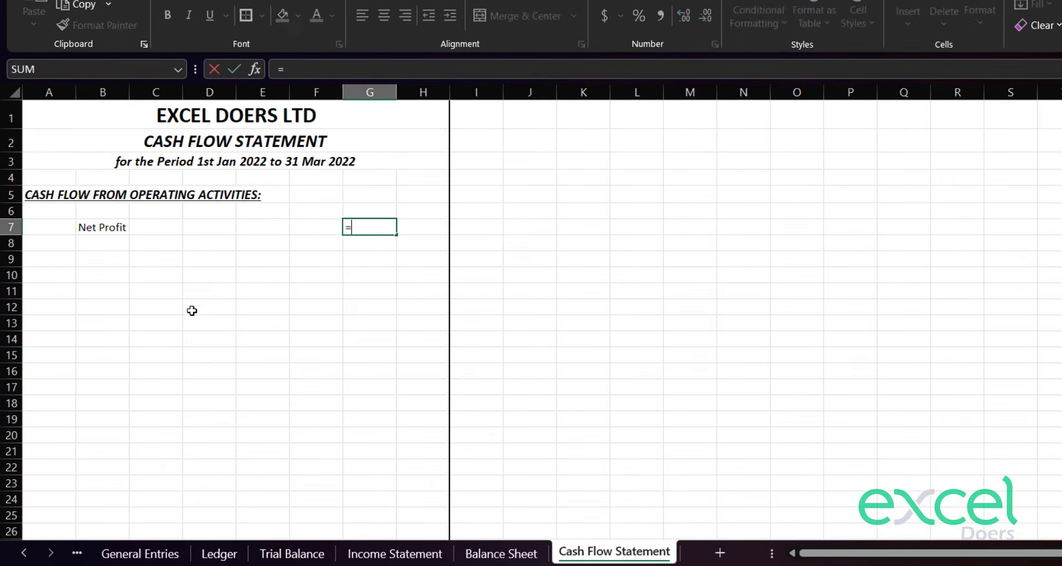
{"action": "left_click", "coordinate": [349, 559]}
{"action": "left_click", "coordinate": [487, 379]}
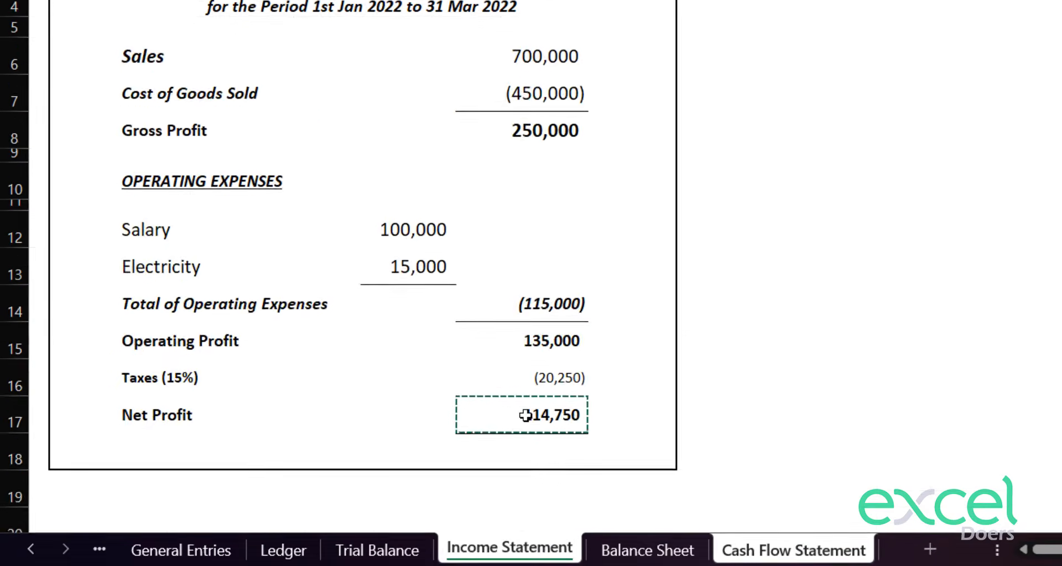
{"action": "key", "text": "Return"}
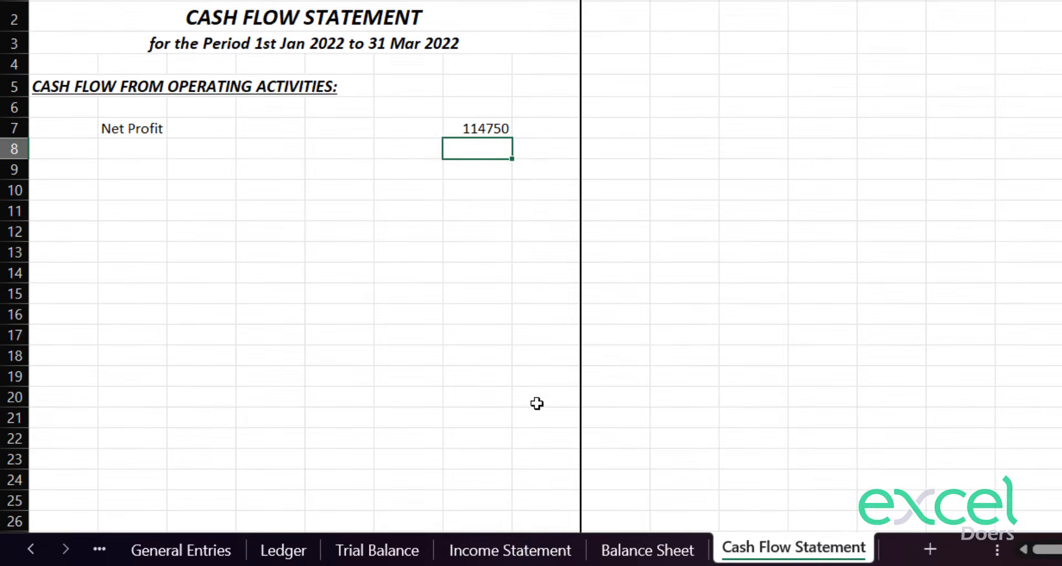
- Format the net profit amount in G7 with a thousands separator and no decimal places
{"action": "key", "text": "Up"}
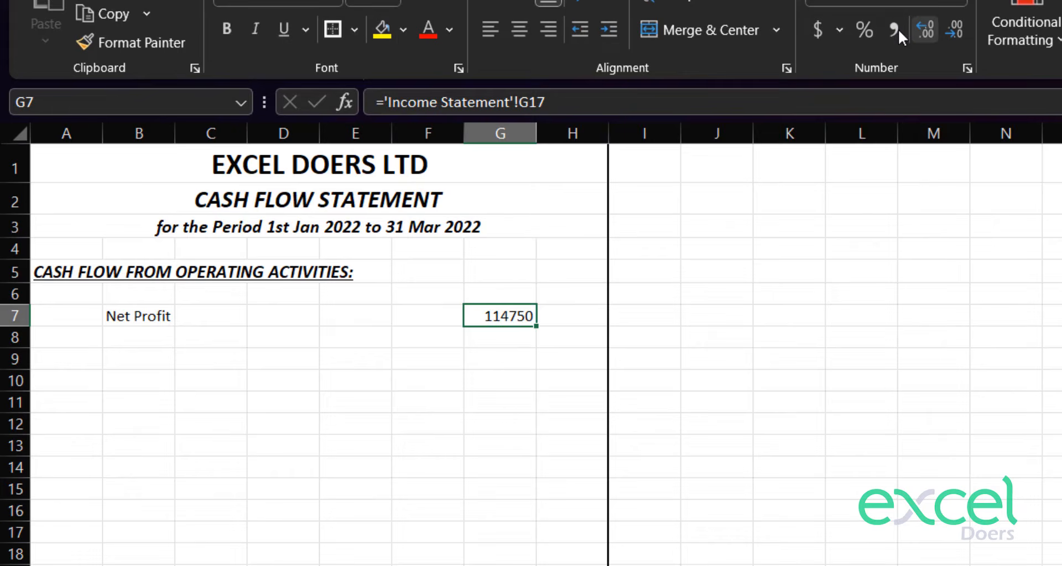
{"action": "left_click", "coordinate": [895, 29]}
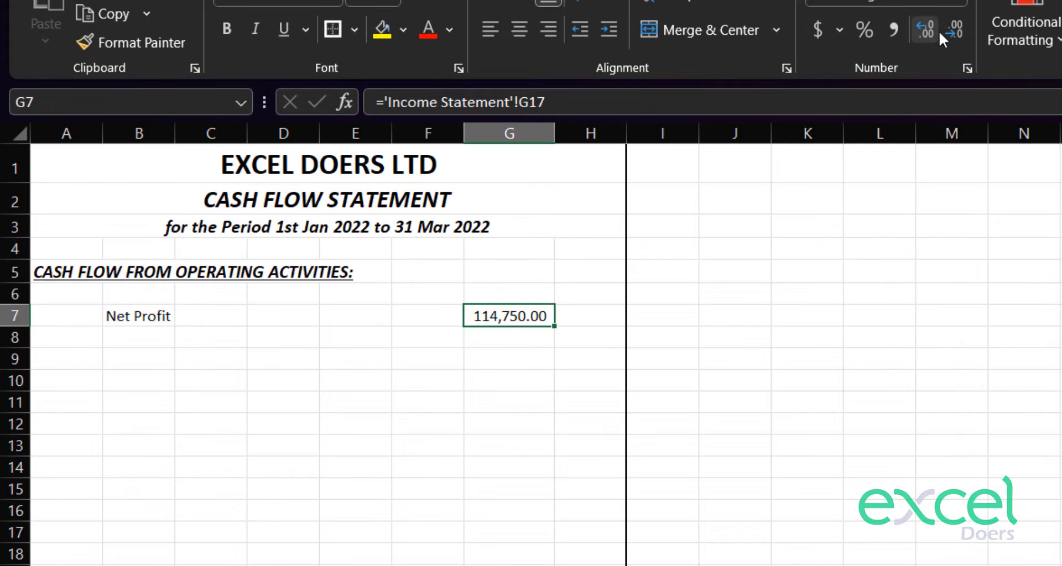
{"action": "left_click", "coordinate": [953, 30]}
{"action": "left_click", "coordinate": [953, 29]}
{"action": "left_click", "coordinate": [440, 422]}
- Increase the font size of the Net Profit label in B7 by one step
{"action": "left_click", "coordinate": [156, 321]}
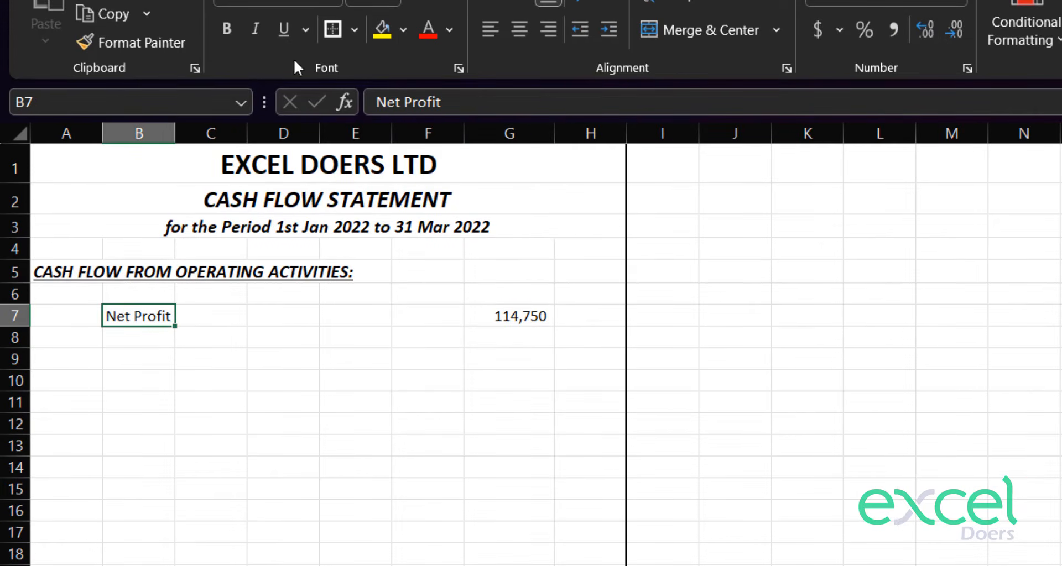
{"action": "left_click", "coordinate": [430, 6]}
{"action": "left_click", "coordinate": [473, 325]}
{"action": "left_click", "coordinate": [477, 396]}
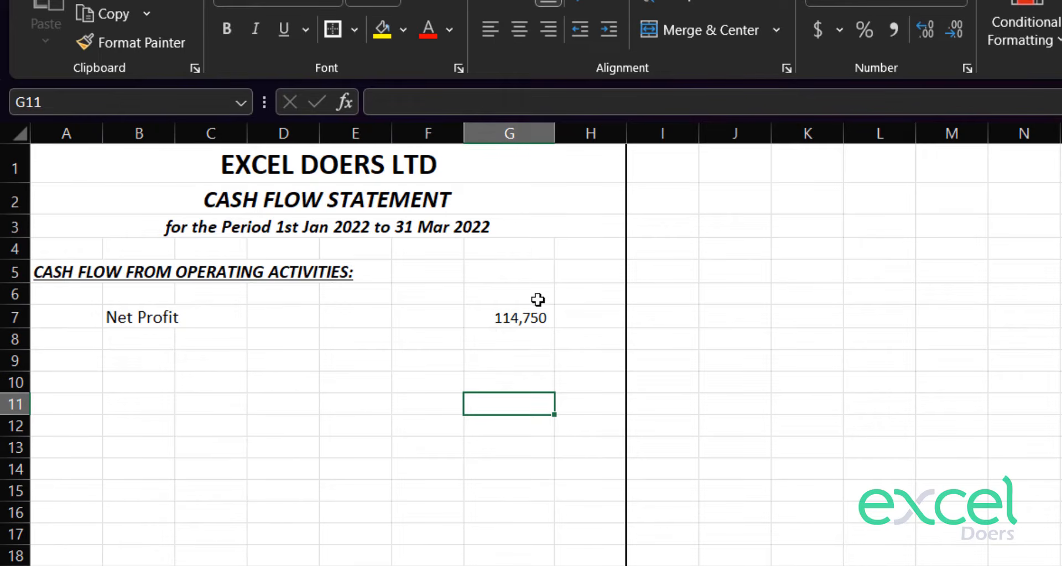
{"action": "left_click", "coordinate": [546, 318]}
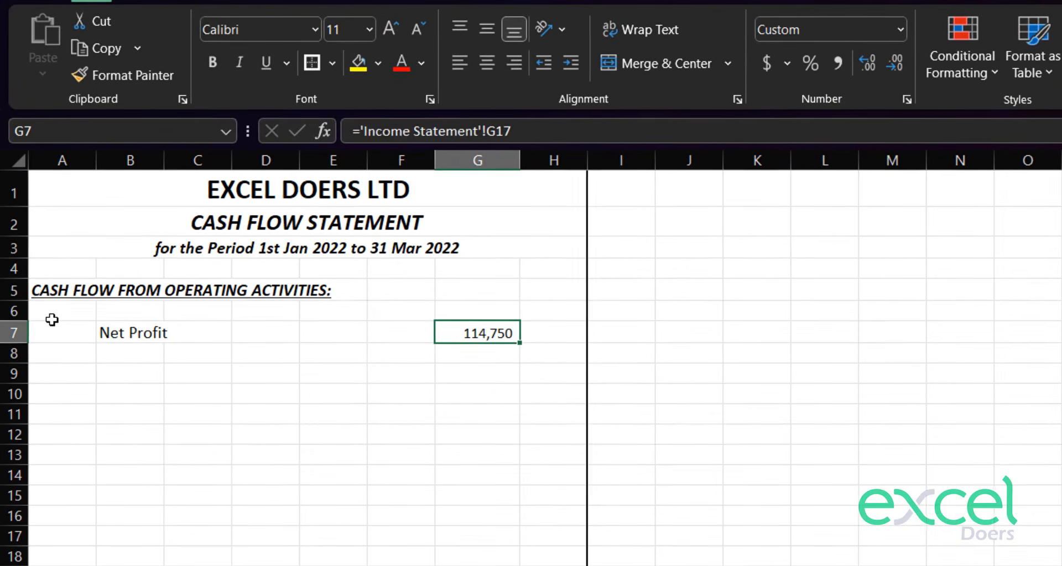
{"action": "left_click", "coordinate": [88, 349]}
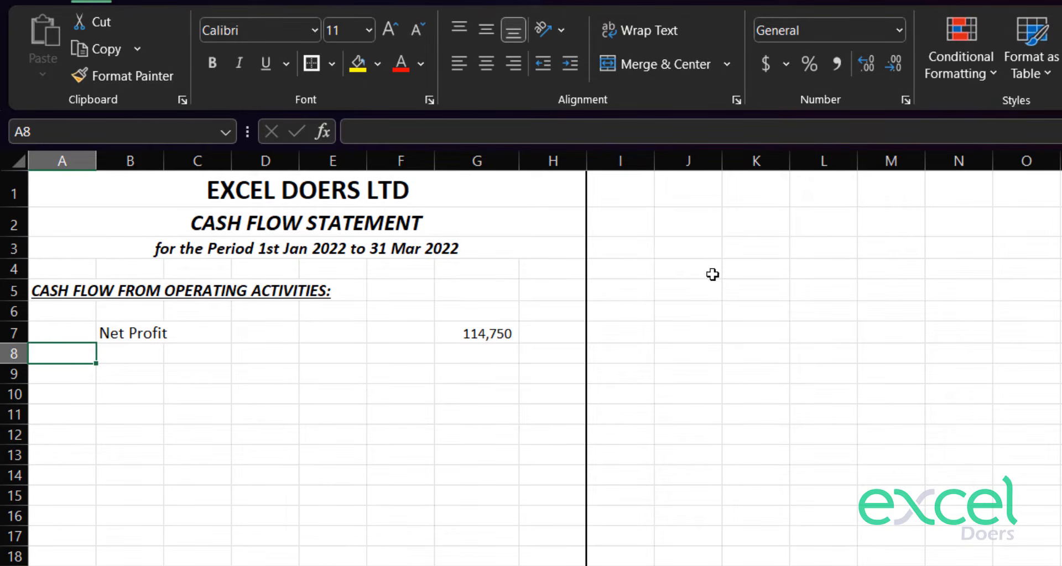
- Enter the heading NON CASH EXPENSES in cell J4 beside the statement and make it bold and underlined
{"action": "left_click", "coordinate": [677, 271]}
{"action": "type", "text": "NON C"}
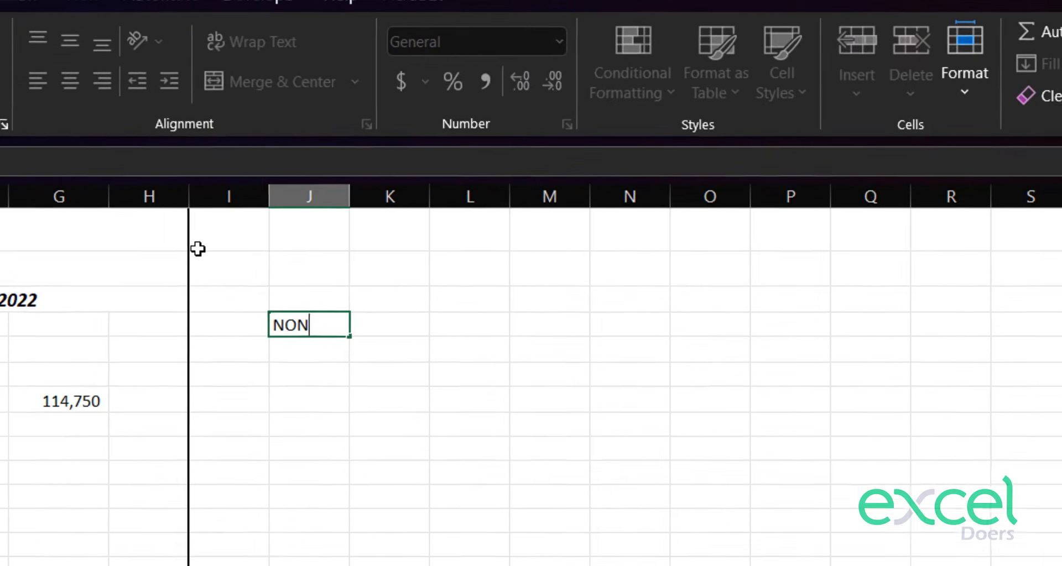
{"action": "type", "text": "ASH EXP"}
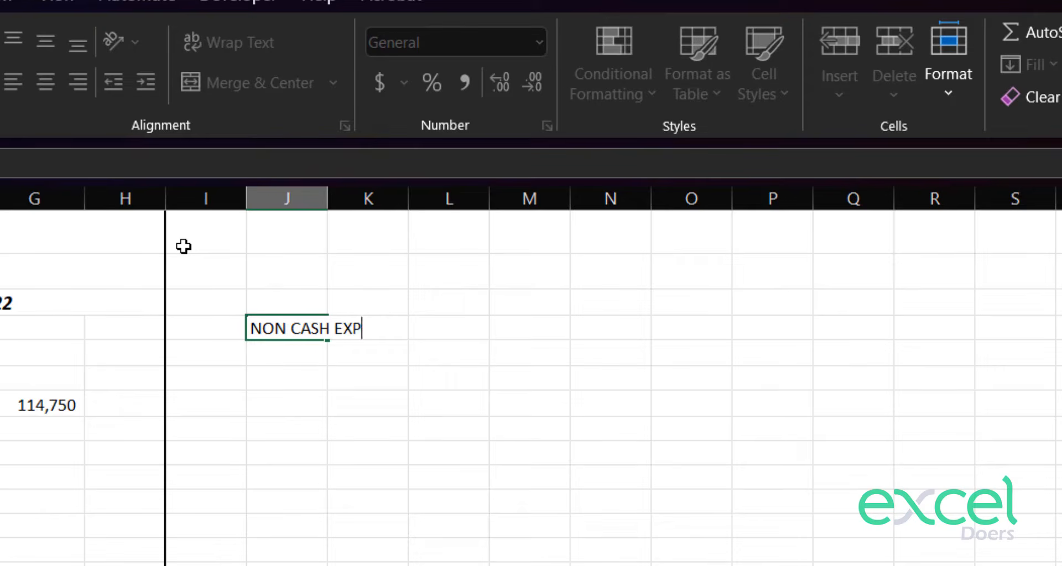
{"action": "type", "text": "ENSES"}
{"action": "key", "text": "ctrl+Return"}
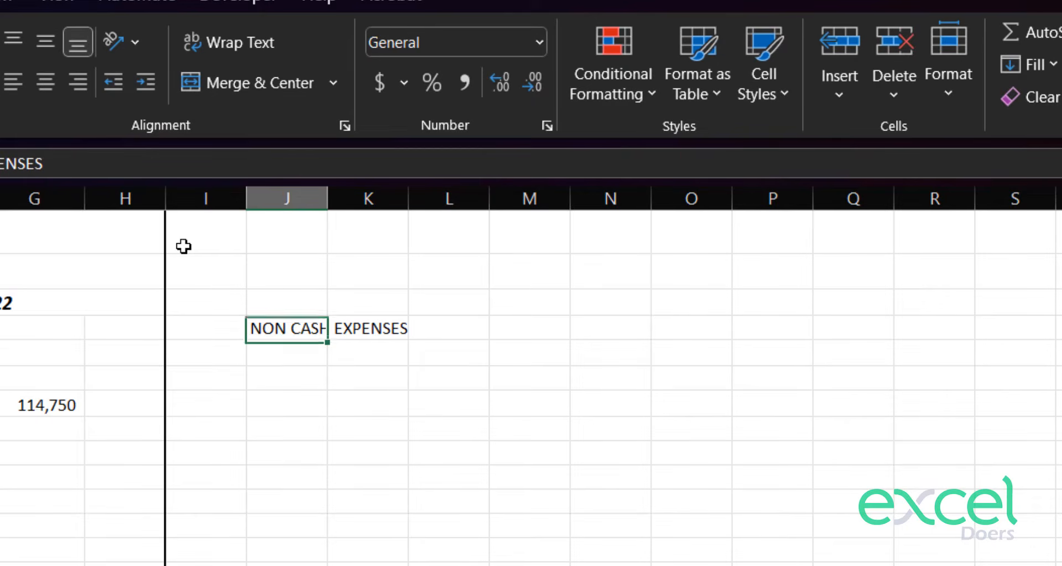
{"action": "key", "text": "ctrl+b"}
{"action": "key", "text": "ctrl+u"}
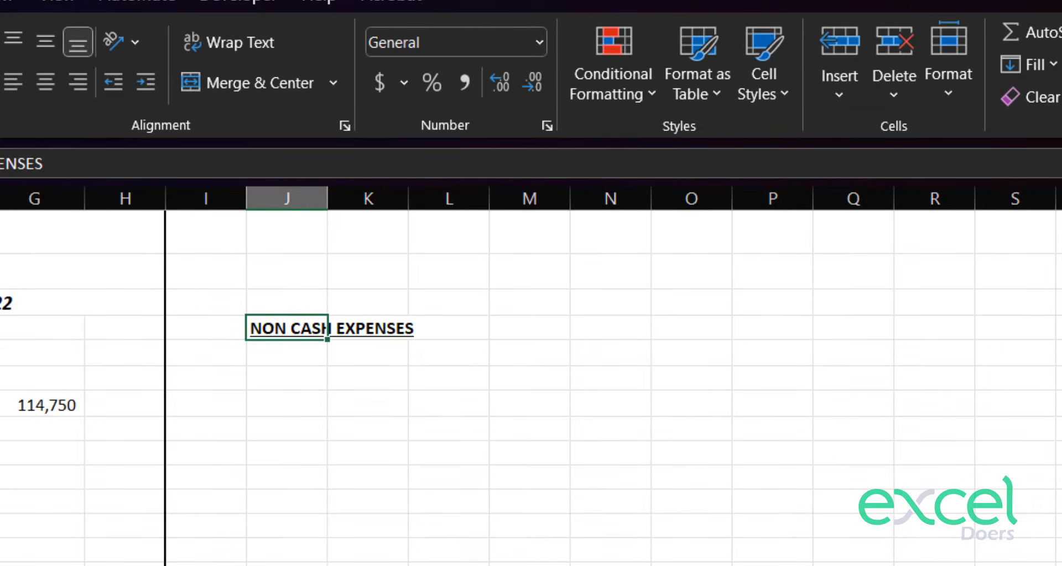
- Enter the item Depreciation in cell J5 under the NON CASH EXPENSES heading
{"action": "key", "text": "Down"}
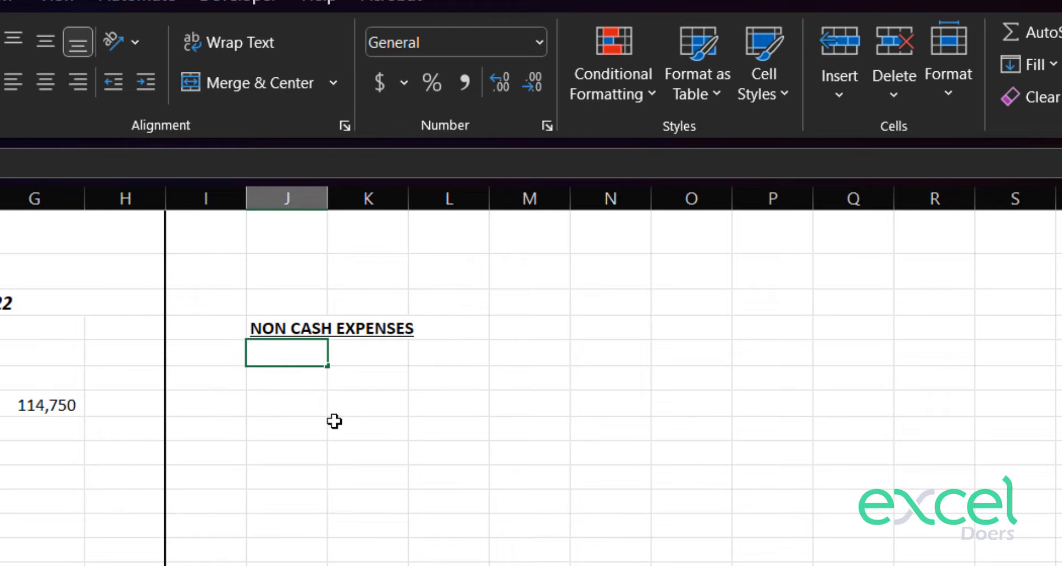
{"action": "type", "text": "Depreciation"}
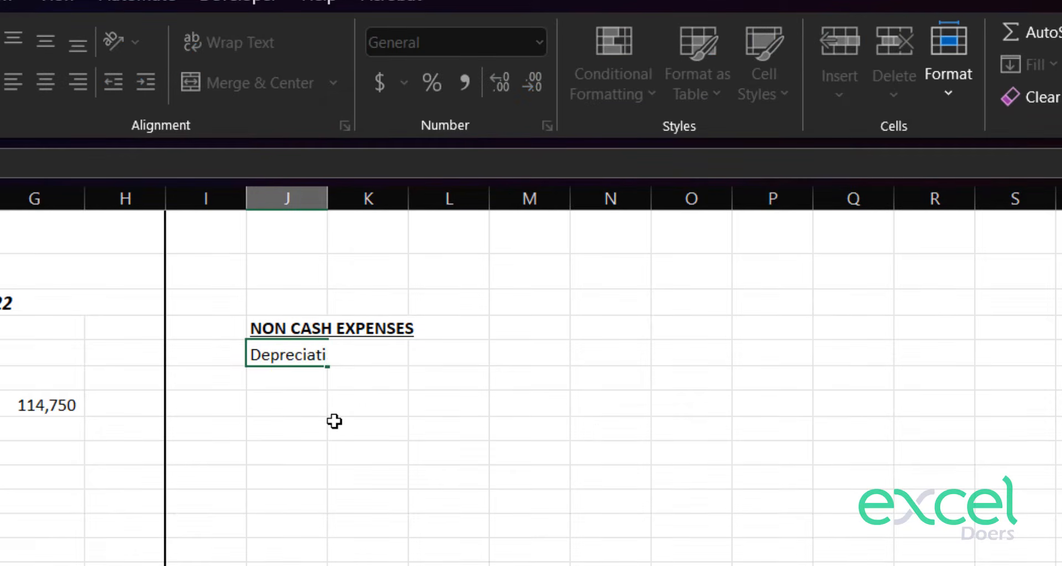
{"action": "key", "text": "Return"}
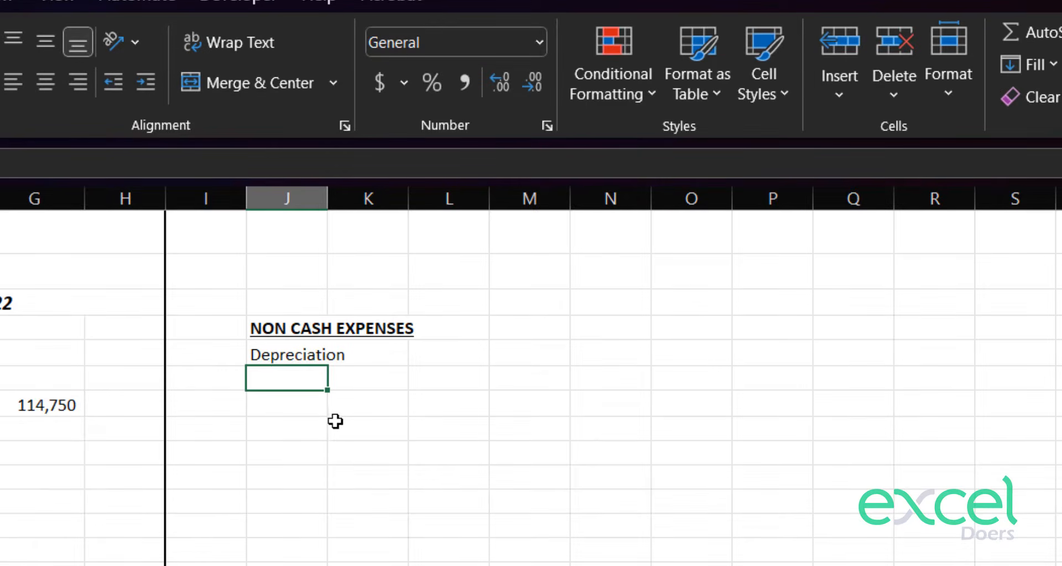
{"action": "left_click", "coordinate": [286, 355]}
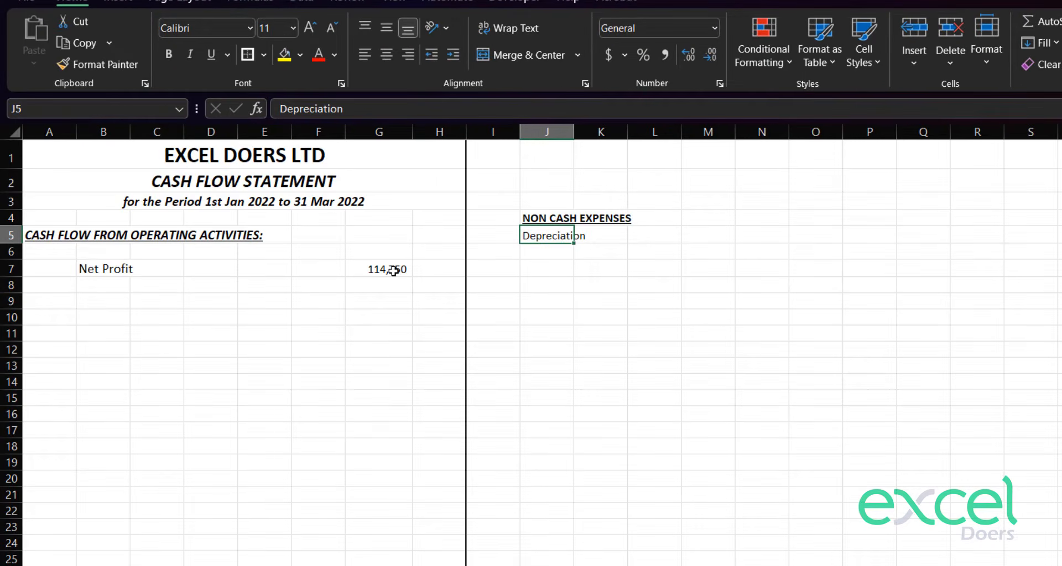
{"action": "left_click", "coordinate": [394, 271]}
{"action": "left_click", "coordinate": [544, 242]}
{"action": "left_click", "coordinate": [395, 265]}
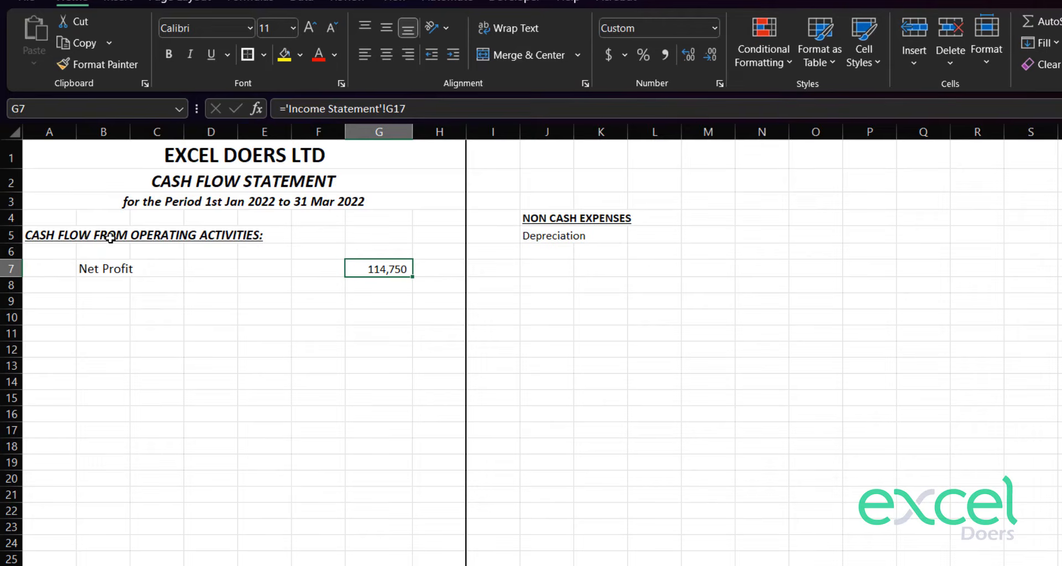
{"action": "left_click", "coordinate": [585, 242]}
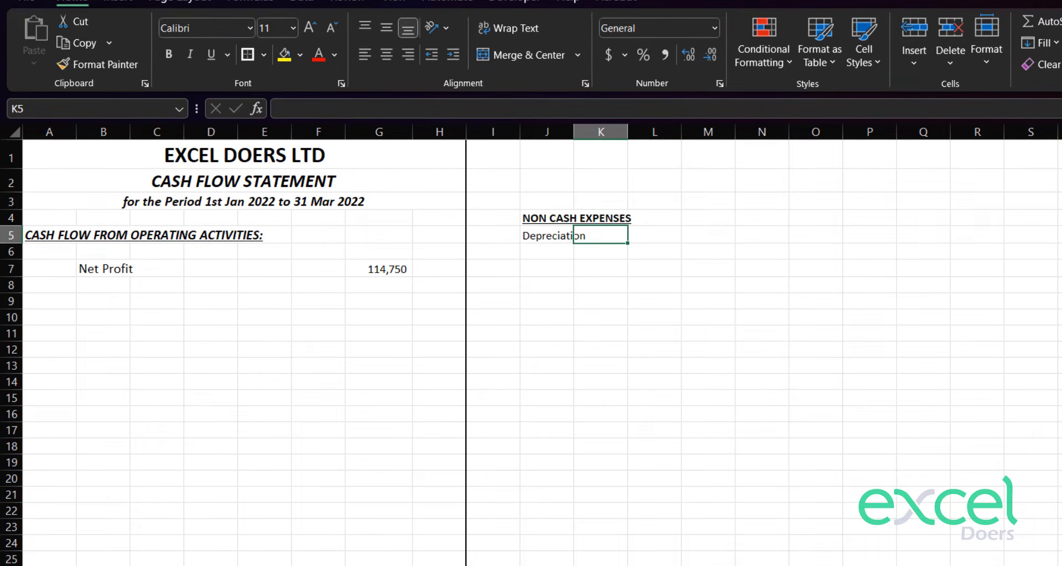
{"action": "key", "text": "ctrl+Page_Up"}
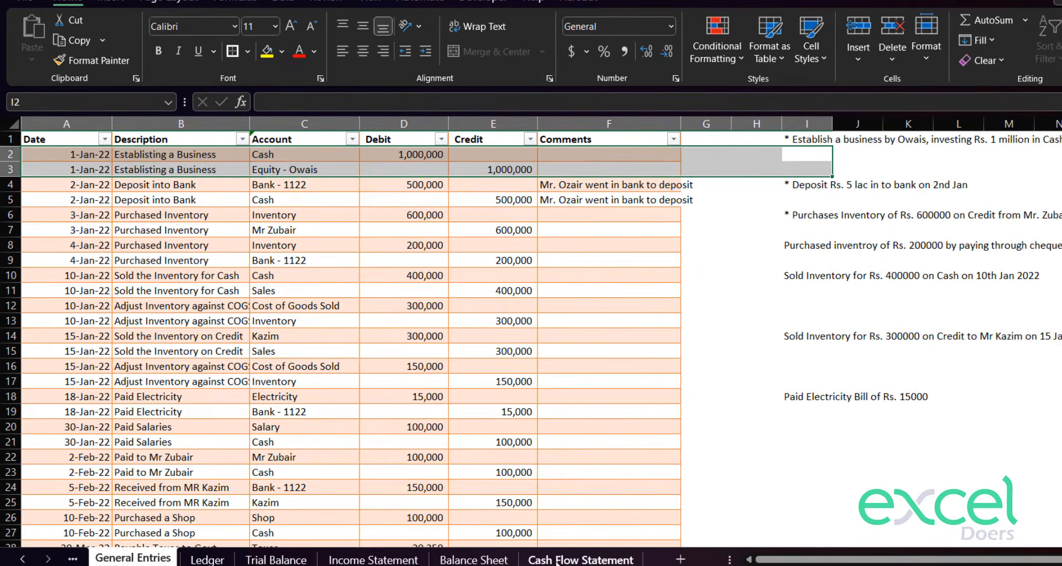
{"action": "left_click", "coordinate": [557, 561]}
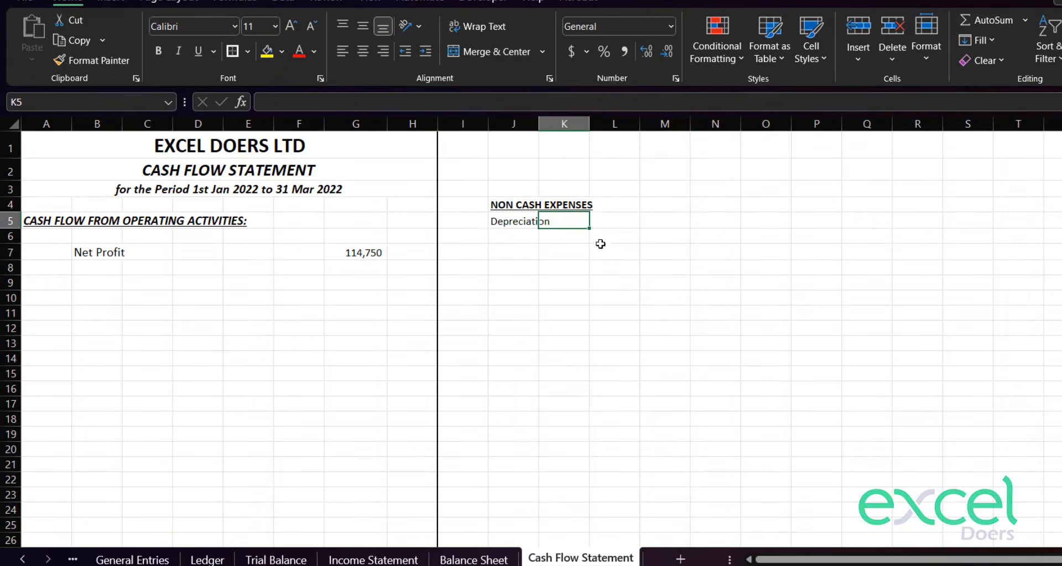
{"action": "left_click", "coordinate": [502, 215]}
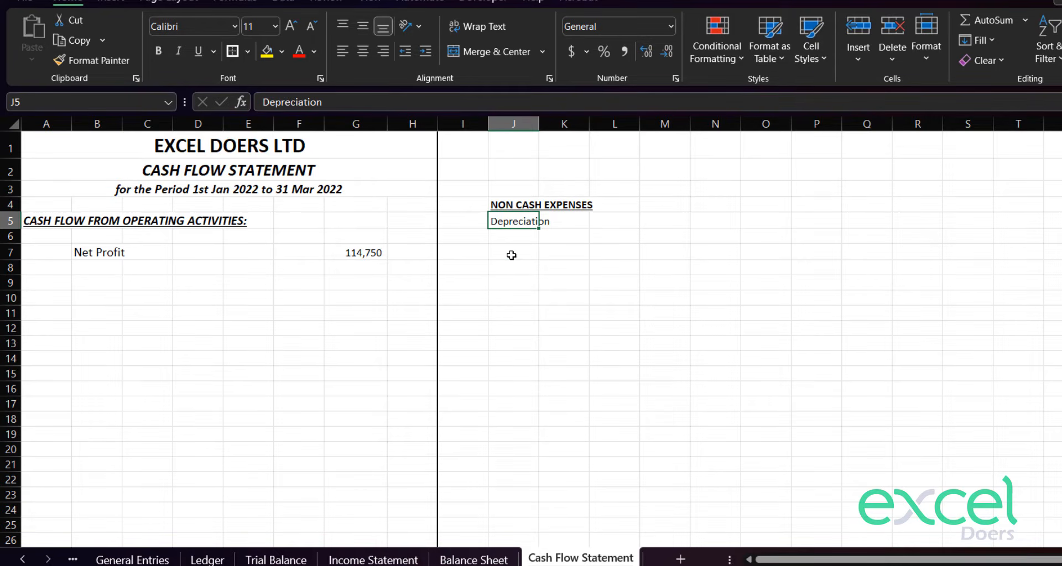
- Enter the label Changes in Working Capital in cell J7
{"action": "left_click", "coordinate": [514, 254]}
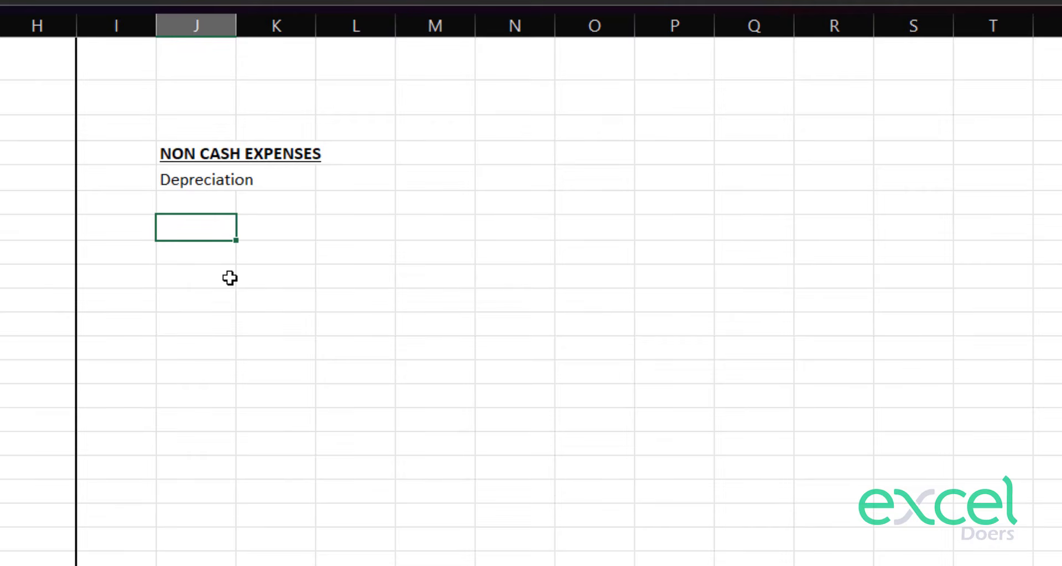
{"action": "type", "text": "Changes in "}
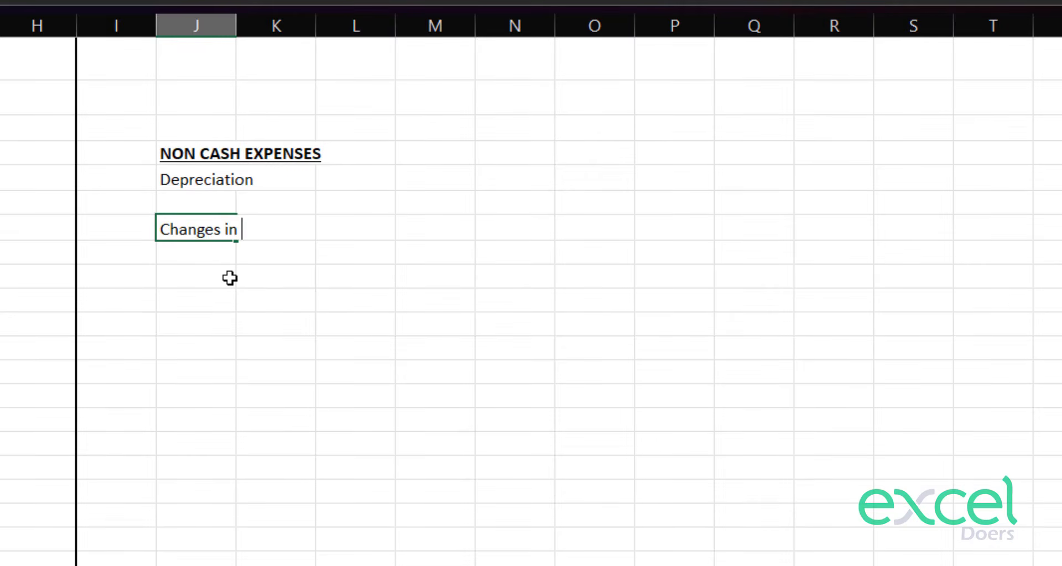
{"action": "type", "text": "Working Cap"}
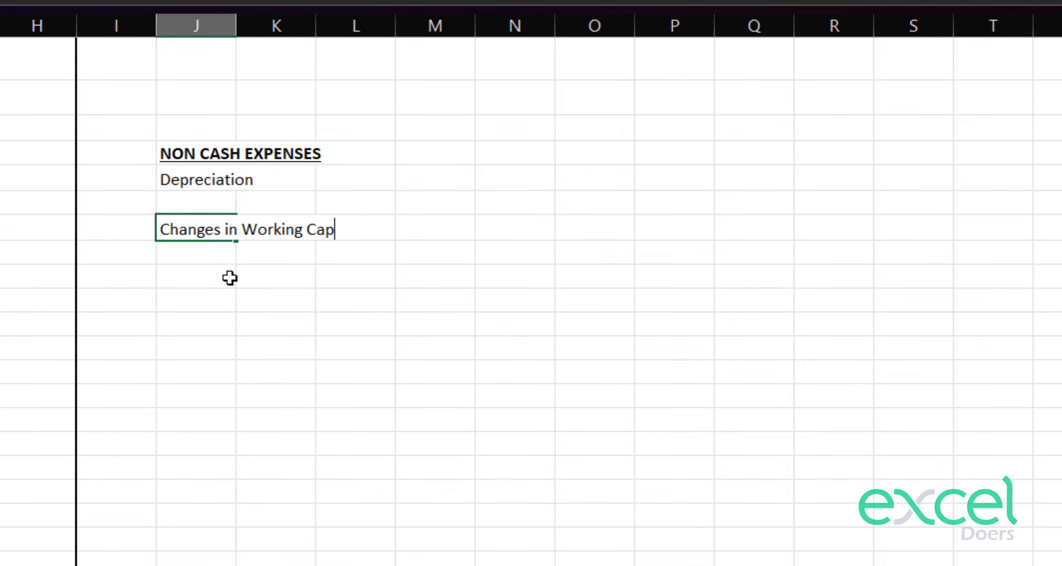
{"action": "type", "text": "ital"}
{"action": "key", "text": "Return"}
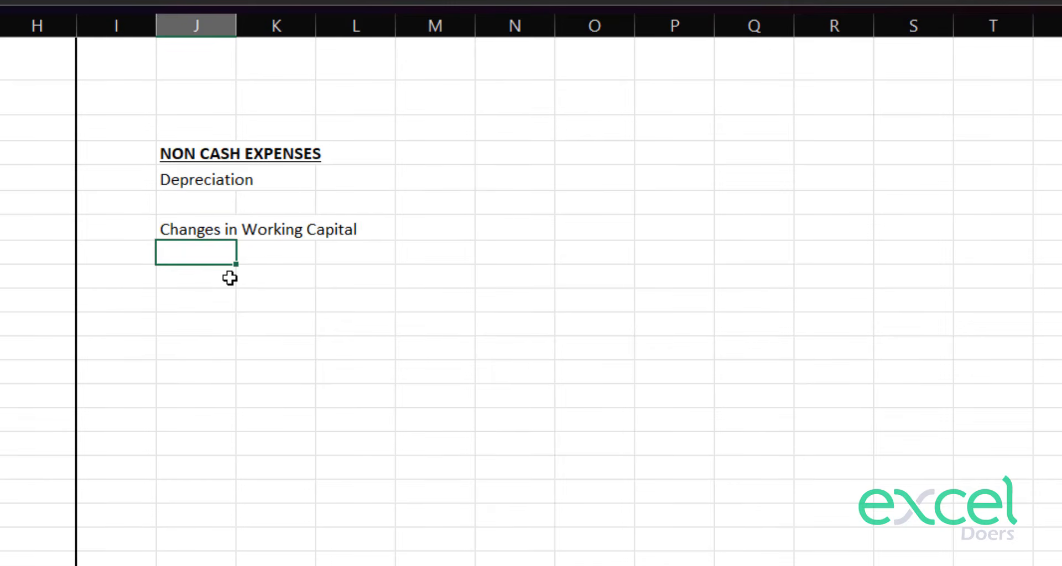
{"action": "key", "text": "Up"}
- Write the note Working Capital = Current Assets - Current Liabilities in cell J10
{"action": "left_click", "coordinate": [215, 300]}
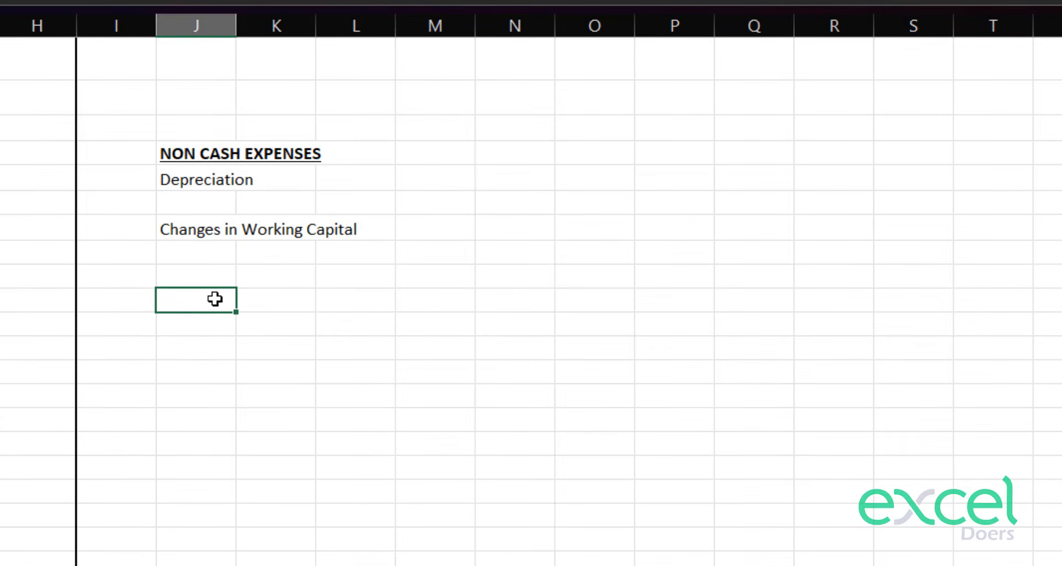
{"action": "type", "text": "Working Capital ="}
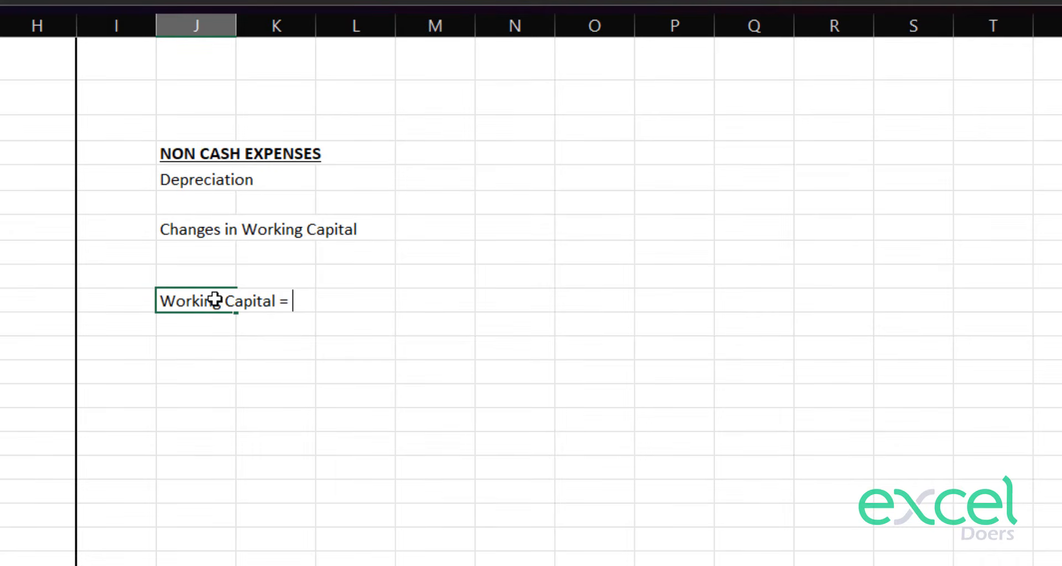
{"action": "type", "text": " Current Ass"}
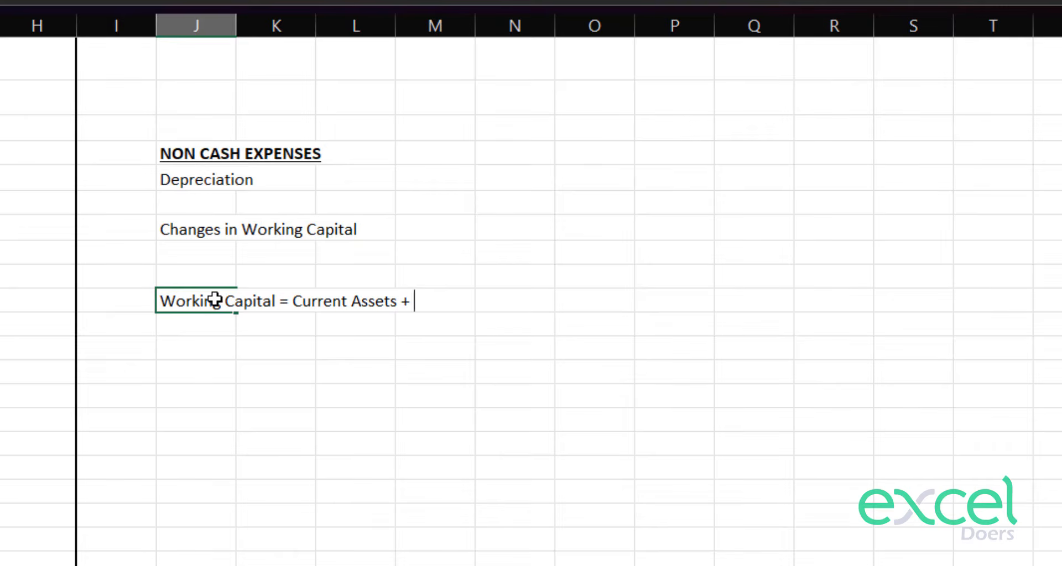
{"action": "type", "text": "ets - Current Lu"}
{"action": "key", "text": "BackSpace"}
{"action": "type", "text": "iabilit"}
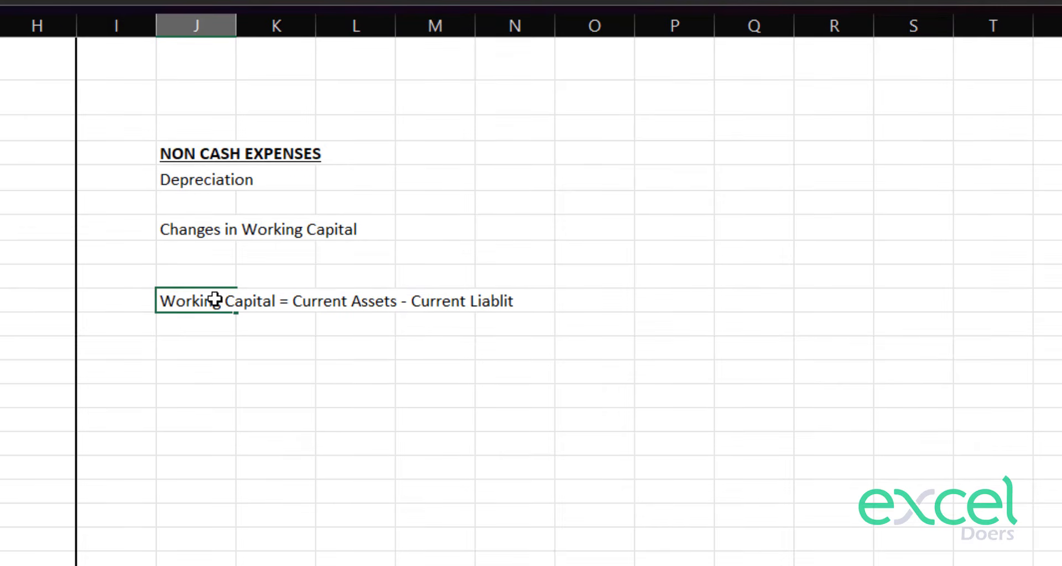
{"action": "type", "text": "ies"}
{"action": "key", "text": "Return"}
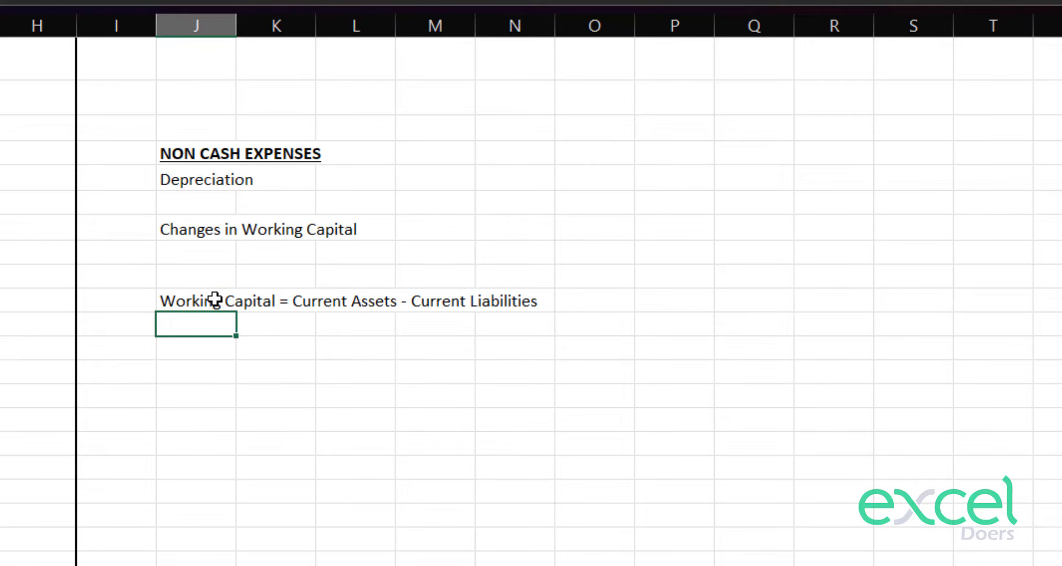
{"action": "left_click", "coordinate": [360, 304]}
{"action": "left_click", "coordinate": [449, 302]}
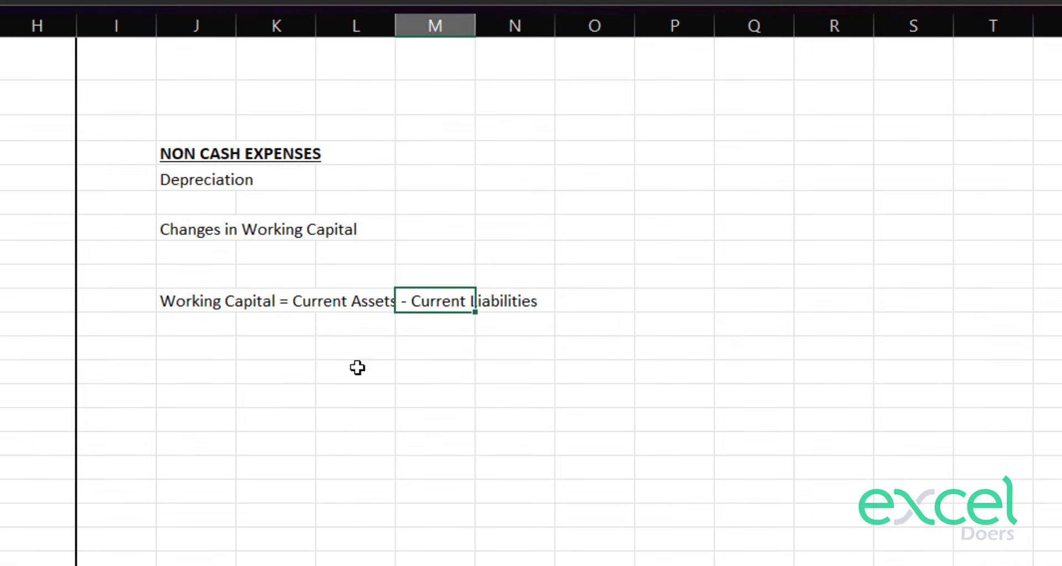
{"action": "left_click", "coordinate": [227, 327]}
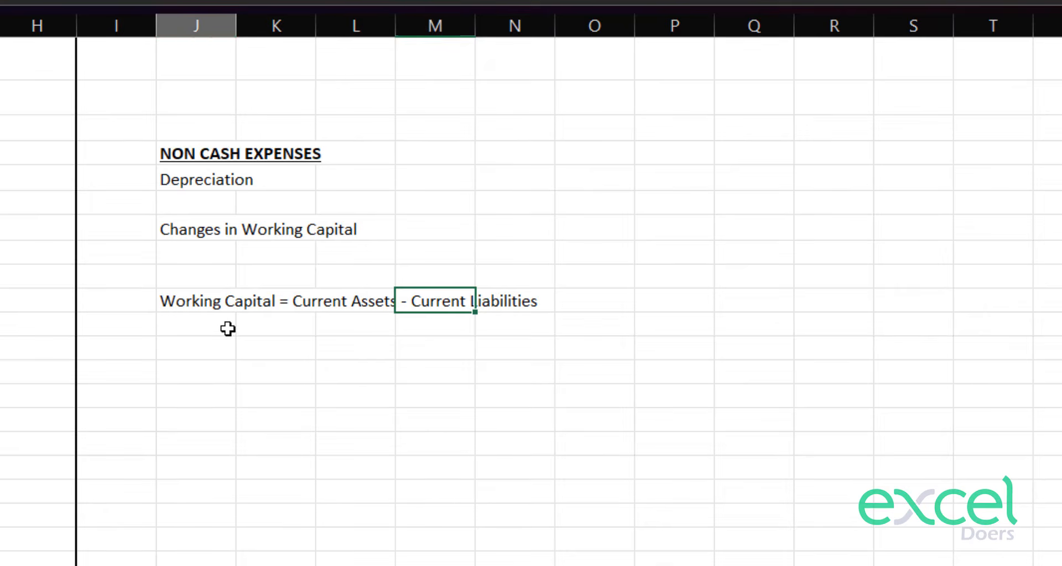
{"action": "left_click", "coordinate": [199, 368]}
- Start a rule row under the working capital formula with Assets Increases in J12 and Cash OutFlow in L12
{"action": "left_click", "coordinate": [202, 352]}
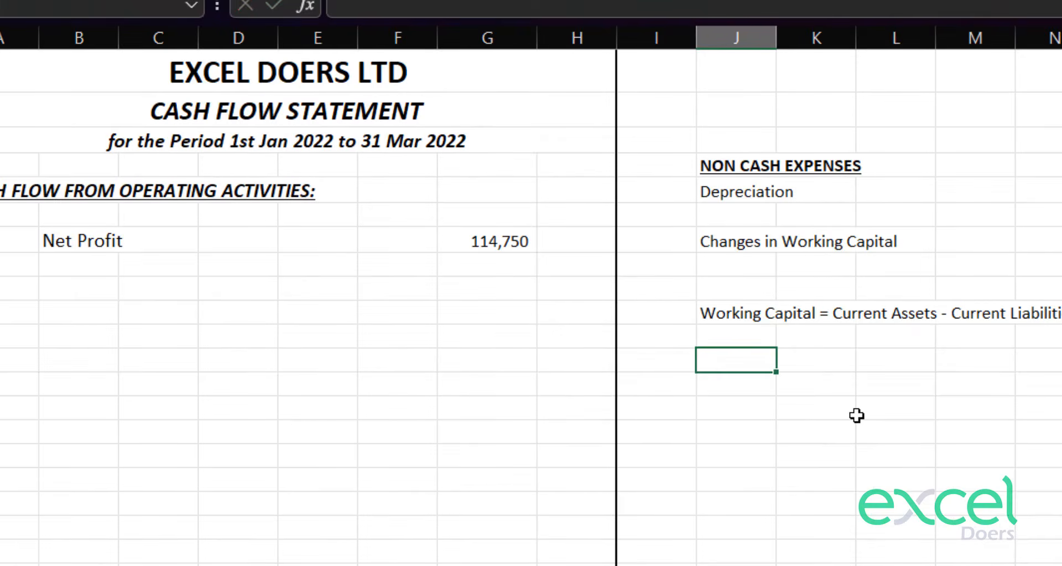
{"action": "type", "text": "Assets Increases"}
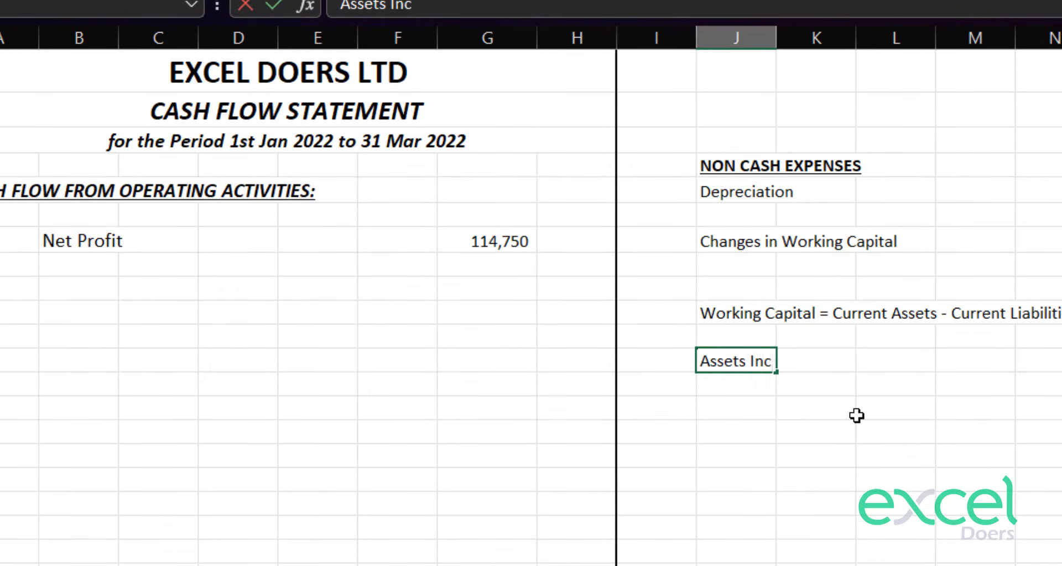
{"action": "key", "text": "Return"}
{"action": "key", "text": "Up"}
{"action": "key", "text": "Right"}
{"action": "key", "text": "Right"}
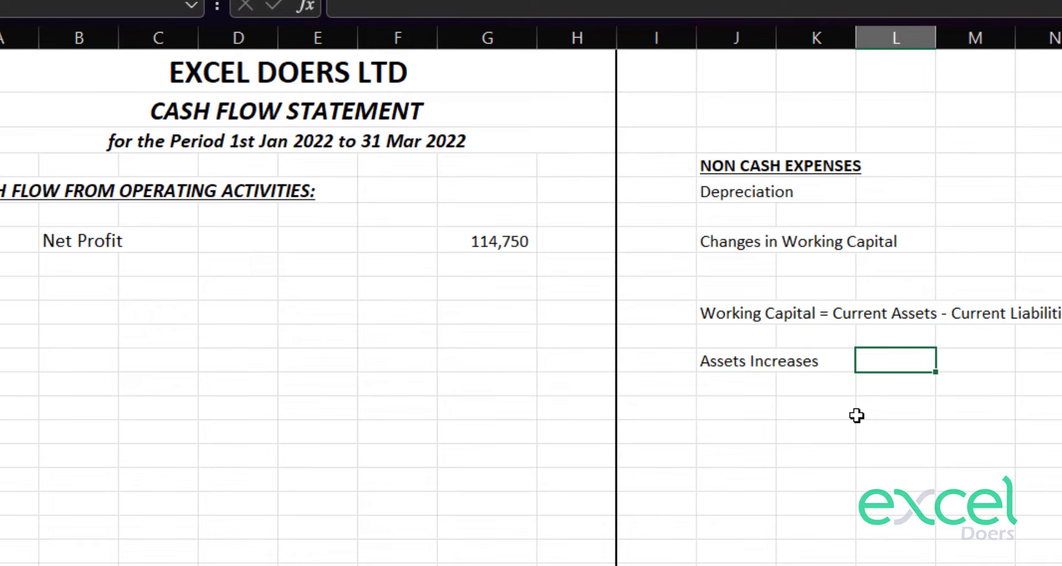
{"action": "type", "text": "Cash"}
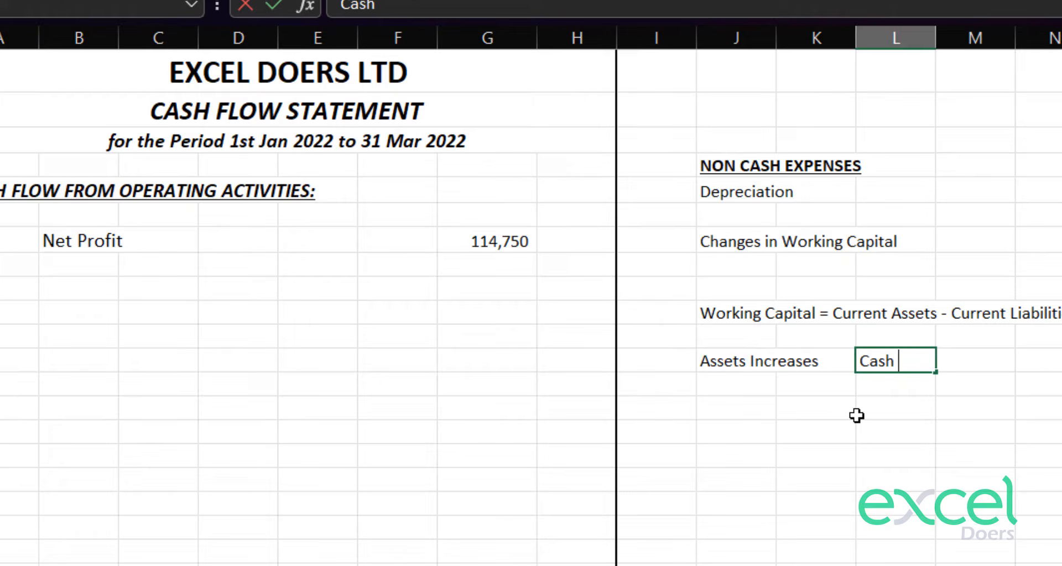
{"action": "type", "text": " OutFlow"}
{"action": "key", "text": "Return"}
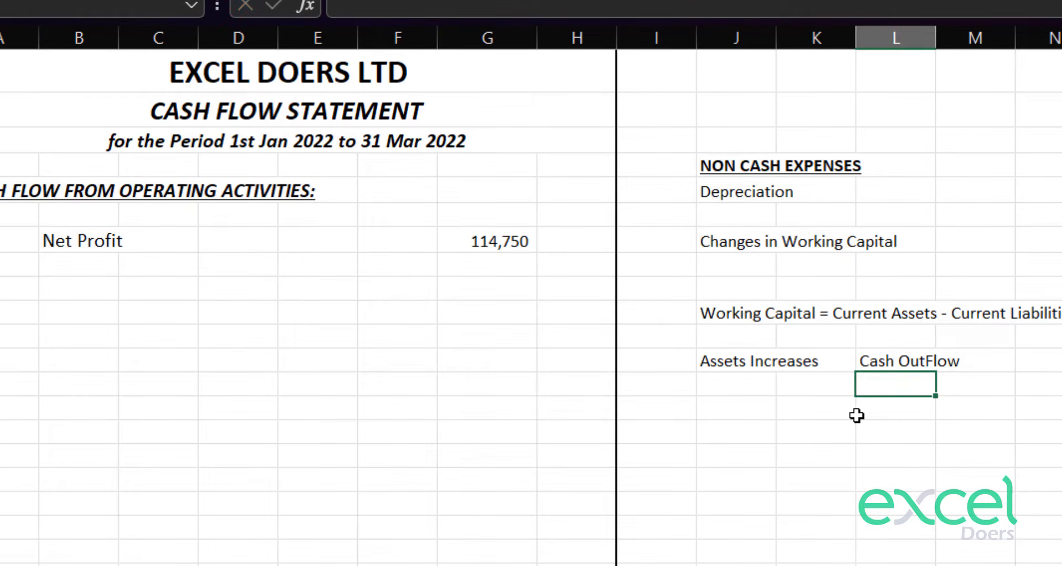
- Complete the Assets Increases rule by entering Minus in cell N12
{"action": "key", "text": "Right"}
{"action": "key", "text": "Up"}
{"action": "type", "text": "Mi"}
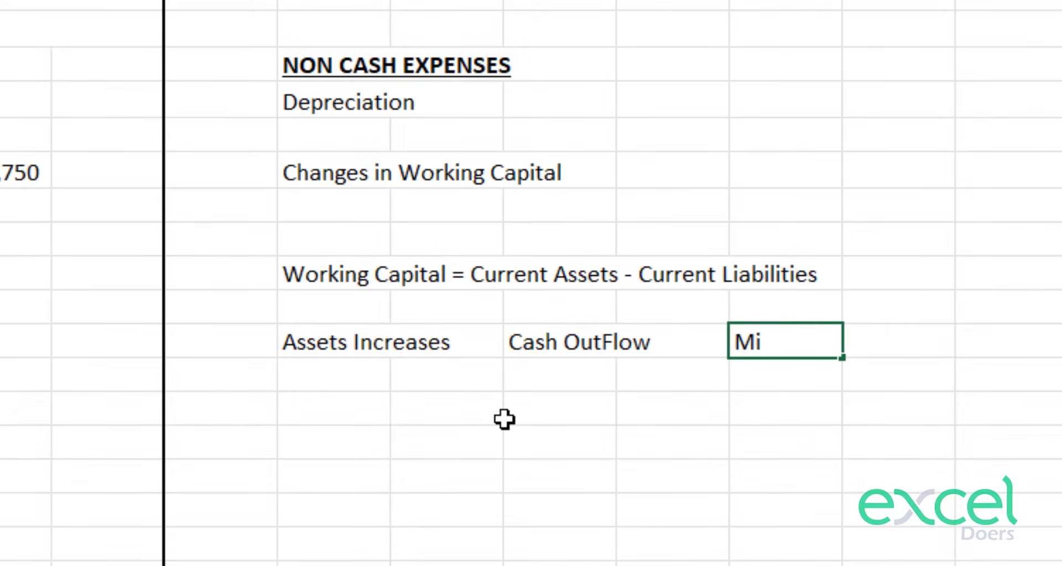
{"action": "type", "text": "nus"}
{"action": "key", "text": "Return"}
- Add a second rule row with Assets Decreases in J13 and Cash Inflow in L13
{"action": "left_click", "coordinate": [318, 379]}
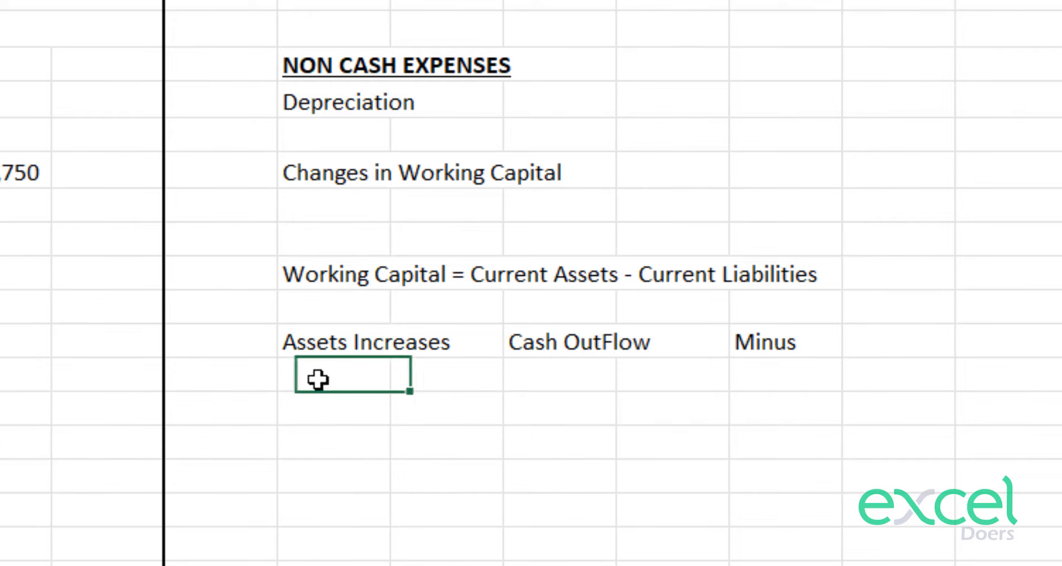
{"action": "type", "text": "Assets Decreas"}
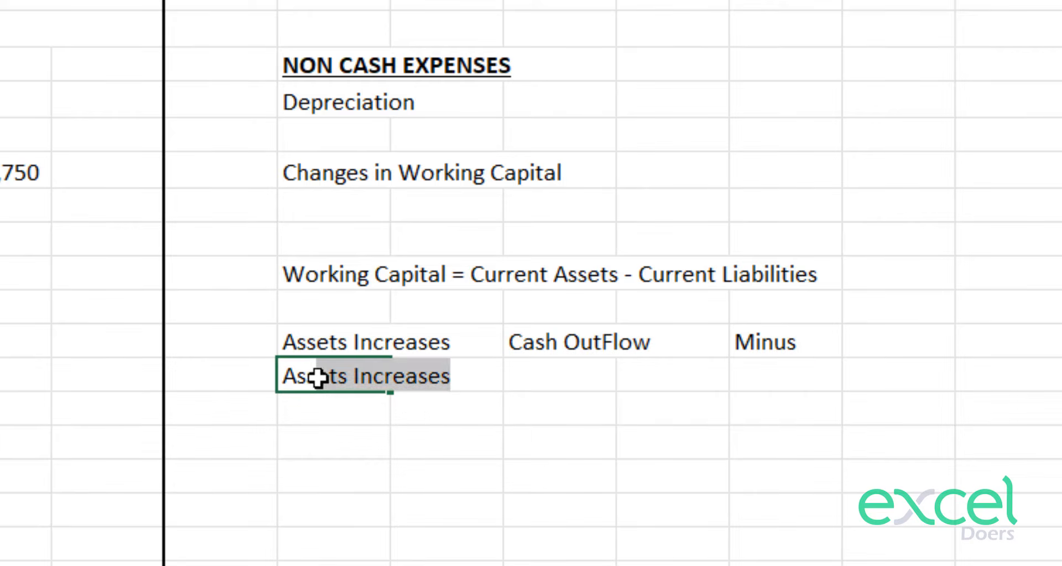
{"action": "type", "text": "es"}
{"action": "key", "text": "Return"}
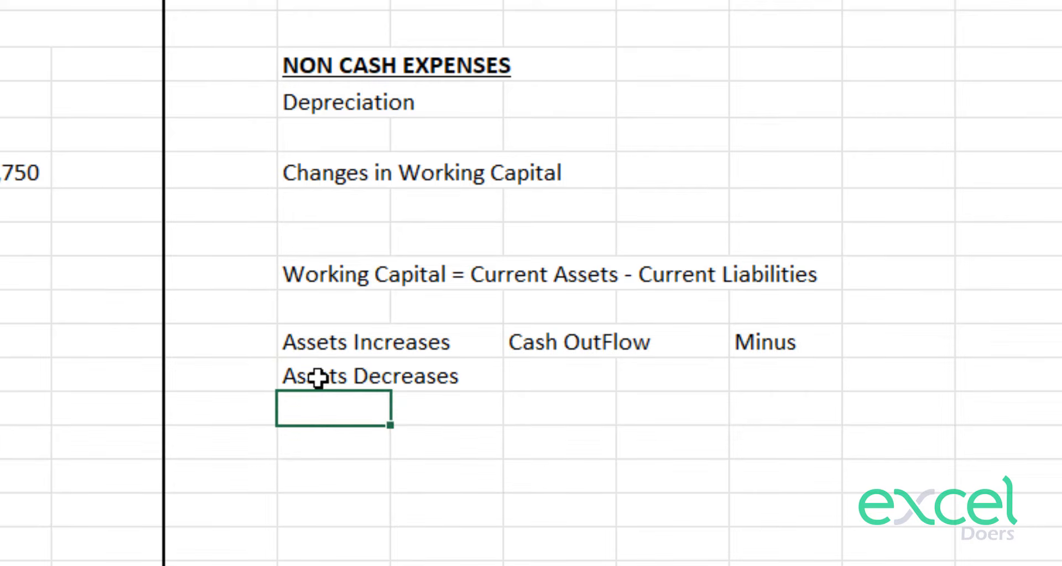
{"action": "key", "text": "Right"}
{"action": "key", "text": "Up"}
{"action": "type", "text": "Cash Inflow"}
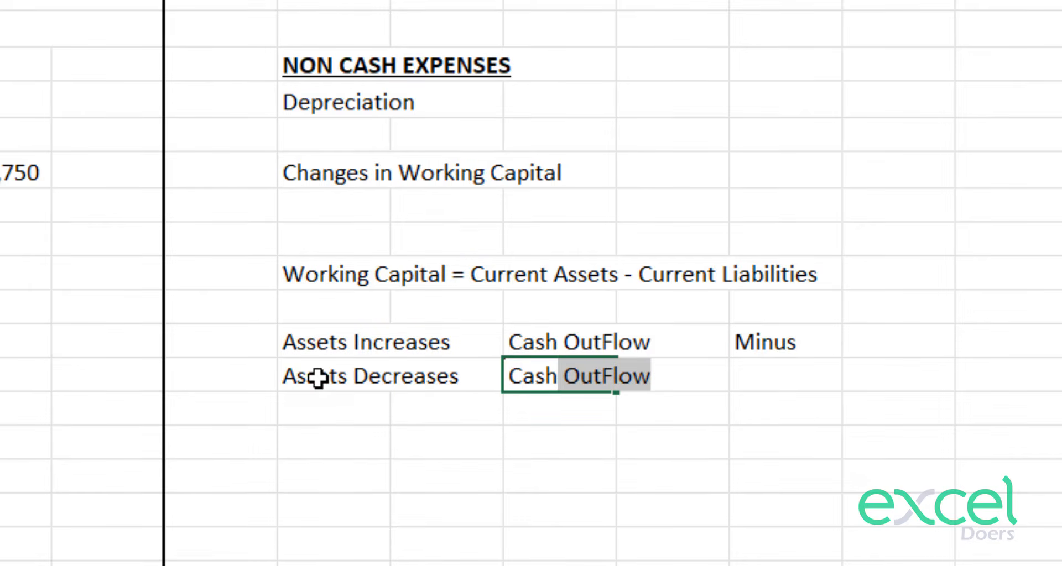
{"action": "key", "text": "Return"}
- Complete the Assets Decreases rule by entering Addition in cell N13
{"action": "key", "text": "Right"}
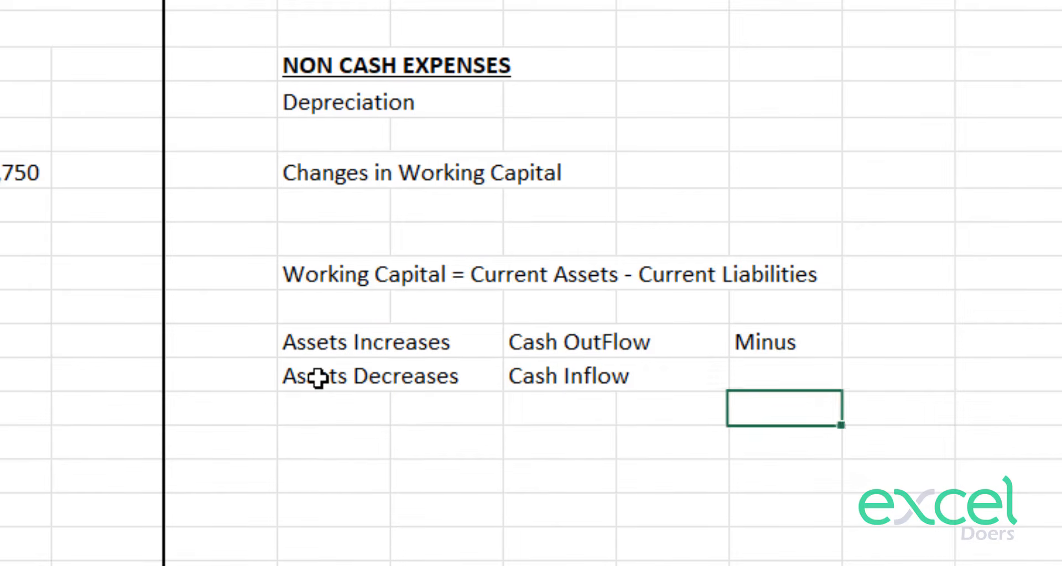
{"action": "key", "text": "Up"}
{"action": "type", "text": "Addition"}
{"action": "key", "text": "Return"}
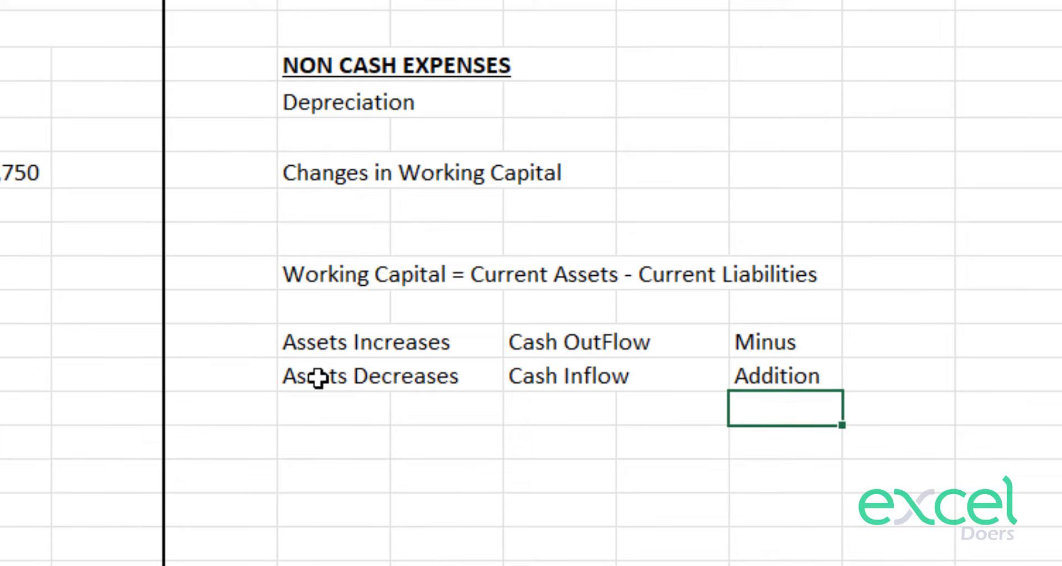
{"action": "left_click_drag", "start_coordinate": [278, 325], "coordinate": [772, 371]}
{"action": "left_click_drag", "start_coordinate": [310, 349], "coordinate": [417, 341]}
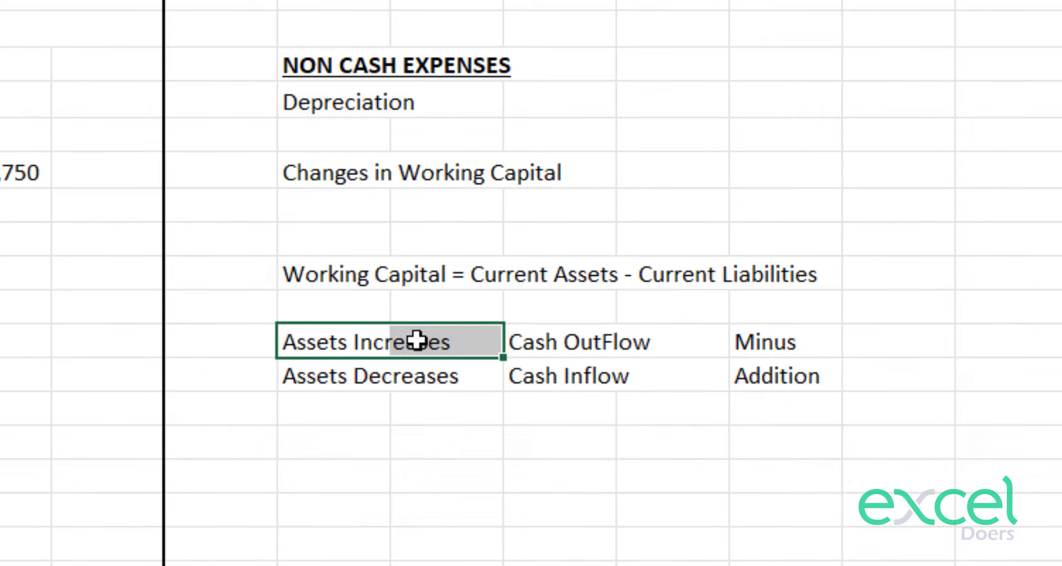
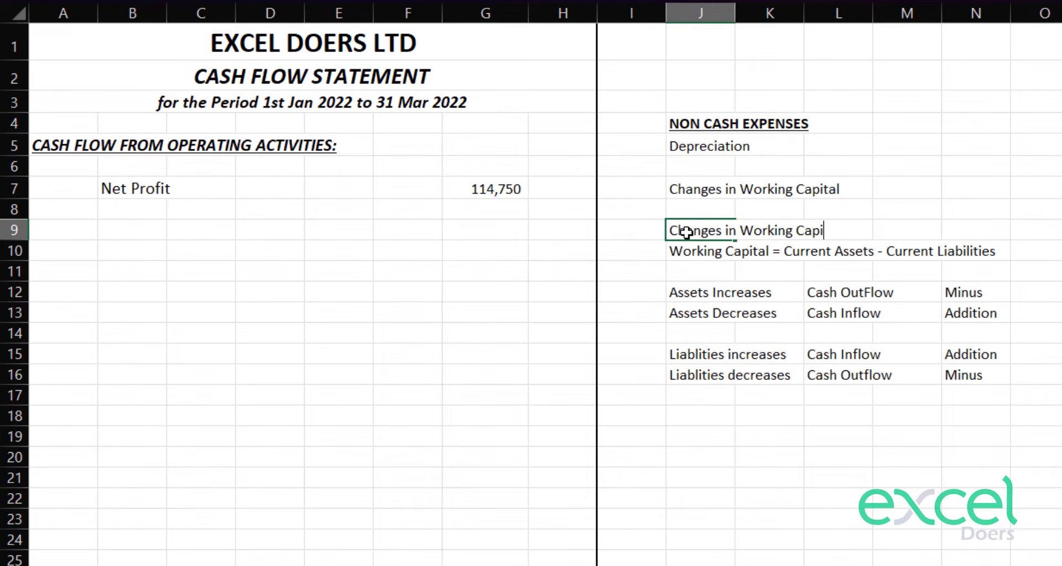
- Complete the heading Changes in Working Capital in J9 above the working capital formula and make it bold
{"action": "type", "text": "apital"}
{"action": "key", "text": "Return"}
{"action": "key", "text": "Up"}
{"action": "key", "text": "ctrl+b"}
- Delete the duplicate Changes in Working Capital text from cell J7
{"action": "key", "text": "Up"}
{"action": "key", "text": "Up"}
{"action": "key", "text": "Up"}
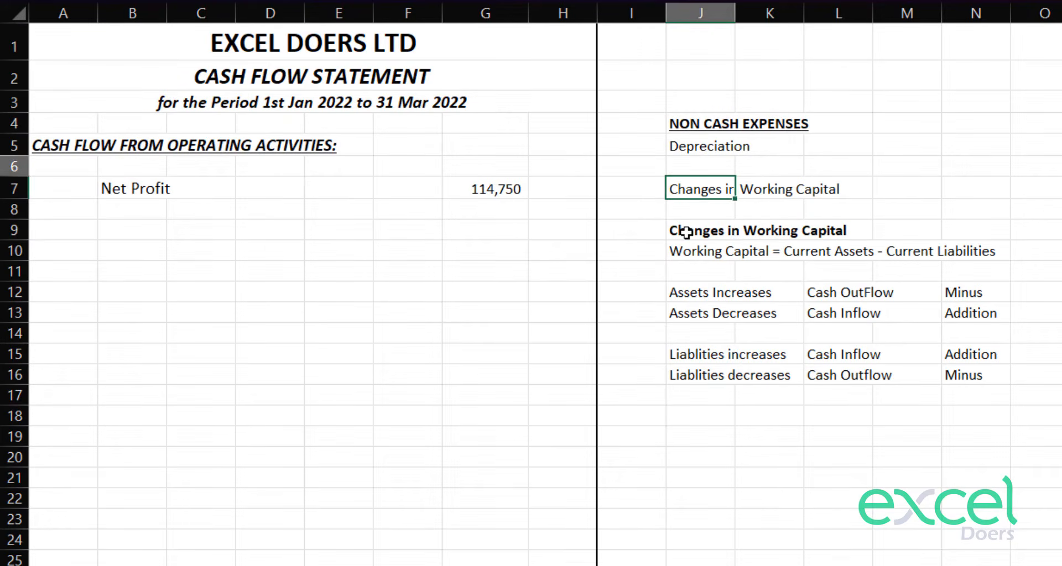
{"action": "key", "text": "Down"}
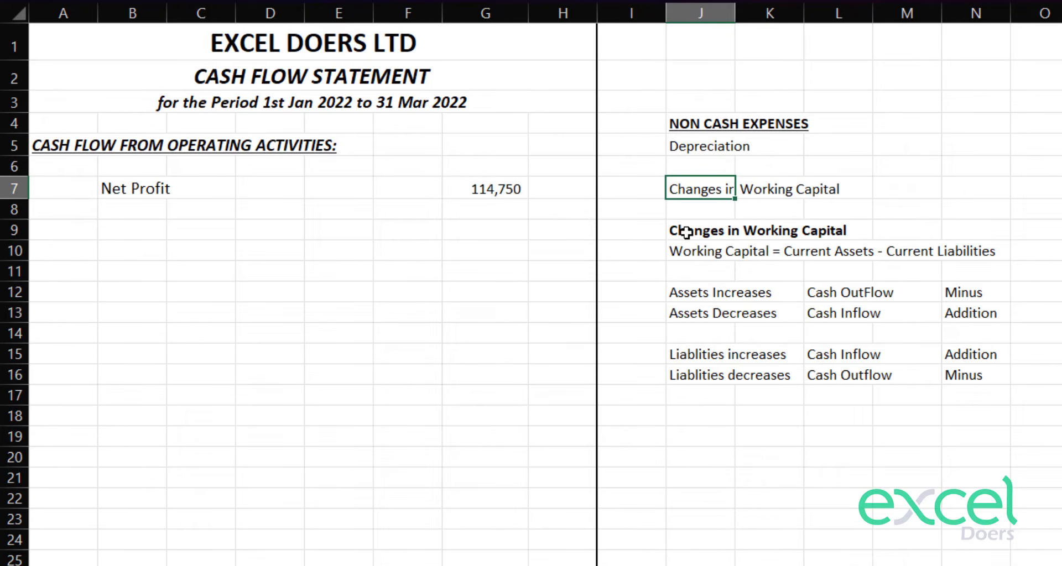
{"action": "key", "text": "Delete"}
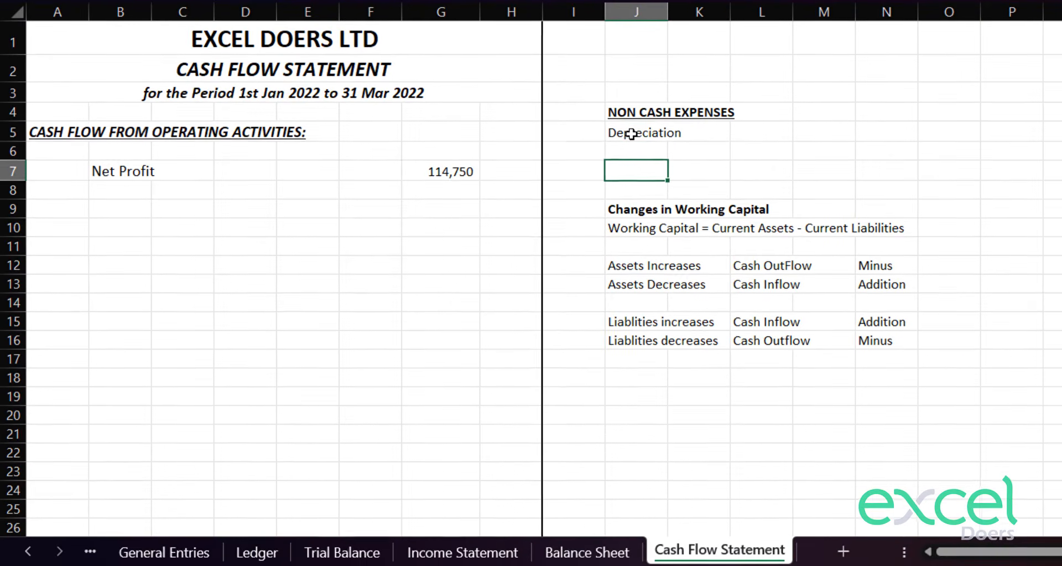
- Make the Depreciation note in J5 under NON CASH EXPENSES bold
{"action": "left_click", "coordinate": [708, 150]}
{"action": "key", "text": "ctrl+b"}
{"action": "left_click", "coordinate": [656, 230]}
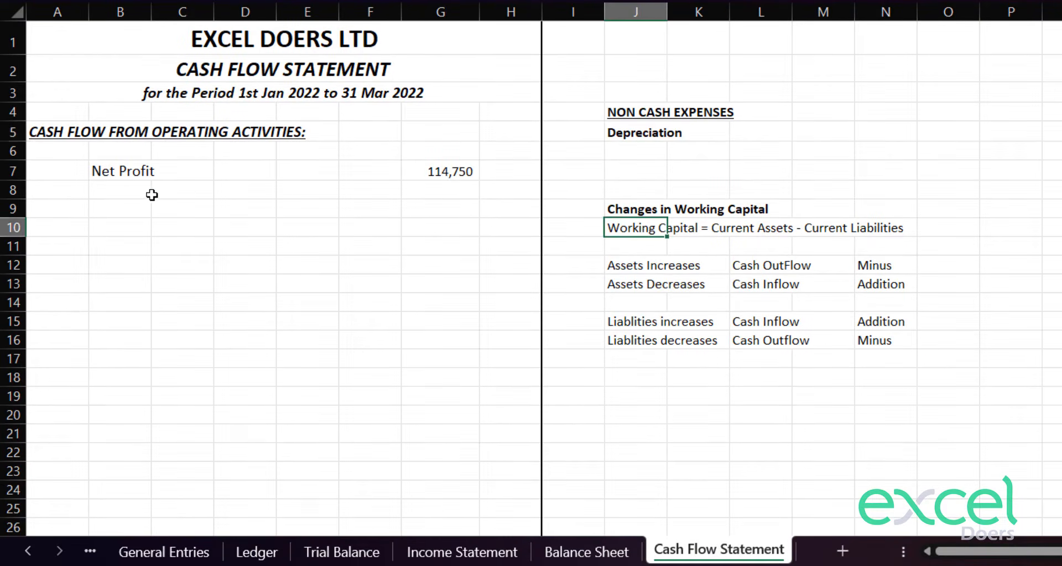
- Review the account list on the Trial Balance sheet and identify which accounts are current assets and current liabilities
{"action": "left_click", "coordinate": [147, 193]}
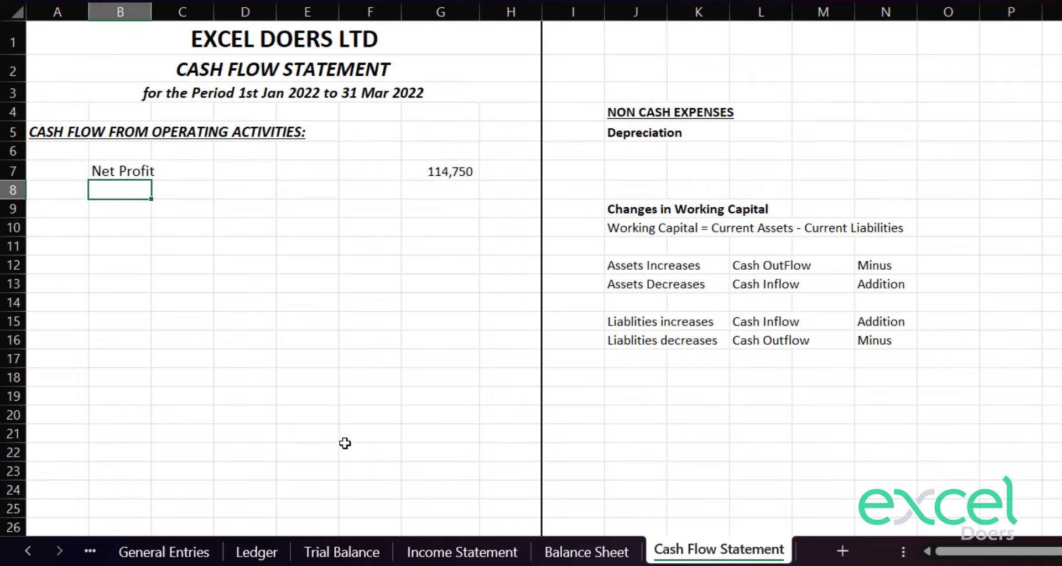
{"action": "left_click", "coordinate": [368, 558]}
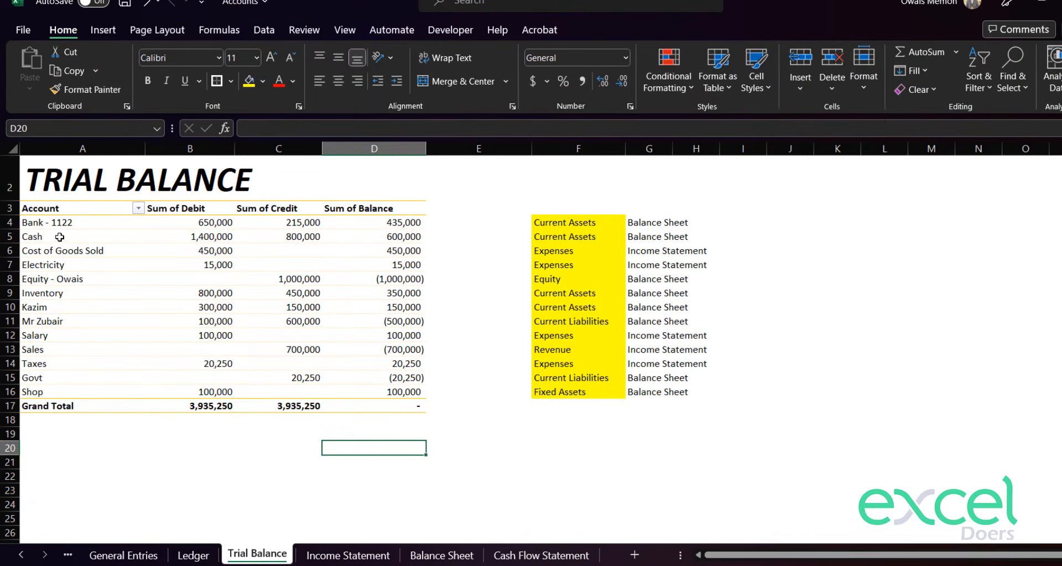
{"action": "left_click_drag", "start_coordinate": [55, 222], "coordinate": [77, 392]}
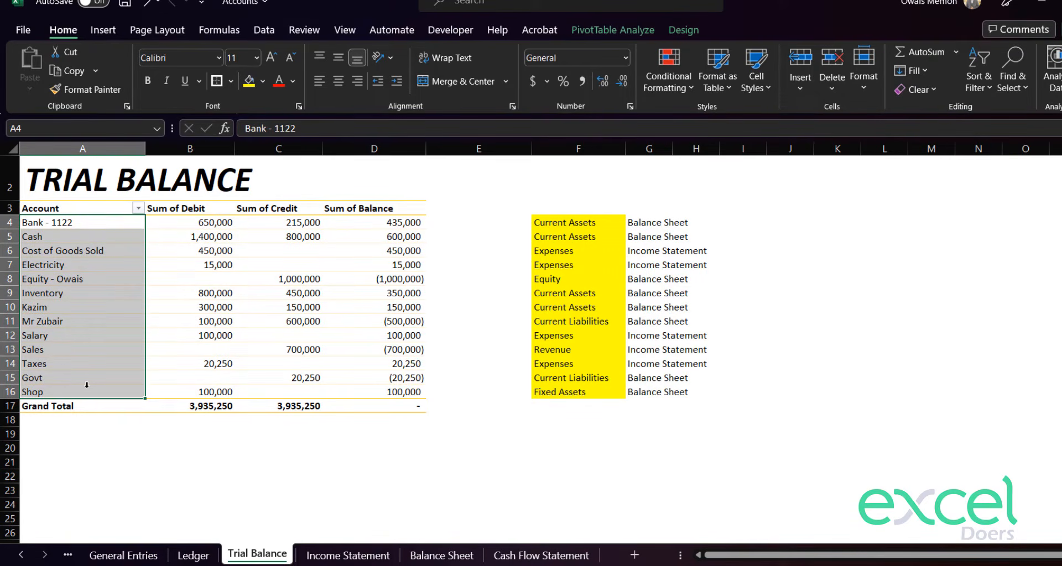
{"action": "left_click_drag", "start_coordinate": [576, 224], "coordinate": [574, 238]}
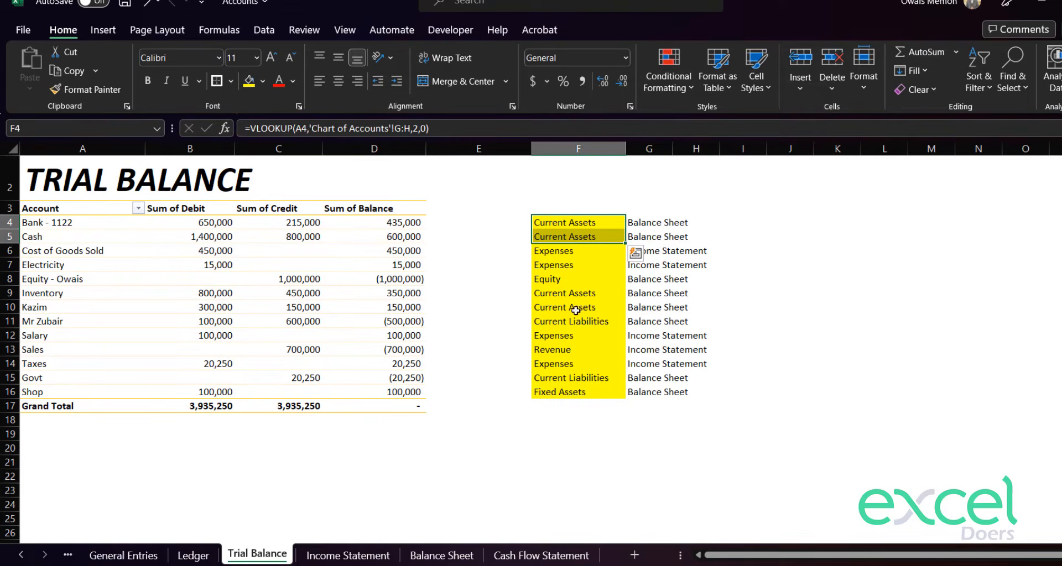
{"action": "left_click", "coordinate": [560, 322]}
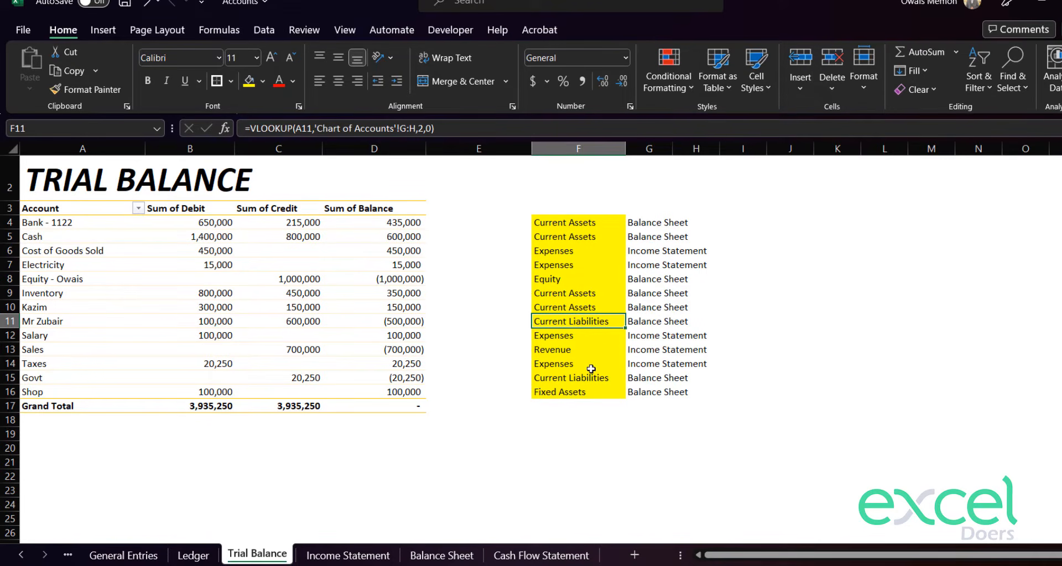
{"action": "left_click", "coordinate": [335, 436]}
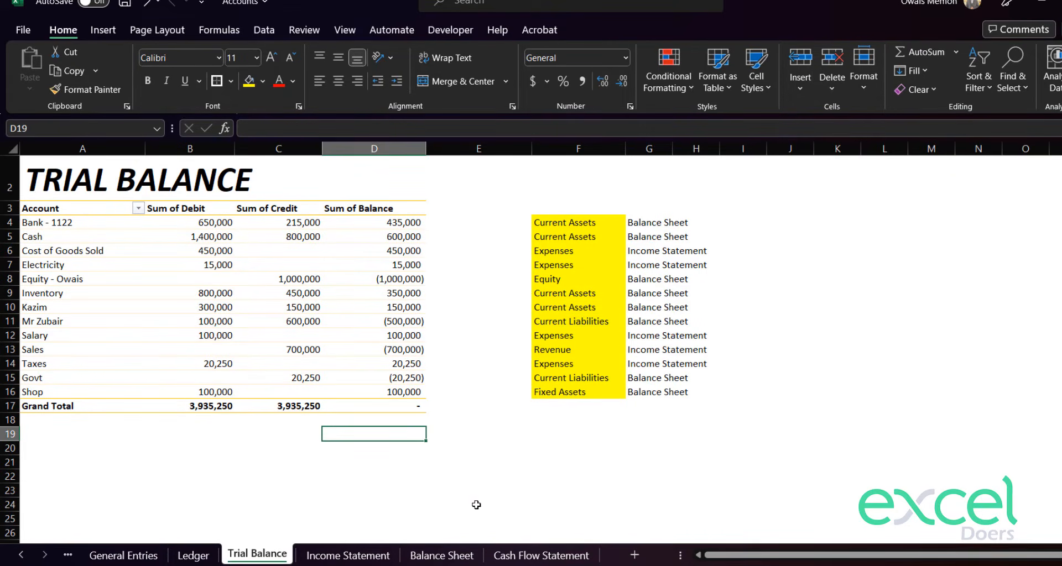
- Return to the Cash Flow Statement sheet and re-read the word Changes in the J9 working capital heading
{"action": "left_click", "coordinate": [542, 555]}
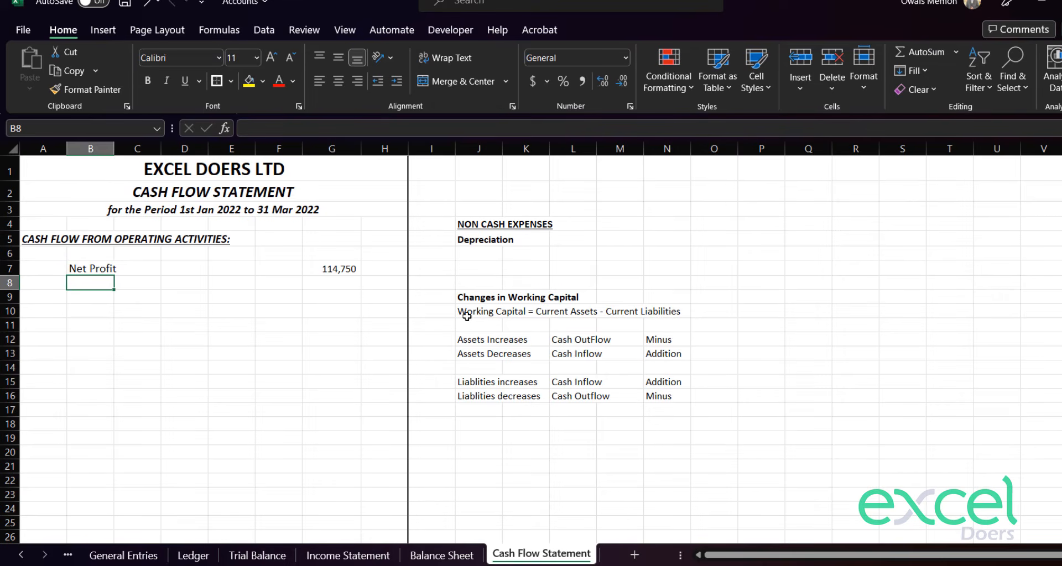
{"action": "double_click", "coordinate": [476, 294]}
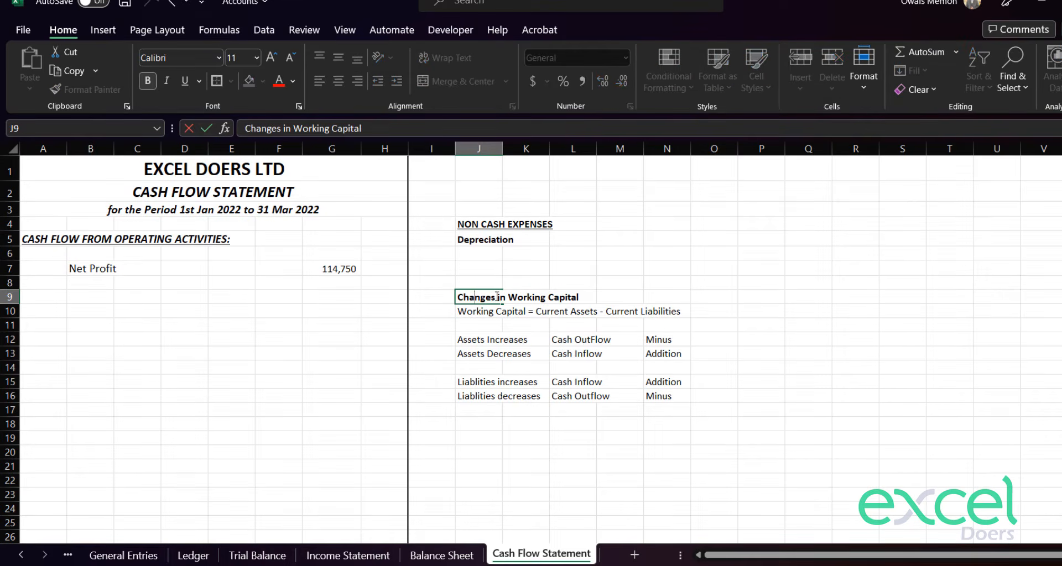
{"action": "left_click_drag", "start_coordinate": [496, 298], "coordinate": [454, 297]}
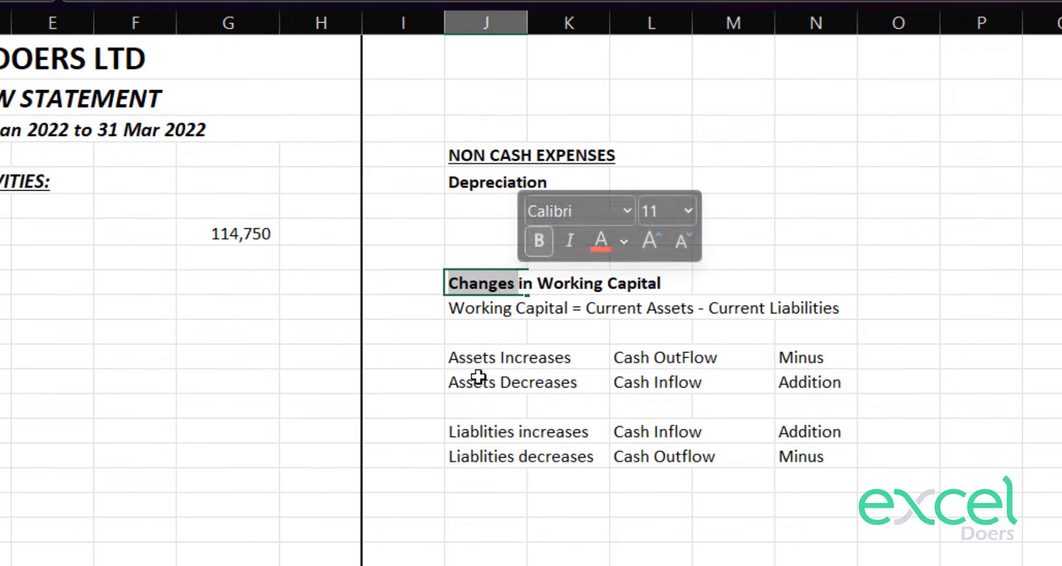
{"action": "key", "text": "Return"}
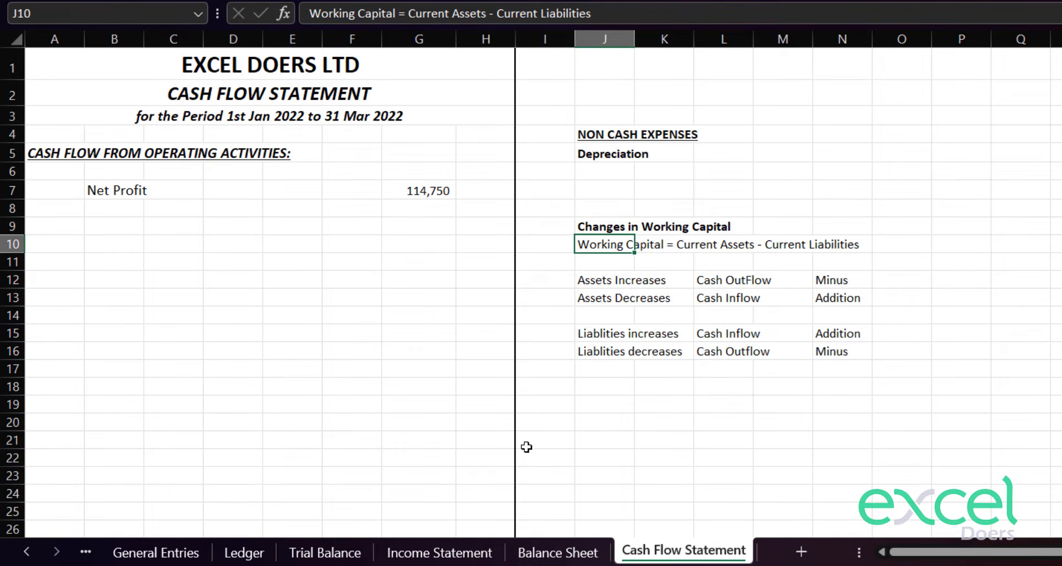
- Go back to the General Entries sheet and examine the business establishment note at the start of the transaction notes
{"action": "left_click", "coordinate": [446, 560]}
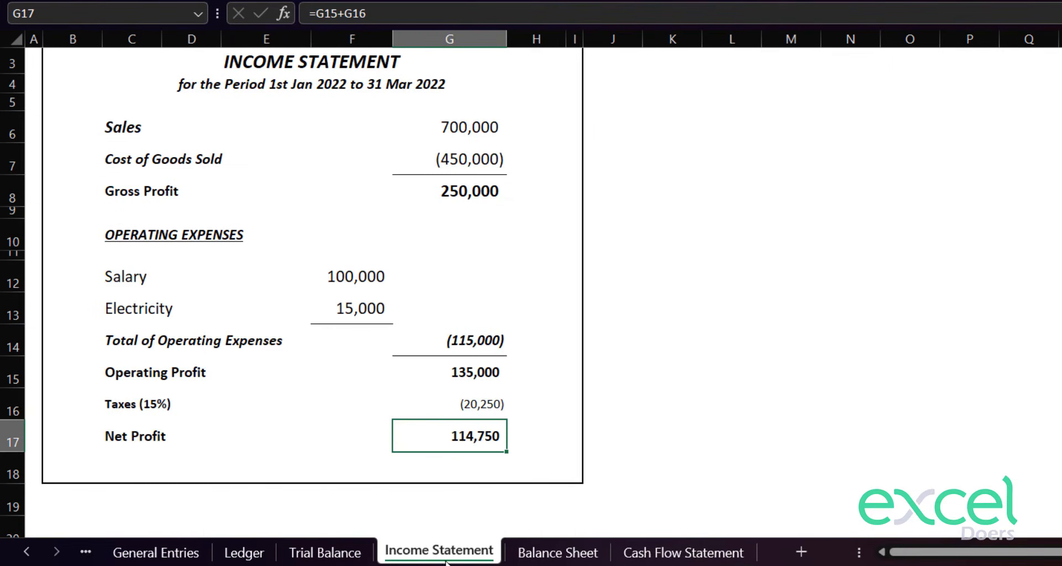
{"action": "left_click", "coordinate": [357, 558]}
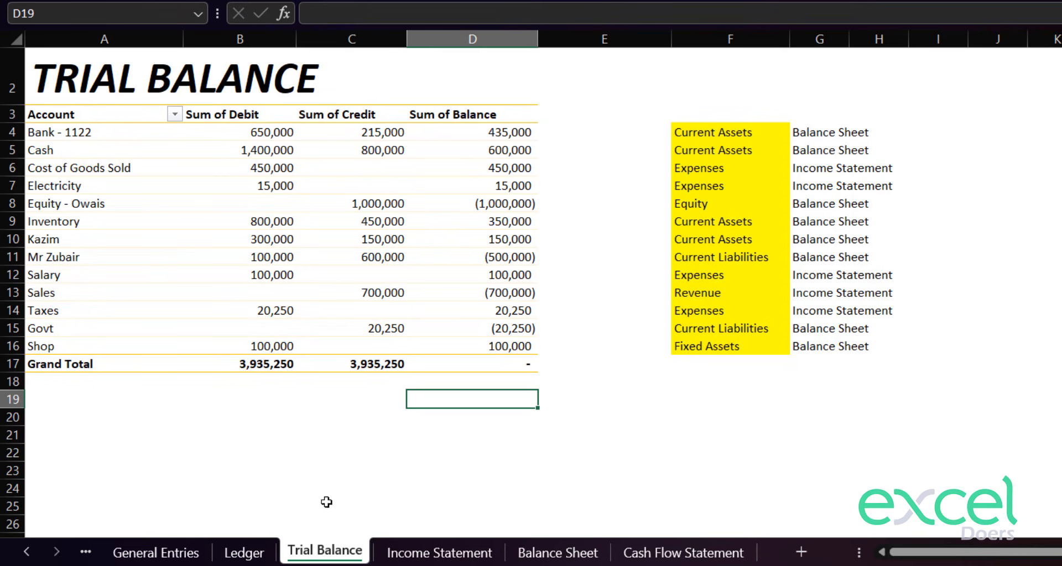
{"action": "left_click", "coordinate": [237, 556]}
{"action": "left_click", "coordinate": [191, 556]}
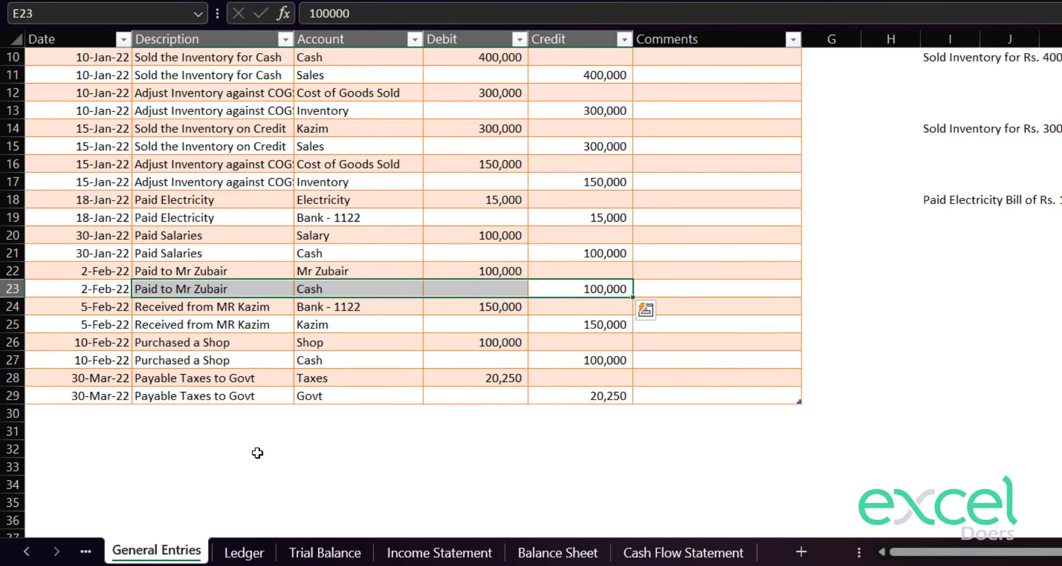
{"action": "scroll", "coordinate": [332, 371], "scroll_direction": "up", "scroll_amount": 3}
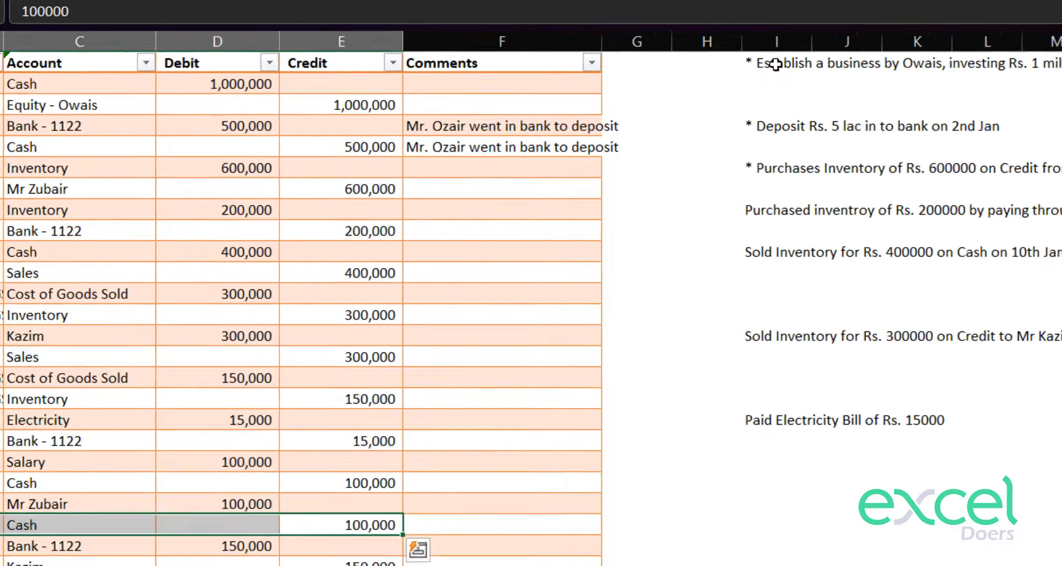
{"action": "left_click", "coordinate": [950, 65]}
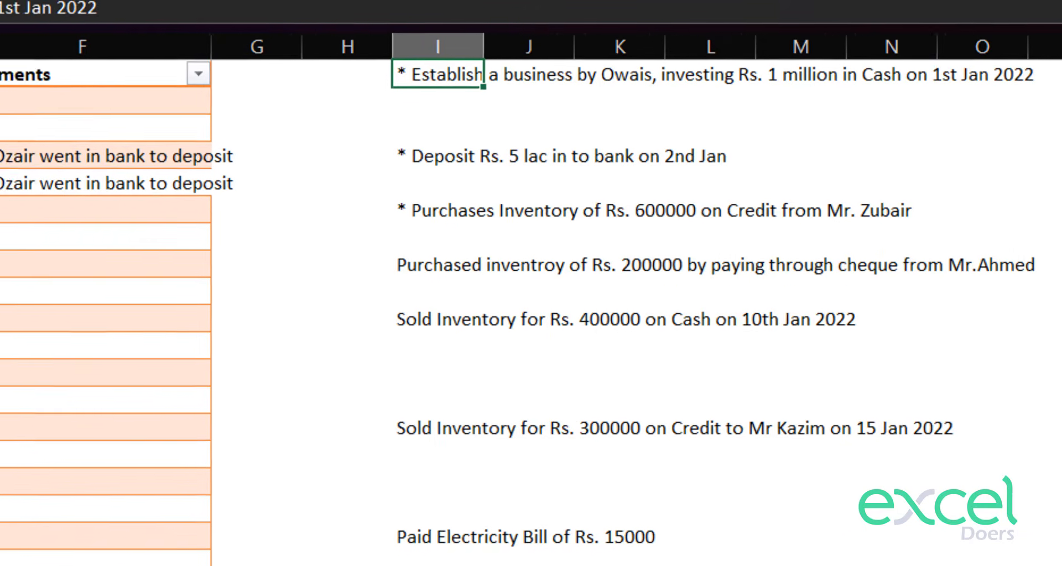
- Compare the Sum of Debit and Sum of Balance columns for all accounts on the Trial Balance sheet
{"action": "left_click", "coordinate": [243, 555]}
{"action": "left_click", "coordinate": [323, 555]}
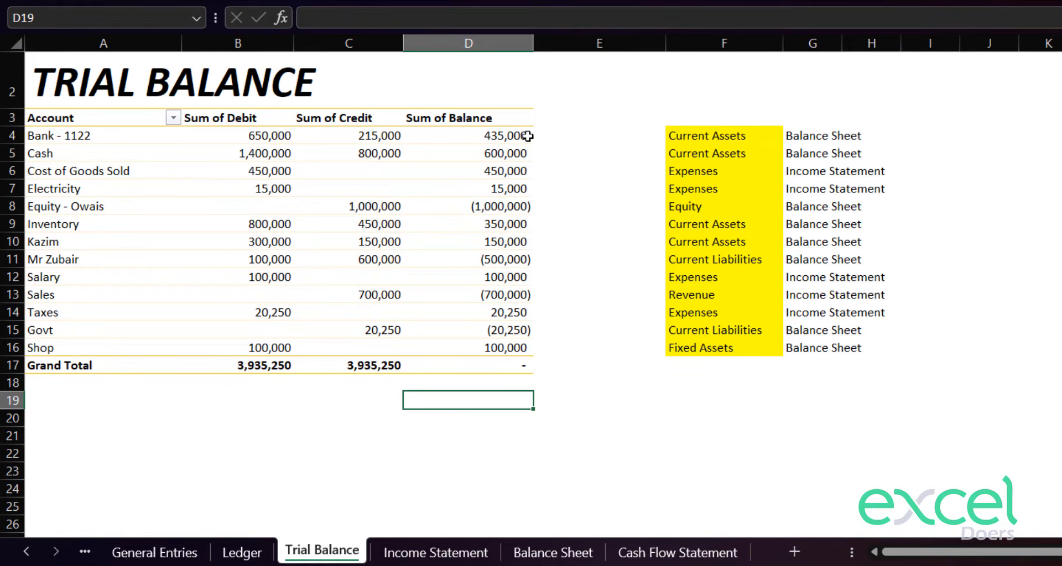
{"action": "left_click_drag", "start_coordinate": [528, 136], "coordinate": [524, 343]}
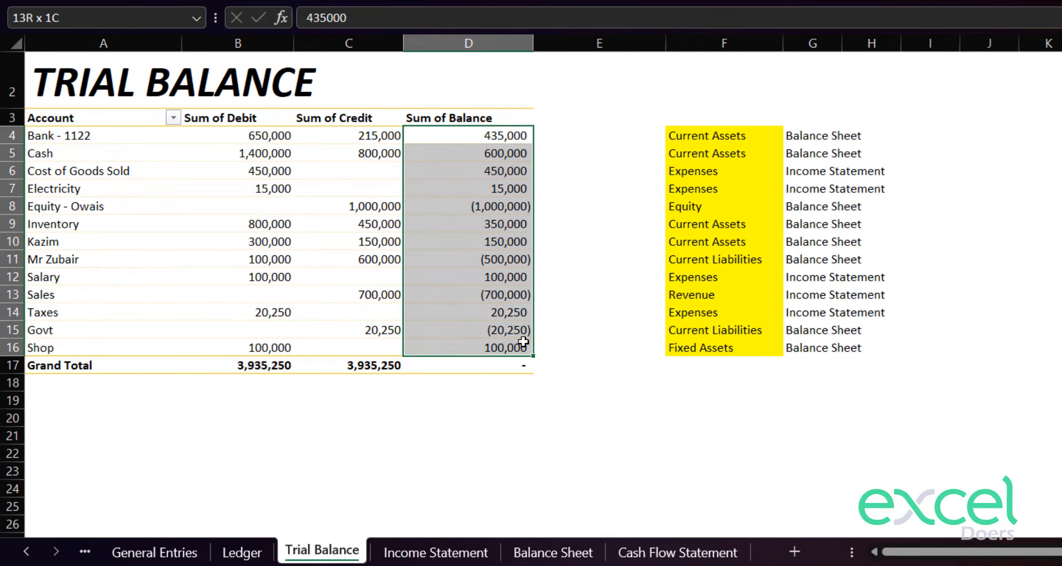
{"action": "left_click", "coordinate": [274, 135]}
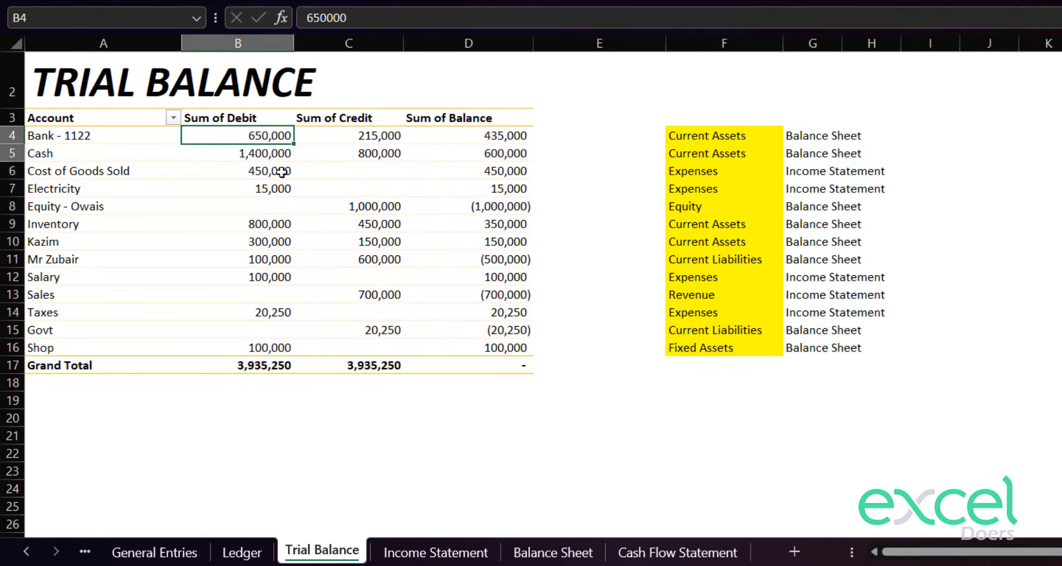
{"action": "left_click_drag", "start_coordinate": [273, 135], "coordinate": [288, 334]}
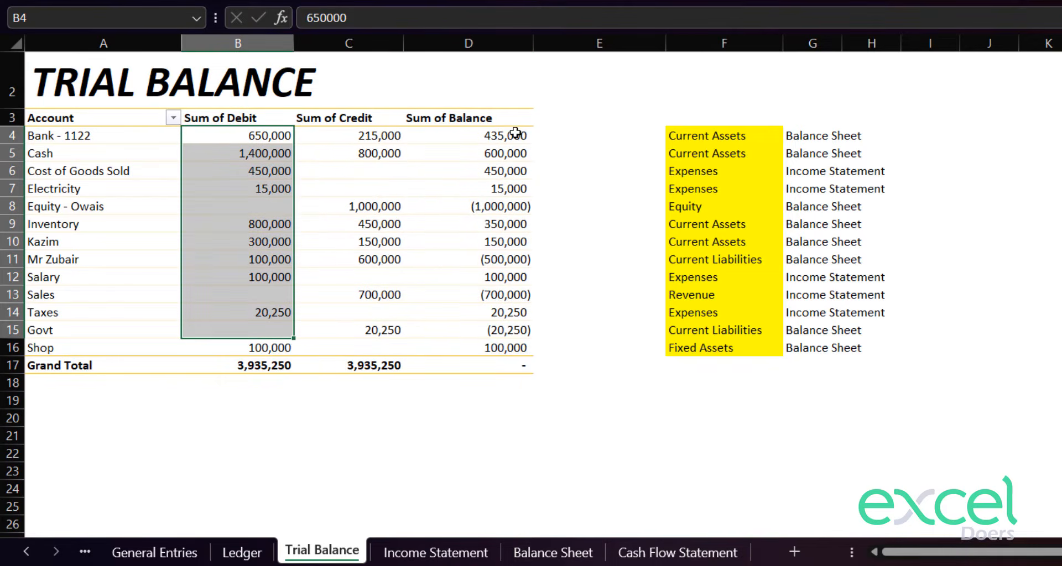
{"action": "left_click_drag", "start_coordinate": [516, 135], "coordinate": [519, 338]}
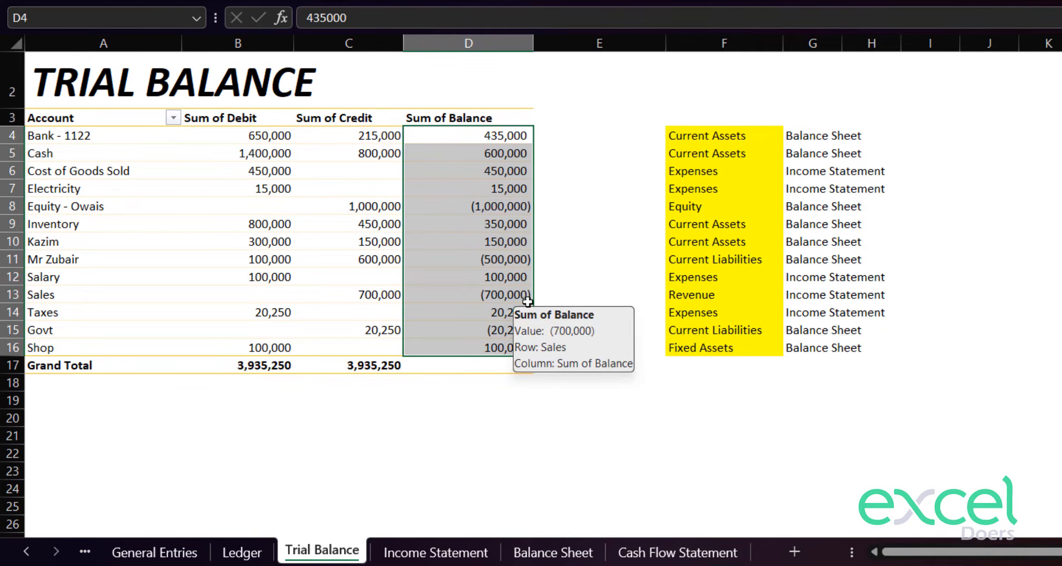
{"action": "left_click", "coordinate": [562, 245]}
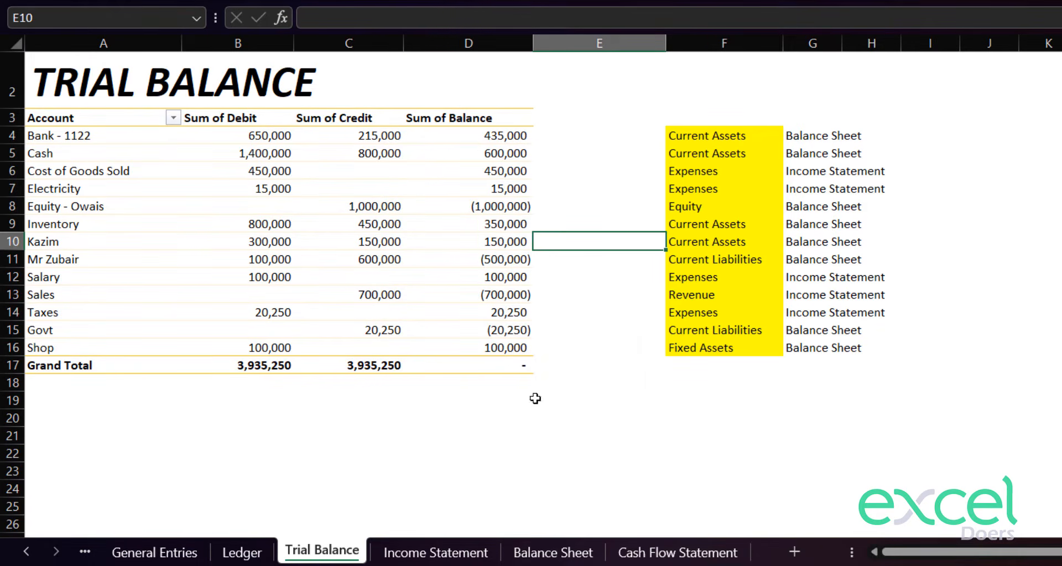
{"action": "left_click", "coordinate": [490, 553]}
{"action": "left_click", "coordinate": [531, 552]}
{"action": "left_click", "coordinate": [616, 552]}
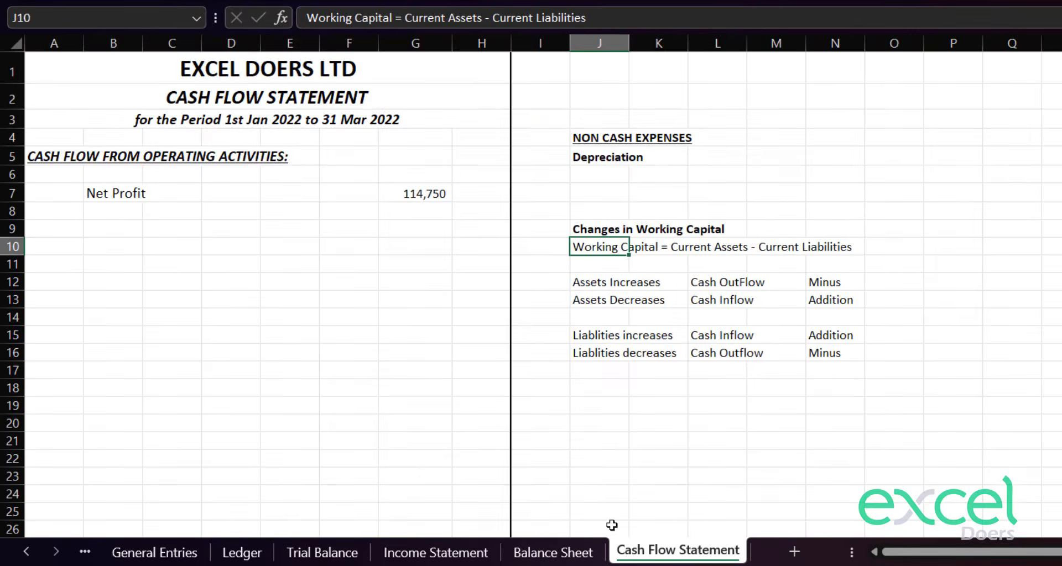
- Add the header Account in F3 above the account classification column on the Trial Balance sheet
{"action": "left_click", "coordinate": [322, 552]}
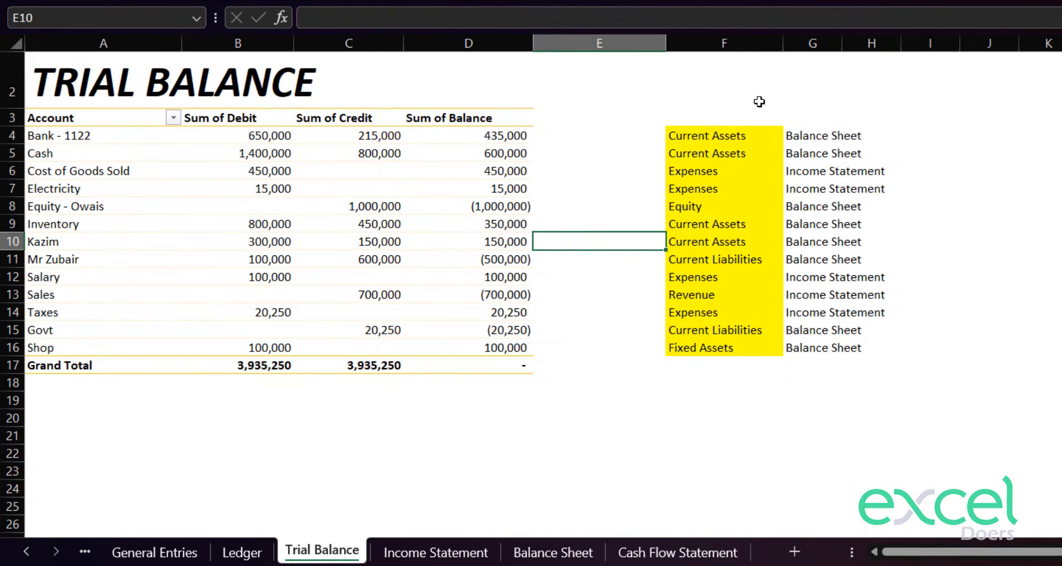
{"action": "left_click", "coordinate": [710, 113]}
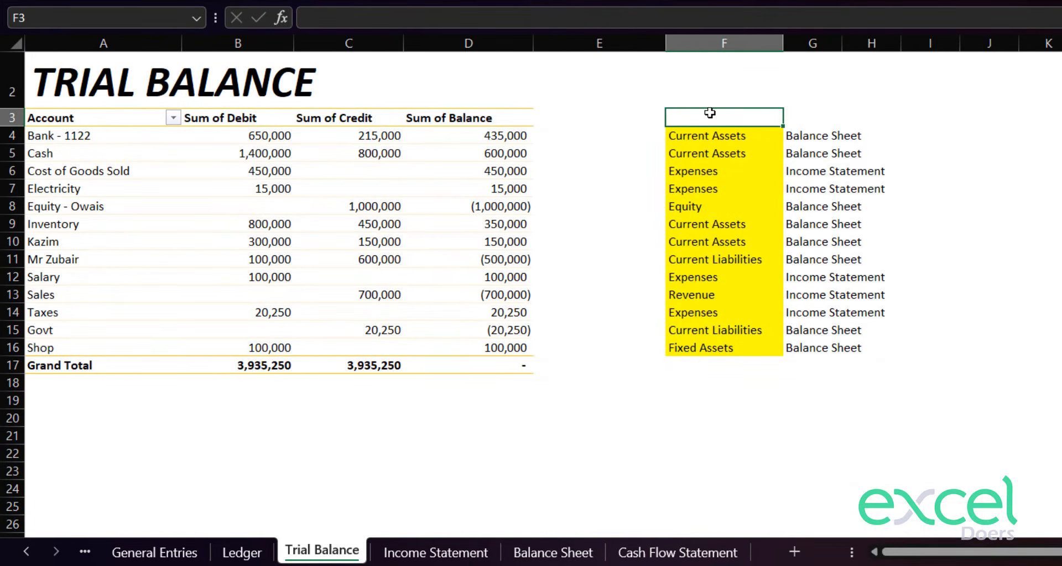
{"action": "type", "text": "Account"}
{"action": "key", "text": "Return"}
{"action": "key", "text": "Up"}
- Turn on filtering for the classification columns using F3:G3 as the header row
{"action": "key", "text": "shift+Right"}
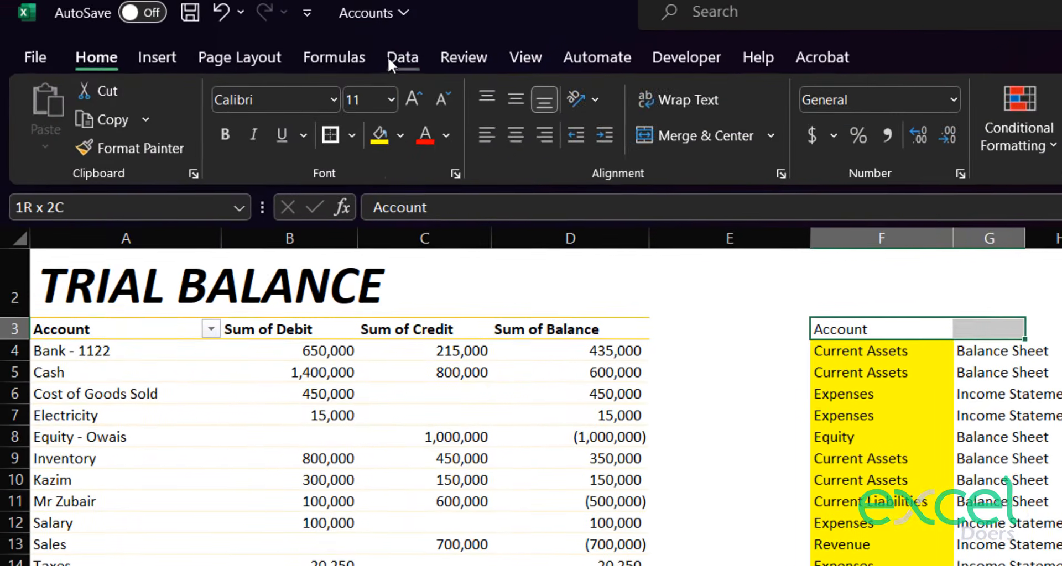
{"action": "left_click", "coordinate": [261, 37]}
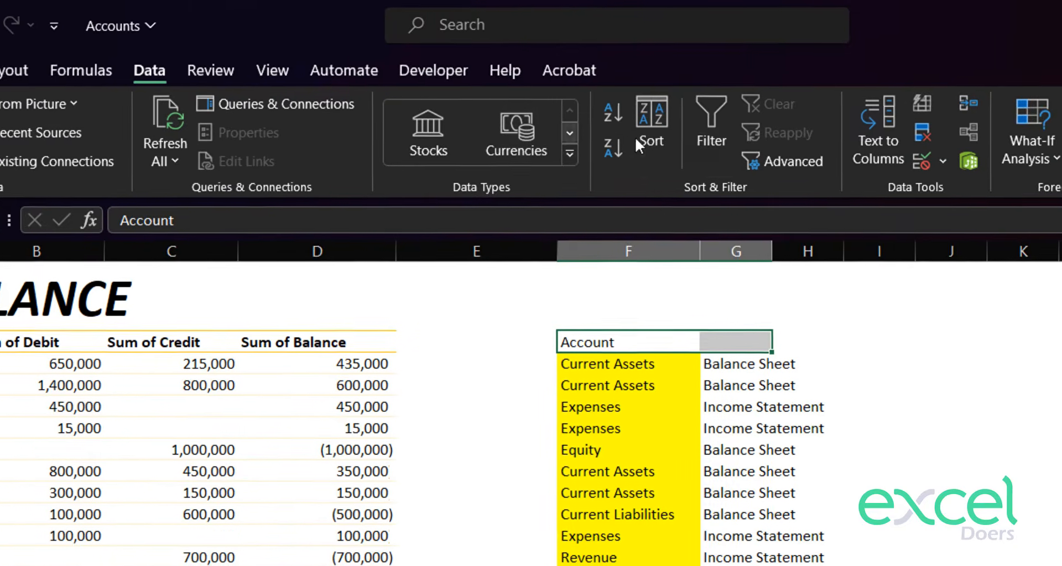
{"action": "left_click", "coordinate": [924, 117]}
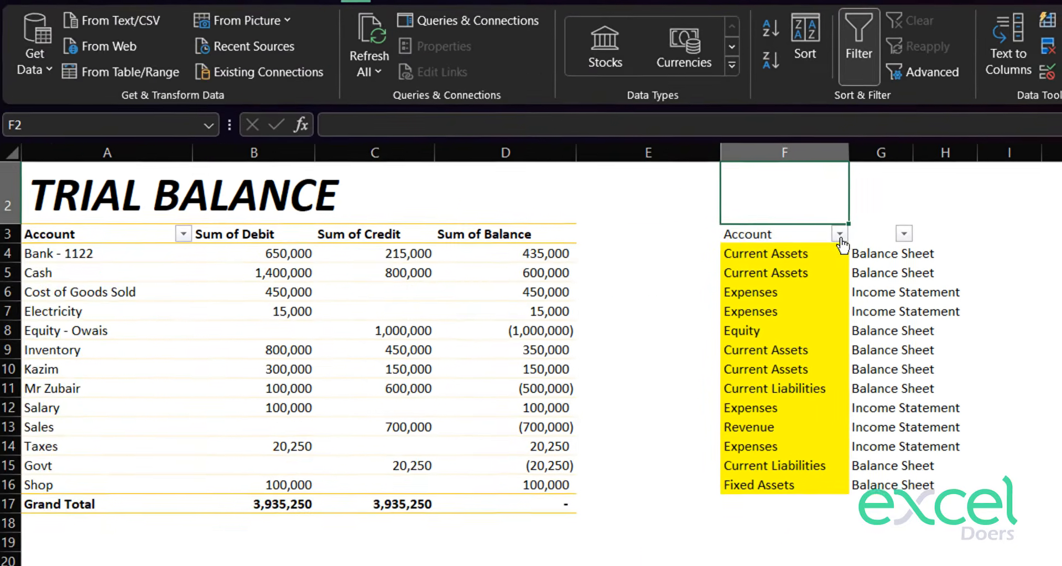
- Filter the Account classification column to show only Current Assets and Current Liabilities
{"action": "left_click", "coordinate": [839, 235]}
{"action": "left_click", "coordinate": [728, 370]}
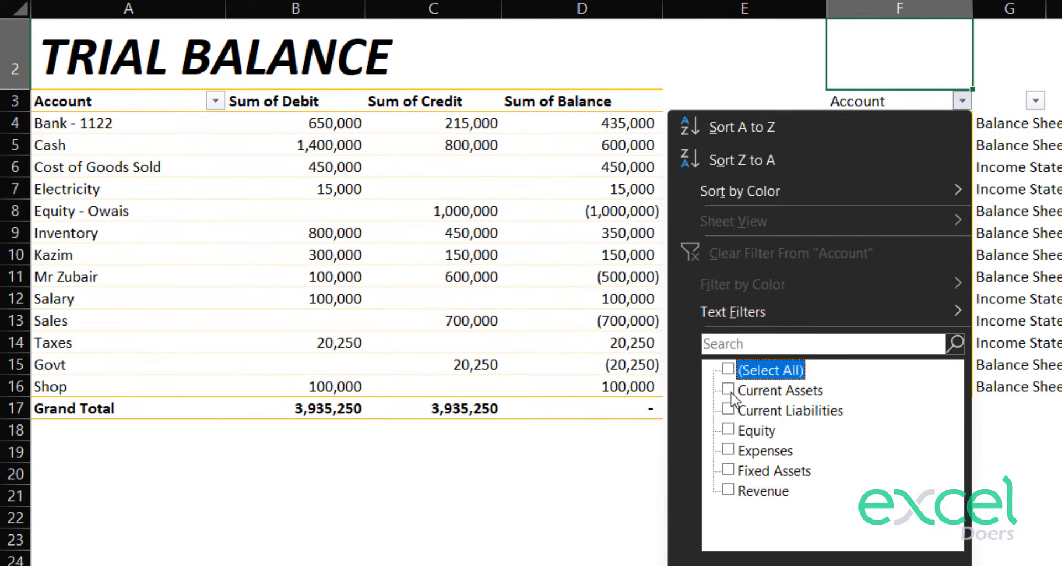
{"action": "left_click", "coordinate": [728, 390]}
{"action": "left_click", "coordinate": [729, 411]}
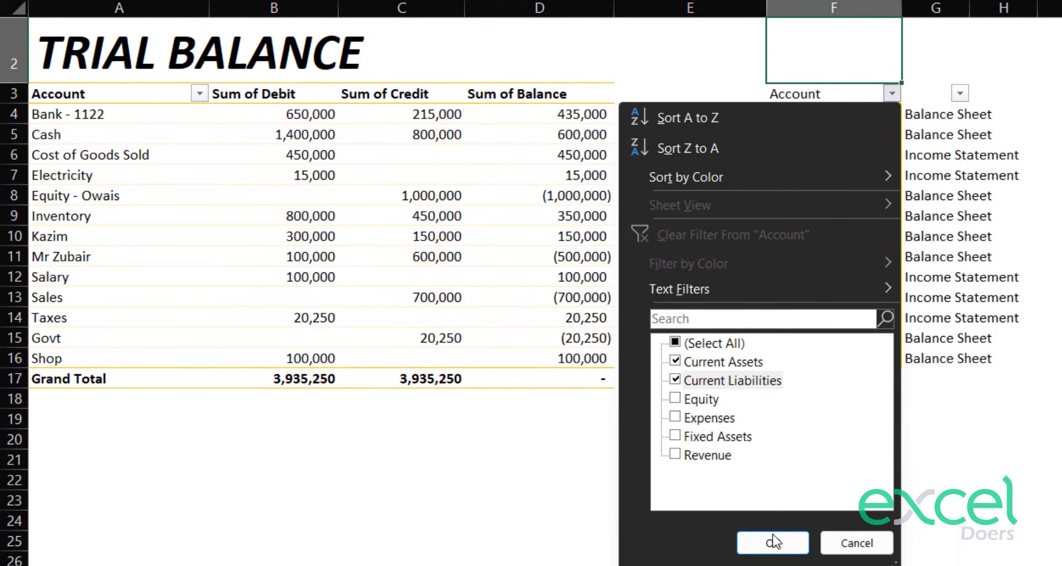
{"action": "left_click", "coordinate": [773, 542]}
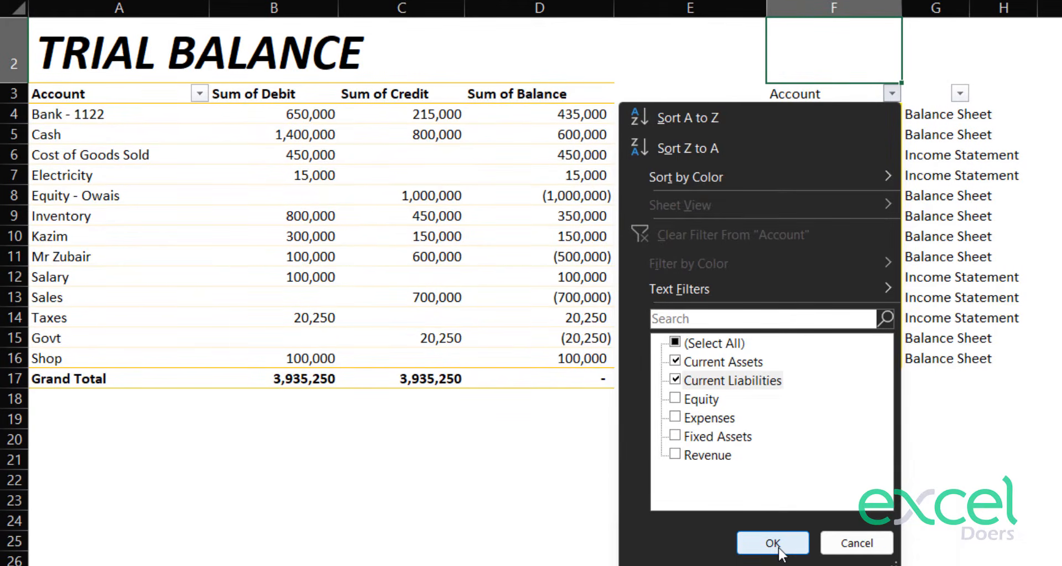
- Examine the filtered classifications in column F and the matching account names in column A
{"action": "left_click", "coordinate": [856, 304]}
{"action": "left_click_drag", "start_coordinate": [858, 109], "coordinate": [866, 215]}
{"action": "left_click", "coordinate": [770, 317]}
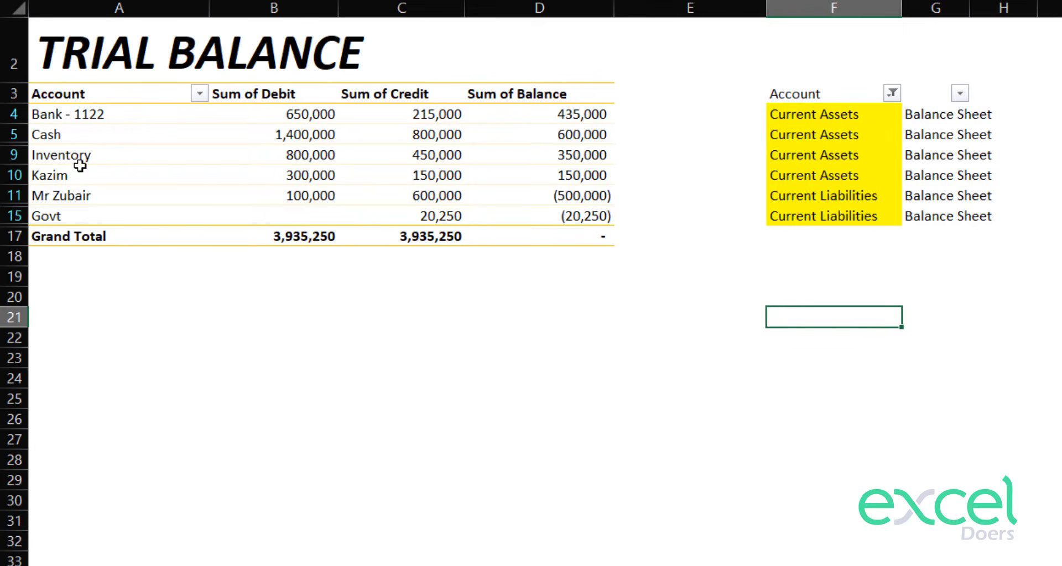
{"action": "left_click_drag", "start_coordinate": [80, 117], "coordinate": [110, 217]}
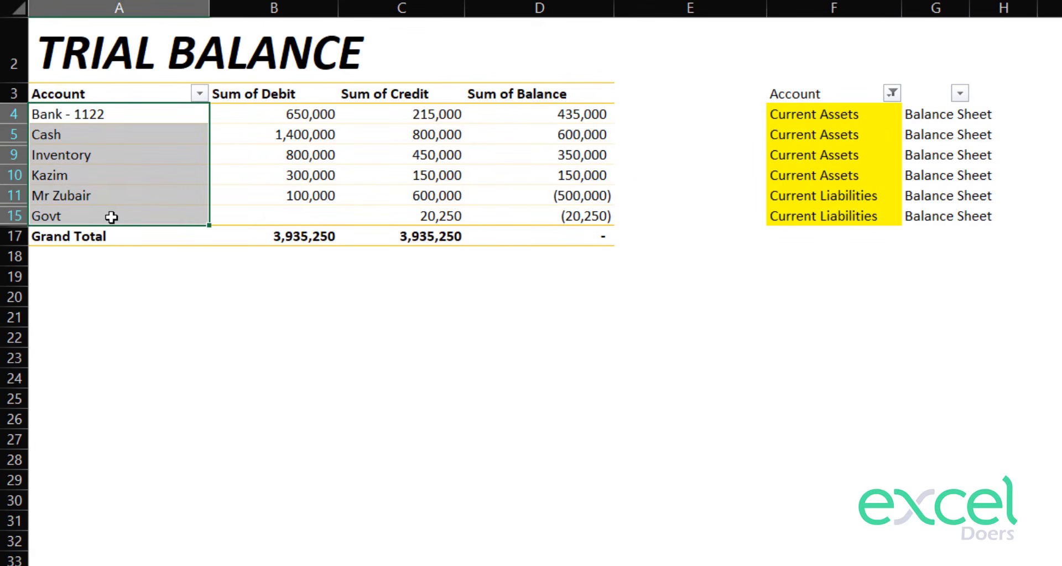
- Copy the filtered account names in column A of Trial Balance and paste them as values from B9 on Cash Flow Statement
{"action": "key", "text": "ctrl+c"}
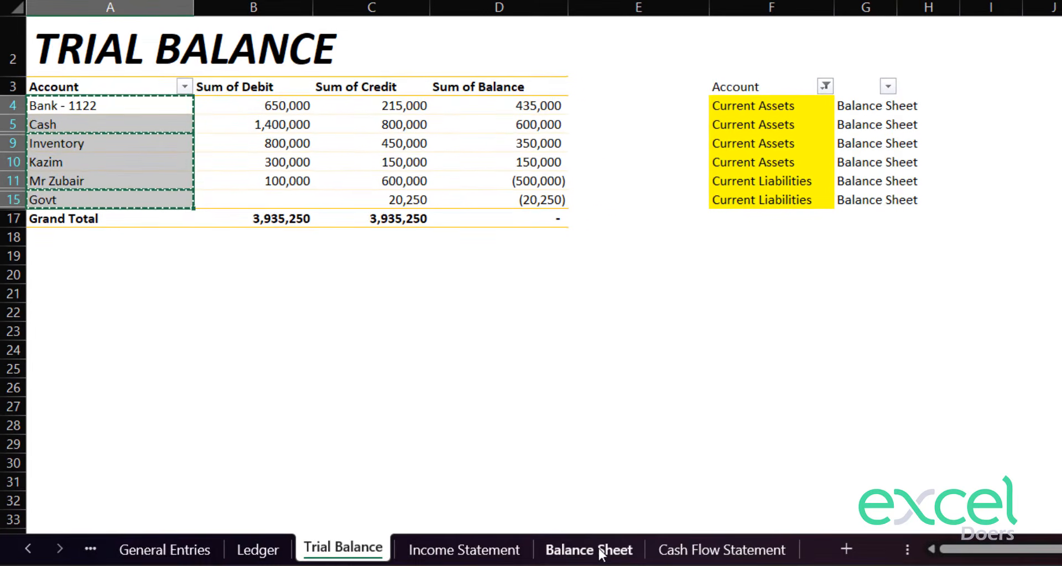
{"action": "left_click", "coordinate": [600, 553]}
{"action": "left_click", "coordinate": [487, 551]}
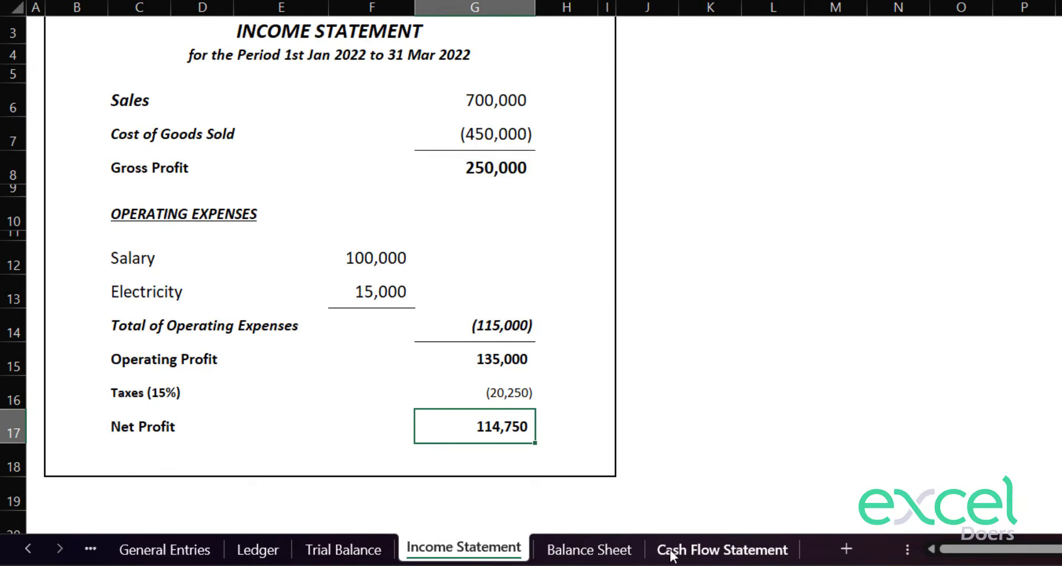
{"action": "left_click", "coordinate": [678, 551]}
{"action": "left_click", "coordinate": [127, 204]}
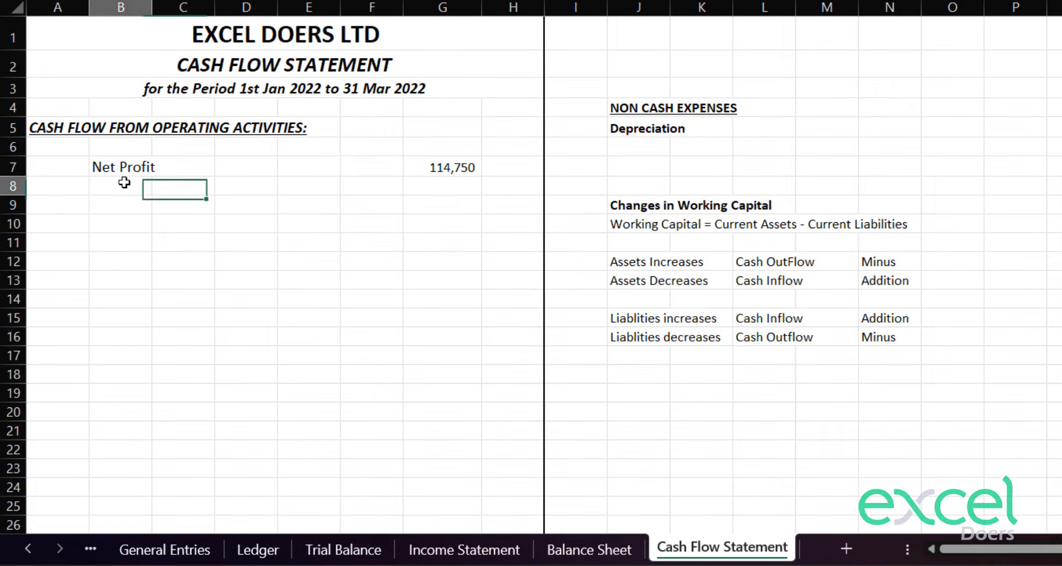
{"action": "right_click", "coordinate": [128, 206]}
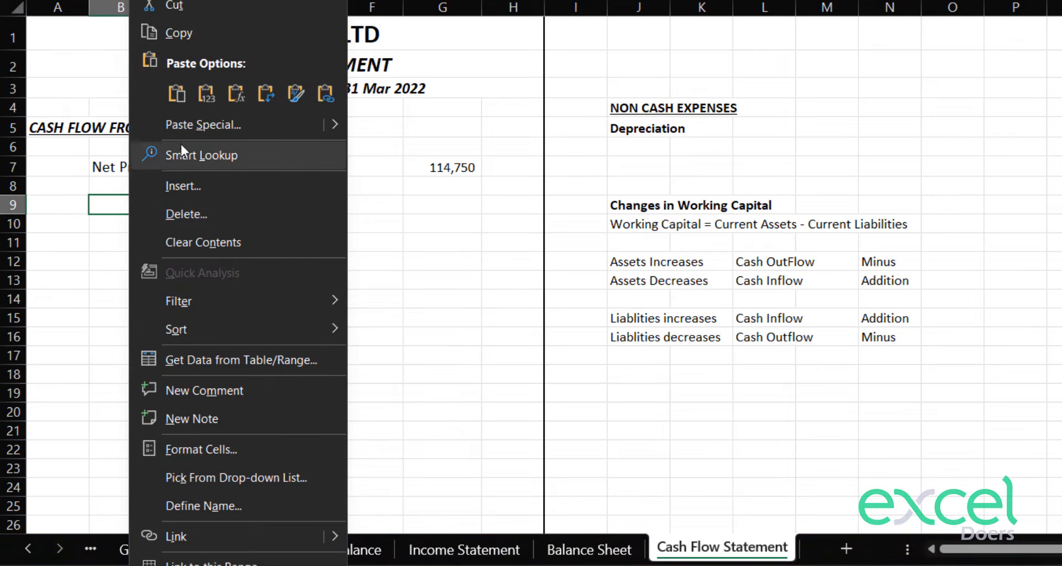
{"action": "left_click", "coordinate": [203, 97]}
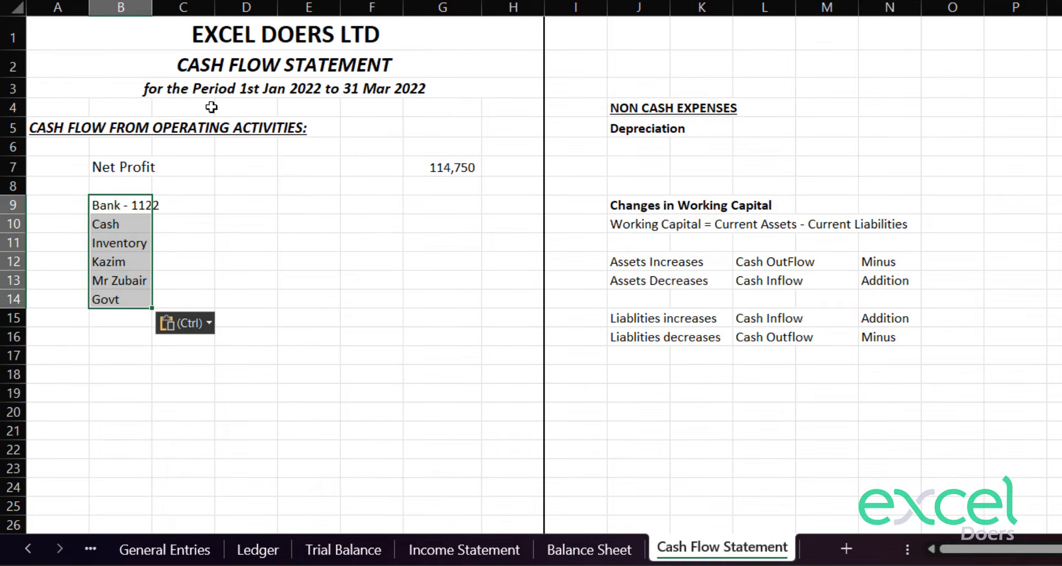
- Shift the pasted account list down one row so that it starts in B10
{"action": "key", "text": "Up"}
{"action": "key", "text": "Down"}
{"action": "key", "text": "shift+Down"}
{"action": "key", "text": "shift+Down"}
{"action": "key", "text": "shift+Down"}
{"action": "key", "text": "shift+Down"}
{"action": "key", "text": "shift+Down"}
{"action": "key", "text": "ctrl+c"}
{"action": "key", "text": "Down"}
{"action": "key", "text": "ctrl+v"}
{"action": "key", "text": "Up"}
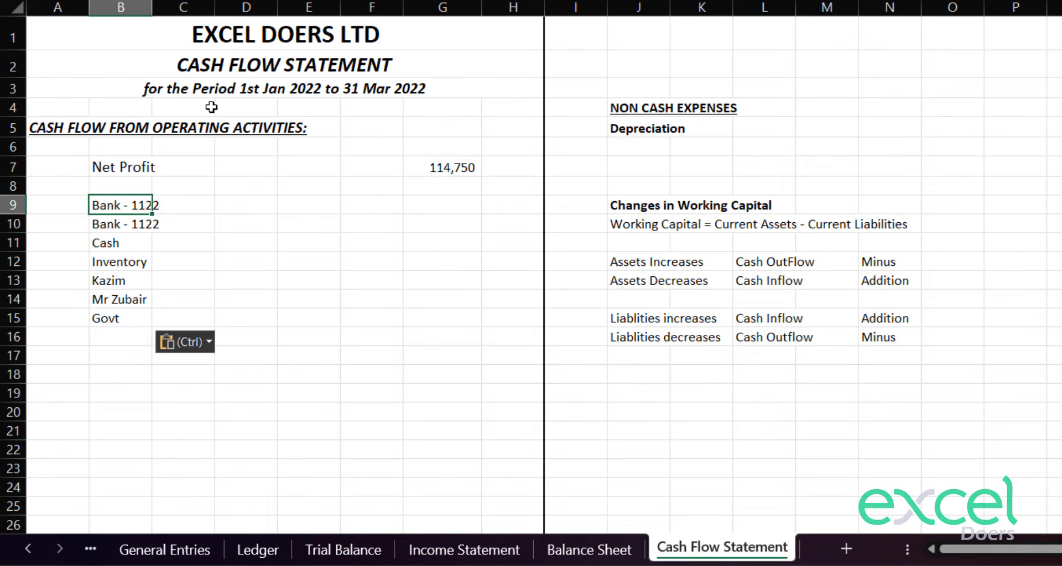
- Replace the text in B9 with the heading Changes in Working Capital and make it bold and italic
{"action": "type", "text": "Changes in W"}
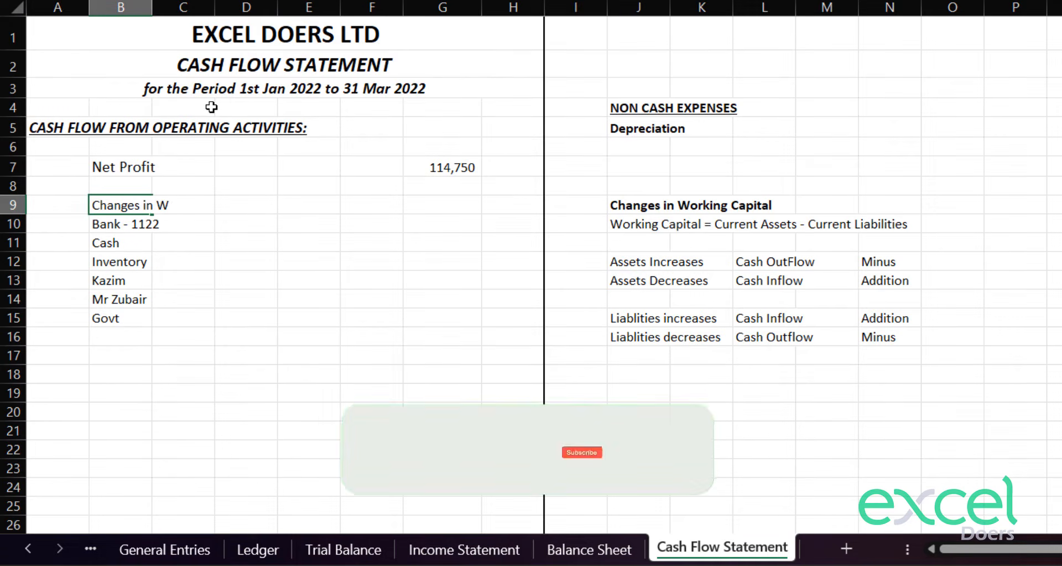
{"action": "type", "text": "orking Capital"}
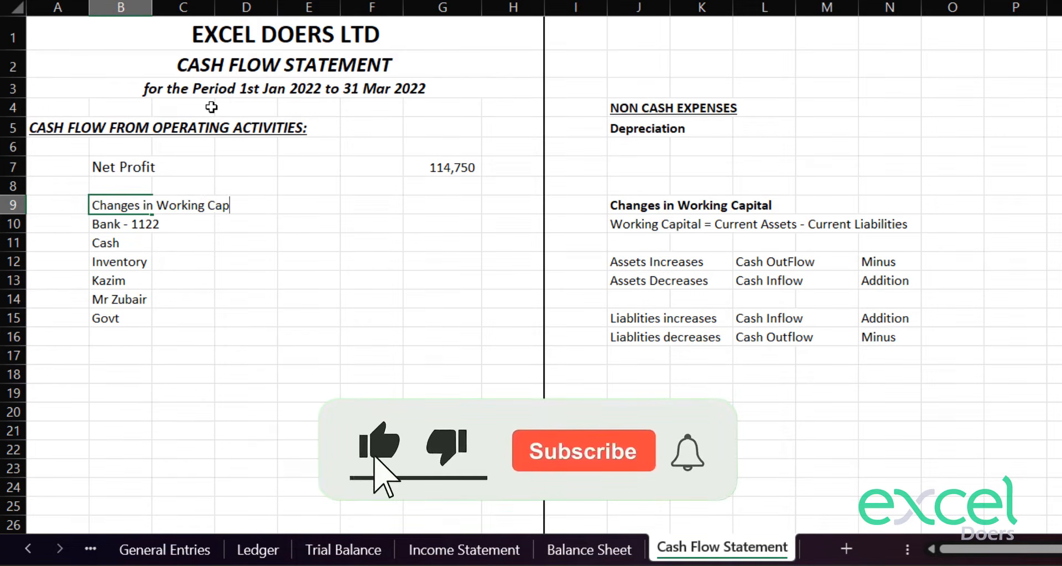
{"action": "key", "text": "Return"}
{"action": "key", "text": "Up"}
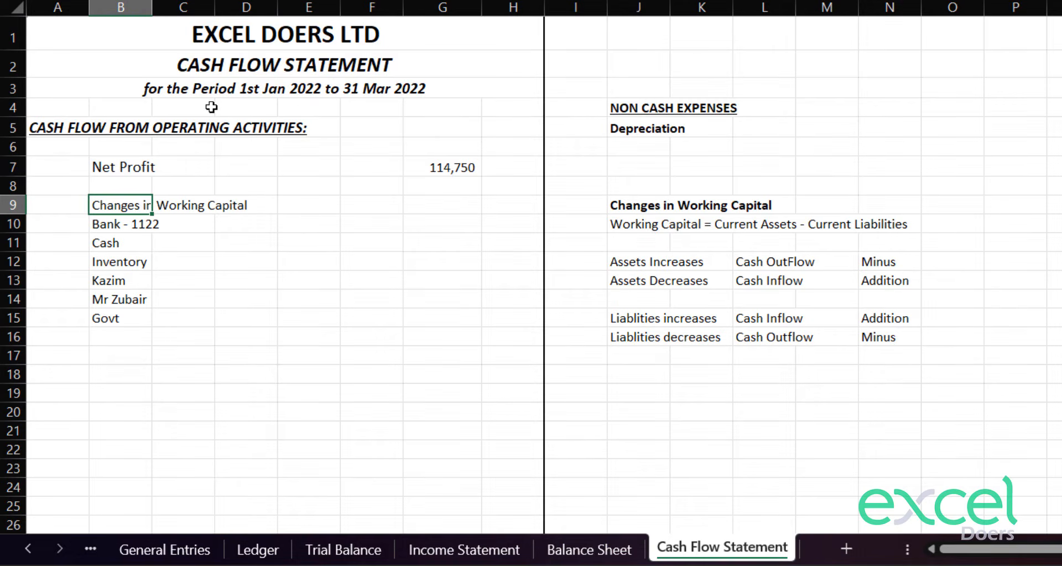
{"action": "key", "text": "ctrl+b"}
{"action": "key", "text": "ctrl+i"}
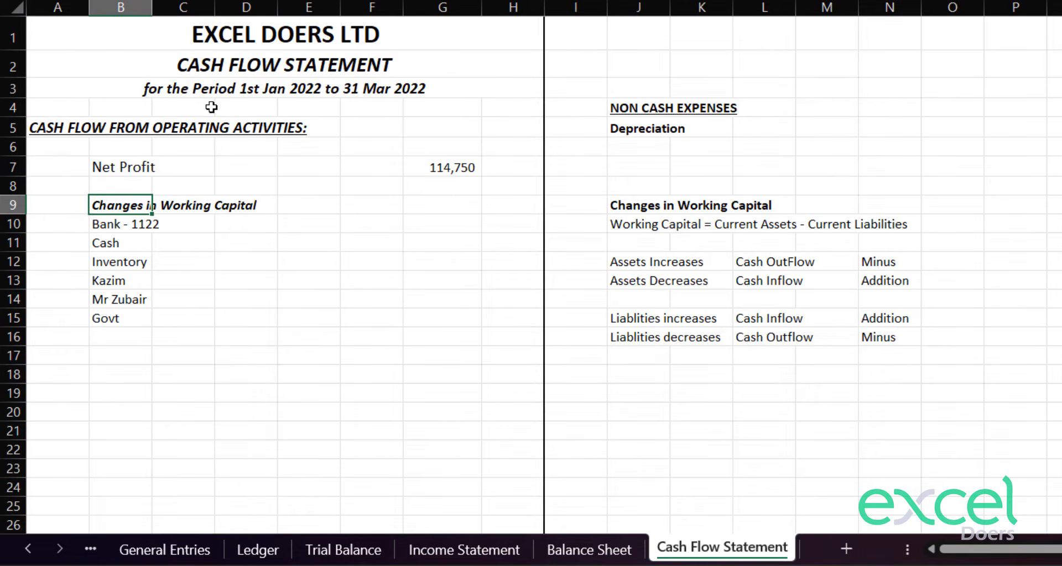
- Start a VLOOKUP formula in G10 with the account name in B10 as the lookup value
{"action": "key", "text": "Down"}
{"action": "key", "text": "Right"}
{"action": "key", "text": "Right"}
{"action": "key", "text": "Right"}
{"action": "key", "text": "Right"}
{"action": "key", "text": "Right"}
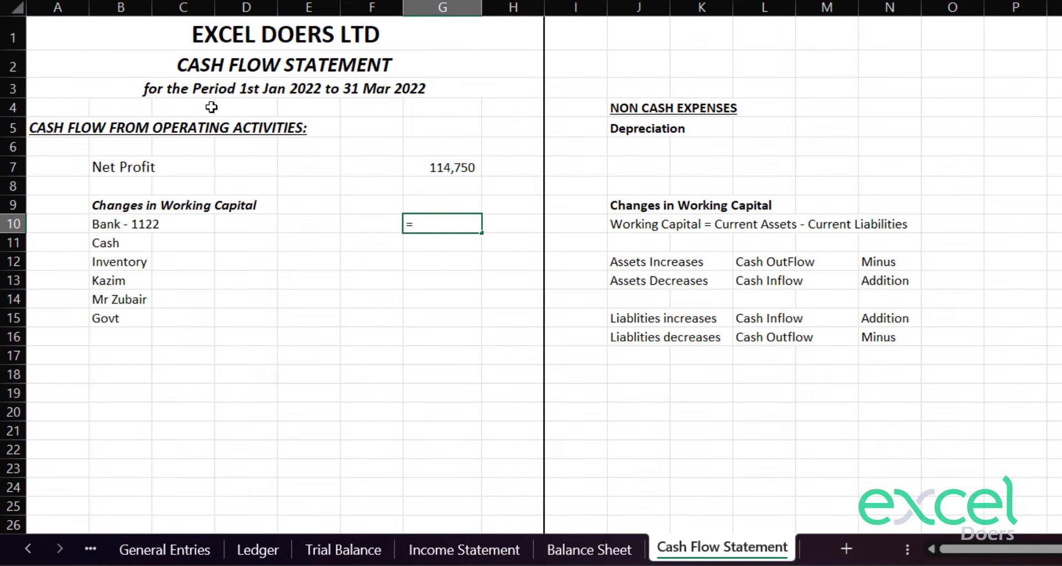
{"action": "type", "text": "=vlo"}
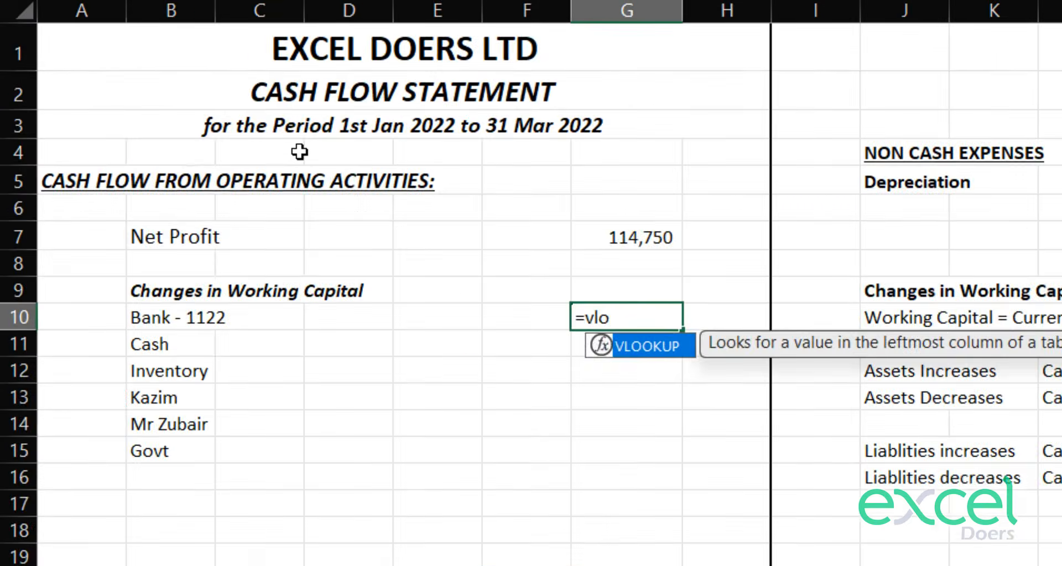
{"action": "key", "text": "Tab"}
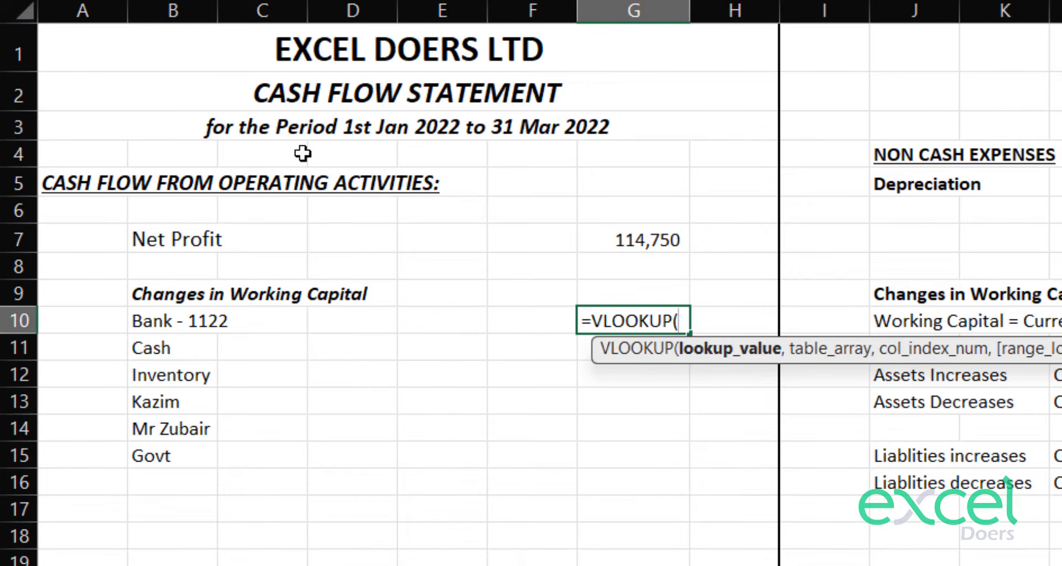
{"action": "key", "text": "Left"}
{"action": "key", "text": "Left"}
{"action": "key", "text": "Left"}
{"action": "key", "text": "Left"}
{"action": "key", "text": "Left"}
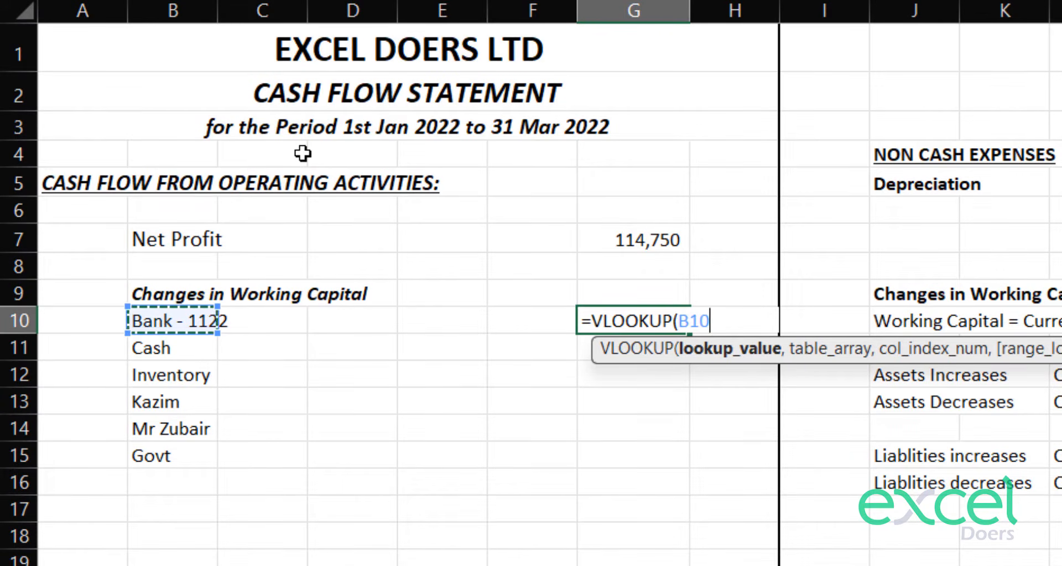
{"action": "type", "text": ","}
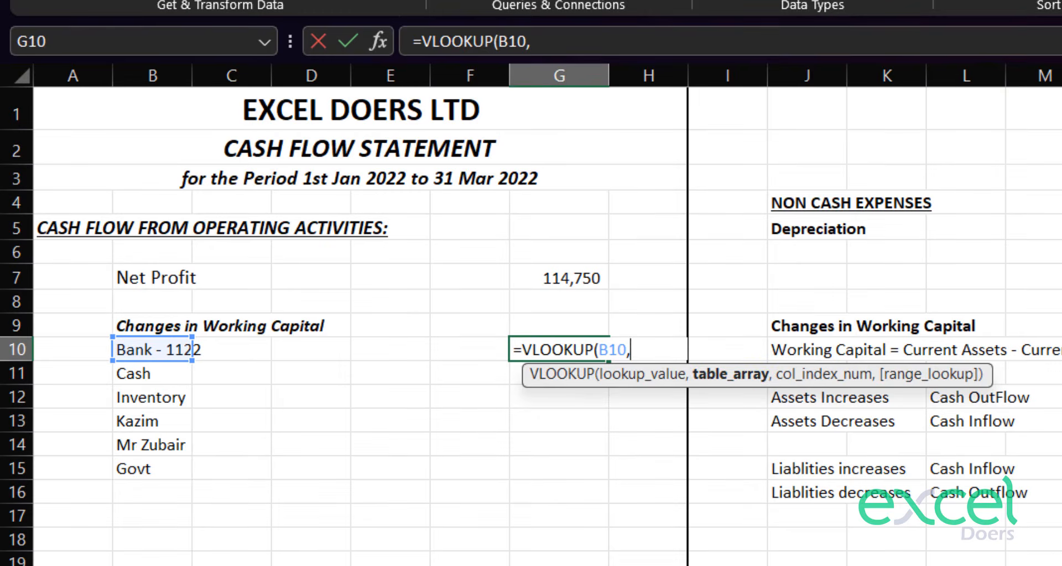
- Complete the G10 lookup with the absolute table range 'Trial Balance'!$A$3:$D$17, column index 4 and exact match 0
{"action": "left_click", "coordinate": [166, 564]}
{"action": "left_click_drag", "start_coordinate": [86, 205], "coordinate": [680, 312]}
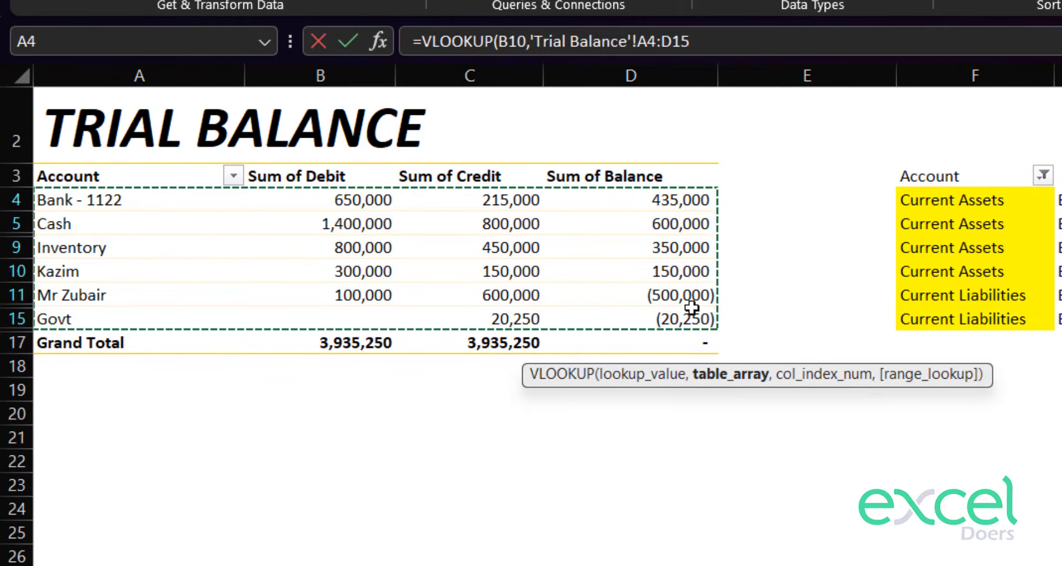
{"action": "left_click_drag", "start_coordinate": [125, 186], "coordinate": [701, 343]}
{"action": "key", "text": "F4"}
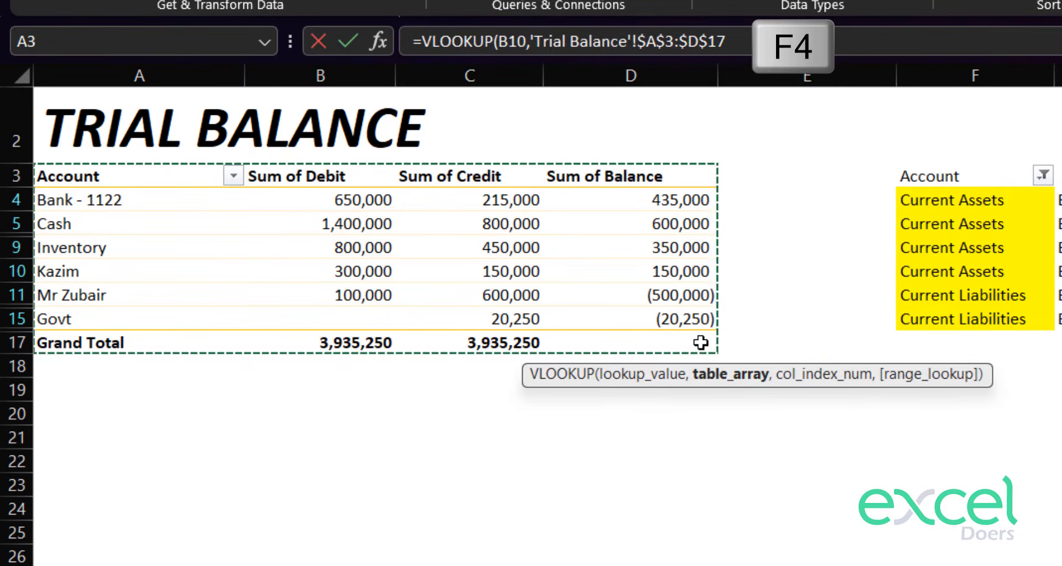
{"action": "type", "text": ","}
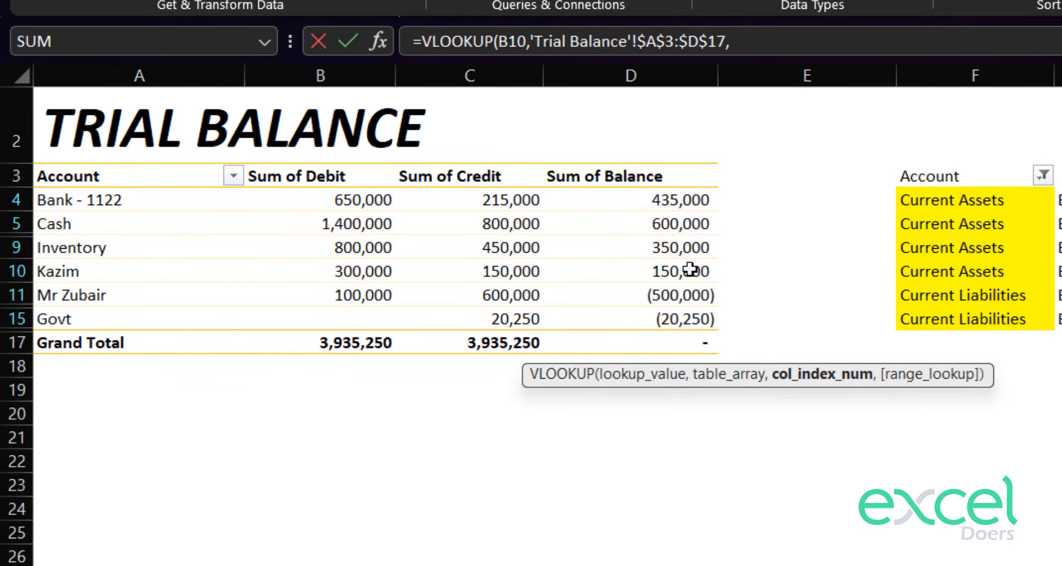
{"action": "type", "text": "4,0"}
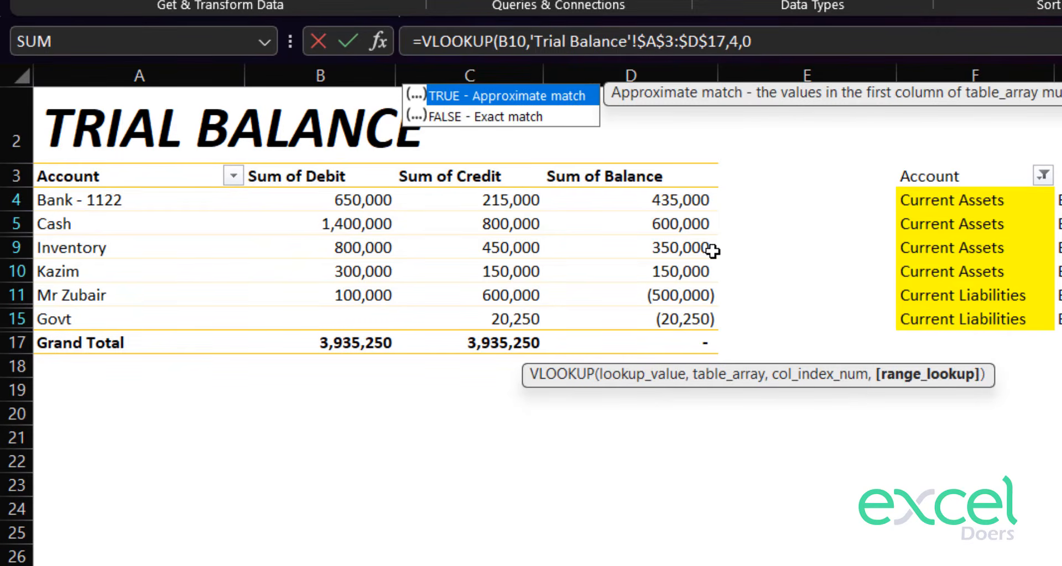
{"action": "key", "text": "Return"}
{"action": "left_click", "coordinate": [573, 347]}
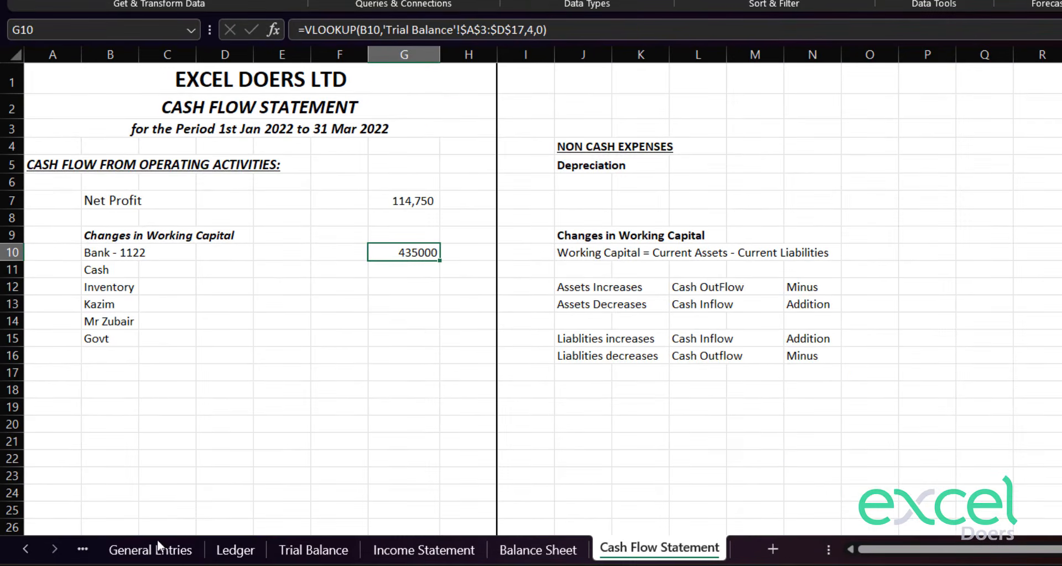
- Compare the current asset balances in Trial Balance D4:D10 with the sign rule for asset increases noted on the Cash Flow Statement sheet
{"action": "left_click", "coordinate": [158, 547]}
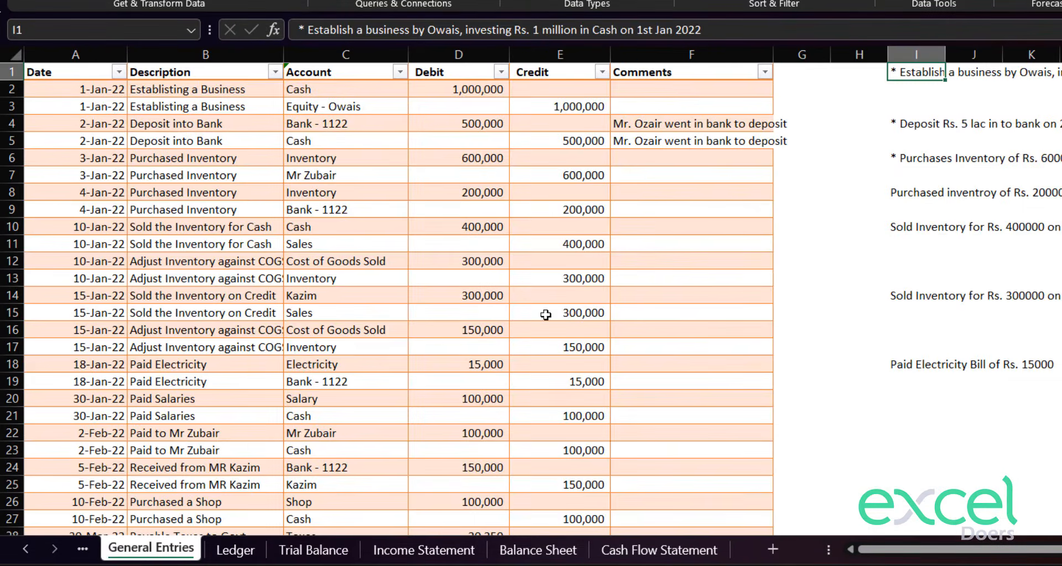
{"action": "left_click", "coordinate": [382, 551]}
{"action": "left_click", "coordinate": [306, 550]}
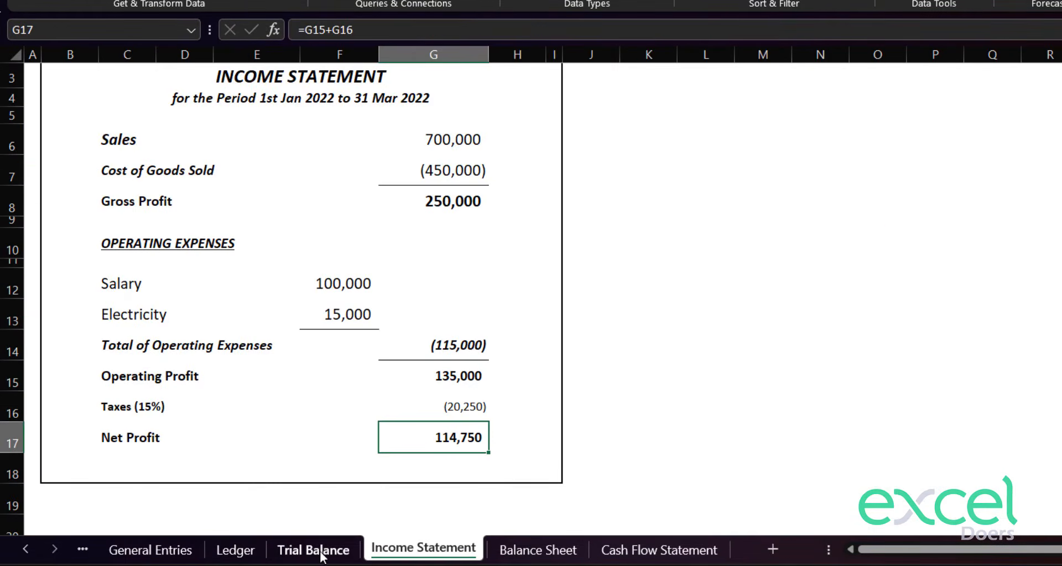
{"action": "left_click_drag", "start_coordinate": [698, 142], "coordinate": [706, 197]}
{"action": "left_click_drag", "start_coordinate": [504, 145], "coordinate": [514, 197]}
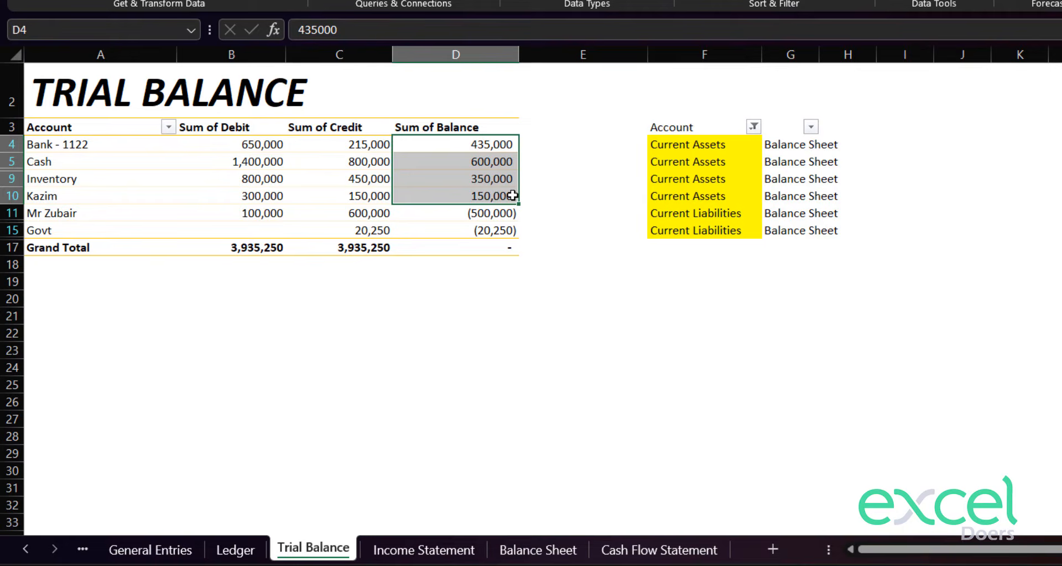
{"action": "left_click", "coordinate": [645, 552]}
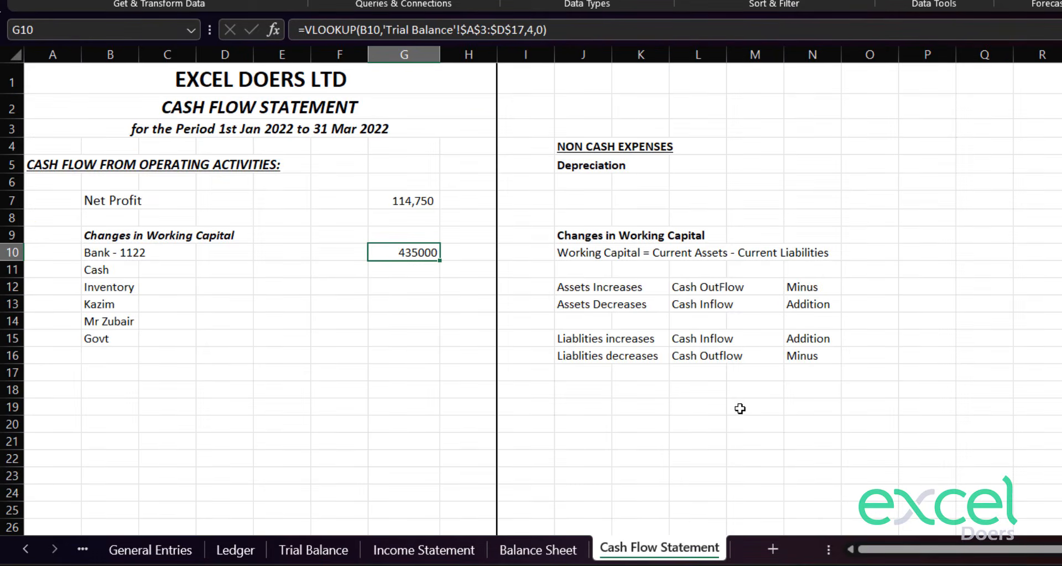
{"action": "left_click", "coordinate": [591, 288]}
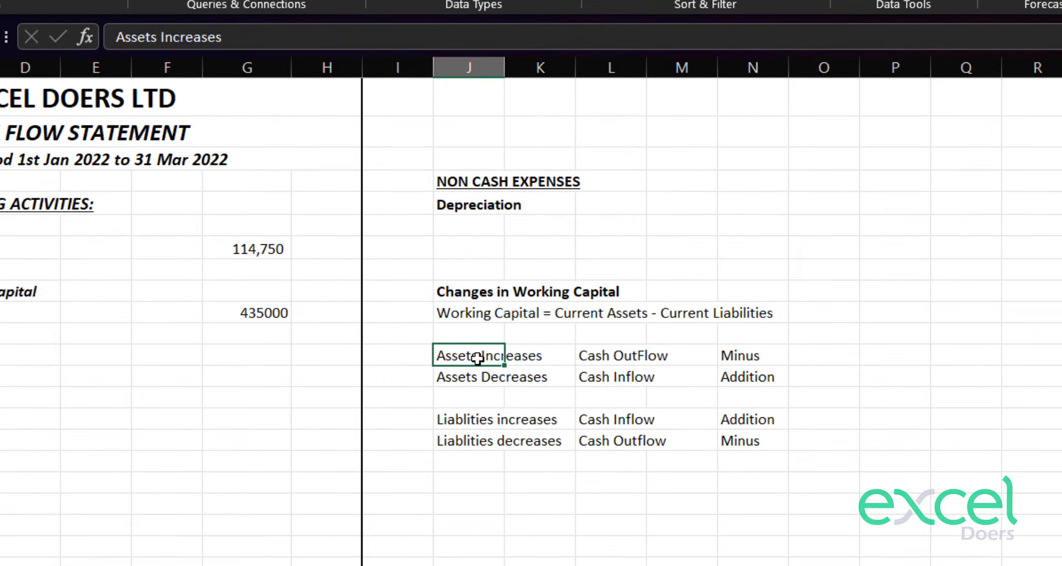
{"action": "left_click", "coordinate": [745, 363]}
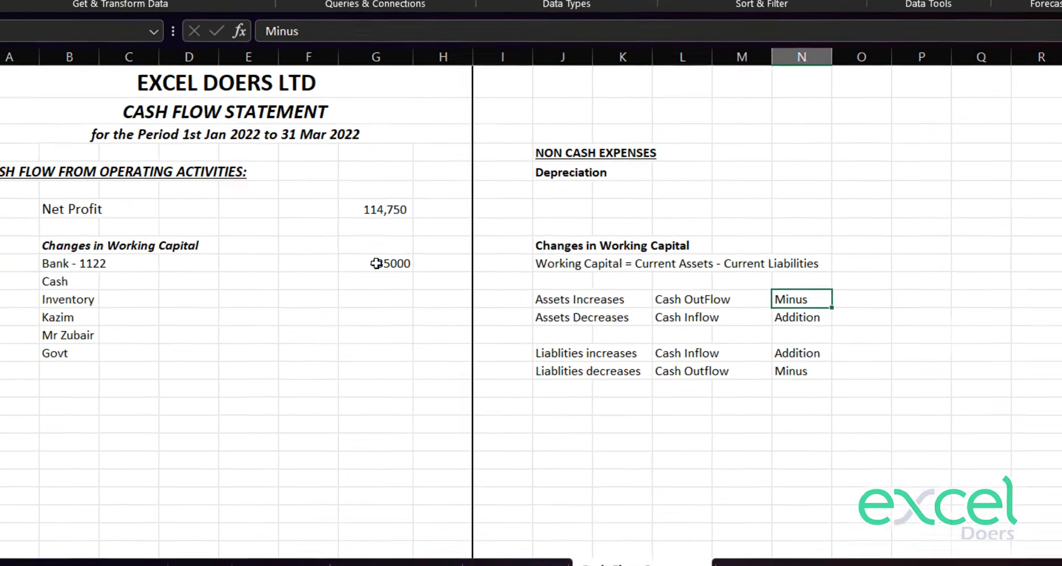
{"action": "left_click", "coordinate": [376, 264]}
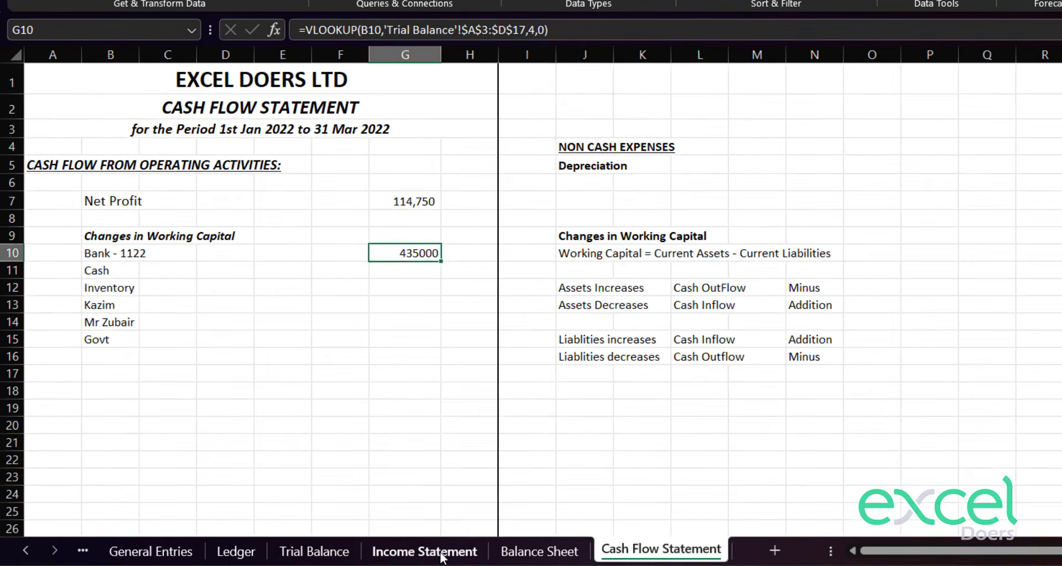
{"action": "left_click", "coordinate": [442, 552]}
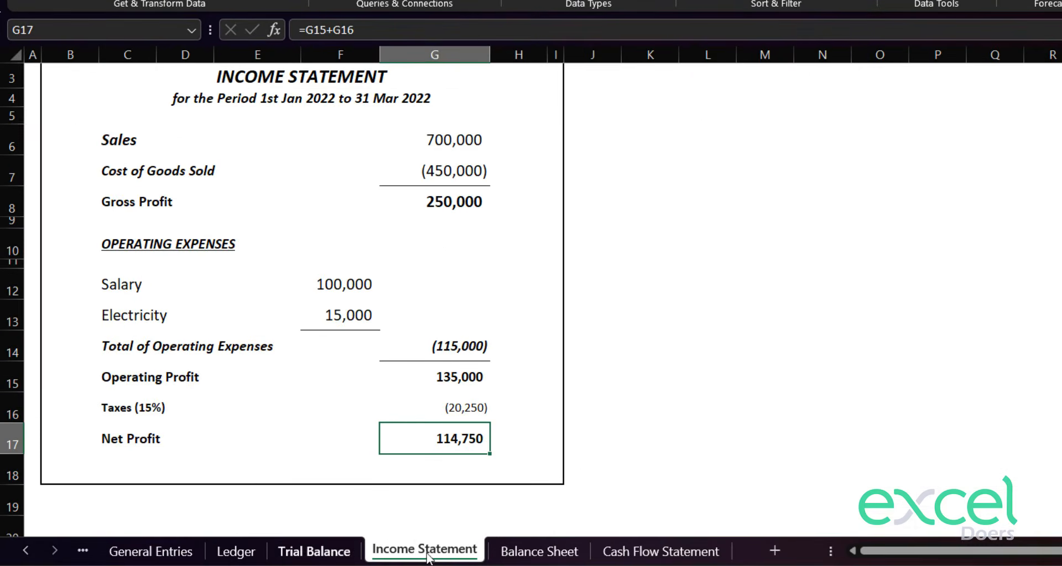
{"action": "left_click", "coordinate": [314, 551]}
{"action": "left_click_drag", "start_coordinate": [471, 144], "coordinate": [489, 205]}
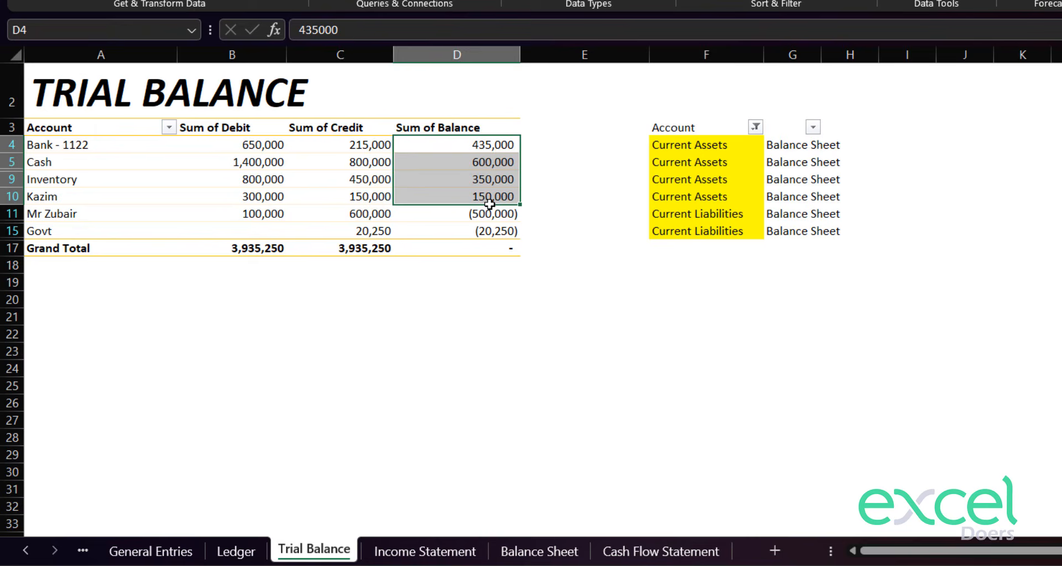
{"action": "left_click_drag", "start_coordinate": [461, 148], "coordinate": [491, 197]}
{"action": "left_click", "coordinate": [661, 551]}
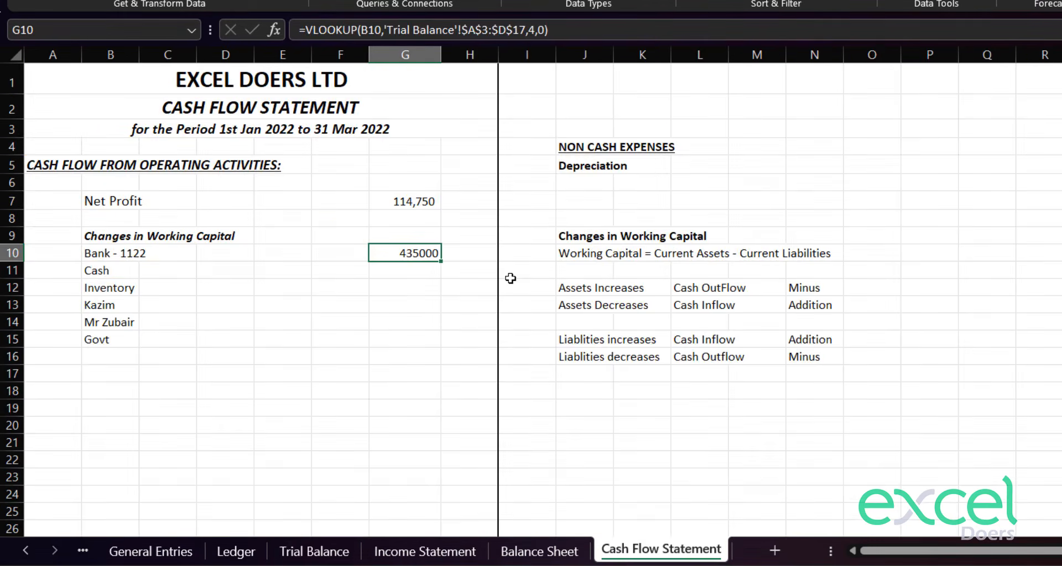
- Append *-1 to the VLOOKUP formula in G10 to reverse the sign of the bank balance
{"action": "double_click", "coordinate": [440, 252]}
{"action": "left_click", "coordinate": [741, 229]}
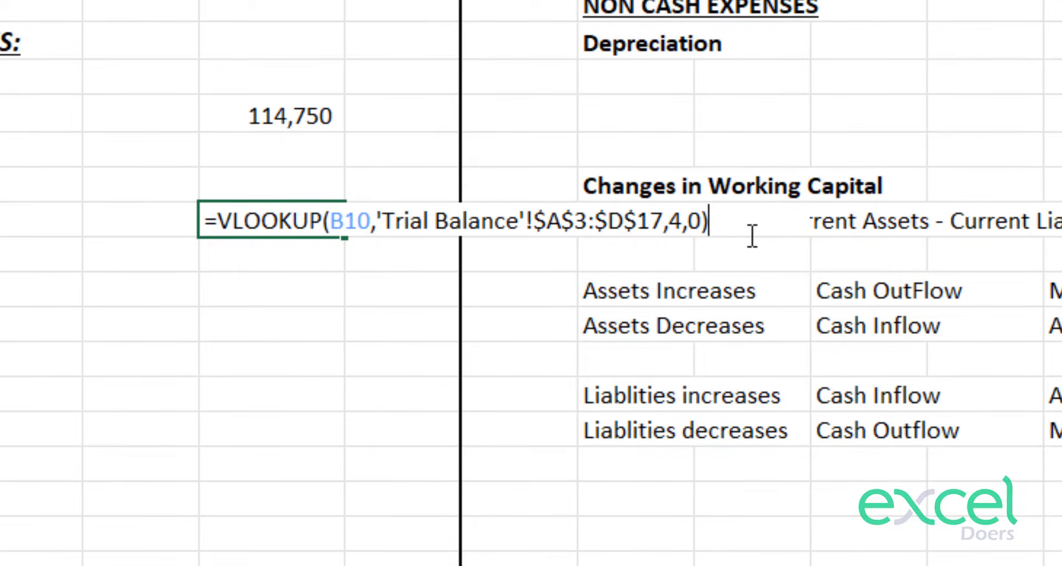
{"action": "type", "text": "*-1"}
{"action": "key", "text": "Return"}
{"action": "key", "text": "Up"}
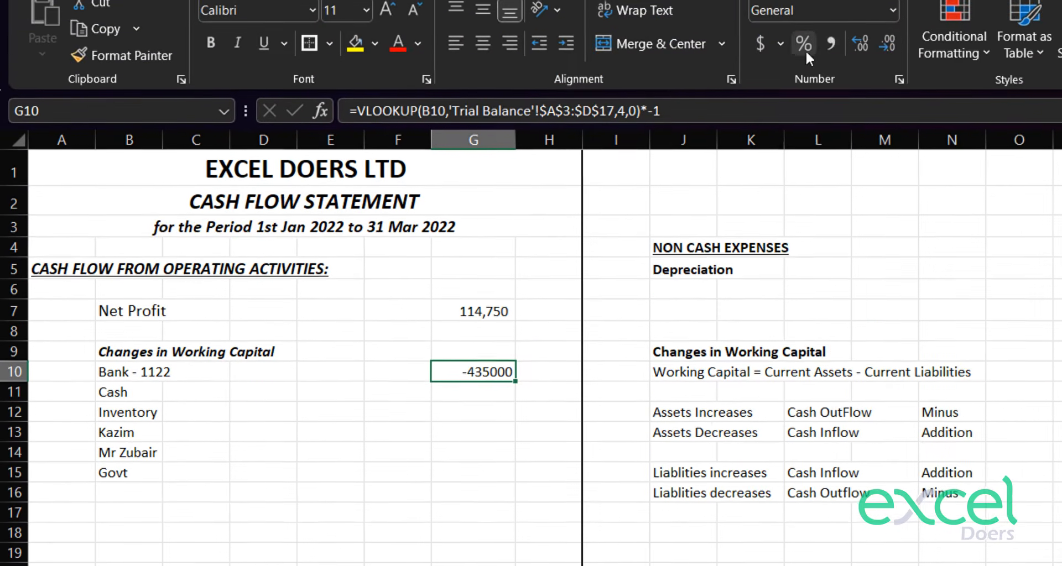
- Format the bank amount in G10 with thousands separators and no decimal places
{"action": "left_click", "coordinate": [830, 43]}
{"action": "left_click", "coordinate": [884, 44]}
{"action": "left_click", "coordinate": [879, 44]}
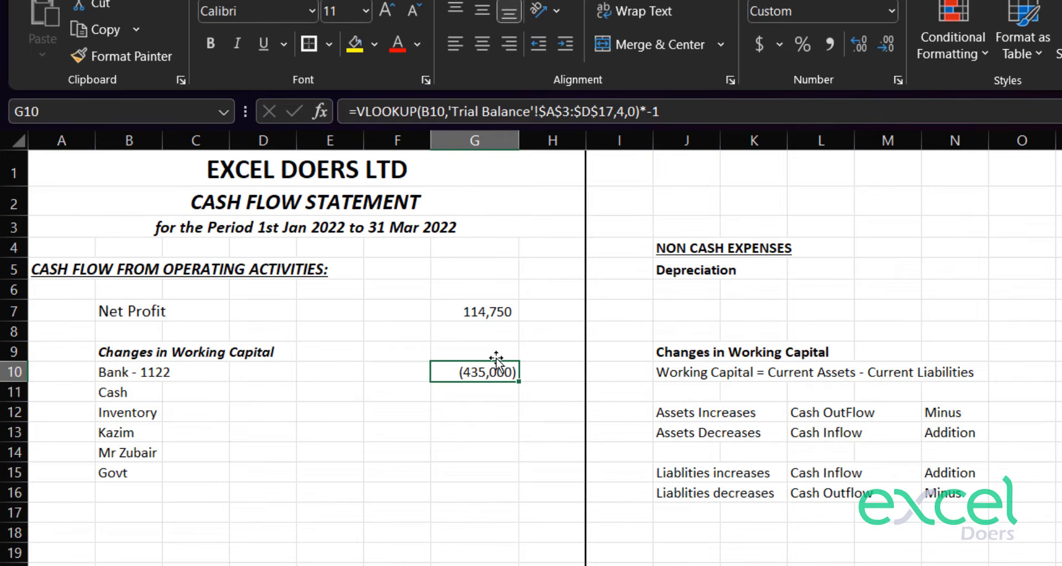
- Copy the bank lookup formula from G10 into G11:G15 for the remaining working capital accounts
{"action": "key", "text": "ctrl+c"}
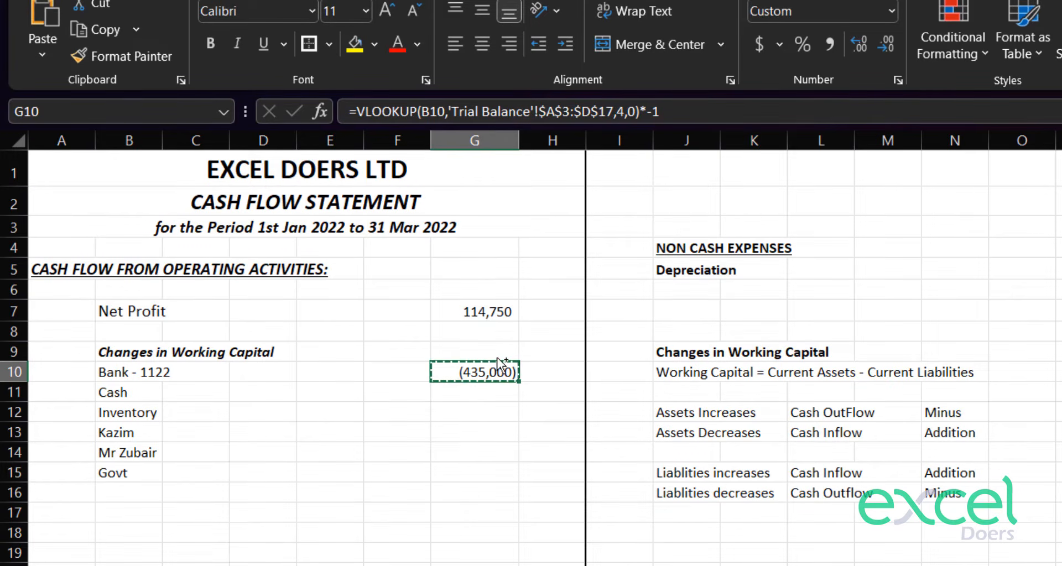
{"action": "key", "text": "Down"}
{"action": "key", "text": "ctrl+v"}
{"action": "key", "text": "Down"}
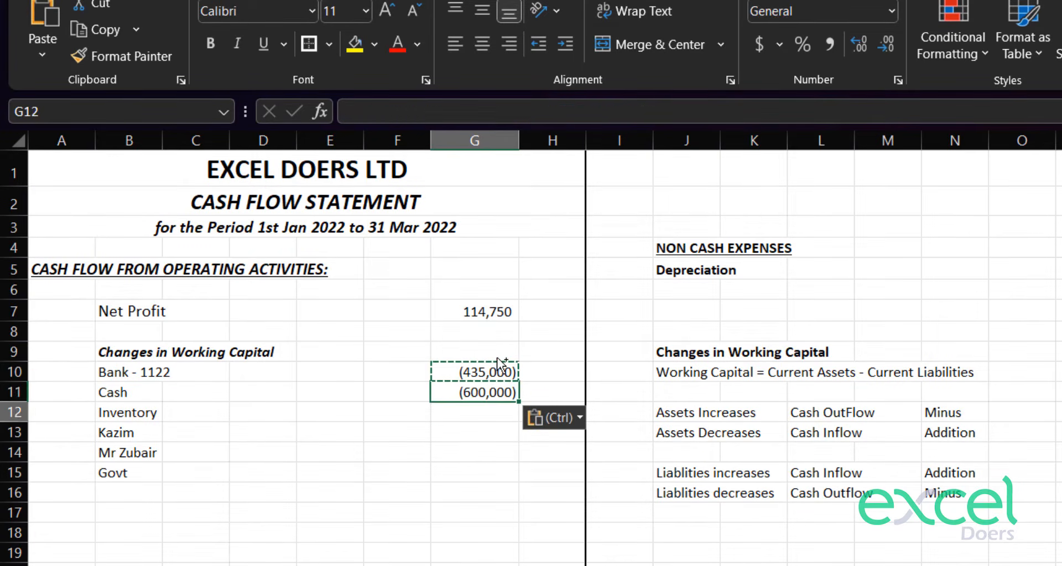
{"action": "key", "text": "ctrl+v"}
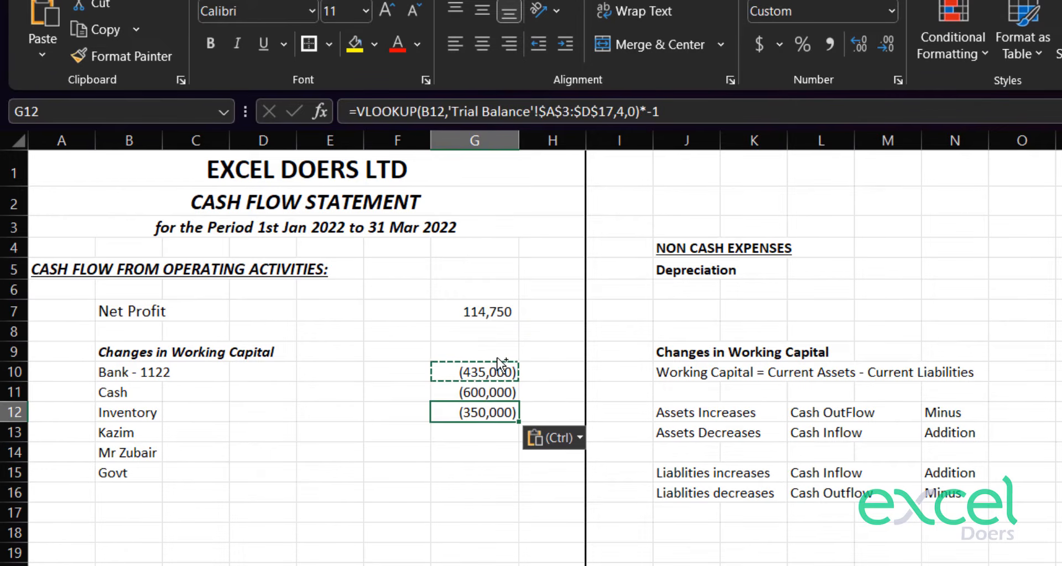
{"action": "key", "text": "Down"}
{"action": "key", "text": "ctrl+v"}
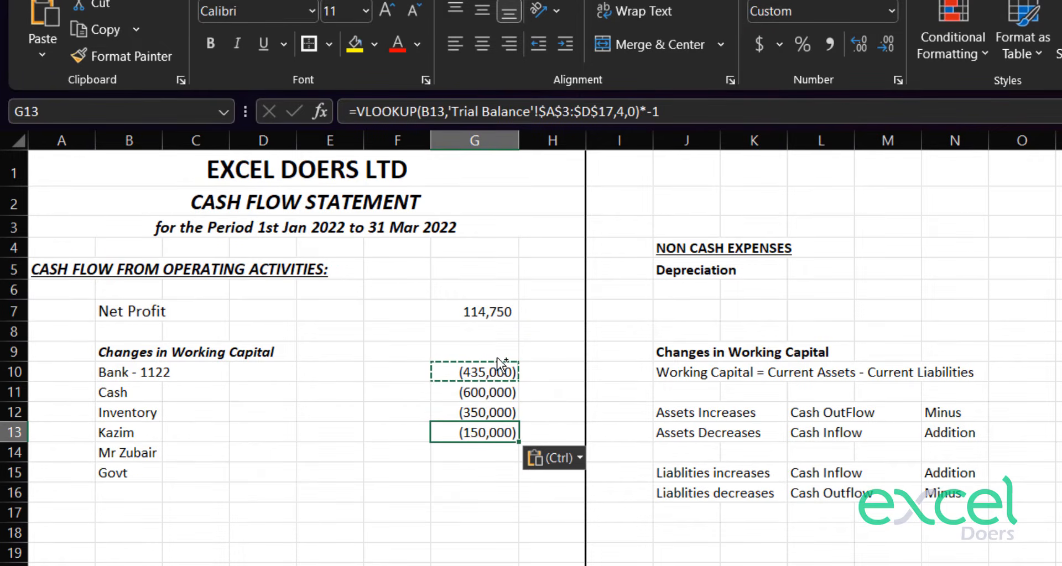
{"action": "key", "text": "Down"}
{"action": "key", "text": "ctrl+v"}
{"action": "key", "text": "Down"}
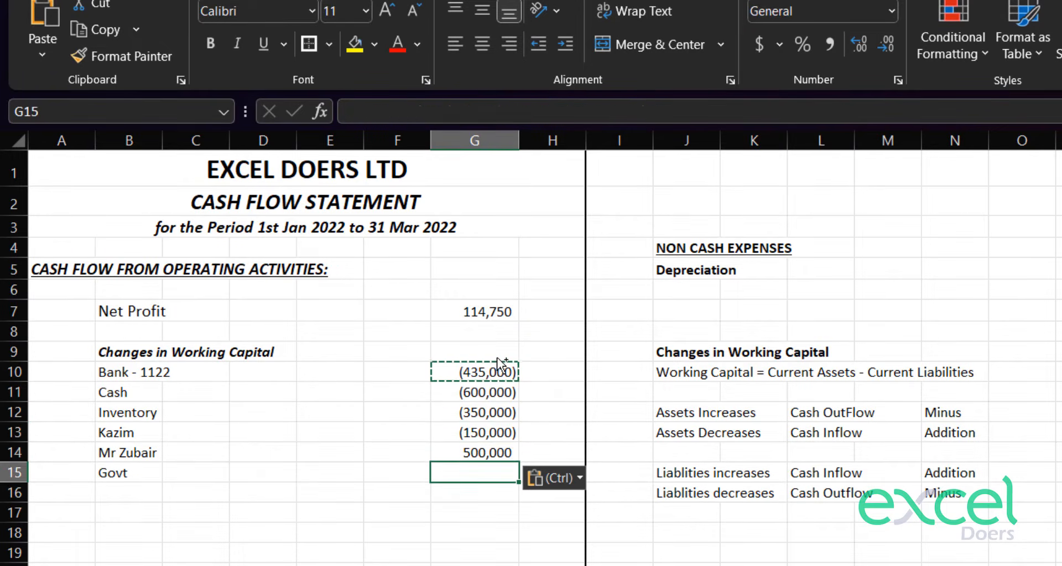
{"action": "key", "text": "ctrl+v"}
- Compare the current liability balances in Trial Balance D11:D15 with the liability-increase sign rule and the G14:G15 amounts on the Cash Flow Statement
{"action": "key", "text": "ctrl+Page_Up"}
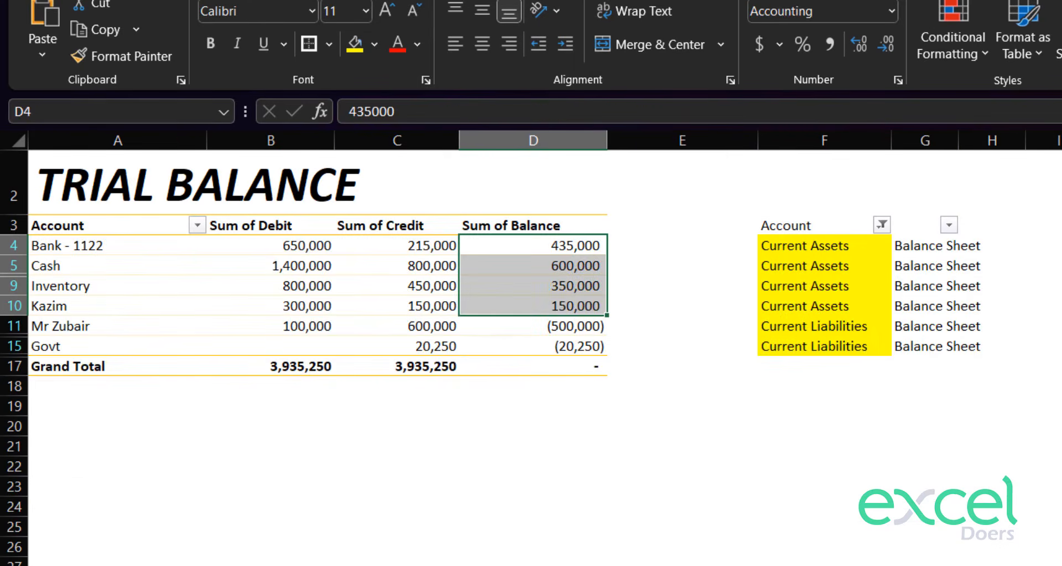
{"action": "left_click_drag", "start_coordinate": [551, 335], "coordinate": [560, 348]}
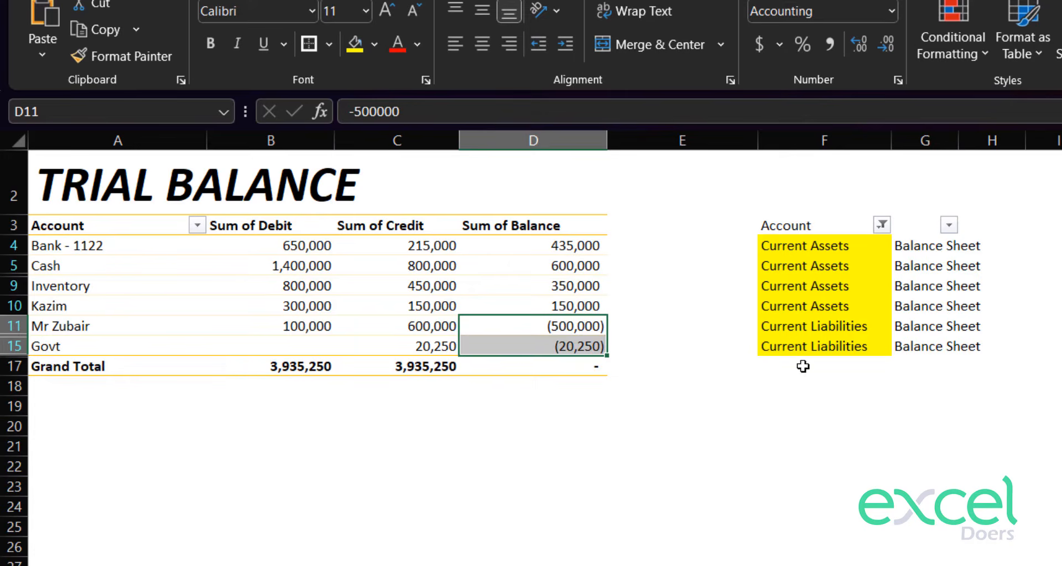
{"action": "left_click_drag", "start_coordinate": [818, 329], "coordinate": [833, 348]}
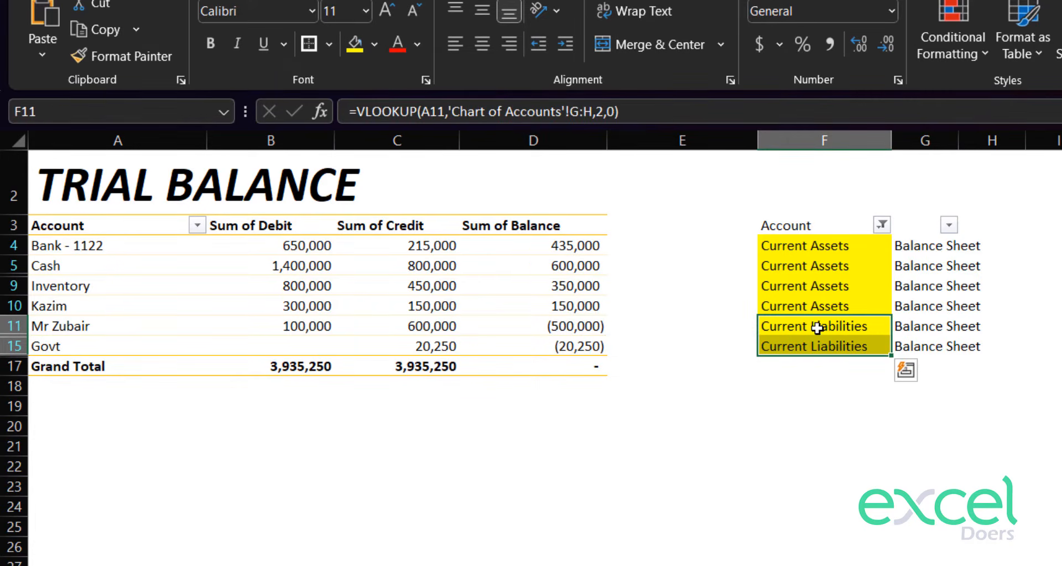
{"action": "left_click_drag", "start_coordinate": [563, 329], "coordinate": [570, 354]}
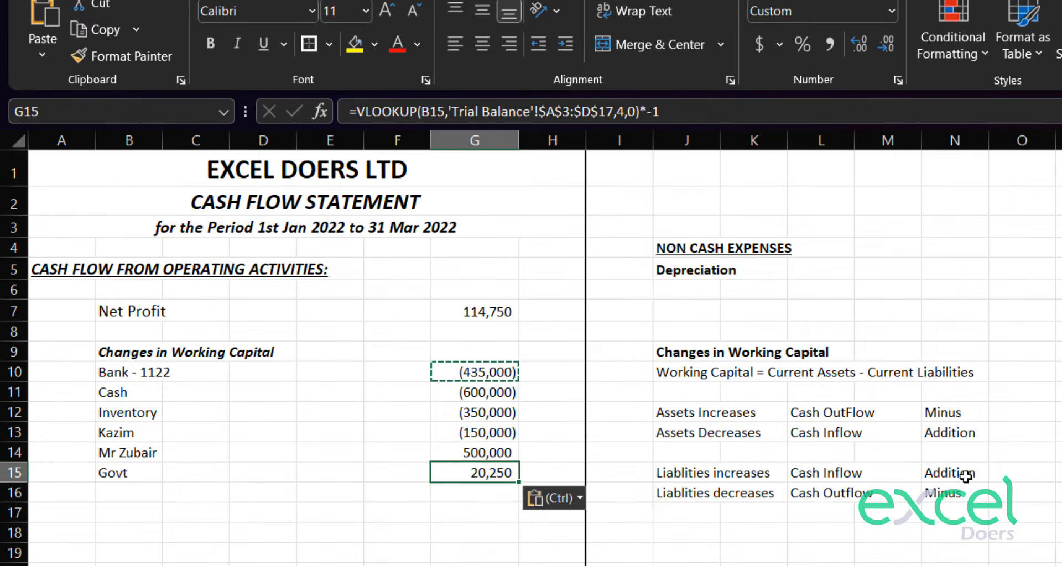
{"action": "left_click_drag", "start_coordinate": [967, 474], "coordinate": [658, 475]}
{"action": "left_click", "coordinate": [476, 473]}
{"action": "left_click", "coordinate": [506, 453]}
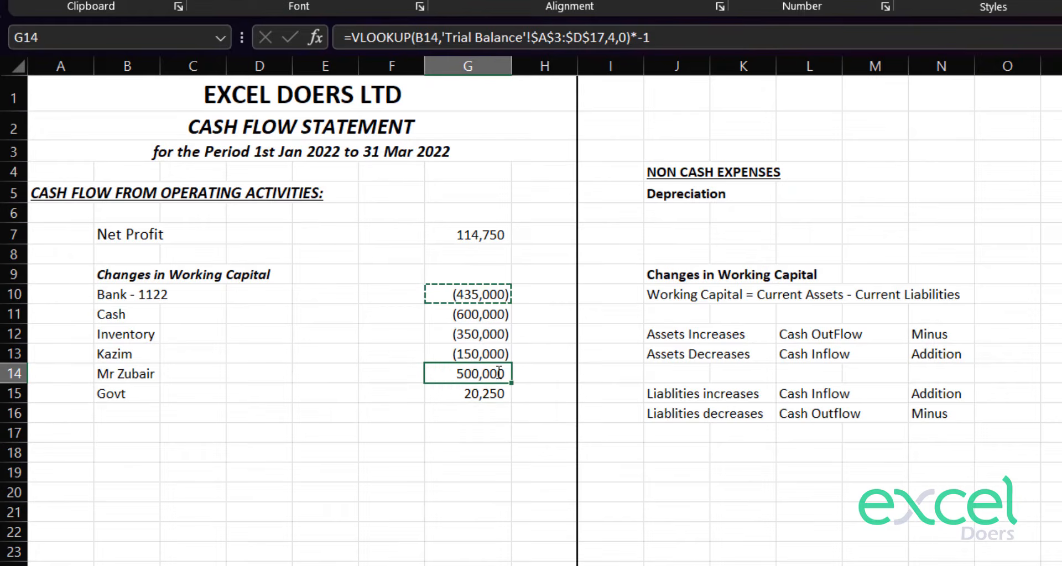
{"action": "double_click", "coordinate": [499, 374]}
{"action": "key", "text": "Return"}
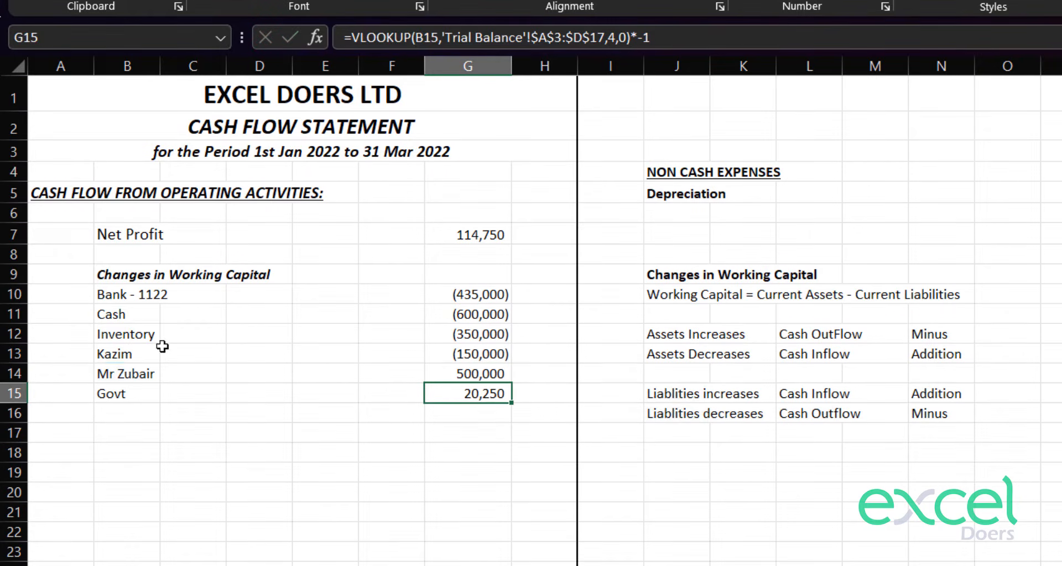
- Move the account names from B10:B15 to D10:D15
{"action": "left_click_drag", "start_coordinate": [126, 297], "coordinate": [143, 402]}
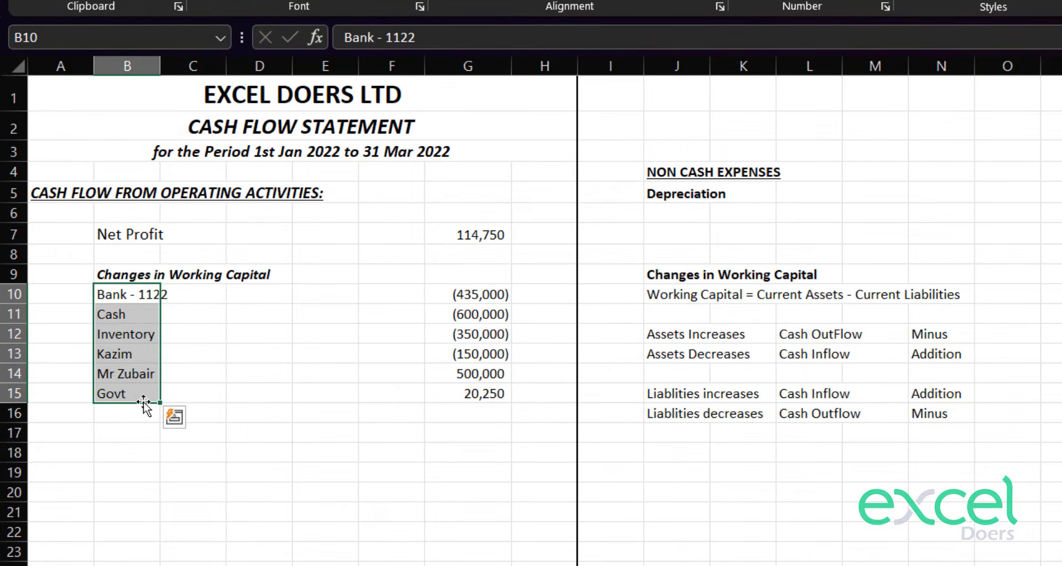
{"action": "key", "text": "ctrl+x"}
{"action": "key", "text": "Right"}
{"action": "key", "text": "Right"}
{"action": "key", "text": "ctrl+v"}
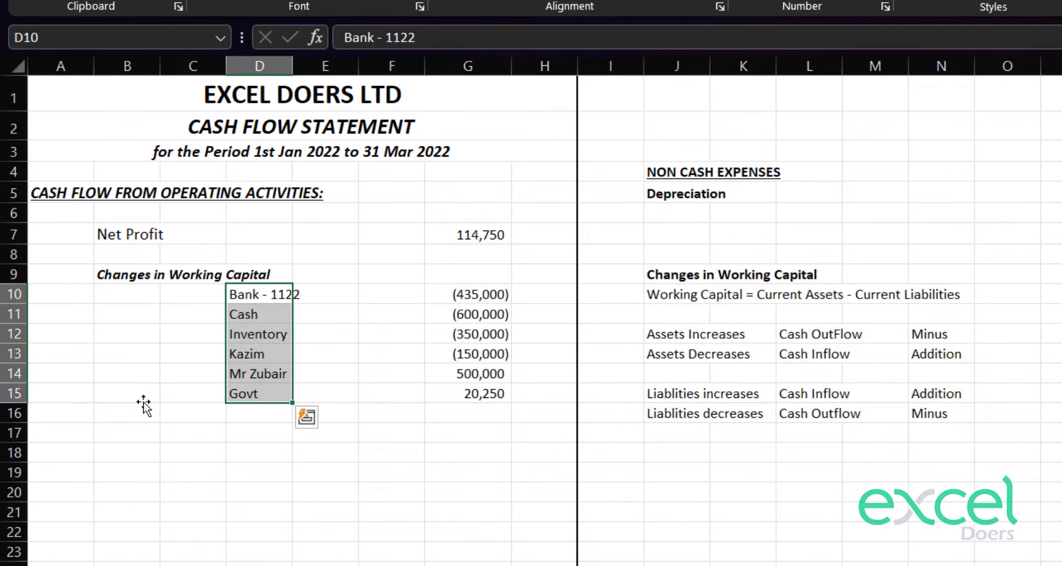
{"action": "key", "text": "Left"}
{"action": "key", "text": "Left"}
{"action": "type", "text": "Chan"}
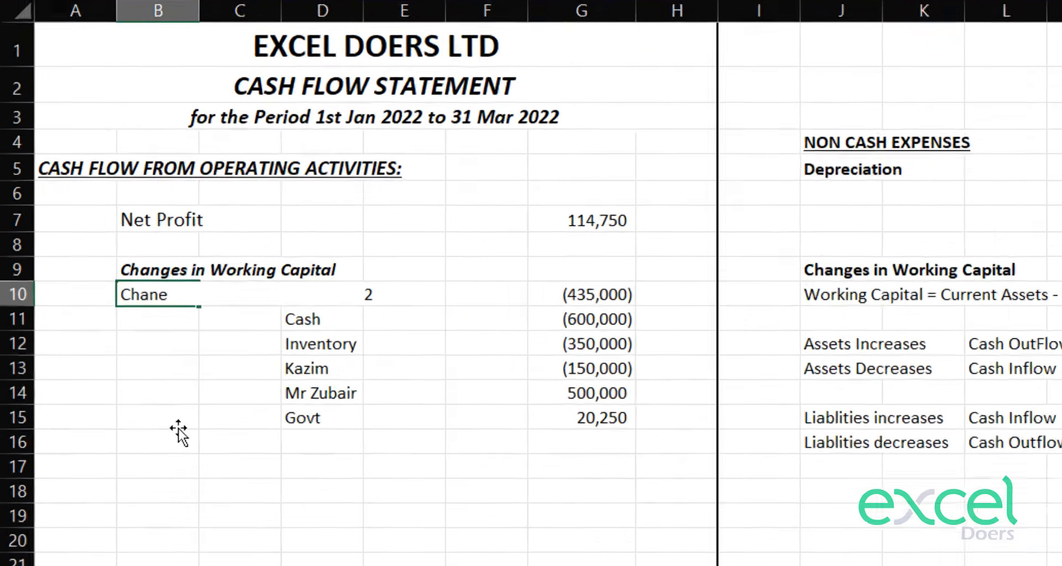
{"action": "type", "text": "ges in"}
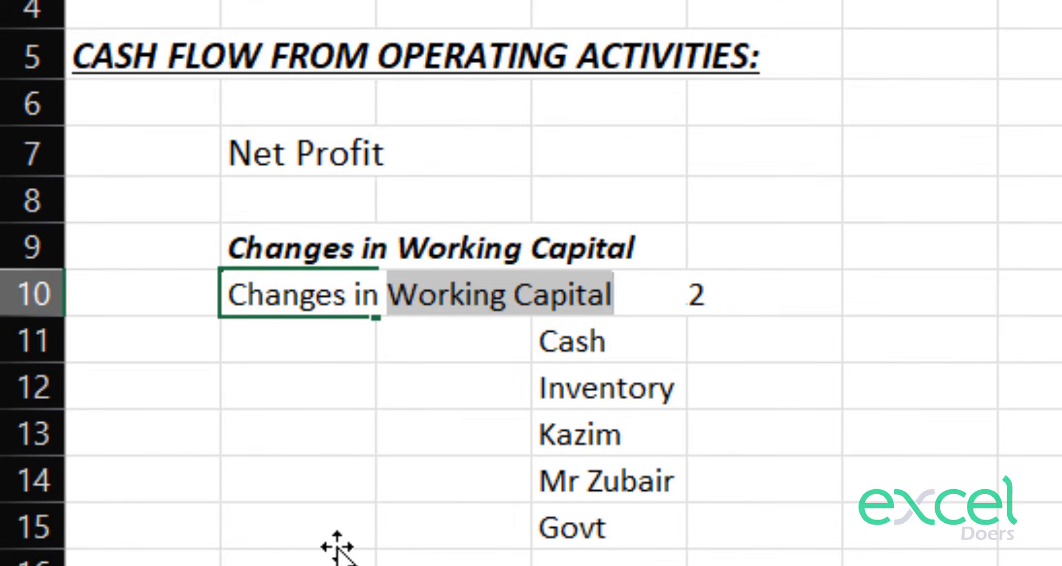
{"action": "key", "text": "Escape"}
{"action": "type", "text": "="}
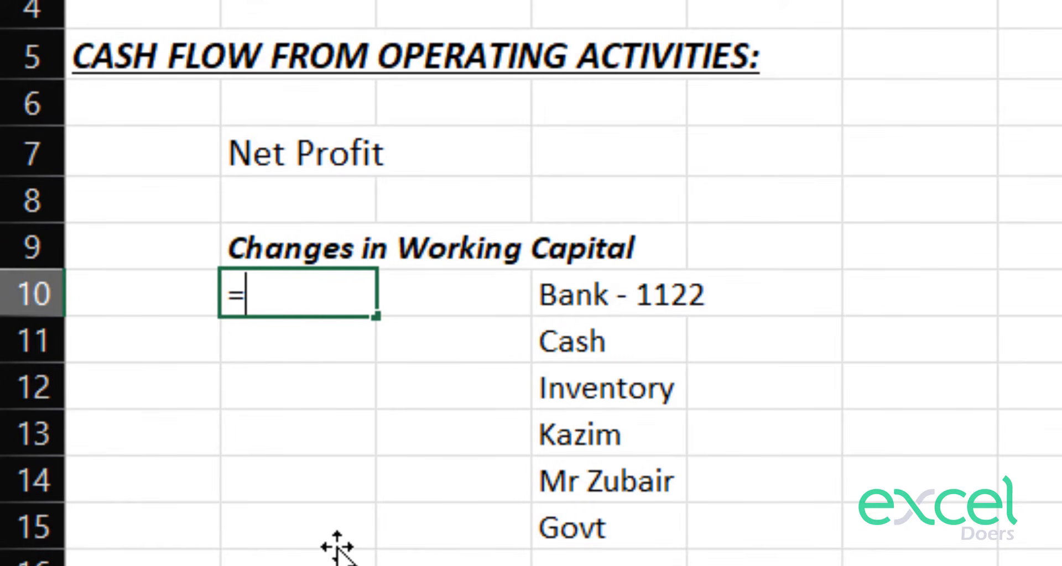
{"action": "type", "text": "chan"}
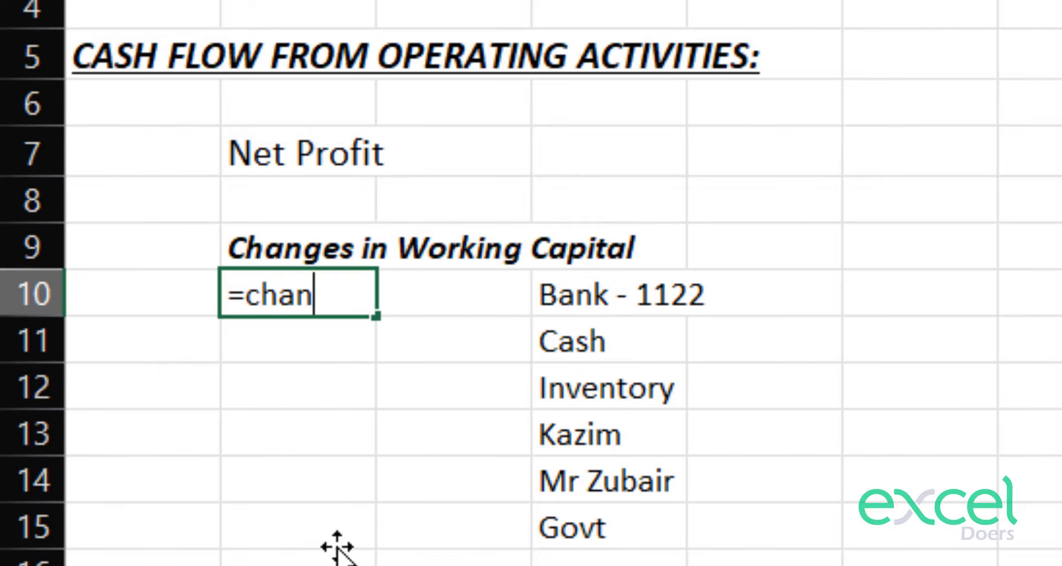
{"action": "type", "text": "ges i"}
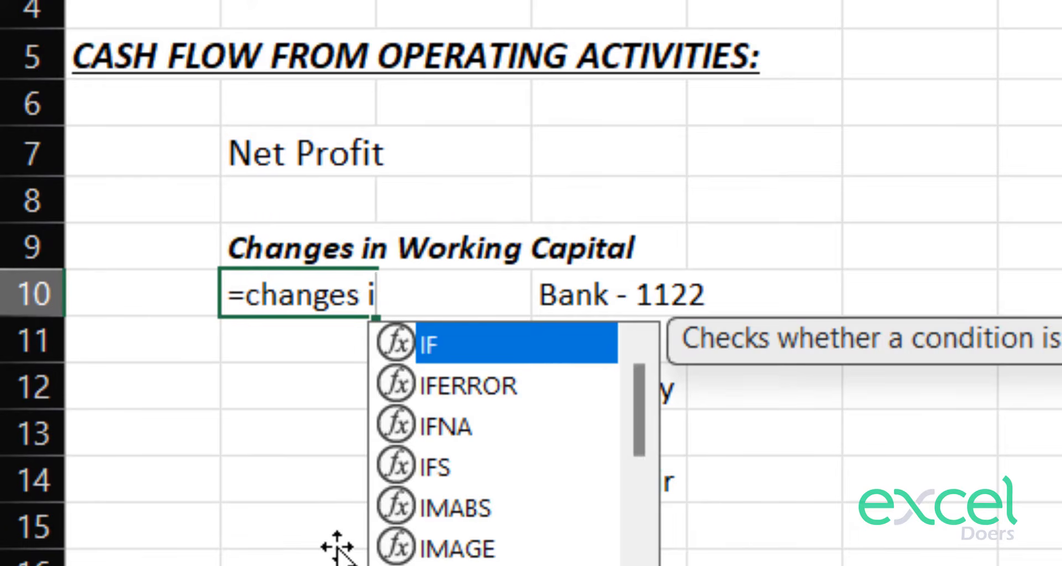
{"action": "type", "text": "="}
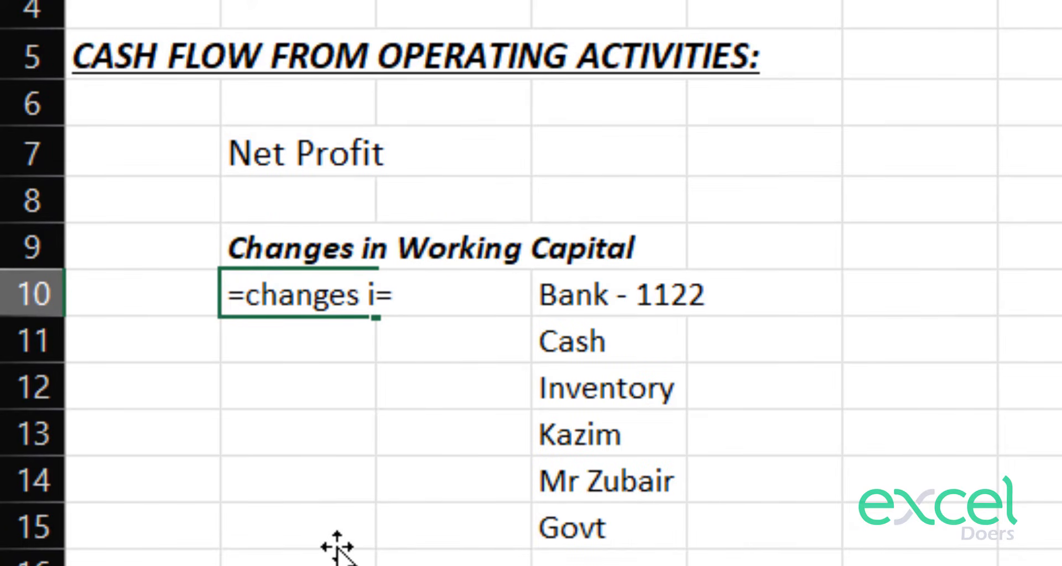
{"action": "key", "text": "Escape"}
- Enter the formula ="Changes in " & D10 in B10 to build the bank line's label
{"action": "type", "text": "=\""}
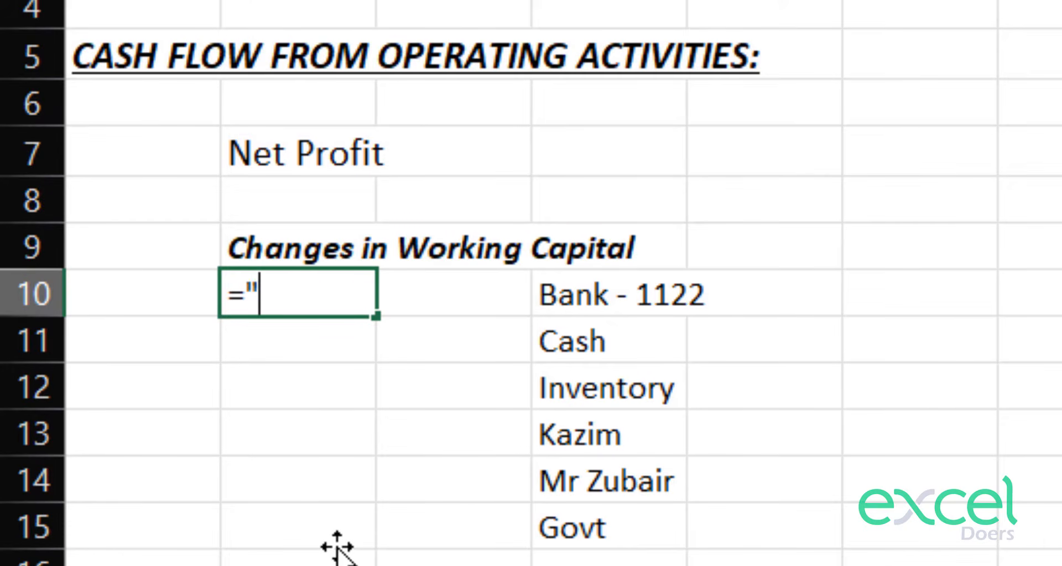
{"action": "type", "text": "Changes in "}
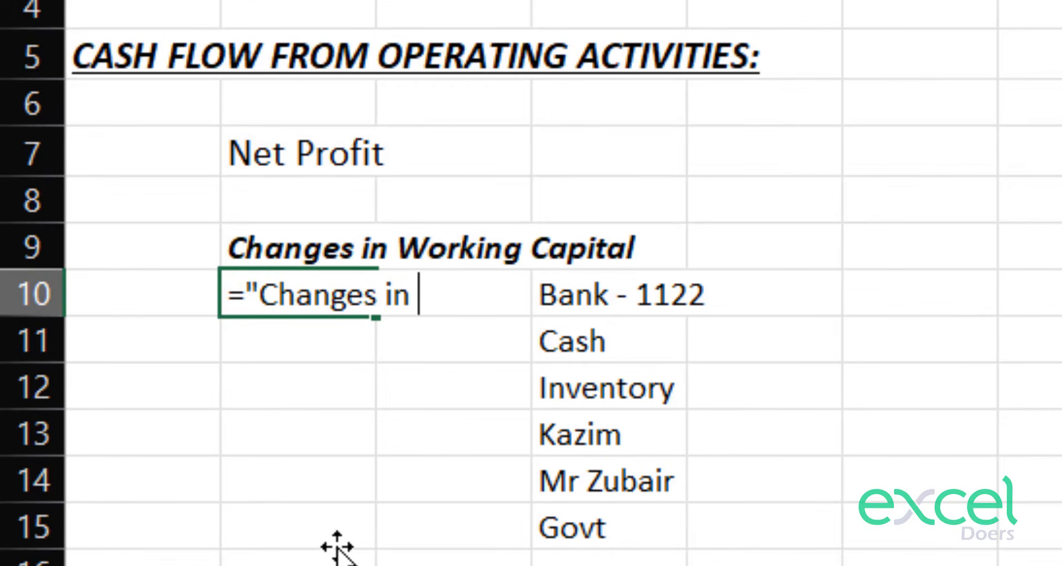
{"action": "type", "text": "\" &"}
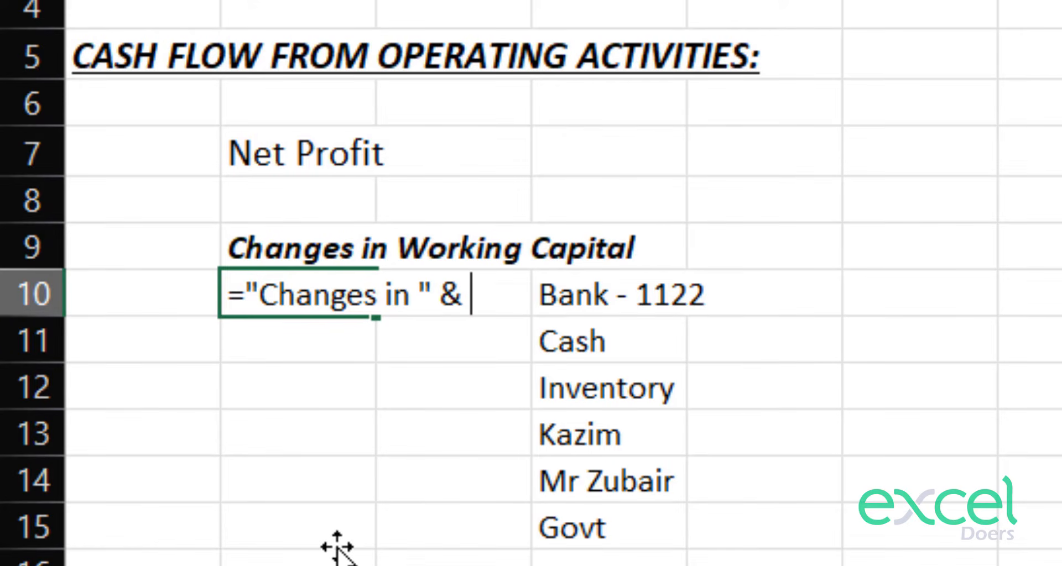
{"action": "key", "text": "Right"}
{"action": "key", "text": "Right"}
{"action": "key", "text": "Return"}
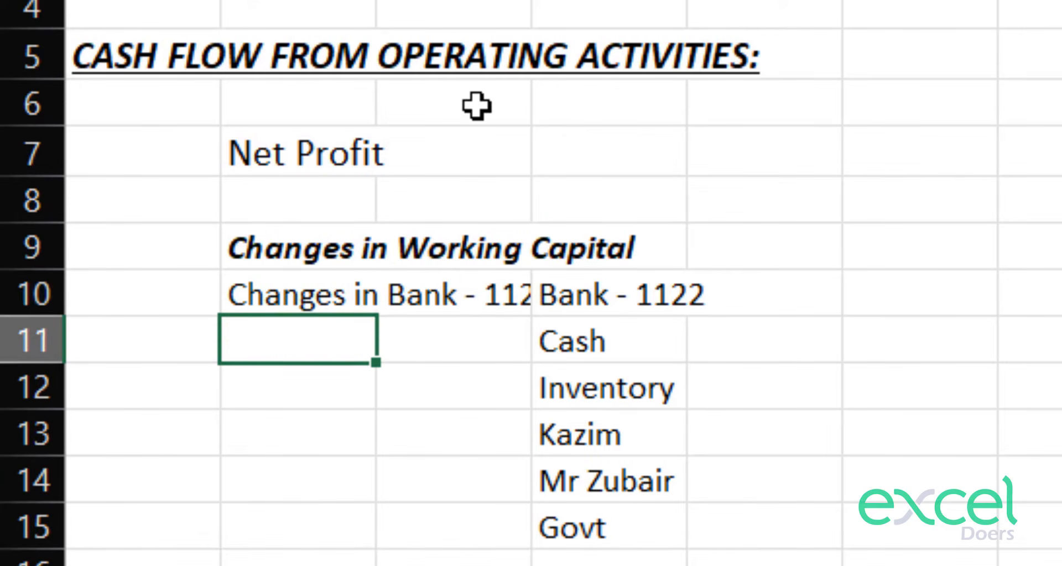
- Copy the label formula from B10 down through B15
{"action": "key", "text": "Up"}
{"action": "key", "text": "ctrl+c"}
{"action": "key", "text": "shift+Down"}
{"action": "key", "text": "shift+Down"}
{"action": "key", "text": "shift+Down"}
{"action": "key", "text": "shift+Down"}
{"action": "key", "text": "shift+Down"}
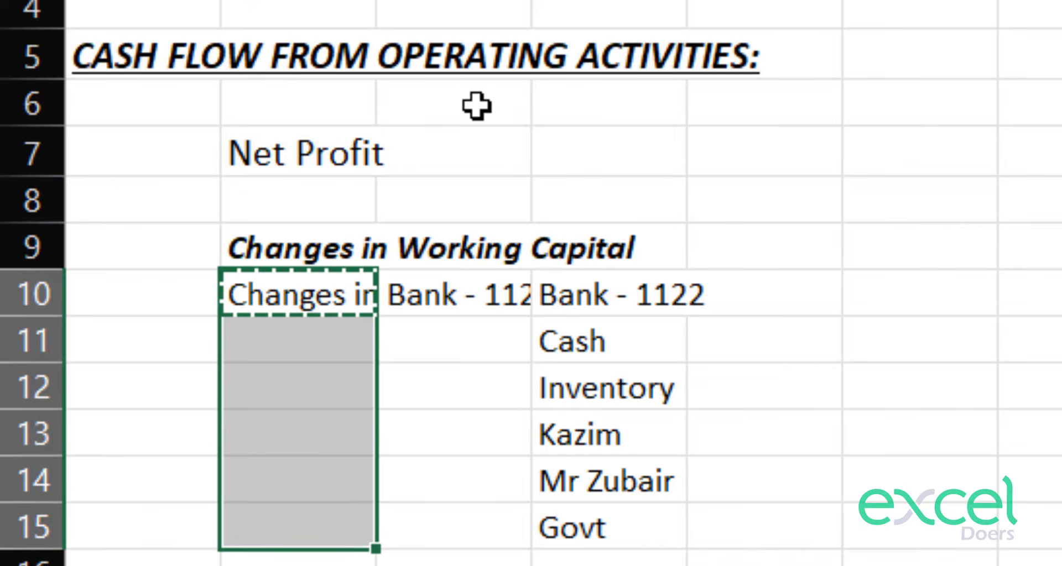
{"action": "key", "text": "ctrl+v"}
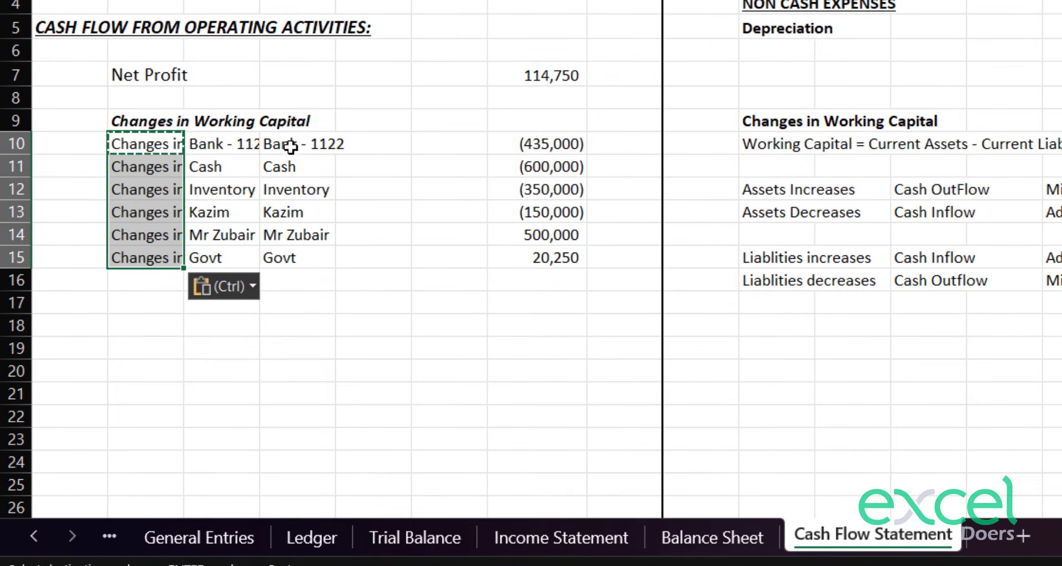
- Inspect the amounts in column G and the cell references in the G10 lookup formula
{"action": "left_click_drag", "start_coordinate": [499, 250], "coordinate": [515, 402]}
{"action": "left_click", "coordinate": [913, 252]}
{"action": "double_click", "coordinate": [533, 148]}
{"action": "key", "text": "Return"}
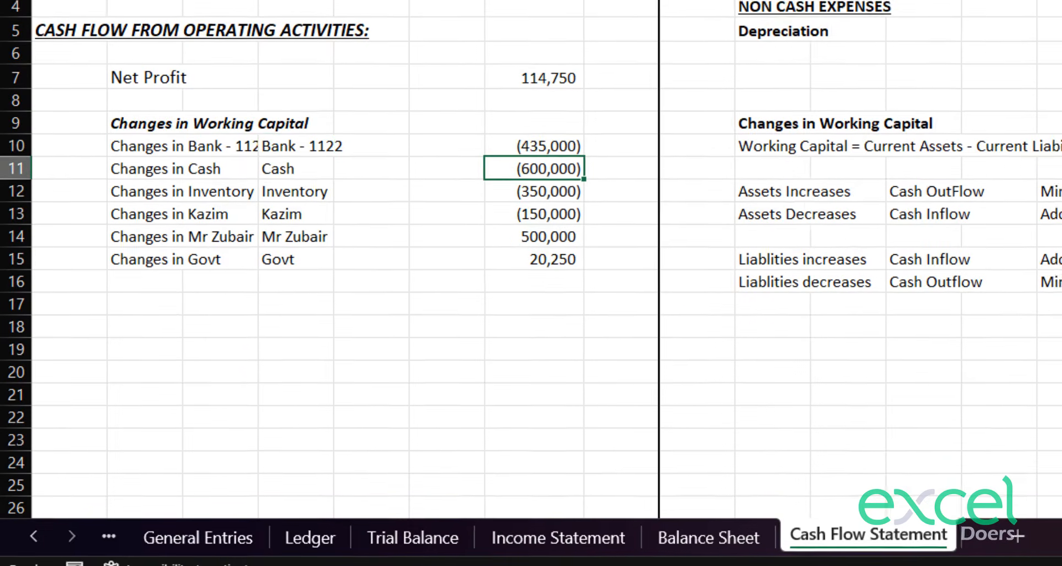
- Hide column D holding the account names and widen column B to fit the labels
{"action": "right_click", "coordinate": [230, 6]}
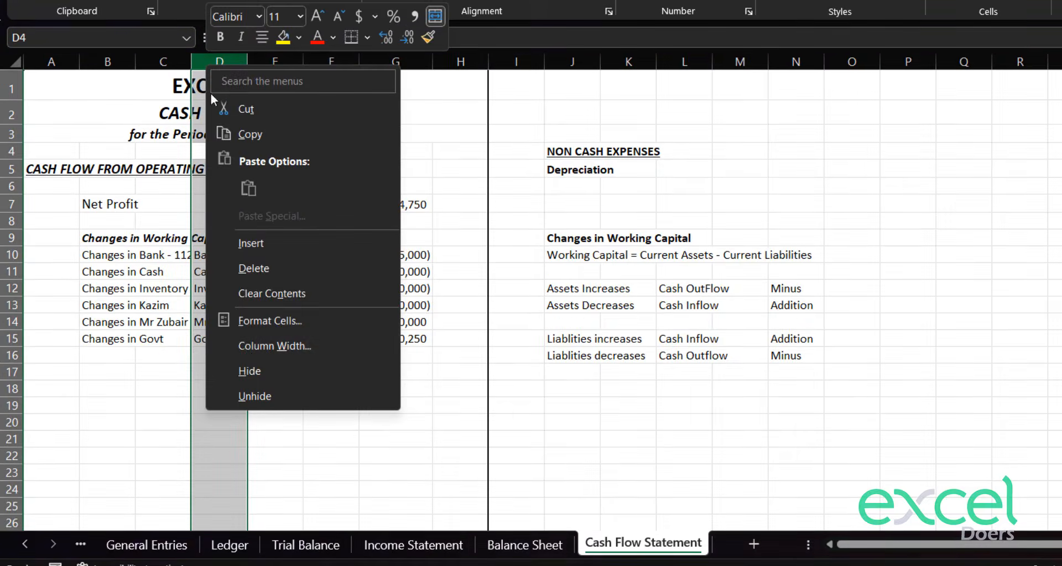
{"action": "left_click", "coordinate": [249, 371]}
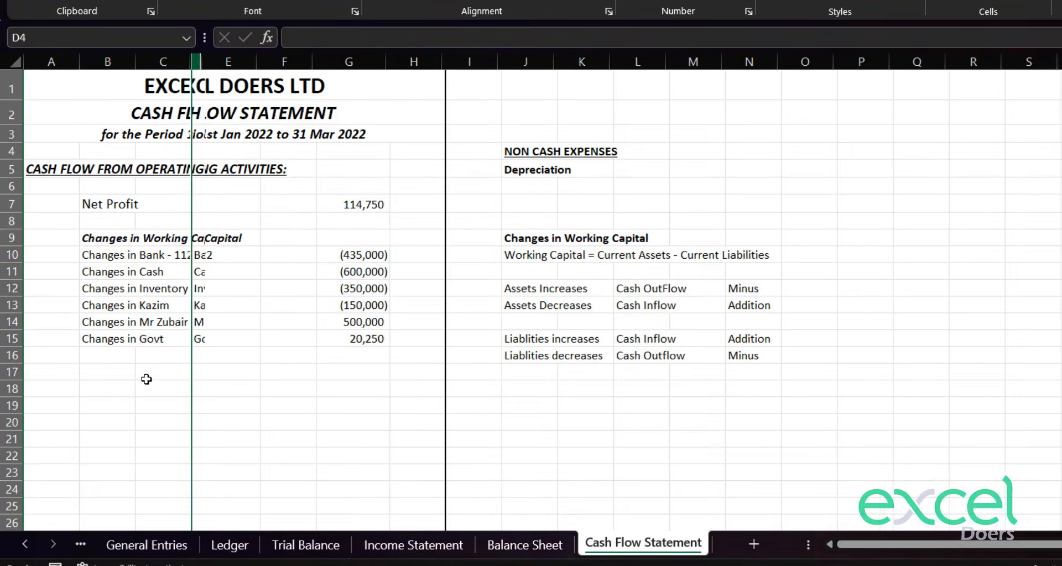
{"action": "left_click", "coordinate": [149, 373]}
{"action": "left_click_drag", "start_coordinate": [132, 62], "coordinate": [186, 61]}
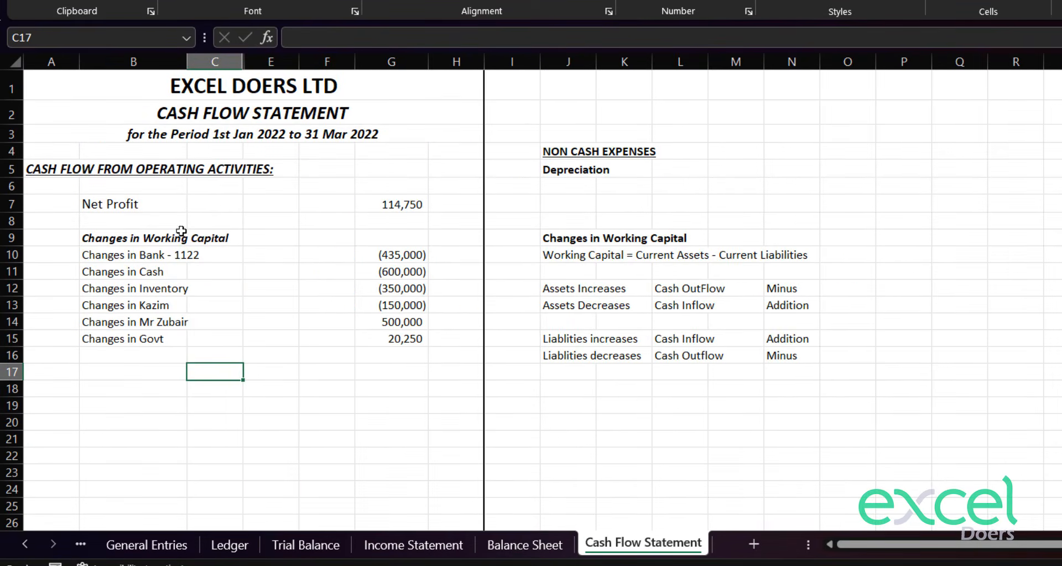
- Indent the working capital labels in B10:B15 by one level
{"action": "key", "text": "Up"}
{"action": "key", "text": "Up"}
{"action": "key", "text": "Up"}
{"action": "left_click_drag", "start_coordinate": [117, 259], "coordinate": [133, 340]}
{"action": "left_click", "coordinate": [473, 0]}
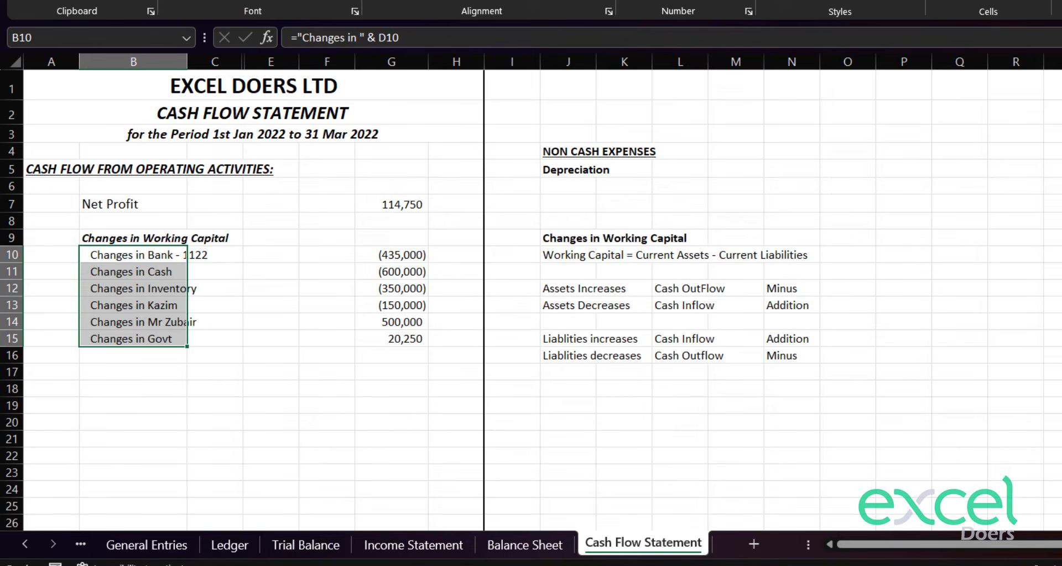
{"action": "left_click", "coordinate": [268, 377]}
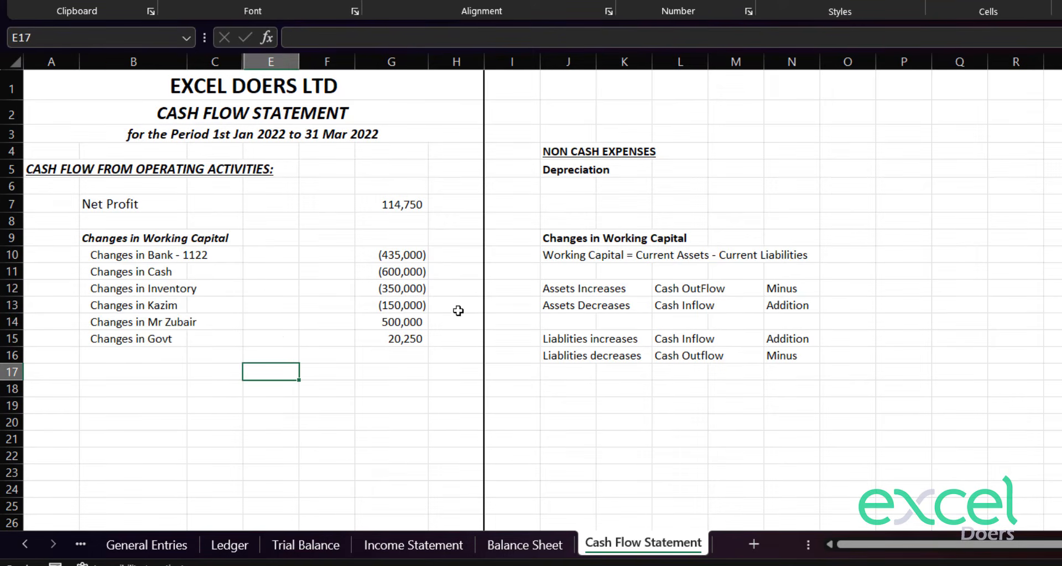
- Move the net profit amount from G7 to H7
{"action": "left_click", "coordinate": [388, 203]}
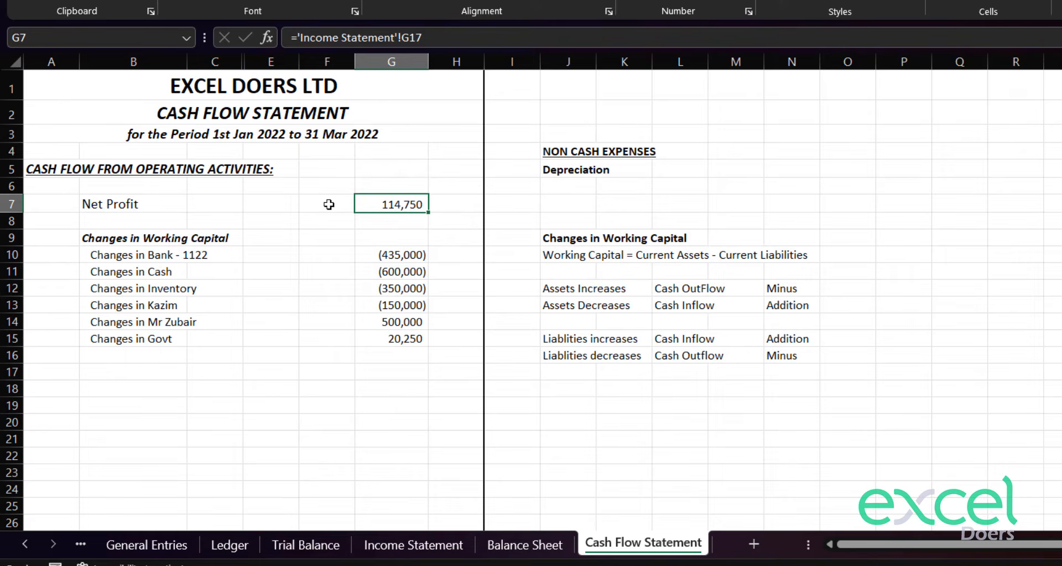
{"action": "key", "text": "ctrl+x"}
{"action": "key", "text": "Right"}
{"action": "key", "text": "ctrl+v"}
- Total the working capital changes in H16 with =SUM(G10:G15)
{"action": "key", "text": "Down"}
{"action": "key", "text": "Down"}
{"action": "key", "text": "Down"}
{"action": "key", "text": "Down"}
{"action": "key", "text": "Down"}
{"action": "key", "text": "Down"}
{"action": "key", "text": "Down"}
{"action": "key", "text": "Down"}
{"action": "key", "text": "Down"}
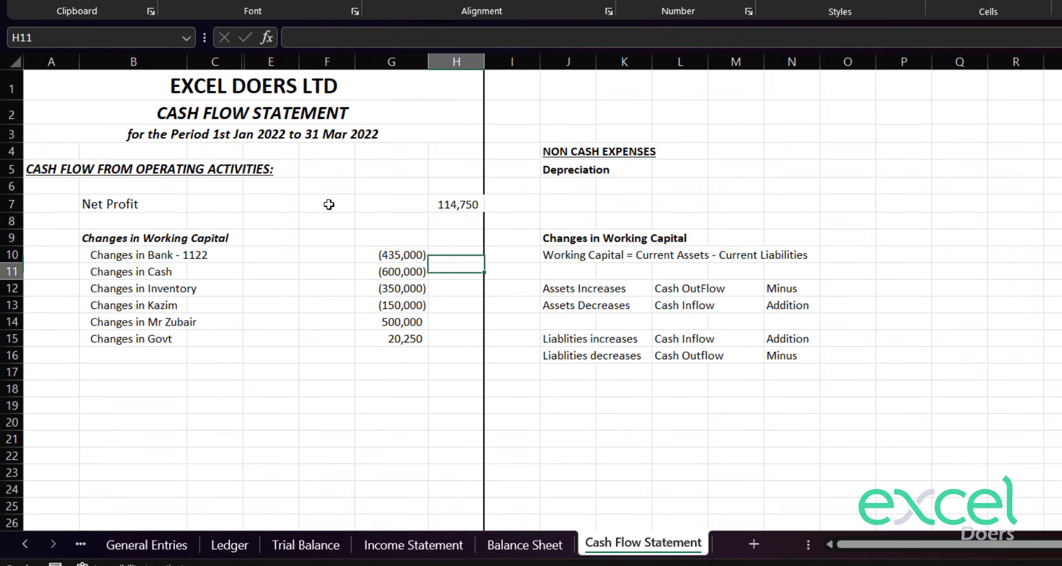
{"action": "type", "text": "=s"}
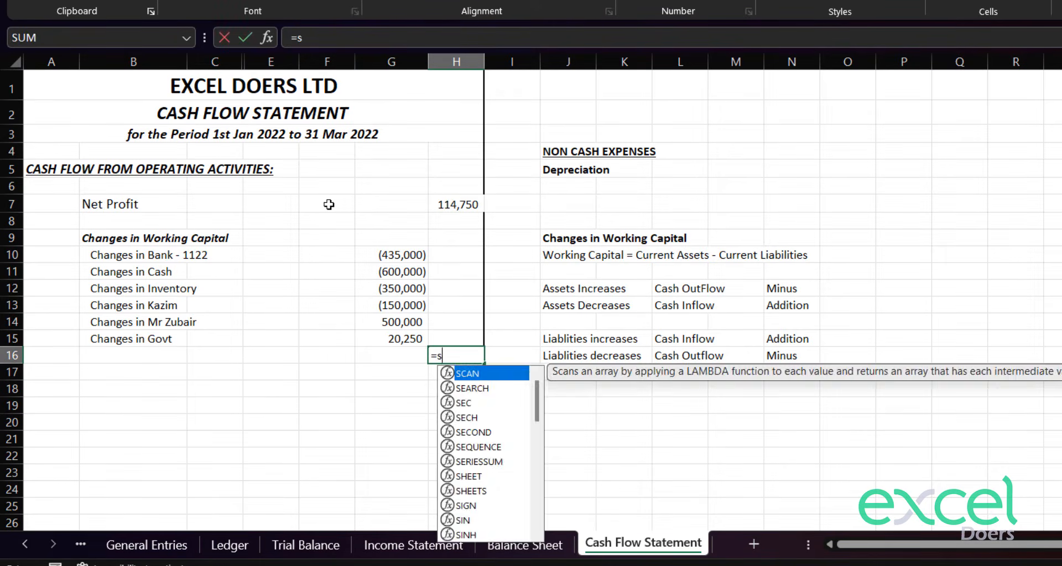
{"action": "type", "text": "um("}
{"action": "key", "text": "Up"}
{"action": "key", "text": "Left"}
{"action": "key", "text": "shift+Up"}
{"action": "key", "text": "shift+Up"}
{"action": "key", "text": "shift+Up"}
{"action": "key", "text": "shift+Up"}
{"action": "key", "text": "shift+Up"}
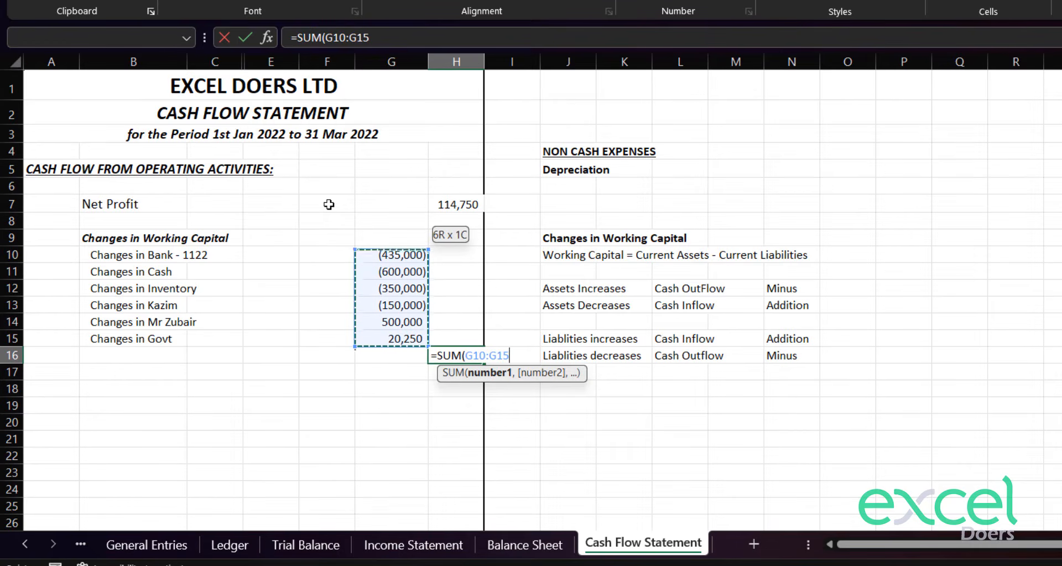
{"action": "key", "text": "Return"}
{"action": "key", "text": "Up"}
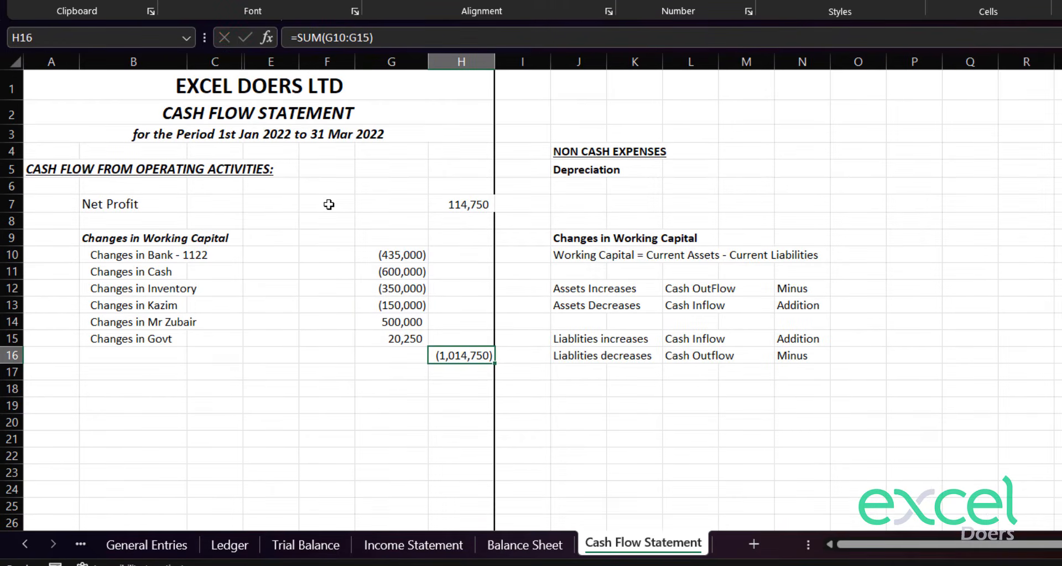
{"action": "left_click", "coordinate": [145, 351]}
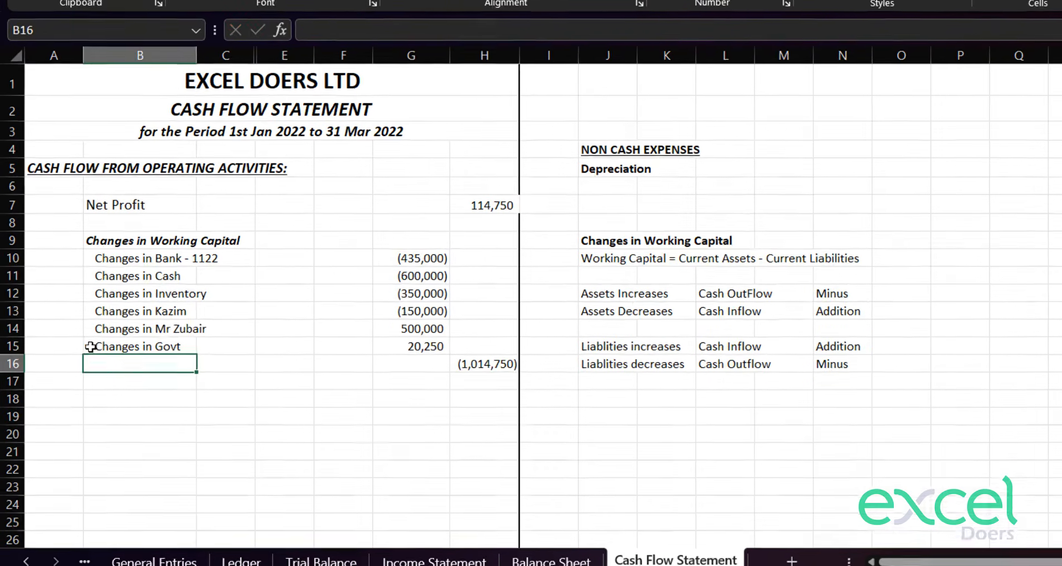
{"action": "key", "text": "Down"}
{"action": "key", "text": "Right"}
{"action": "key", "text": "Right"}
{"action": "key", "text": "Right"}
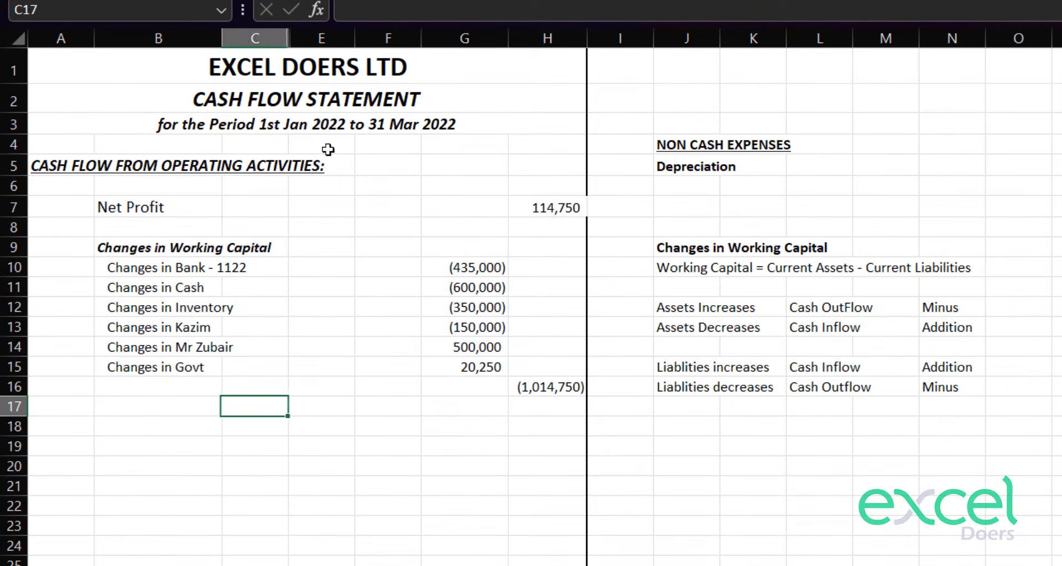
- Reapply the outside border around the cash flow statement range A1:H31
{"action": "left_click_drag", "start_coordinate": [555, 57], "coordinate": [387, 476]}
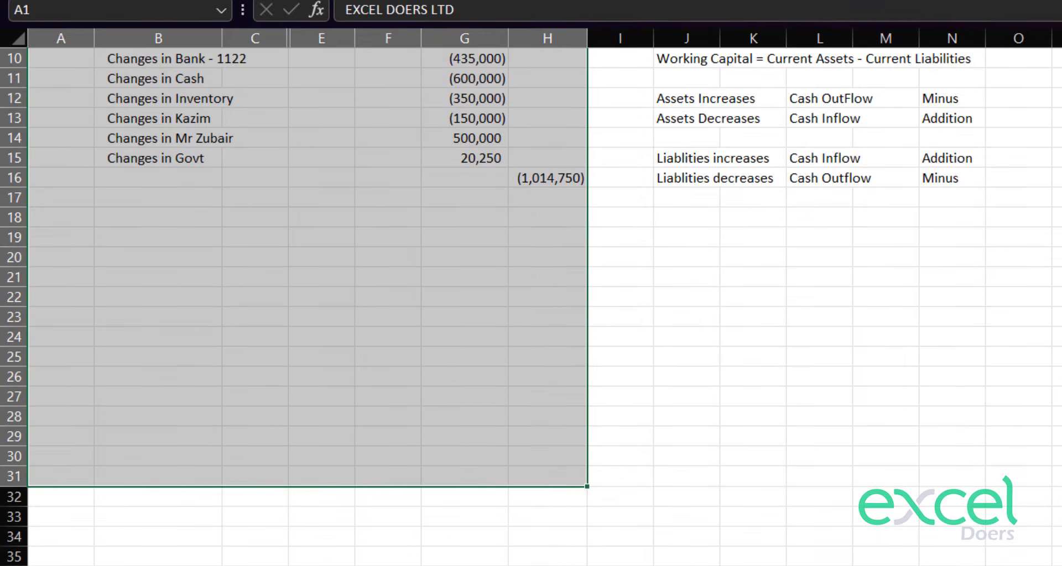
{"action": "scroll", "coordinate": [353, 286], "scroll_direction": "up", "scroll_amount": 3}
{"action": "left_click", "coordinate": [351, 287]}
{"action": "left_click", "coordinate": [361, 401]}
- Label the total row in B16 as "Net Changes in Working Capital" and make the label bold and italic
{"action": "left_click", "coordinate": [190, 385]}
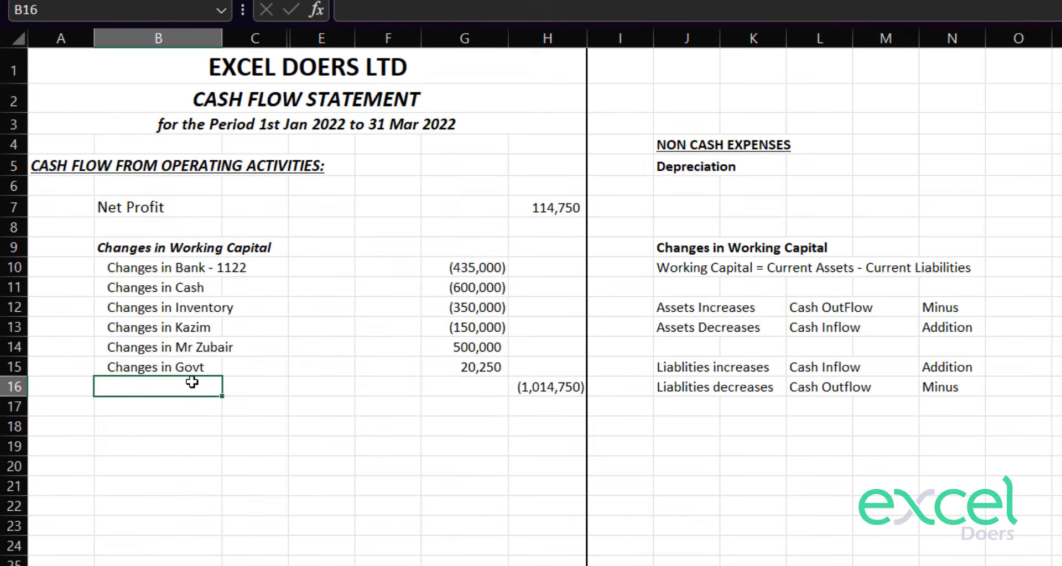
{"action": "type", "text": "Net"}
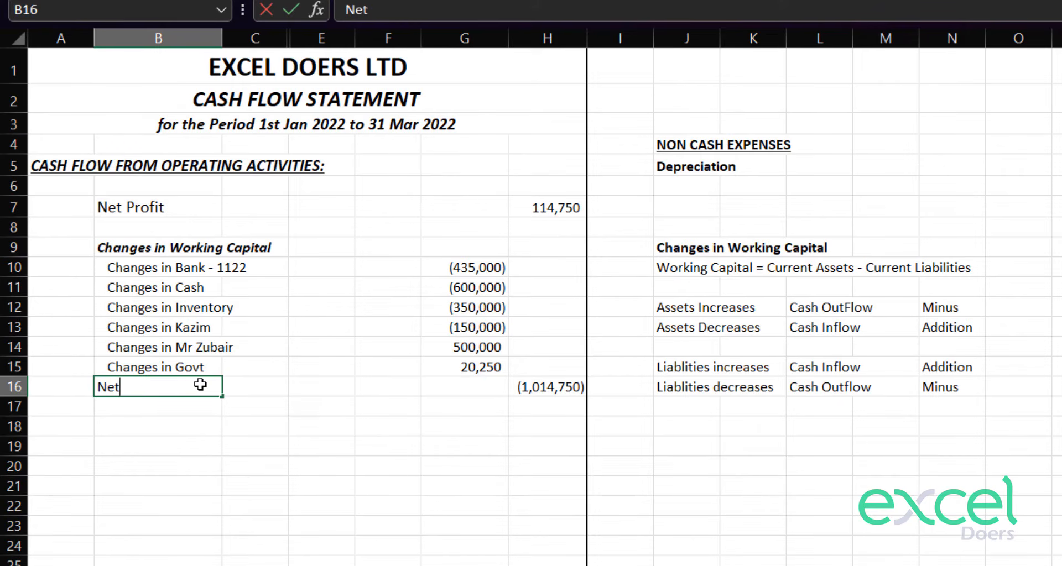
{"action": "type", "text": " Changes in Wor"}
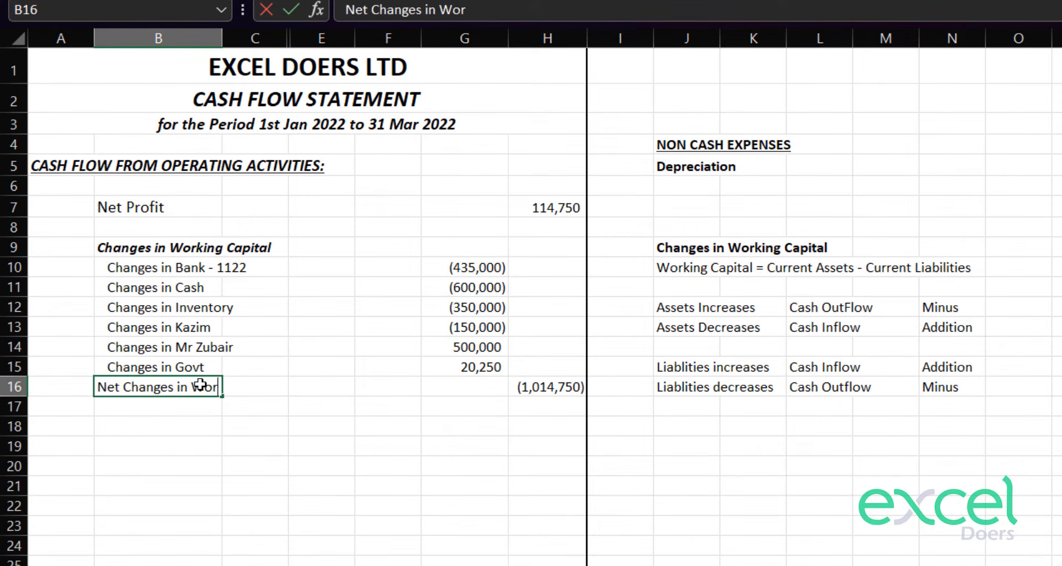
{"action": "type", "text": "king Capital"}
{"action": "key", "text": "Return"}
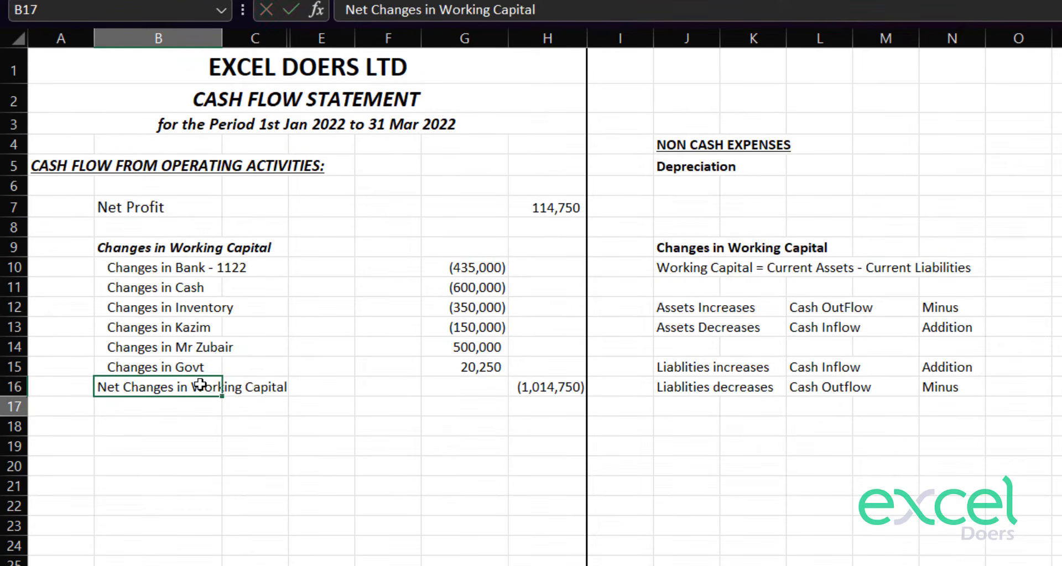
{"action": "key", "text": "Up"}
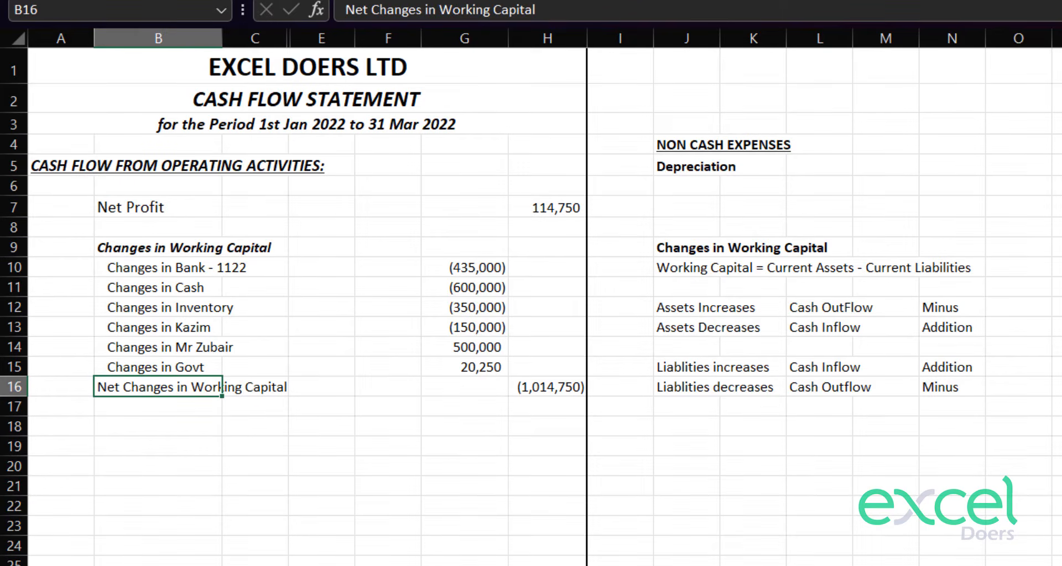
{"action": "key", "text": "ctrl+b"}
{"action": "key", "text": "ctrl+i"}
{"action": "key", "text": "Down"}
{"action": "key", "text": "Down"}
{"action": "key", "text": "Down"}
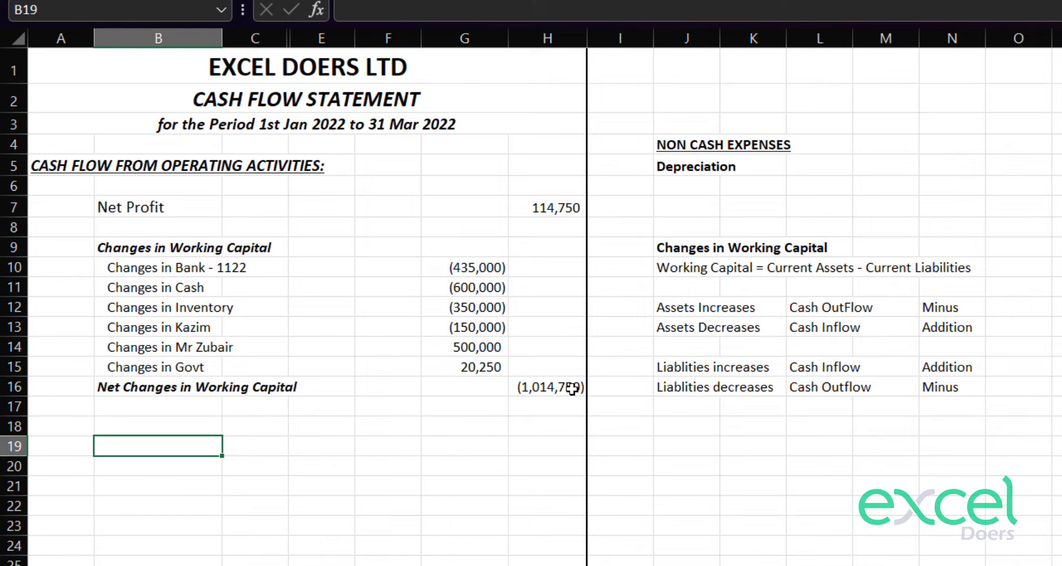
- Review the net profit, the working capital total and the cash line in row 11 of the statement
{"action": "left_click_drag", "start_coordinate": [572, 389], "coordinate": [147, 370]}
{"action": "left_click", "coordinate": [145, 407]}
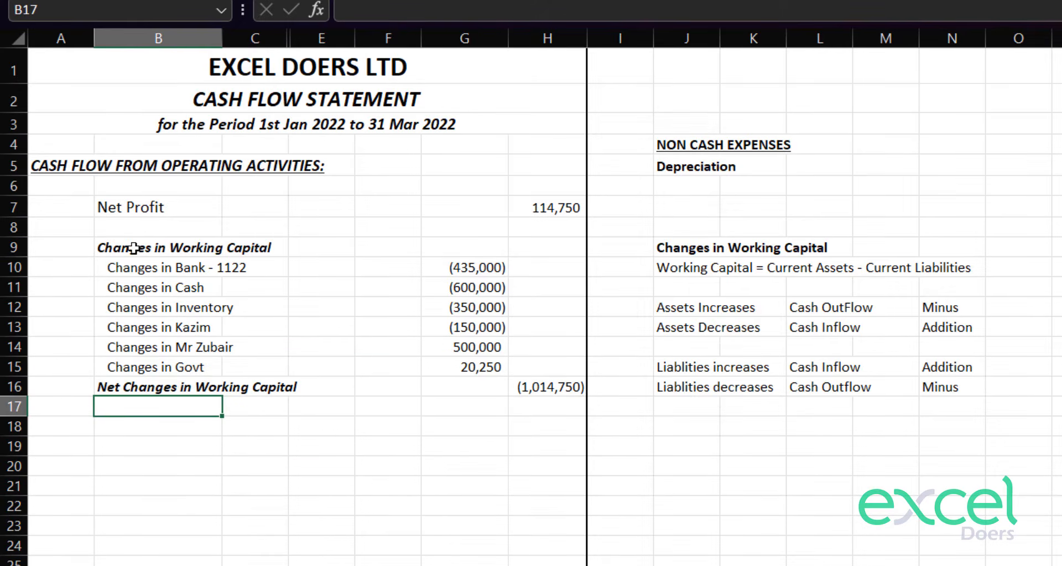
{"action": "left_click", "coordinate": [133, 248]}
{"action": "left_click", "coordinate": [307, 346]}
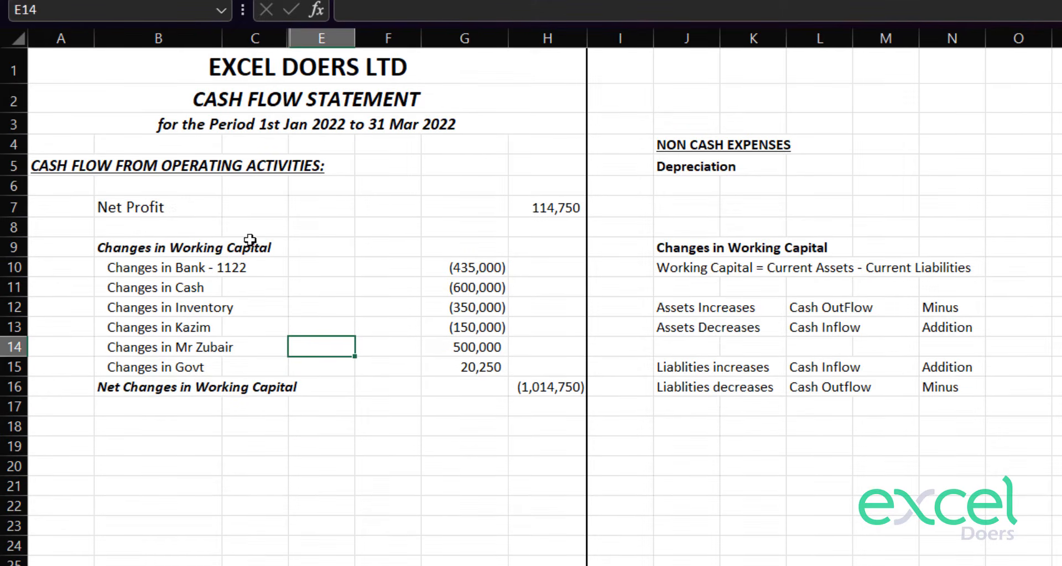
{"action": "left_click", "coordinate": [323, 427]}
{"action": "left_click_drag", "start_coordinate": [553, 208], "coordinate": [575, 389]}
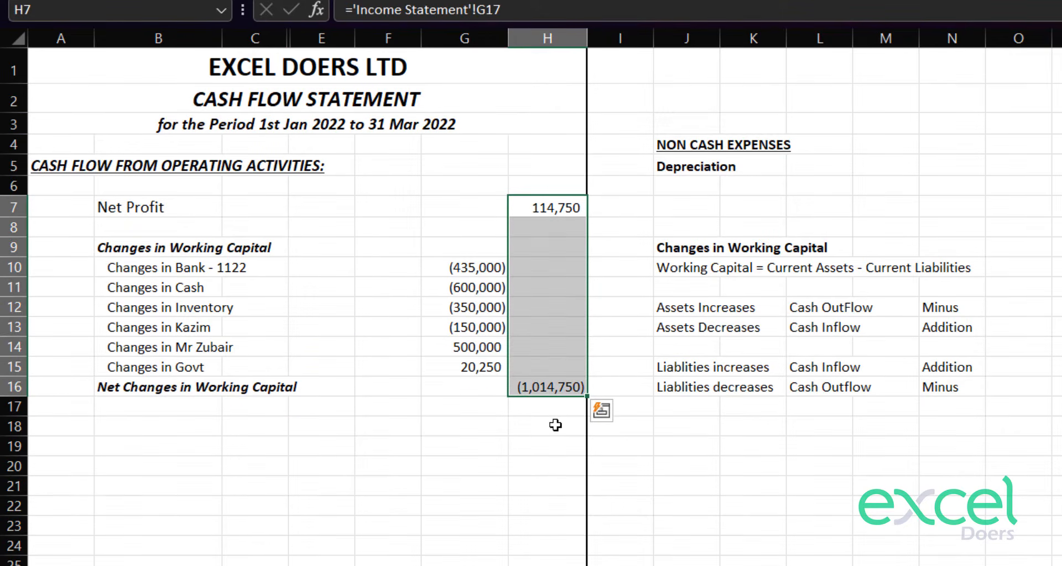
{"action": "left_click", "coordinate": [556, 425]}
{"action": "left_click", "coordinate": [477, 288]}
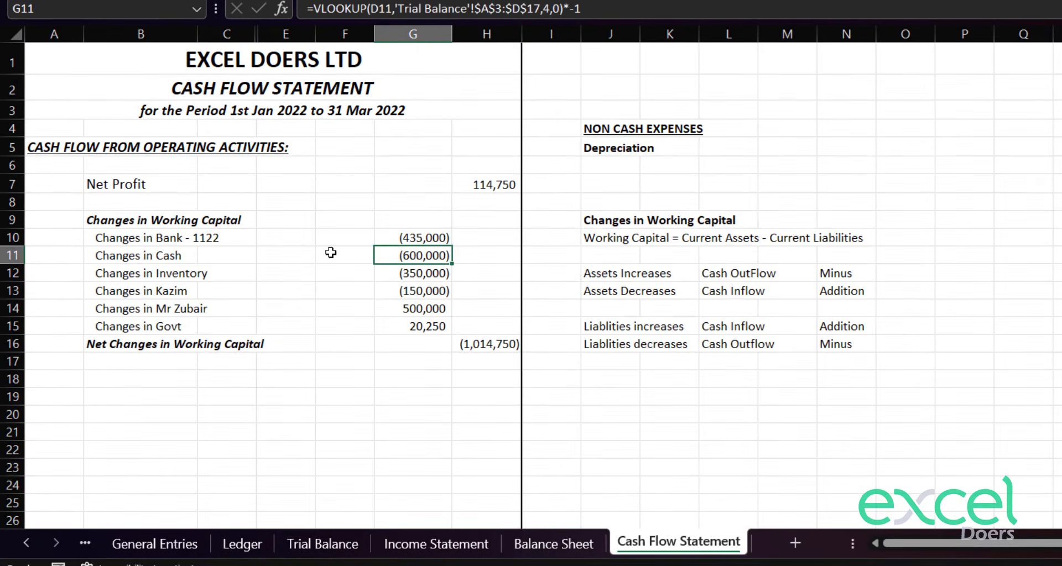
{"action": "left_click_drag", "start_coordinate": [387, 255], "coordinate": [147, 260]}
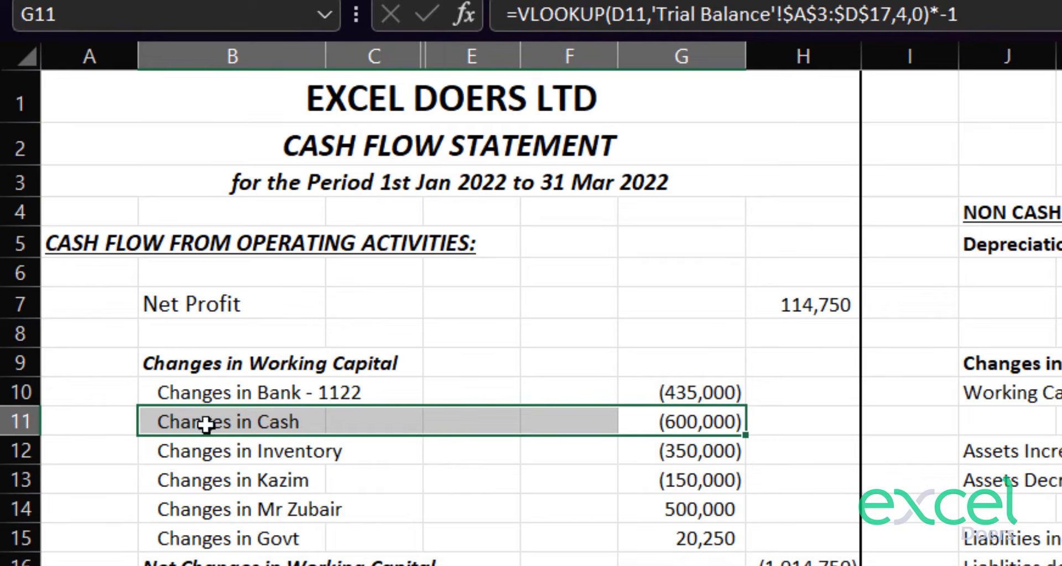
{"action": "left_click_drag", "start_coordinate": [209, 427], "coordinate": [692, 422]}
- Unhide column D holding the account names
{"action": "left_click_drag", "start_coordinate": [442, 55], "coordinate": [386, 58]}
{"action": "right_click", "coordinate": [386, 58]}
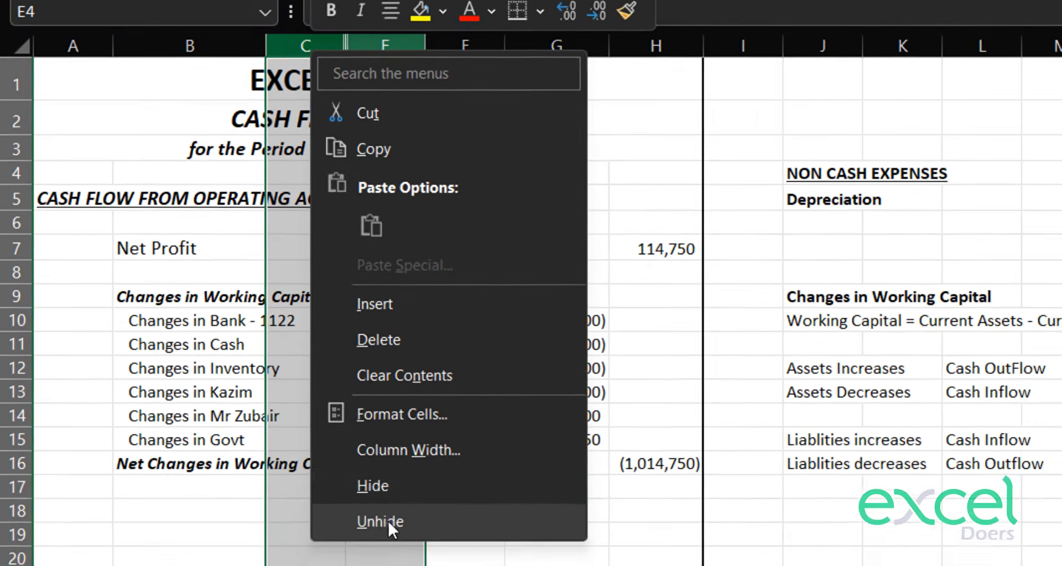
{"action": "left_click", "coordinate": [388, 522]}
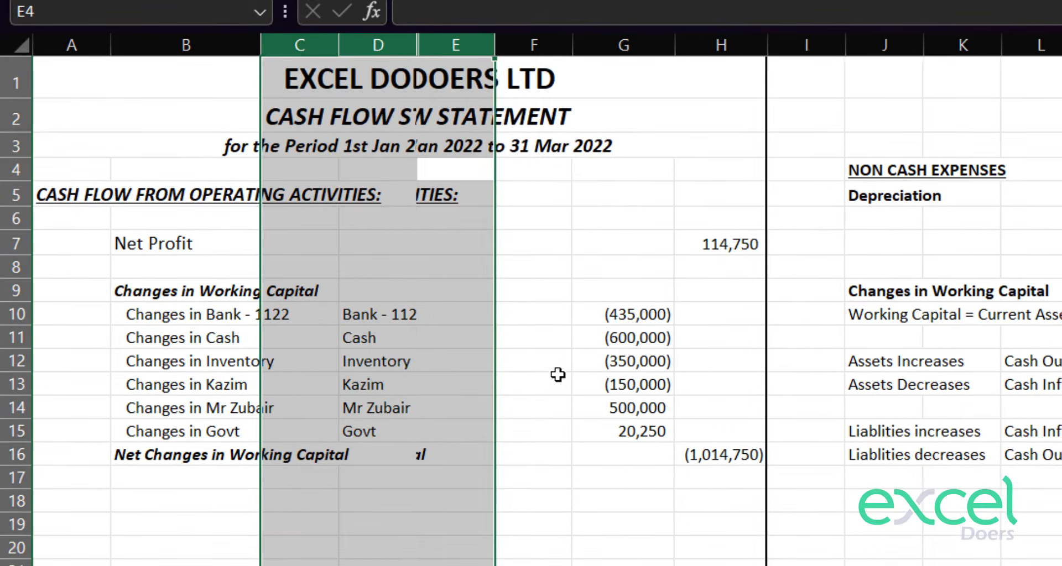
- Clear the "Changes in Cash" line in row 11, including its account name and amount
{"action": "left_click_drag", "start_coordinate": [642, 339], "coordinate": [216, 343]}
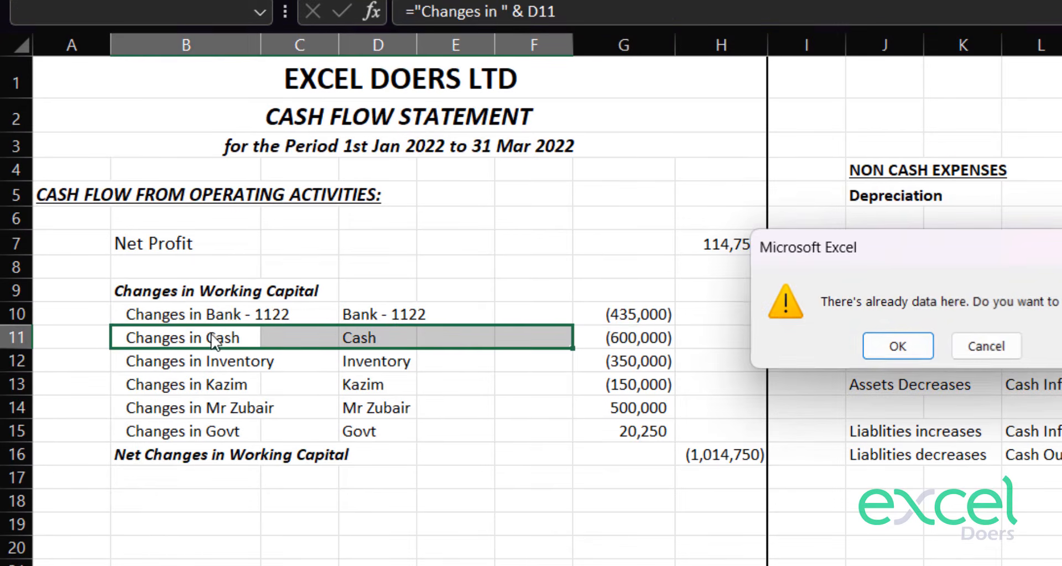
{"action": "left_click", "coordinate": [981, 350]}
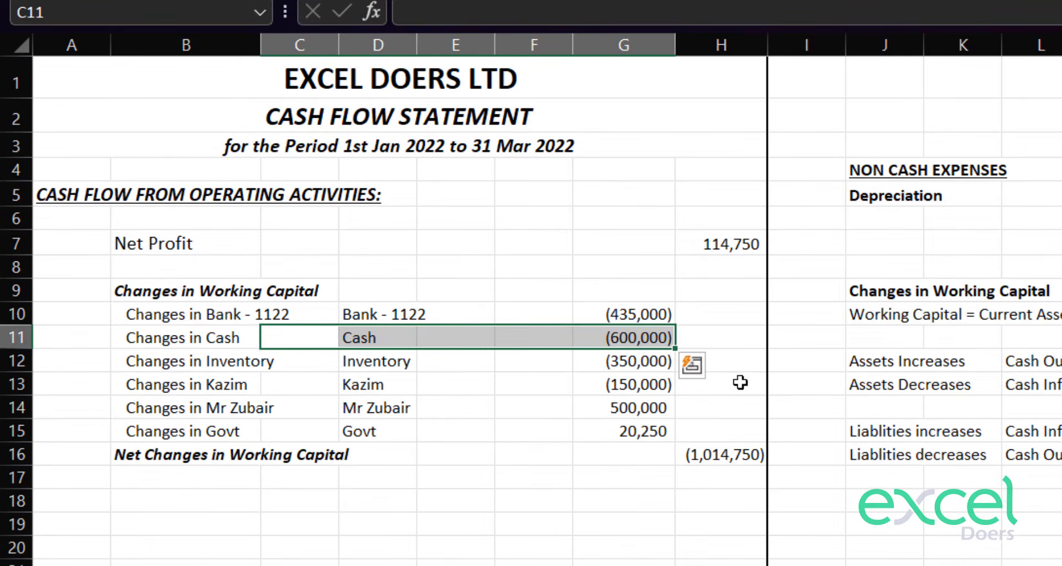
{"action": "left_click_drag", "start_coordinate": [633, 337], "coordinate": [239, 334]}
{"action": "key", "text": "Delete"}
- Move the inventory through Govt lines in B12:G15 up one row to start at B11
{"action": "left_click_drag", "start_coordinate": [643, 372], "coordinate": [194, 420]}
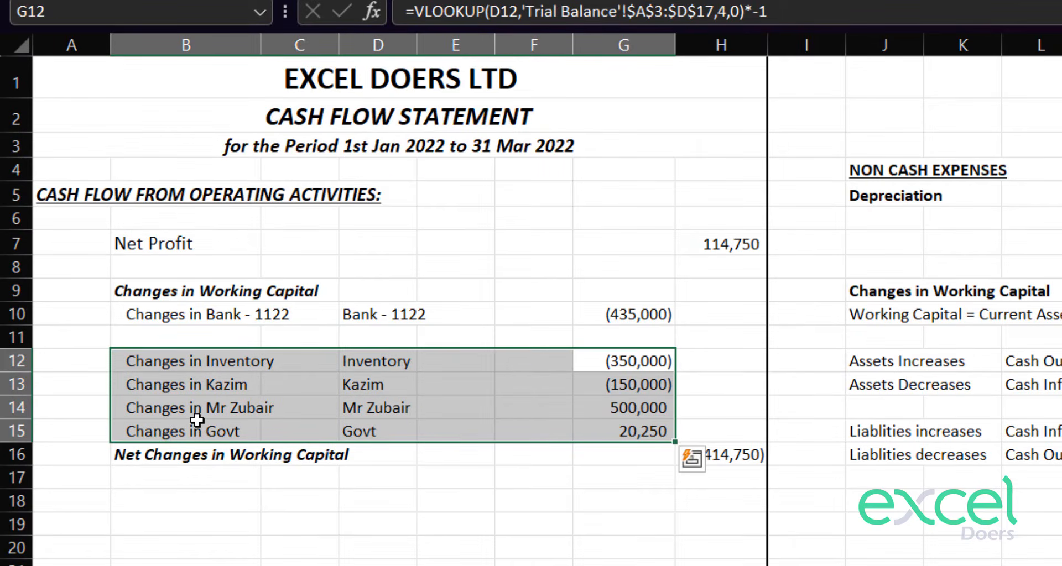
{"action": "key", "text": "ctrl+x"}
{"action": "key", "text": "Up"}
{"action": "key", "text": "Left"}
{"action": "key", "text": "Left"}
{"action": "key", "text": "Left"}
{"action": "key", "text": "Left"}
{"action": "key", "text": "Left"}
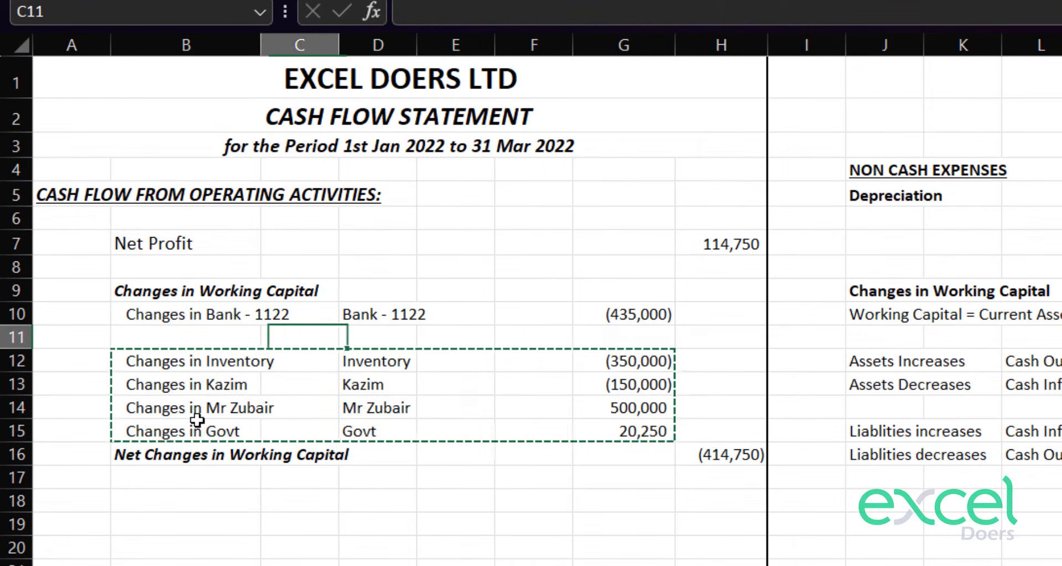
{"action": "key", "text": "ctrl+v"}
- Move the "Net Changes in Working Capital" label and total from row 16 up to row 15
{"action": "key", "text": "Down"}
{"action": "key", "text": "Down"}
{"action": "key", "text": "Down"}
{"action": "key", "text": "Down"}
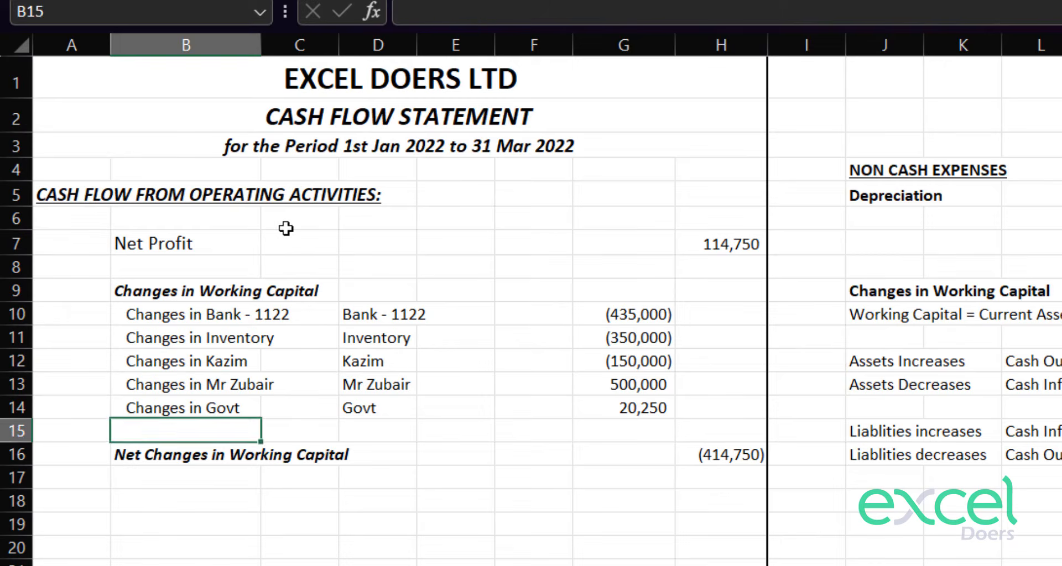
{"action": "key", "text": "shift+Right"}
{"action": "key", "text": "Down"}
{"action": "key", "text": "shift+Right"}
{"action": "key", "text": "shift+Right"}
{"action": "key", "text": "shift+Right"}
{"action": "key", "text": "shift+Right"}
{"action": "key", "text": "shift+Right"}
{"action": "key", "text": "shift+Right"}
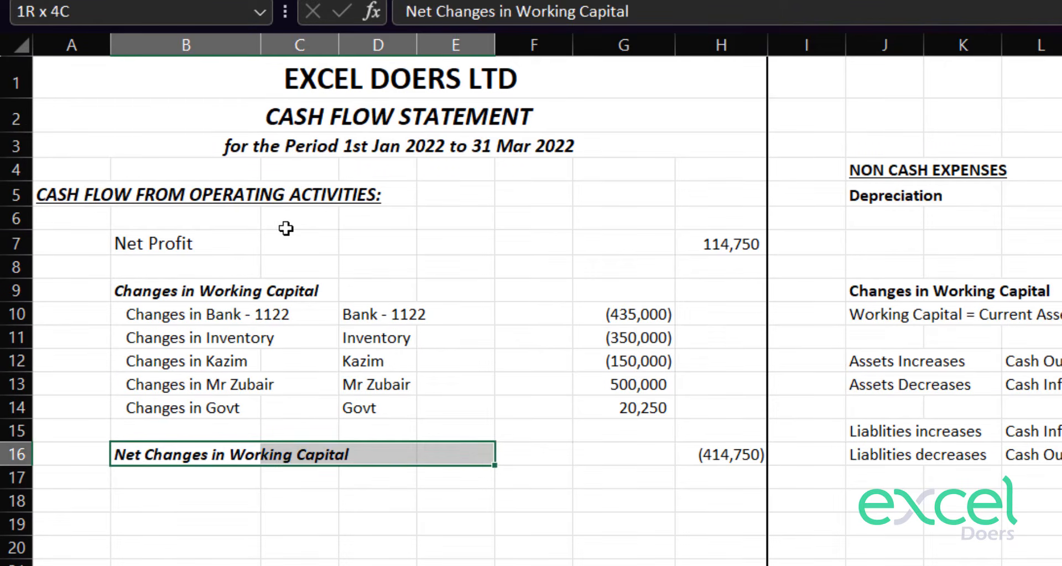
{"action": "key", "text": "ctrl+x"}
{"action": "key", "text": "Up"}
{"action": "key", "text": "ctrl+v"}
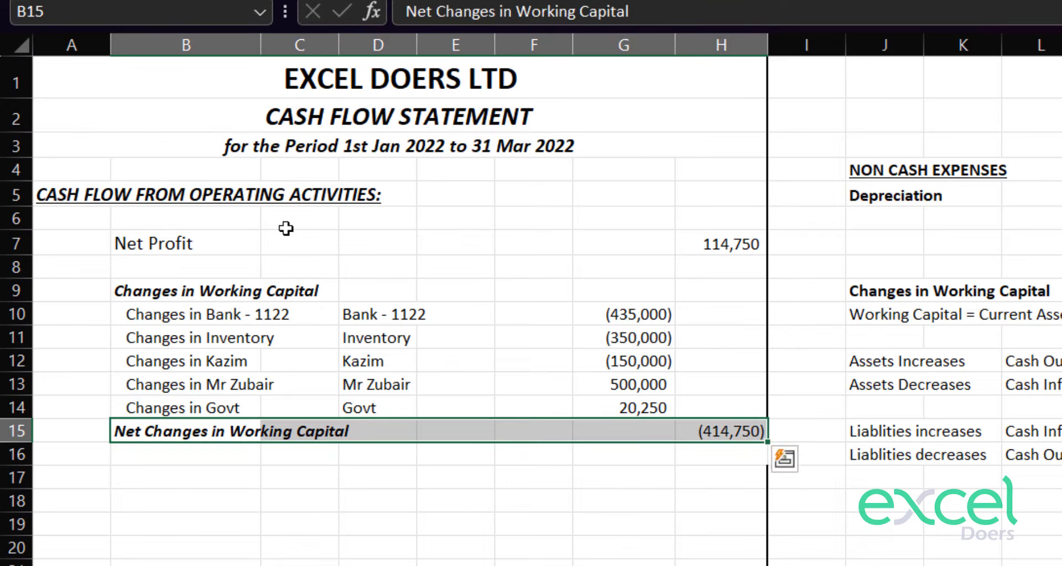
{"action": "key", "text": "Down"}
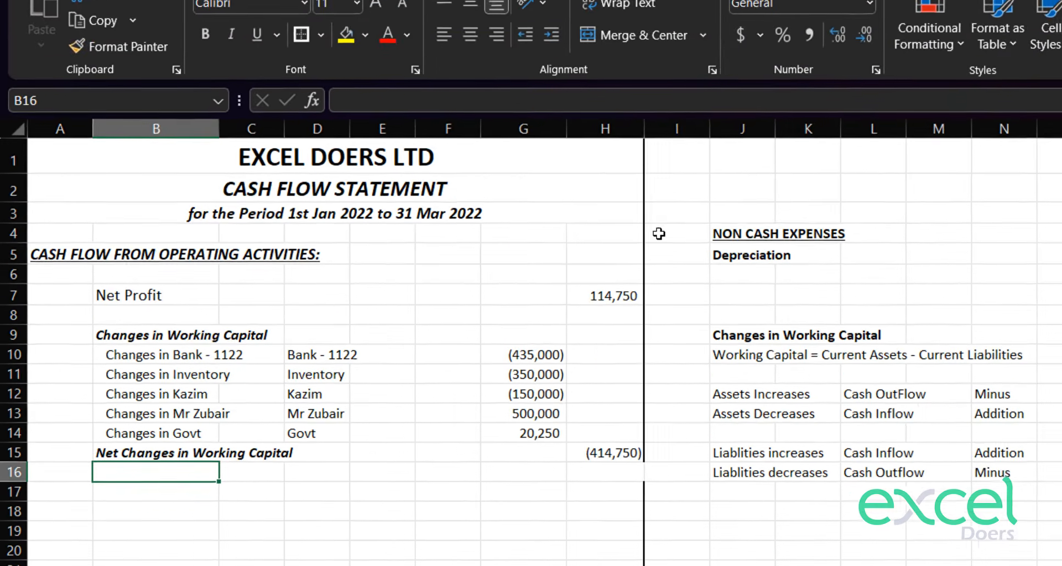
- Reapply the outside border around the statement from A1 across to column H, covering all its rows
{"action": "key", "text": "ctrl+Home"}
{"action": "left_click_drag", "start_coordinate": [595, 185], "coordinate": [595, 563]}
{"action": "left_click", "coordinate": [296, 49]}
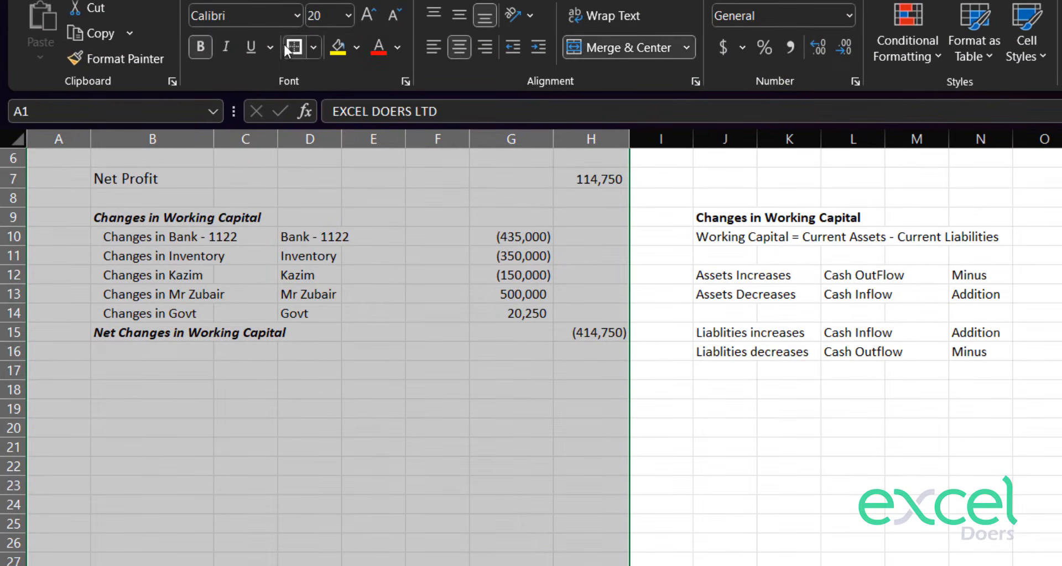
{"action": "scroll", "coordinate": [475, 354], "scroll_direction": "up", "scroll_amount": 2}
{"action": "left_click", "coordinate": [509, 398]}
{"action": "left_click", "coordinate": [533, 473]}
{"action": "left_click", "coordinate": [596, 455]}
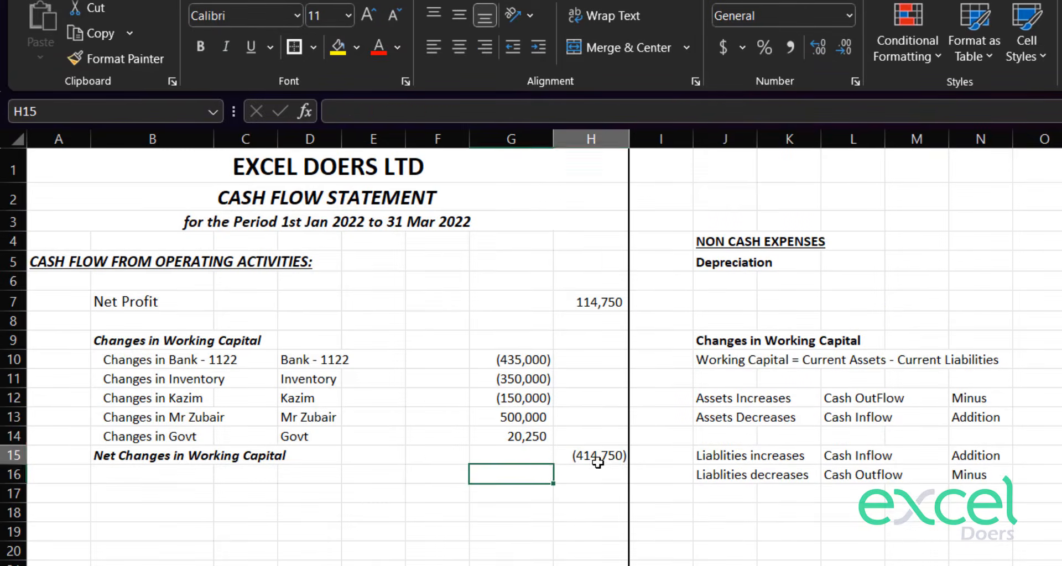
- Enter the label "CASH FLOW FROM OPERATING ACTIVITIES" in A17
{"action": "left_click", "coordinate": [207, 477]}
{"action": "left_click", "coordinate": [167, 489]}
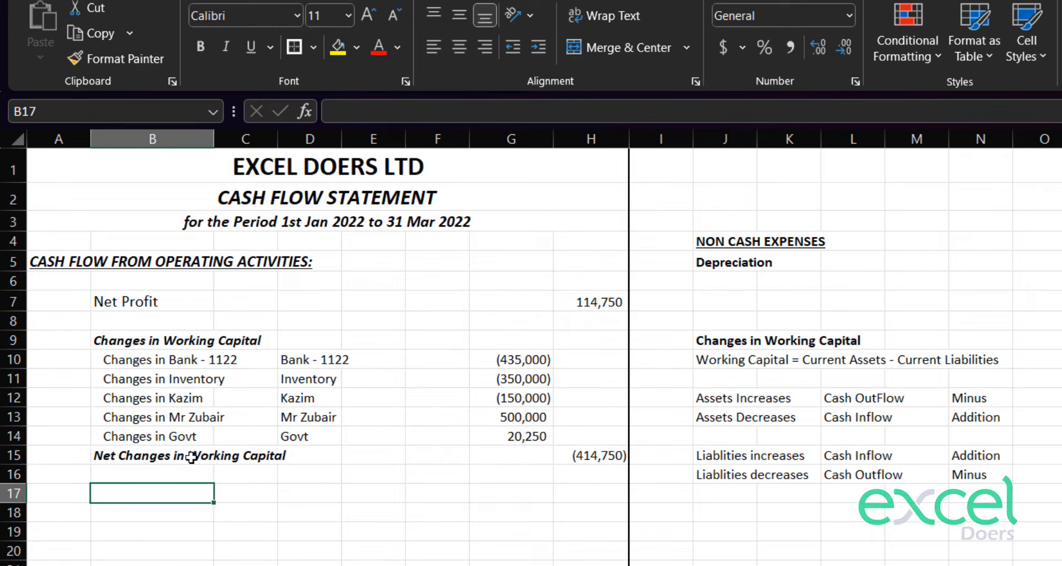
{"action": "key", "text": "Left"}
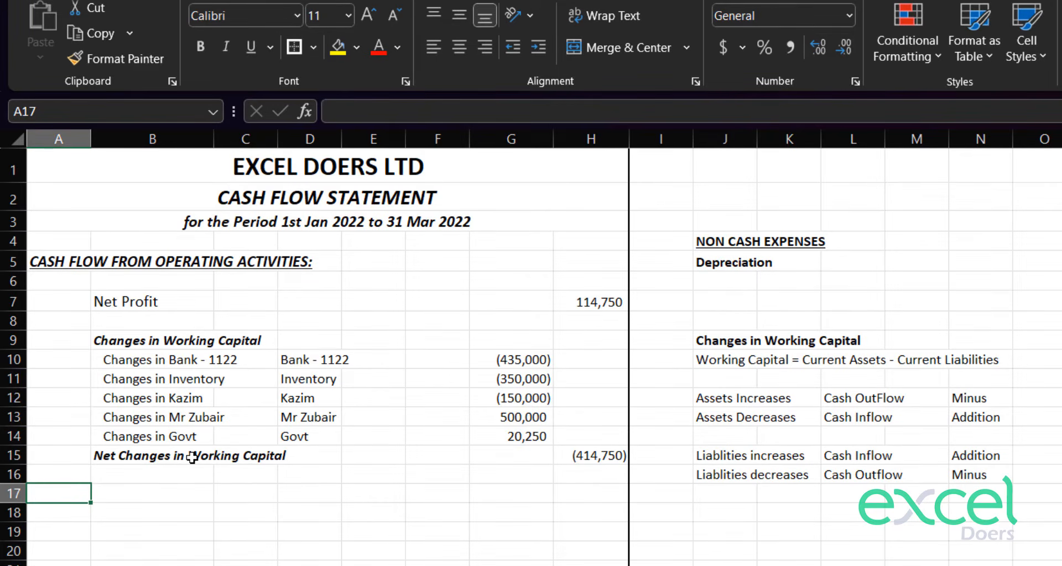
{"action": "type", "text": "CASH"}
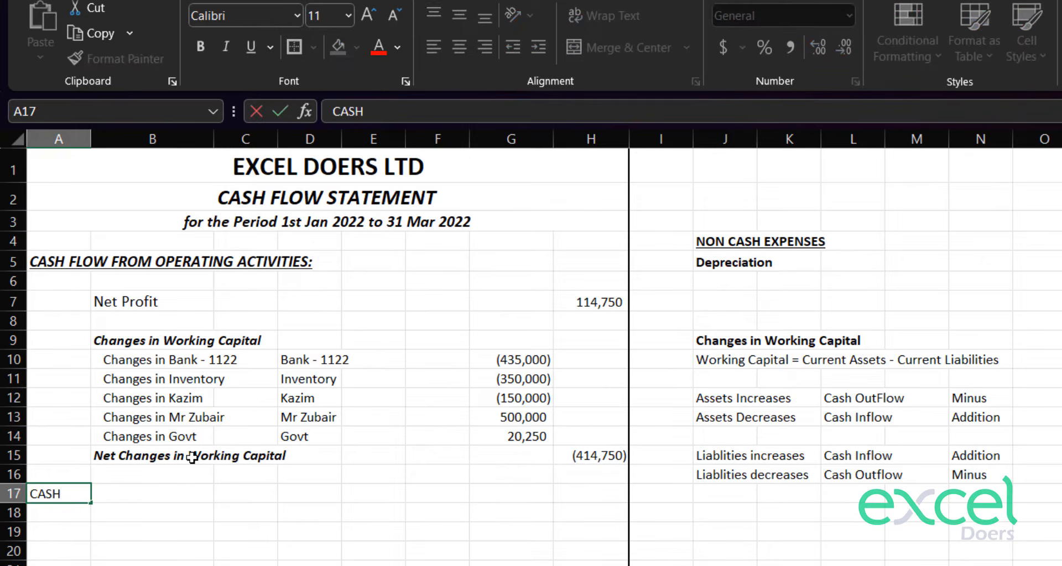
{"action": "type", "text": " FLOW"}
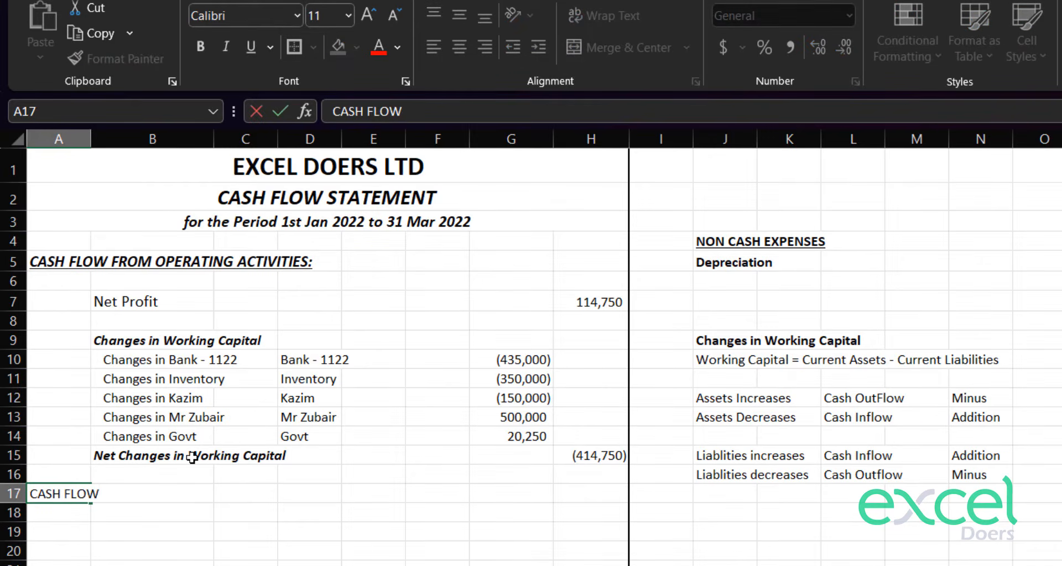
{"action": "type", "text": " FRO"}
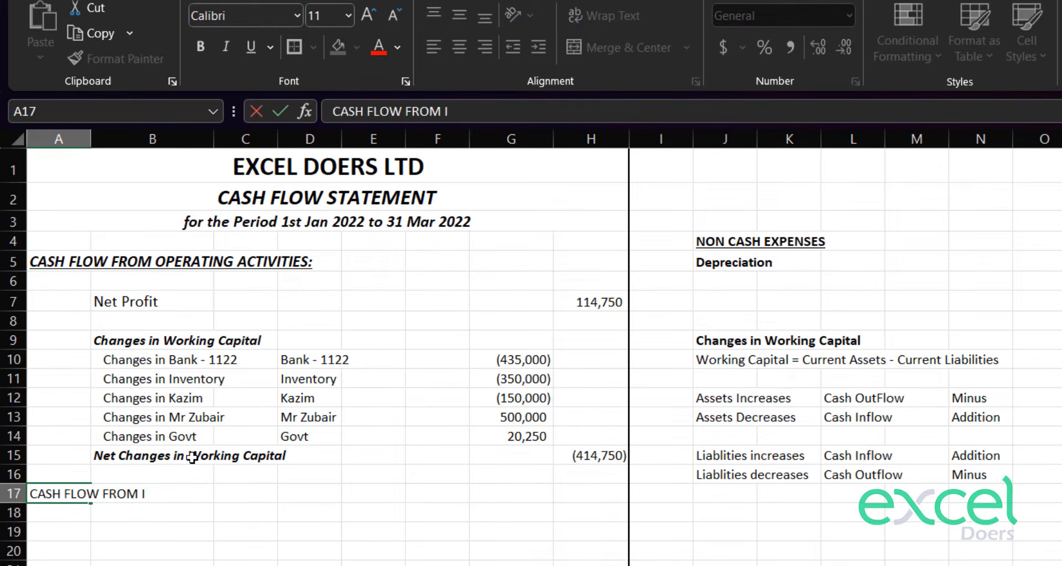
{"action": "type", "text": "M OPERAT"}
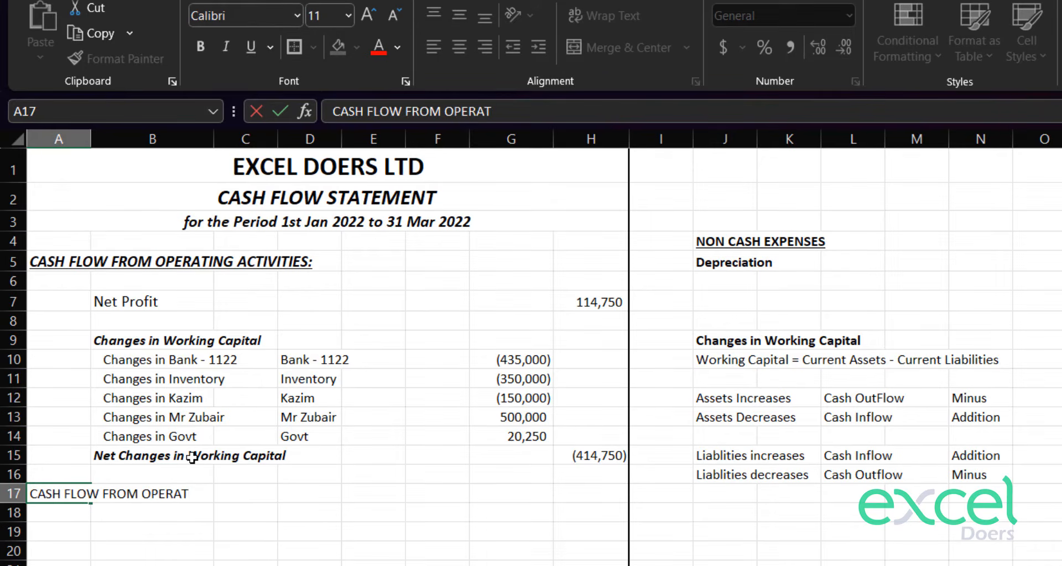
{"action": "type", "text": "ING ACTIV"}
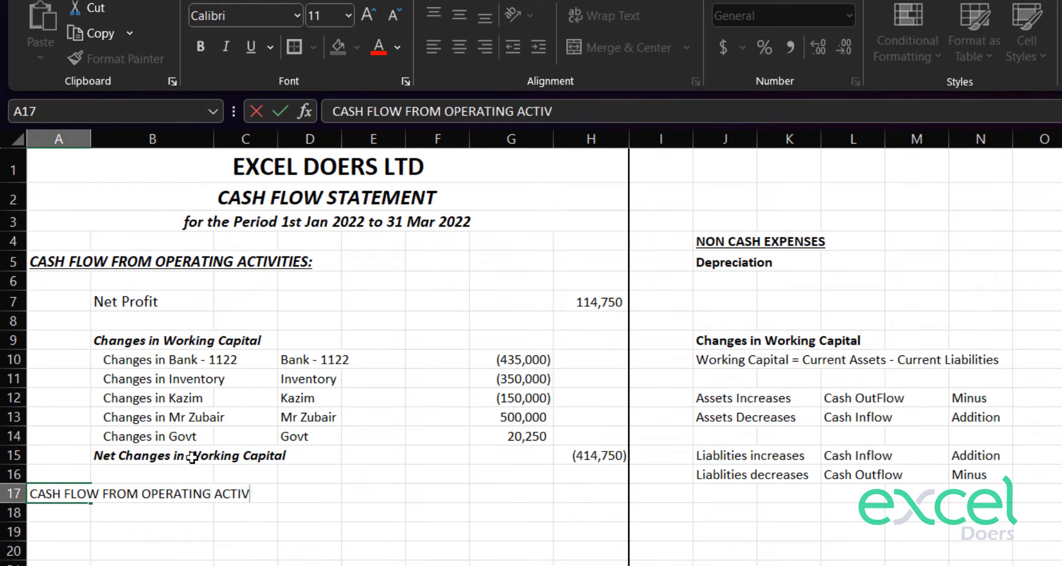
{"action": "type", "text": "ITIES"}
{"action": "key", "text": "Up"}
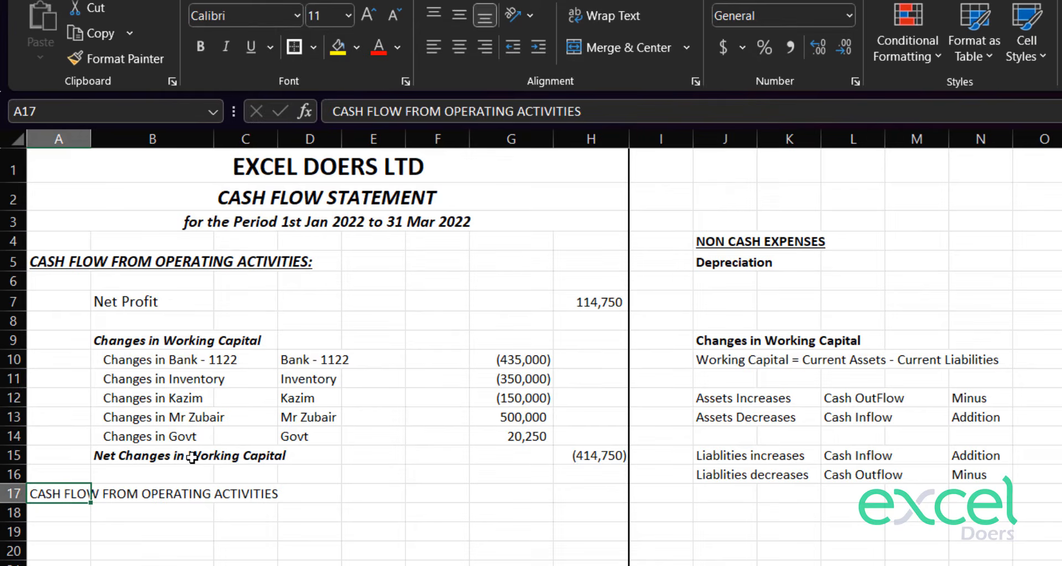
- Format the label in A17 as bold, italic and font size 12
{"action": "key", "text": "ctrl+b"}
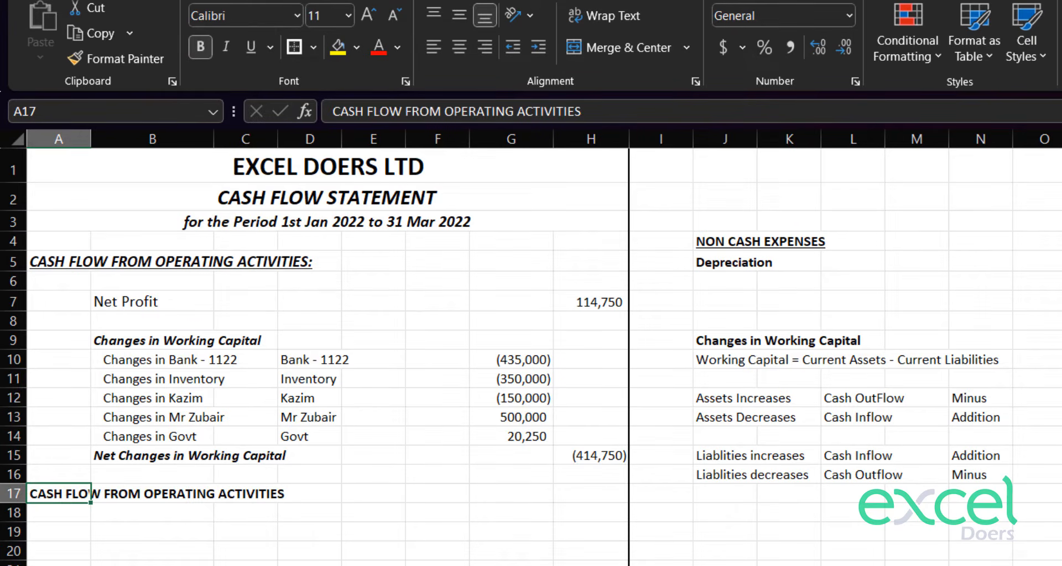
{"action": "left_click", "coordinate": [225, 46]}
{"action": "left_click", "coordinate": [374, 18]}
{"action": "left_click", "coordinate": [600, 498]}
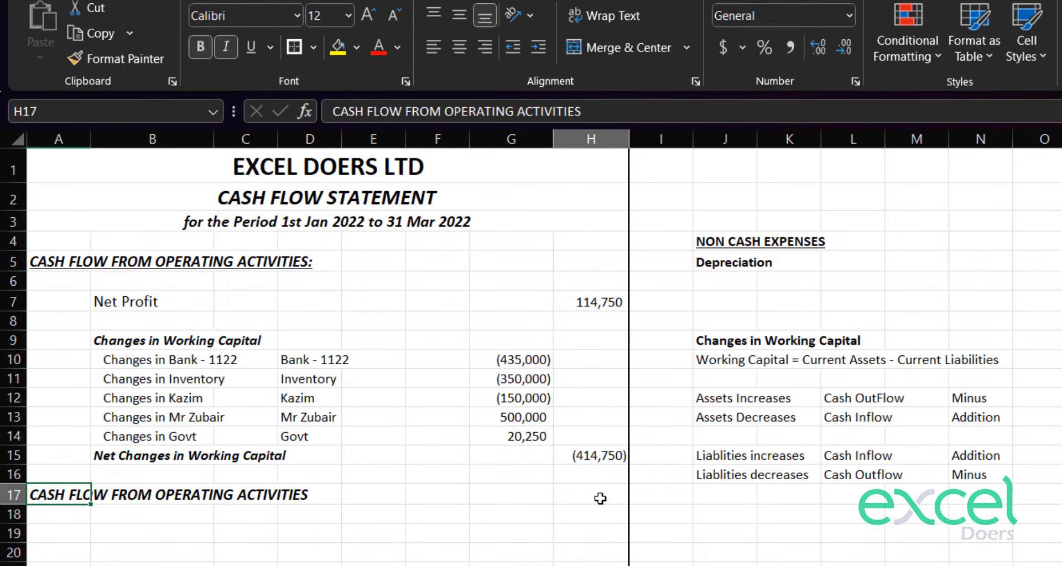
- Enter the formula =H7+H15 in H17 to add net profit and net changes in working capital
{"action": "type", "text": "="}
{"action": "left_click", "coordinate": [574, 304]}
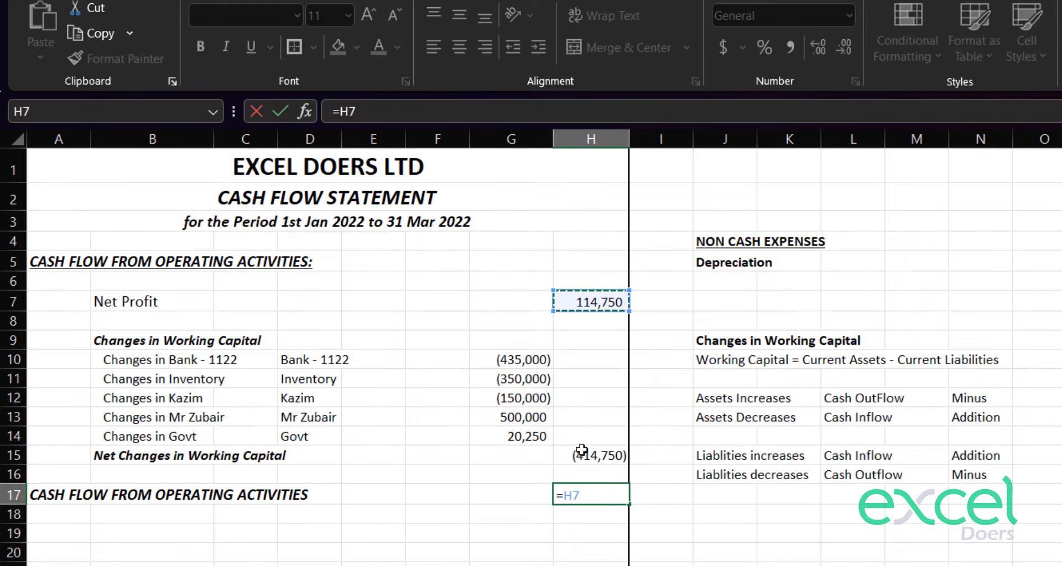
{"action": "type", "text": "+"}
{"action": "left_click", "coordinate": [581, 457]}
{"action": "key", "text": "Return"}
{"action": "key", "text": "Up"}
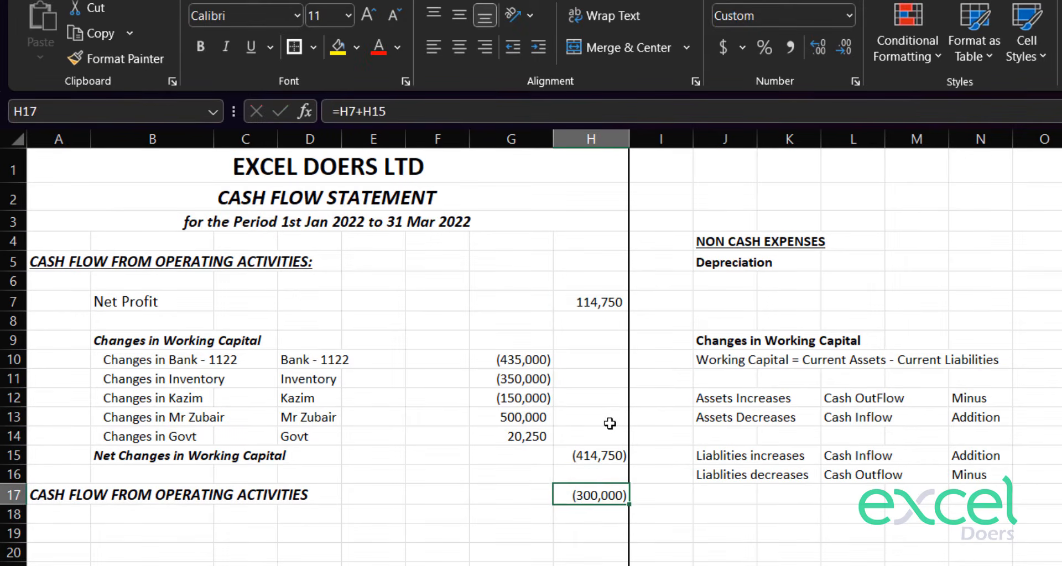
- Total the operating cash flow in H17 with the formula =SUM(H7:H15)
{"action": "type", "text": "=sum"}
{"action": "key", "text": "Tab"}
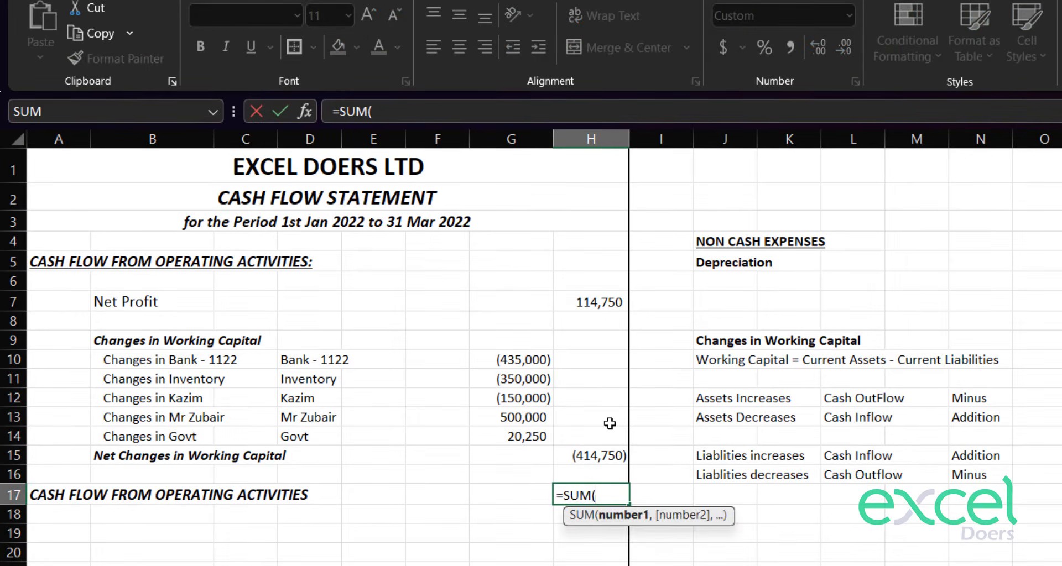
{"action": "left_click_drag", "start_coordinate": [608, 456], "coordinate": [614, 302]}
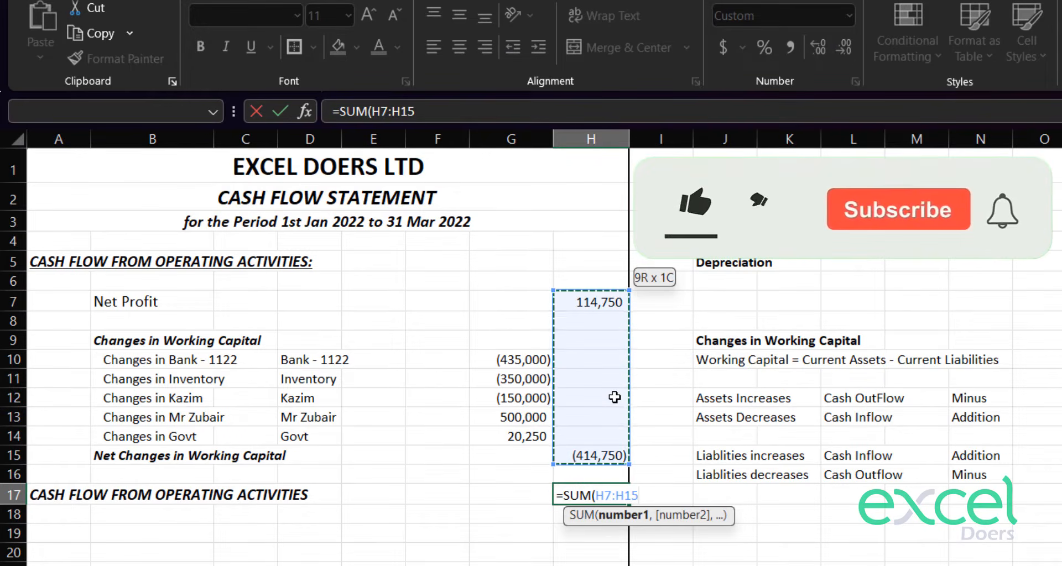
{"action": "key", "text": "Return"}
{"action": "key", "text": "Up"}
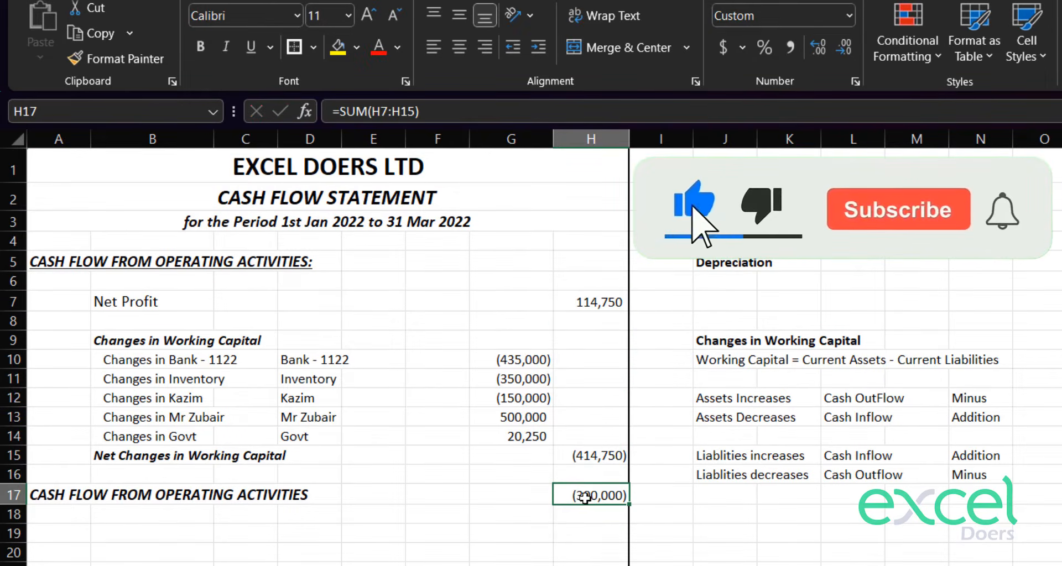
{"action": "left_click_drag", "start_coordinate": [585, 497], "coordinate": [33, 498]}
{"action": "left_click", "coordinate": [166, 534]}
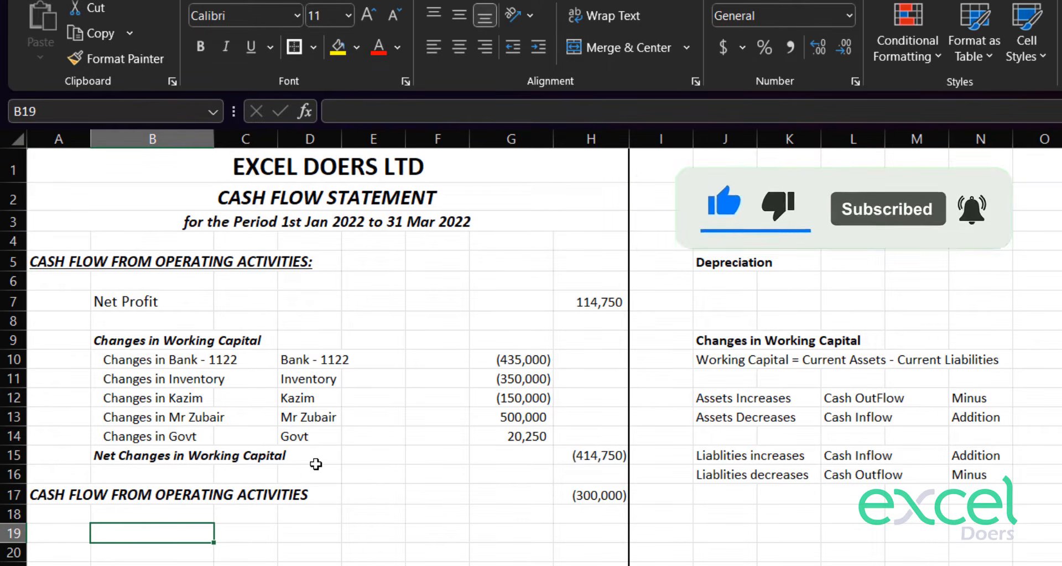
- Move the working capital change amounts from G10:G14 to F10:F14
{"action": "scroll", "coordinate": [427, 360], "scroll_direction": "down", "scroll_amount": 1}
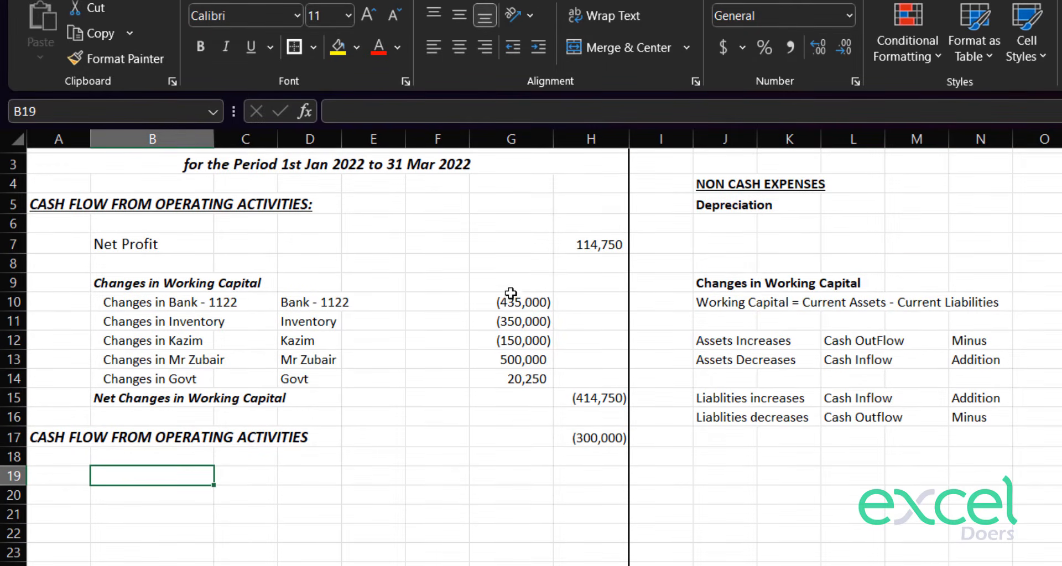
{"action": "left_click_drag", "start_coordinate": [510, 294], "coordinate": [533, 369]}
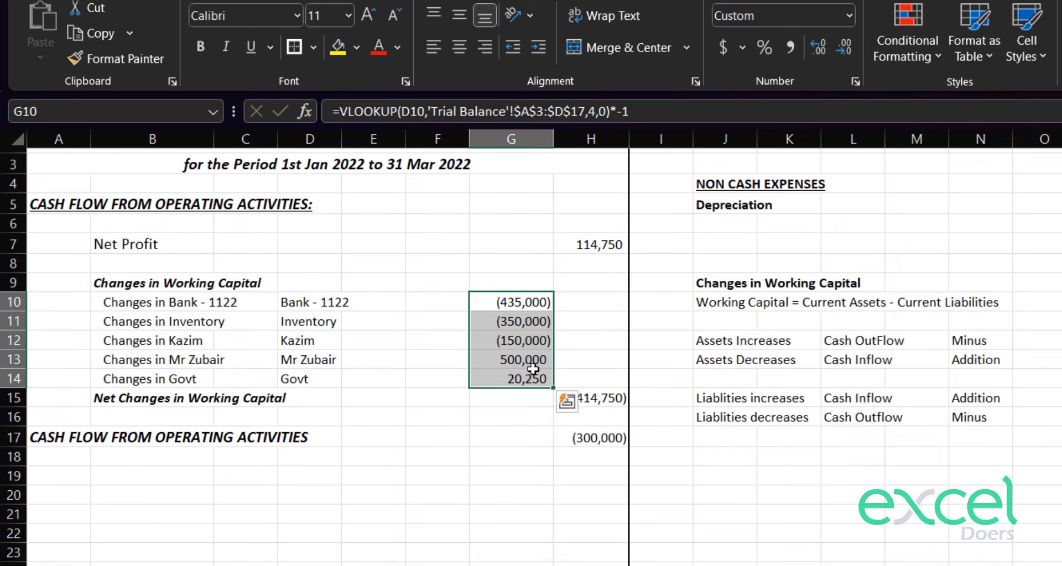
{"action": "key", "text": "ctrl+x"}
{"action": "key", "text": "Left"}
{"action": "key", "text": "ctrl+v"}
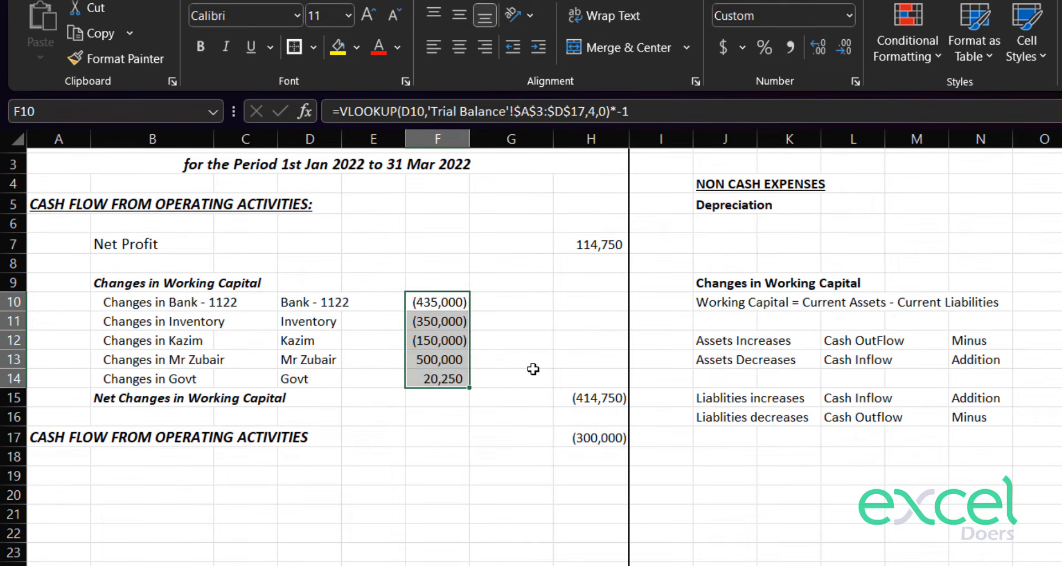
- Move the net profit and net working capital totals from H7:H15 to G7:G15
{"action": "key", "text": "Right"}
{"action": "key", "text": "Right"}
{"action": "key", "text": "Right"}
{"action": "key", "text": "Up"}
{"action": "key", "text": "Up"}
{"action": "key", "text": "Up"}
{"action": "key", "text": "Left"}
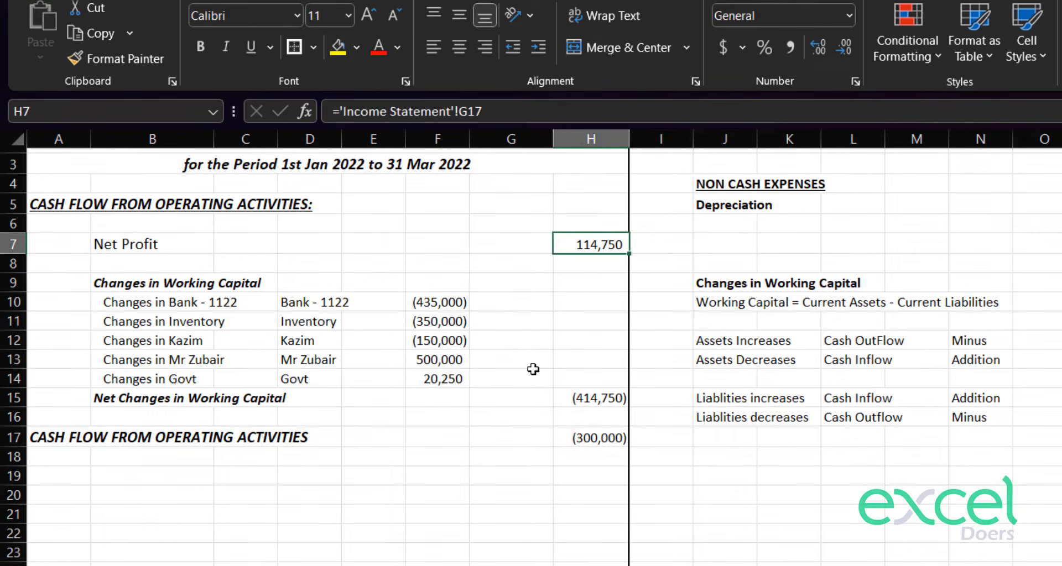
{"action": "key", "text": "shift+Down"}
{"action": "key", "text": "shift+Down"}
{"action": "key", "text": "shift+Down"}
{"action": "key", "text": "shift+Down"}
{"action": "key", "text": "shift+Down"}
{"action": "key", "text": "shift+Down"}
{"action": "key", "text": "shift+Down"}
{"action": "key", "text": "shift+Down"}
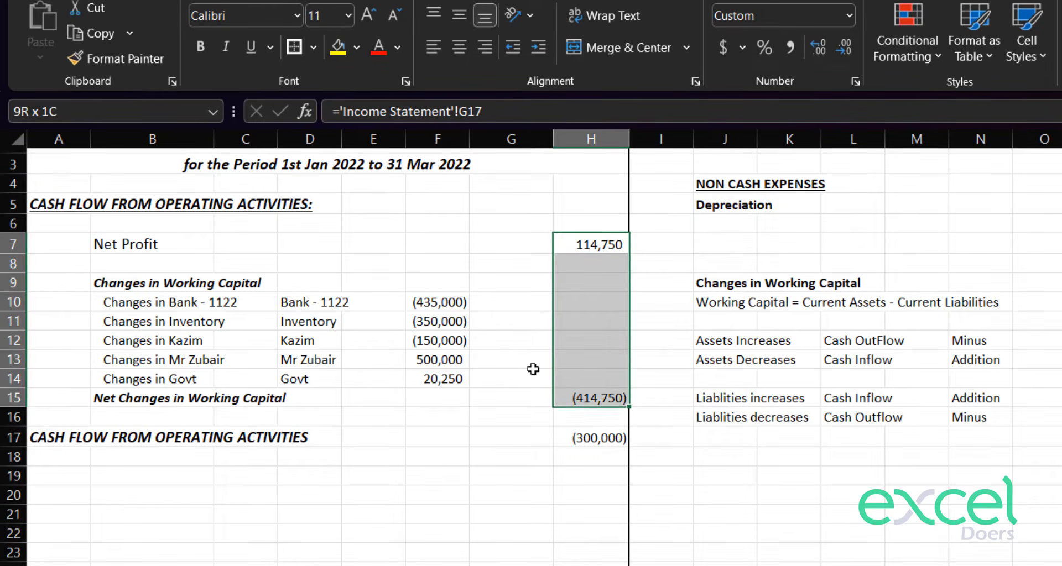
{"action": "key", "text": "ctrl+x"}
{"action": "key", "text": "Left"}
{"action": "key", "text": "ctrl+v"}
- Remove all borders from G7:G15
{"action": "key", "text": "Down"}
{"action": "key", "text": "Down"}
{"action": "key", "text": "Down"}
{"action": "key", "text": "Down"}
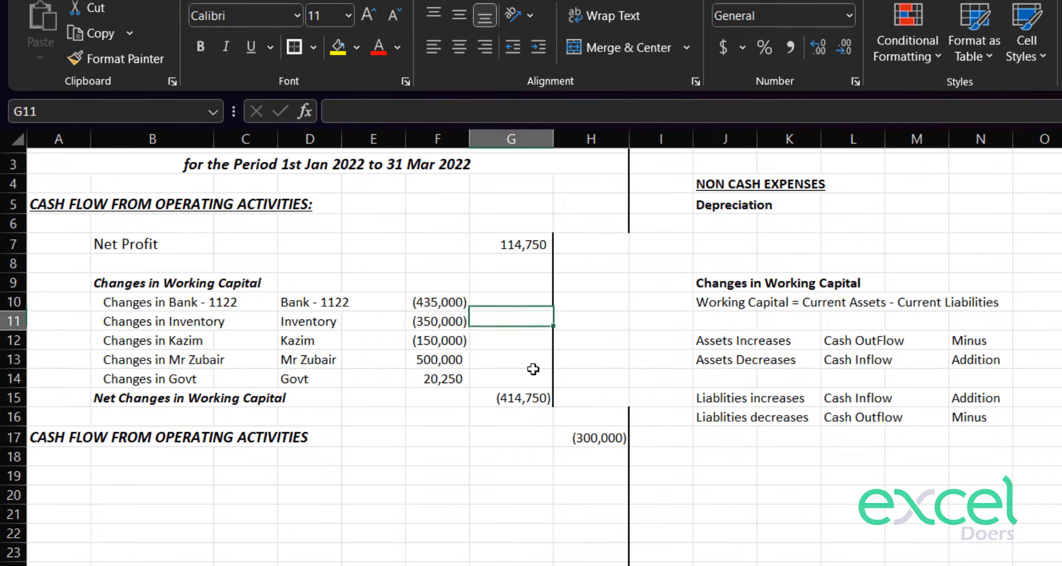
{"action": "key", "text": "Down"}
{"action": "key", "text": "Down"}
{"action": "key", "text": "Down"}
{"action": "key", "text": "Up"}
{"action": "key", "text": "Up"}
{"action": "key", "text": "Up"}
{"action": "key", "text": "Up"}
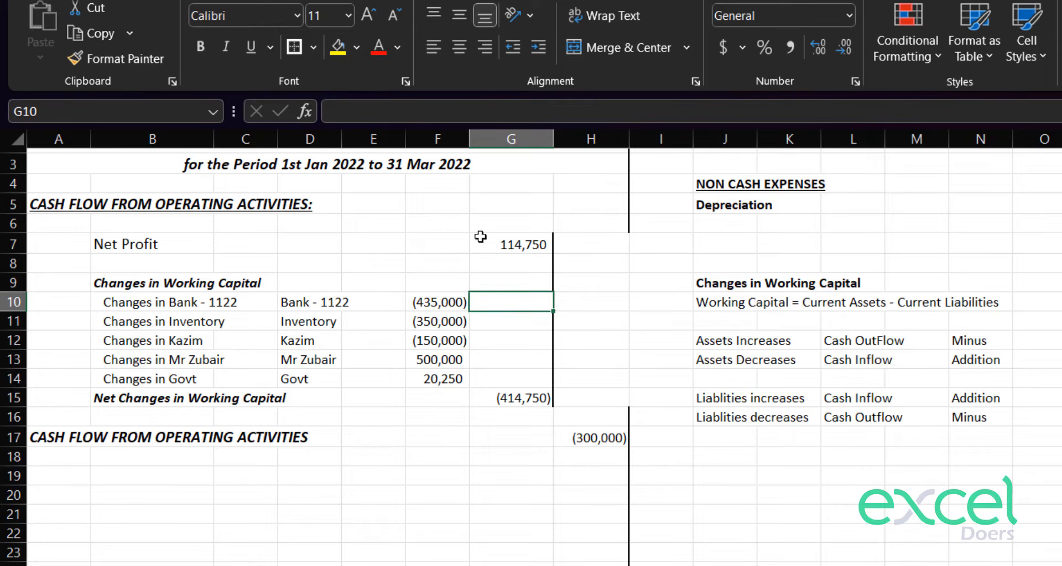
{"action": "left_click_drag", "start_coordinate": [480, 239], "coordinate": [490, 398]}
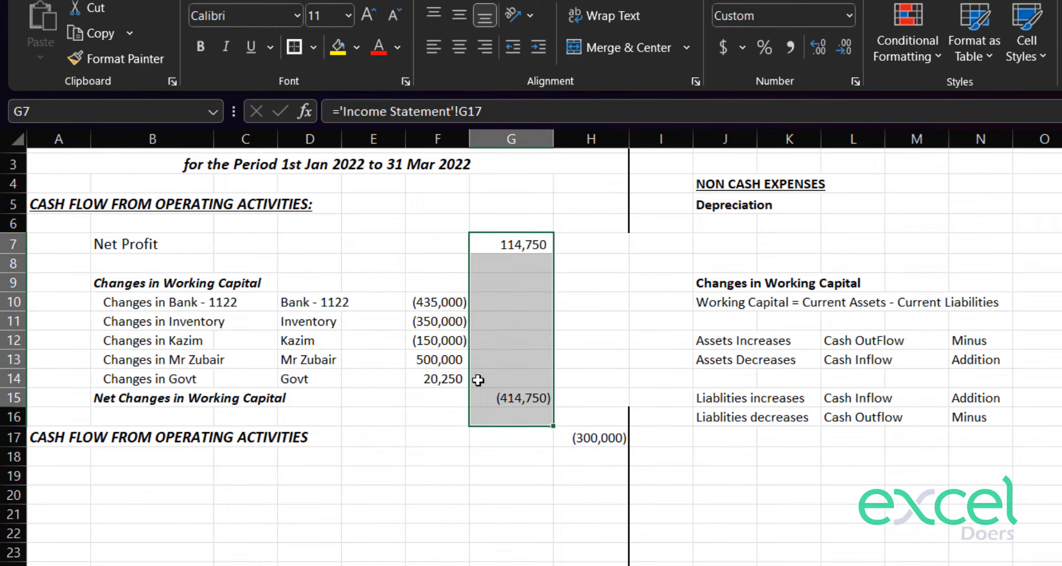
{"action": "left_click", "coordinate": [313, 47]}
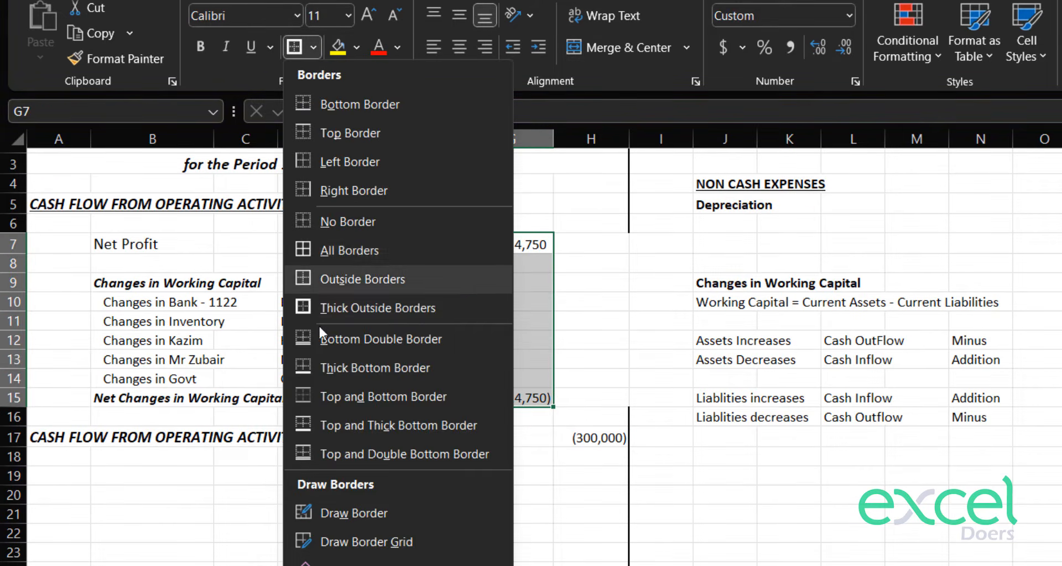
{"action": "left_click", "coordinate": [323, 234]}
{"action": "left_click", "coordinate": [588, 260]}
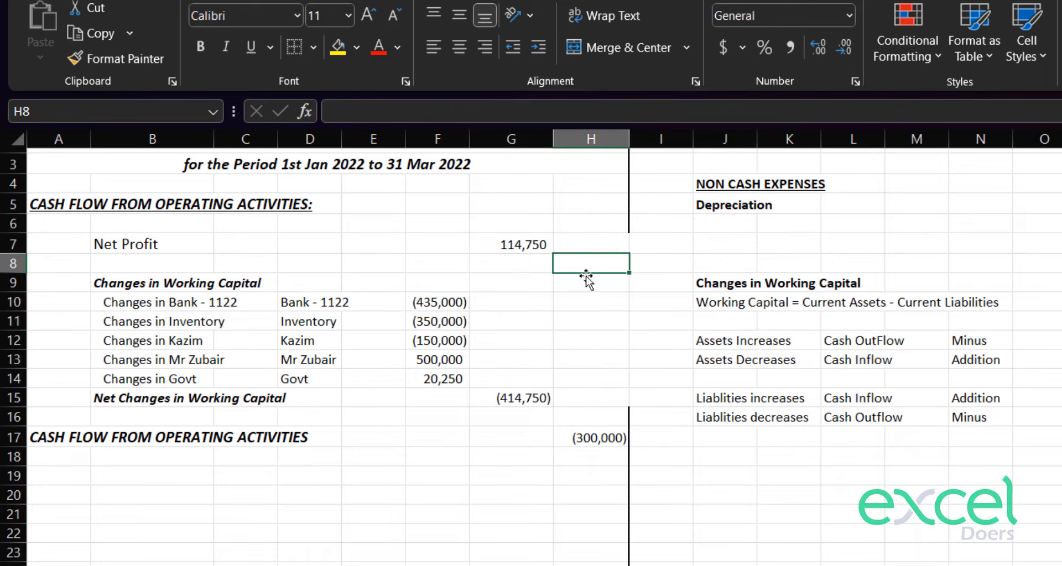
- Move the "CASH FLOW FROM OPERATING ACTIVITIES" label and its total from row 17 up to row 16
{"action": "left_click", "coordinate": [598, 430]}
{"action": "key", "text": "shift+Left"}
{"action": "key", "text": "shift+Left"}
{"action": "key", "text": "shift+Left"}
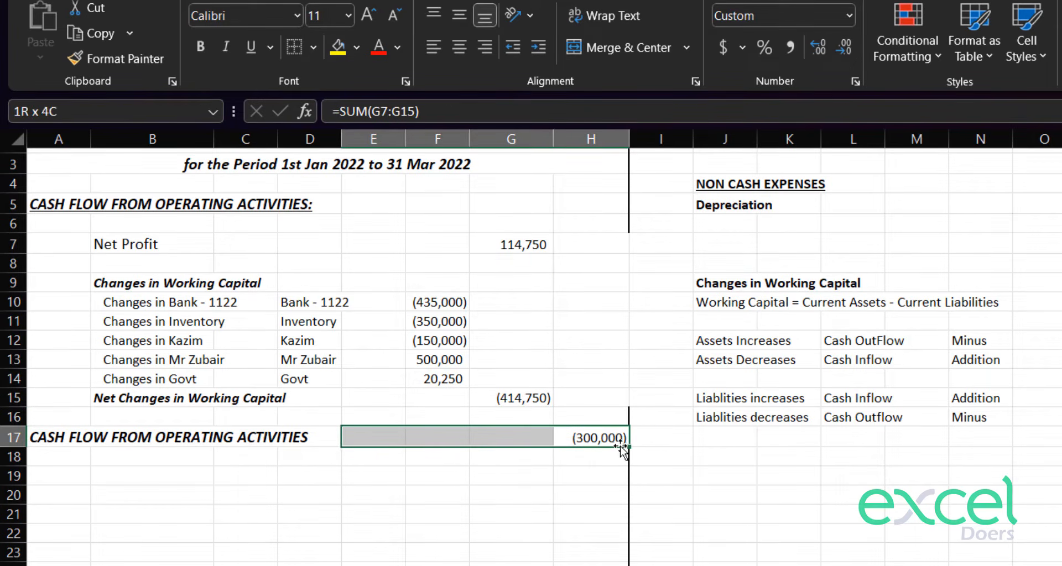
{"action": "key", "text": "shift+Left"}
{"action": "key", "text": "shift+Left"}
{"action": "key", "text": "shift+Left"}
{"action": "key", "text": "shift+Left"}
{"action": "key", "text": "ctrl+c"}
{"action": "key", "text": "Up"}
{"action": "key", "text": "Left"}
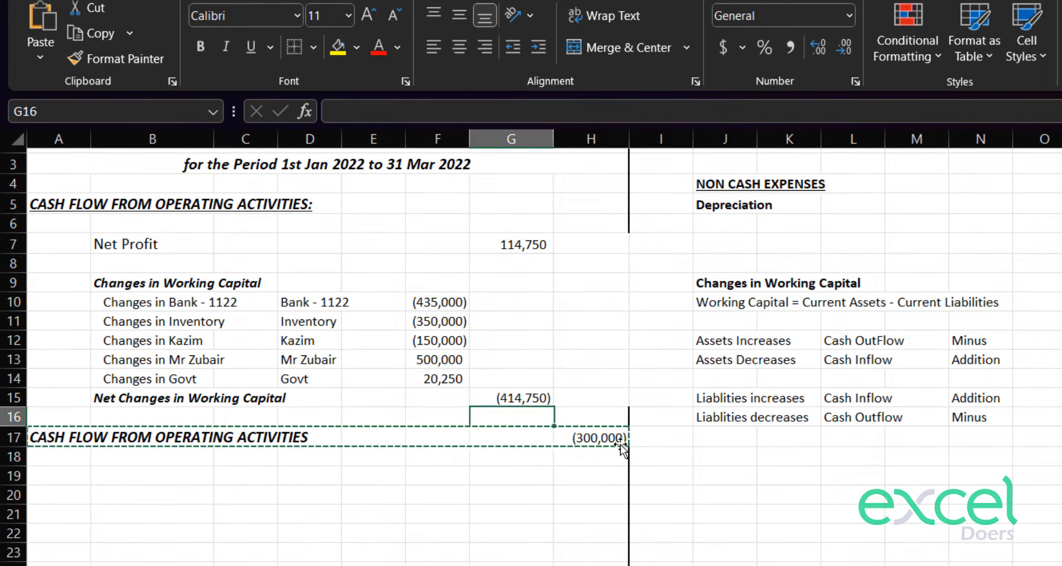
{"action": "key", "text": "Left"}
{"action": "key", "text": "Left"}
{"action": "key", "text": "Left"}
{"action": "key", "text": "Left"}
{"action": "key", "text": "Left"}
{"action": "key", "text": "Left"}
{"action": "key", "text": "ctrl+v"}
{"action": "key", "text": "Down"}
{"action": "key", "text": "Down"}
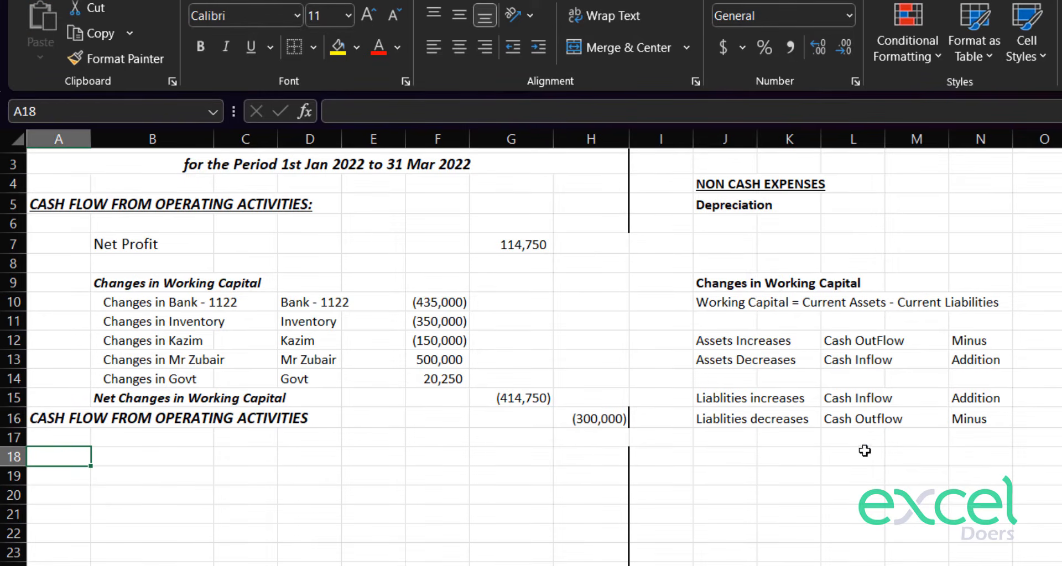
- Add a top border to the net working capital total in G15 and the operating cash flow total in H16
{"action": "left_click", "coordinate": [506, 401]}
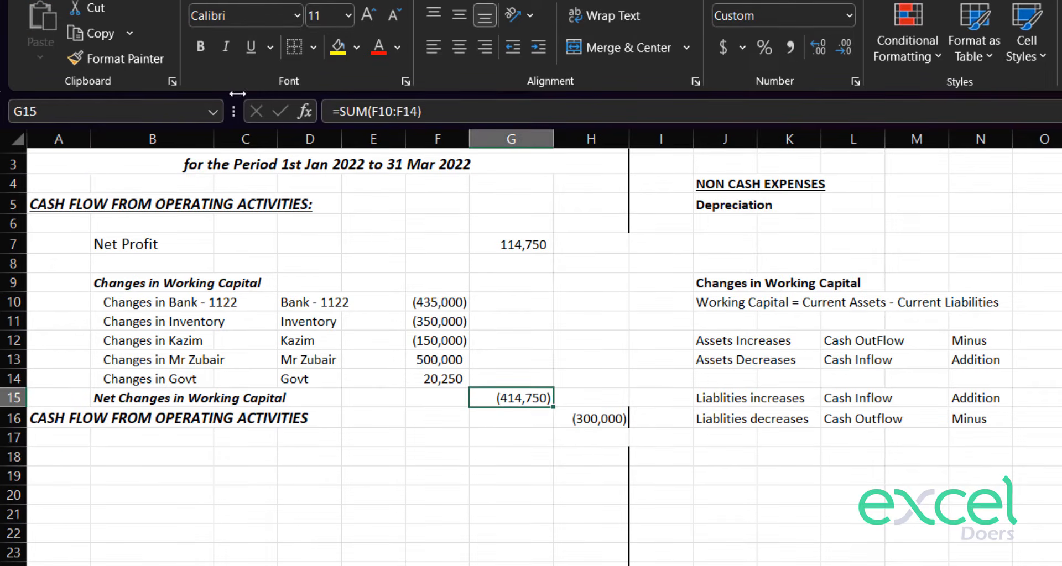
{"action": "left_click", "coordinate": [313, 48]}
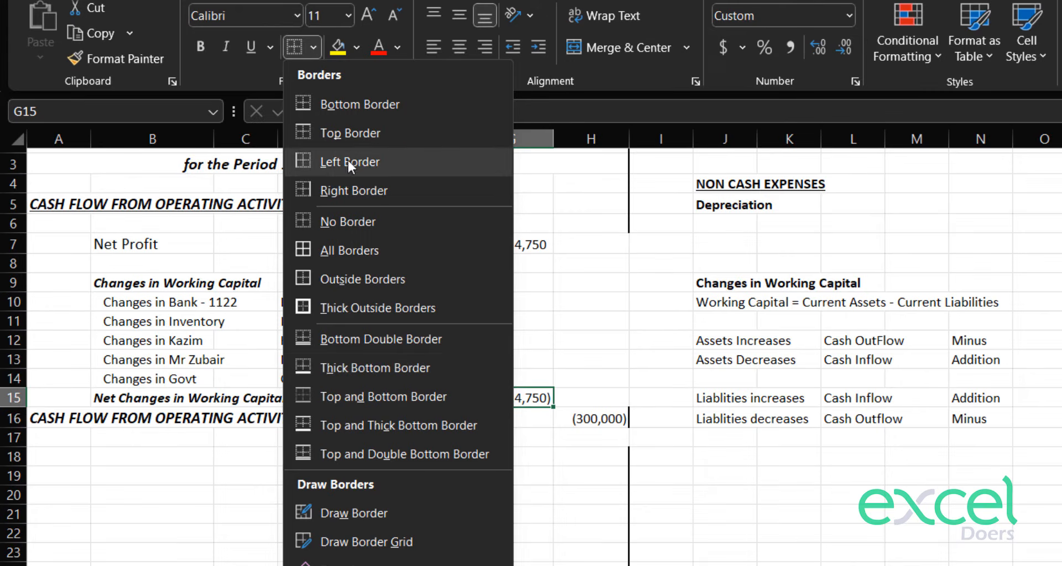
{"action": "left_click", "coordinate": [336, 134]}
{"action": "key", "text": "Down"}
{"action": "key", "text": "Down"}
{"action": "left_click", "coordinate": [569, 412]}
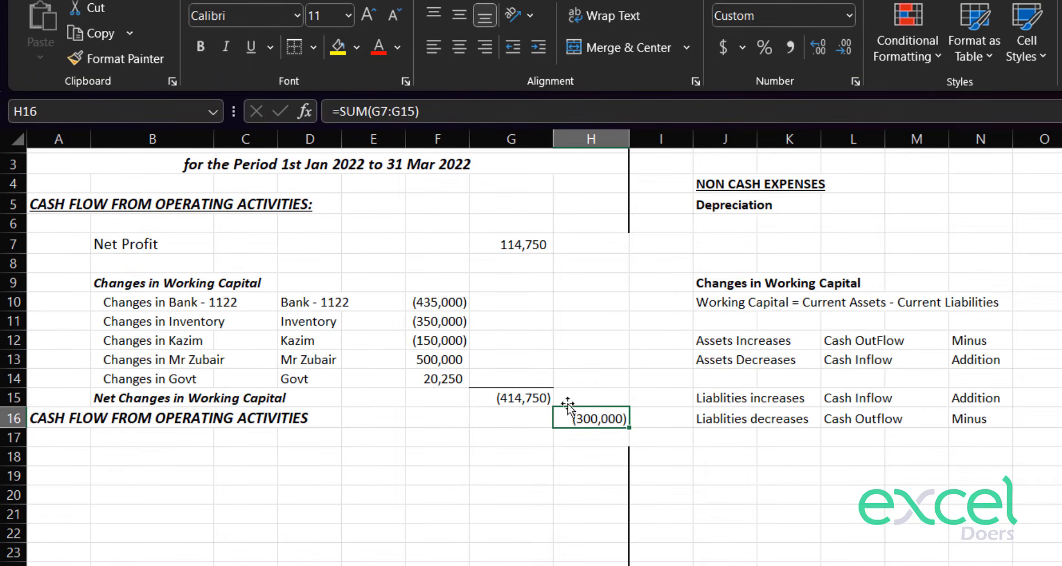
{"action": "left_click", "coordinate": [295, 47]}
{"action": "key", "text": "Down"}
- Reapply the thick outside border around the whole statement, from A1 across to column H
{"action": "scroll", "coordinate": [577, 214], "scroll_direction": "up", "scroll_amount": 1}
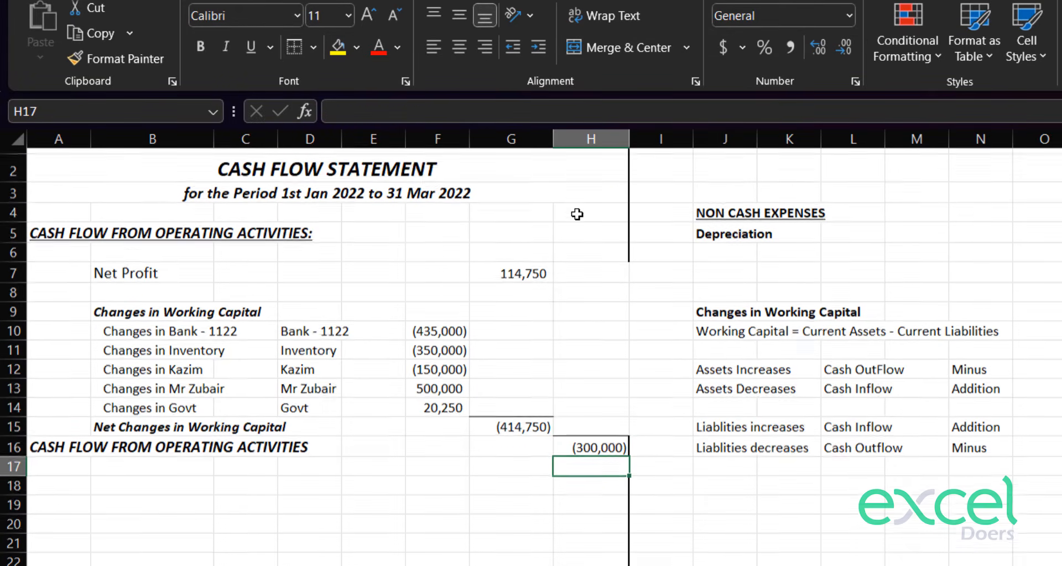
{"action": "scroll", "coordinate": [577, 214], "scroll_direction": "up", "scroll_amount": 1}
{"action": "left_click_drag", "start_coordinate": [569, 178], "coordinate": [575, 561]}
{"action": "left_click", "coordinate": [310, 49]}
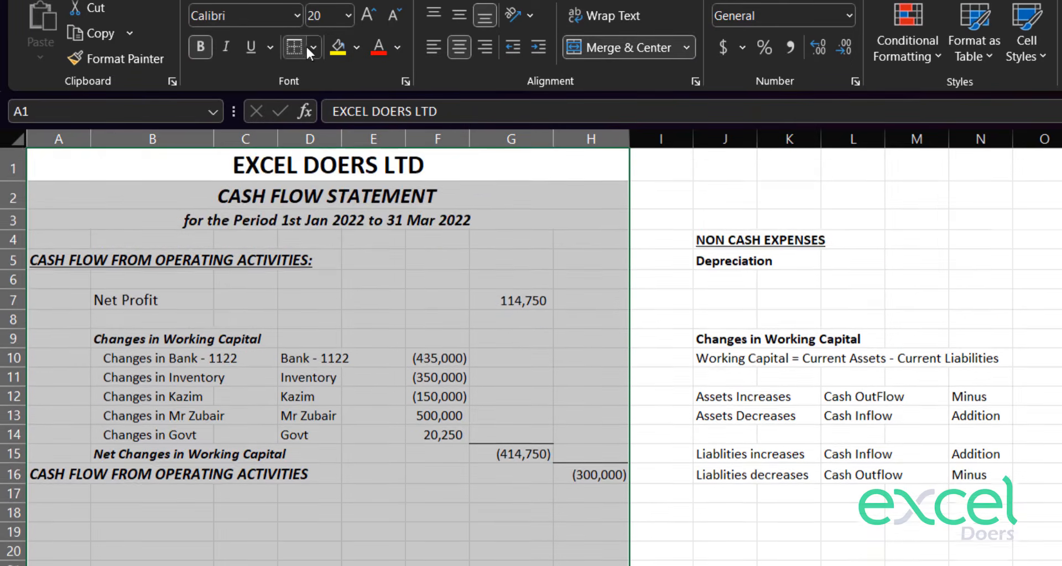
{"action": "left_click", "coordinate": [356, 303]}
{"action": "left_click", "coordinate": [351, 398]}
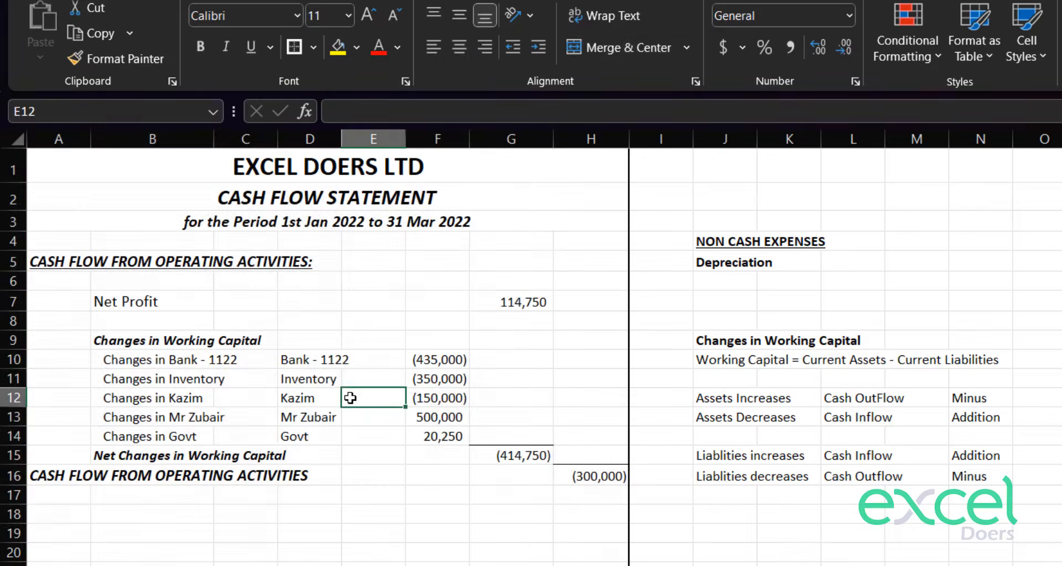
- Copy the underlined operating activities heading from A5 to A19
{"action": "scroll", "coordinate": [357, 397], "scroll_direction": "down", "scroll_amount": 1}
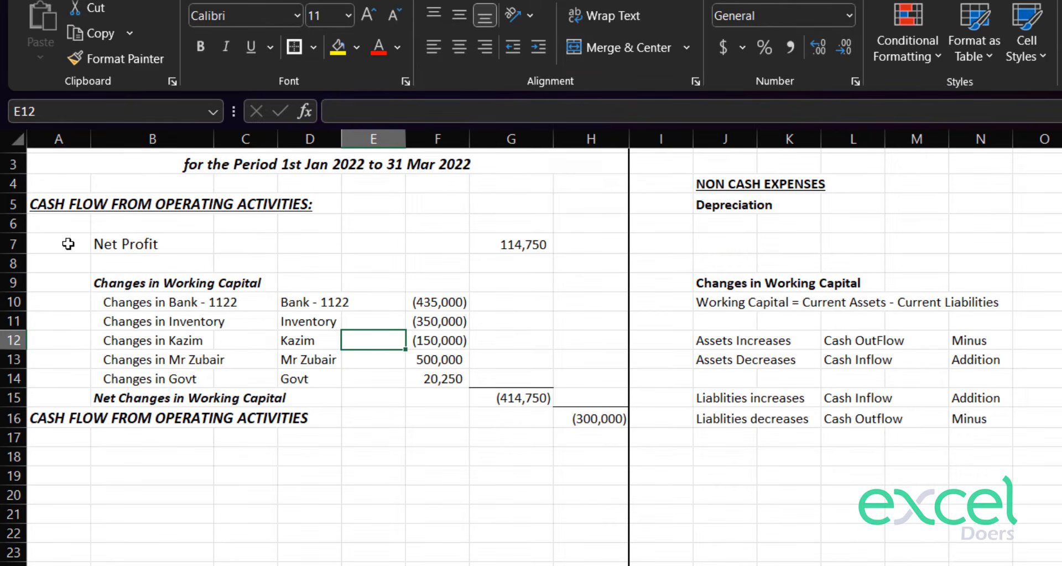
{"action": "left_click", "coordinate": [54, 209]}
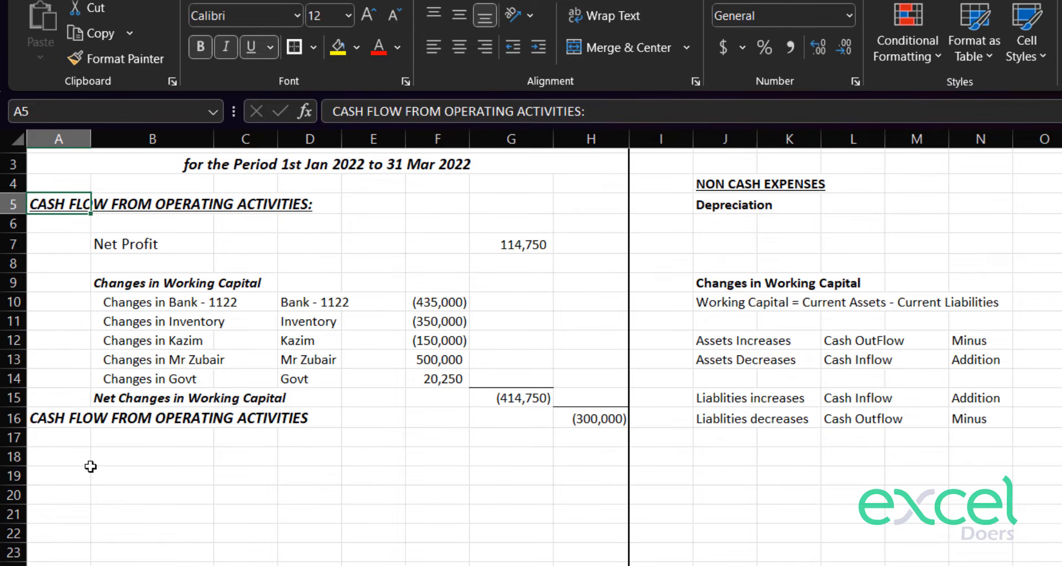
{"action": "left_click", "coordinate": [74, 478]}
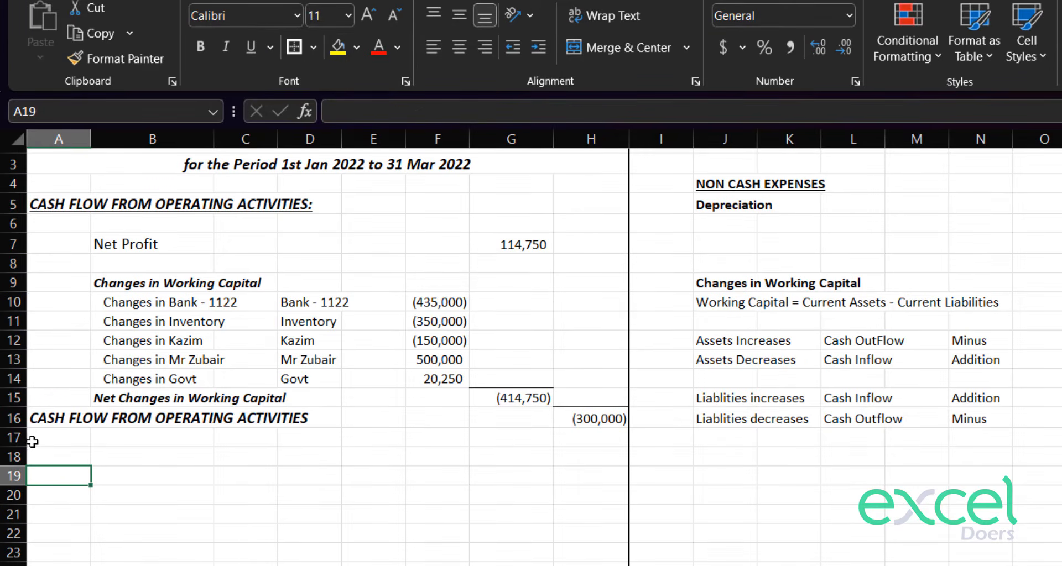
{"action": "key", "text": "Up"}
{"action": "key", "text": "Up"}
{"action": "key", "text": "Up"}
{"action": "key", "text": "Up"}
{"action": "key", "text": "Up"}
{"action": "key", "text": "Up"}
{"action": "key", "text": "Up"}
{"action": "key", "text": "Up"}
{"action": "key", "text": "Up"}
{"action": "key", "text": "Up"}
{"action": "key", "text": "Up"}
{"action": "key", "text": "Up"}
{"action": "key", "text": "Up"}
{"action": "key", "text": "Up"}
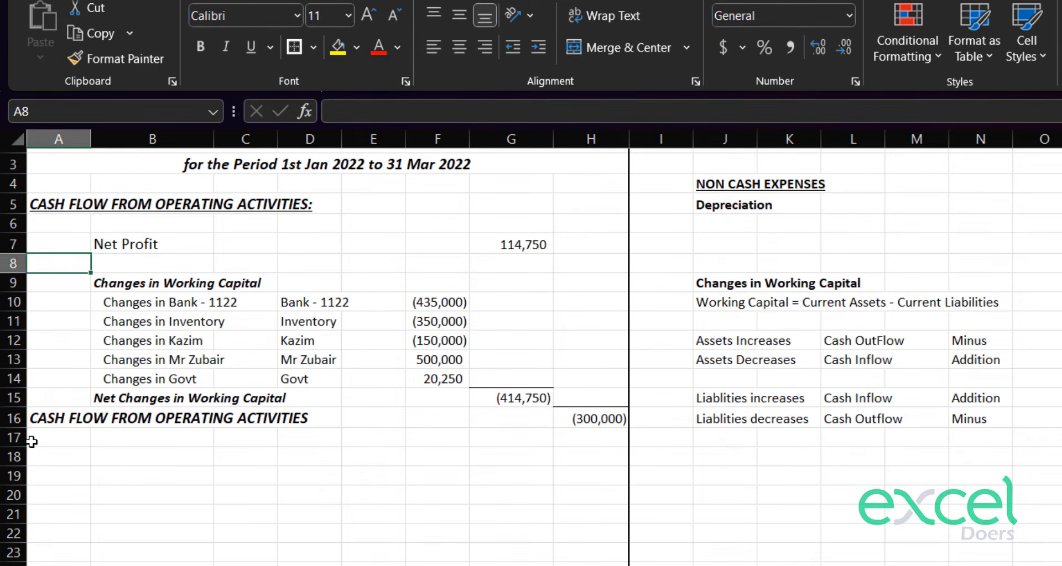
{"action": "key", "text": "ctrl+c"}
{"action": "key", "text": "Down"}
{"action": "key", "text": "Down"}
{"action": "key", "text": "Down"}
{"action": "key", "text": "Down"}
{"action": "key", "text": "Down"}
{"action": "key", "text": "Down"}
{"action": "key", "text": "Down"}
{"action": "key", "text": "Down"}
{"action": "key", "text": "Down"}
{"action": "key", "text": "Down"}
{"action": "key", "text": "Down"}
{"action": "key", "text": "Down"}
{"action": "key", "text": "Down"}
{"action": "key", "text": "Down"}
{"action": "key", "text": "Down"}
{"action": "key", "text": "Down"}
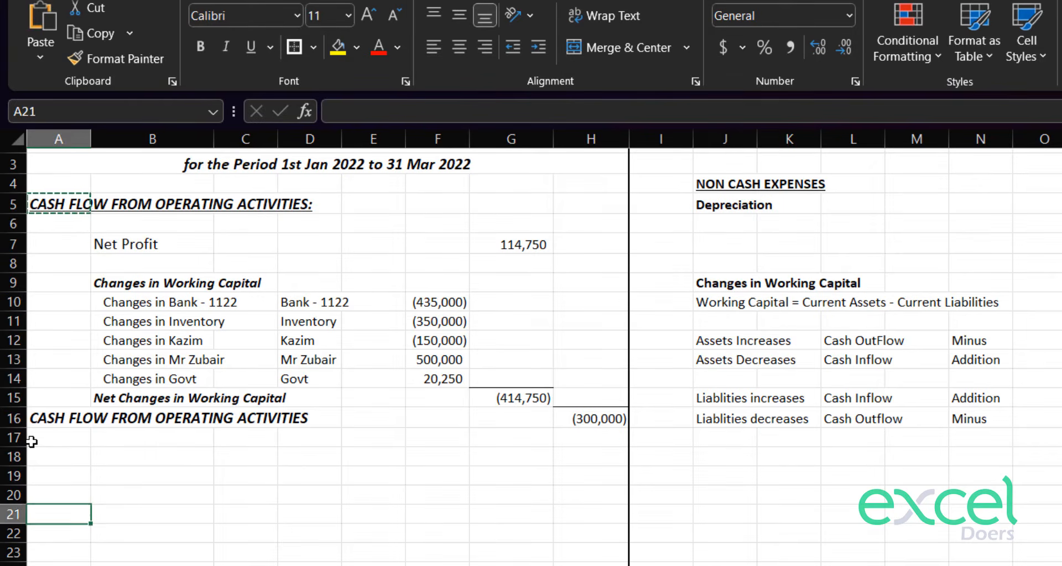
{"action": "key", "text": "Up"}
{"action": "key", "text": "Up"}
{"action": "key", "text": "ctrl+v"}
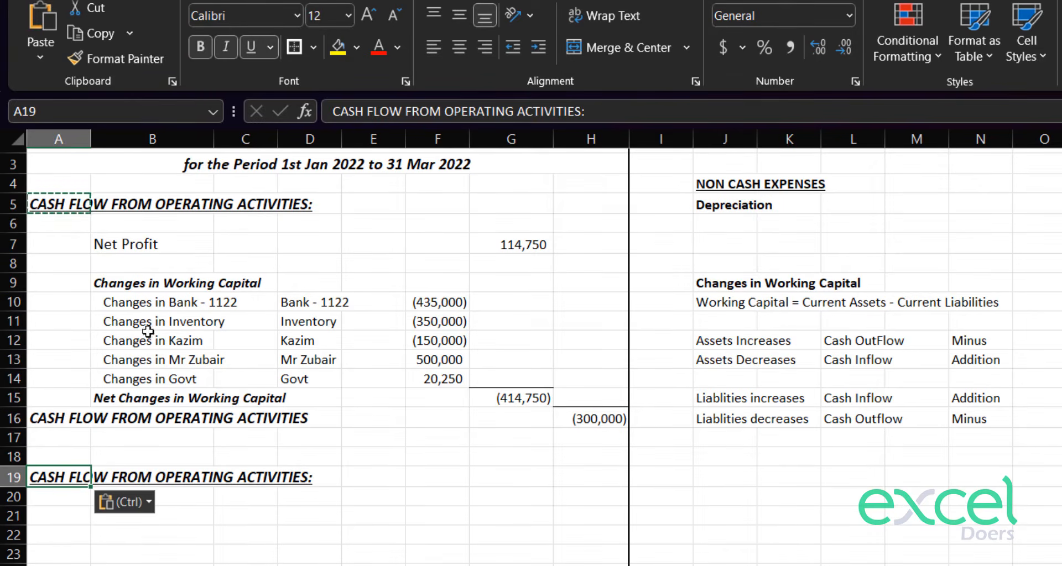
- Replace the word OPERATING with INVESTING in A19 so the heading reads "CASH FLOW FROM INVESTING ACTIVITIES:"
{"action": "double_click", "coordinate": [456, 112]}
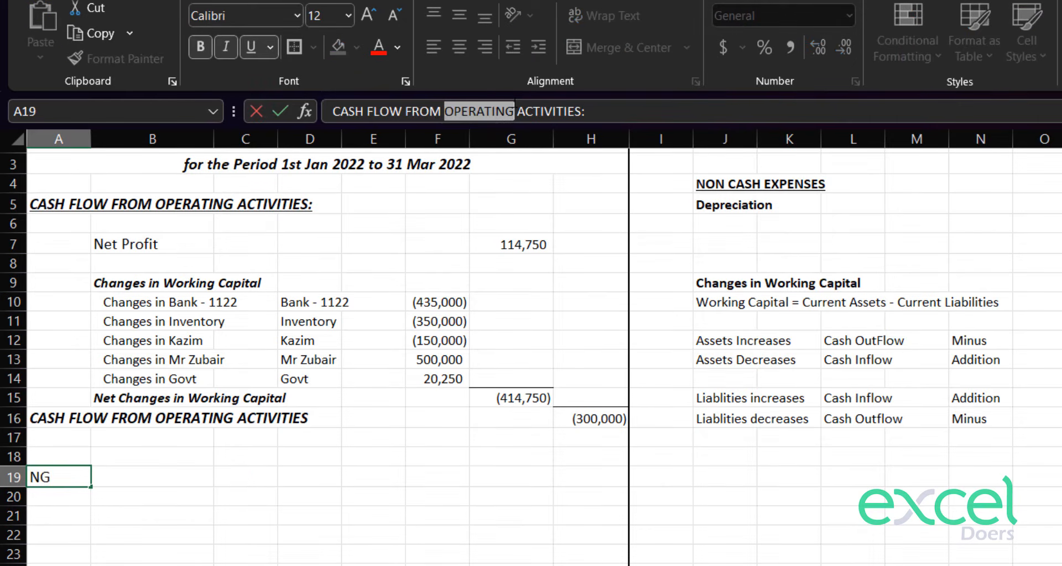
{"action": "type", "text": "INVES"}
{"action": "type", "text": "TING"}
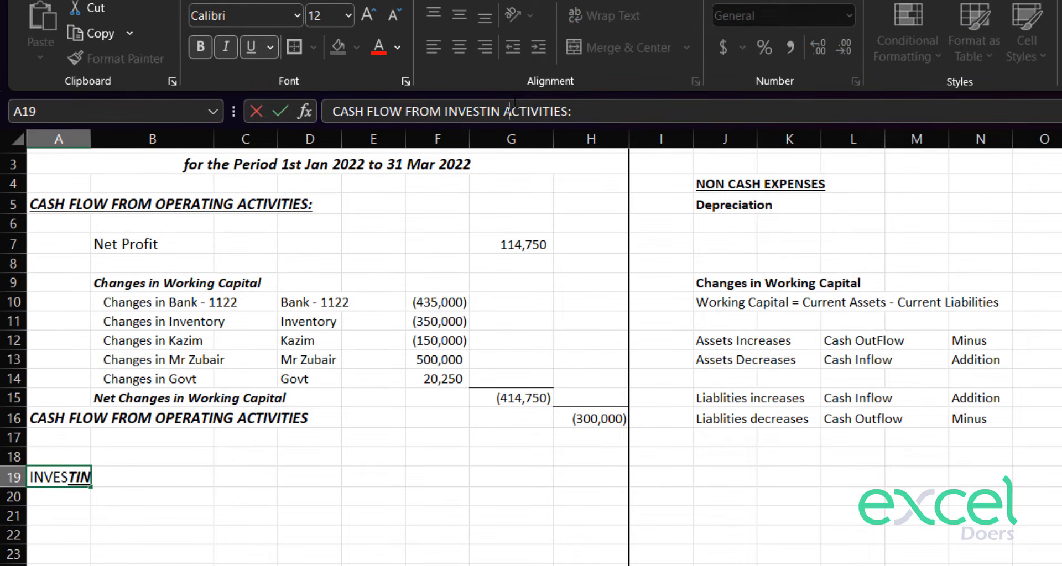
{"action": "key", "text": "Return"}
{"action": "key", "text": "Down"}
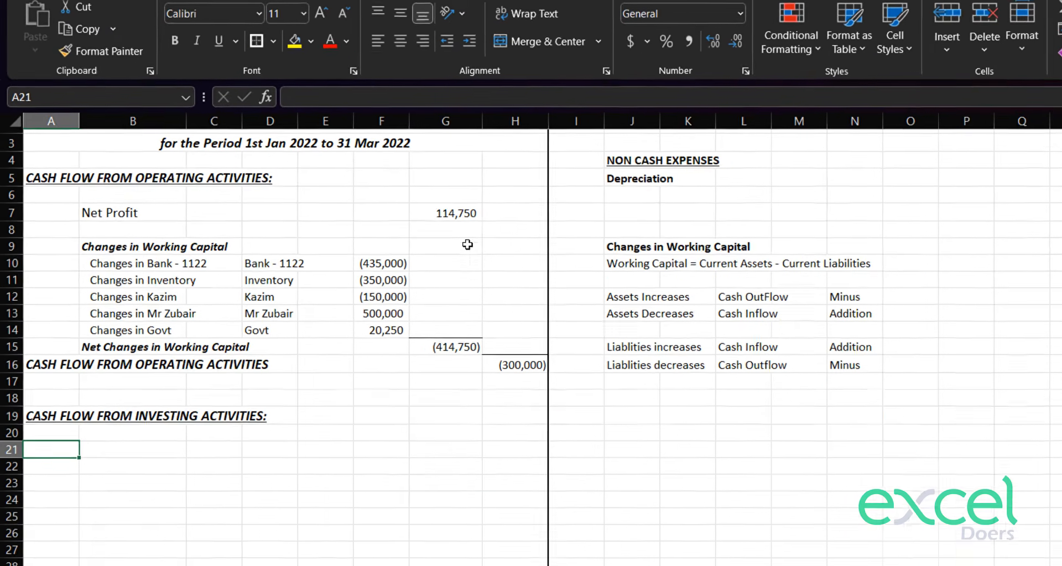
{"action": "left_click", "coordinate": [383, 360]}
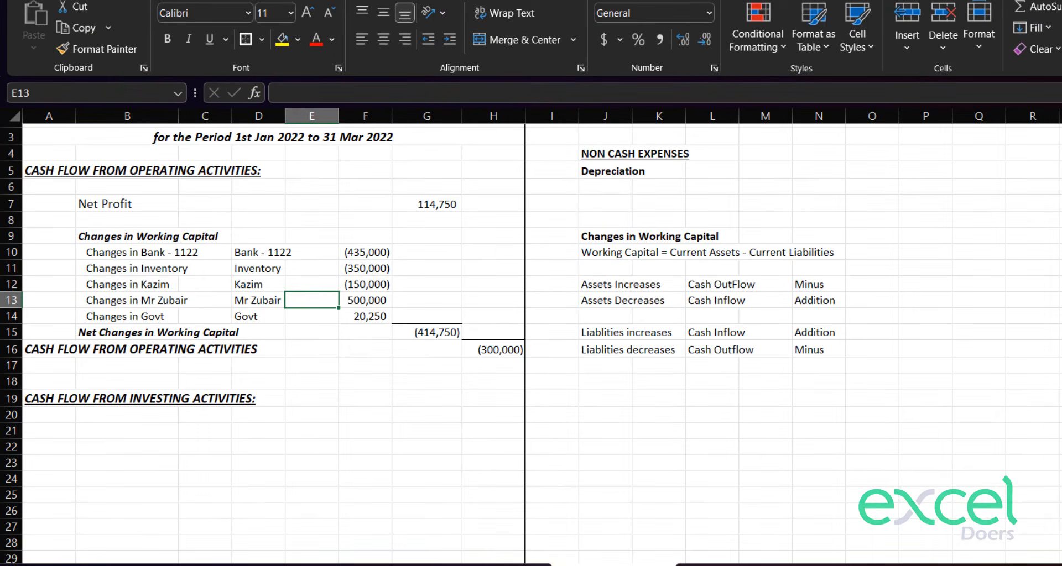
- On the Trial Balance sheet, enter the mark "CF" in H4 beside the Bank - 1122 row's Balance Sheet classification
{"action": "left_click", "coordinate": [139, 565]}
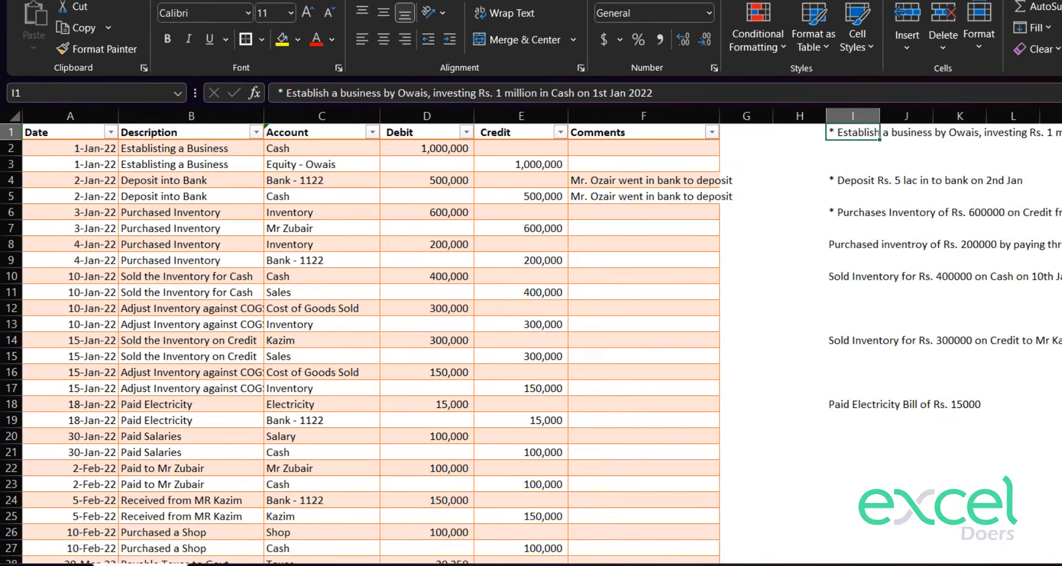
{"action": "left_click", "coordinate": [291, 565]}
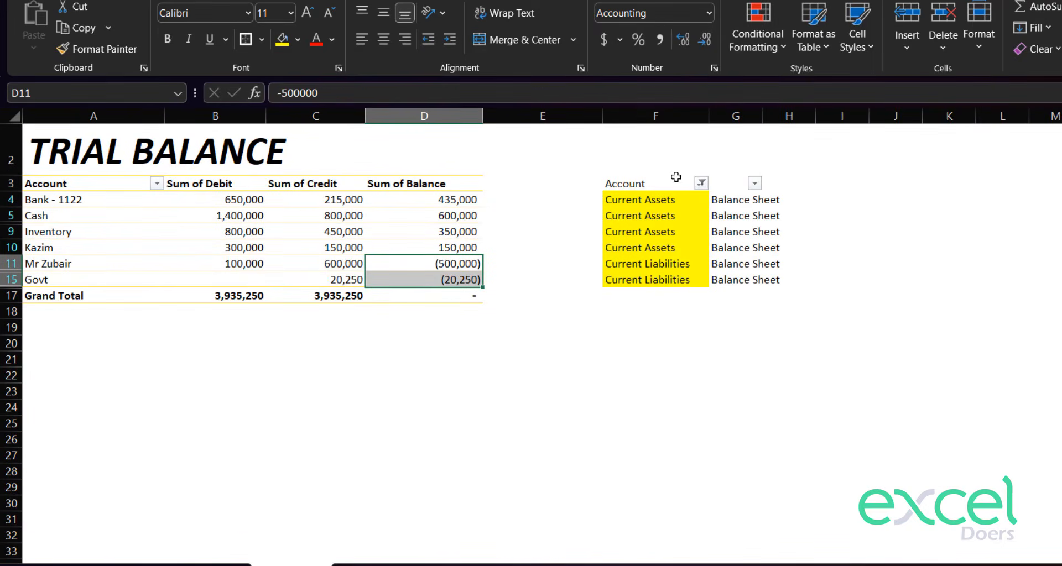
{"action": "left_click", "coordinate": [596, 199]}
{"action": "key", "text": "Down"}
{"action": "key", "text": "Down"}
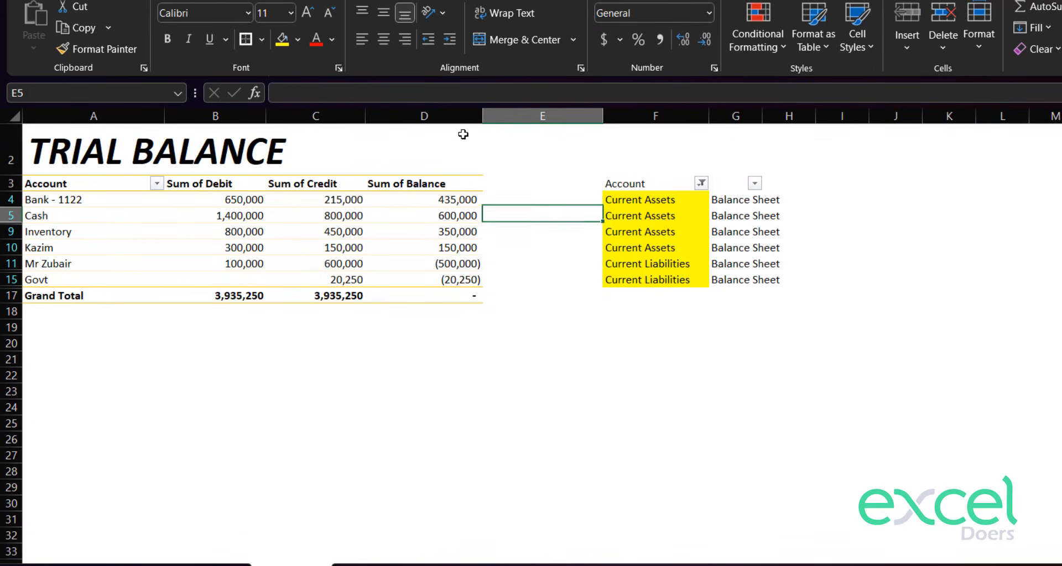
{"action": "key", "text": "Up"}
{"action": "key", "text": "Right"}
{"action": "key", "text": "Right"}
{"action": "key", "text": "Right"}
{"action": "key", "text": "Up"}
{"action": "key", "text": "Right"}
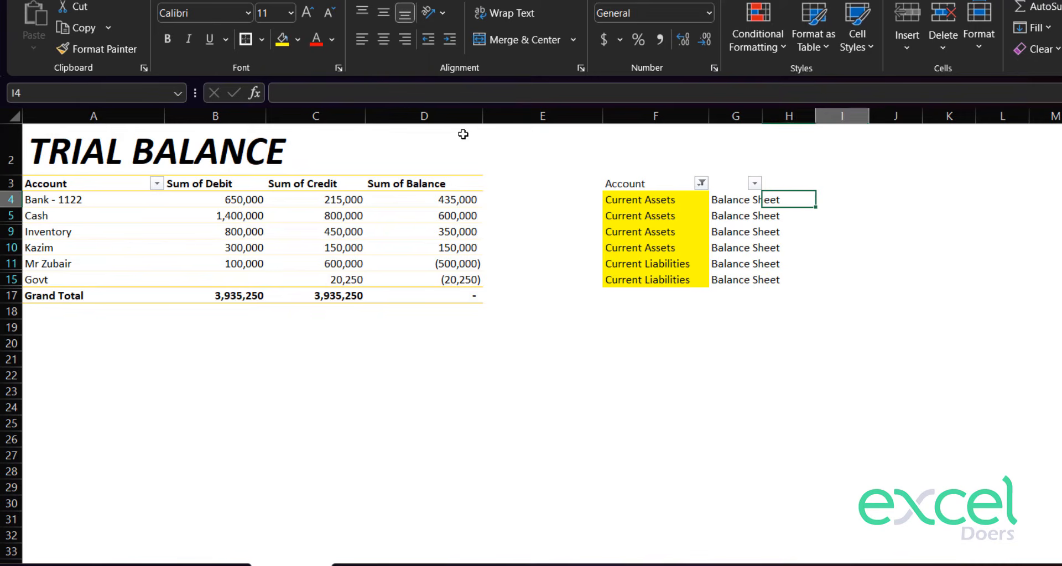
{"action": "key", "text": "Left"}
{"action": "type", "text": "CF"}
{"action": "key", "text": "ctrl+Return"}
- Copy the CF mark down beside all filtered current asset and current liability rows, and autofit column G
{"action": "key", "text": "ctrl+c"}
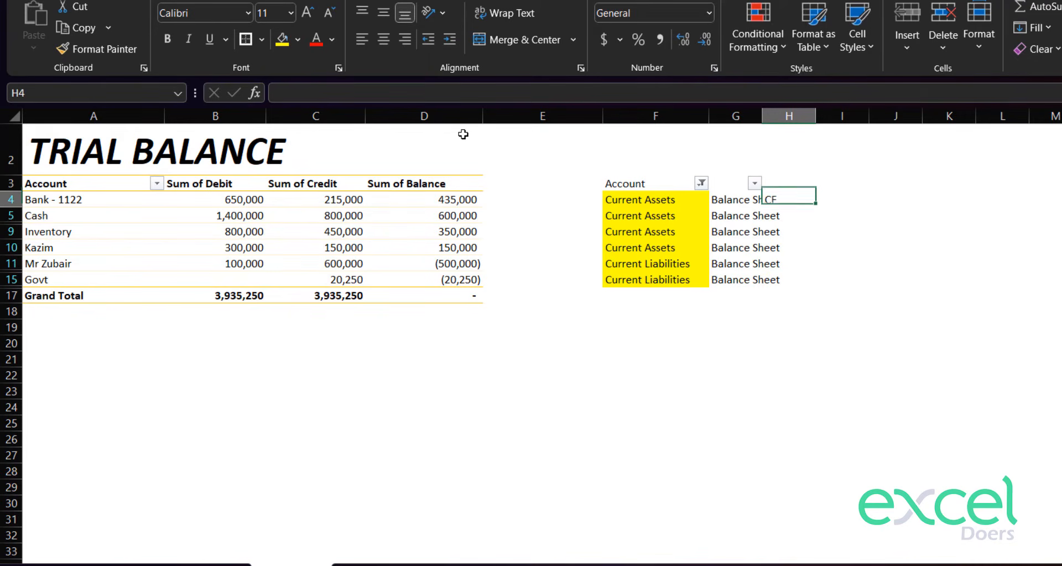
{"action": "key", "text": "shift+Down"}
{"action": "key", "text": "shift+Down"}
{"action": "key", "text": "shift+Down"}
{"action": "key", "text": "shift+Down"}
{"action": "key", "text": "ctrl+v"}
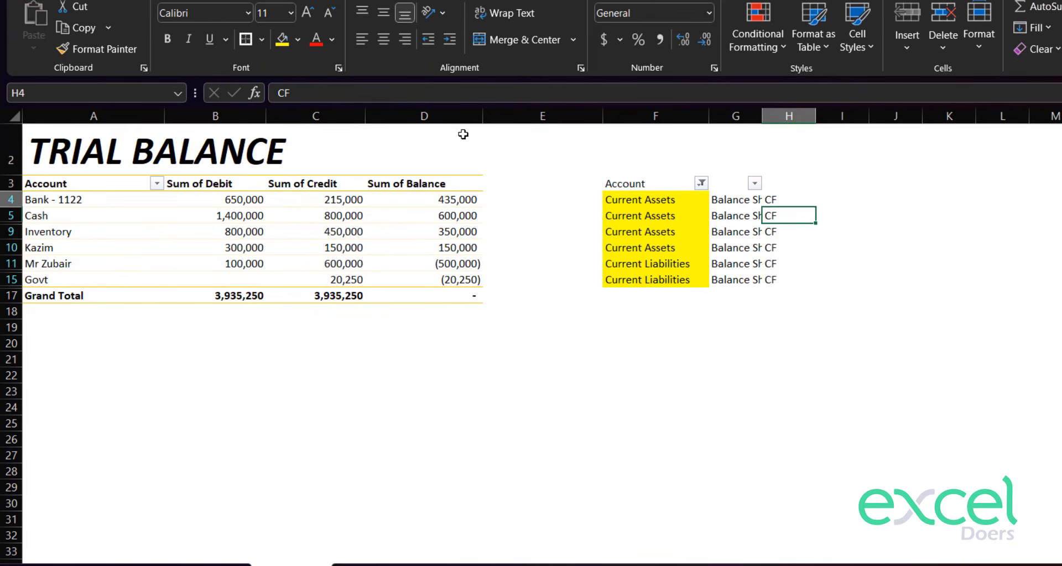
{"action": "double_click", "coordinate": [762, 116]}
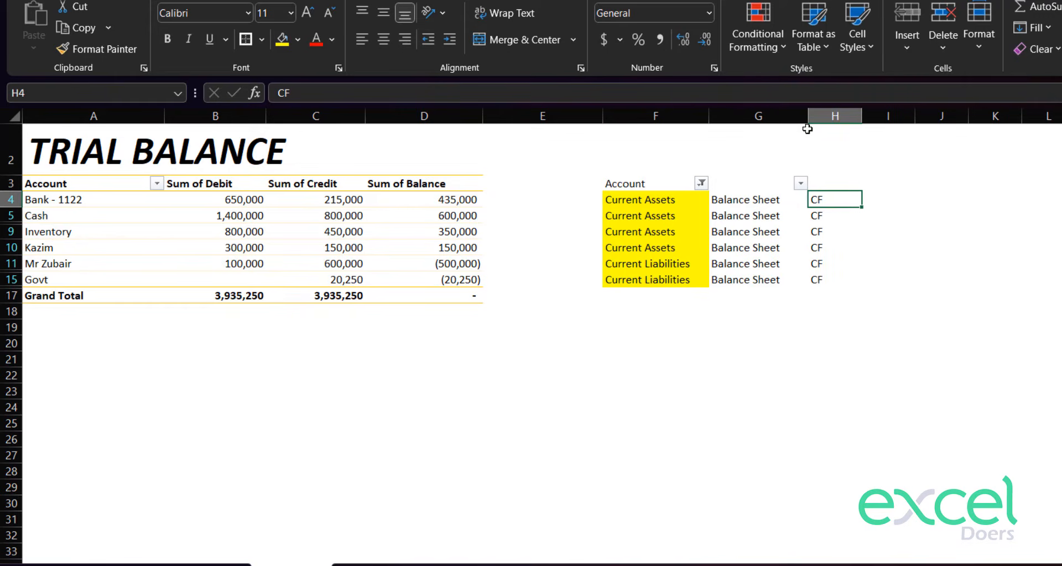
- Clear the filter on the account type column of the trial balance
{"action": "left_click", "coordinate": [836, 248]}
{"action": "left_click", "coordinate": [701, 184]}
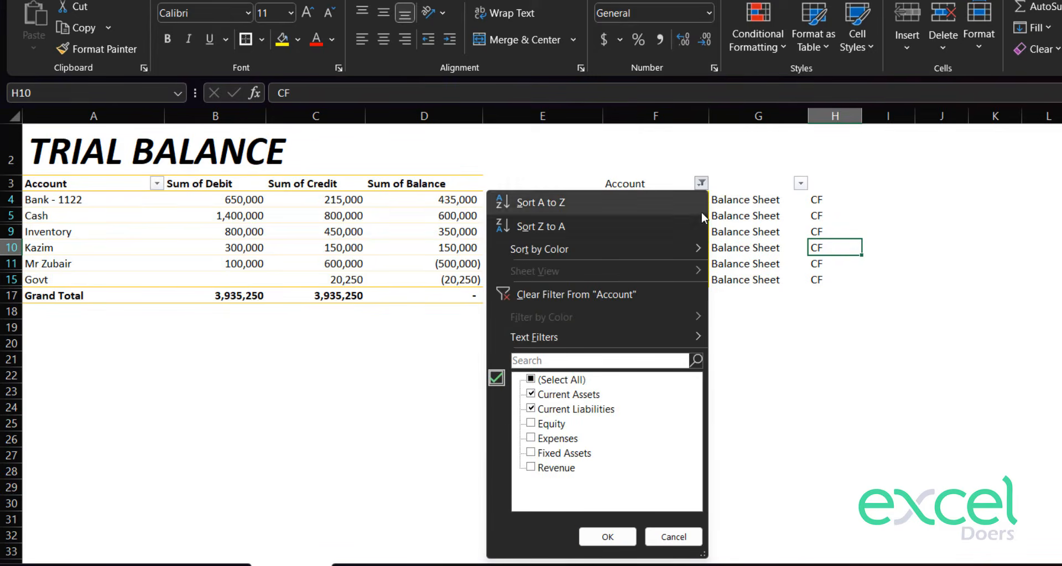
{"action": "left_click", "coordinate": [625, 291]}
{"action": "left_click", "coordinate": [601, 248]}
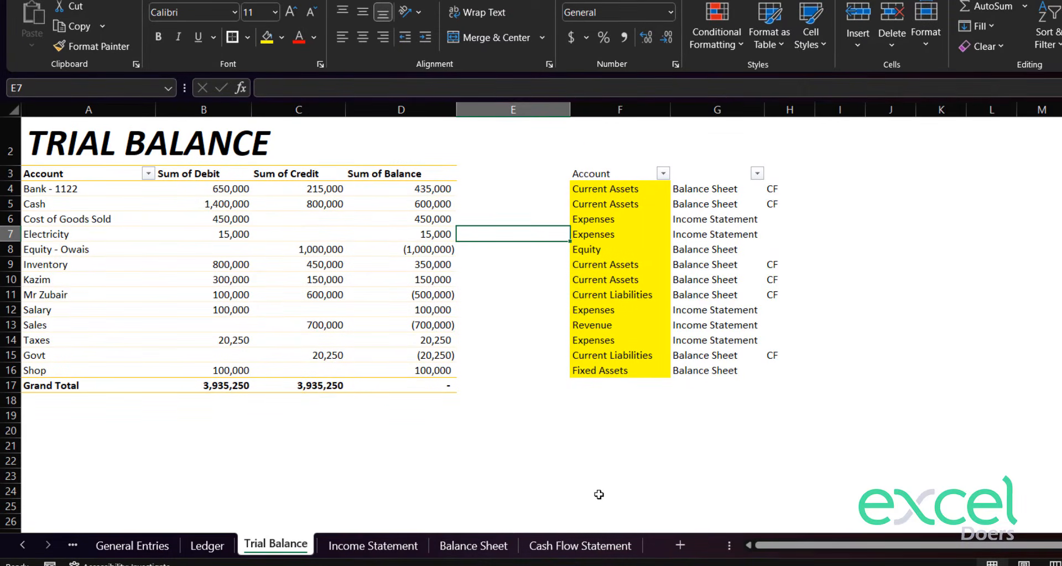
- Compare the cash flow statement with the trial balance classifications, examining the unmarked rows and the Fixed Assets type of Shop
{"action": "left_click", "coordinate": [579, 546]}
{"action": "left_click", "coordinate": [145, 376]}
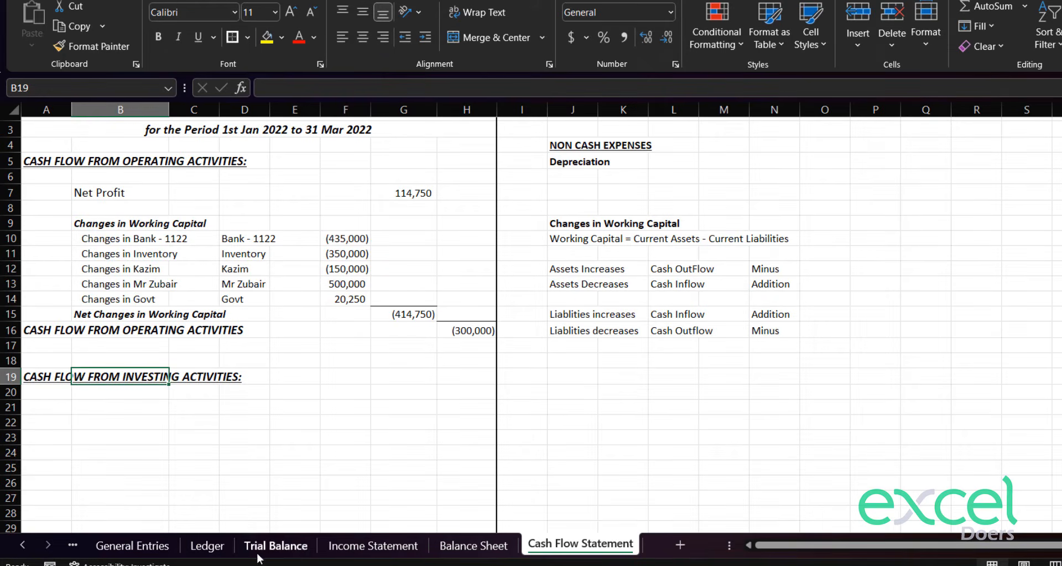
{"action": "left_click", "coordinate": [148, 551]}
{"action": "left_click", "coordinate": [258, 551]}
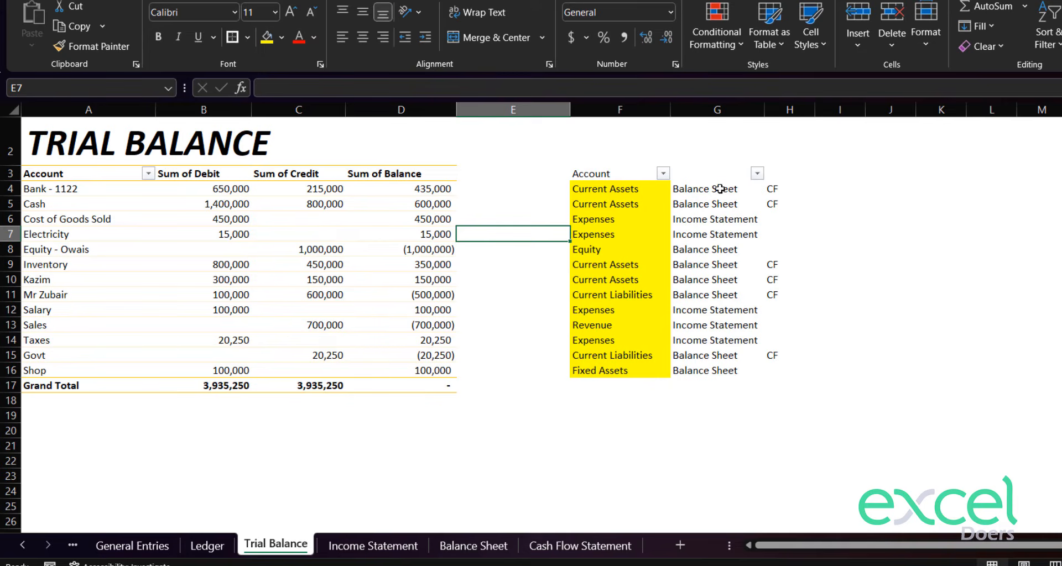
{"action": "left_click_drag", "start_coordinate": [719, 188], "coordinate": [717, 371]}
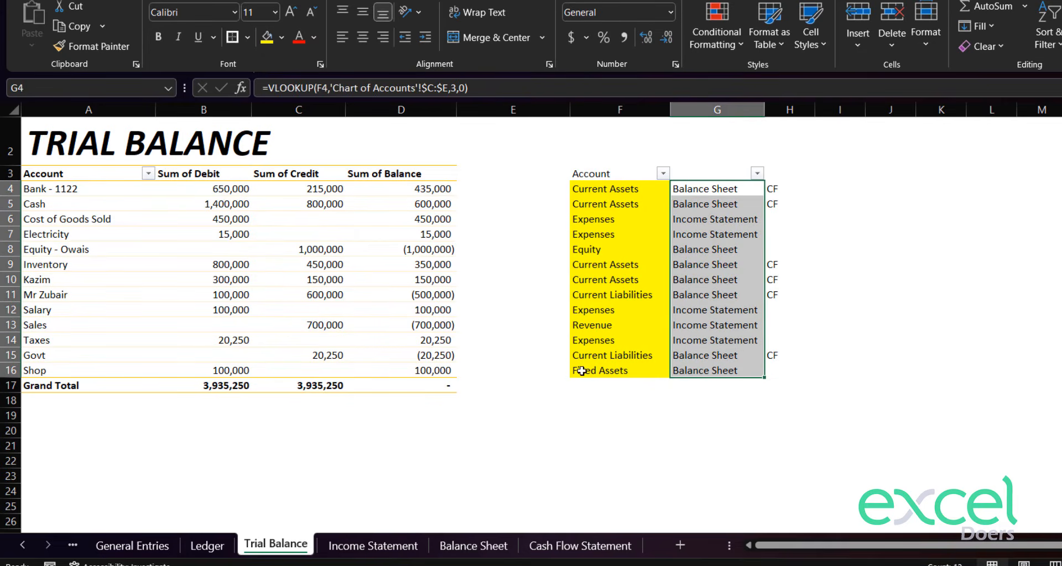
{"action": "left_click", "coordinate": [582, 371]}
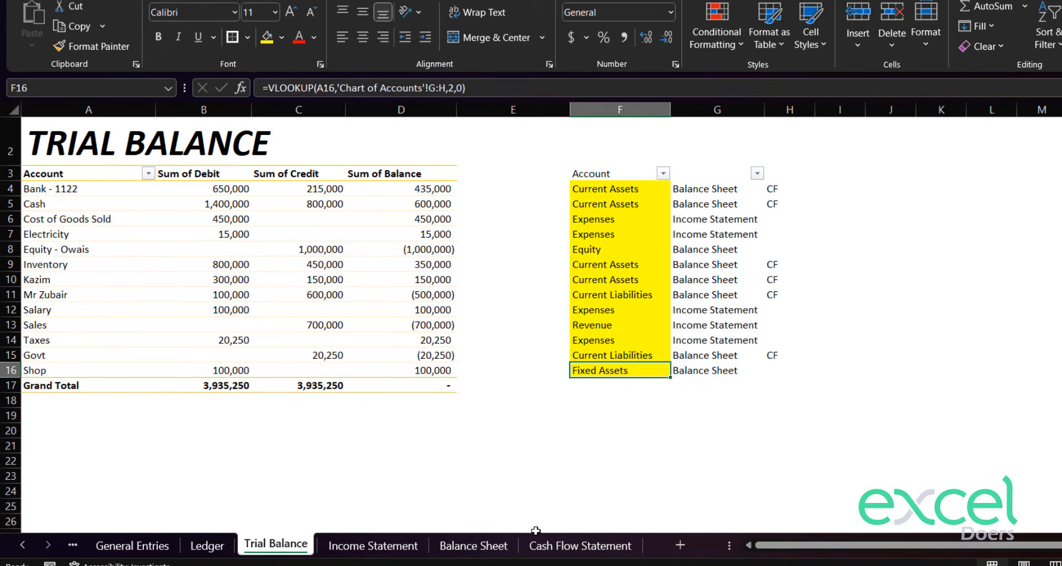
- On the Cash Flow Statement sheet, enter the note "CAPITAL EXPENDITURES" in column J below the working capital rules
{"action": "left_click", "coordinate": [553, 545]}
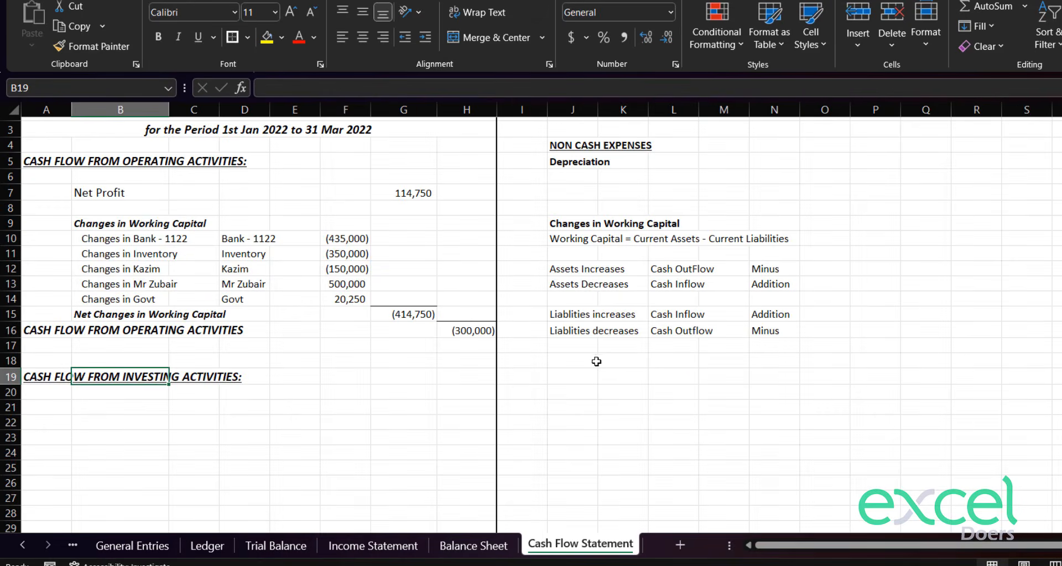
{"action": "left_click", "coordinate": [596, 362]}
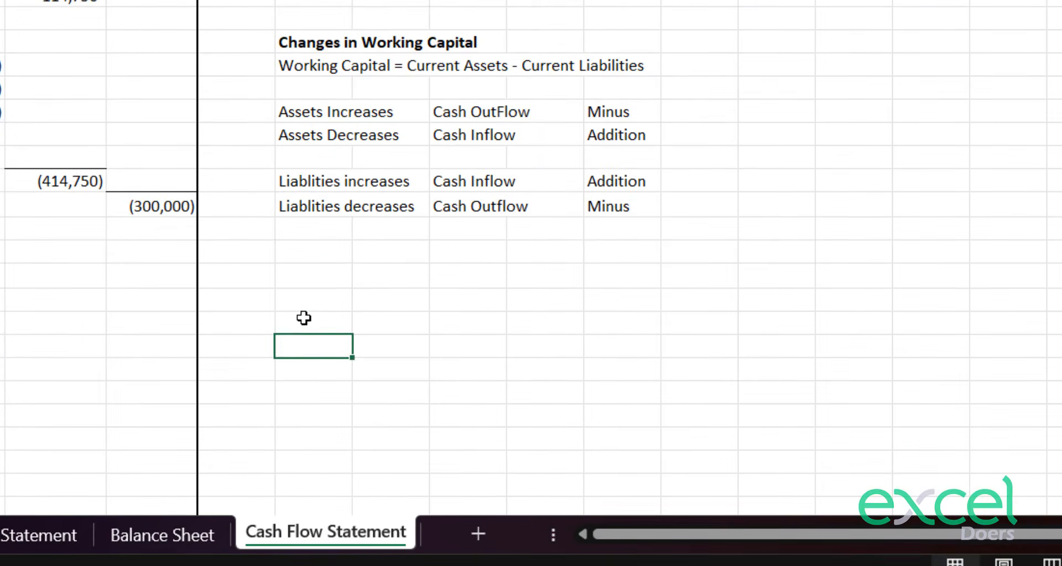
{"action": "left_click", "coordinate": [306, 321]}
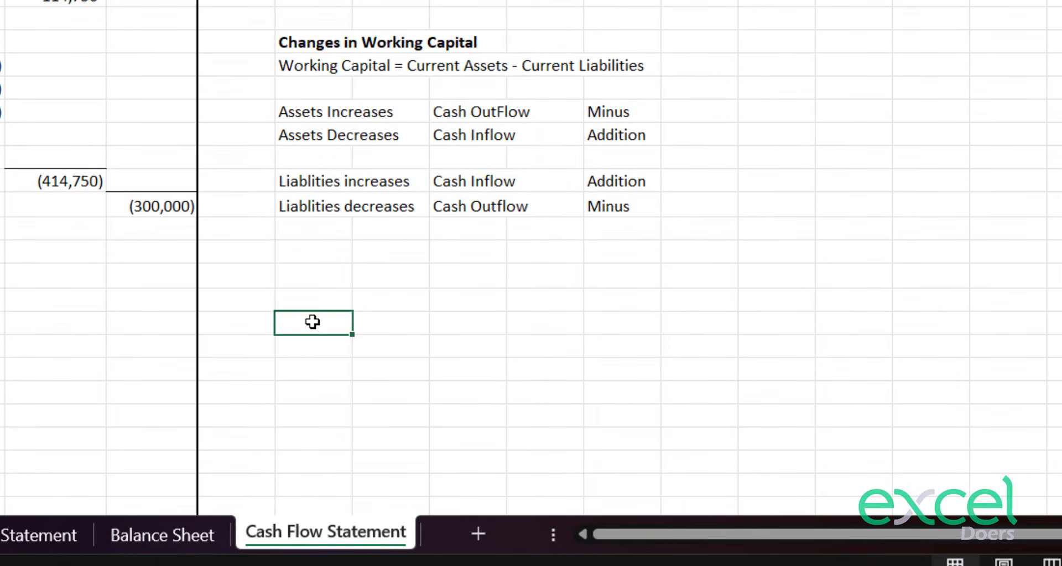
{"action": "type", "text": "CAP"}
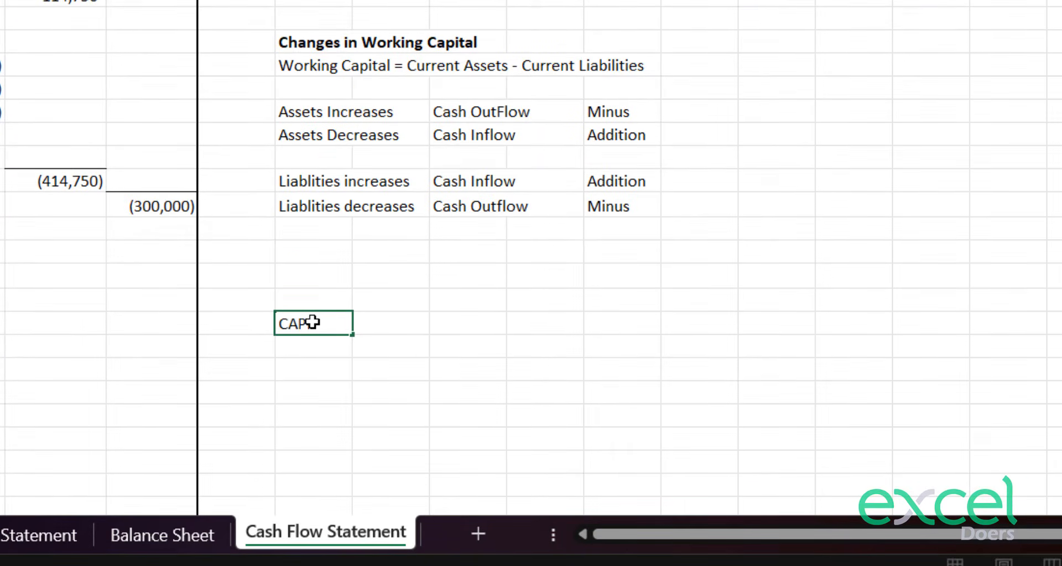
{"action": "type", "text": "ITAL EXPENDIT"}
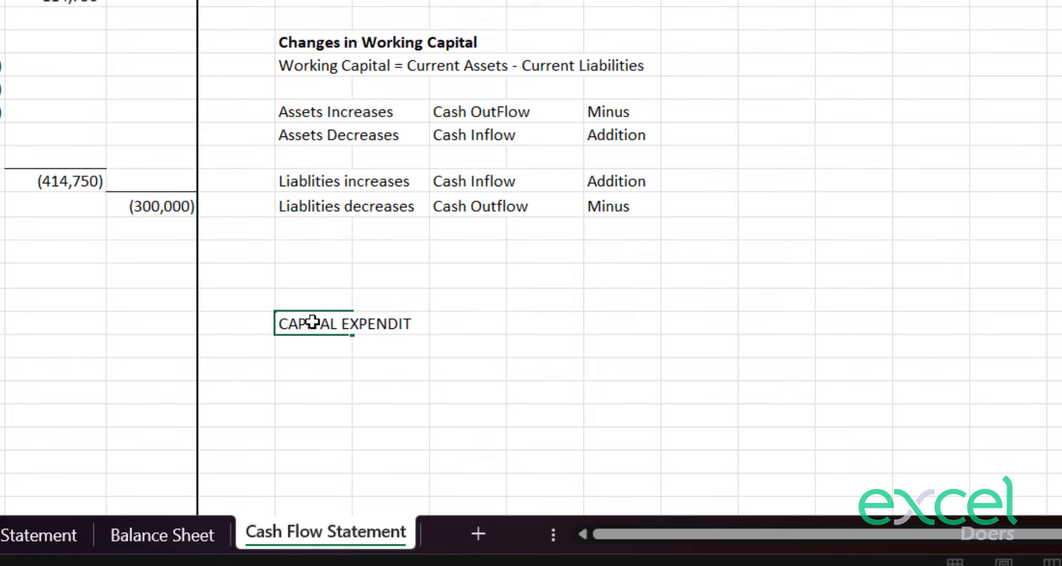
{"action": "type", "text": "URES"}
{"action": "key", "text": "Return"}
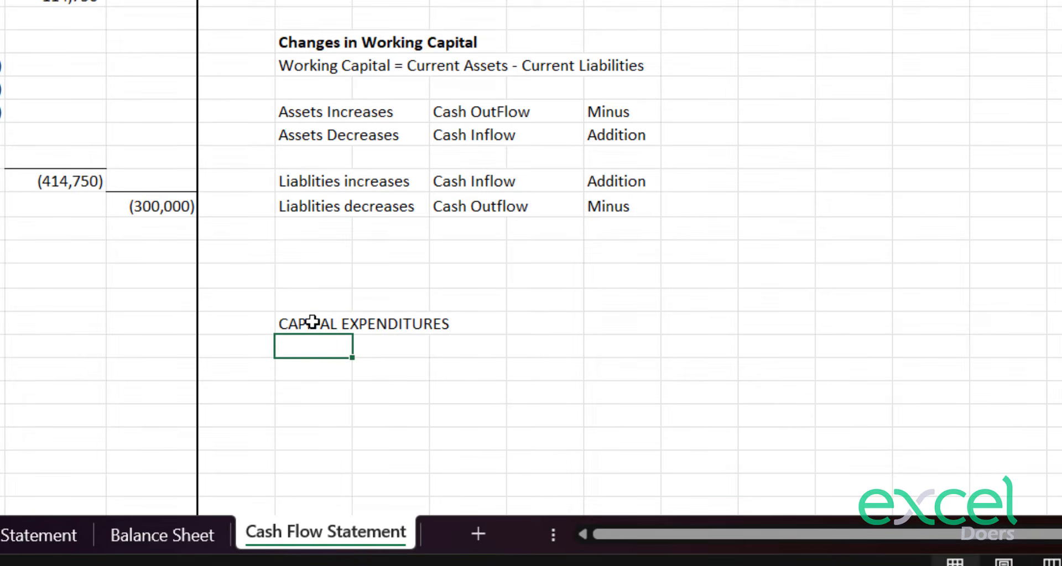
- Extend the capital expenditures note to read "CAPITAL EXPENDITURES / ACQUISION OF ASSETS"
{"action": "left_click", "coordinate": [313, 322]}
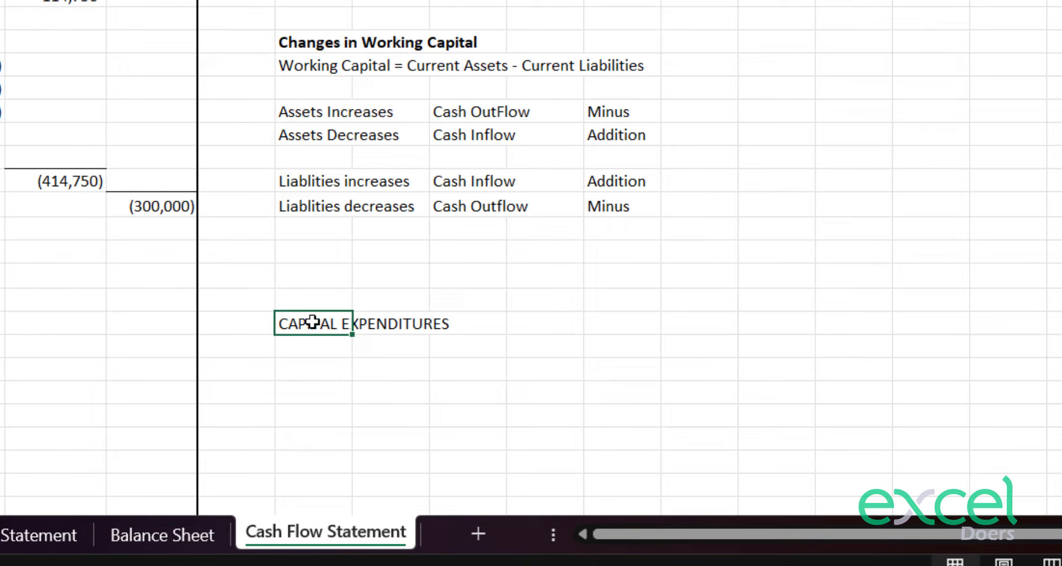
{"action": "key", "text": "F2"}
{"action": "type", "text": "/"}
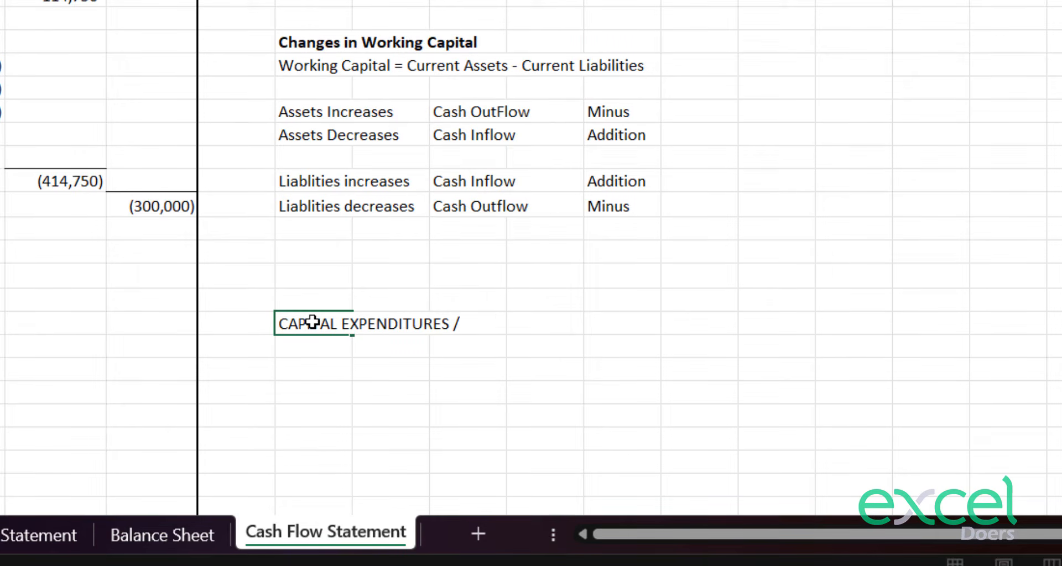
{"action": "type", "text": " ACQUISIO"}
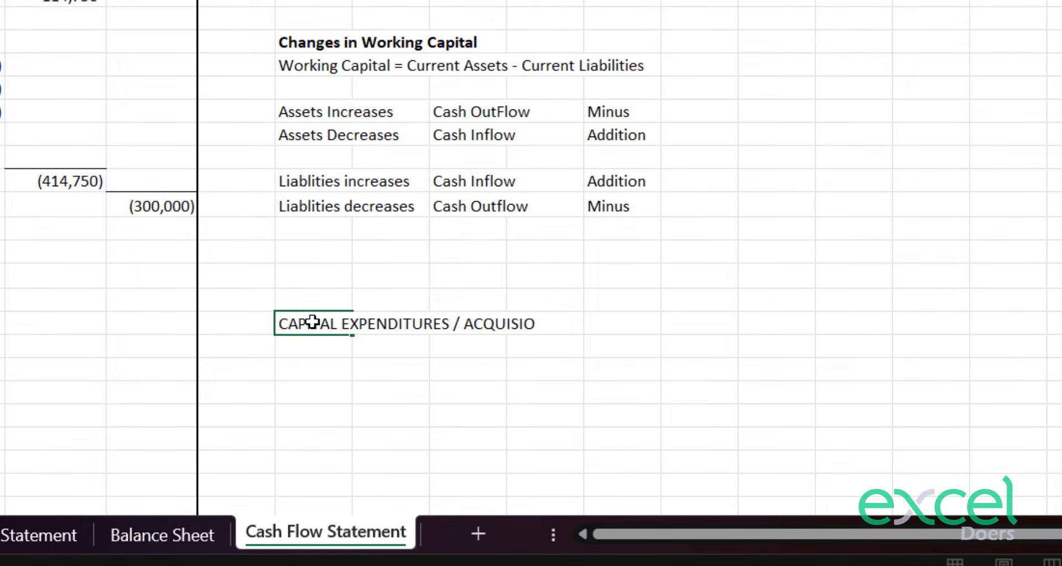
{"action": "type", "text": "N OF ASSETS"}
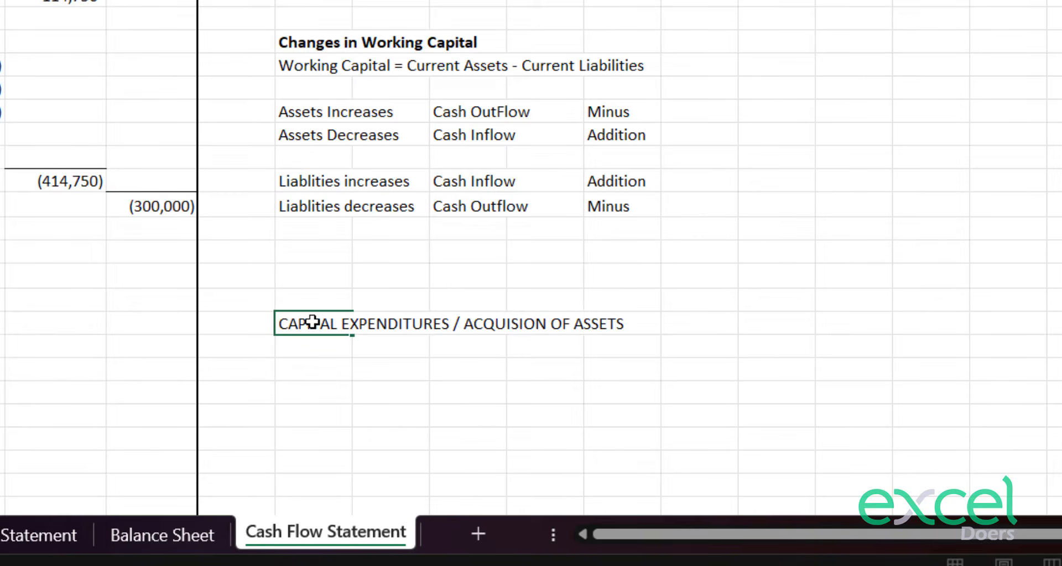
{"action": "key", "text": "Return"}
- Mark the capital expenditures note as "Cash Outflow" and "Minus" in the cells beside it
{"action": "left_click", "coordinate": [313, 322]}
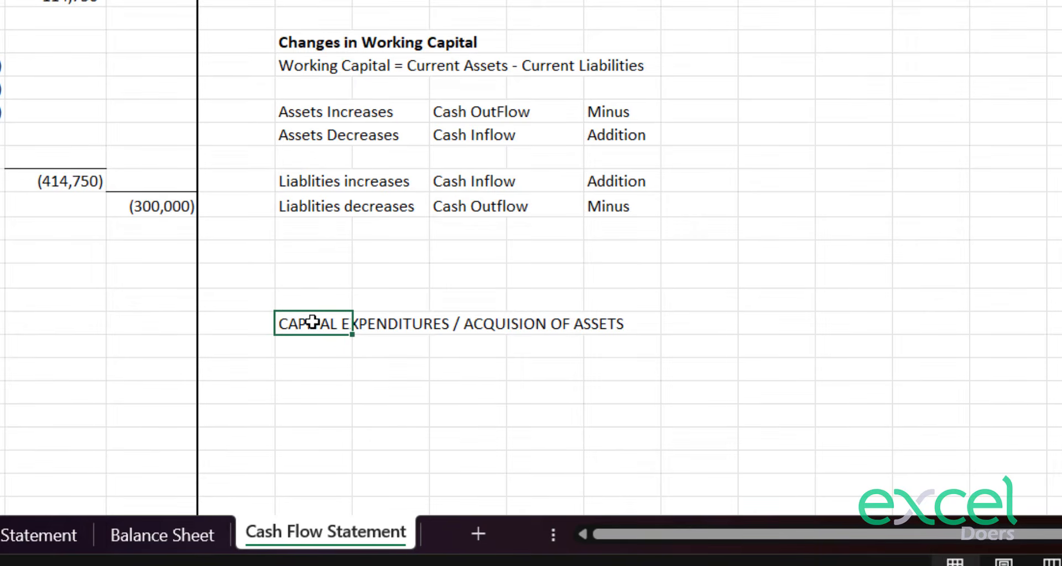
{"action": "key", "text": "Right"}
{"action": "key", "text": "Right"}
{"action": "key", "text": "Right"}
{"action": "key", "text": "Right"}
{"action": "key", "text": "Right"}
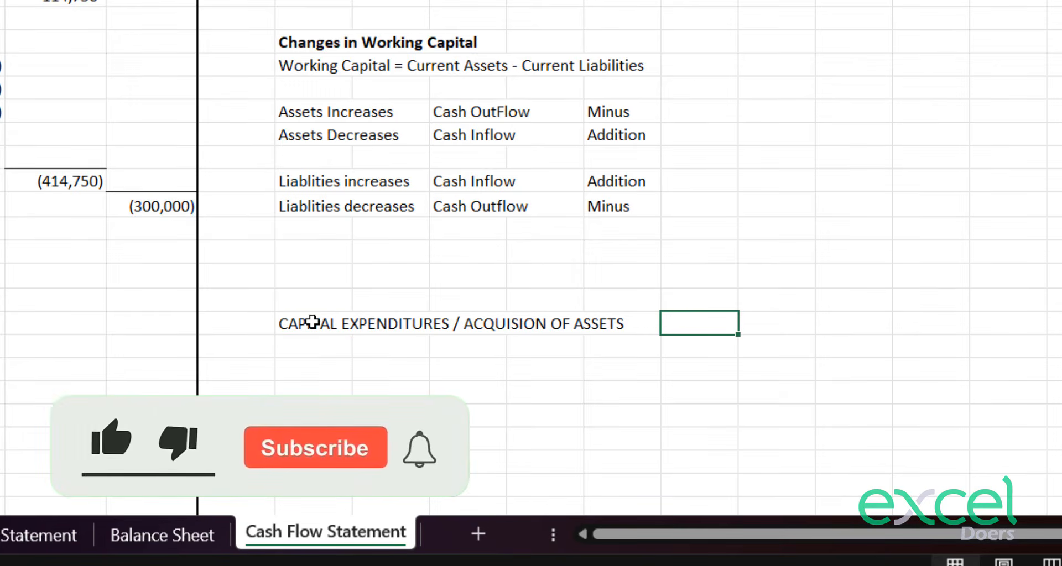
{"action": "type", "text": "Cash"}
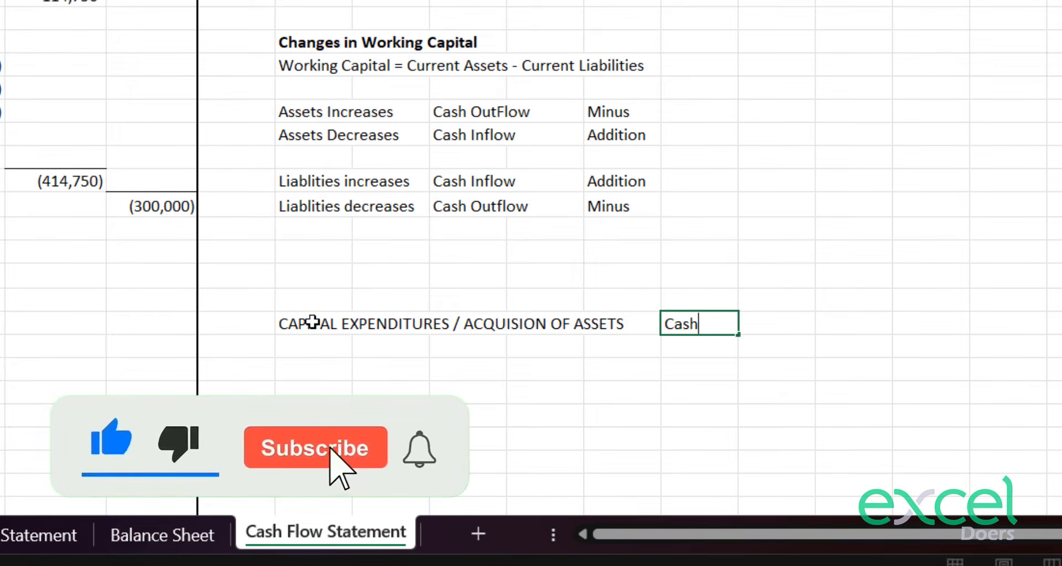
{"action": "type", "text": " Outfl"}
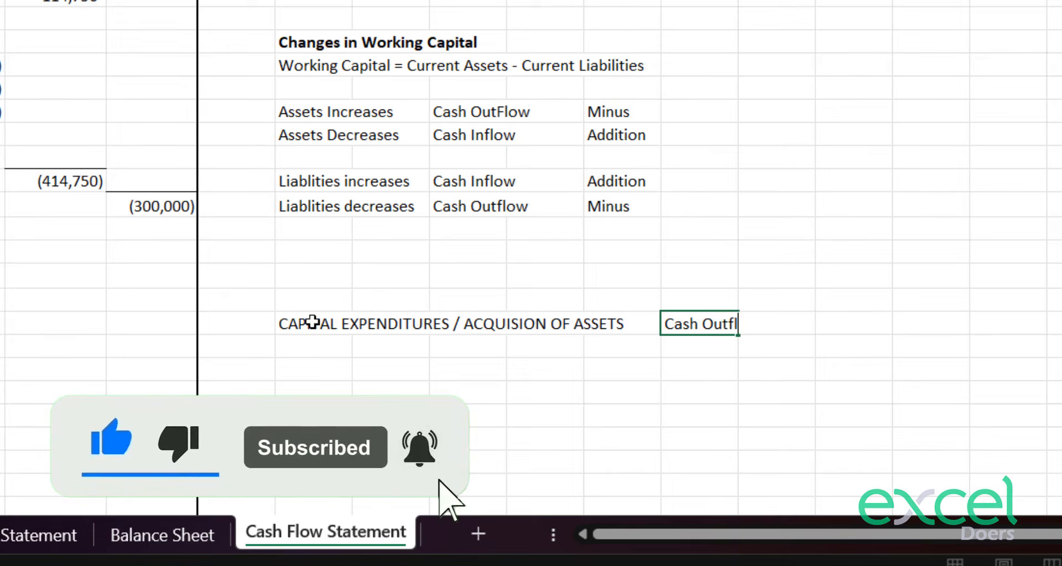
{"action": "type", "text": "ow"}
{"action": "key", "text": "Return"}
{"action": "key", "text": "Up"}
{"action": "key", "text": "Right"}
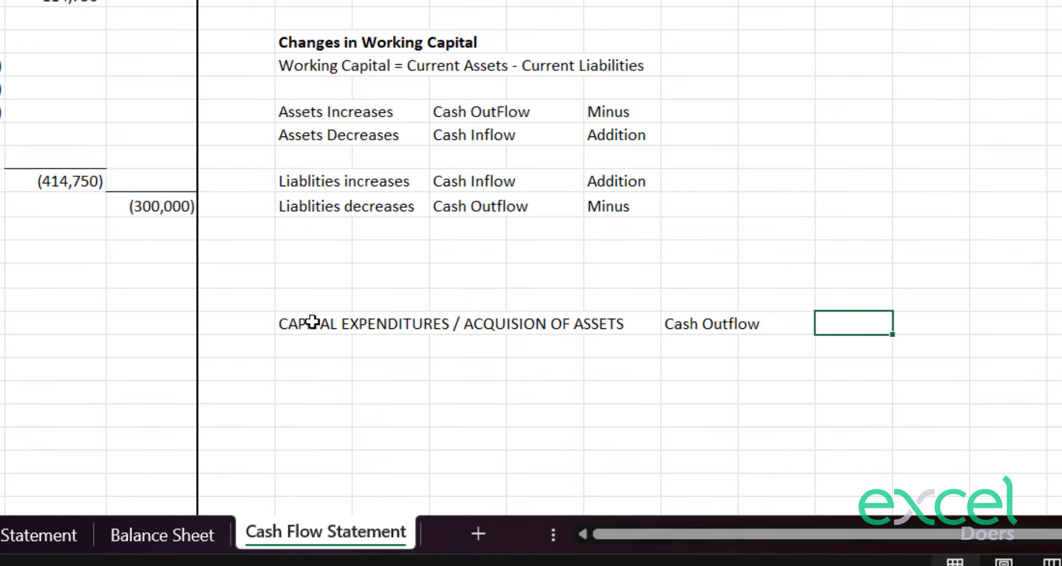
{"action": "type", "text": "Minus"}
{"action": "key", "text": "Return"}
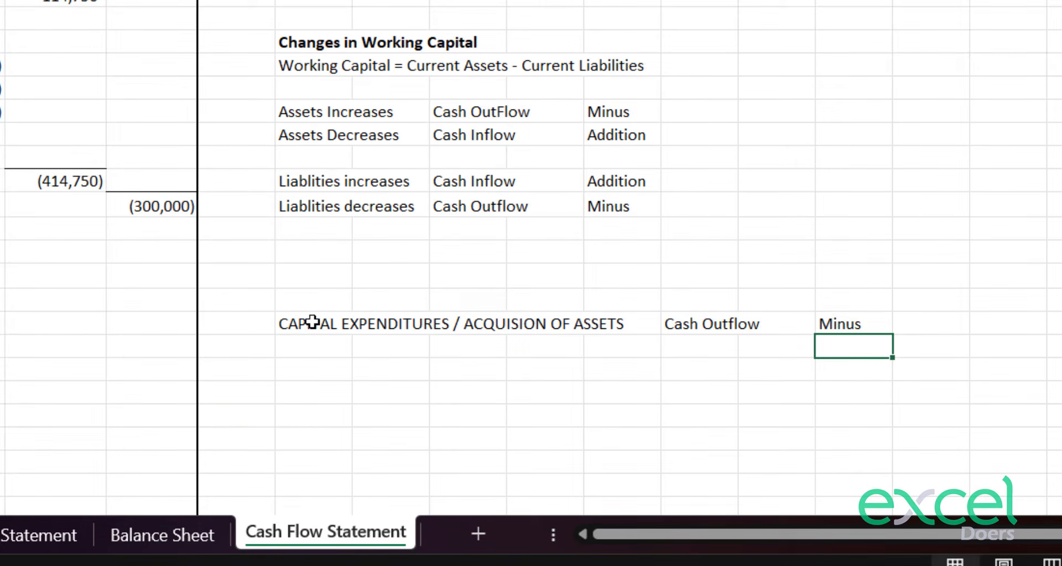
- Enter the note "Proceed from Sales of Assets" directly below the capital expenditures note
{"action": "key", "text": "Left"}
{"action": "key", "text": "Left"}
{"action": "key", "text": "Left"}
{"action": "key", "text": "Left"}
{"action": "key", "text": "Left"}
{"action": "key", "text": "Left"}
{"action": "key", "text": "Left"}
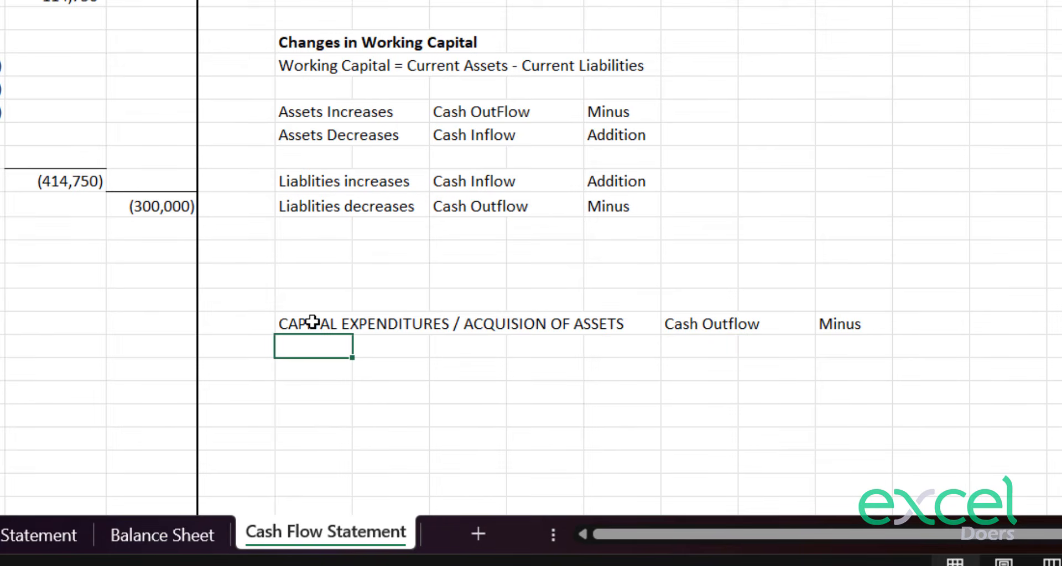
{"action": "type", "text": "Proceed f"}
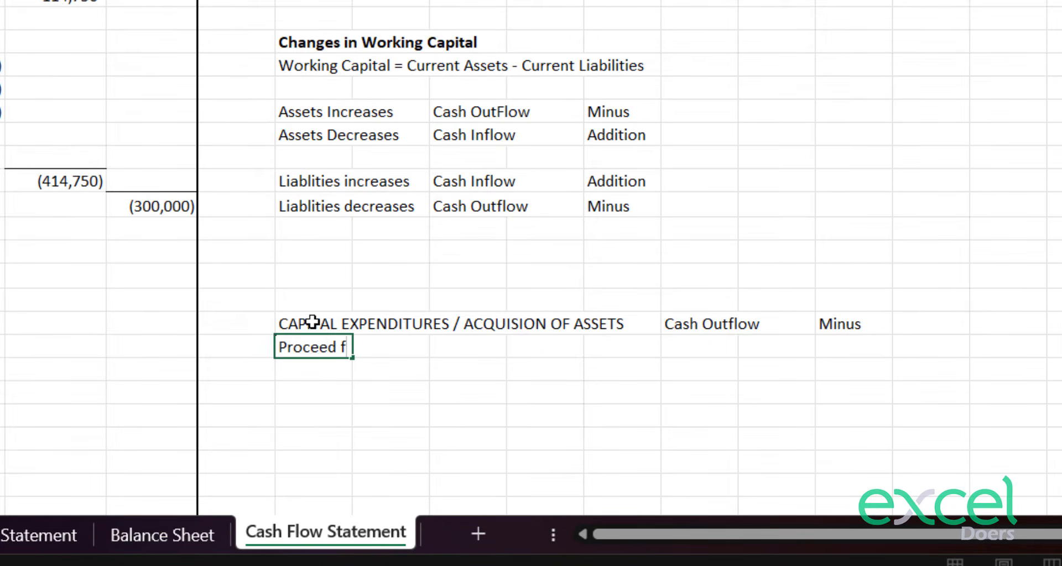
{"action": "type", "text": "rom Sales of Assets"}
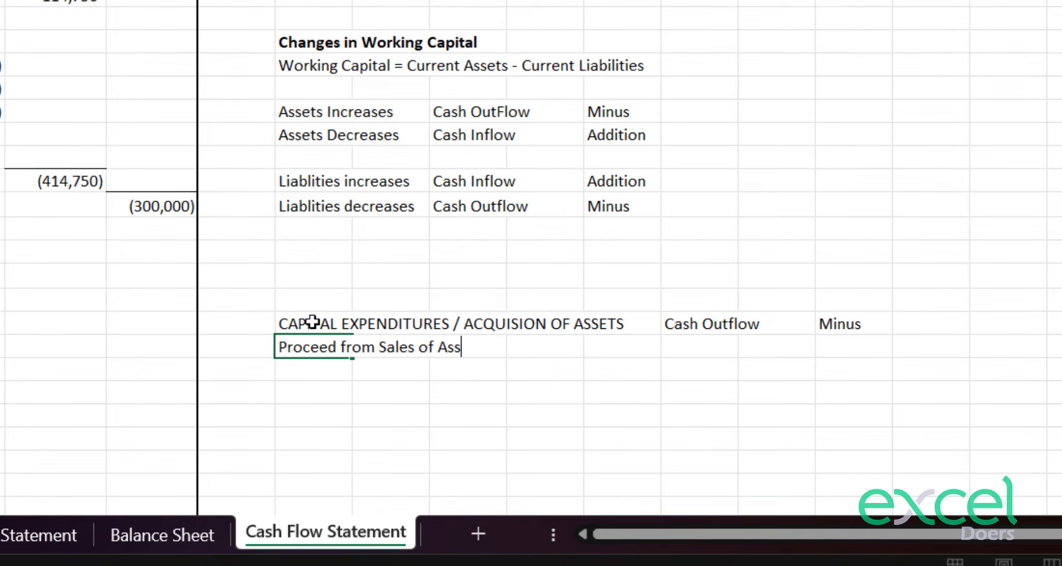
{"action": "key", "text": "Return"}
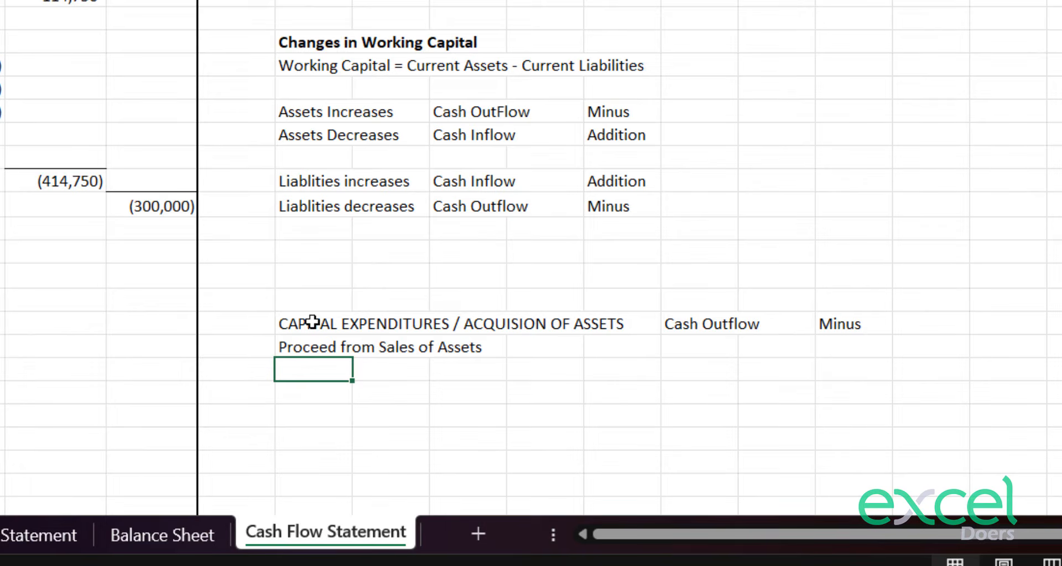
- Enter "Cash Inflows" beside the "Proceed from Sales of Assets" note, under "Cash Outflow"
{"action": "key", "text": "Right"}
{"action": "key", "text": "Right"}
{"action": "key", "text": "Right"}
{"action": "key", "text": "Right"}
{"action": "key", "text": "Right"}
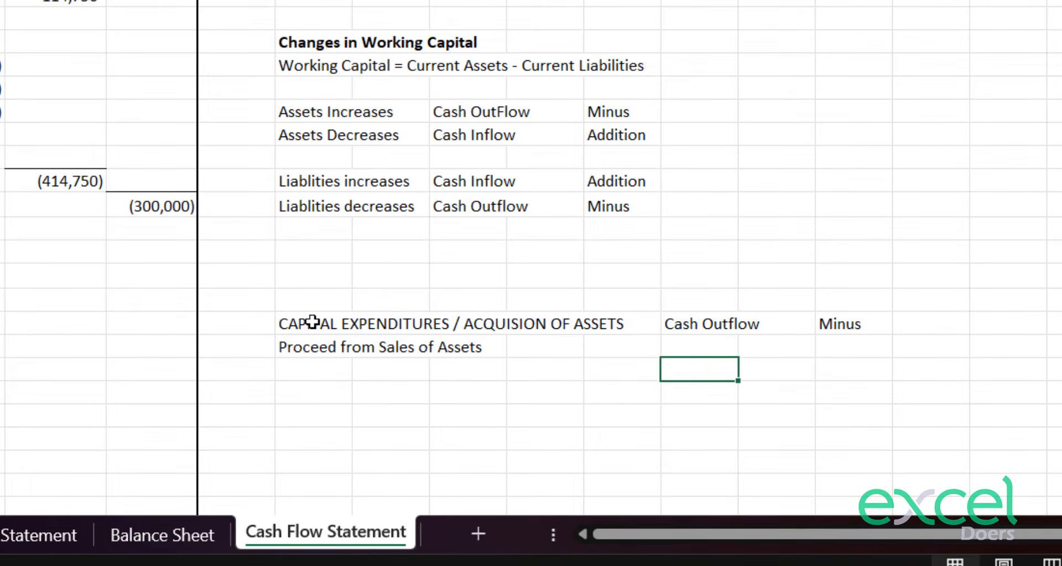
{"action": "key", "text": "Up"}
{"action": "type", "text": "Cash "}
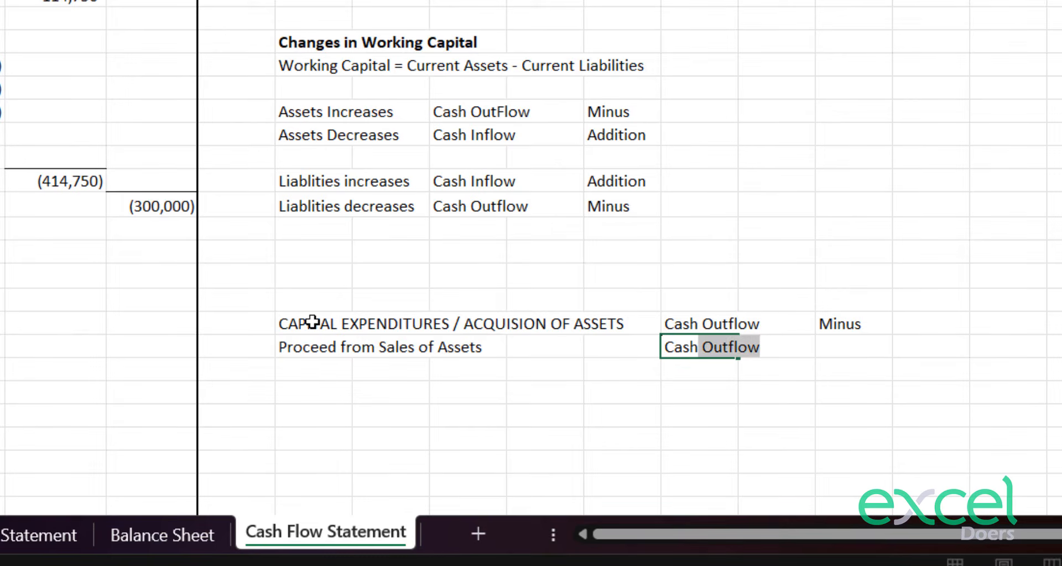
{"action": "type", "text": "Inflows"}
{"action": "key", "text": "Return"}
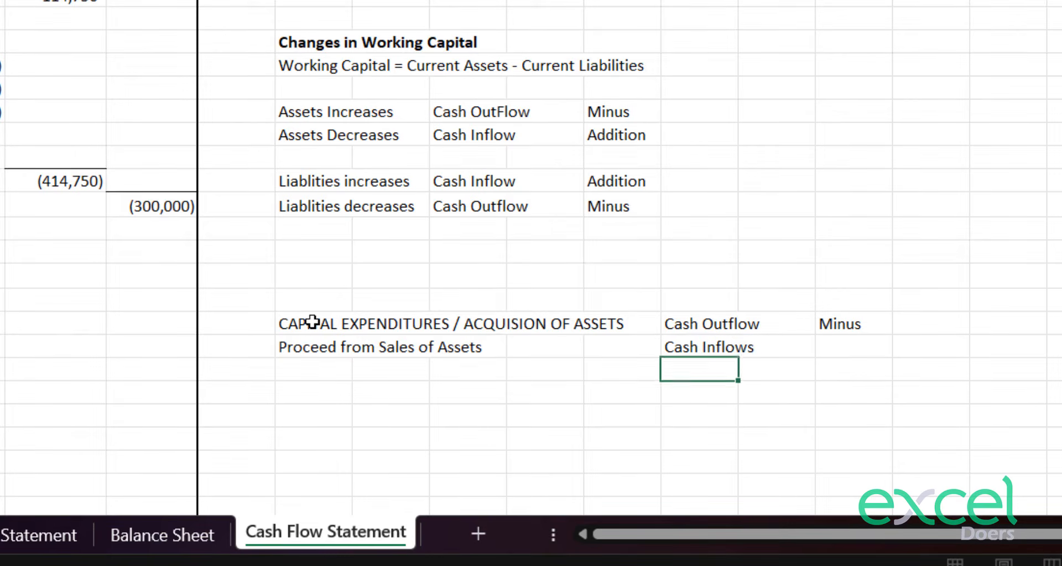
- Enter "Addition" as the treatment for the proceeds from sales of assets, under "Minus"
{"action": "key", "text": "Right"}
{"action": "key", "text": "Up"}
{"action": "type", "text": "Add"}
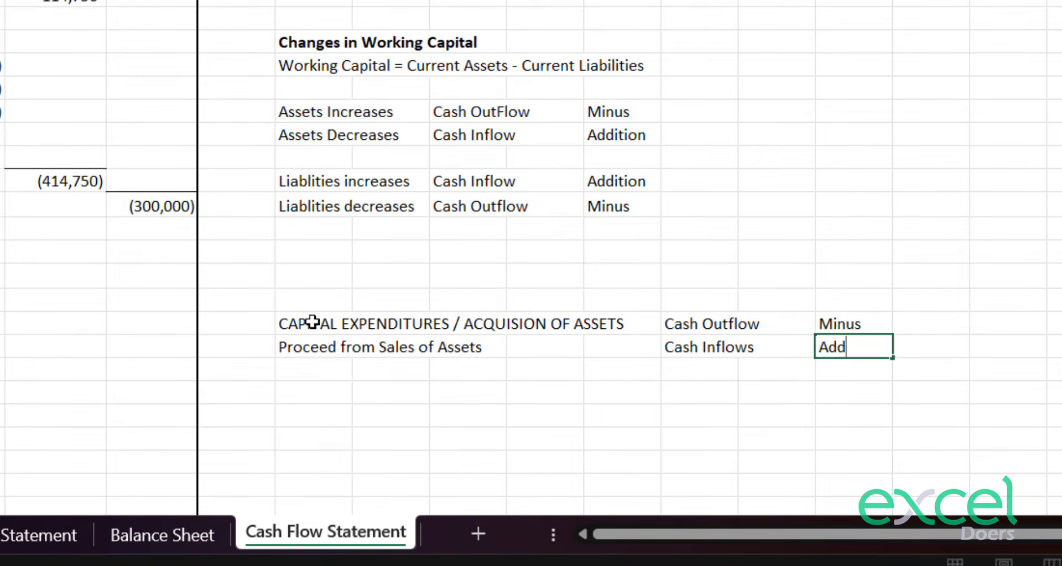
{"action": "type", "text": "ition"}
{"action": "key", "text": "Return"}
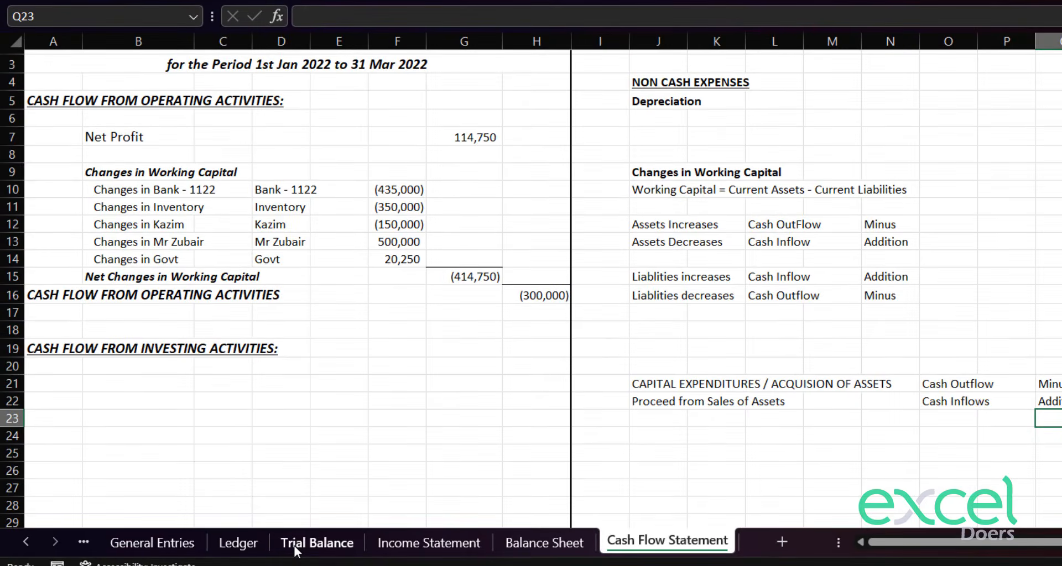
- On the Trial Balance sheet, filter the account type column to show only Fixed Assets
{"action": "left_click", "coordinate": [296, 550]}
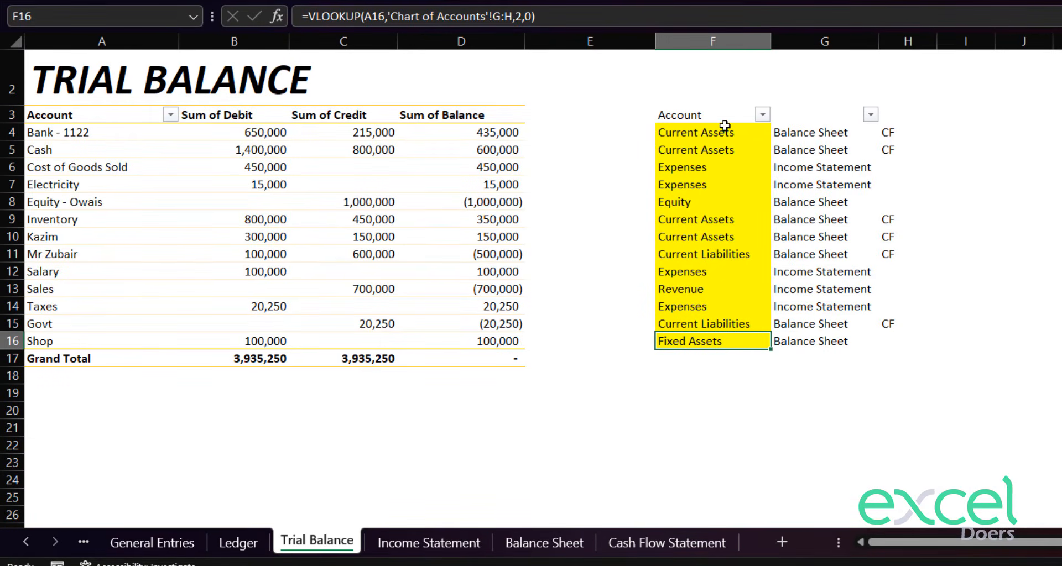
{"action": "left_click", "coordinate": [758, 127]}
{"action": "left_click", "coordinate": [763, 115]}
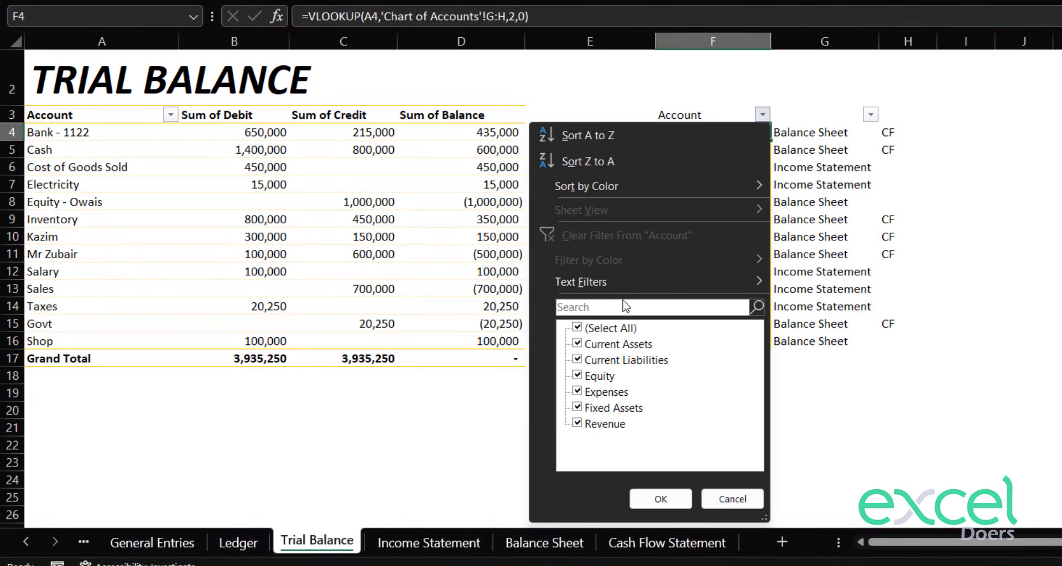
{"action": "left_click", "coordinate": [577, 328]}
{"action": "left_click", "coordinate": [577, 408]}
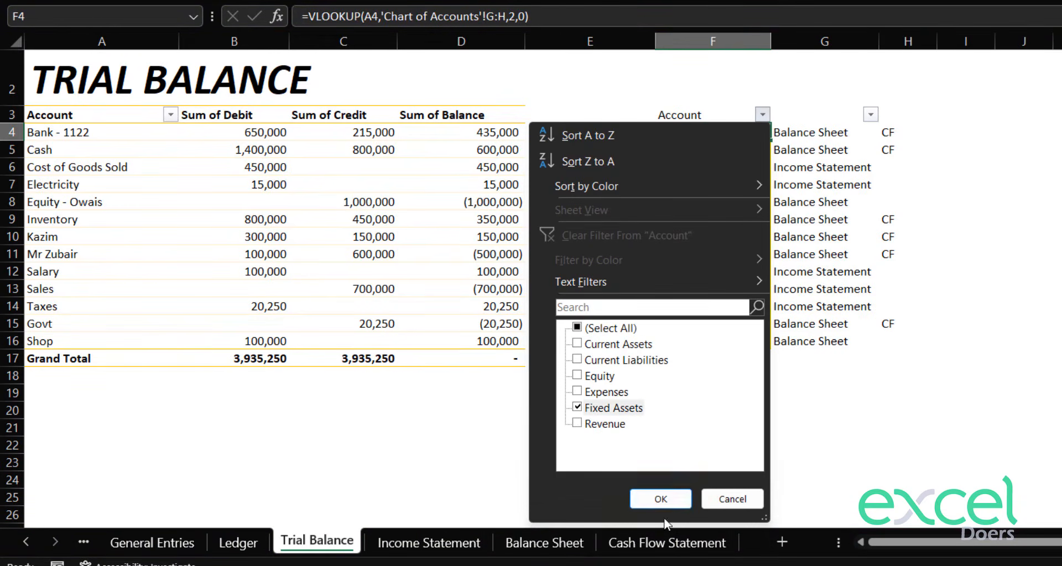
{"action": "left_click", "coordinate": [661, 499]}
{"action": "left_click", "coordinate": [770, 242]}
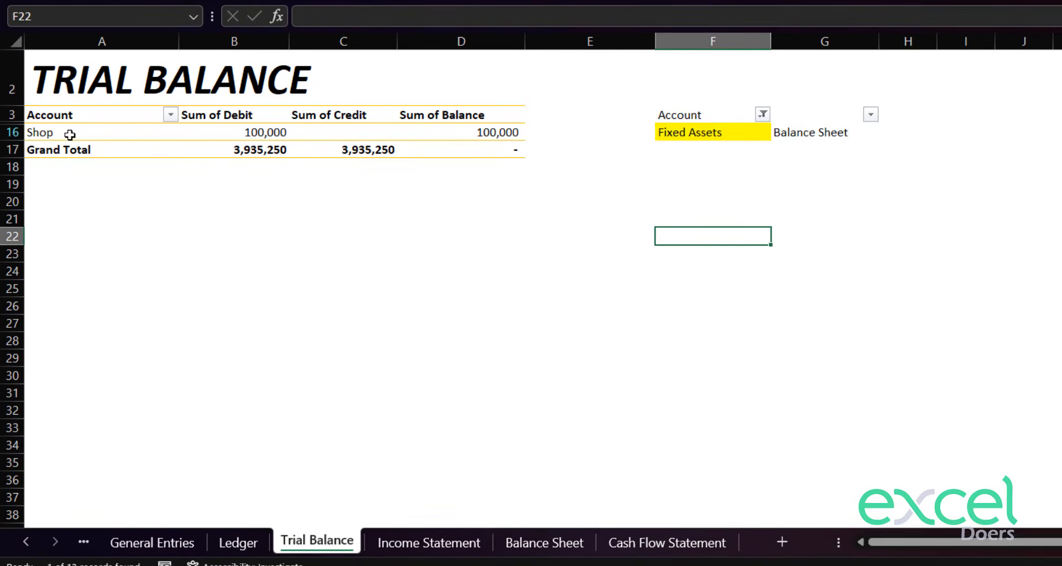
- Examine the Shop account's debit and balance amounts in the filtered trial balance
{"action": "left_click", "coordinate": [70, 132]}
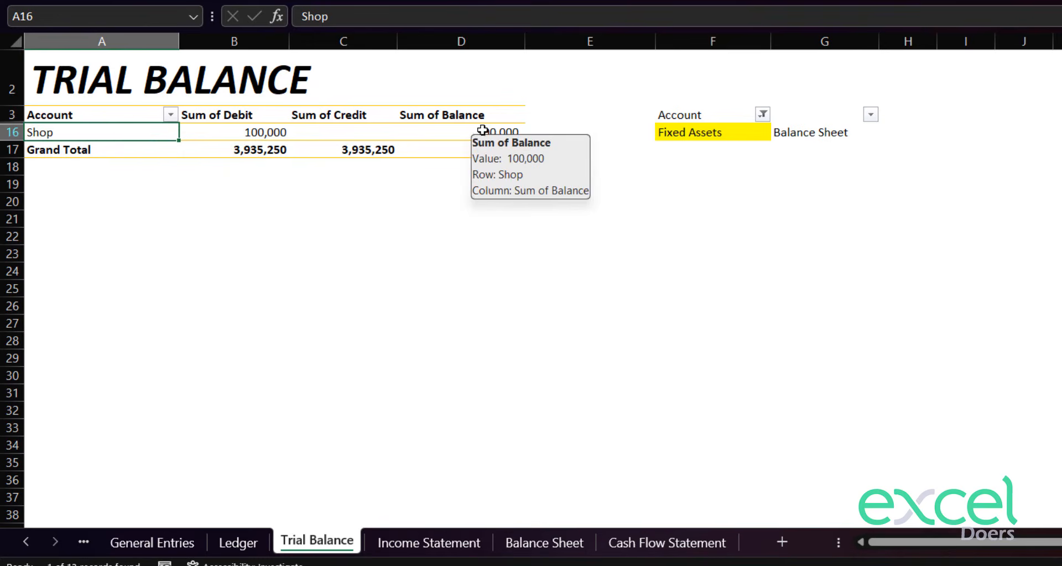
{"action": "left_click", "coordinate": [510, 135]}
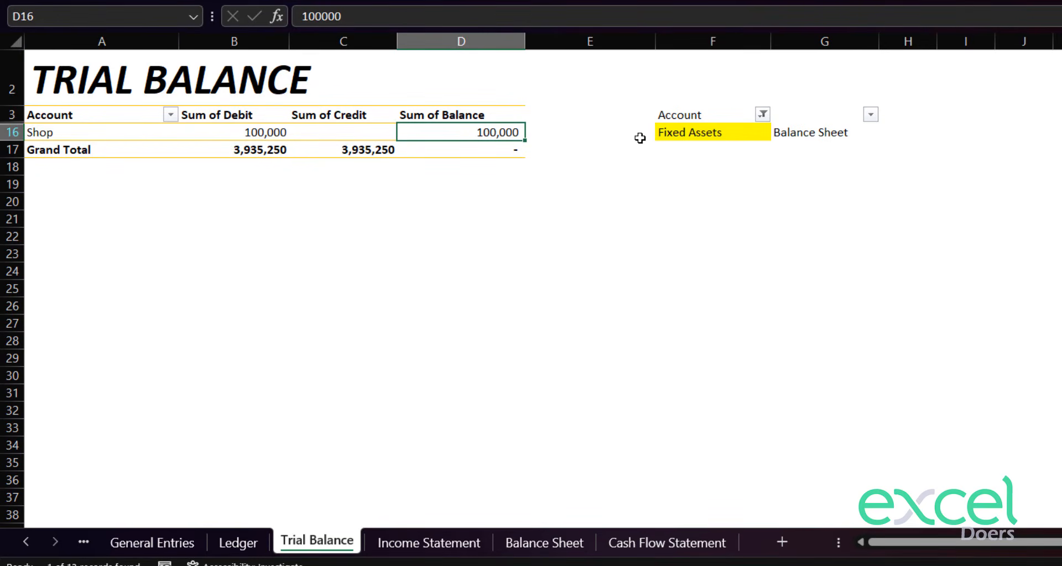
{"action": "left_click", "coordinate": [226, 133]}
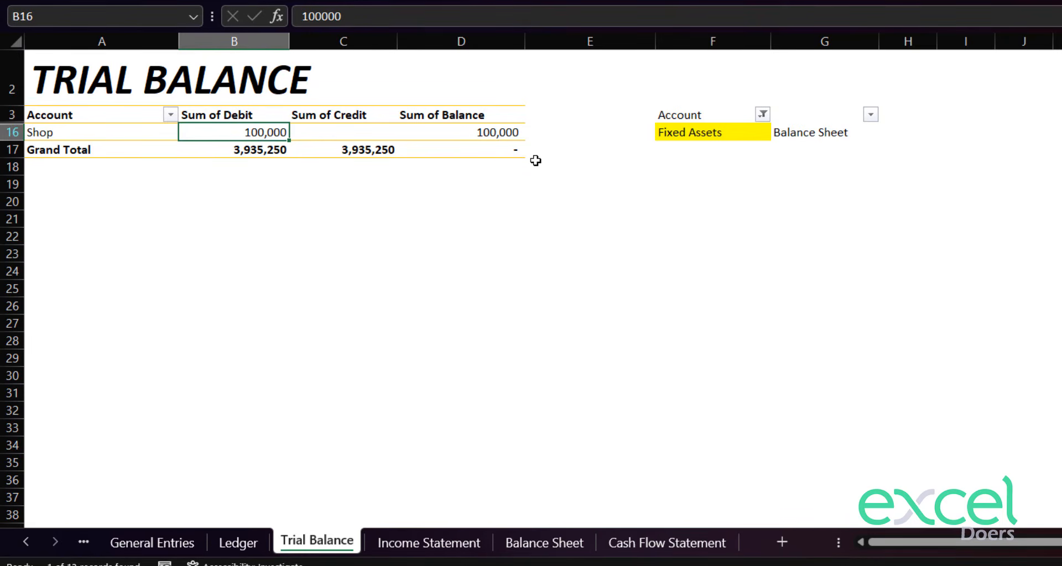
{"action": "left_click", "coordinate": [504, 133]}
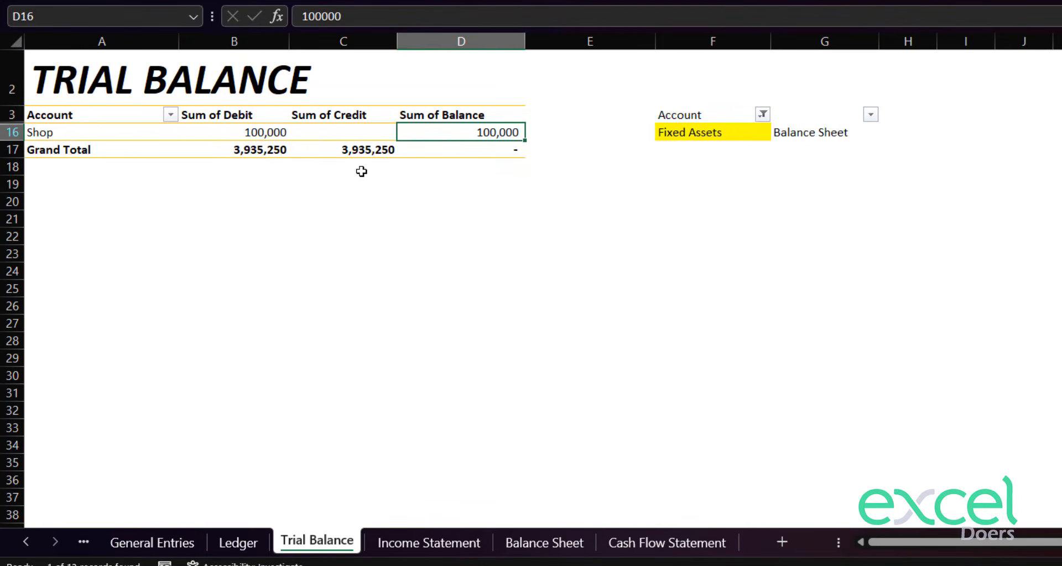
- Review the "Purchased a Shop" entries on the General Entries sheet, and return to the Trial Balance sheet
{"action": "left_click", "coordinate": [242, 547]}
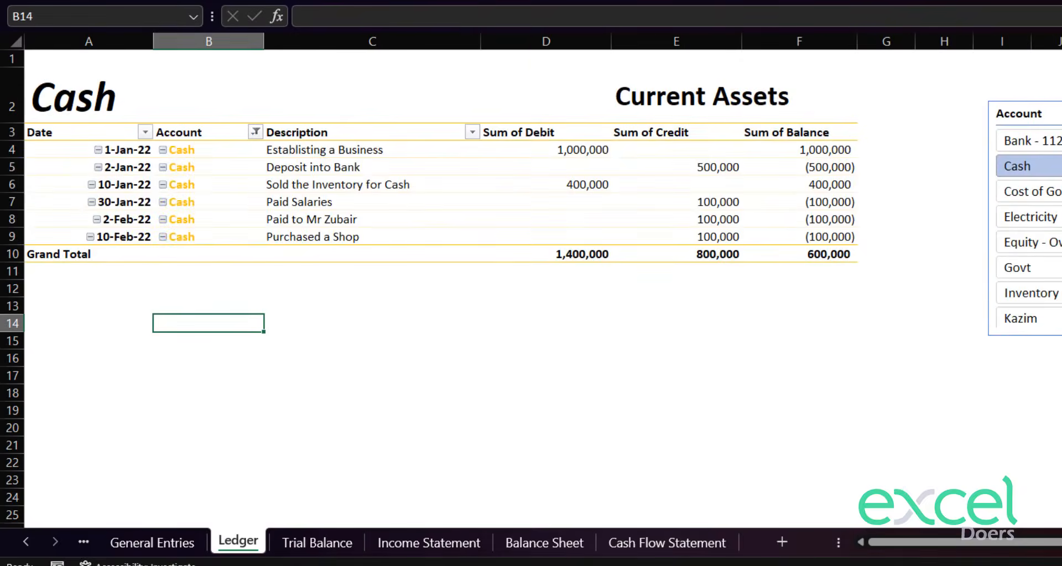
{"action": "left_click", "coordinate": [184, 545]}
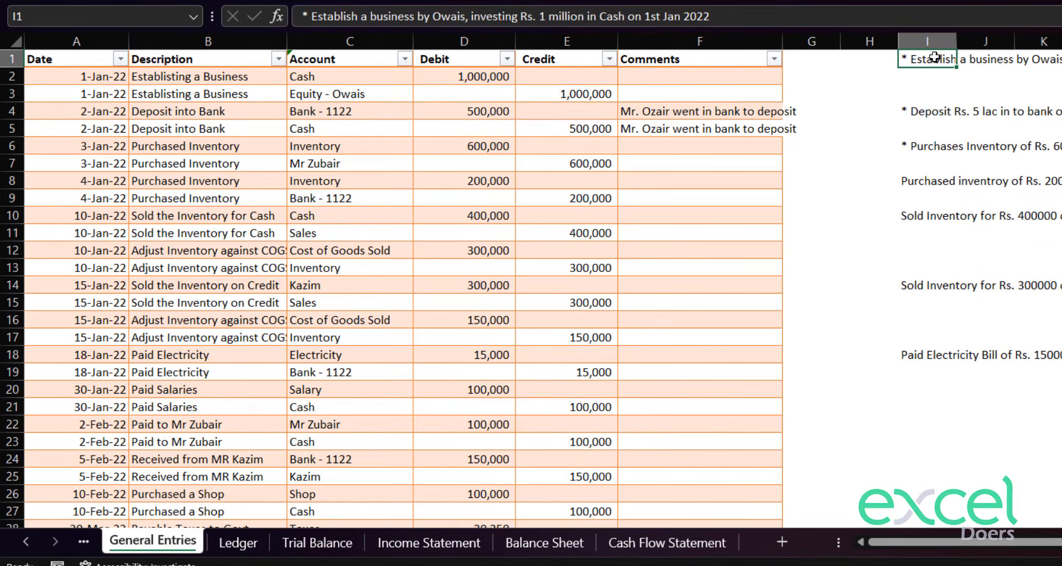
{"action": "scroll", "coordinate": [605, 260], "scroll_direction": "down", "scroll_amount": 1}
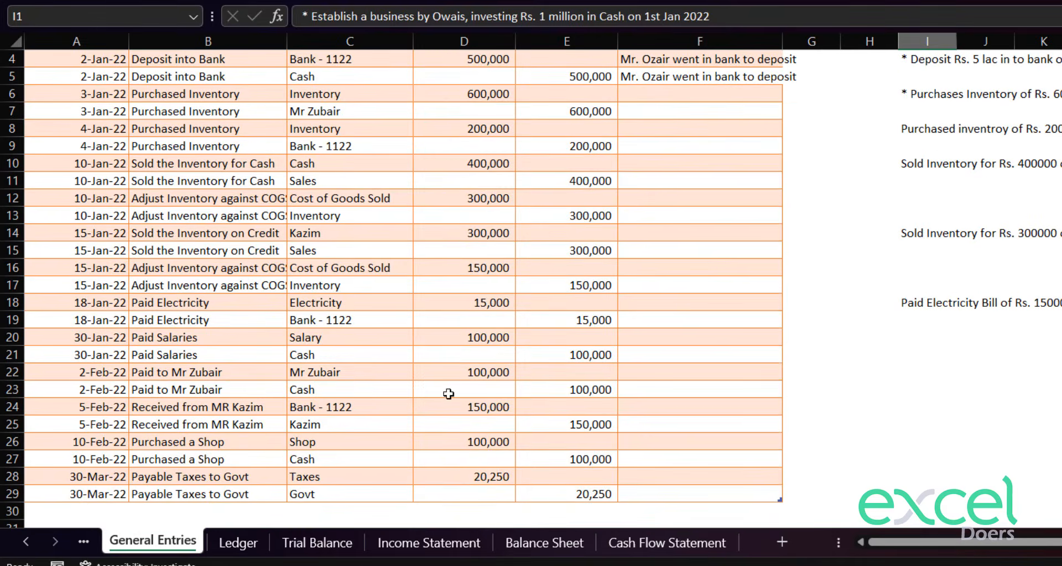
{"action": "left_click_drag", "start_coordinate": [199, 445], "coordinate": [609, 458]}
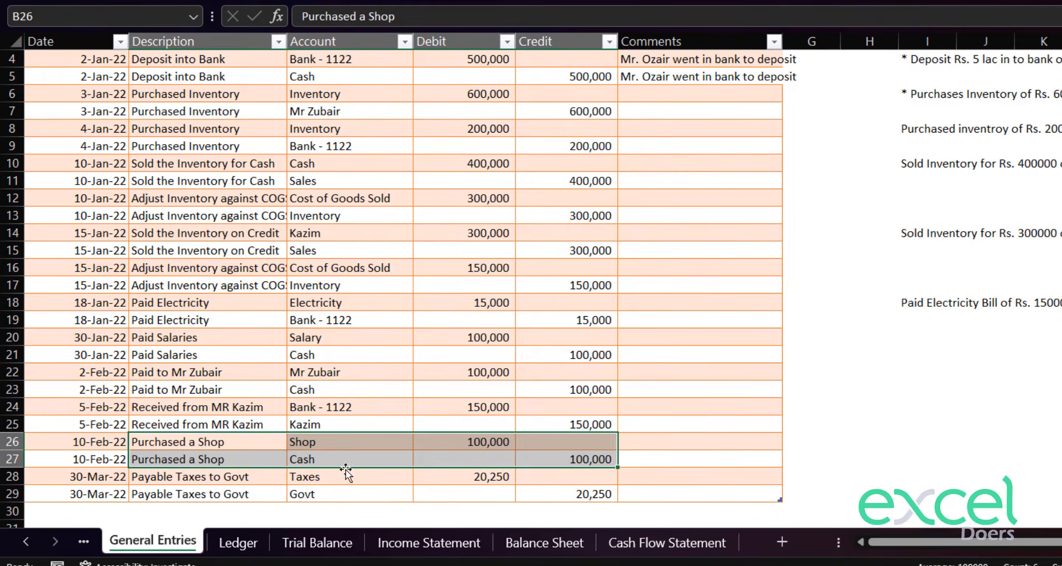
{"action": "left_click", "coordinate": [316, 543]}
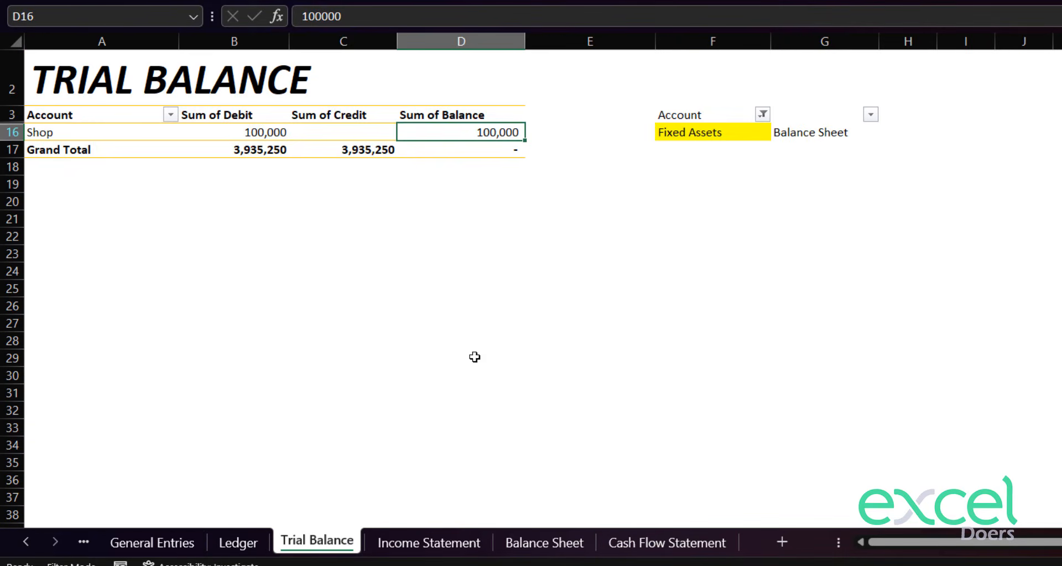
{"action": "left_click", "coordinate": [607, 129]}
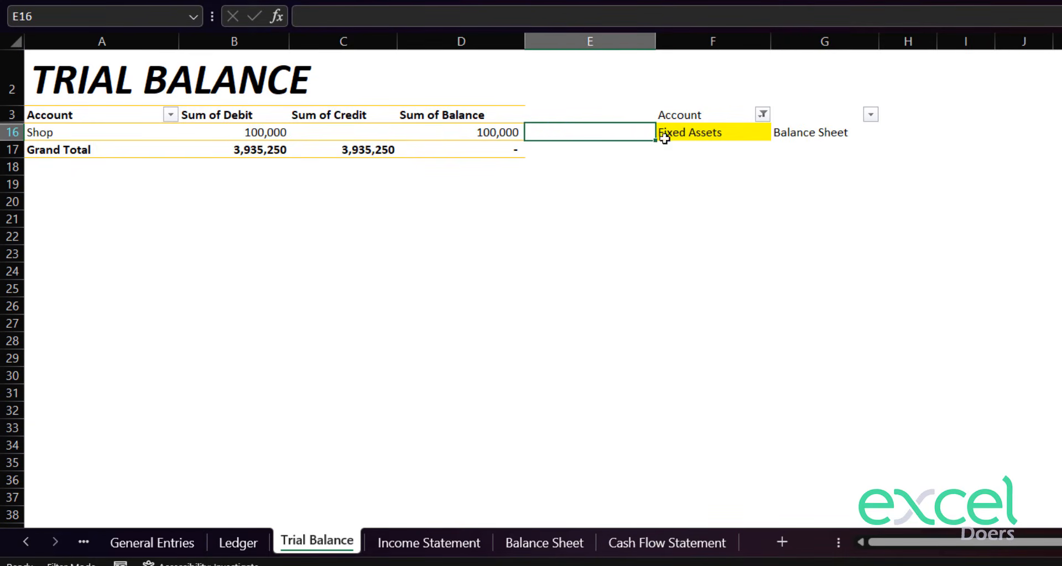
- On the Cash Flow Statement sheet, enter the label "Acqusision of Shop" in B21 under the investing activities heading
{"action": "left_click", "coordinate": [545, 542]}
{"action": "left_click", "coordinate": [666, 542]}
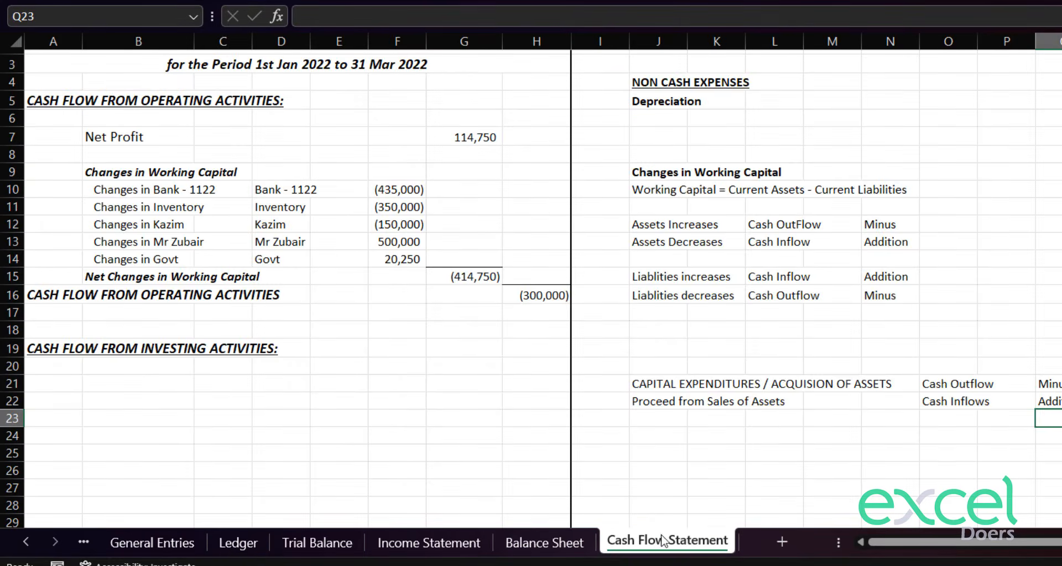
{"action": "left_click", "coordinate": [789, 383]}
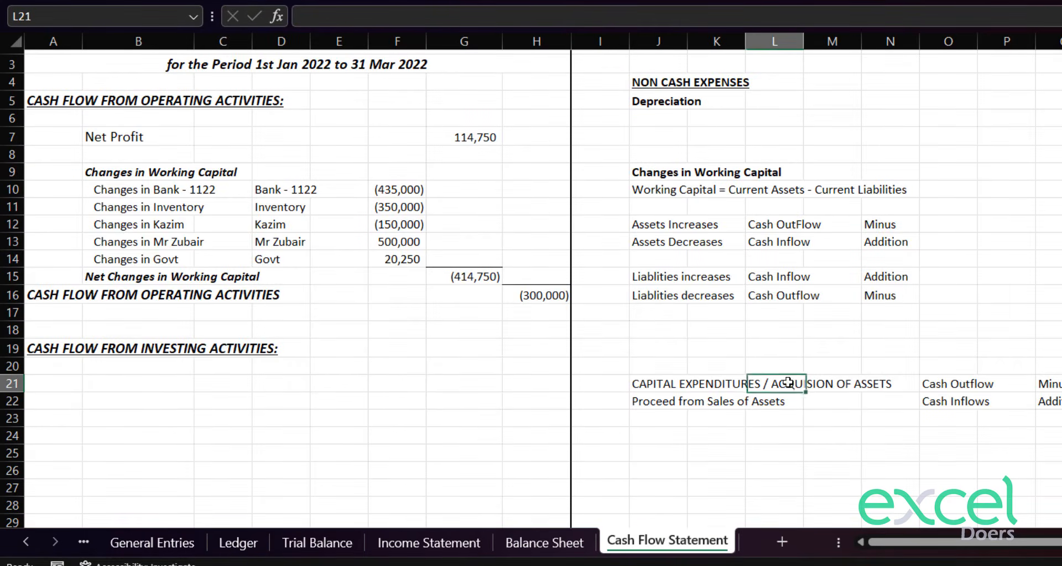
{"action": "left_click", "coordinate": [636, 383]}
{"action": "key", "text": "Left"}
{"action": "key", "text": "Left"}
{"action": "key", "text": "Left"}
{"action": "key", "text": "Left"}
{"action": "key", "text": "Left"}
{"action": "key", "text": "Left"}
{"action": "key", "text": "Left"}
{"action": "key", "text": "Left"}
{"action": "key", "text": "Left"}
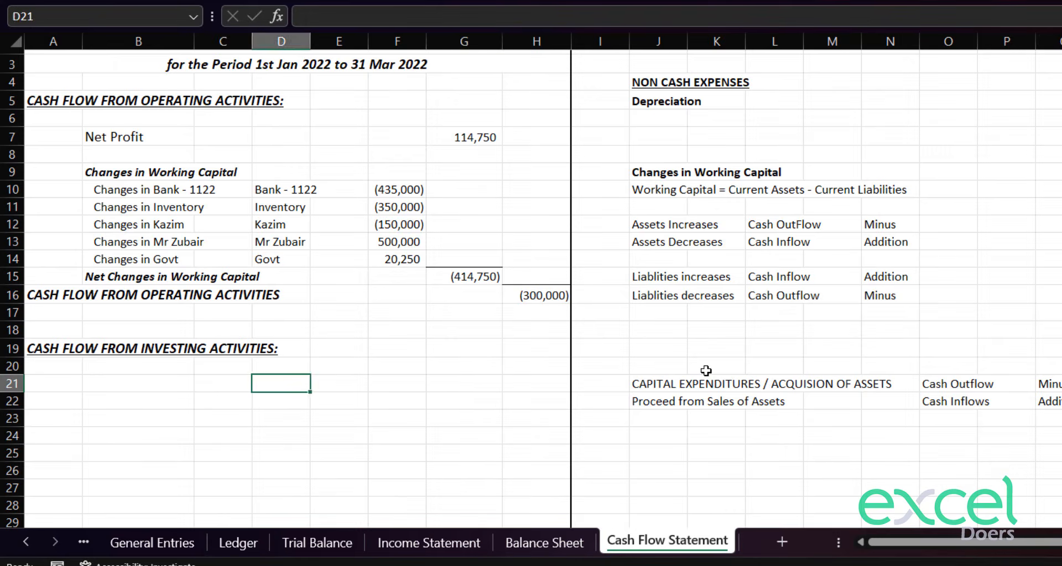
{"action": "key", "text": "Right"}
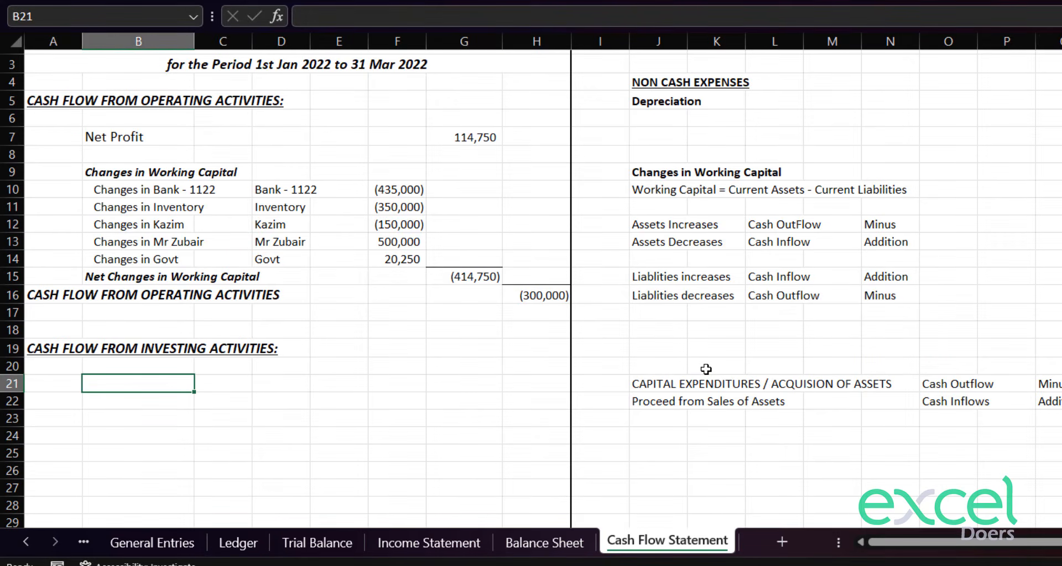
{"action": "type", "text": "C"}
{"action": "key", "text": "BackSpace"}
{"action": "type", "text": "Acqusi"}
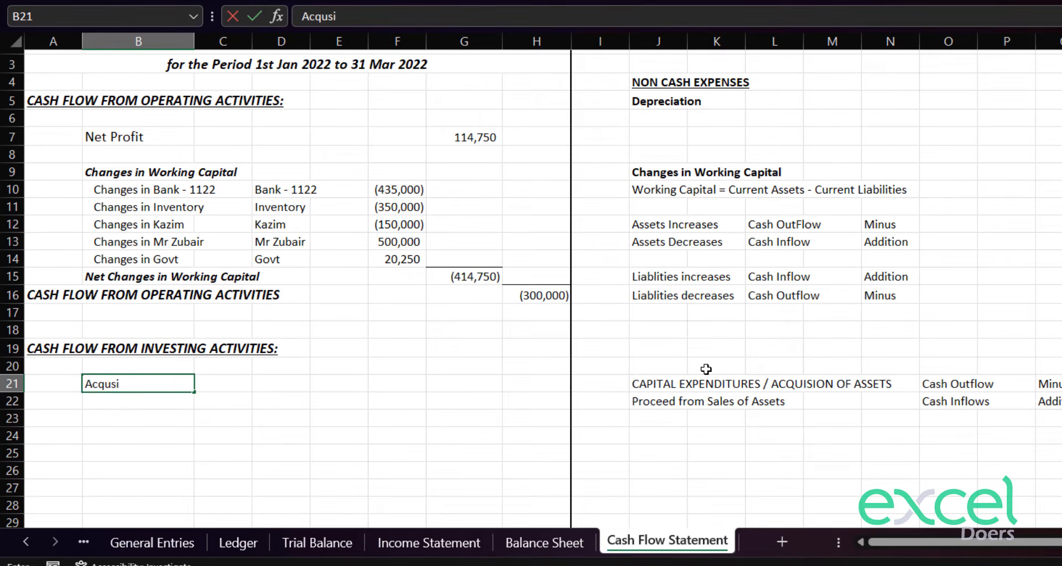
{"action": "type", "text": "sion of Shop"}
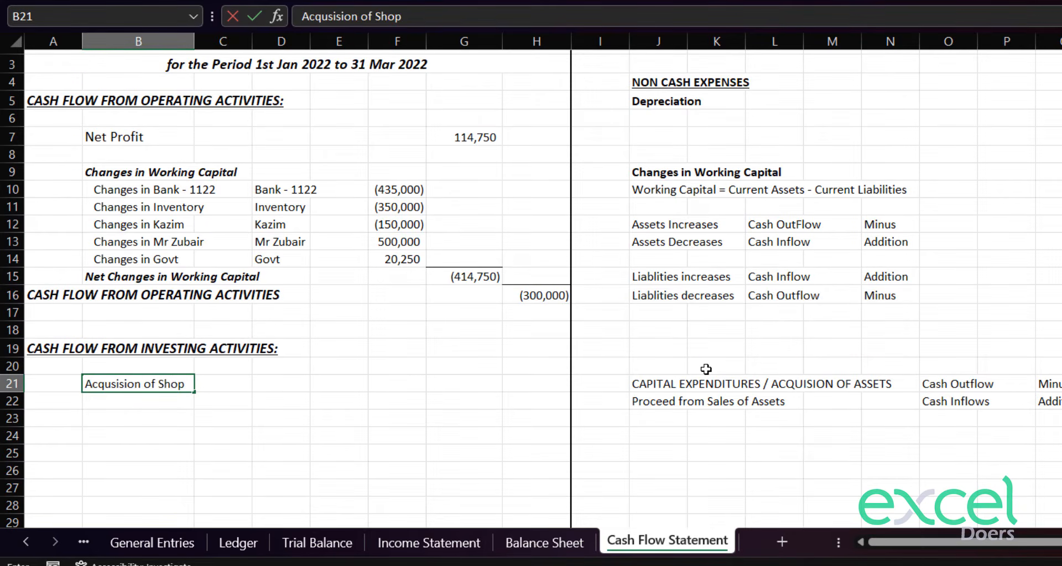
{"action": "key", "text": "Return"}
- Enter the account name "Shop" in D21 of the acquisition row
{"action": "key", "text": "Up"}
{"action": "key", "text": "Right"}
{"action": "key", "text": "Right"}
{"action": "key", "text": "Right"}
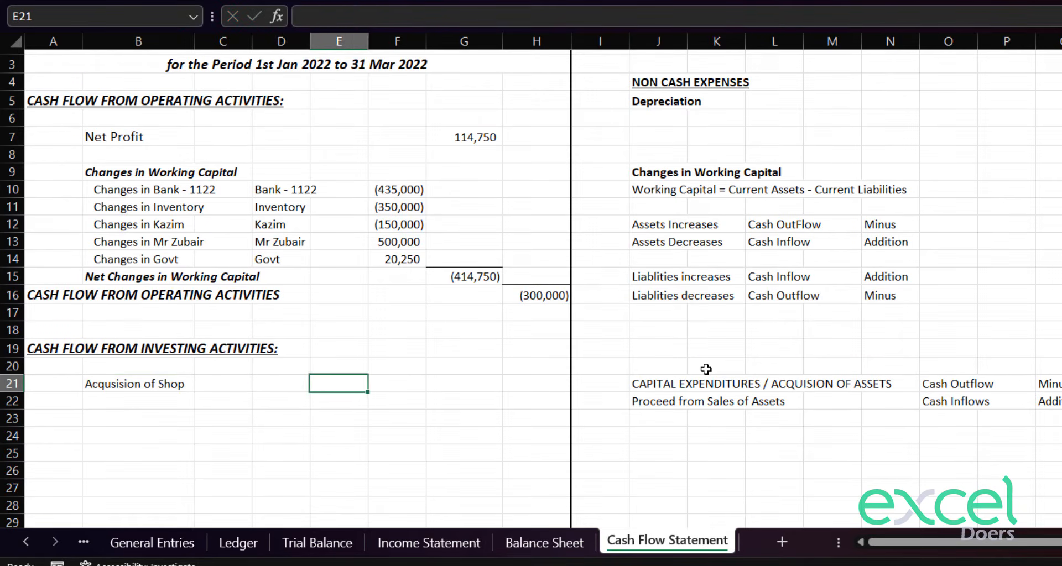
{"action": "key", "text": "Left"}
{"action": "type", "text": "Shop"}
{"action": "key", "text": "Return"}
{"action": "key", "text": "Up"}
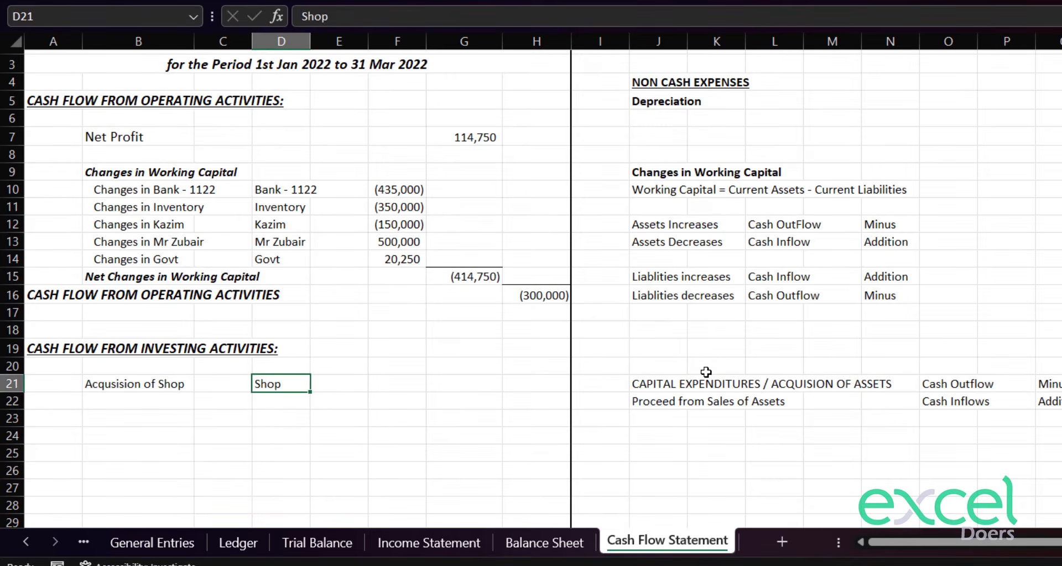
- Copy the trial balance VLOOKUP formula from F13 into F21 for the Shop row
{"action": "key", "text": "Right"}
{"action": "key", "text": "Right"}
{"action": "key", "text": "Up"}
{"action": "key", "text": "Up"}
{"action": "key", "text": "Up"}
{"action": "key", "text": "Up"}
{"action": "key", "text": "Up"}
{"action": "key", "text": "Up"}
{"action": "key", "text": "Up"}
{"action": "key", "text": "Up"}
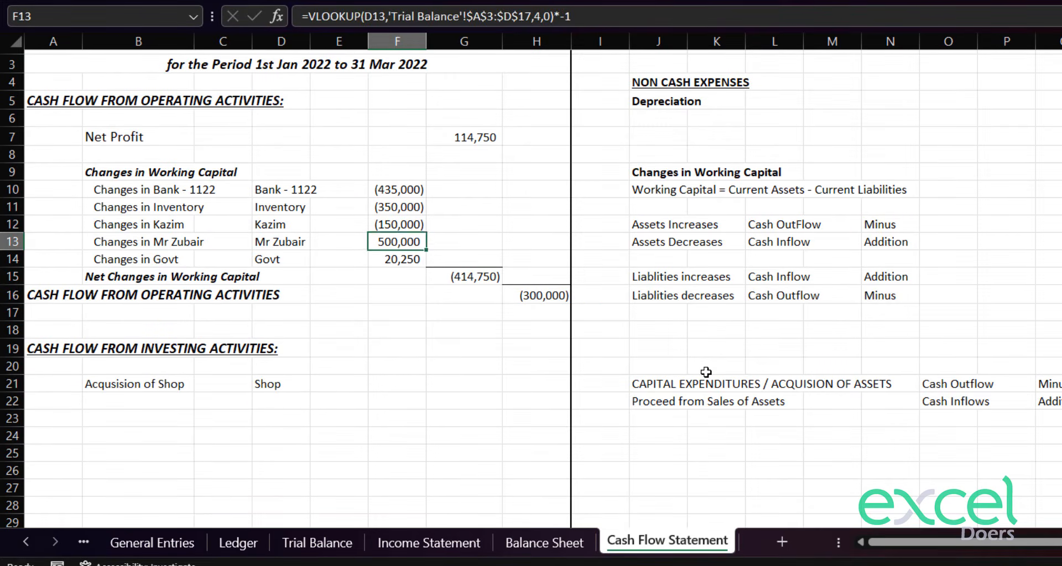
{"action": "key", "text": "ctrl+c"}
{"action": "key", "text": "Down"}
{"action": "key", "text": "Down"}
{"action": "key", "text": "Down"}
{"action": "key", "text": "Down"}
{"action": "key", "text": "Down"}
{"action": "key", "text": "Down"}
{"action": "key", "text": "Down"}
{"action": "key", "text": "Down"}
{"action": "key", "text": "ctrl+v"}
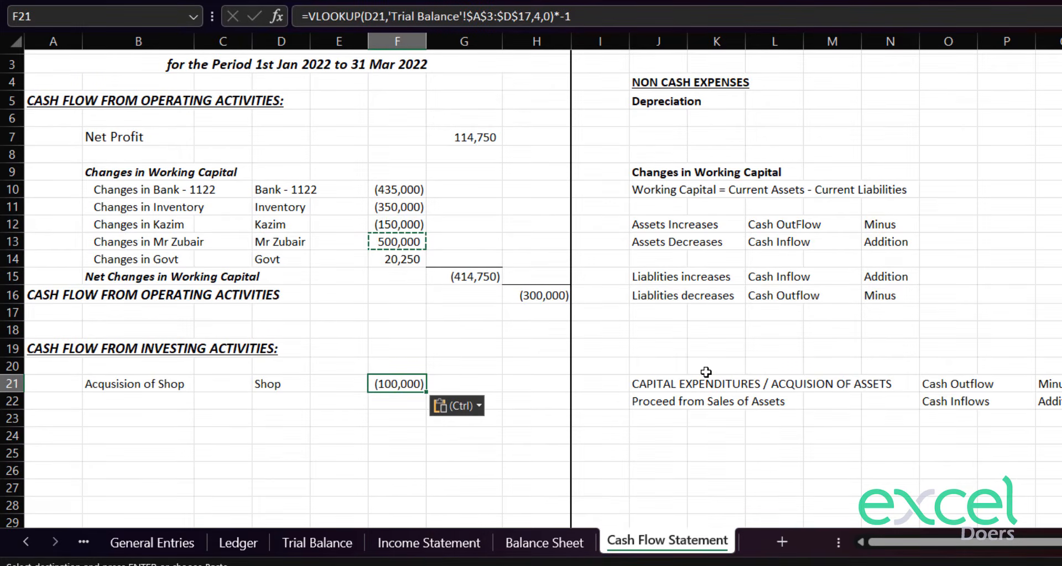
- Move the Shop lookup formula from F21 to G21
{"action": "key", "text": "ctrl+c"}
{"action": "key", "text": "Right"}
{"action": "key", "text": "Return"}
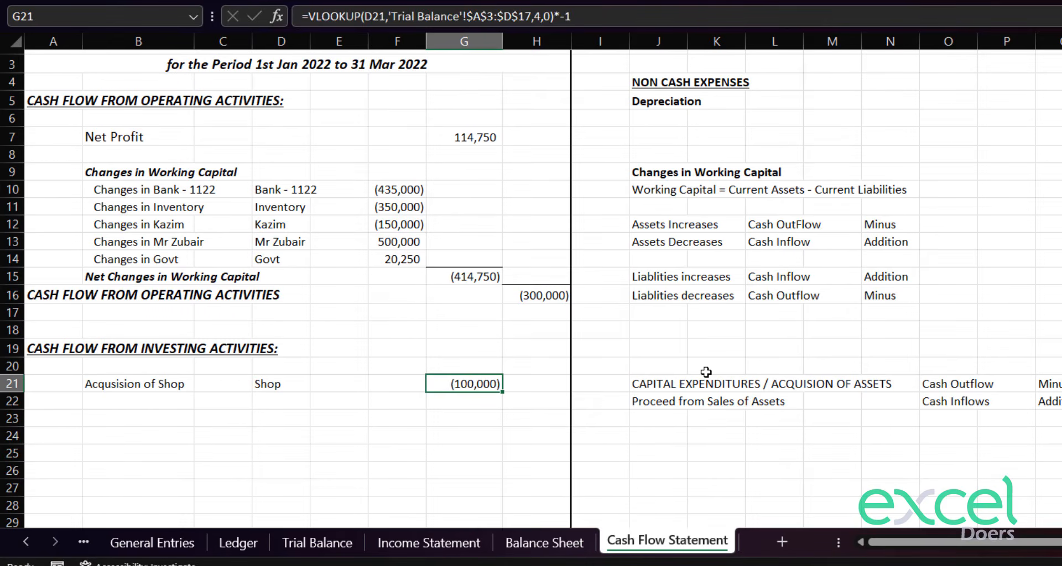
{"action": "key", "text": "Up"}
{"action": "key", "text": "Up"}
{"action": "key", "text": "Up"}
{"action": "key", "text": "Up"}
{"action": "key", "text": "Up"}
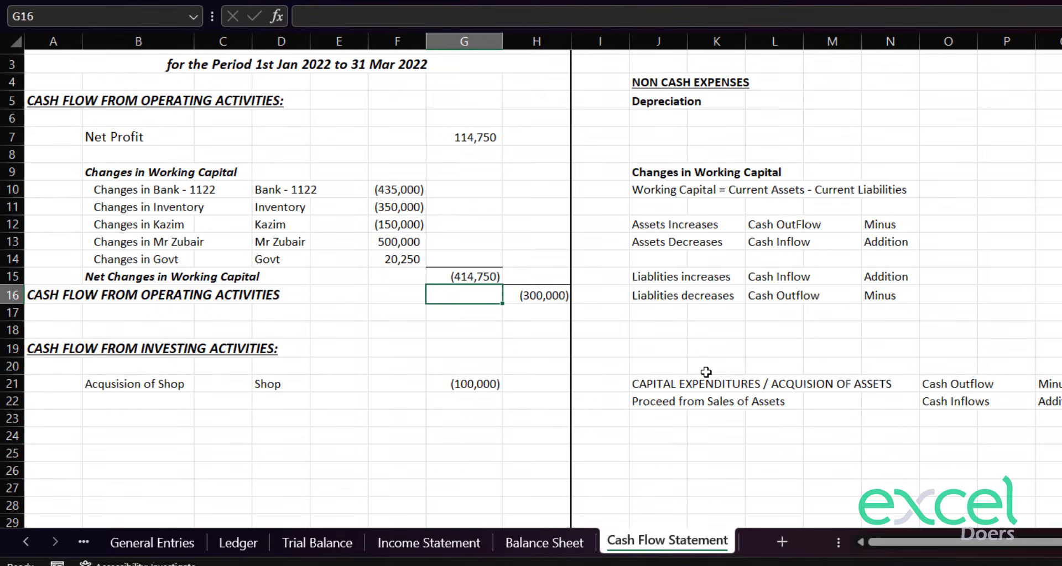
{"action": "key", "text": "Down"}
{"action": "key", "text": "Down"}
{"action": "key", "text": "Down"}
{"action": "key", "text": "Down"}
{"action": "key", "text": "Down"}
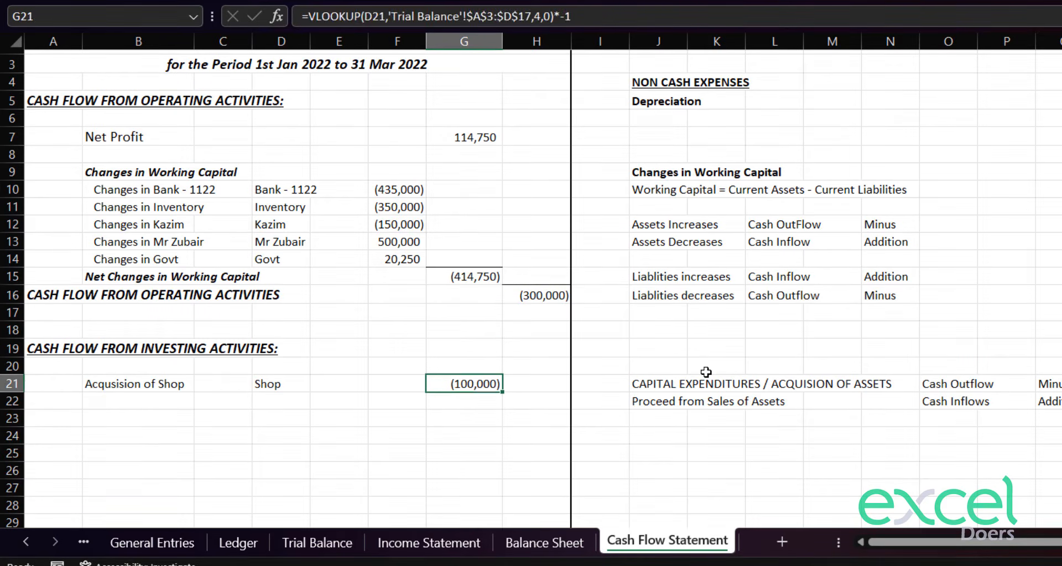
- Copy the "CASH FLOW FROM OPERATING ACTIVITIES" total label from A16 to A23, below the investing section
{"action": "key", "text": "Right"}
{"action": "key", "text": "Left"}
{"action": "key", "text": "Left"}
{"action": "key", "text": "Left"}
{"action": "key", "text": "Left"}
{"action": "key", "text": "Left"}
{"action": "key", "text": "Left"}
{"action": "key", "text": "Left"}
{"action": "key", "text": "Up"}
{"action": "key", "text": "Up"}
{"action": "key", "text": "Up"}
{"action": "key", "text": "Up"}
{"action": "key", "text": "Up"}
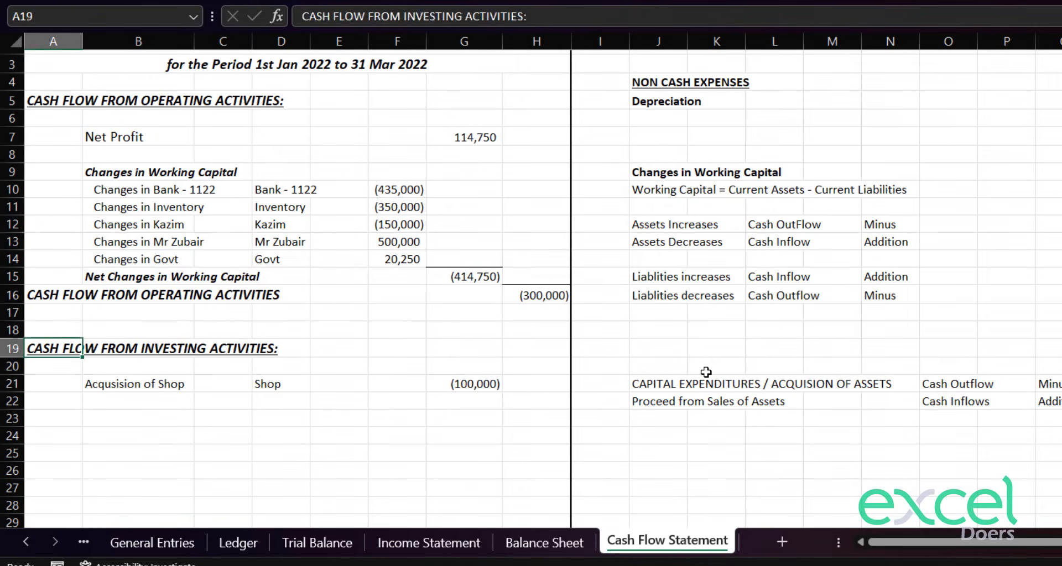
{"action": "key", "text": "ctrl+c"}
{"action": "key", "text": "Down"}
{"action": "key", "text": "Down"}
{"action": "key", "text": "Down"}
{"action": "key", "text": "Down"}
{"action": "key", "text": "Down"}
{"action": "key", "text": "Down"}
{"action": "key", "text": "Down"}
{"action": "key", "text": "ctrl+v"}
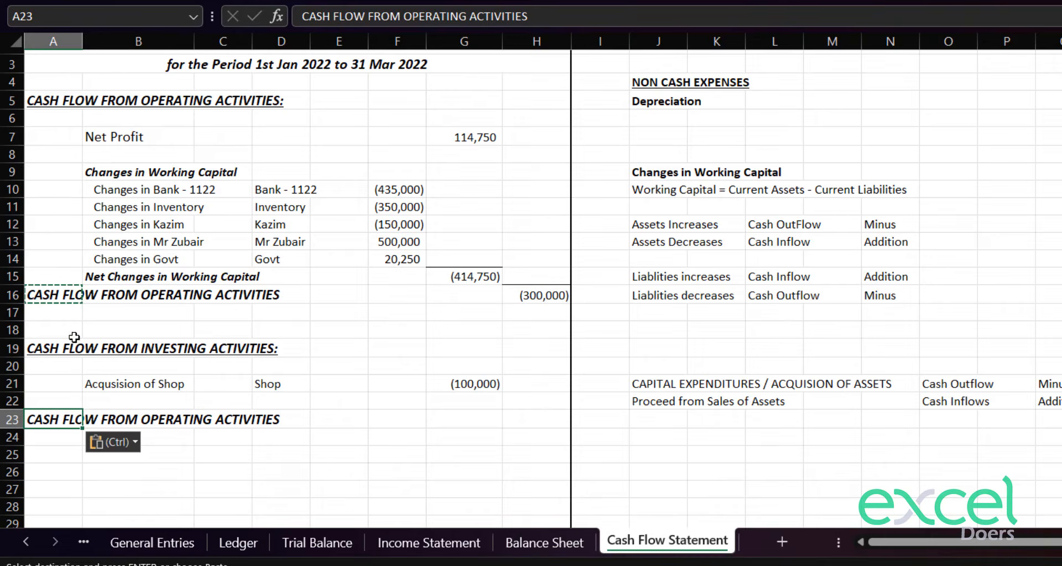
- Change the operating activities total label in A16 to "NET CASH FLOW FROM OPERATING ACTIVITIES"
{"action": "double_click", "coordinate": [37, 295]}
{"action": "type", "text": "NET"}
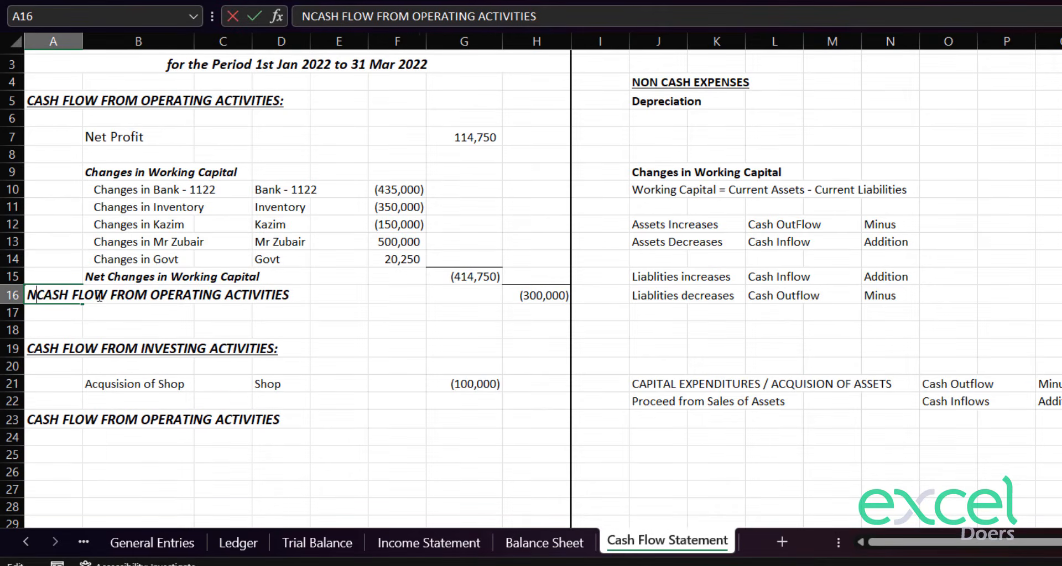
{"action": "key", "text": "Return"}
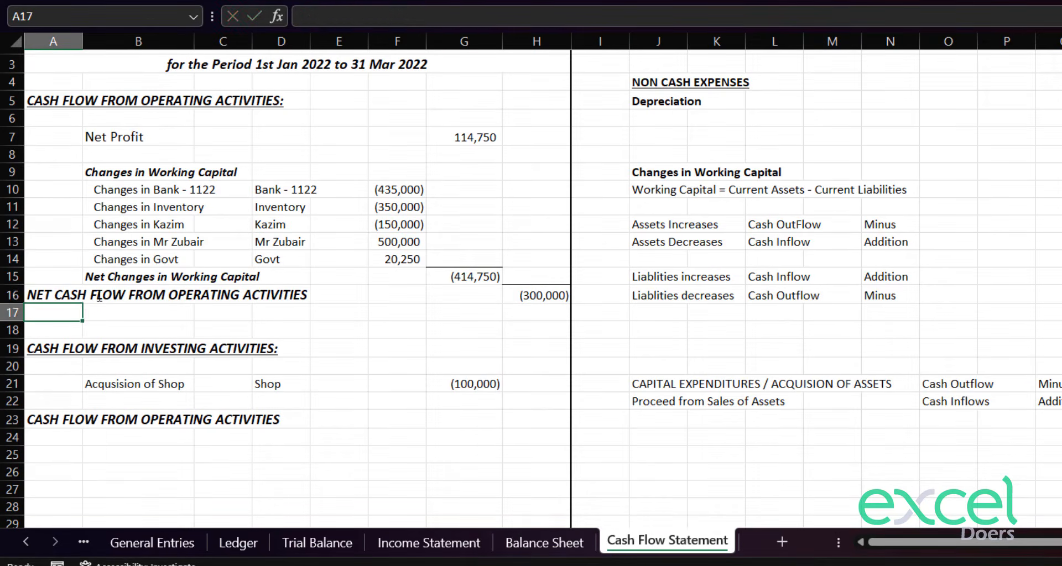
- Add the word "NET" to the start of the copied total label in A23
{"action": "key", "text": "Down"}
{"action": "key", "text": "Down"}
{"action": "key", "text": "Down"}
{"action": "key", "text": "Down"}
{"action": "key", "text": "Down"}
{"action": "key", "text": "Down"}
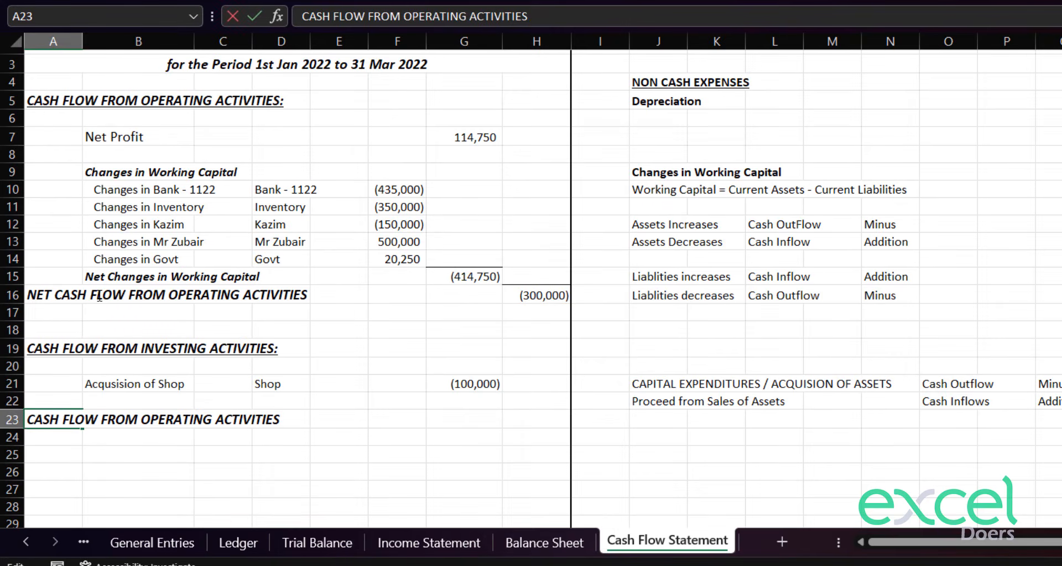
{"action": "type", "text": "NW"}
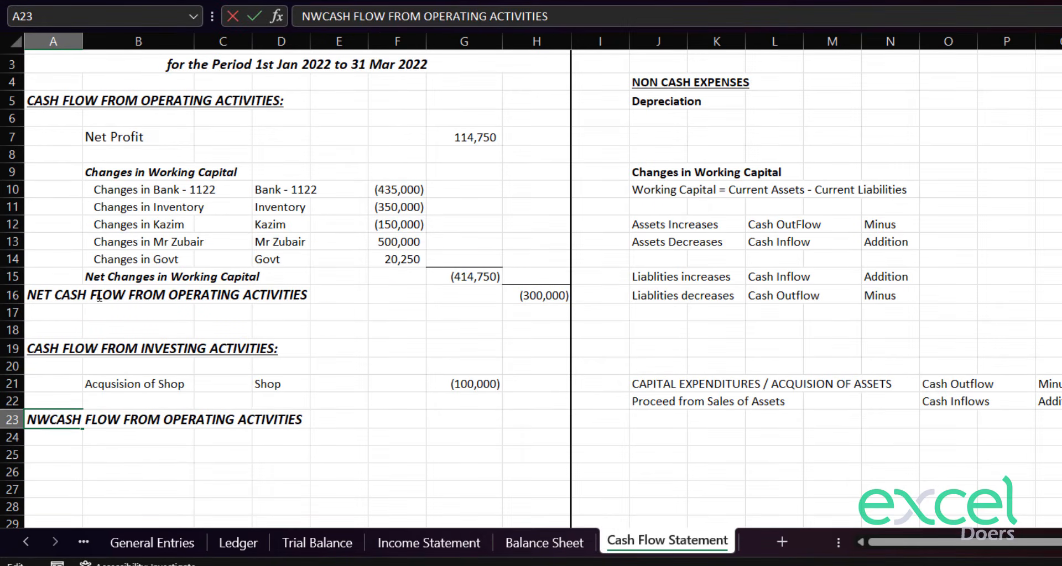
{"action": "key", "text": "BackSpace"}
{"action": "type", "text": "ET"}
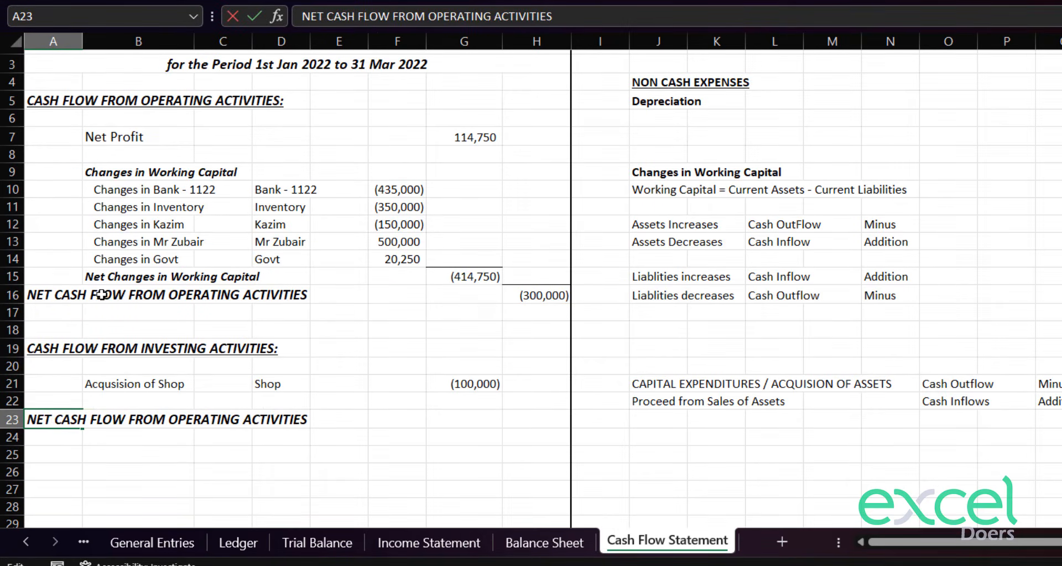
- Replace "OPERATING" with "INVESTING" in the A23 label so it reads "NET CASH FLOW FROM INVESTING ACTIVITIES"
{"action": "left_click_drag", "start_coordinate": [174, 420], "coordinate": [240, 418]}
{"action": "type", "text": "FINANCI"}
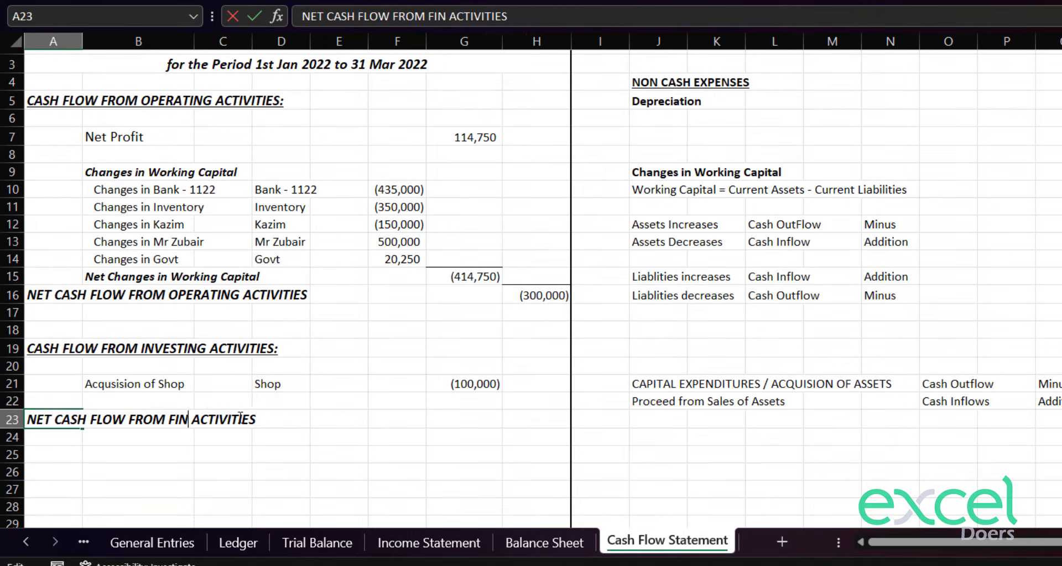
{"action": "key", "text": "BackSpace"}
{"action": "key", "text": "BackSpace"}
{"action": "key", "text": "BackSpace"}
{"action": "key", "text": "BackSpace"}
{"action": "key", "text": "BackSpace"}
{"action": "key", "text": "BackSpace"}
{"action": "key", "text": "BackSpace"}
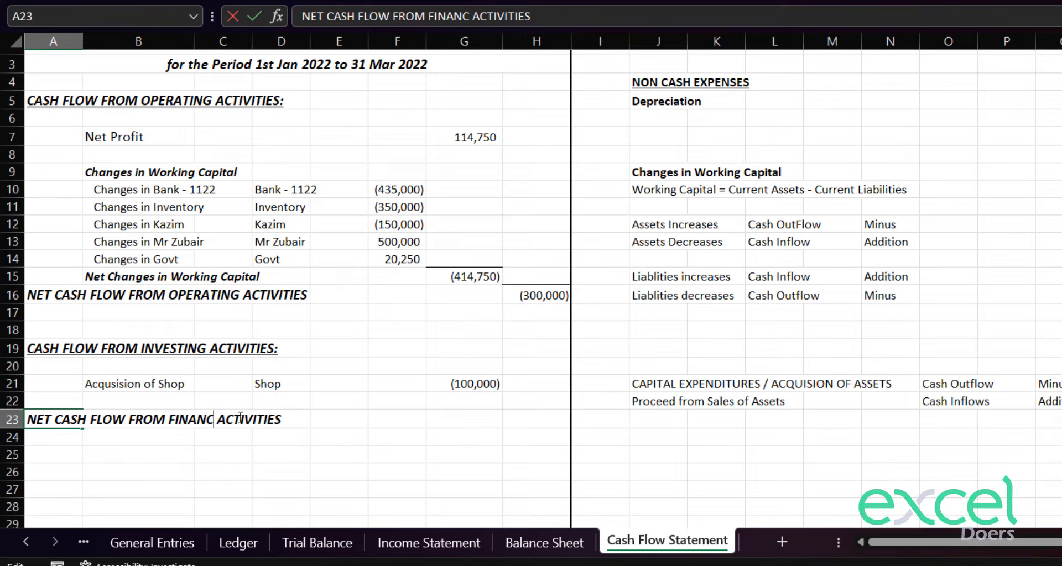
{"action": "type", "text": "INVENS"}
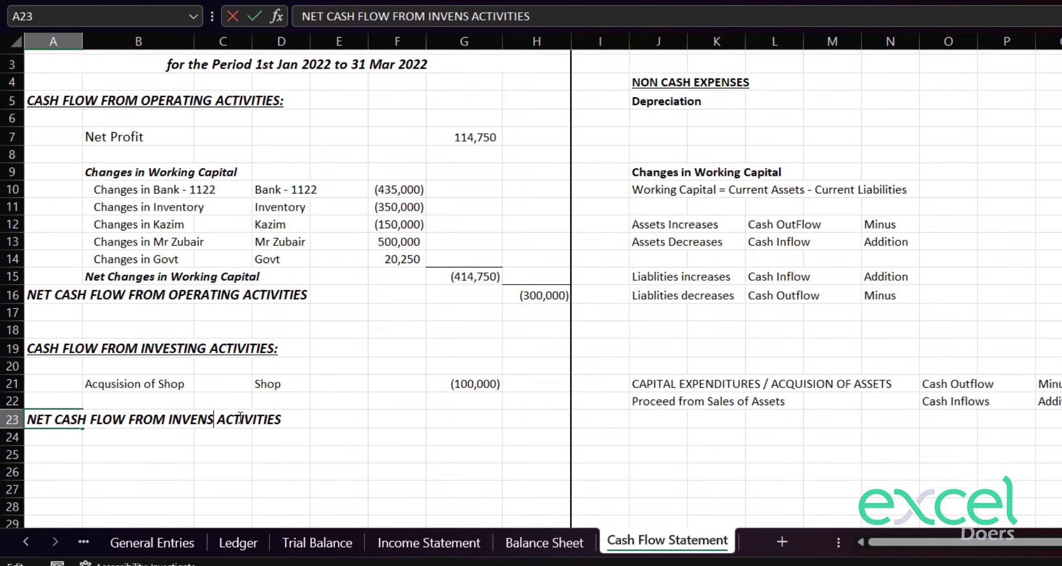
{"action": "key", "text": "BackSpace"}
{"action": "key", "text": "BackSpace"}
{"action": "type", "text": "STING"}
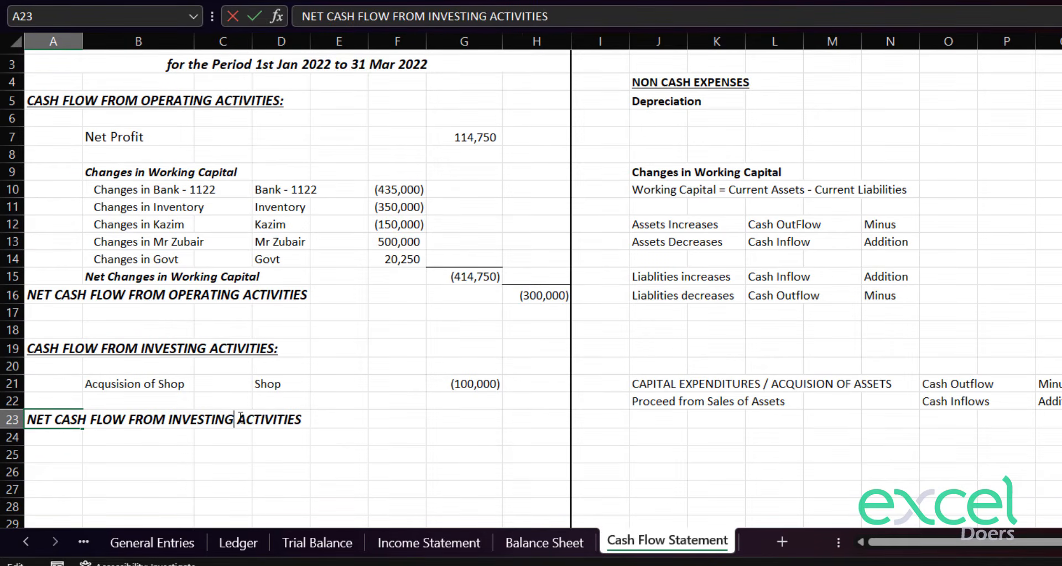
{"action": "key", "text": "Return"}
- Enter the formula =G21 in H23 as the net cash flow from investing activities
{"action": "key", "text": "Up"}
{"action": "key", "text": "Right"}
{"action": "key", "text": "Right"}
{"action": "key", "text": "Right"}
{"action": "key", "text": "Right"}
{"action": "key", "text": "Right"}
{"action": "key", "text": "Right"}
{"action": "key", "text": "Right"}
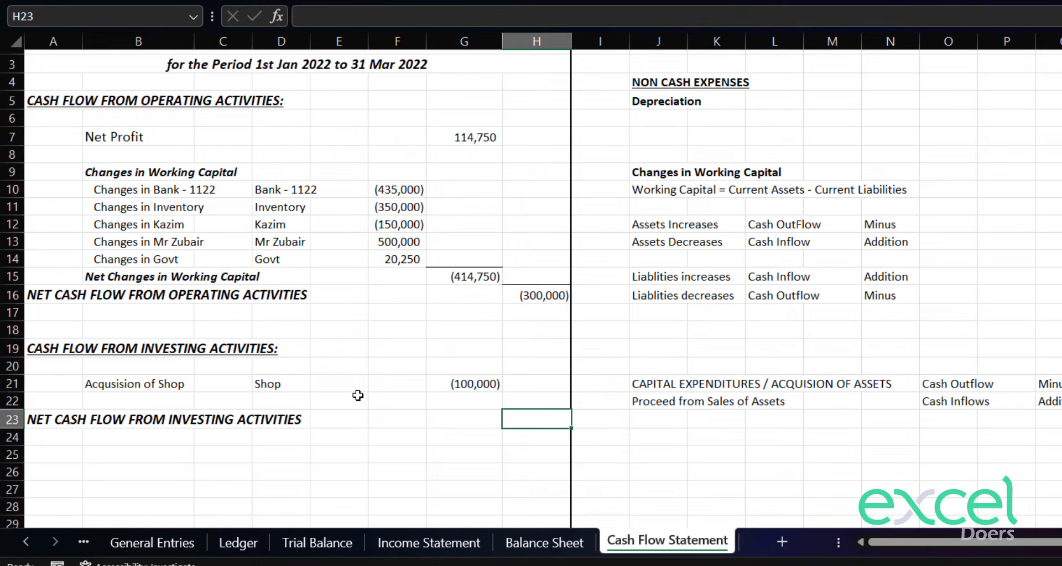
{"action": "type", "text": "="}
{"action": "key", "text": "Left"}
{"action": "key", "text": "Up"}
{"action": "key", "text": "Up"}
{"action": "key", "text": "Return"}
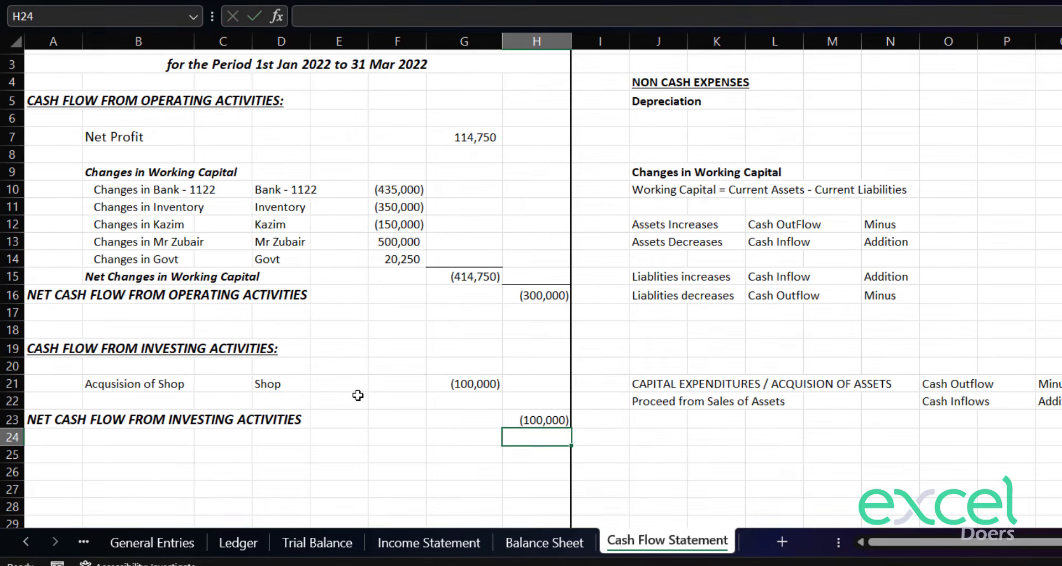
- Add a top border to the net investing cash flow amount in H23
{"action": "key", "text": "Up"}
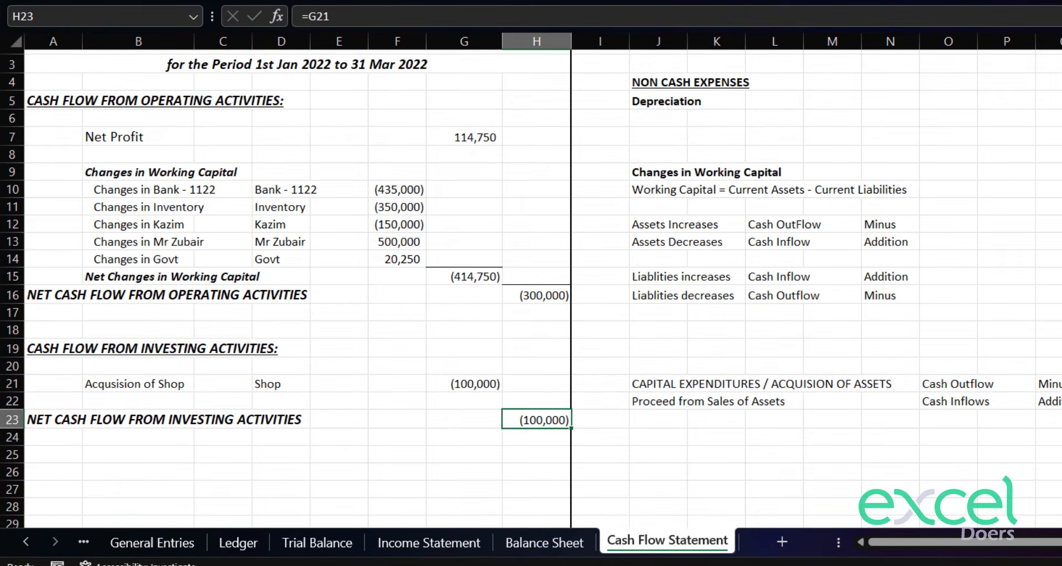
{"action": "left_click", "coordinate": [281, 2]}
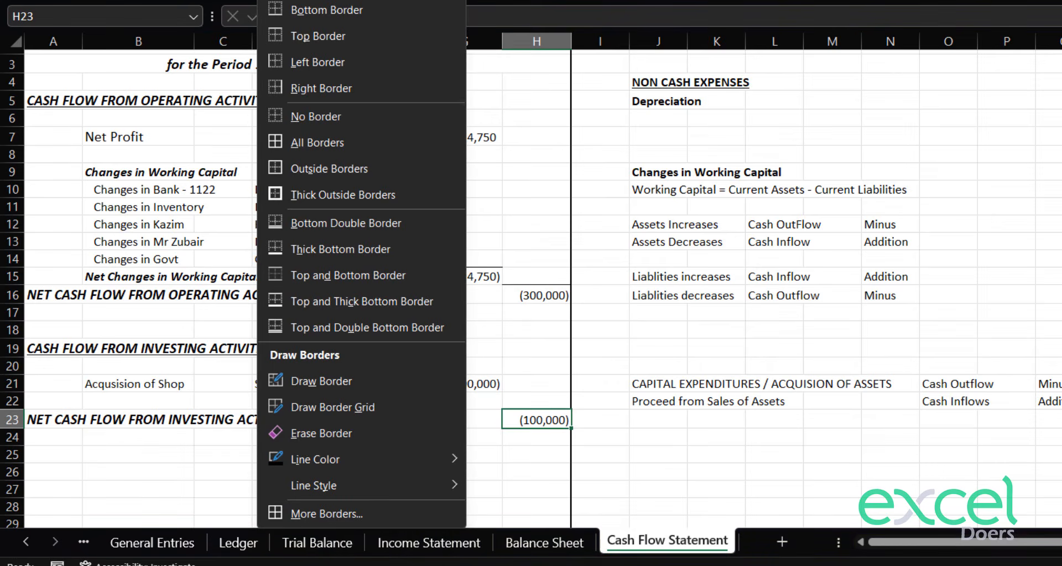
{"action": "left_click", "coordinate": [308, 45]}
{"action": "left_click", "coordinate": [440, 485]}
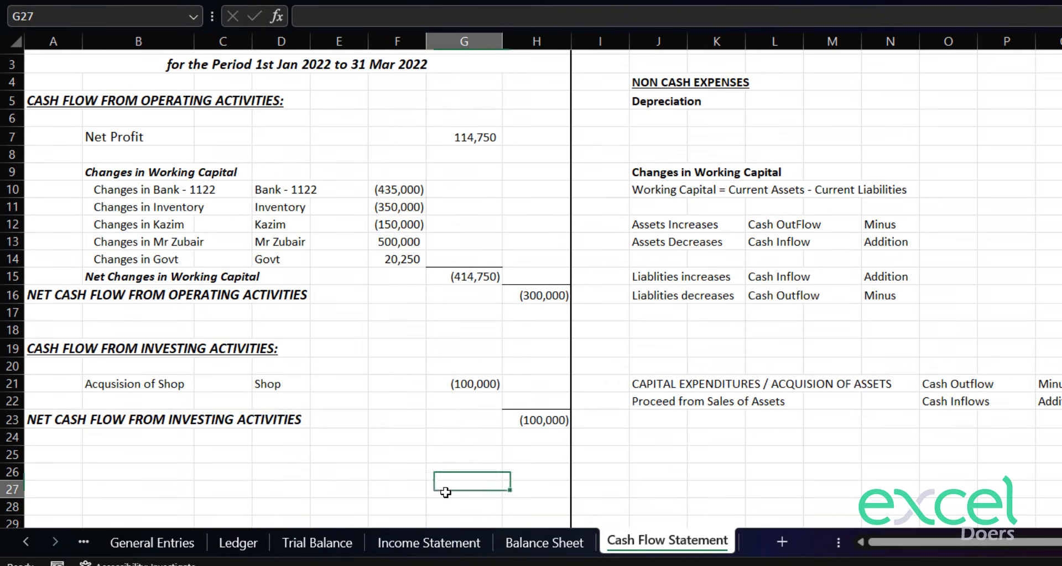
- Move the net investing activities row A23:H23 up to row 22, directly below the shop acquisition
{"action": "left_click", "coordinate": [553, 422]}
{"action": "left_click_drag", "start_coordinate": [398, 420], "coordinate": [4, 410]}
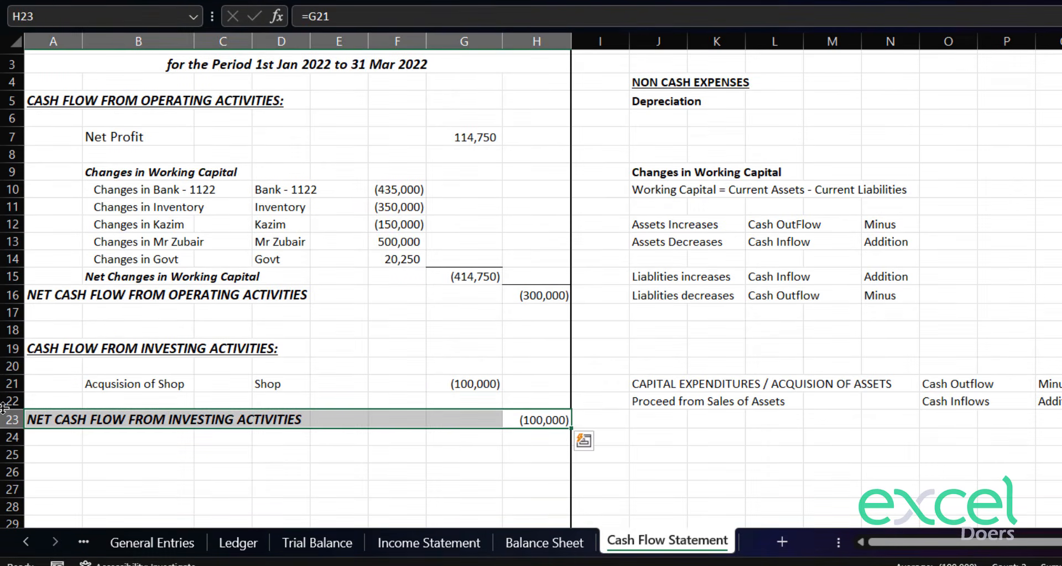
{"action": "key", "text": "ctrl+x"}
{"action": "key", "text": "Up"}
{"action": "key", "text": "Left"}
{"action": "key", "text": "Left"}
{"action": "key", "text": "Left"}
{"action": "key", "text": "Left"}
{"action": "key", "text": "Left"}
{"action": "key", "text": "Left"}
{"action": "key", "text": "Left"}
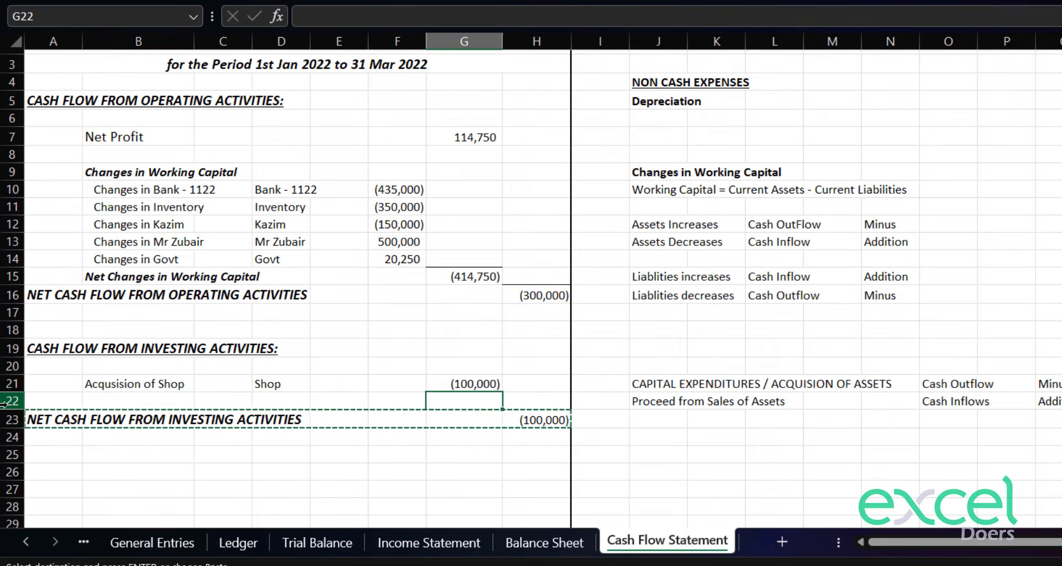
{"action": "key", "text": "Return"}
- Restore the missing right border of the statement frame at H23
{"action": "key", "text": "Right"}
{"action": "key", "text": "Right"}
{"action": "key", "text": "Right"}
{"action": "key", "text": "Right"}
{"action": "key", "text": "Right"}
{"action": "key", "text": "Right"}
{"action": "key", "text": "Right"}
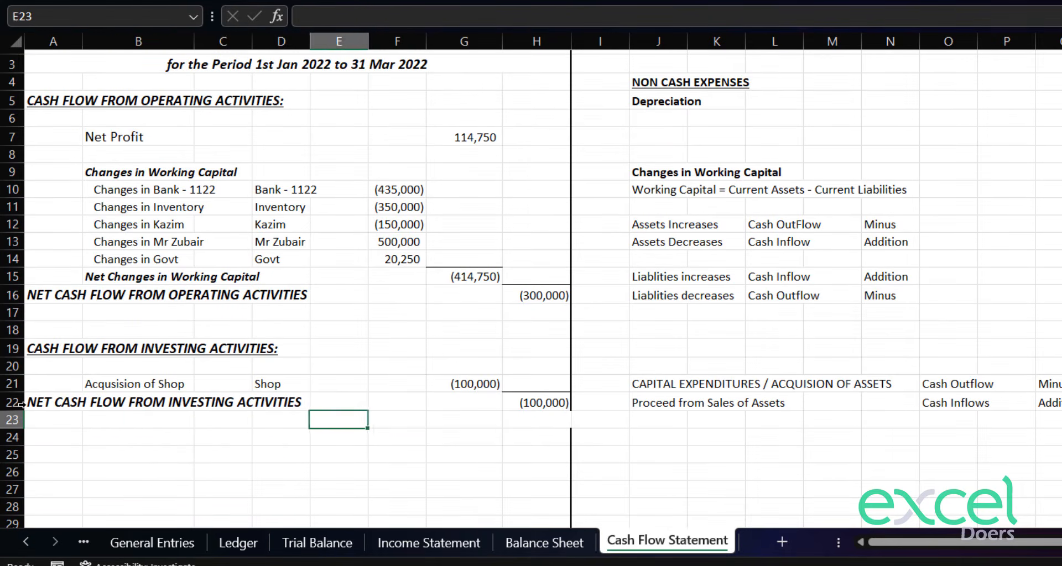
{"action": "key", "text": "Down"}
{"action": "key", "text": "Escape"}
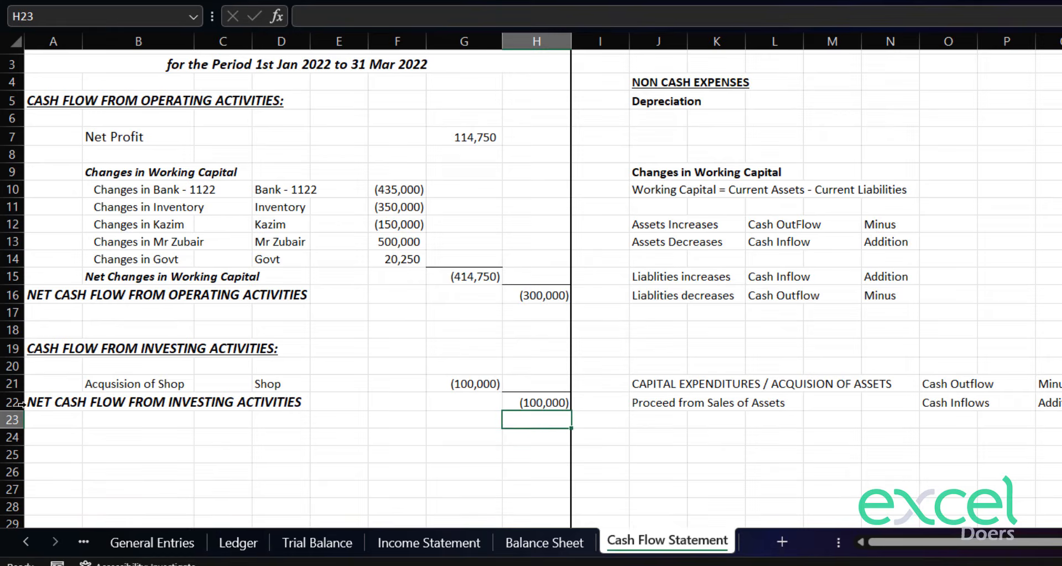
{"action": "key", "text": "Down"}
{"action": "key", "text": "Down"}
{"action": "left_click", "coordinate": [295, 438]}
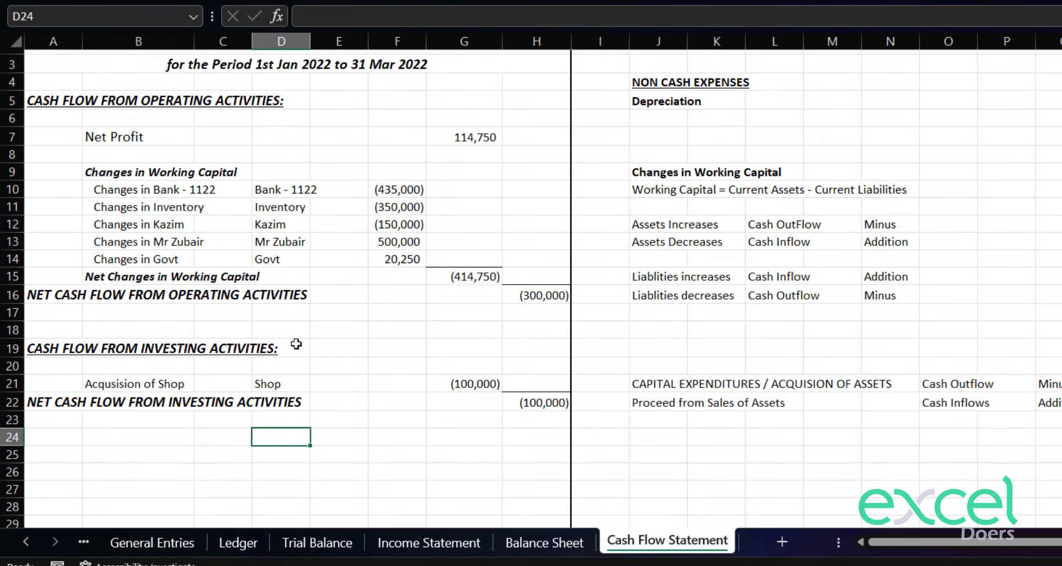
{"action": "left_click_drag", "start_coordinate": [35, 296], "coordinate": [356, 295]}
{"action": "left_click_drag", "start_coordinate": [35, 403], "coordinate": [298, 402]}
{"action": "left_click", "coordinate": [394, 426]}
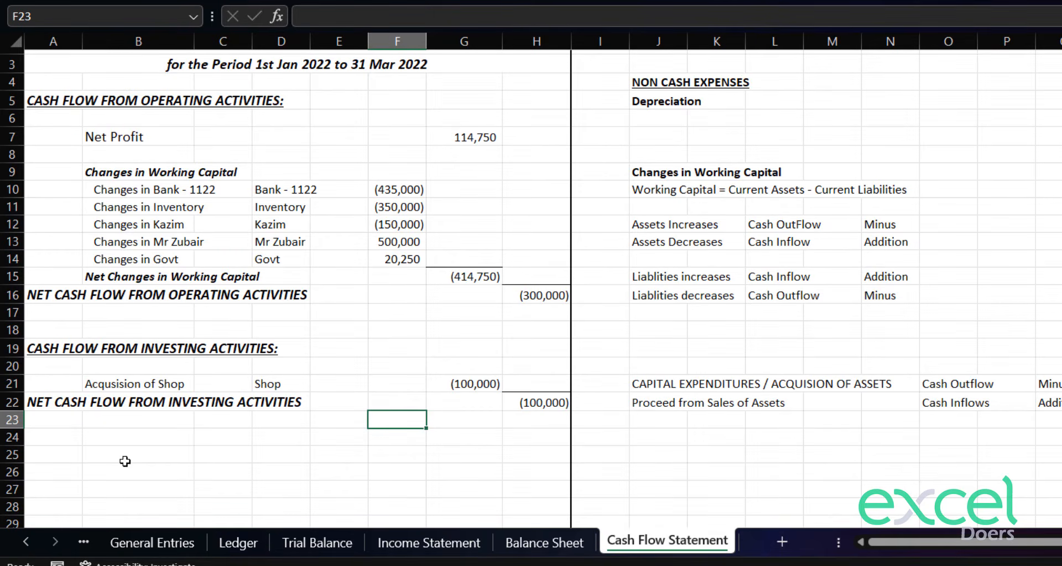
- Copy the "CASH FLOW FROM INVESTING ACTIVITIES:" heading from A19 to A25
{"action": "left_click", "coordinate": [39, 459]}
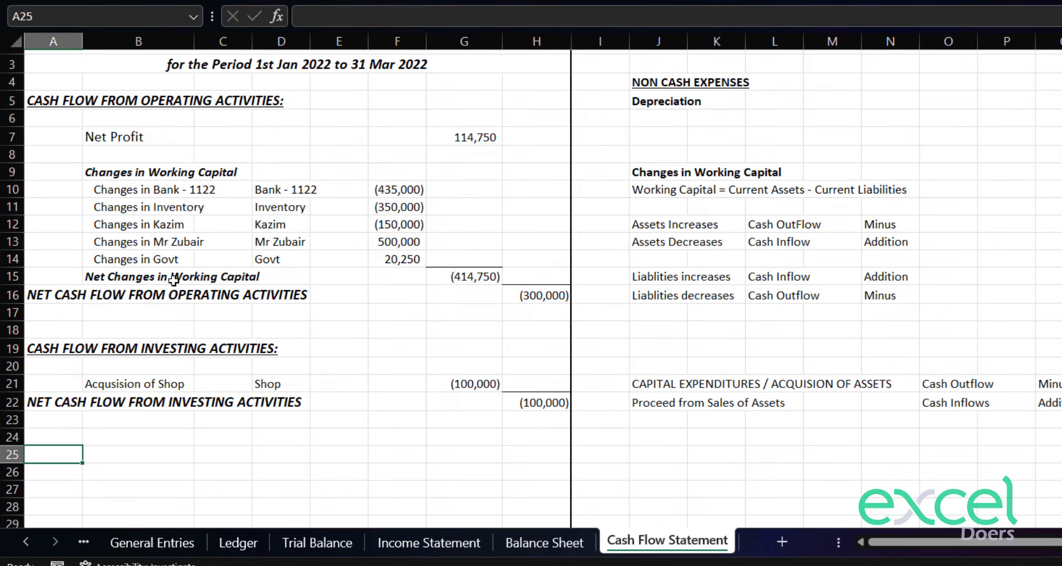
{"action": "key", "text": "Up"}
{"action": "key", "text": "Up"}
{"action": "key", "text": "Up"}
{"action": "key", "text": "Up"}
{"action": "key", "text": "Up"}
{"action": "key", "text": "Up"}
{"action": "key", "text": "ctrl+c"}
{"action": "key", "text": "Down"}
{"action": "key", "text": "Down"}
{"action": "key", "text": "Down"}
{"action": "key", "text": "Down"}
{"action": "key", "text": "Down"}
{"action": "key", "text": "Down"}
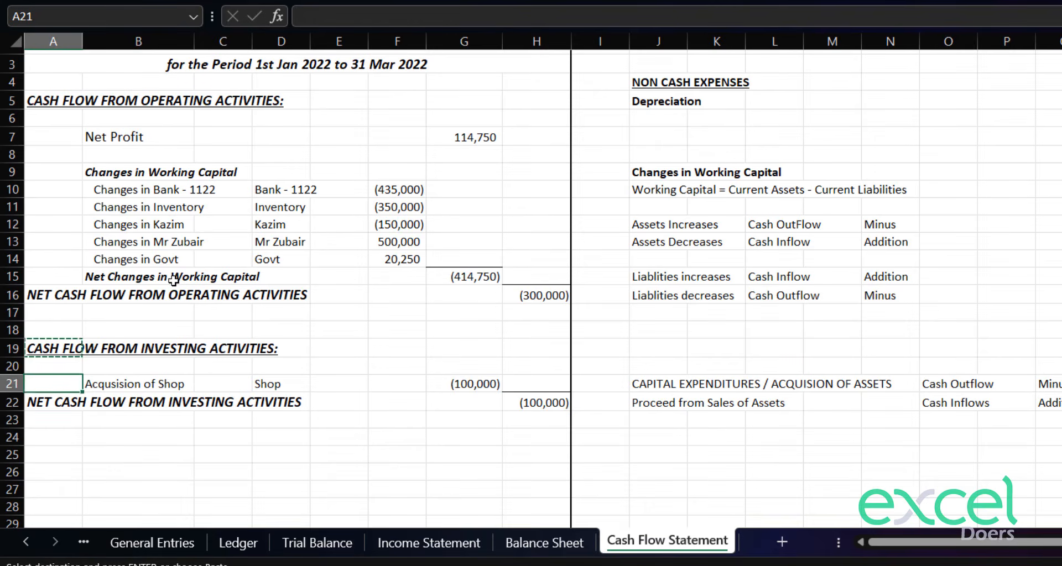
{"action": "key", "text": "ctrl+v"}
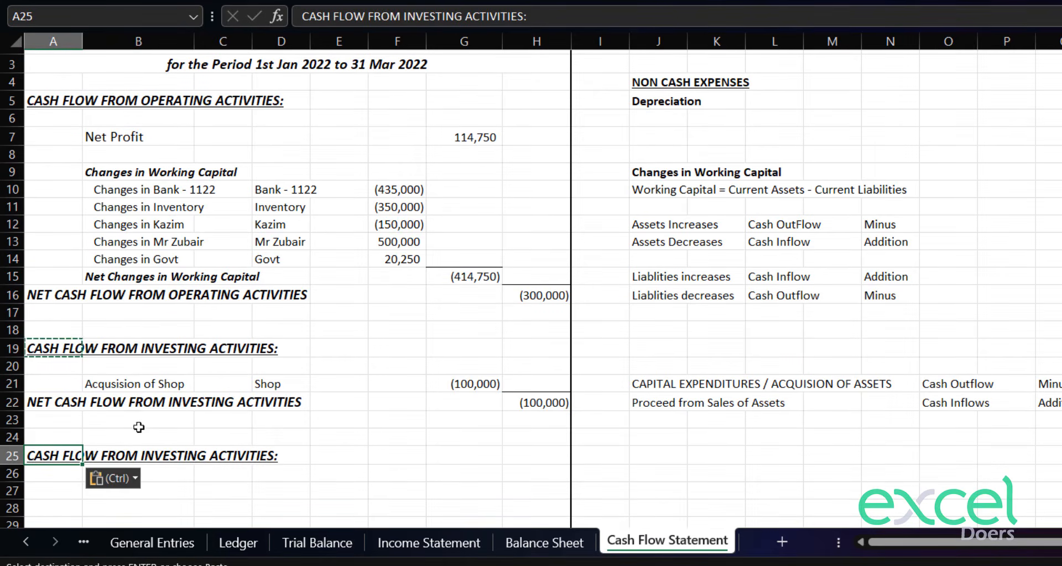
- Change the copied heading in A25 to "CASH FLOW FROM FINANCING ACTIVITIES:"
{"action": "double_click", "coordinate": [58, 453]}
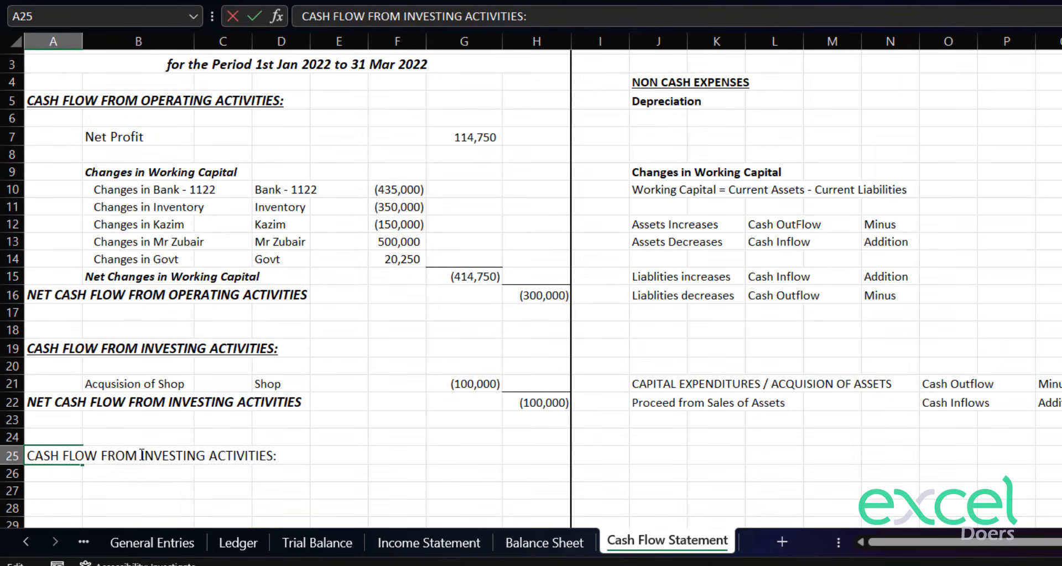
{"action": "left_click_drag", "start_coordinate": [141, 456], "coordinate": [206, 457]}
{"action": "type", "text": "FINANCING"}
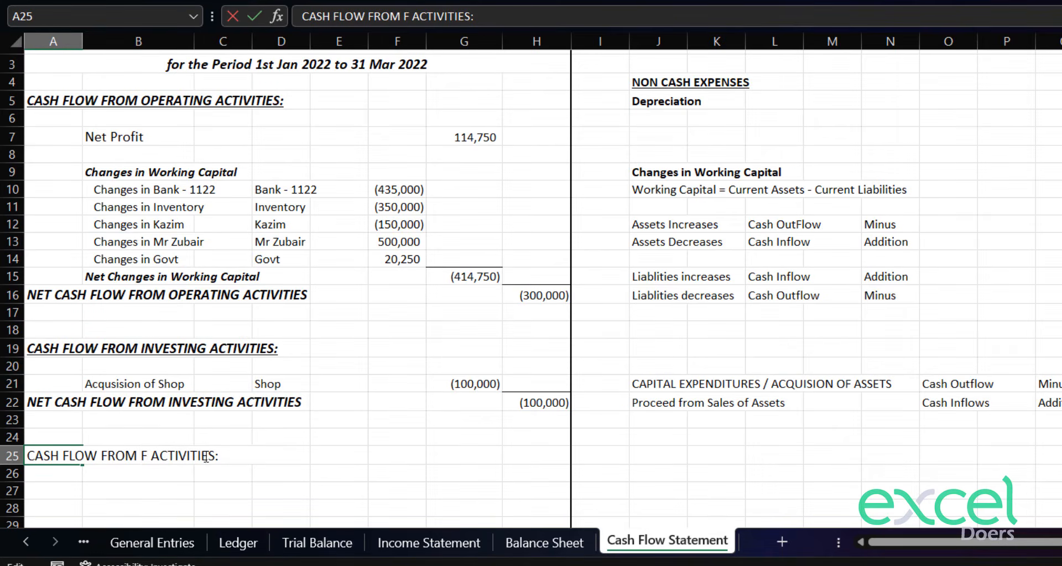
{"action": "key", "text": "Return"}
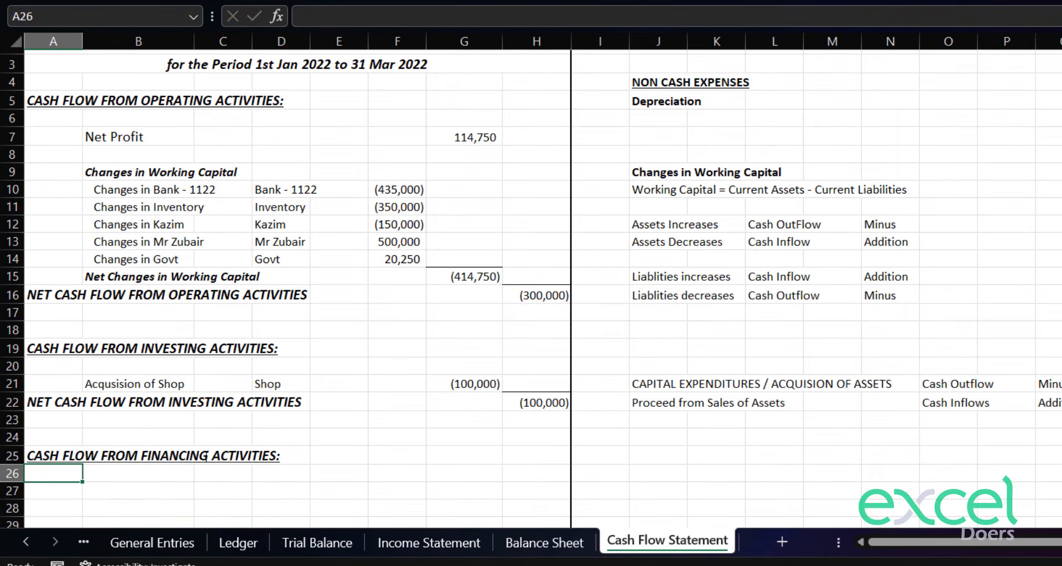
- Enter the note "TWO MAIN SOURCE OF FINANCING" in J25 beside the financing activities heading
{"action": "scroll", "coordinate": [289, 312], "scroll_direction": "down", "scroll_amount": 2}
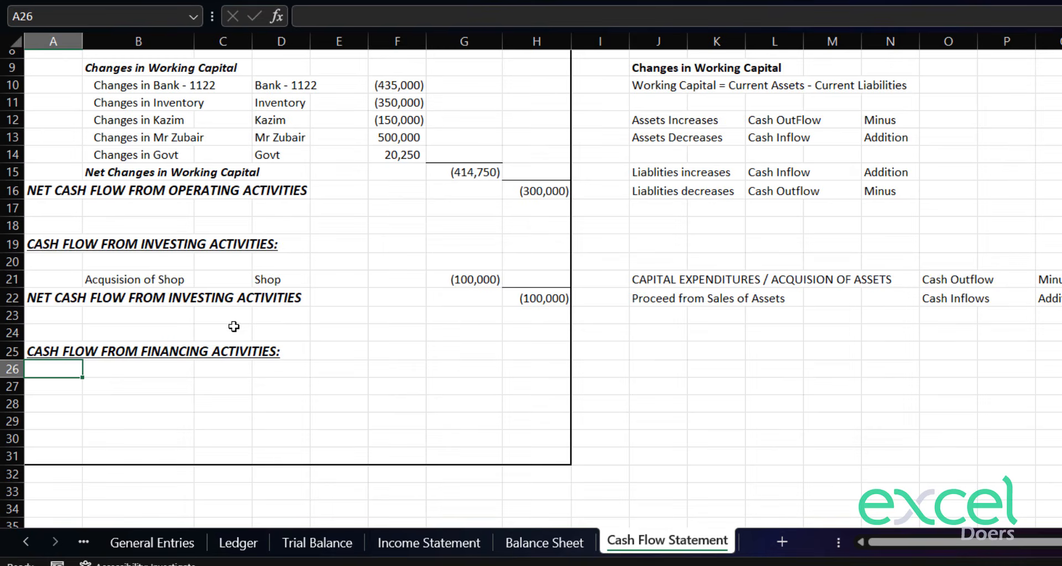
{"action": "left_click", "coordinate": [142, 355]}
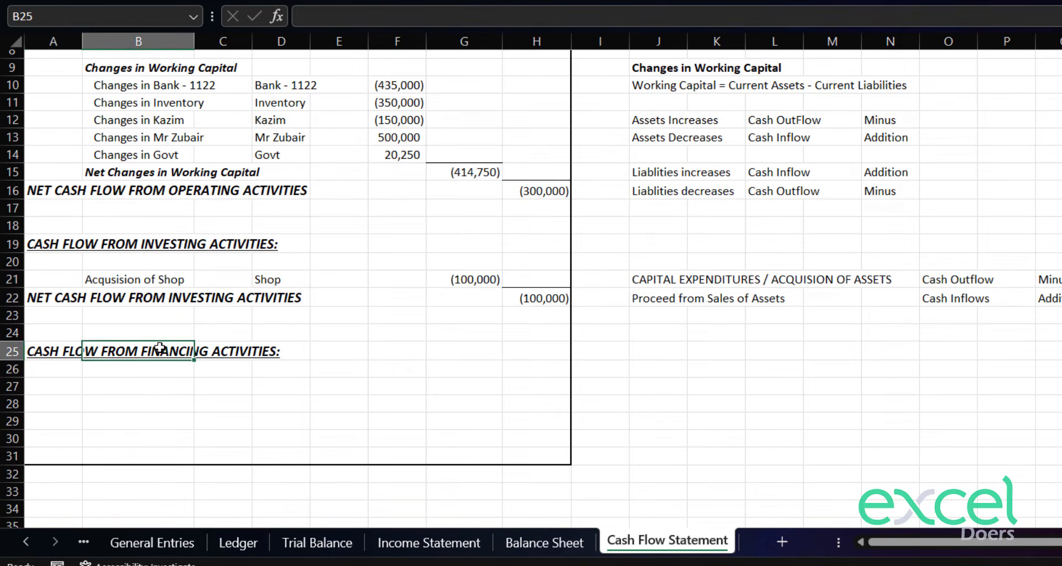
{"action": "left_click", "coordinate": [46, 348]}
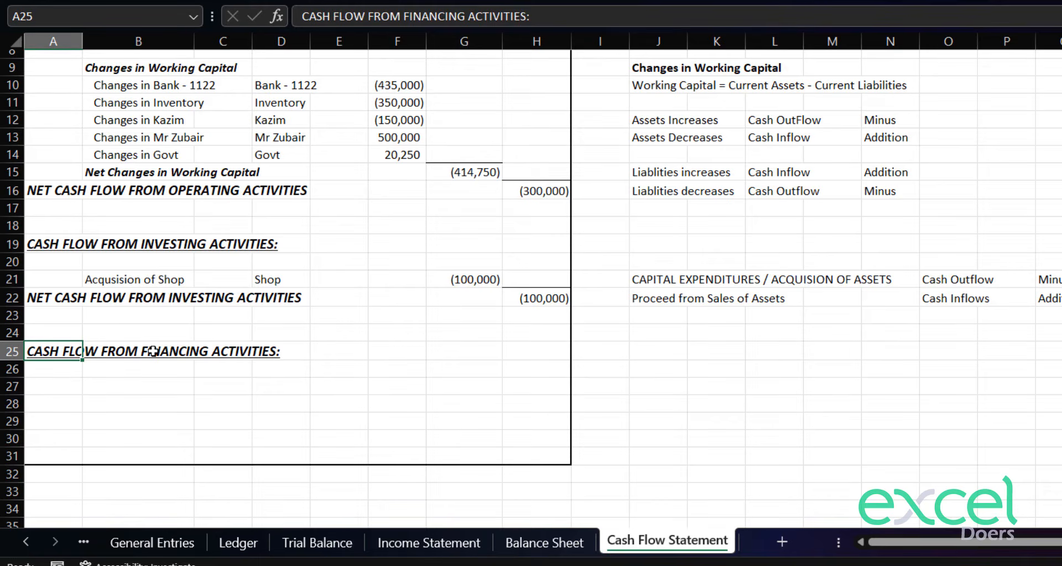
{"action": "left_click", "coordinate": [669, 356]}
{"action": "type", "text": "TWO MAIN SOU"}
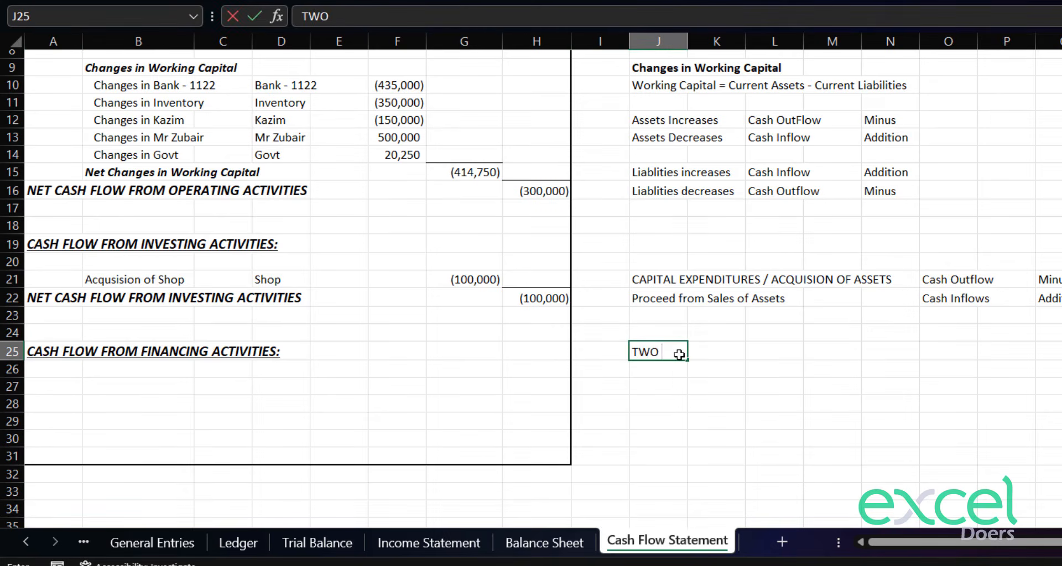
{"action": "type", "text": "RCE OF FINANCING"}
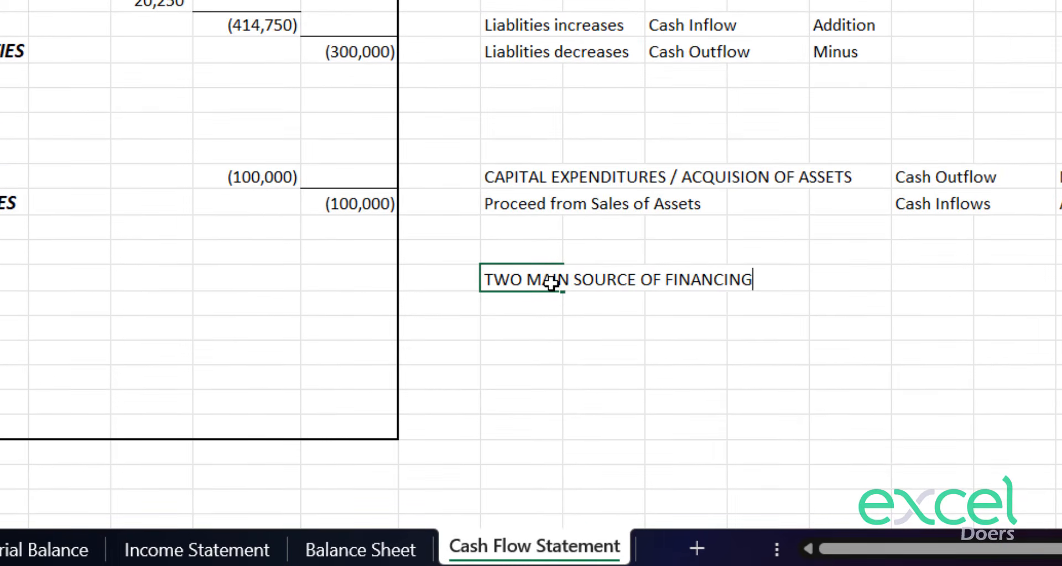
{"action": "key", "text": "Return"}
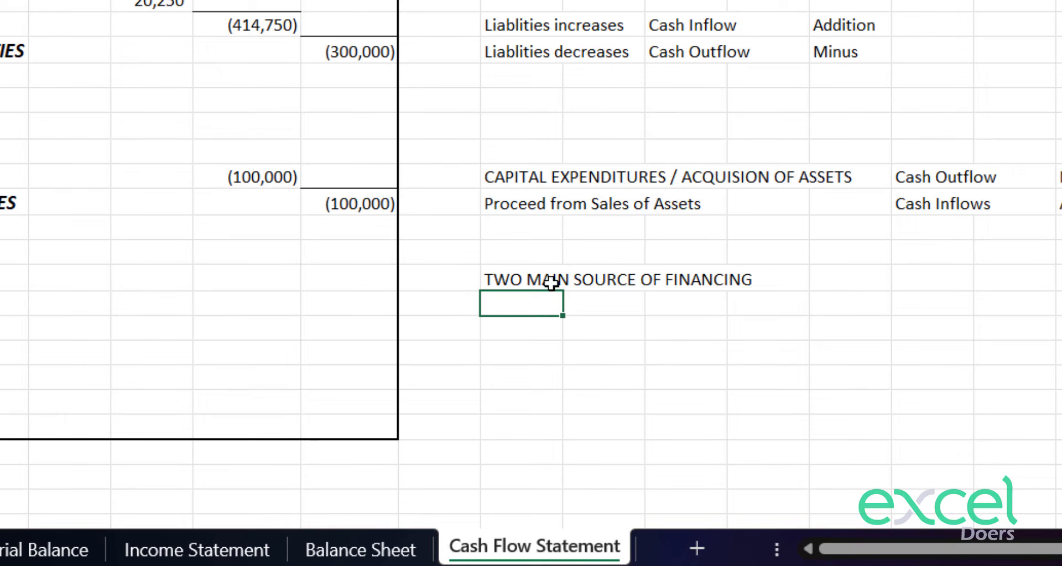
{"action": "key", "text": "Right"}
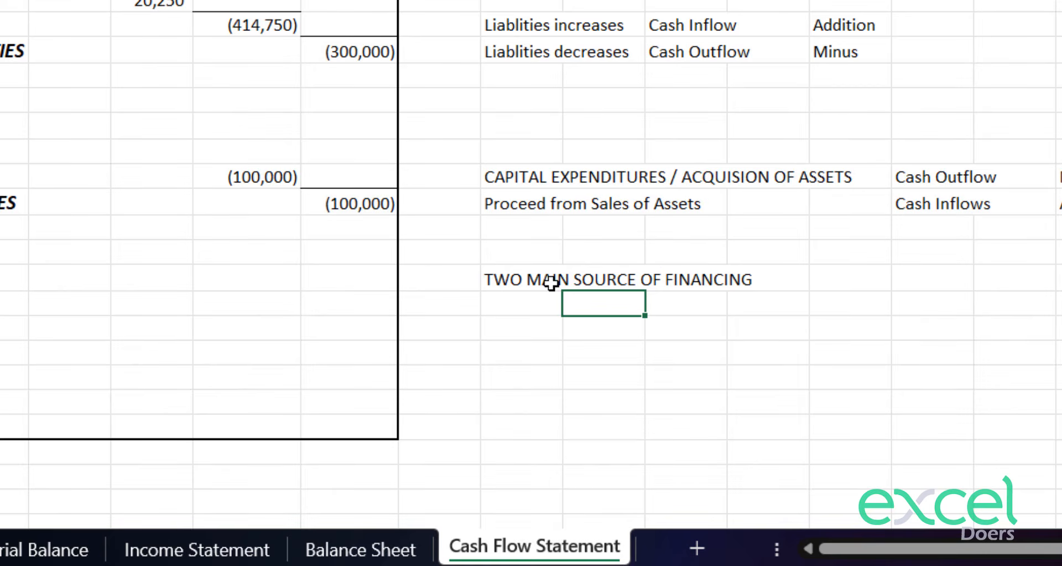
- Enter "OWNER EQUITY" in K26 below the financing note and number it "1)" in J26
{"action": "type", "text": "OWNERSHI"}
{"action": "key", "text": "BackSpace"}
{"action": "key", "text": "BackSpace"}
{"action": "key", "text": "BackSpace"}
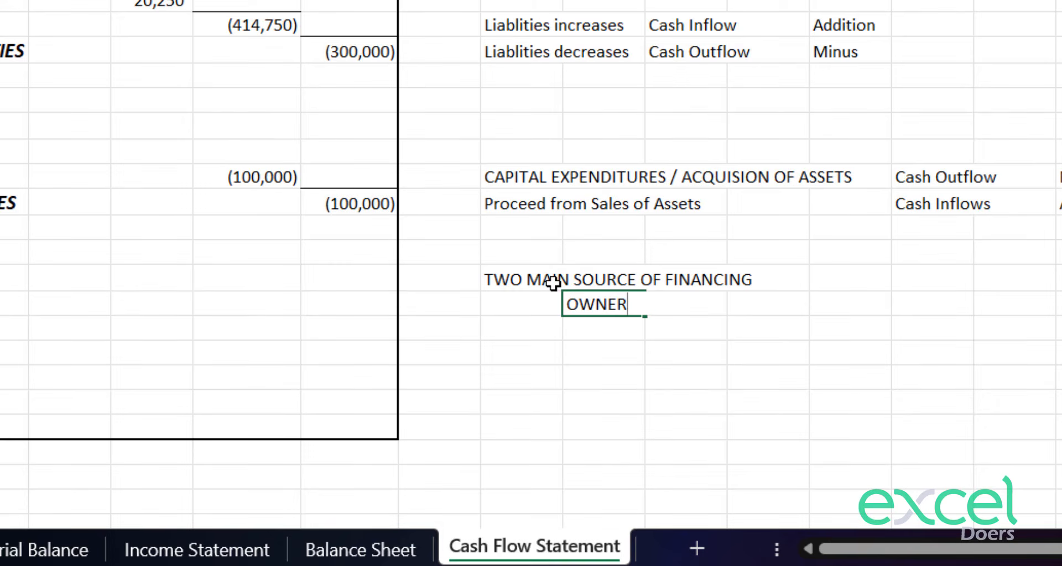
{"action": "type", "text": "EQUITY"}
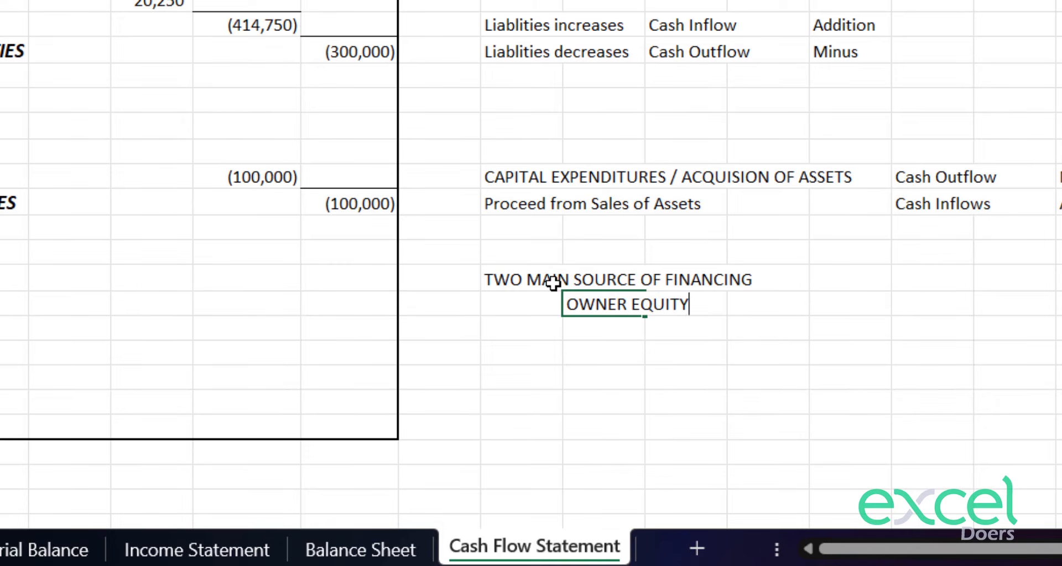
{"action": "key", "text": "Return"}
{"action": "key", "text": "Up"}
{"action": "key", "text": "Left"}
{"action": "type", "text": "1)"}
{"action": "key", "text": "Return"}
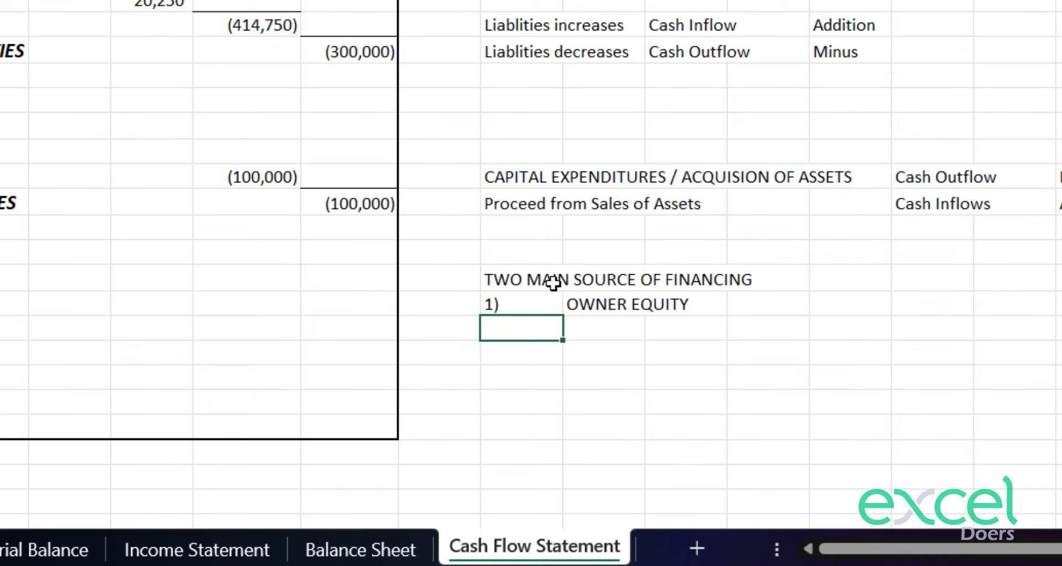
- Add the second financing source with "2)" in J27 and "Debts" in K27
{"action": "type", "text": "2)"}
{"action": "key", "text": "Return"}
{"action": "key", "text": "Up"}
{"action": "key", "text": "Right"}
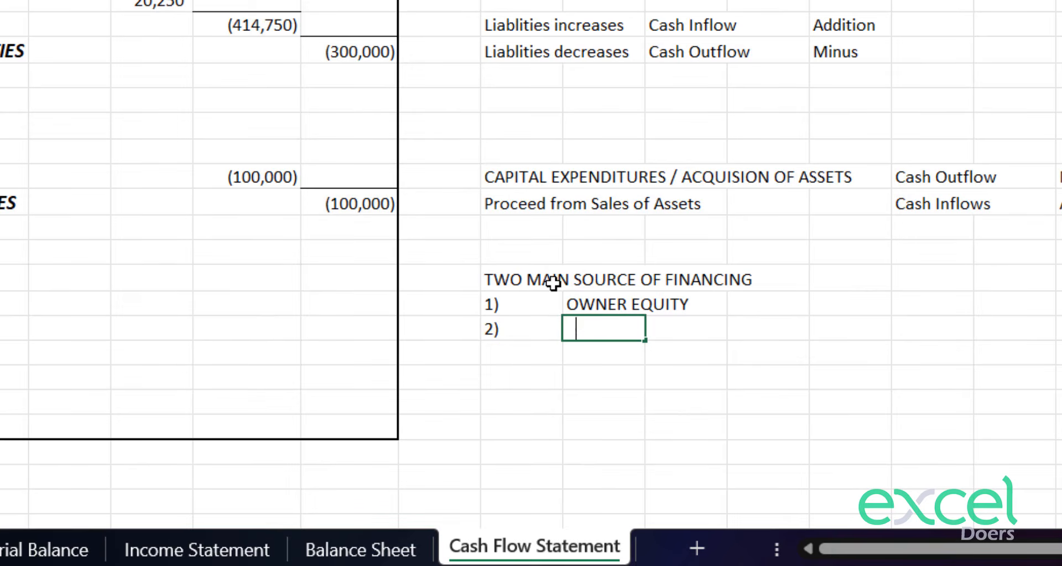
{"action": "type", "text": "Debts"}
{"action": "key", "text": "Return"}
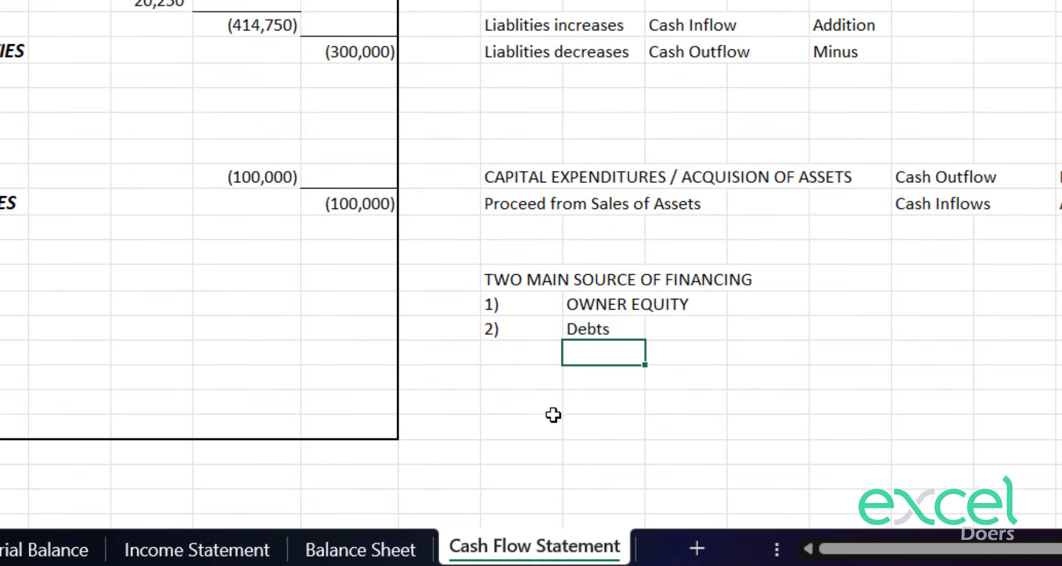
{"action": "left_click_drag", "start_coordinate": [605, 308], "coordinate": [611, 329]}
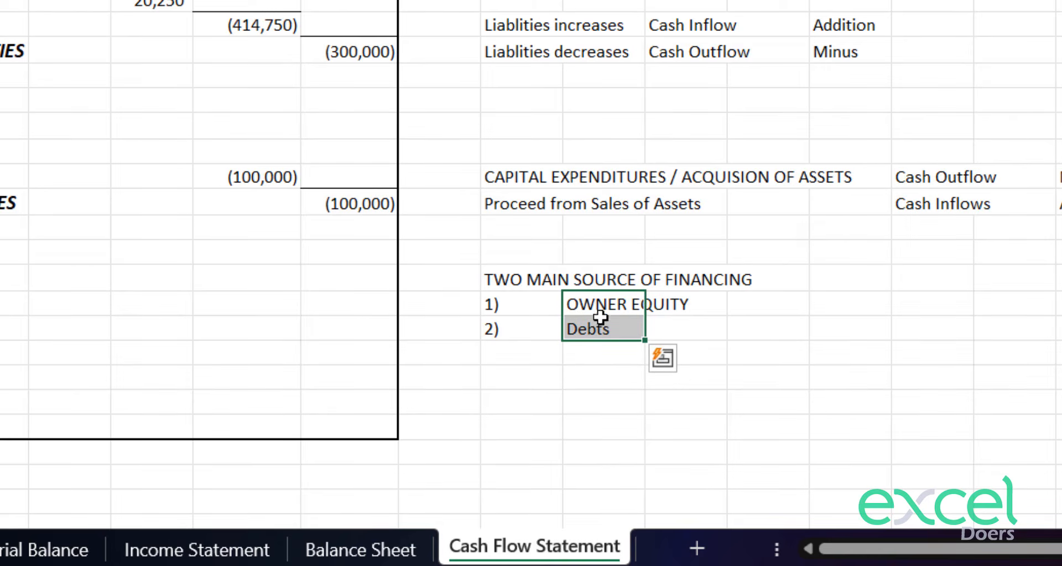
{"action": "left_click", "coordinate": [572, 306]}
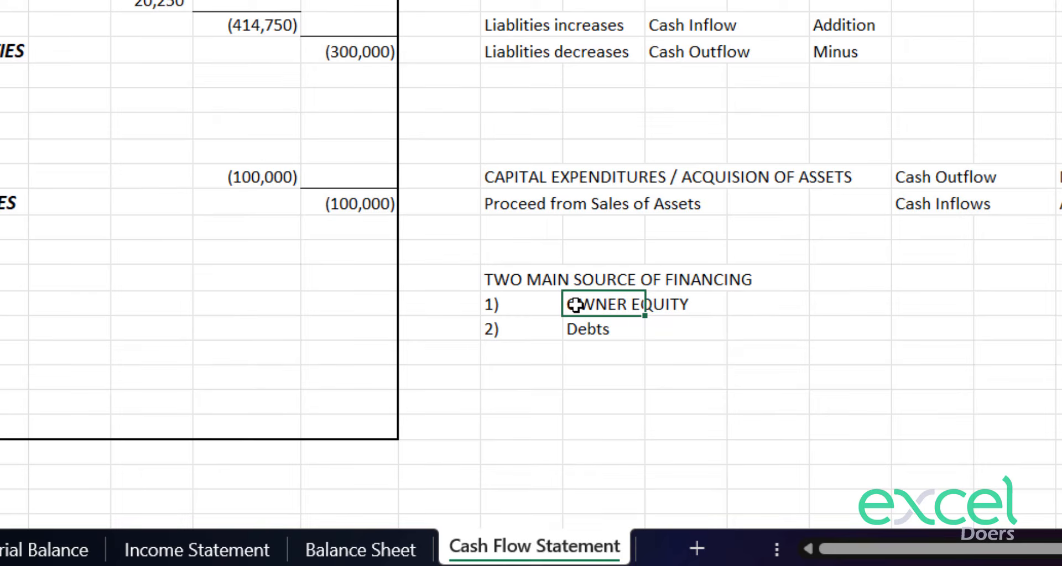
{"action": "left_click", "coordinate": [579, 327]}
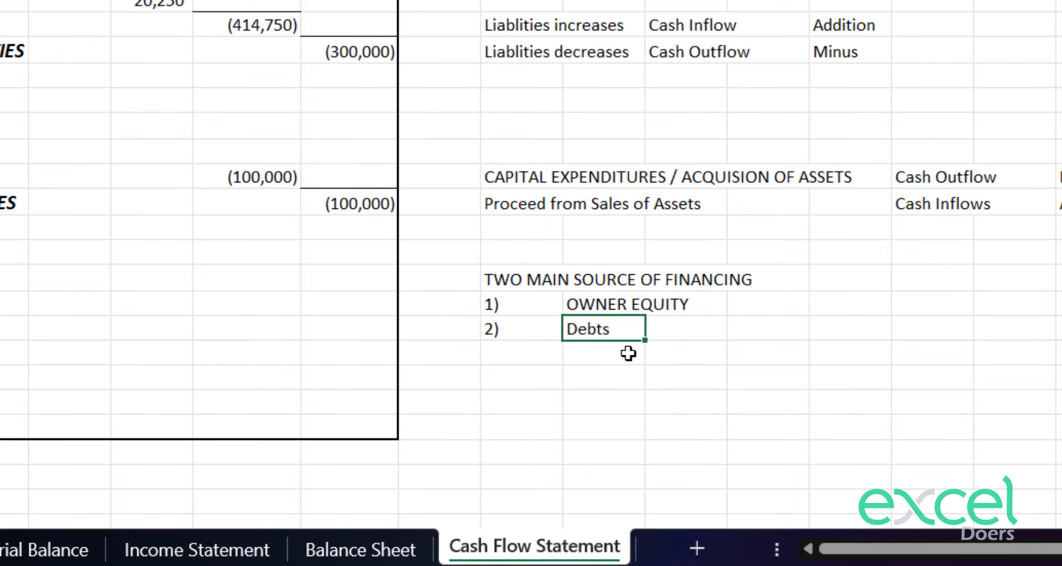
- Right-align the list numbers "1)" and "2)" in J26:J27
{"action": "left_click_drag", "start_coordinate": [546, 298], "coordinate": [553, 332]}
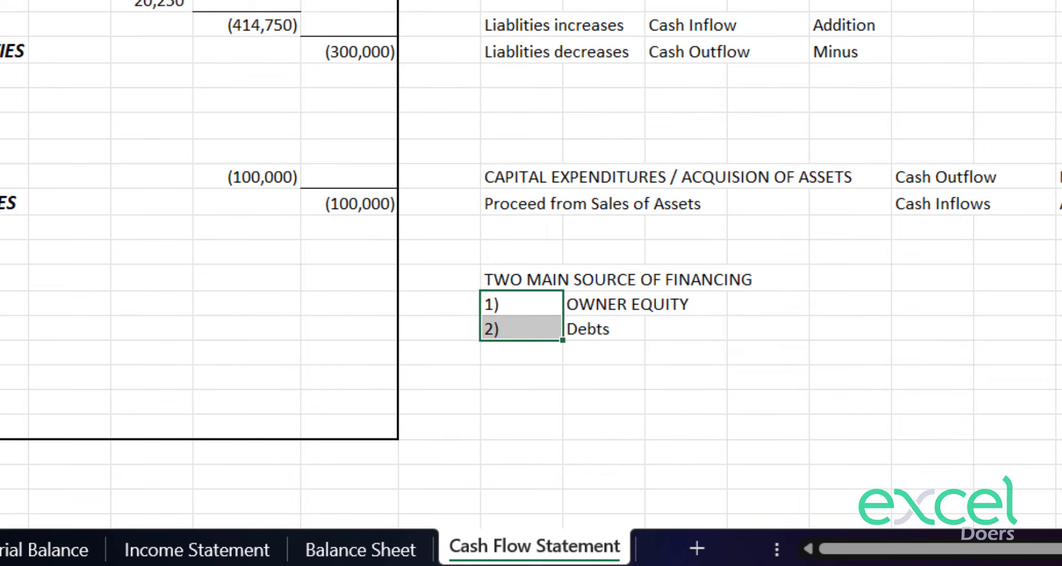
{"action": "key", "text": "alt+h"}
{"action": "key", "text": "a"}
{"action": "key", "text": "r"}
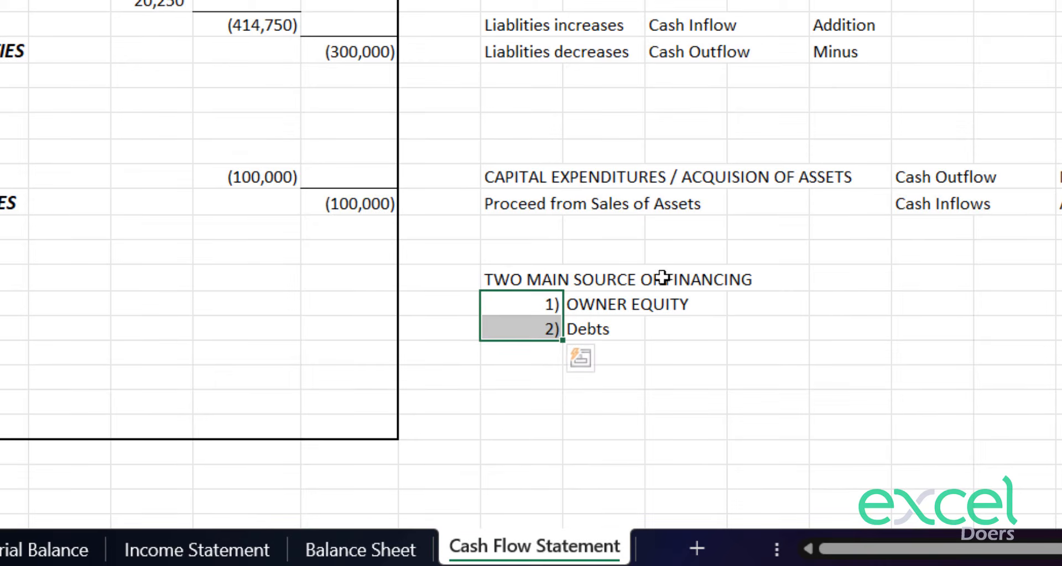
{"action": "left_click", "coordinate": [597, 380]}
{"action": "left_click", "coordinate": [575, 328]}
{"action": "left_click_drag", "start_coordinate": [575, 328], "coordinate": [556, 326]}
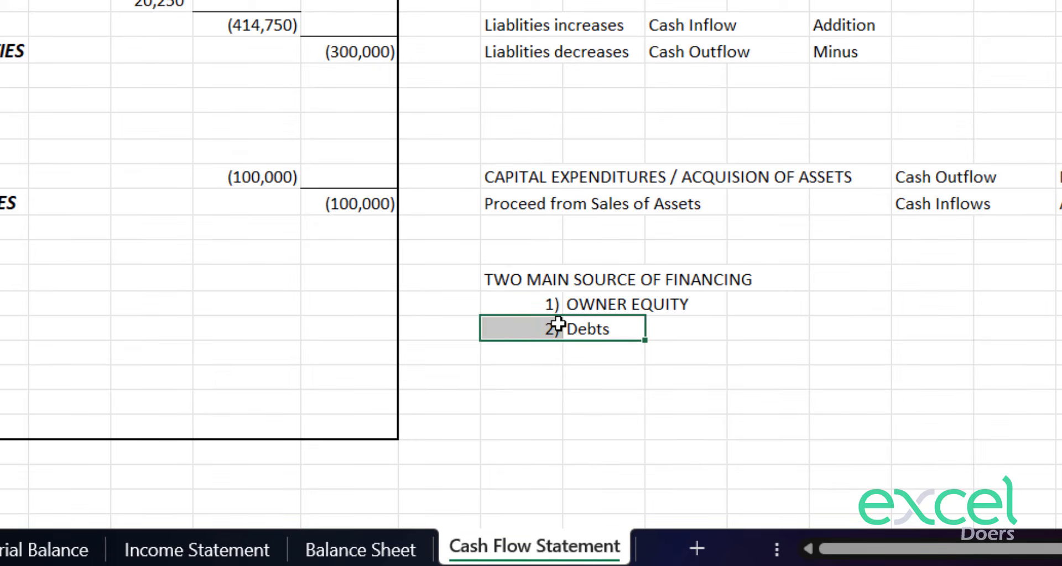
{"action": "left_click", "coordinate": [607, 348]}
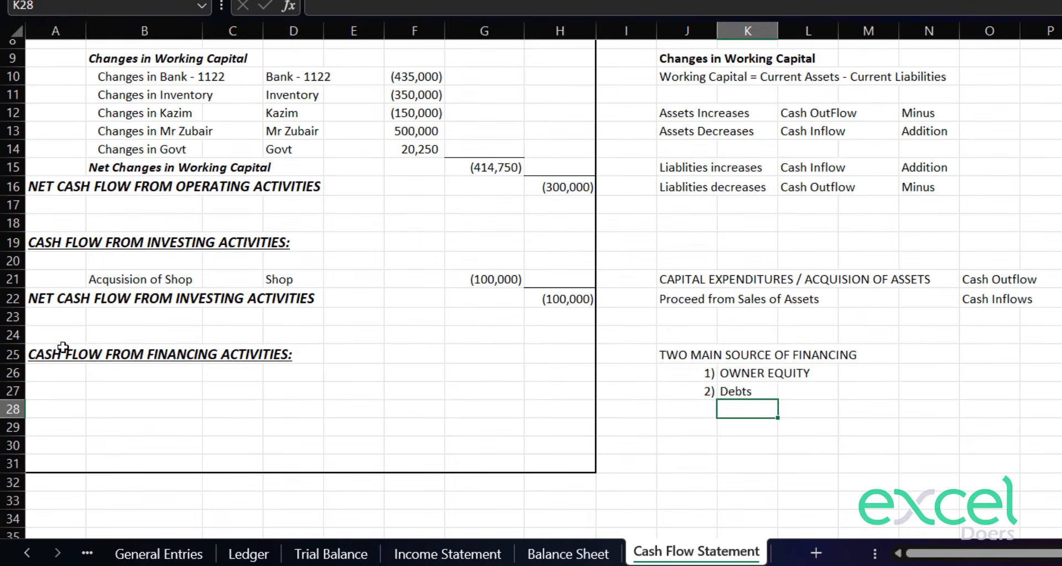
- Compare the source formula of Net Profit in G7 with that of Retained Earning in I23 on the Balance Sheet
{"action": "left_click", "coordinate": [59, 350]}
{"action": "left_click_drag", "start_coordinate": [157, 354], "coordinate": [354, 360]}
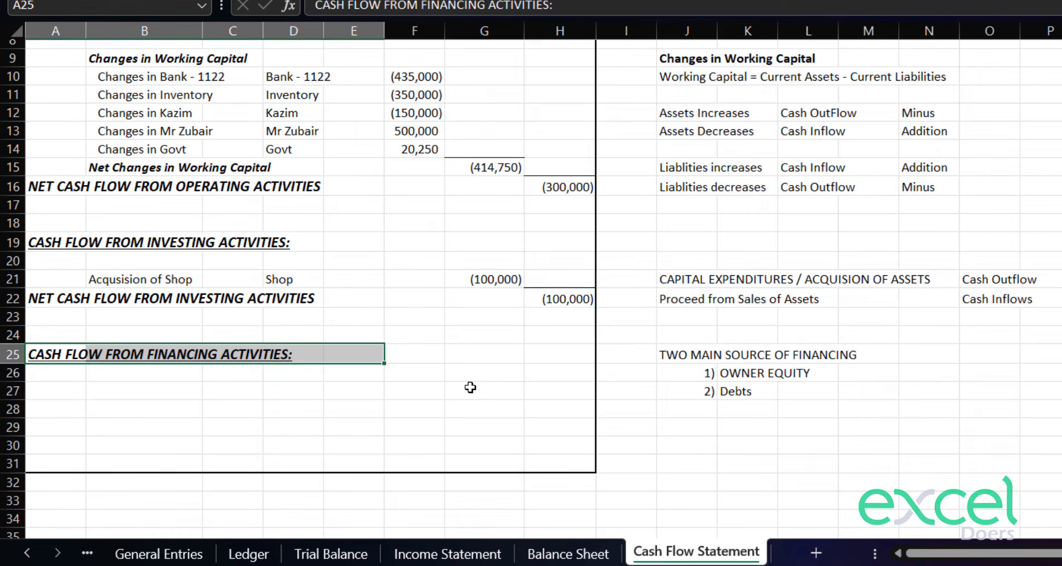
{"action": "scroll", "coordinate": [491, 382], "scroll_direction": "up", "scroll_amount": 2}
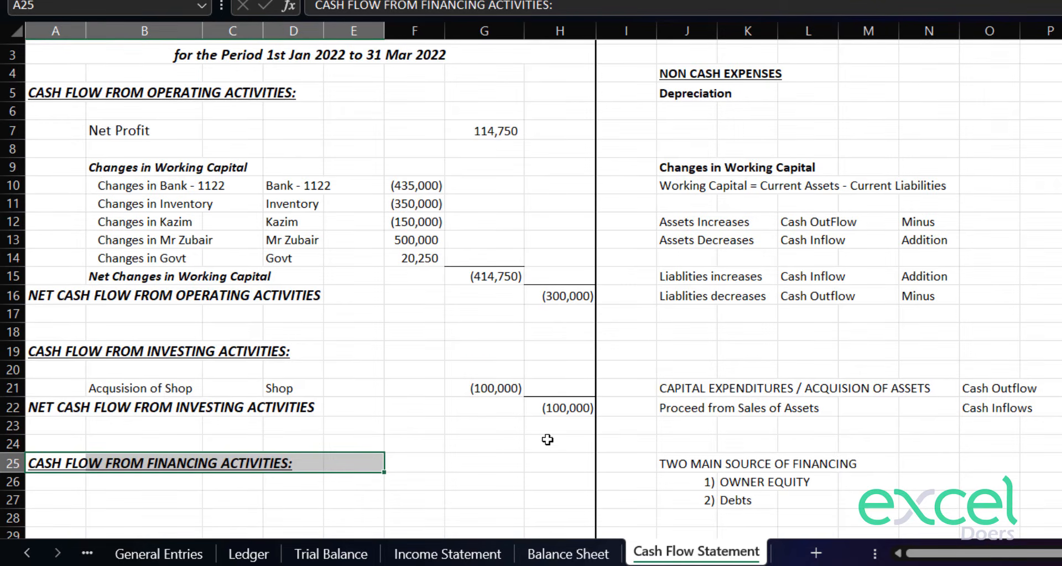
{"action": "left_click_drag", "start_coordinate": [111, 131], "coordinate": [485, 129]}
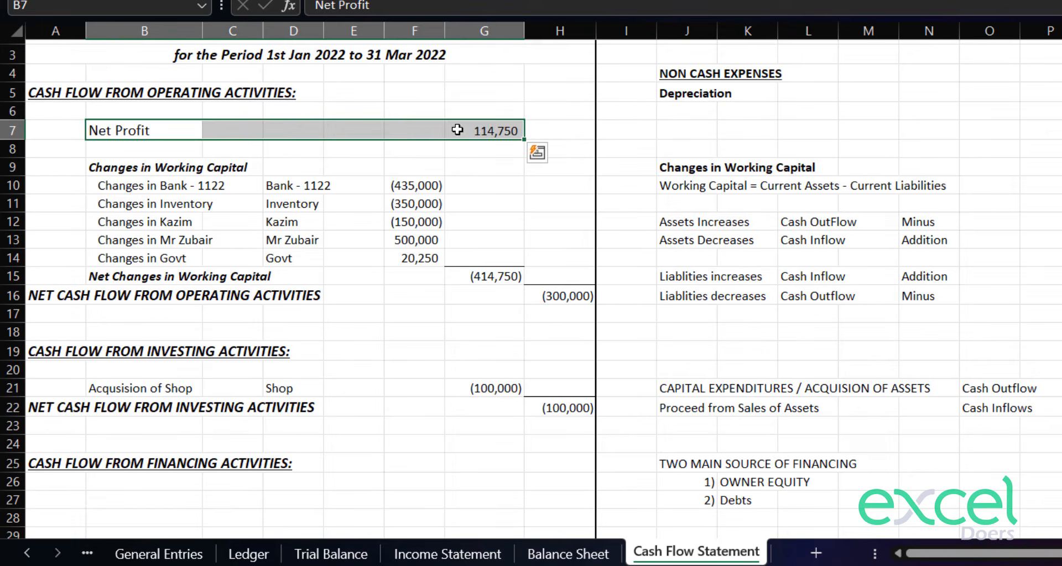
{"action": "left_click", "coordinate": [479, 130]}
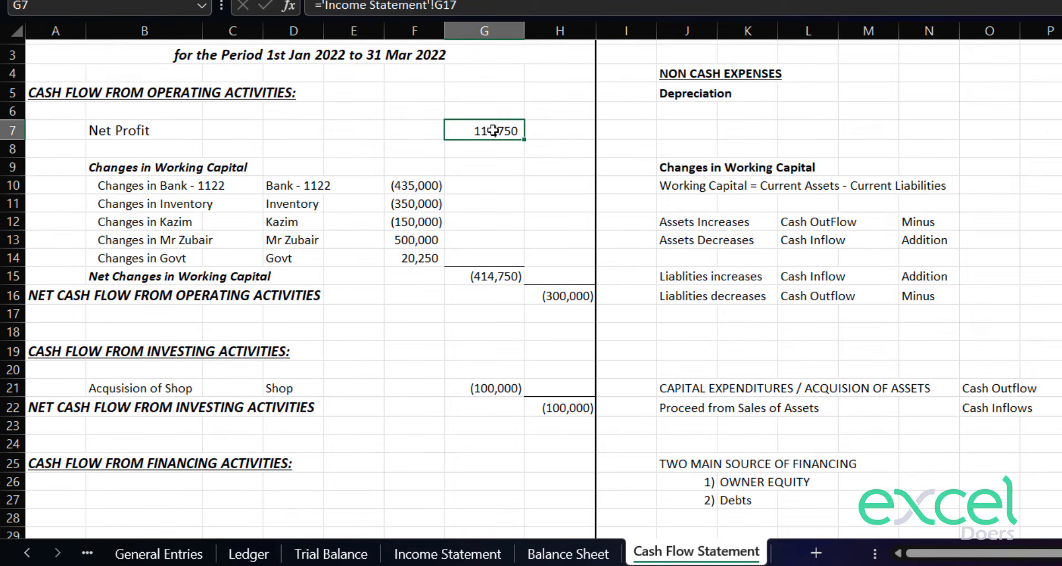
{"action": "double_click", "coordinate": [494, 132]}
{"action": "key", "text": "Return"}
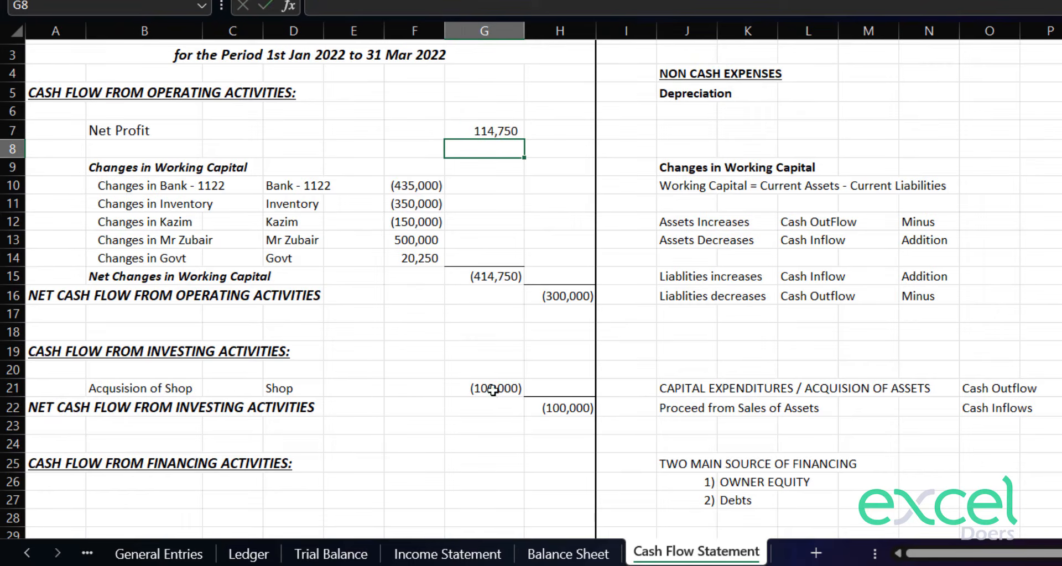
{"action": "left_click", "coordinate": [567, 553]}
{"action": "scroll", "coordinate": [780, 382], "scroll_direction": "down", "scroll_amount": 2}
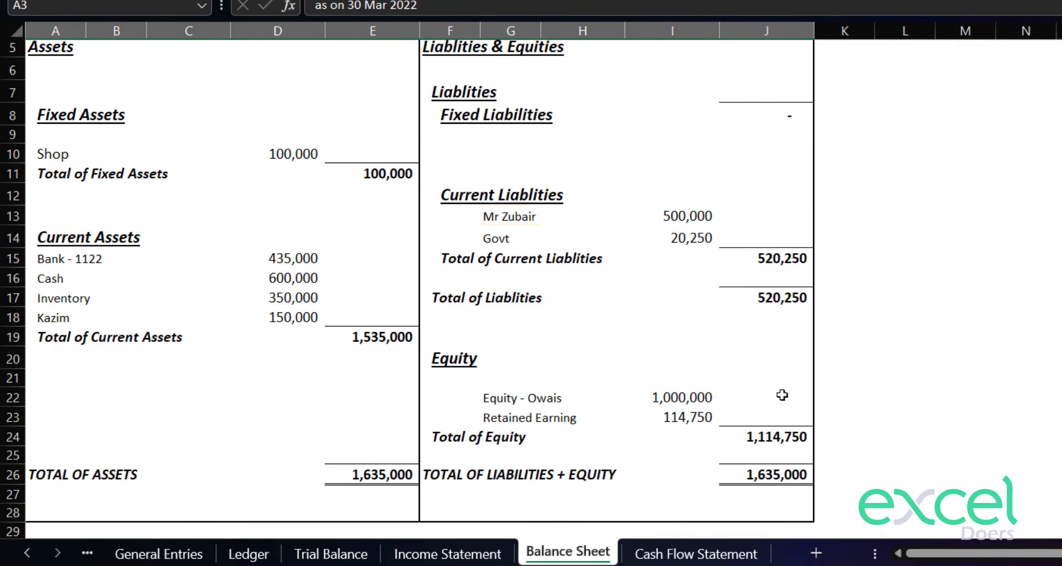
{"action": "left_click", "coordinate": [691, 417]}
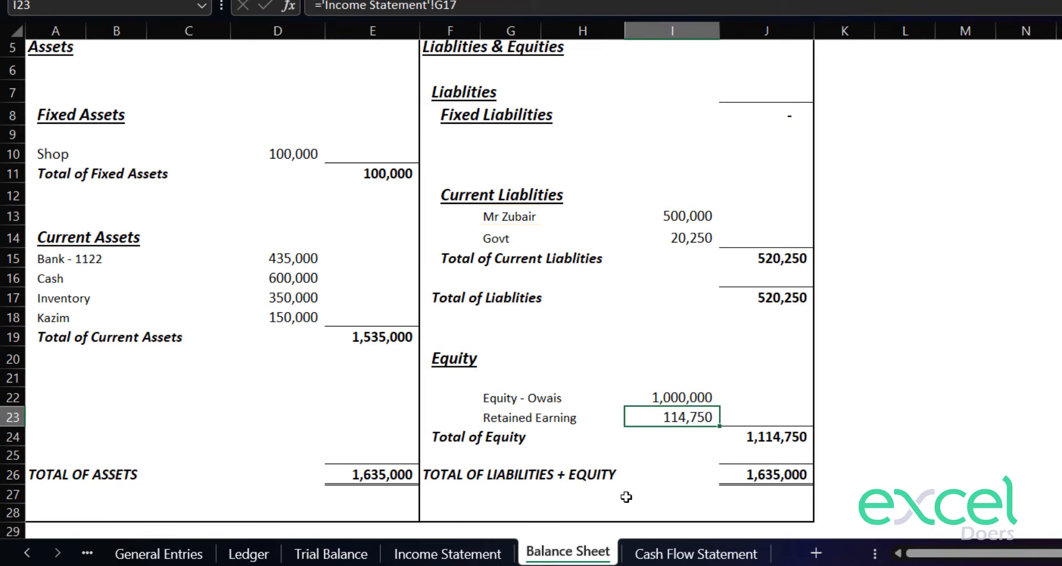
{"action": "double_click", "coordinate": [676, 416]}
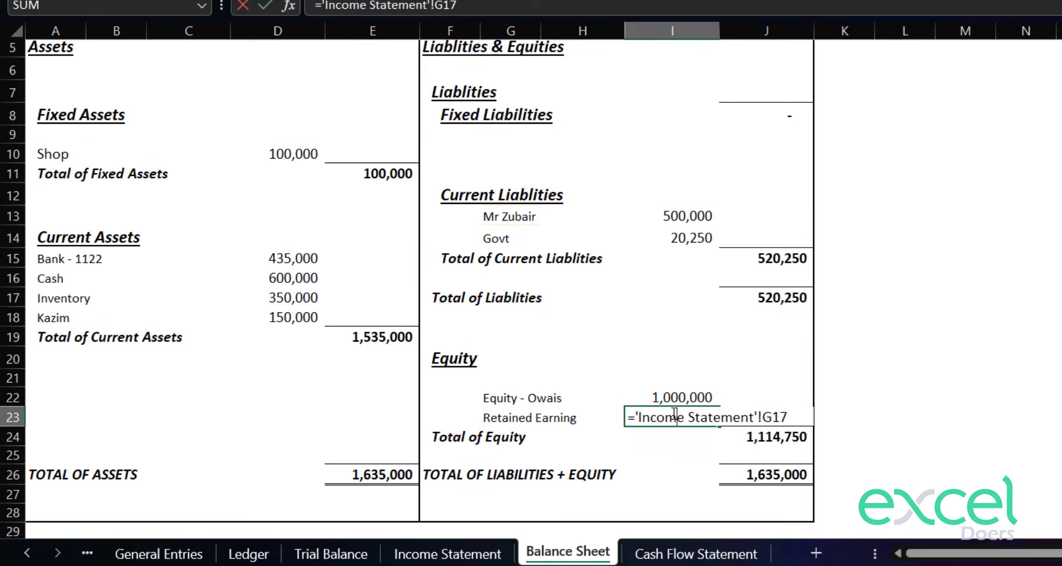
{"action": "key", "text": "Return"}
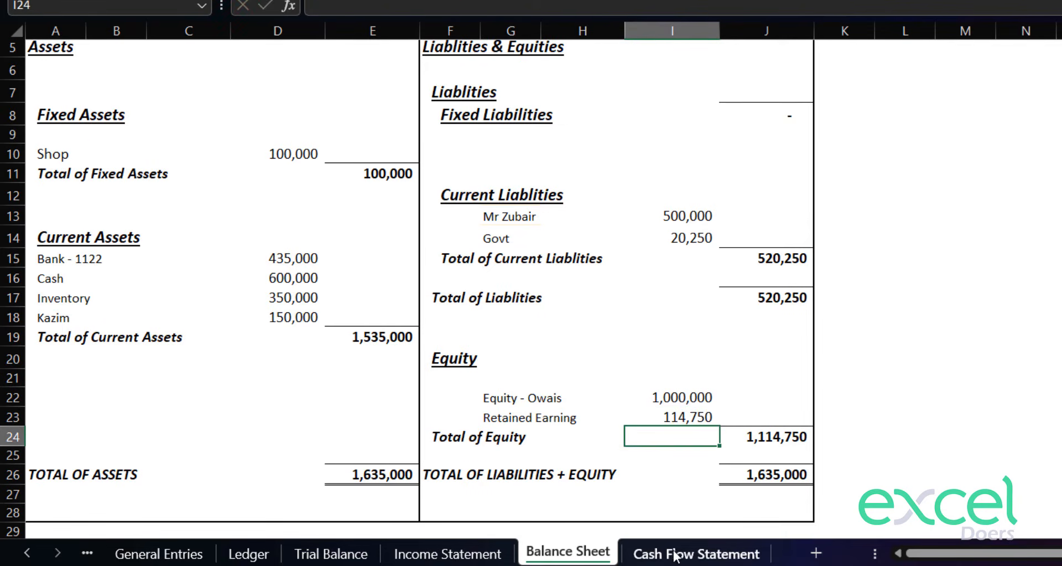
- Review the two financing source notes, the Fixed Liabilities on the Balance Sheet, and the General Entries for financing items
{"action": "left_click", "coordinate": [696, 554]}
{"action": "scroll", "coordinate": [489, 185], "scroll_direction": "down", "scroll_amount": 1}
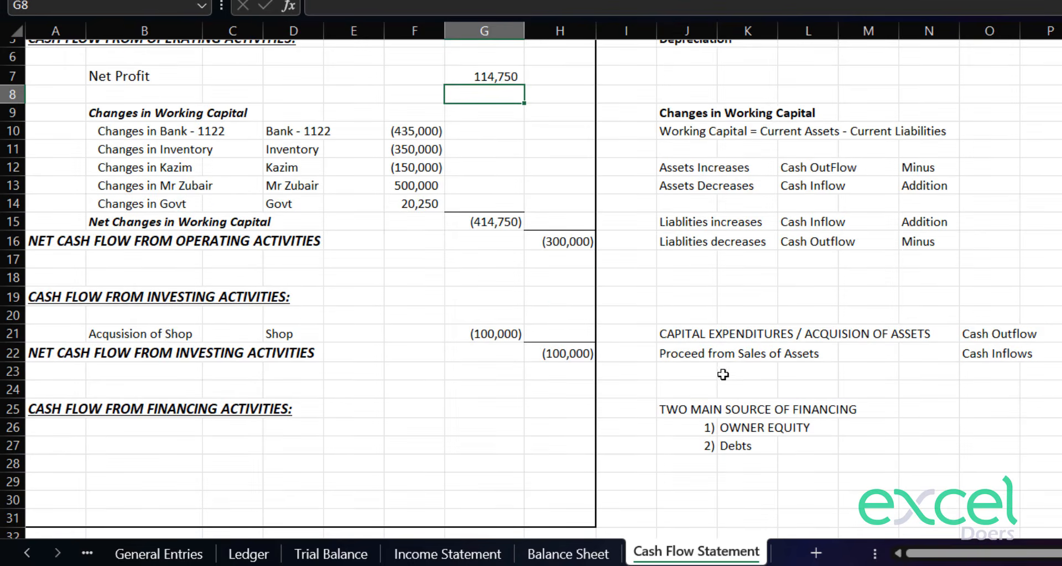
{"action": "left_click", "coordinate": [734, 430]}
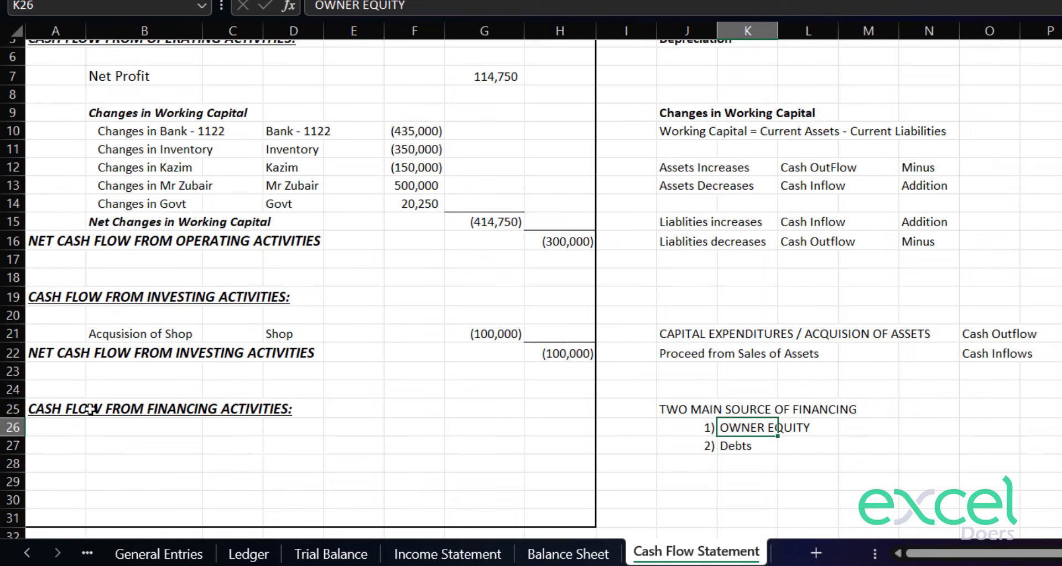
{"action": "left_click", "coordinate": [739, 452]}
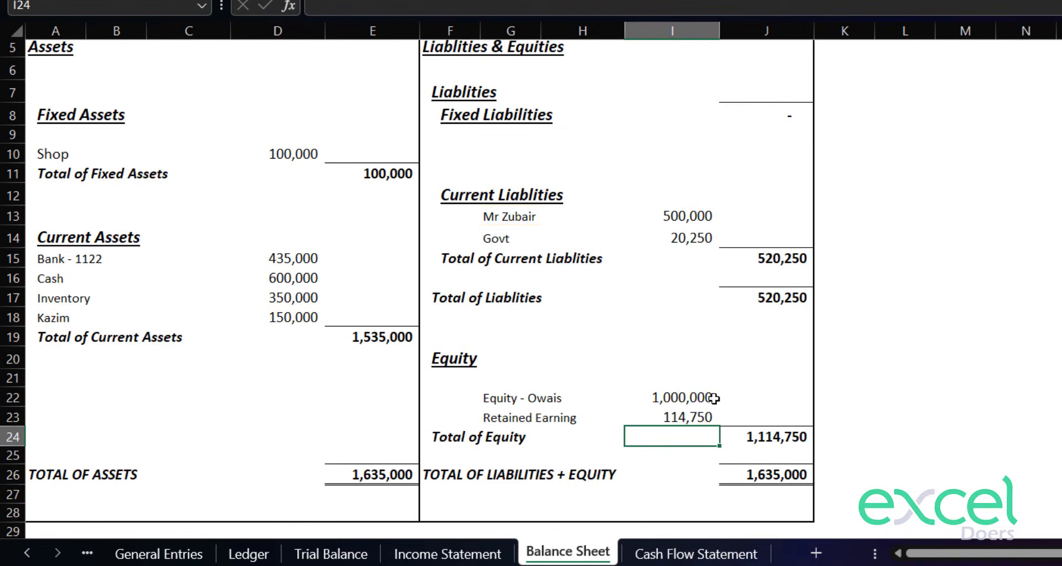
{"action": "scroll", "coordinate": [779, 350], "scroll_direction": "up", "scroll_amount": 1}
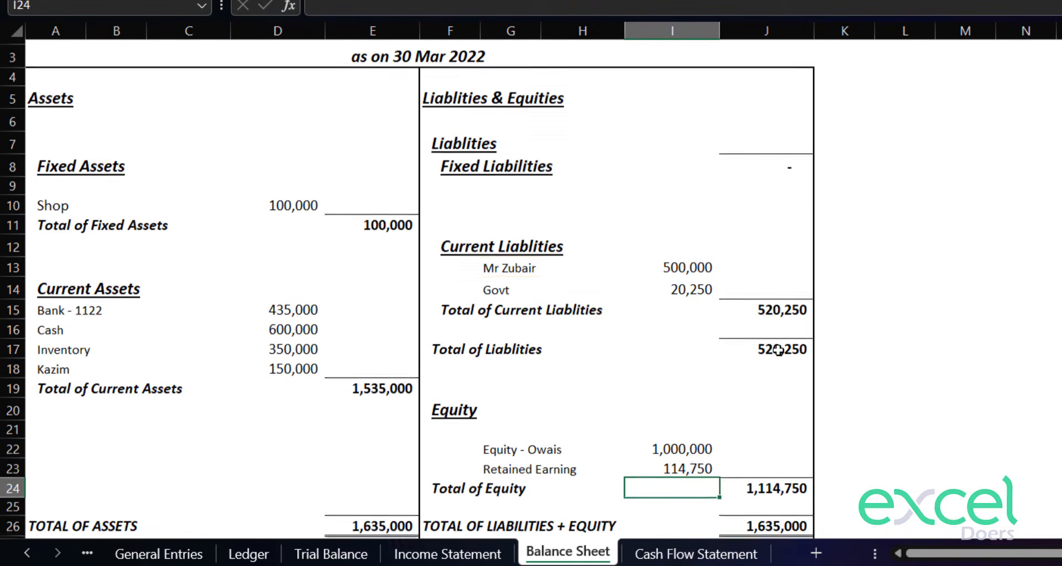
{"action": "left_click_drag", "start_coordinate": [794, 166], "coordinate": [559, 176]}
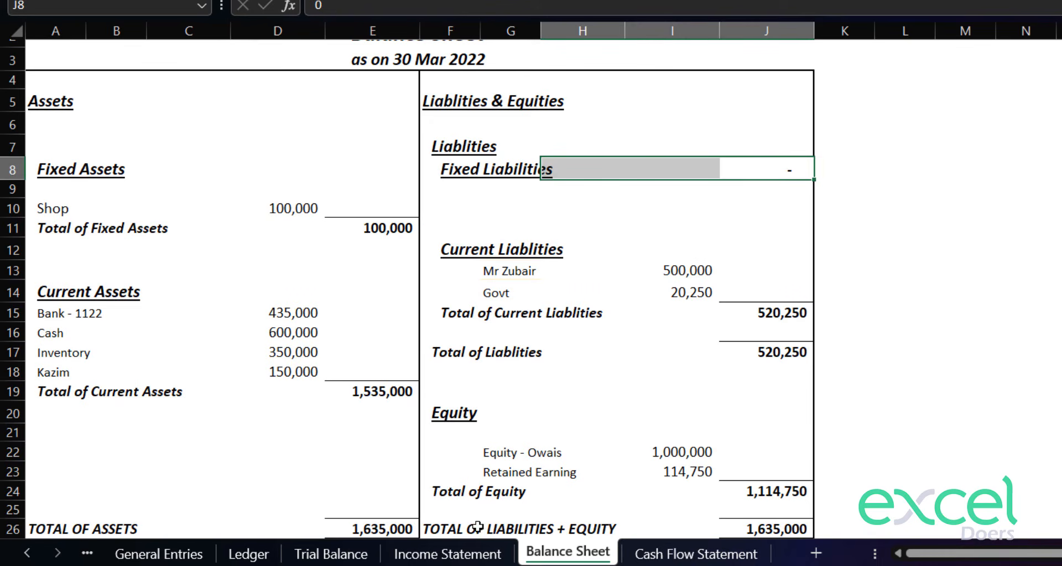
{"action": "left_click", "coordinate": [249, 555]}
{"action": "left_click", "coordinate": [158, 554]}
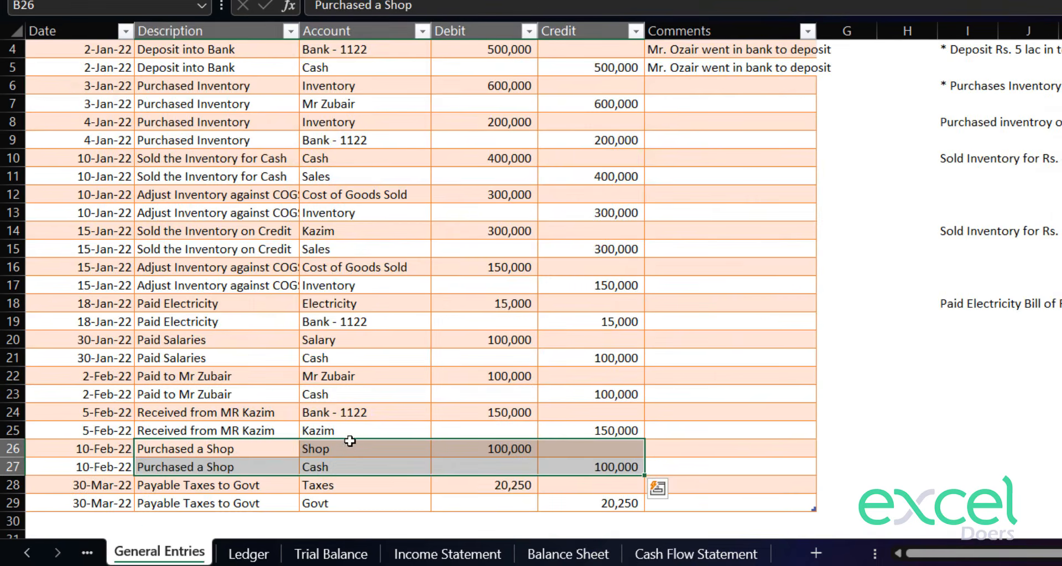
{"action": "scroll", "coordinate": [350, 441], "scroll_direction": "up", "scroll_amount": 1}
{"action": "scroll", "coordinate": [360, 427], "scroll_direction": "down", "scroll_amount": 2}
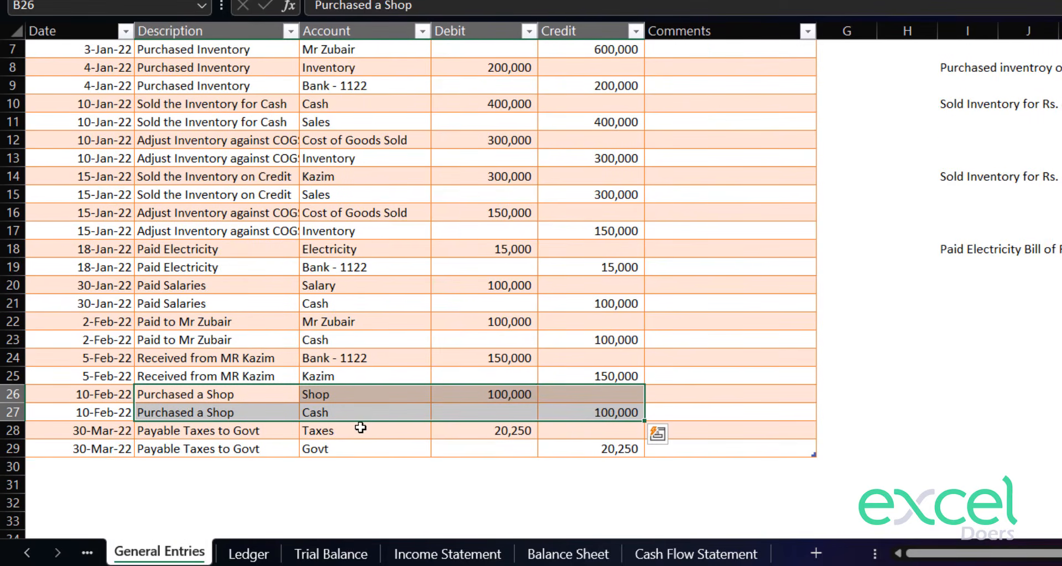
- On the Trial Balance sheet, mark the Shop row as "CF" in H16
{"action": "left_click", "coordinate": [311, 554]}
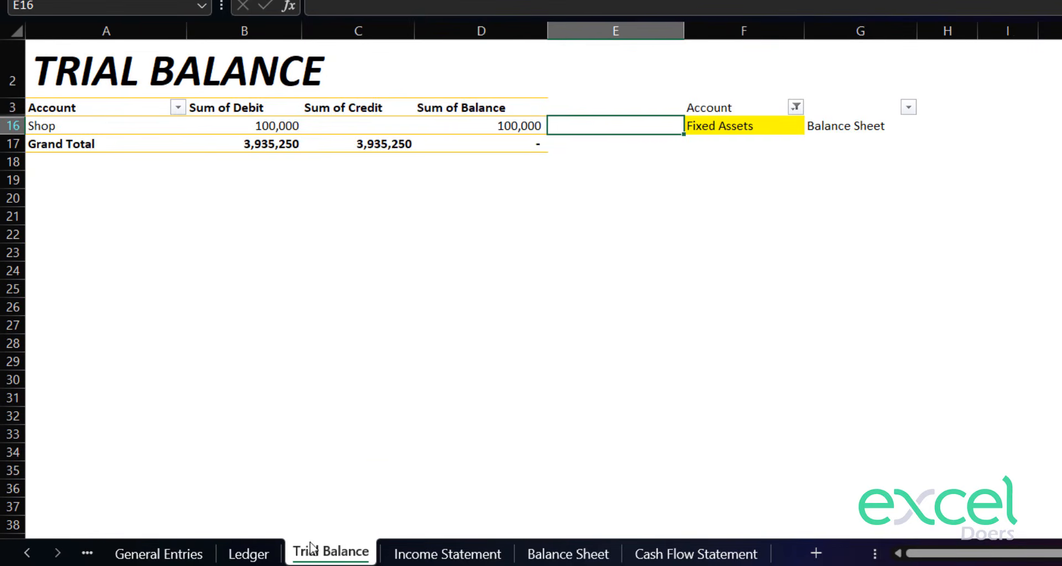
{"action": "left_click_drag", "start_coordinate": [927, 139], "coordinate": [926, 132]}
{"action": "left_click", "coordinate": [926, 133]}
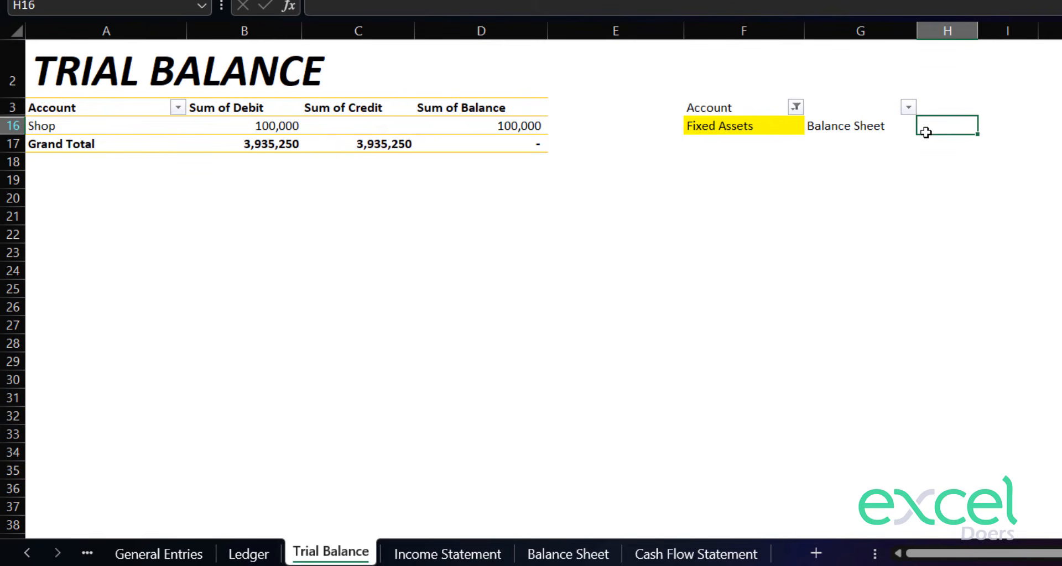
{"action": "type", "text": "CF"}
{"action": "key", "text": "Up"}
- Change the Account filter in column F of the Trial Balance from Fixed Assets to Equity only
{"action": "left_click", "coordinate": [795, 107]}
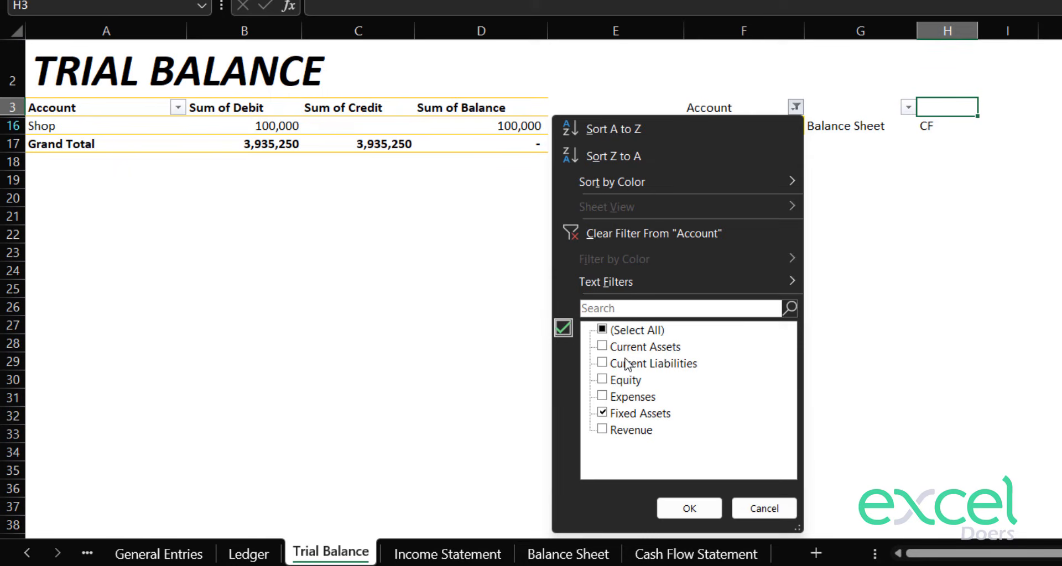
{"action": "left_click", "coordinate": [603, 413]}
{"action": "left_click", "coordinate": [603, 429]}
{"action": "left_click", "coordinate": [603, 430]}
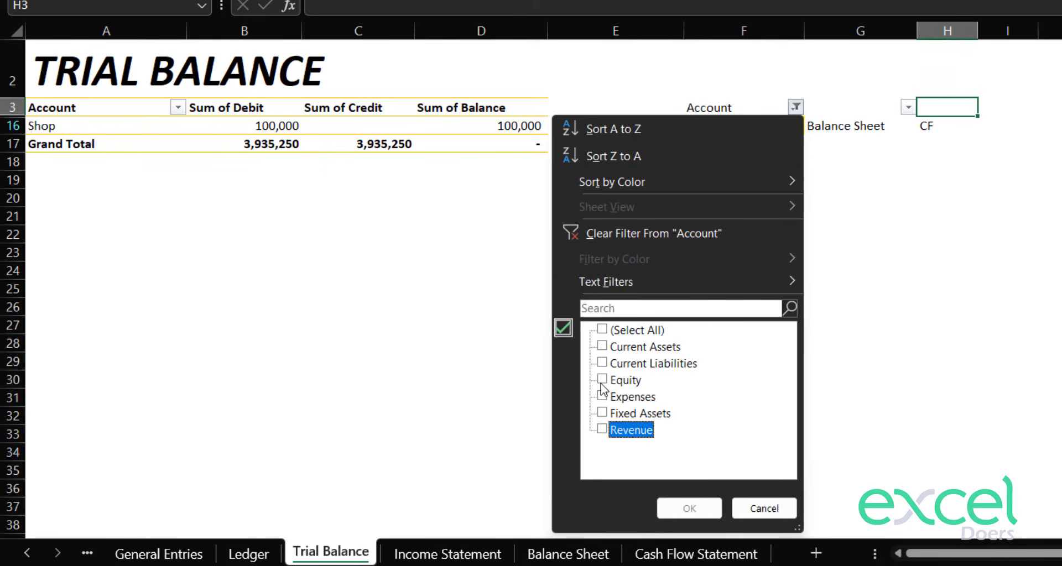
{"action": "left_click", "coordinate": [602, 380]}
{"action": "left_click", "coordinate": [672, 507]}
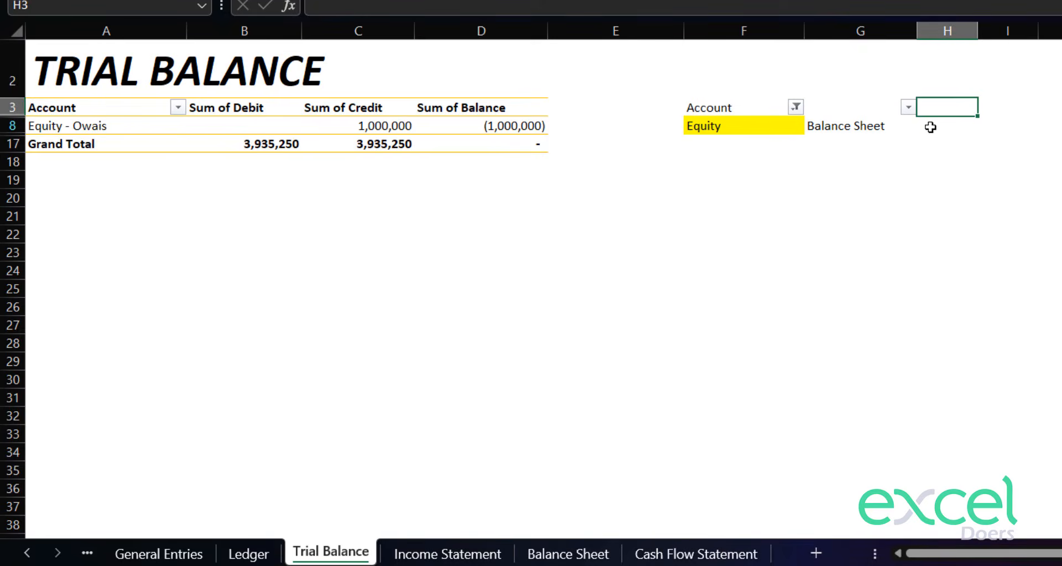
{"action": "left_click_drag", "start_coordinate": [929, 126], "coordinate": [232, 126]}
{"action": "left_click", "coordinate": [229, 186]}
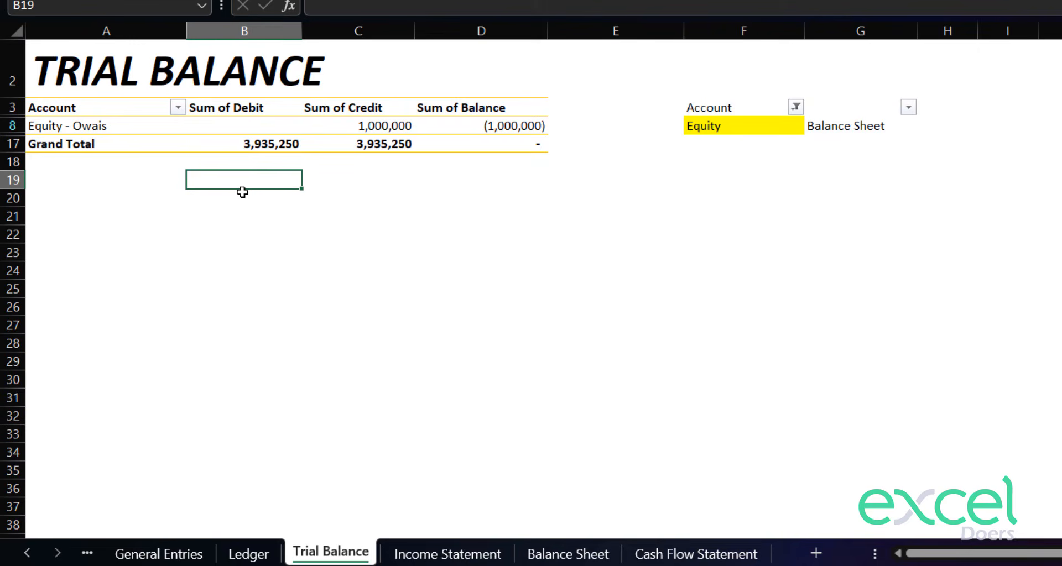
{"action": "left_click", "coordinate": [514, 174]}
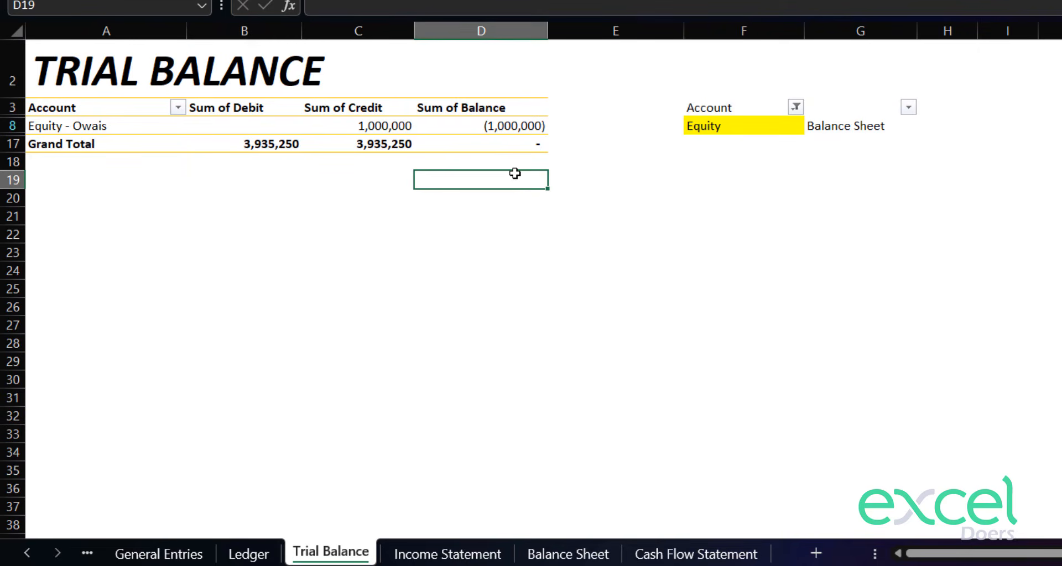
- On the Cash Flow Statement sheet, enter the note "Equity Increases" in J29 below the two financing sources
{"action": "left_click", "coordinate": [479, 125]}
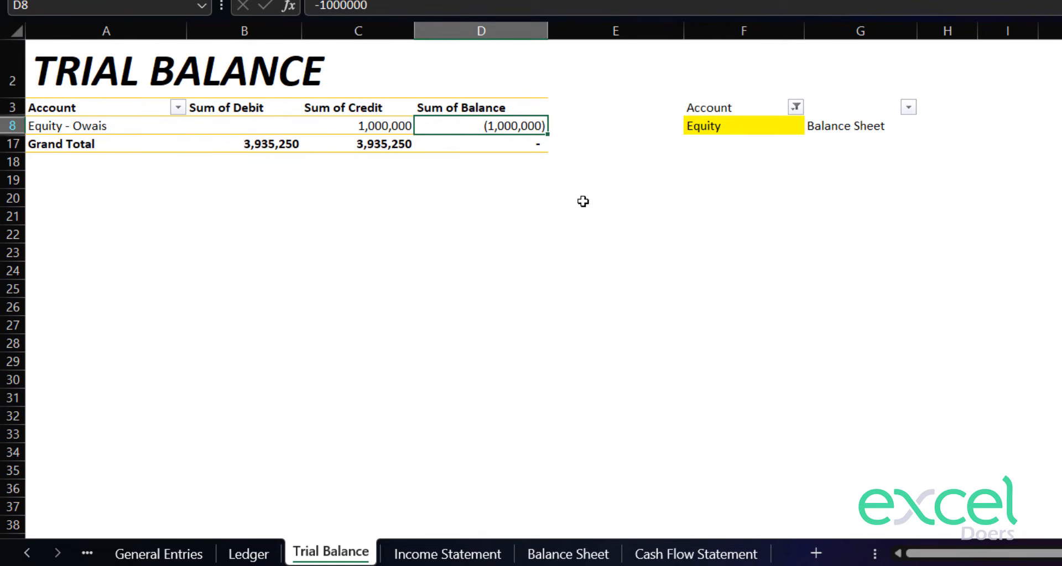
{"action": "left_click", "coordinate": [683, 553]}
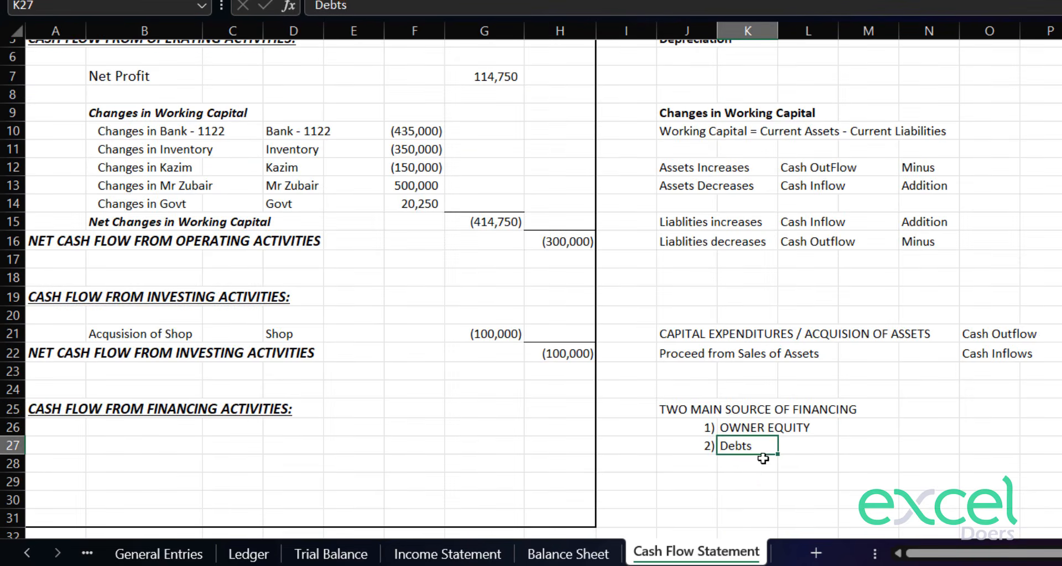
{"action": "left_click", "coordinate": [722, 482]}
{"action": "left_click", "coordinate": [712, 482]}
{"action": "scroll", "coordinate": [789, 340], "scroll_direction": "down", "scroll_amount": 1}
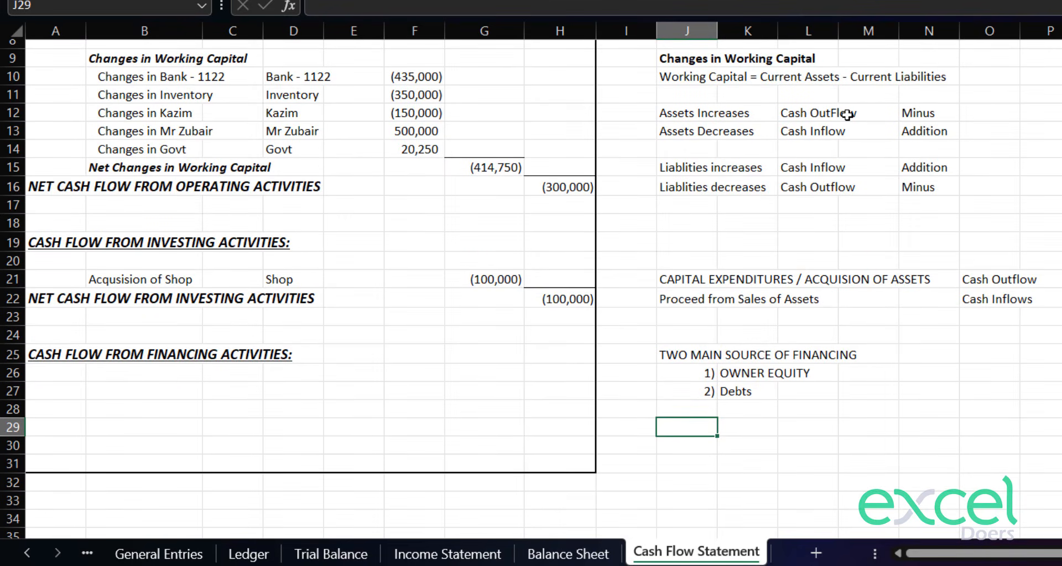
{"action": "type", "text": "Equity I"}
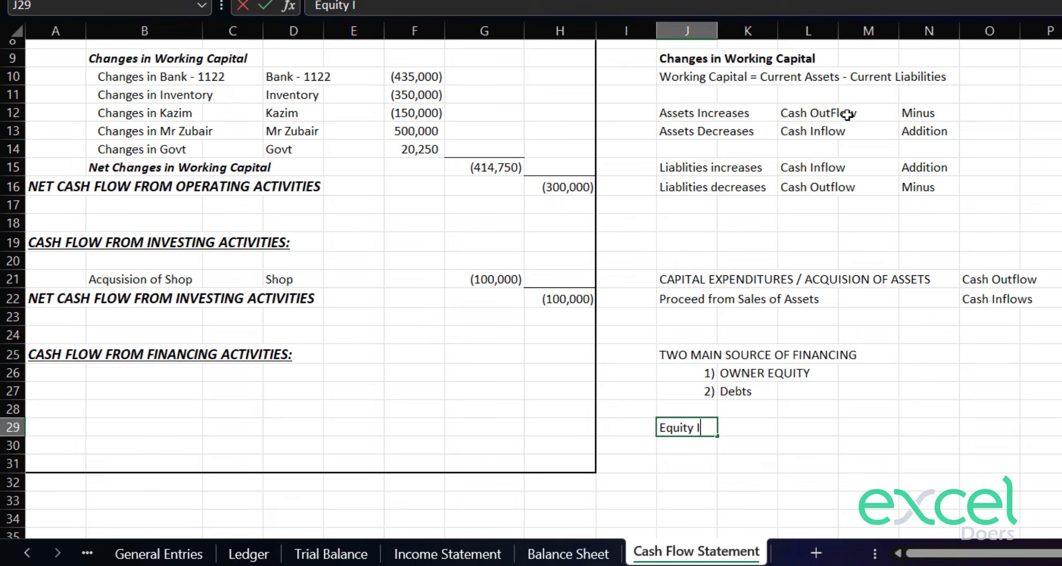
{"action": "type", "text": "ncreases"}
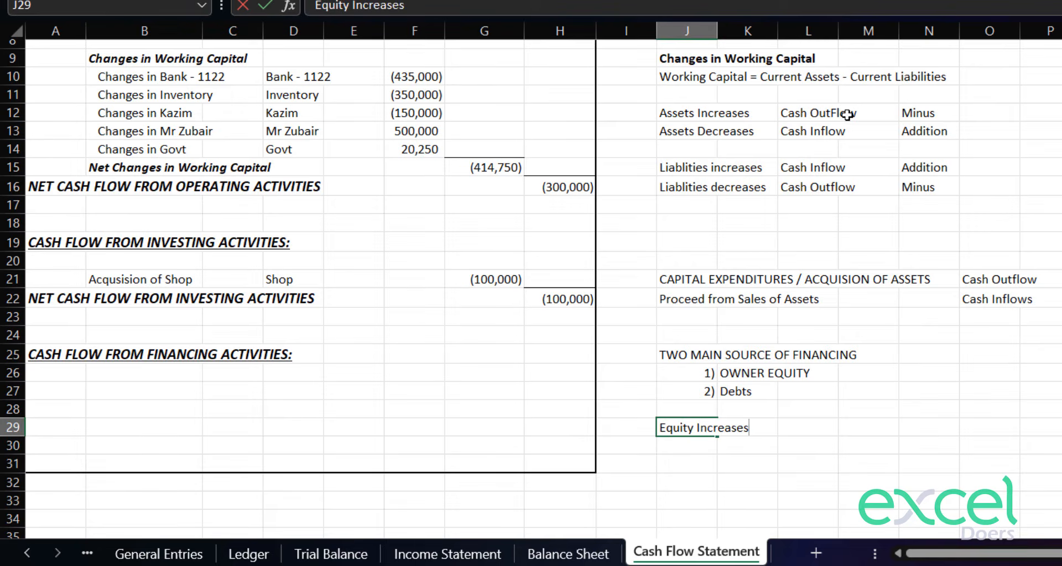
{"action": "key", "text": "Return"}
- Enter "Cash Inflows" in L29 as the cash effect of an equity increase
{"action": "key", "text": "Page_Down"}
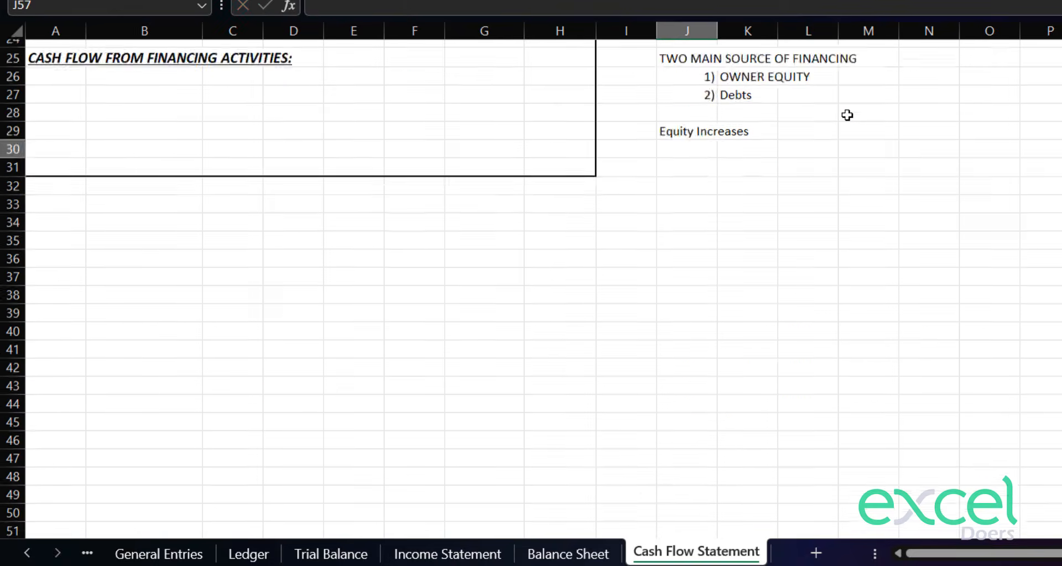
{"action": "key", "text": "Page_Up"}
{"action": "key", "text": "Up"}
{"action": "key", "text": "Up"}
{"action": "key", "text": "Right"}
{"action": "key", "text": "Down"}
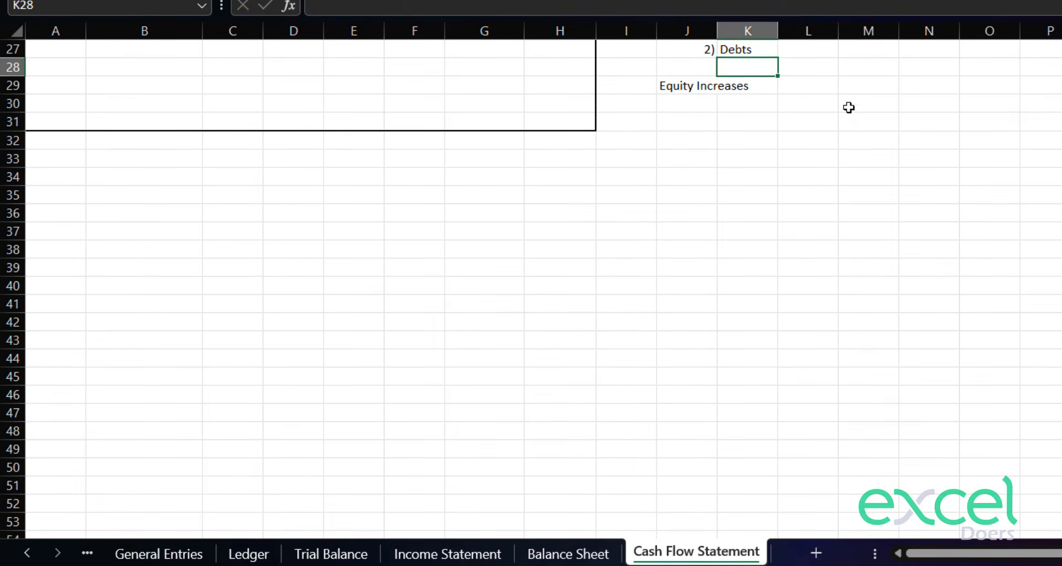
{"action": "scroll", "coordinate": [848, 108], "scroll_direction": "up", "scroll_amount": 2}
{"action": "key", "text": "Down"}
{"action": "key", "text": "Right"}
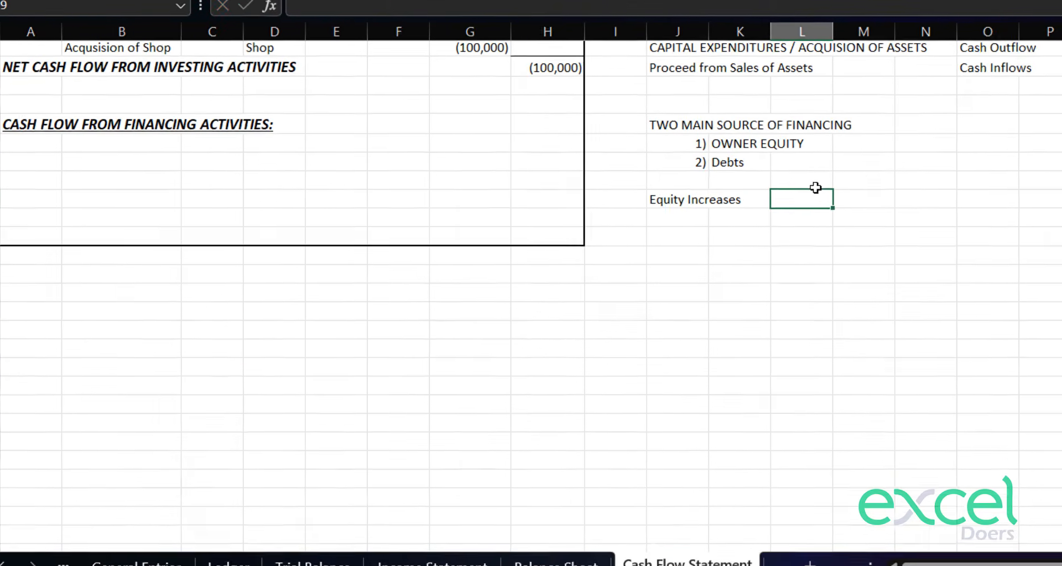
{"action": "type", "text": "Casj"}
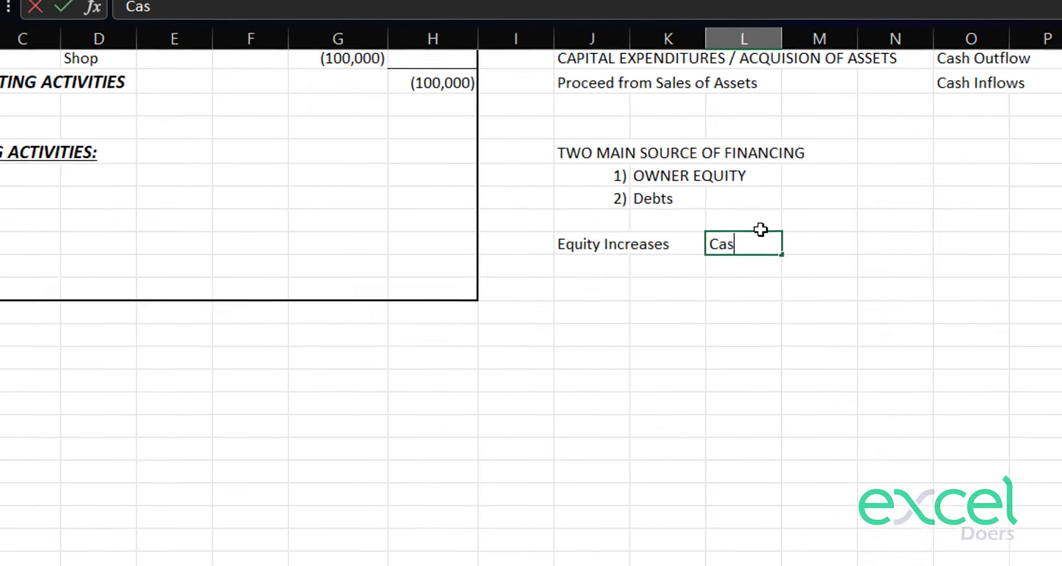
{"action": "key", "text": "BackSpace"}
{"action": "type", "text": "h "}
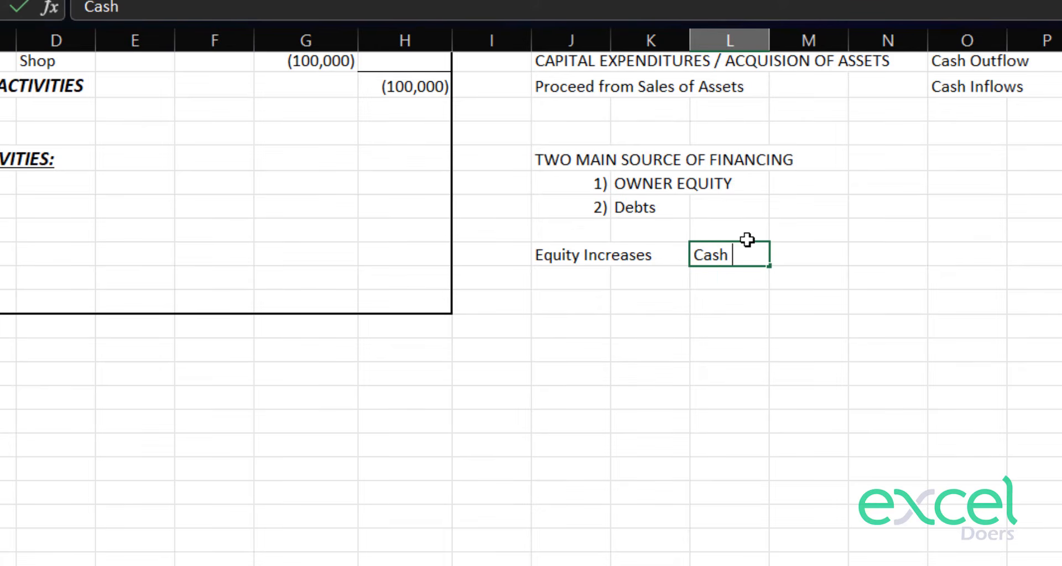
{"action": "type", "text": "Inflows"}
{"action": "key", "text": "Return"}
- Enter "Addition" in O29 as the treatment of an equity increase
{"action": "key", "text": "Up"}
{"action": "key", "text": "Right"}
{"action": "key", "text": "Right"}
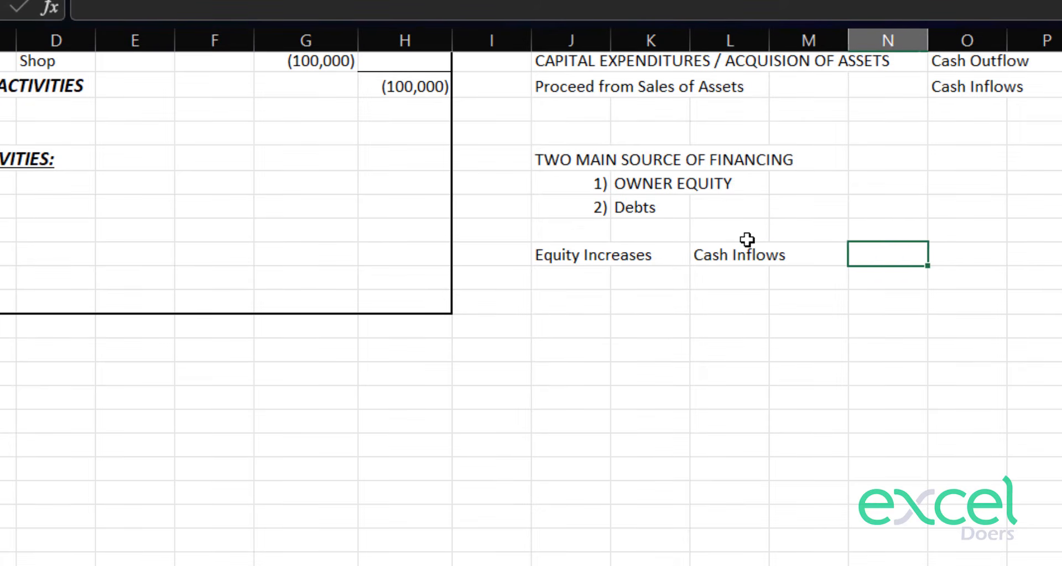
{"action": "key", "text": "Right"}
{"action": "type", "text": "Addit"}
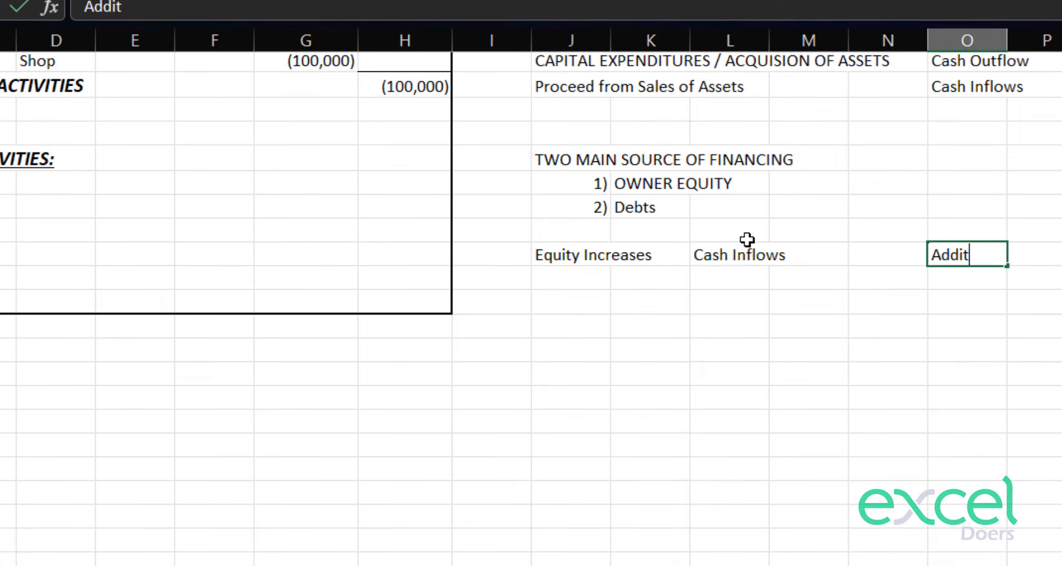
{"action": "type", "text": "ion"}
{"action": "key", "text": "Return"}
- Enter the note "Equity Decreses" in J30, directly under the equity increase note
{"action": "key", "text": "Left"}
{"action": "key", "text": "Left"}
{"action": "key", "text": "Left"}
{"action": "key", "text": "Left"}
{"action": "key", "text": "Left"}
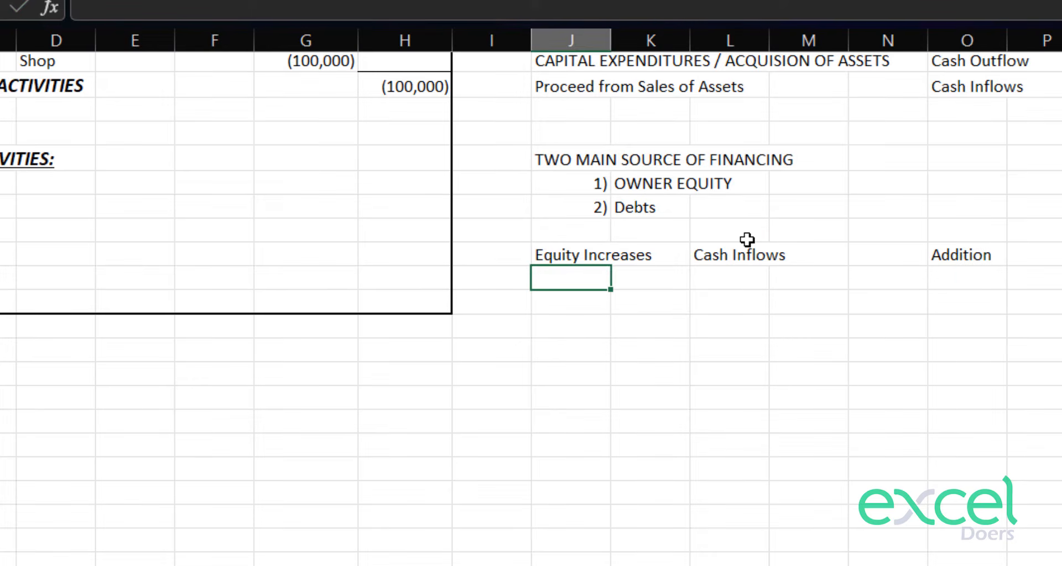
{"action": "type", "text": "Equity DEc"}
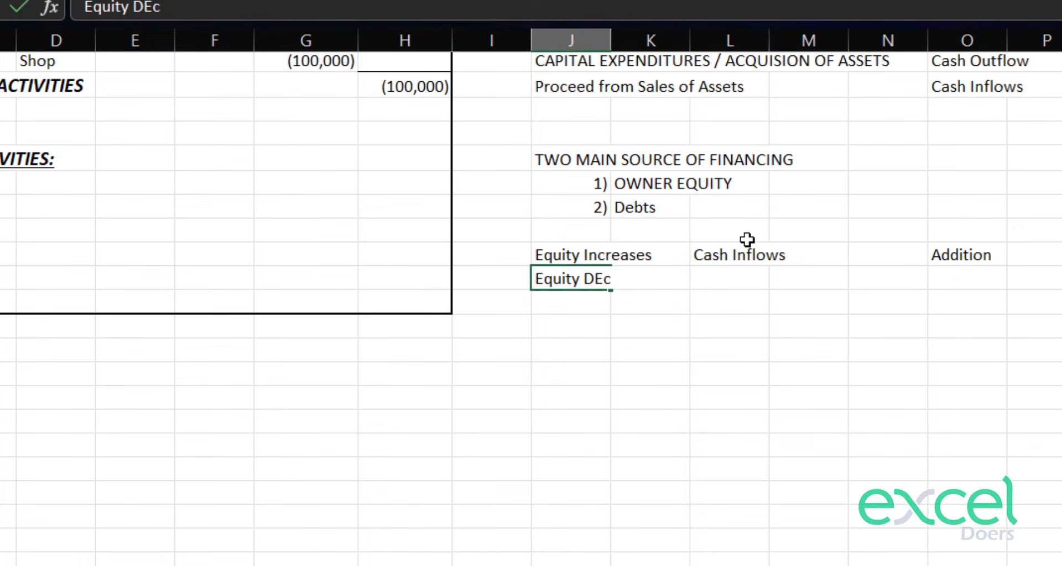
{"action": "key", "text": "BackSpace"}
{"action": "key", "text": "BackSpace"}
{"action": "type", "text": "ecreas"}
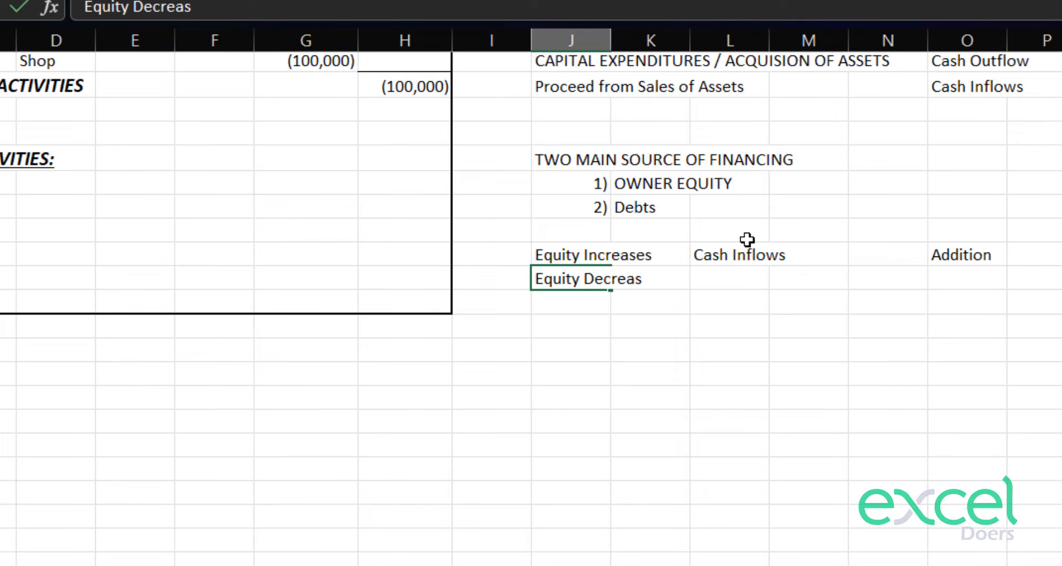
{"action": "key", "text": "BackSpace"}
{"action": "key", "text": "BackSpace"}
{"action": "type", "text": "ses"}
{"action": "key", "text": "Return"}
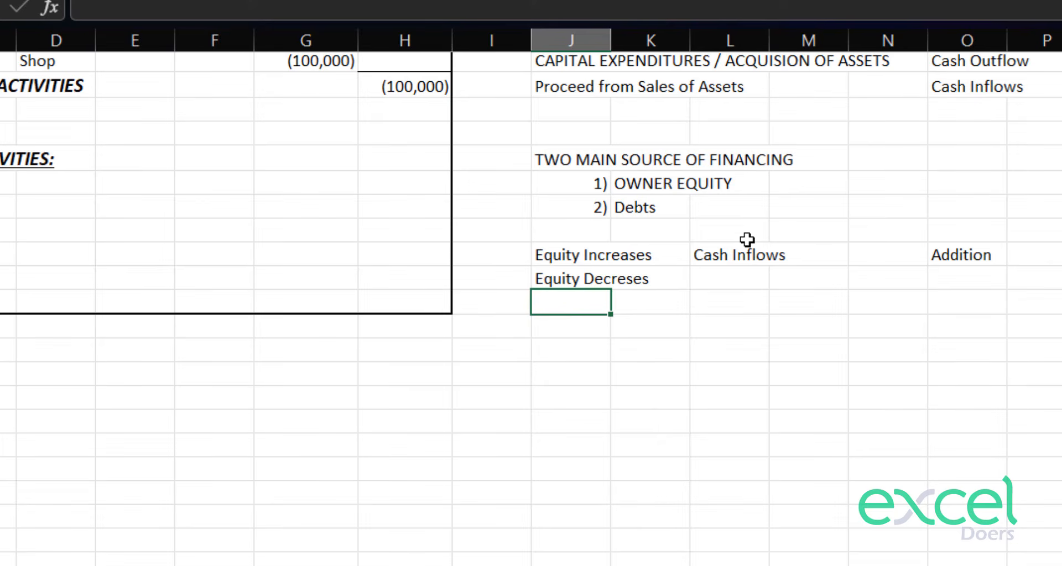
- Enter "Cash Flows" in L30 as the cash effect of an equity decrease
{"action": "key", "text": "Right"}
{"action": "key", "text": "Up"}
{"action": "key", "text": "Right"}
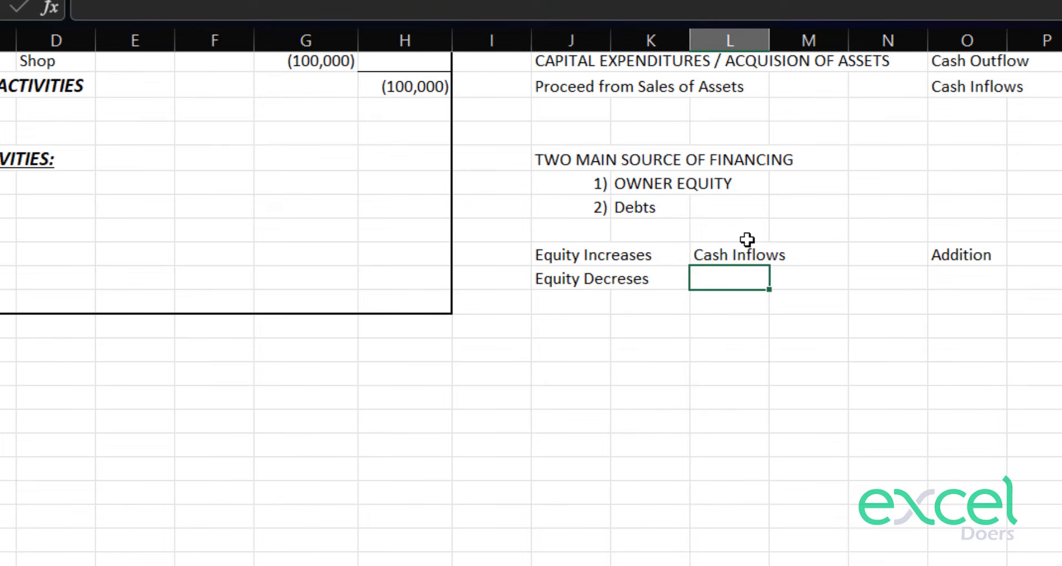
{"action": "type", "text": "Cash"}
{"action": "key", "text": "BackSpace"}
{"action": "key", "text": "BackSpace"}
{"action": "key", "text": "BackSpace"}
{"action": "type", "text": "sh Flows"}
{"action": "key", "text": "Return"}
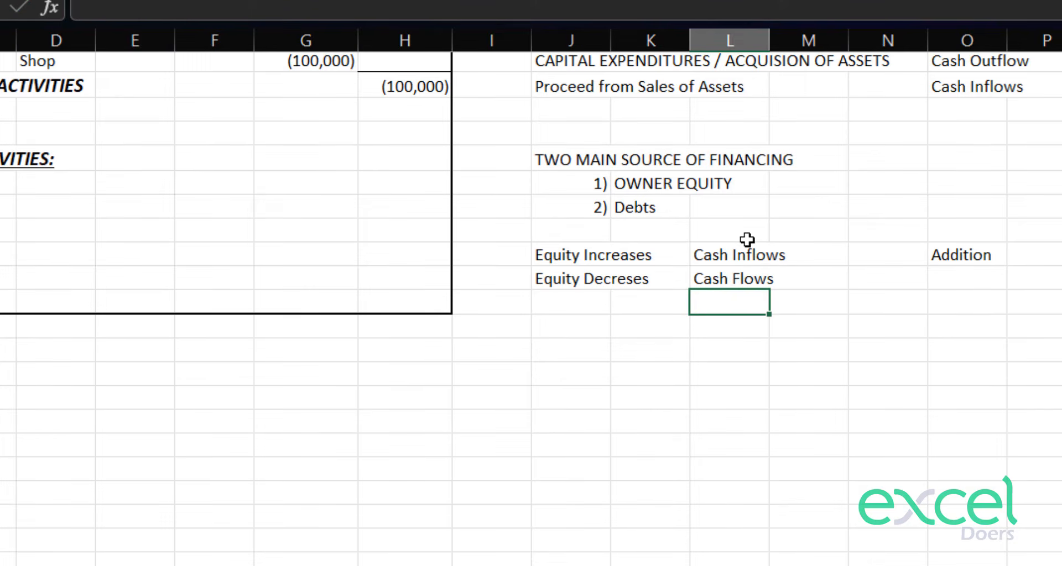
- Enter "Minus" in O30 as the treatment of an equity decrease
{"action": "key", "text": "Up"}
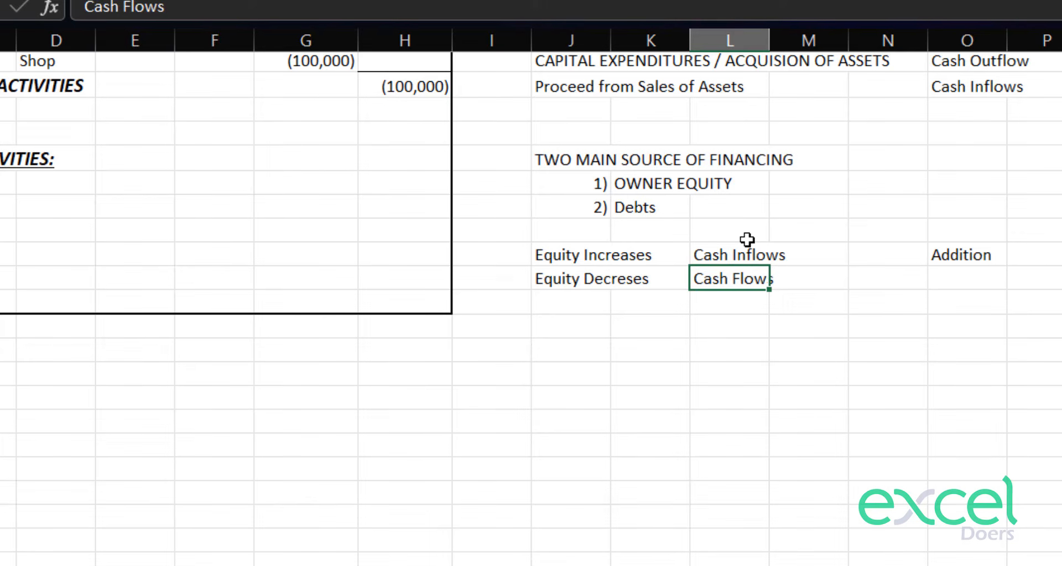
{"action": "key", "text": "Right"}
{"action": "key", "text": "Right"}
{"action": "key", "text": "Right"}
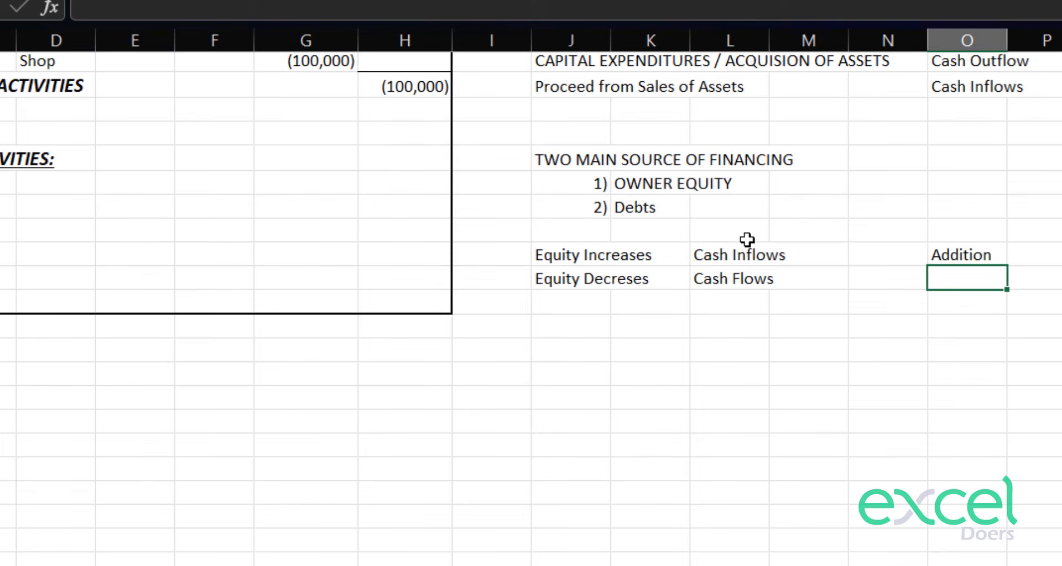
{"action": "type", "text": "Minus"}
{"action": "key", "text": "Return"}
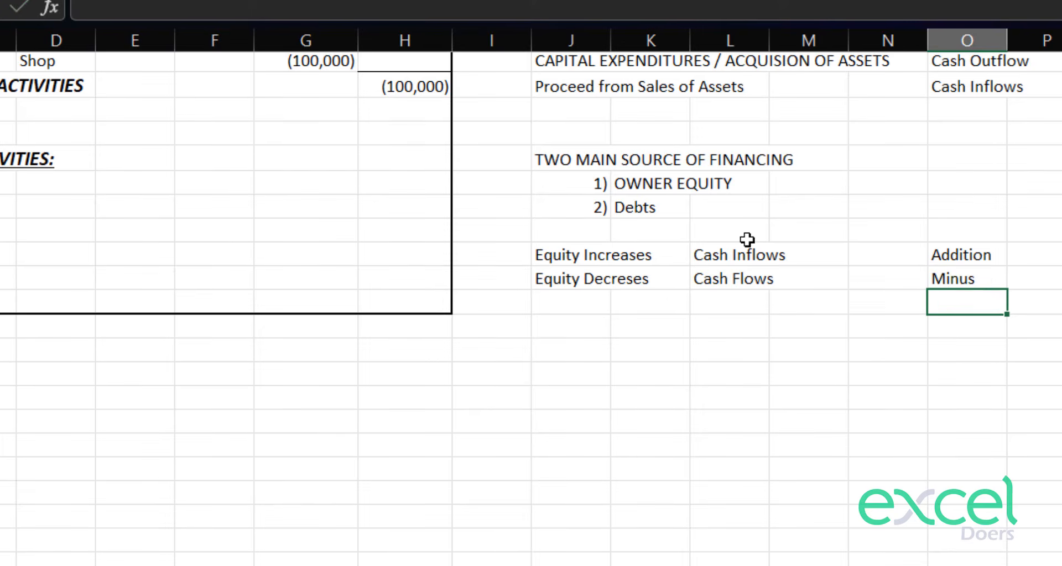
- Enter the note "Debt Increases" in J32, leaving one blank row below the equity notes
{"action": "key", "text": "Down"}
{"action": "key", "text": "Left"}
{"action": "key", "text": "Left"}
{"action": "key", "text": "Left"}
{"action": "key", "text": "Left"}
{"action": "key", "text": "Left"}
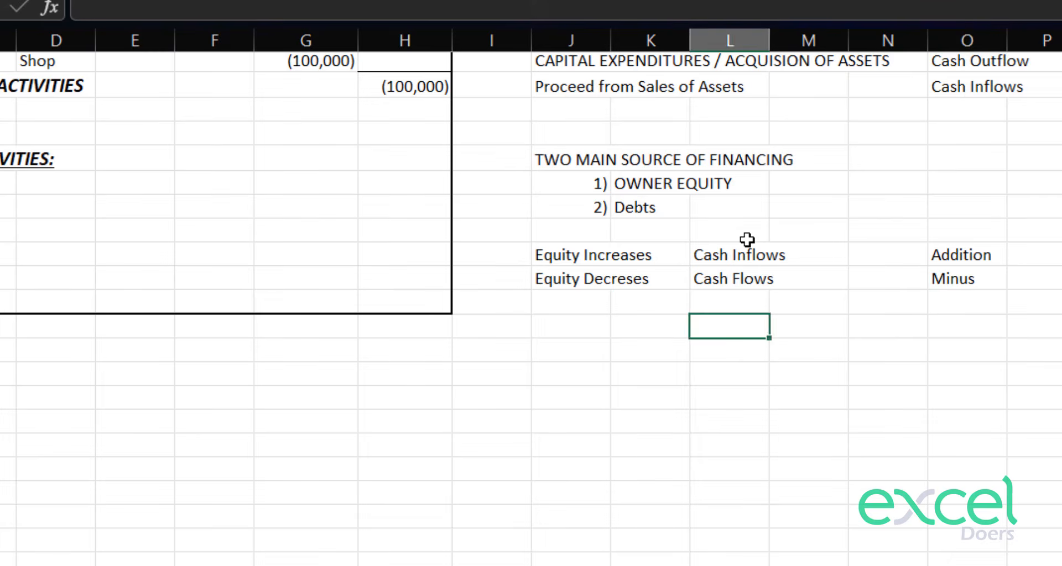
{"action": "type", "text": "DEbt"}
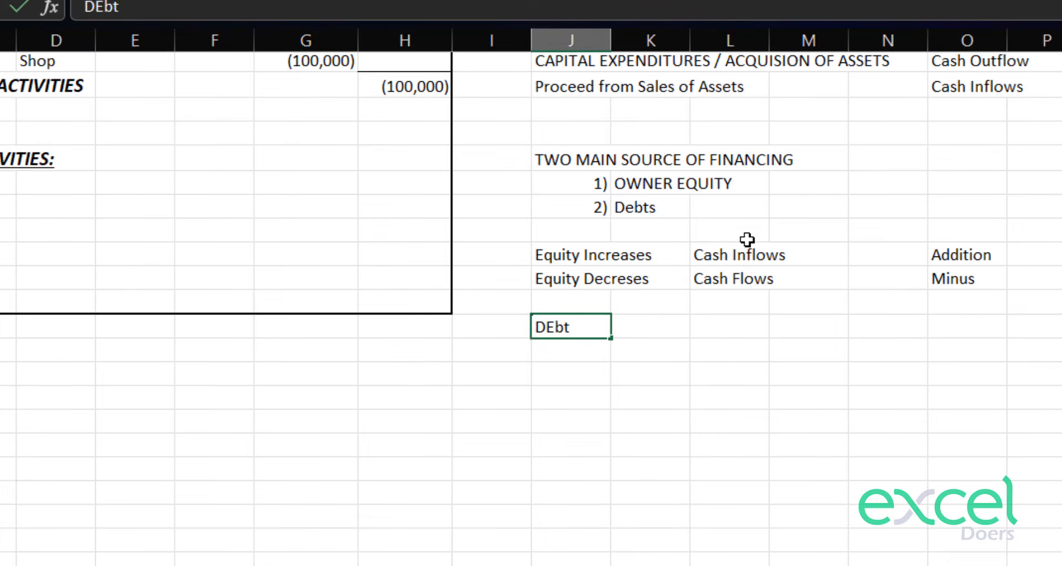
{"action": "key", "text": "BackSpace"}
{"action": "key", "text": "BackSpace"}
{"action": "key", "text": "BackSpace"}
{"action": "type", "text": "ebt Increases"}
{"action": "key", "text": "Return"}
- Enter "Cash Inflow" in L32 as the cash effect of a debt increase
{"action": "key", "text": "Up"}
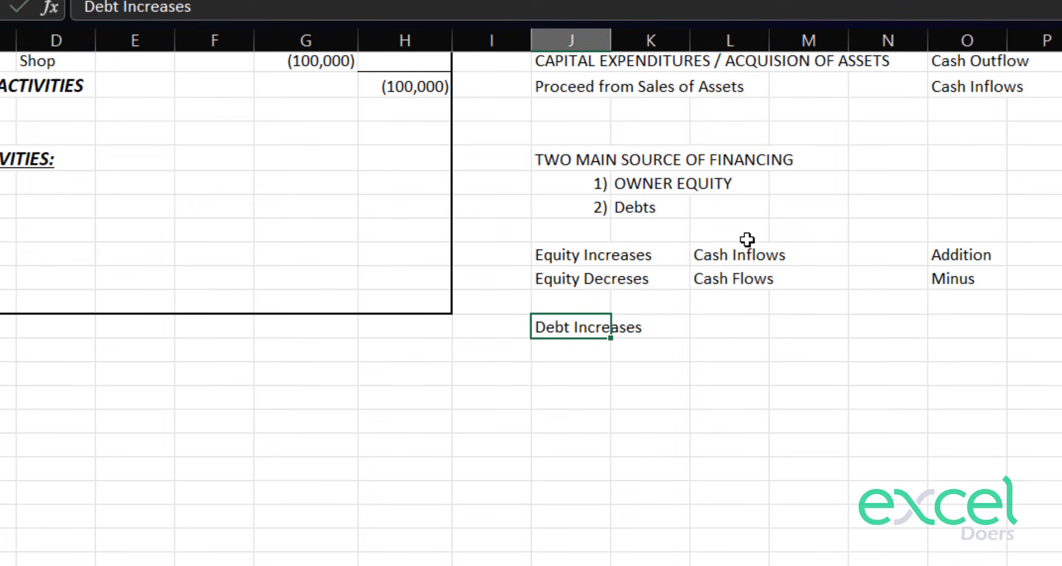
{"action": "key", "text": "Right"}
{"action": "key", "text": "Right"}
{"action": "type", "text": "Cash In"}
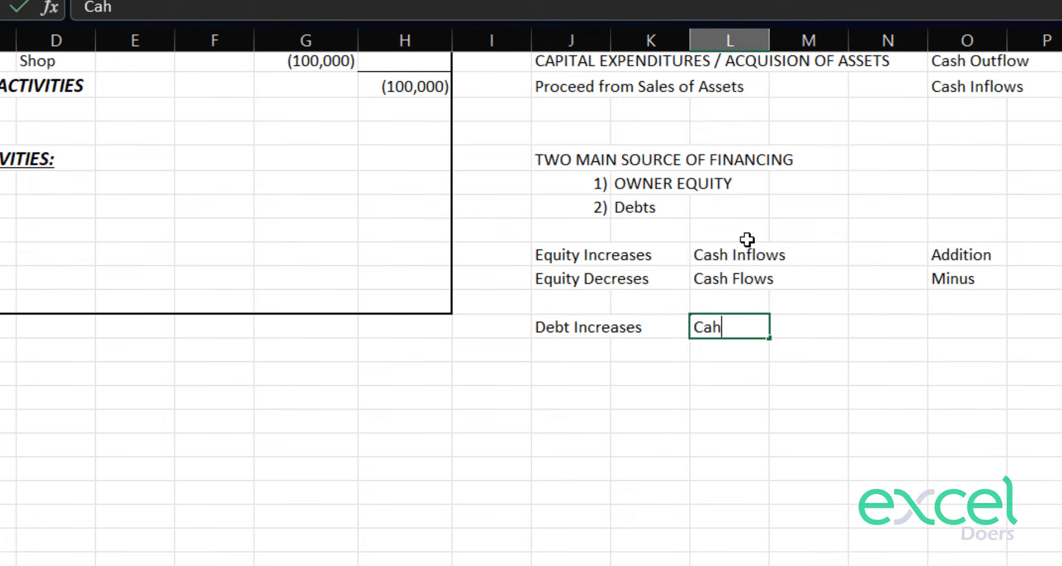
{"action": "key", "text": "BackSpace"}
{"action": "key", "text": "BackSpace"}
{"action": "type", "text": "Inflow"}
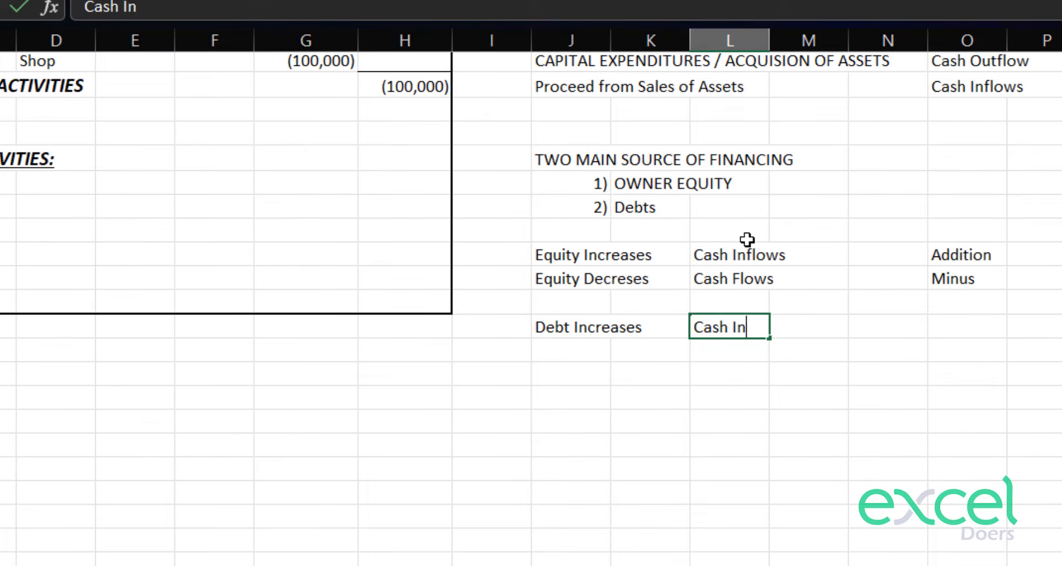
{"action": "key", "text": "Return"}
- Enter "Addition" in O32 as the treatment of a debt increase
{"action": "key", "text": "Up"}
{"action": "key", "text": "Right"}
{"action": "key", "text": "Right"}
{"action": "key", "text": "Right"}
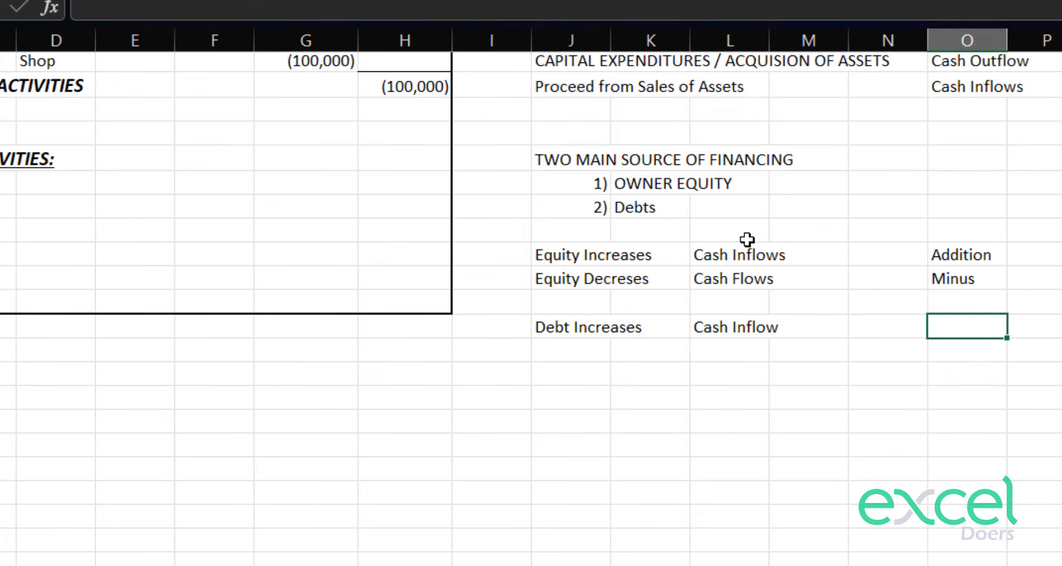
{"action": "type", "text": "Addition"}
{"action": "key", "text": "Return"}
- Enter the note "Debt Decreases" in J33, directly under the debt increase note
{"action": "key", "text": "Left"}
{"action": "key", "text": "Left"}
{"action": "key", "text": "Left"}
{"action": "key", "text": "Left"}
{"action": "key", "text": "Left"}
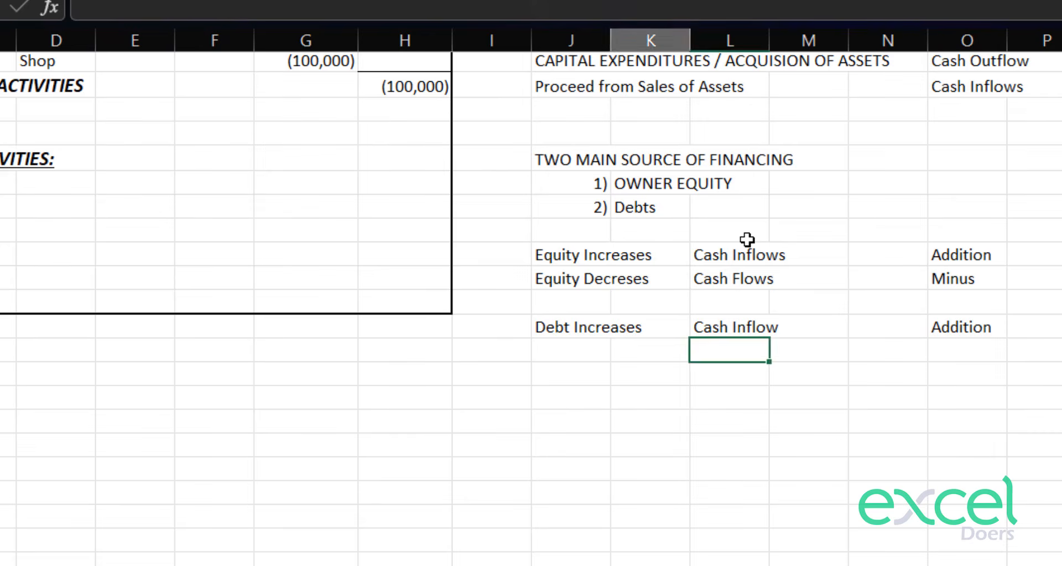
{"action": "key", "text": "Right"}
{"action": "type", "text": "Debt D"}
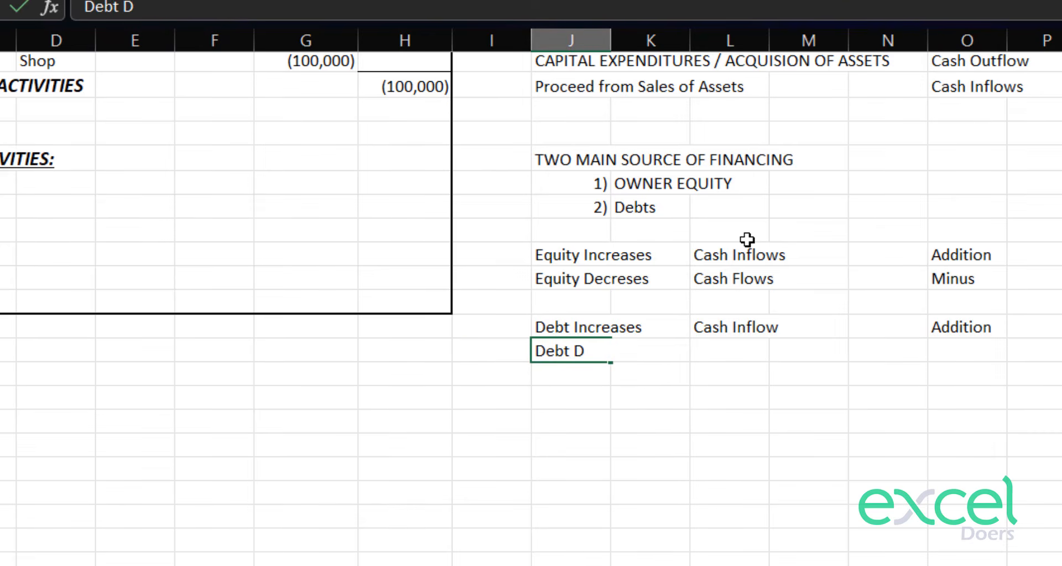
{"action": "type", "text": "ecreases"}
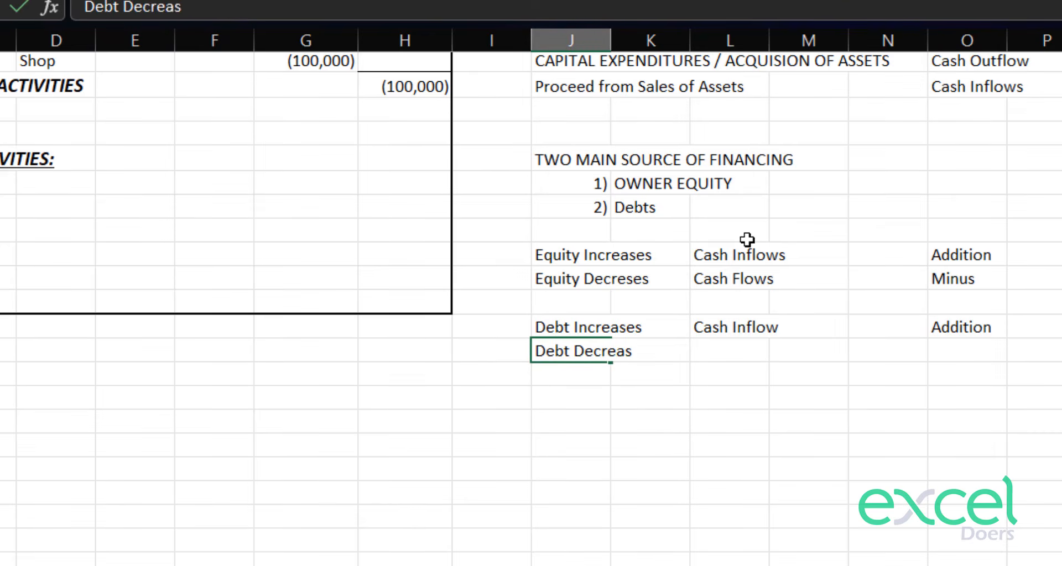
{"action": "key", "text": "Return"}
- Enter "Cash OutFlow" in L33 as the cash effect of a debt decrease
{"action": "key", "text": "Up"}
{"action": "key", "text": "Right"}
{"action": "key", "text": "Right"}
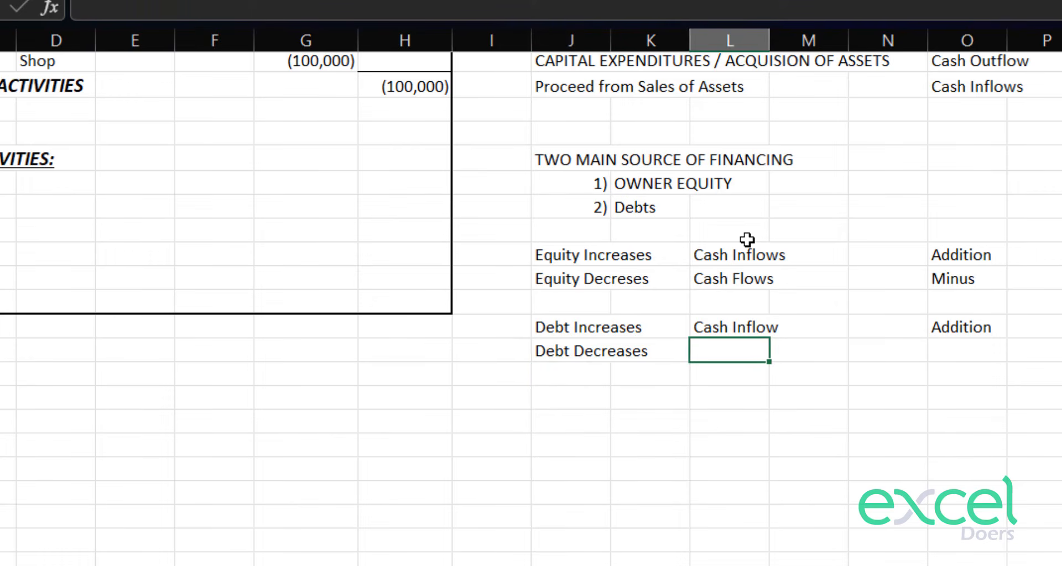
{"action": "type", "text": "Cash OutF"}
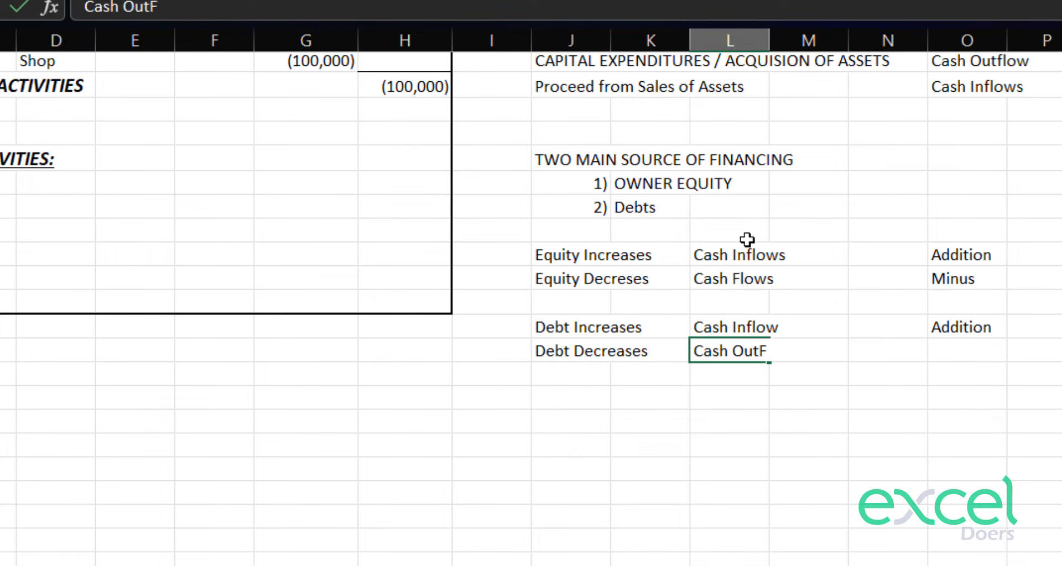
{"action": "type", "text": "low"}
{"action": "key", "text": "Return"}
- Enter "Minus" in O33 as the treatment of a debt decrease
{"action": "key", "text": "Up"}
{"action": "key", "text": "Right"}
{"action": "key", "text": "Right"}
{"action": "key", "text": "Right"}
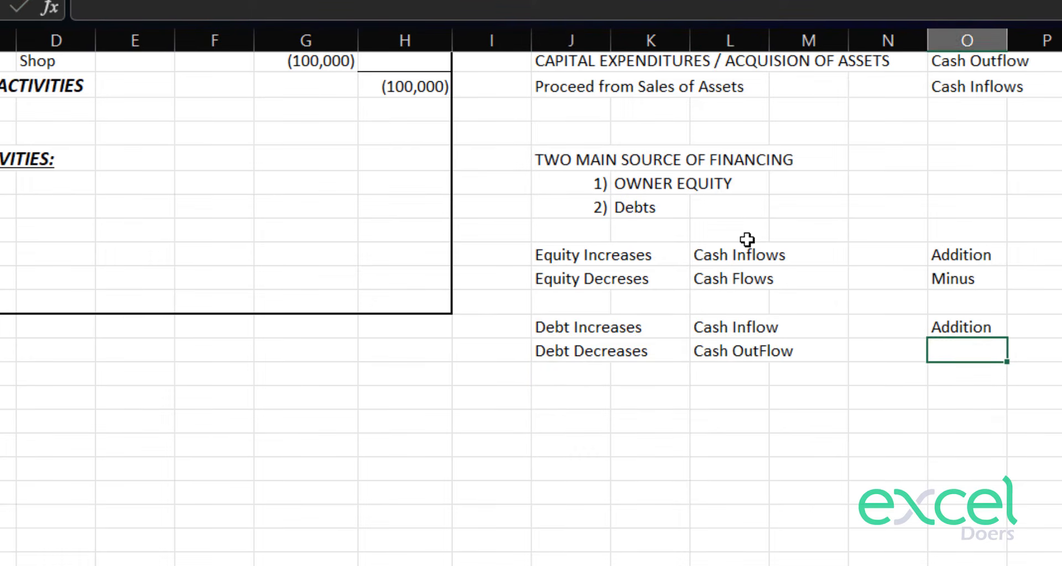
{"action": "type", "text": "Minus"}
{"action": "key", "text": "Return"}
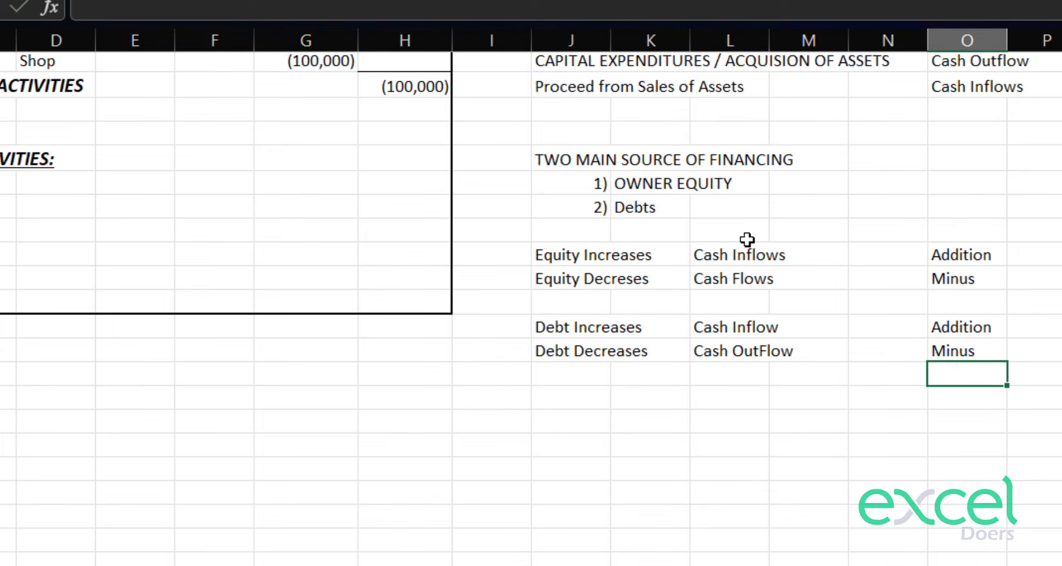
{"action": "scroll", "coordinate": [52, 259], "scroll_direction": "up", "scroll_amount": 3}
{"action": "left_click", "coordinate": [27, 296]}
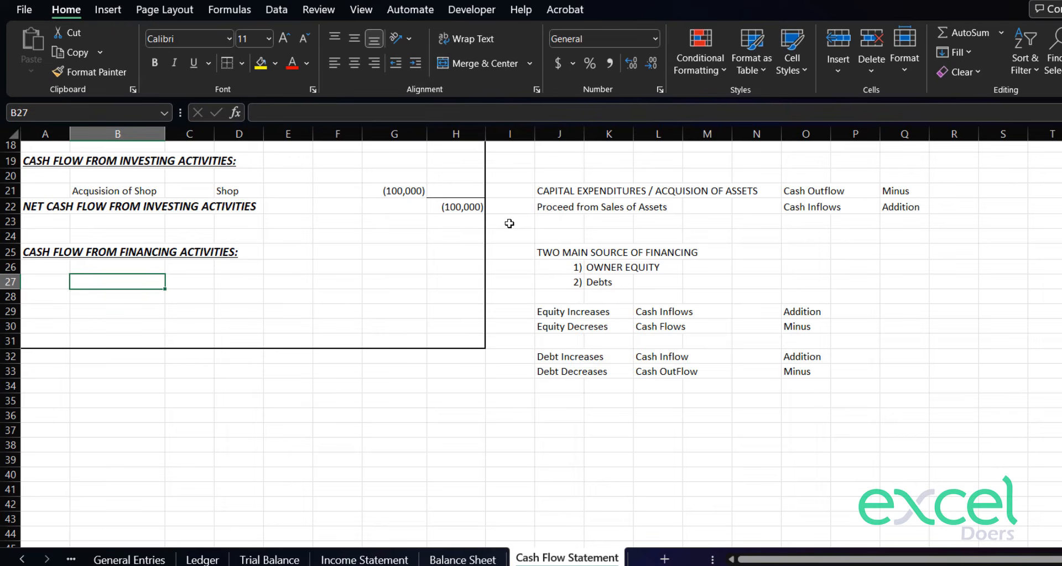
{"action": "type", "text": "Finan"}
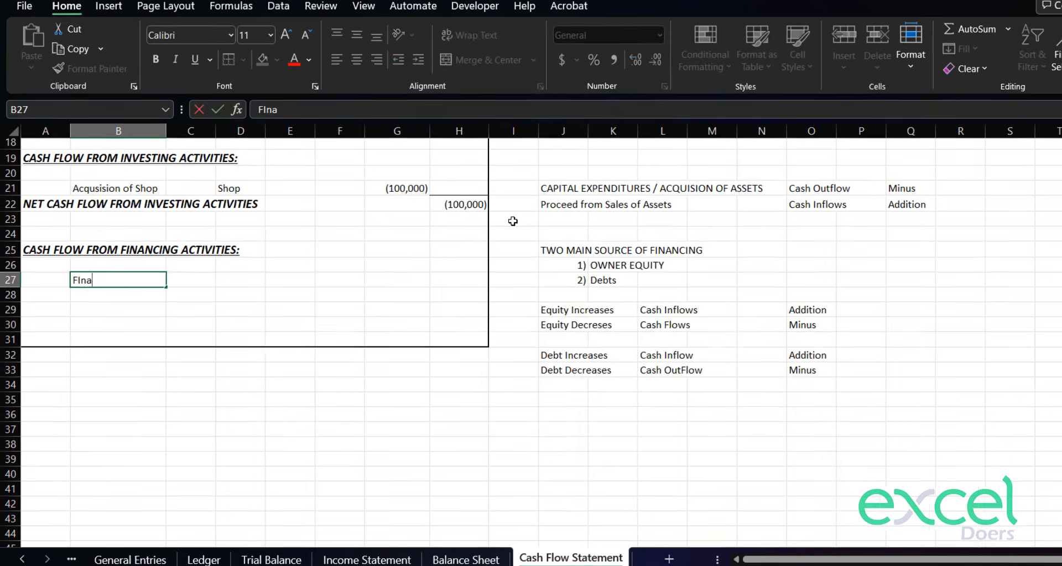
{"action": "key", "text": "BackSpace"}
{"action": "key", "text": "Escape"}
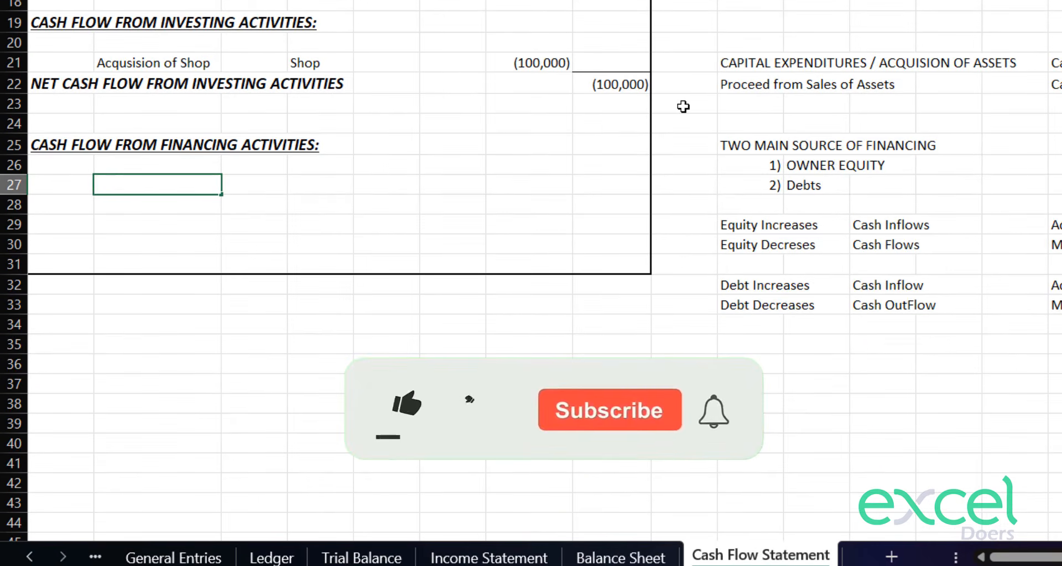
{"action": "type", "text": "F"}
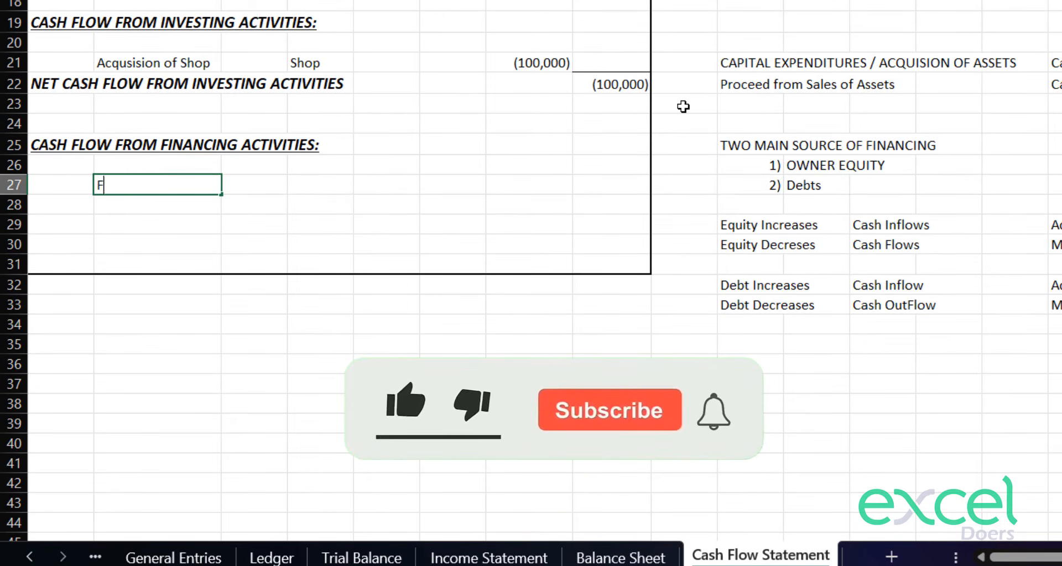
{"action": "key", "text": "BackSpace"}
- Copy the owner's equity account name from the Trial Balance sheet into D27 of the Cash Flow Statement
{"action": "key", "text": "Right"}
{"action": "key", "text": "Right"}
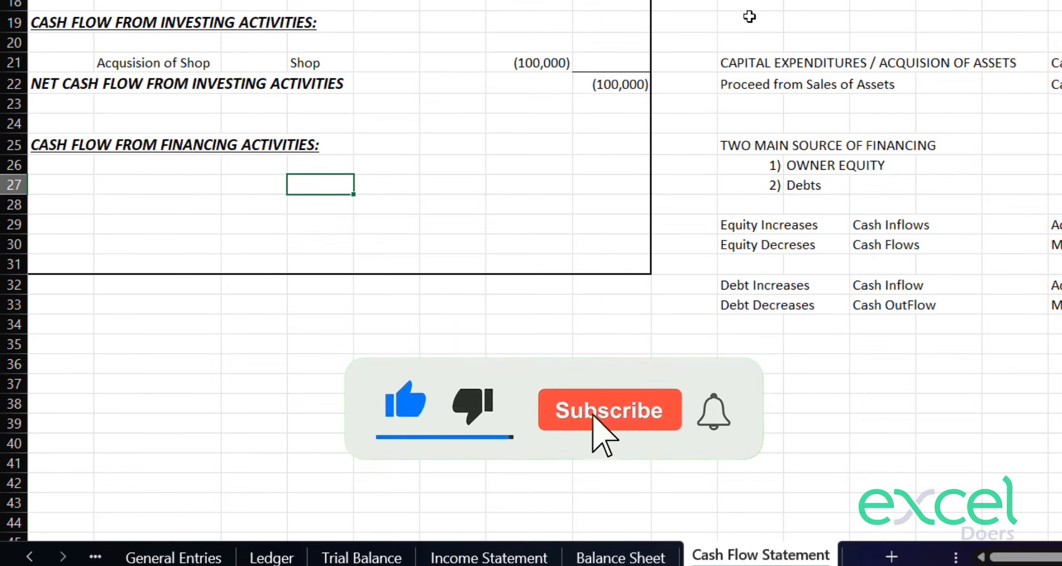
{"action": "left_click", "coordinate": [353, 552]}
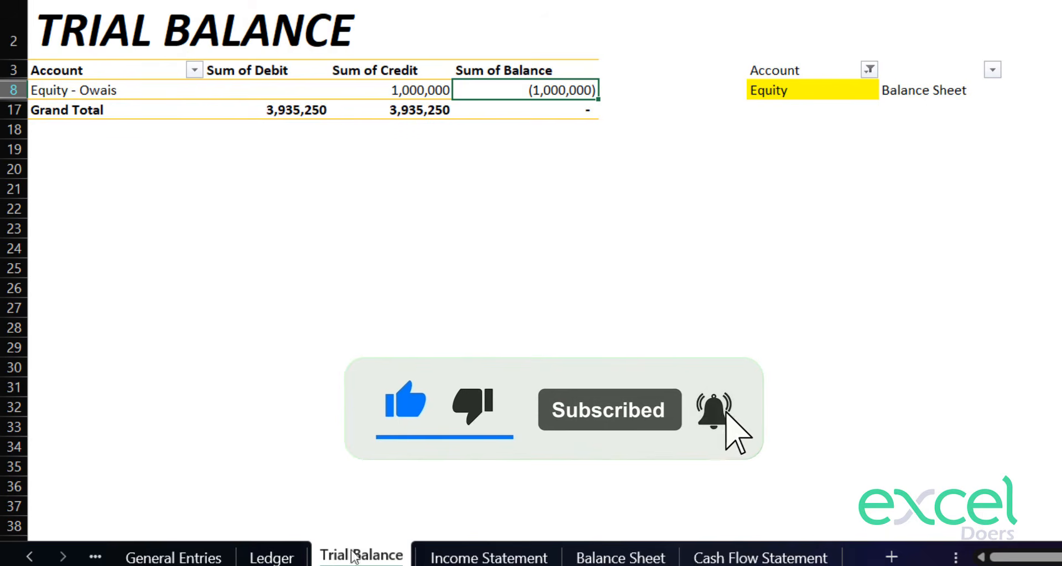
{"action": "left_click", "coordinate": [32, 90]}
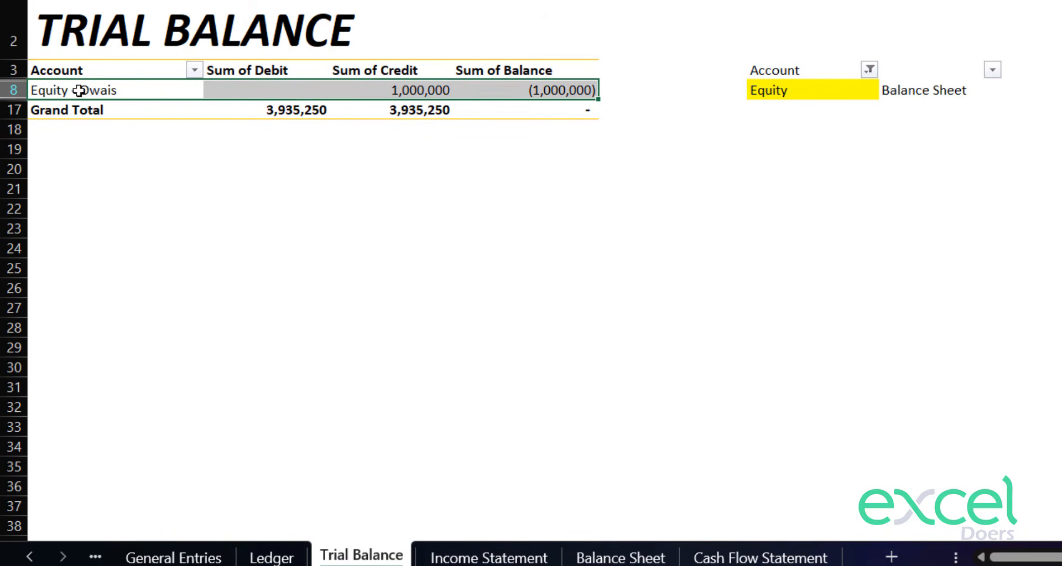
{"action": "left_click", "coordinate": [83, 89]}
{"action": "key", "text": "ctrl+c"}
{"action": "left_click", "coordinate": [730, 559]}
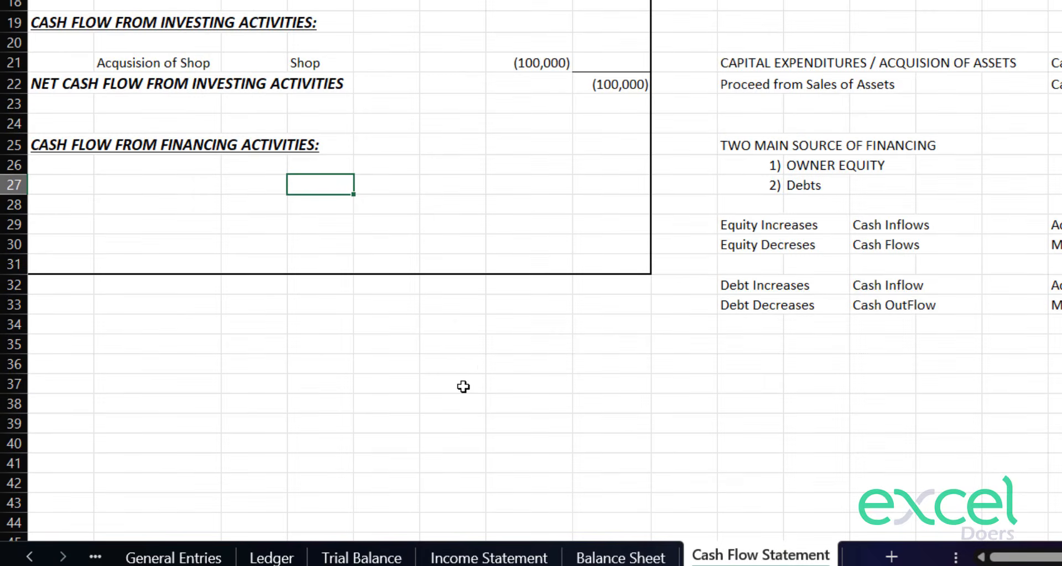
{"action": "key", "text": "ctrl+v"}
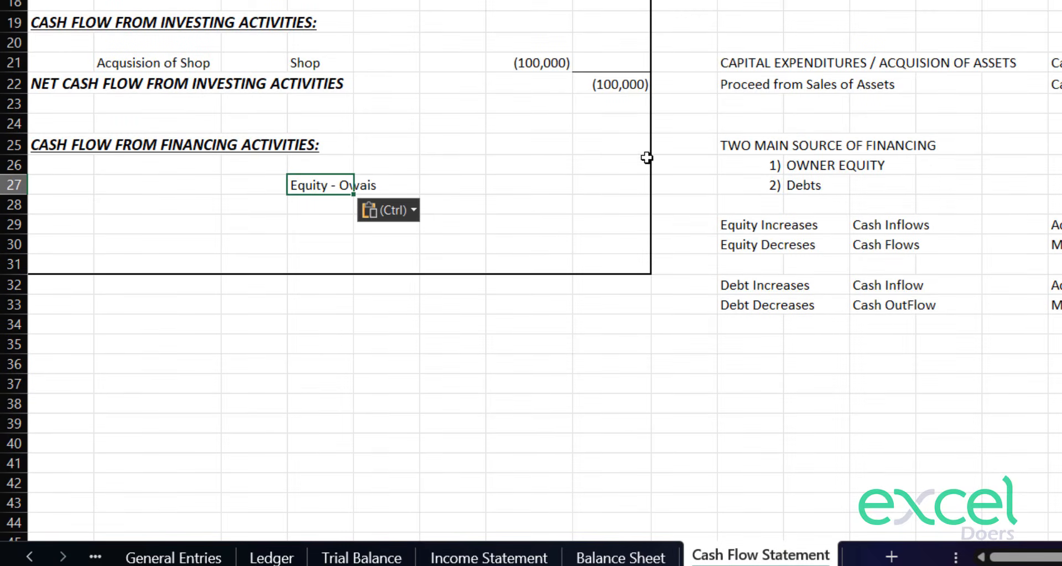
- Check the General Entries and the Trial Balance account-type filter for financing items that belong in the cash flow statement
{"action": "left_click", "coordinate": [612, 189]}
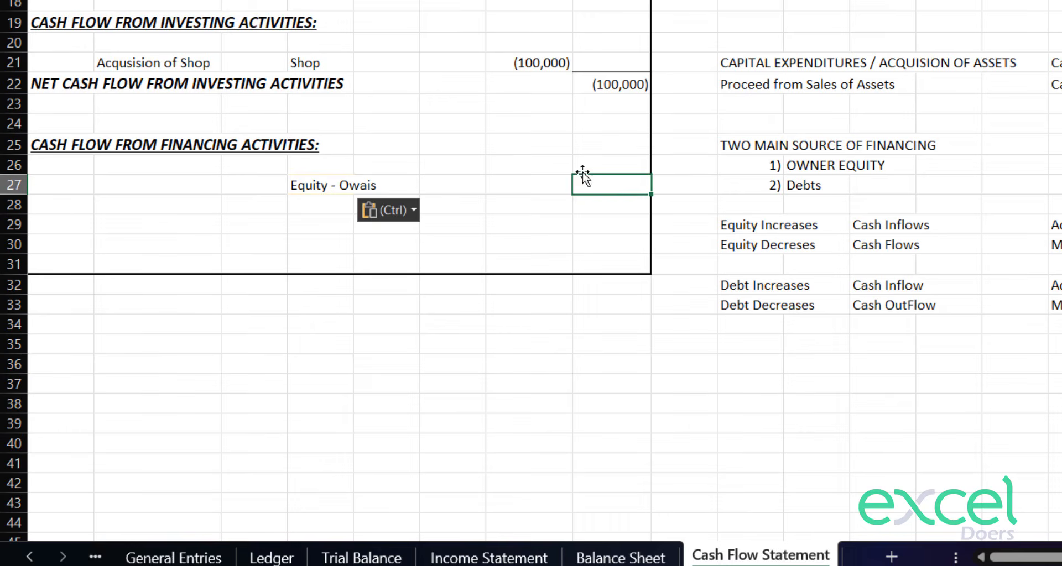
{"action": "left_click", "coordinate": [534, 188]}
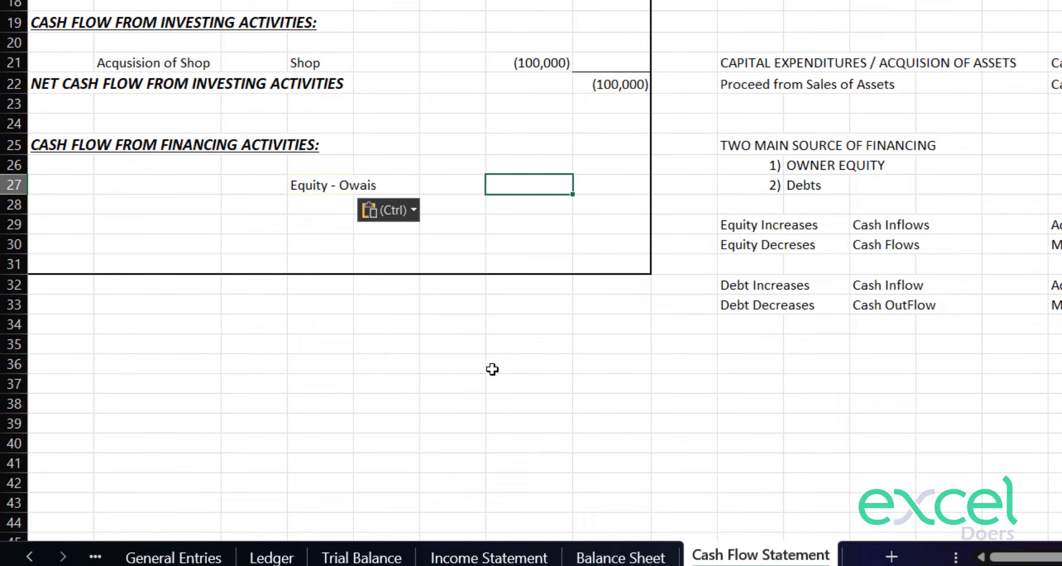
{"action": "left_click", "coordinate": [174, 558]}
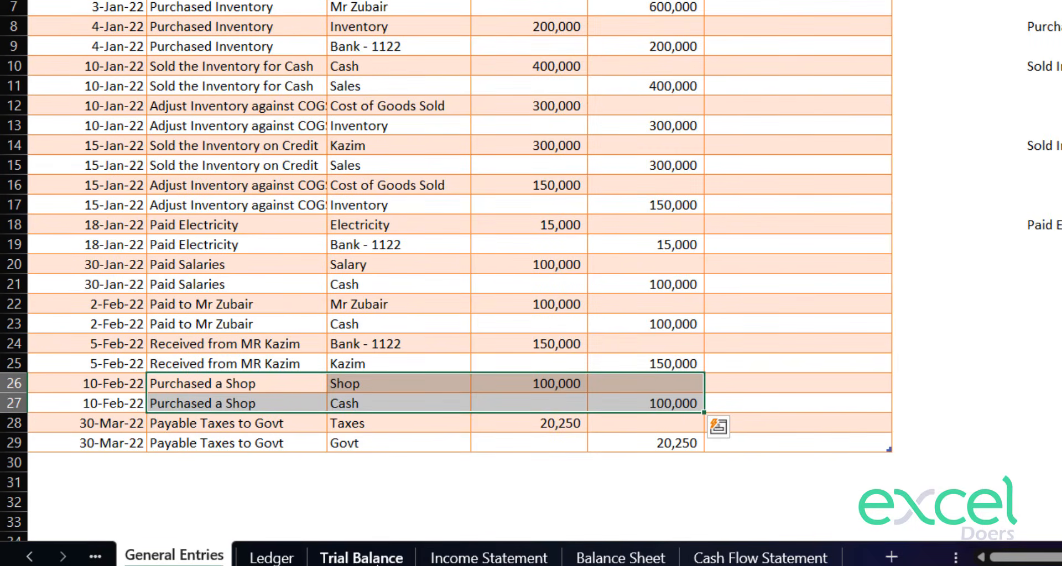
{"action": "left_click", "coordinate": [362, 558]}
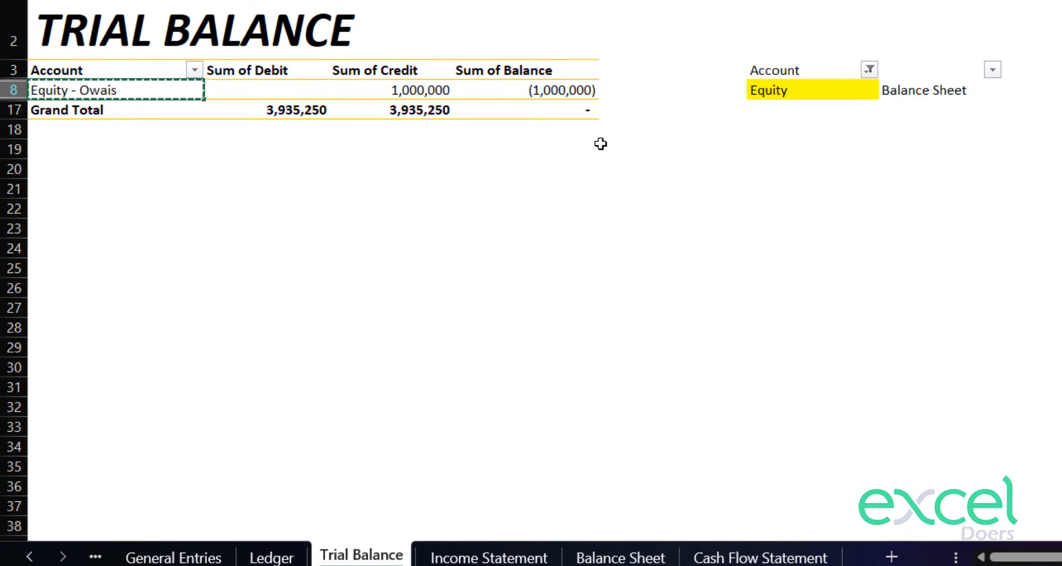
{"action": "left_click", "coordinate": [869, 72]}
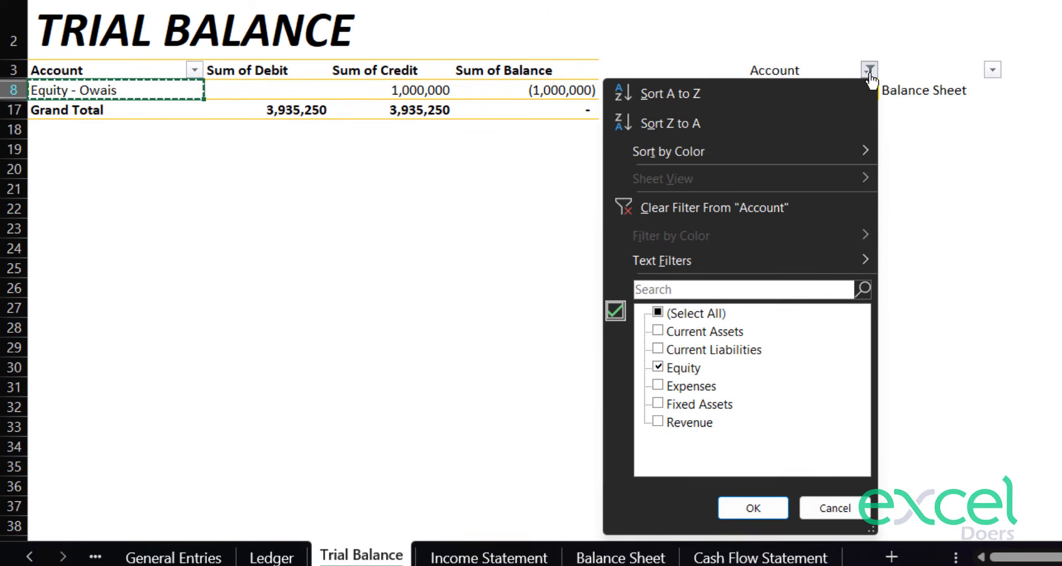
{"action": "left_click", "coordinate": [394, 294]}
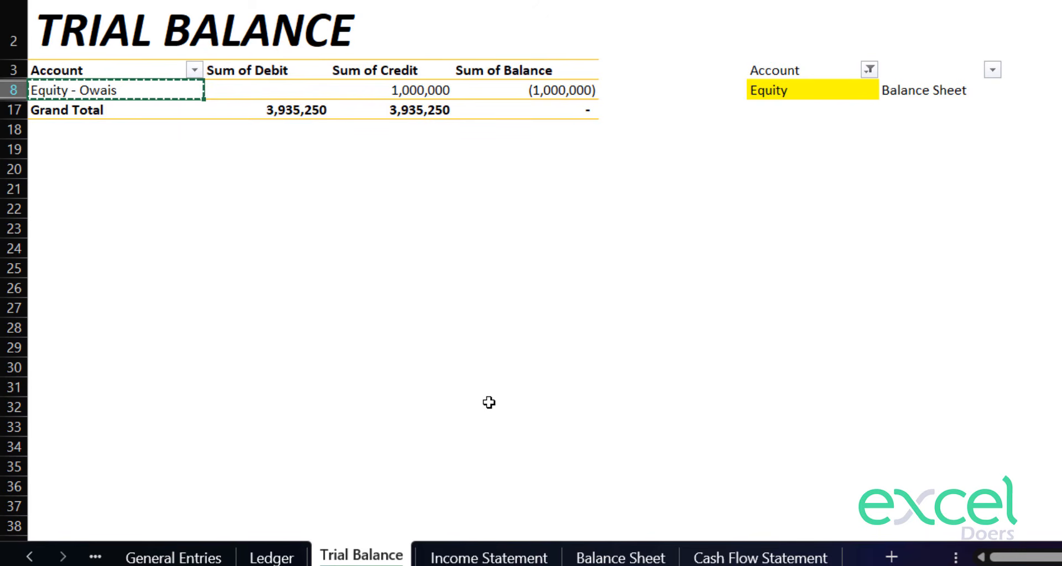
{"action": "left_click", "coordinate": [761, 557]}
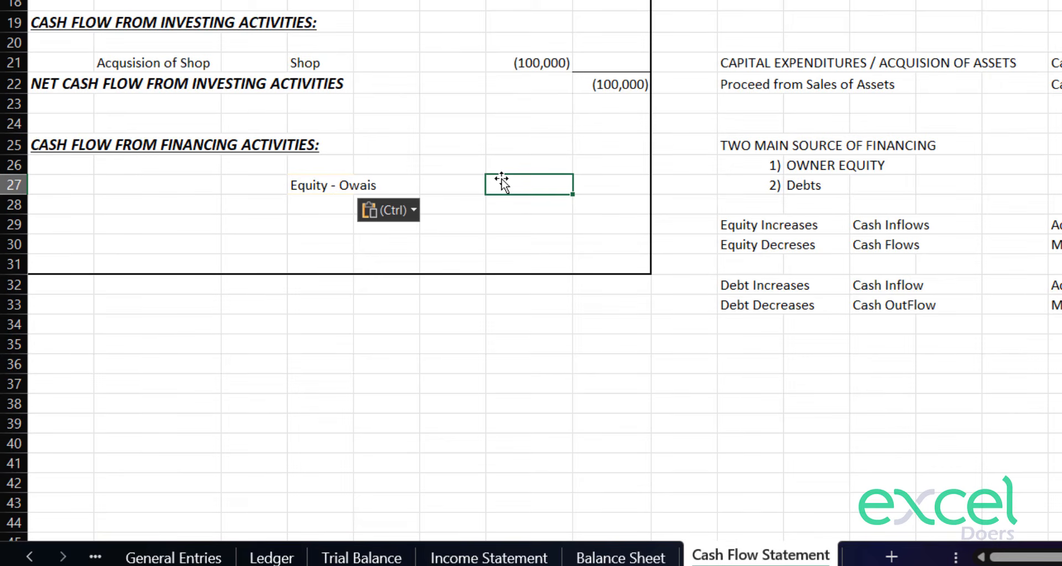
- Copy the Shop amount formula from G21 into G27 to bring in the owner's equity amount
{"action": "left_click", "coordinate": [550, 67]}
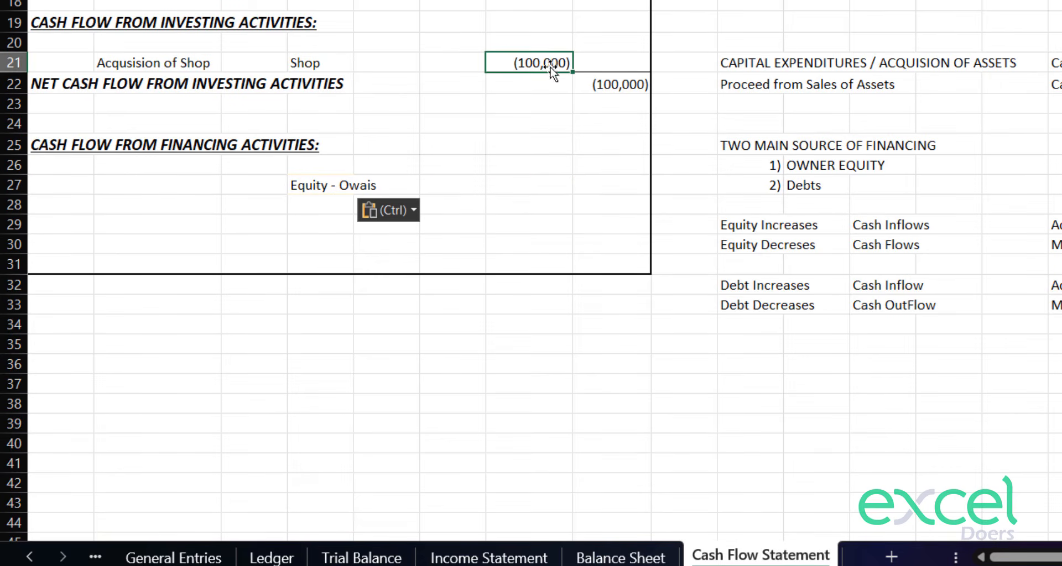
{"action": "key", "text": "ctrl+c"}
{"action": "key", "text": "Down"}
{"action": "key", "text": "Down"}
{"action": "key", "text": "Down"}
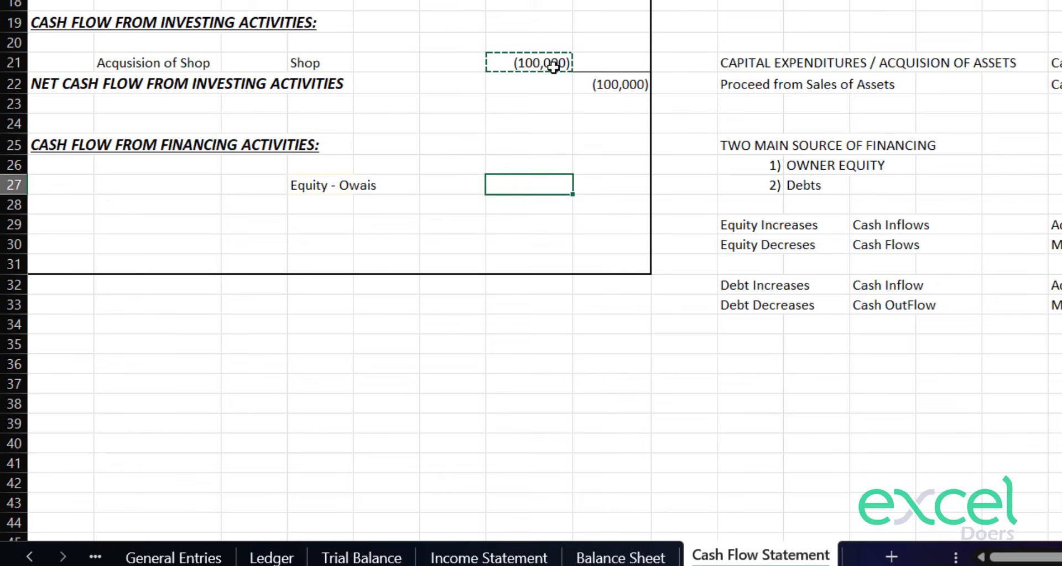
{"action": "key", "text": "ctrl+v"}
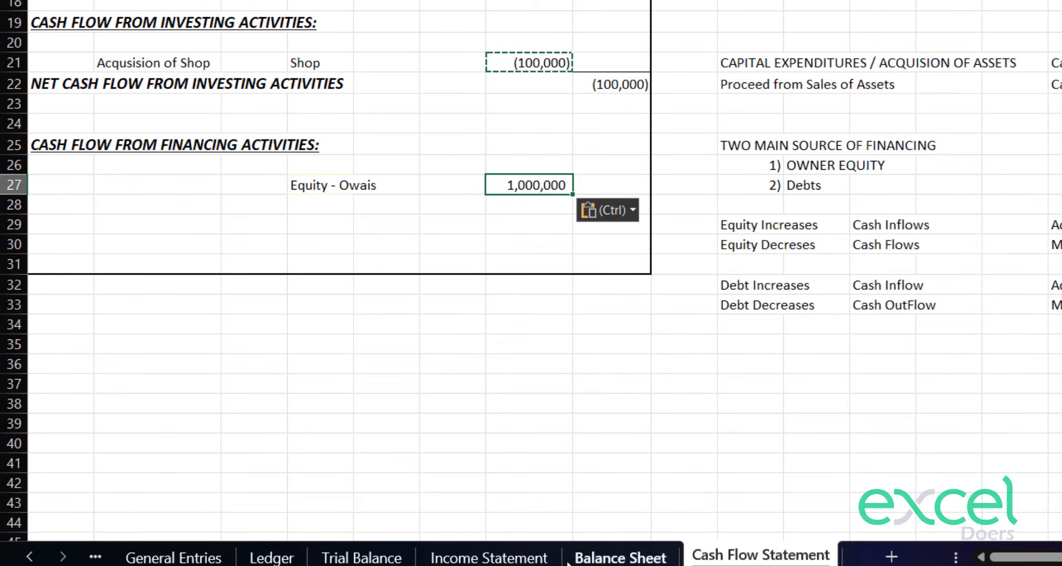
- Compare the equity balance in the Trial Balance with the equity increase rule noted in row 29 of the Cash Flow Statement
{"action": "left_click", "coordinate": [376, 559]}
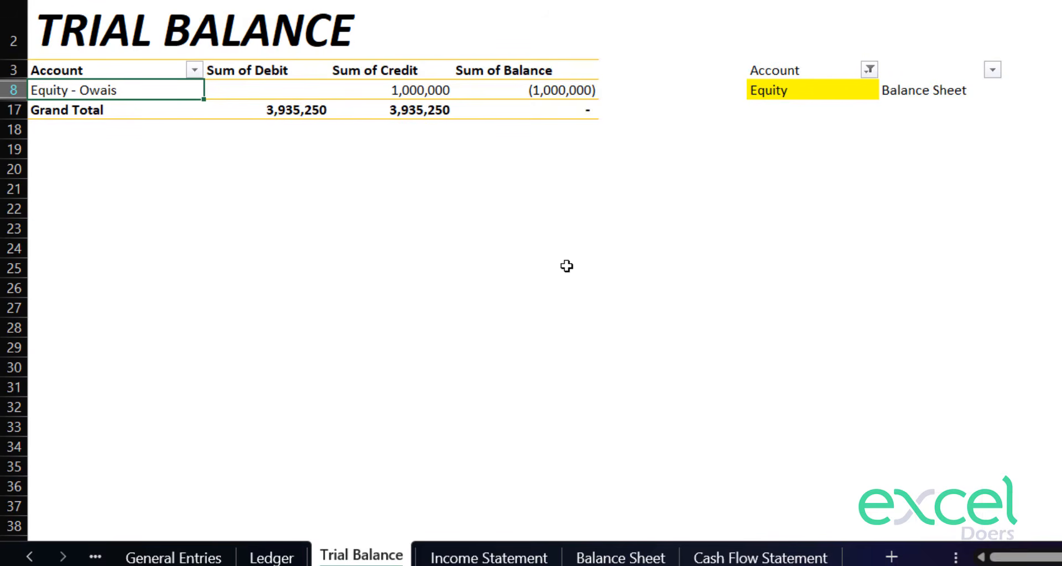
{"action": "left_click", "coordinate": [553, 88]}
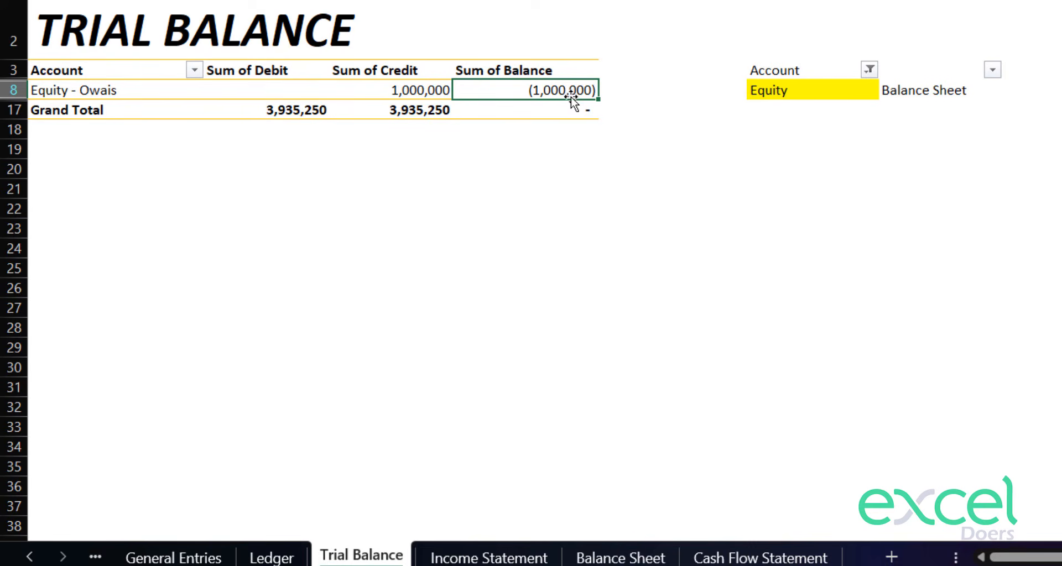
{"action": "mouse_move", "coordinate": [569, 104]}
{"action": "left_click", "coordinate": [717, 560]}
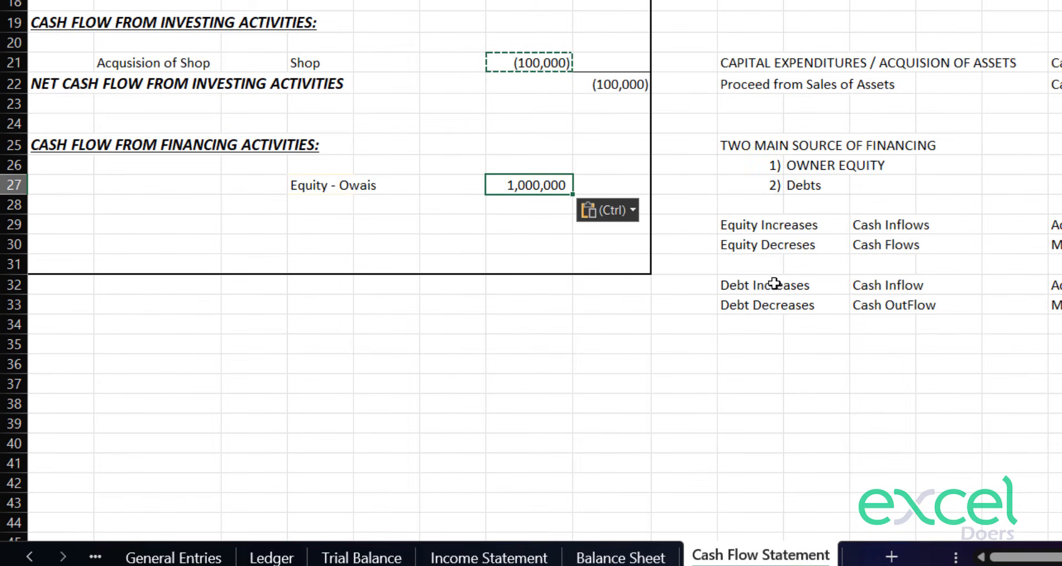
{"action": "left_click", "coordinate": [758, 228]}
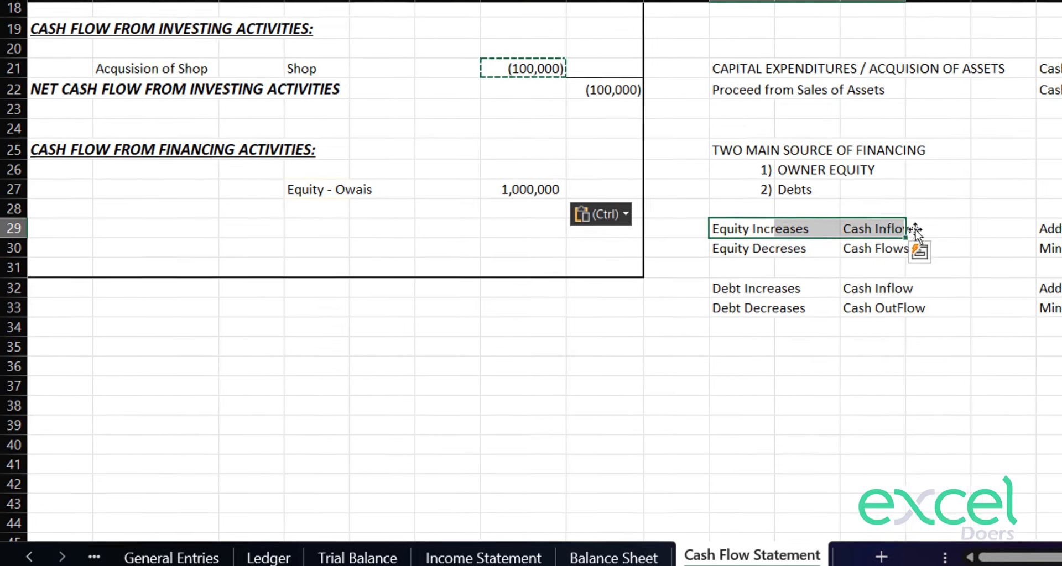
{"action": "left_click", "coordinate": [1057, 227]}
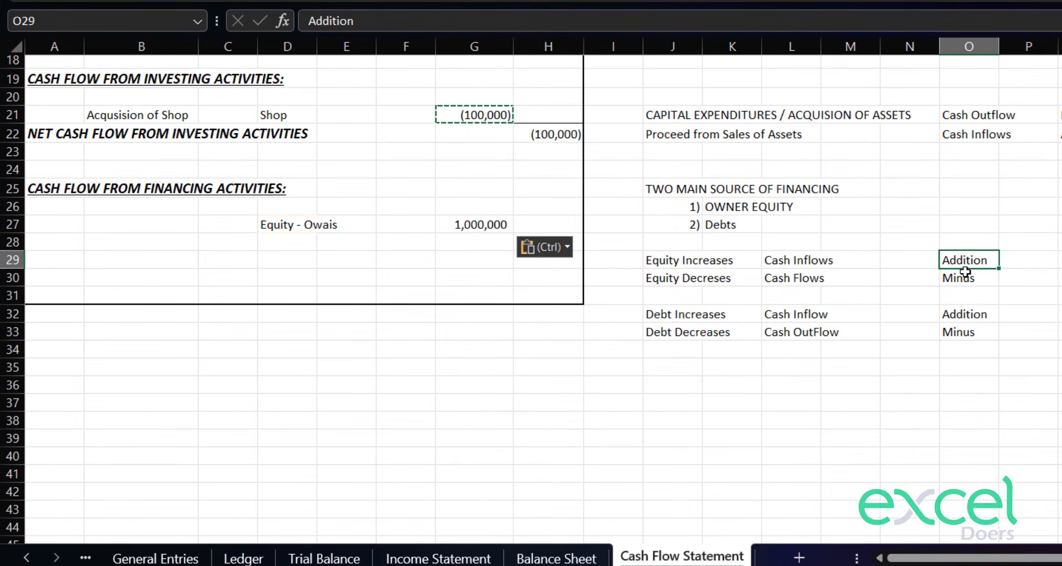
- Enter "Finance by" followed by the owner's name in B27 as the equity line's description
{"action": "left_click", "coordinate": [155, 226]}
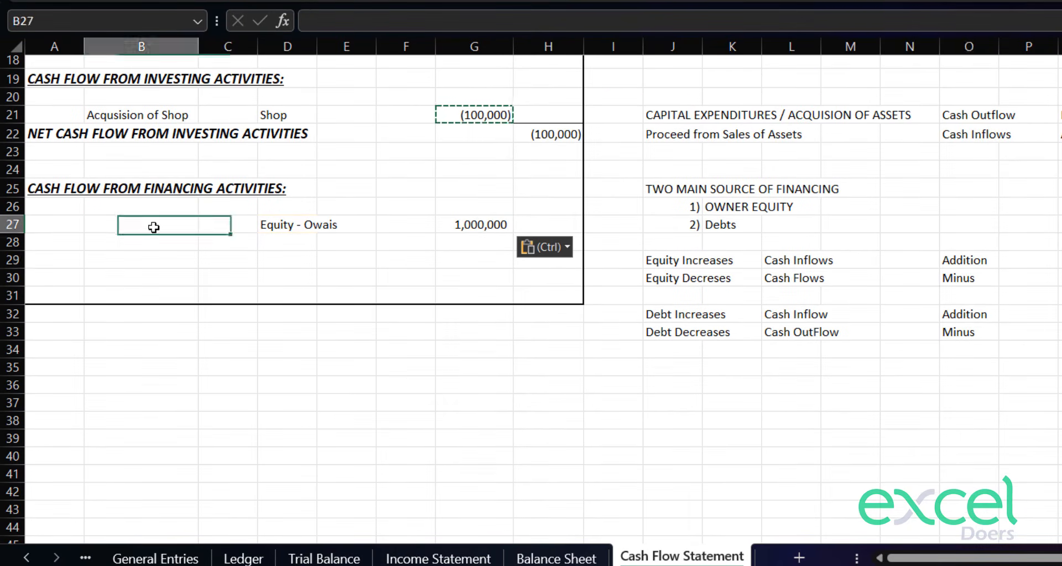
{"action": "type", "text": "Finance by Oiw"}
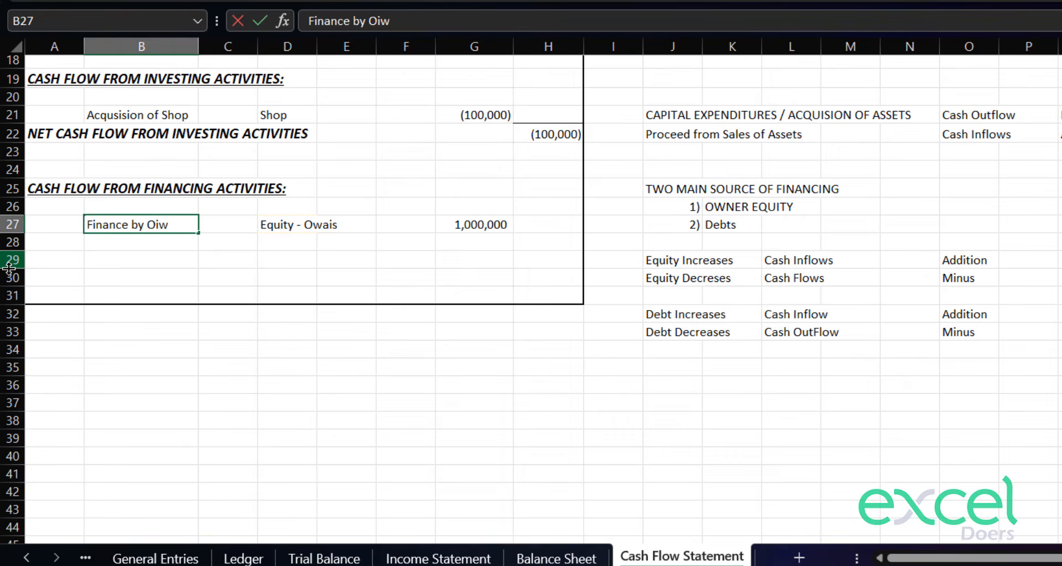
{"action": "key", "text": "BackSpace"}
{"action": "type", "text": "s"}
{"action": "key", "text": "Return"}
{"action": "key", "text": "Up"}
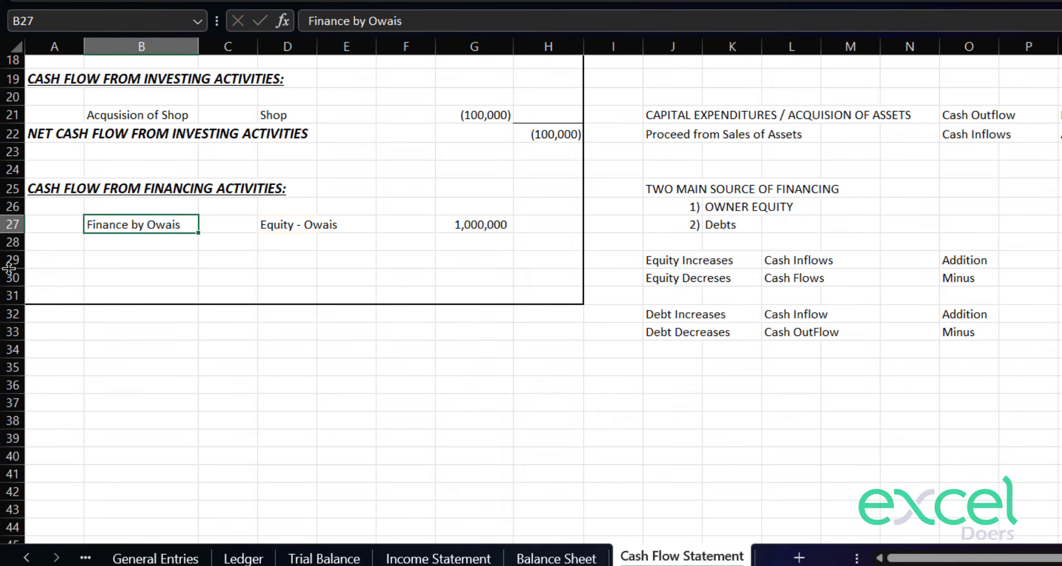
- Replace the description in B27 with "Issuance of Share to" followed by the owner's name
{"action": "type", "text": "Issuance of Shar"}
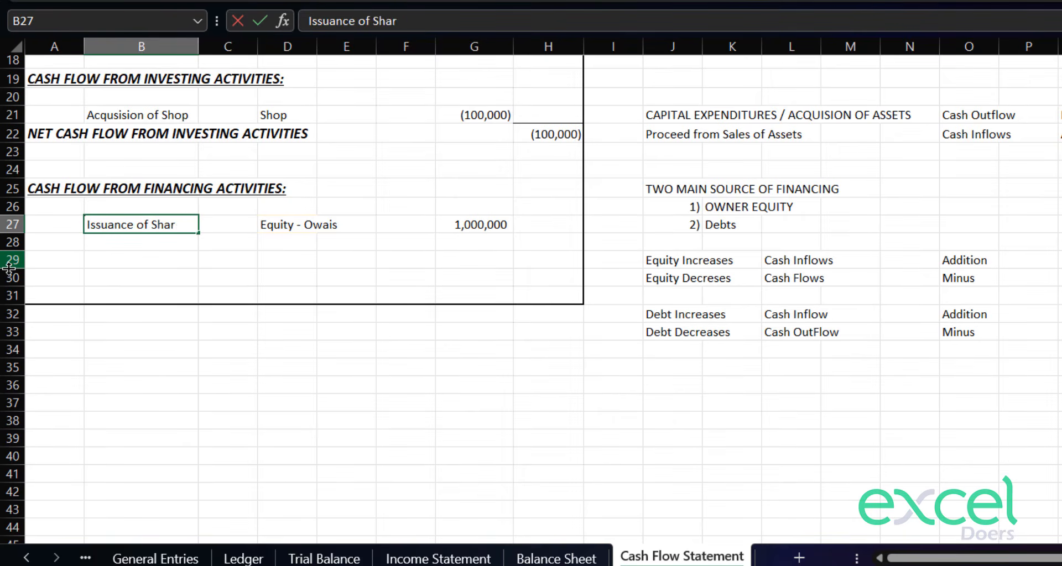
{"action": "type", "text": "e to Owais"}
{"action": "key", "text": "Return"}
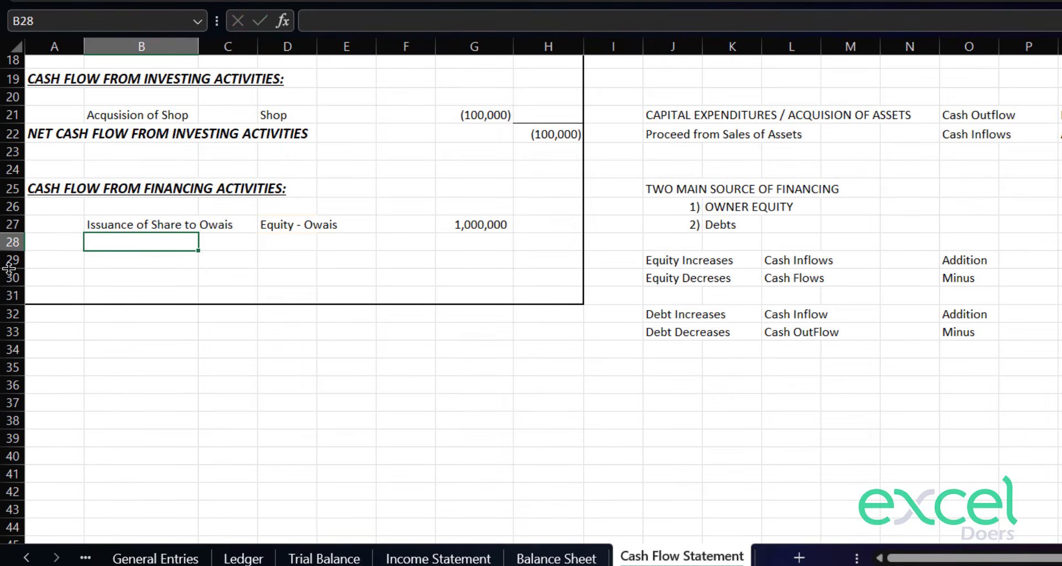
- Replace the description in B27 with "Equity Investment by" followed by the owner's name
{"action": "key", "text": "Up"}
{"action": "type", "text": "Inves"}
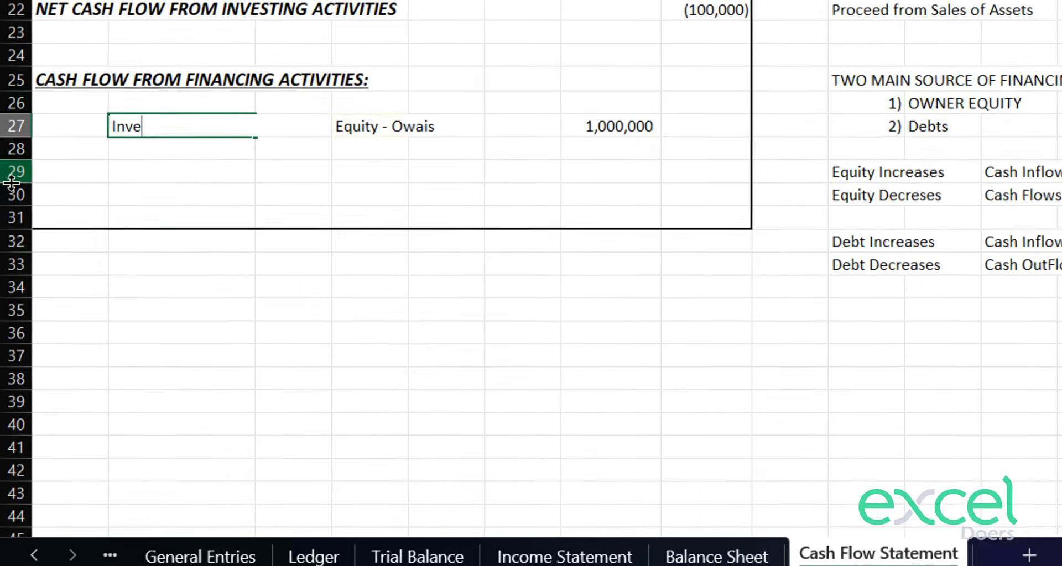
{"action": "key", "text": "BackSpace"}
{"action": "key", "text": "BackSpace"}
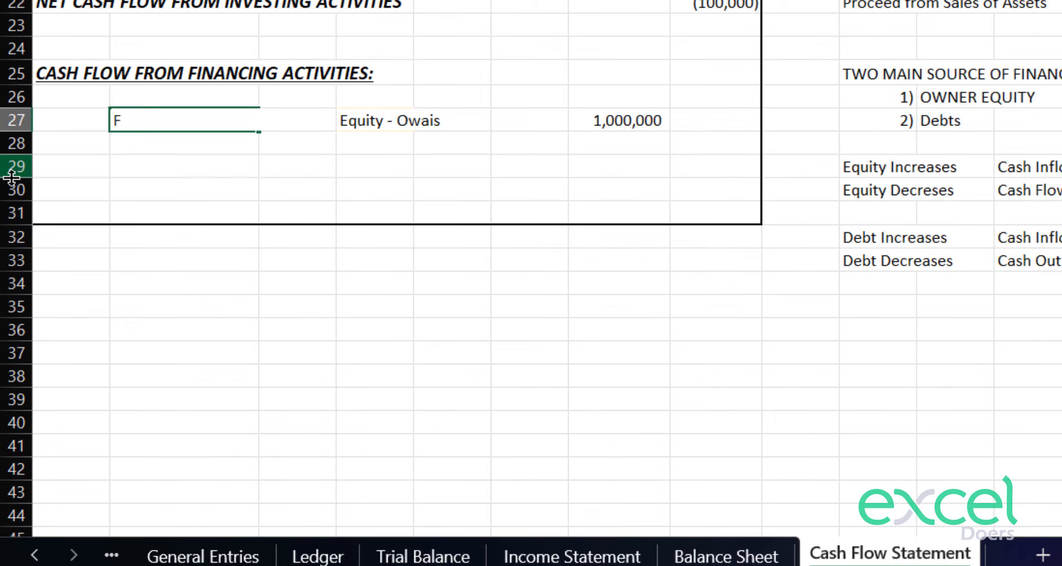
{"action": "key", "text": "BackSpace"}
{"action": "type", "text": "EQ"}
{"action": "key", "text": "BackSpace"}
{"action": "key", "text": "BackSpace"}
{"action": "type", "text": "q"}
{"action": "type", "text": "uipt"}
{"action": "type", "text": " Investment b"}
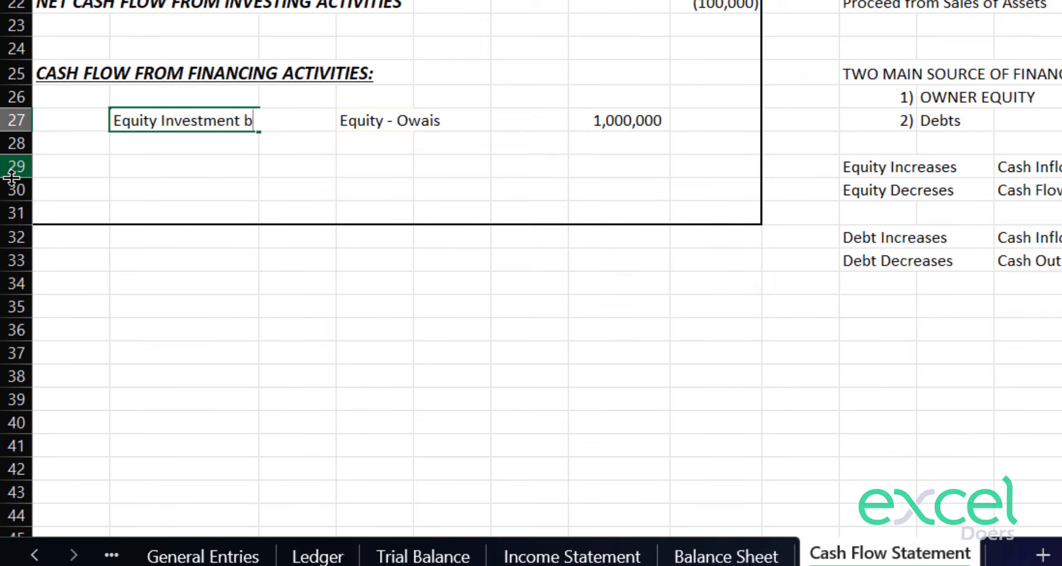
{"action": "type", "text": "y OWais"}
{"action": "key", "text": "BackSpace"}
{"action": "key", "text": "BackSpace"}
{"action": "type", "text": "wais"}
{"action": "key", "text": "Return"}
{"action": "key", "text": "Right"}
{"action": "key", "text": "Up"}
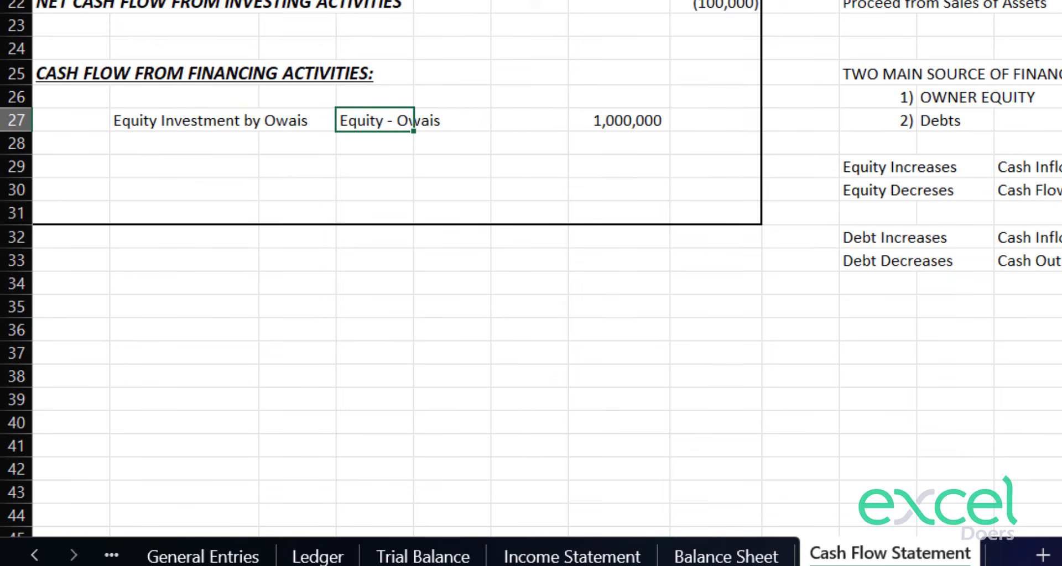
- Copy the net cash flow from investing activities label from A22 into A28
{"action": "scroll", "coordinate": [346, 172], "scroll_direction": "up", "scroll_amount": 1}
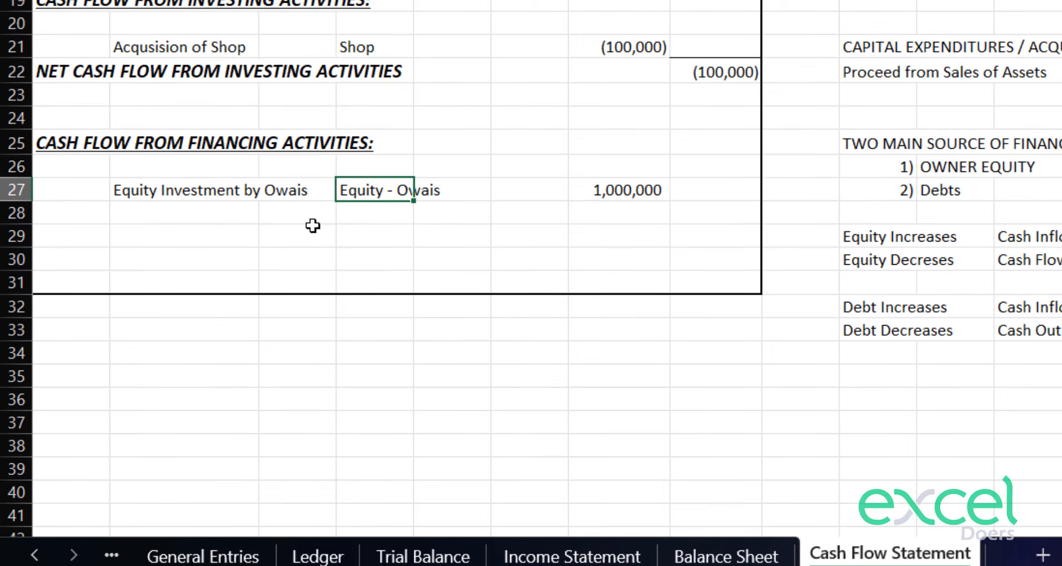
{"action": "left_click", "coordinate": [95, 73]}
{"action": "key", "text": "ctrl+c"}
{"action": "key", "text": "Down"}
{"action": "key", "text": "Down"}
{"action": "key", "text": "Down"}
{"action": "key", "text": "Down"}
{"action": "key", "text": "Down"}
{"action": "key", "text": "Down"}
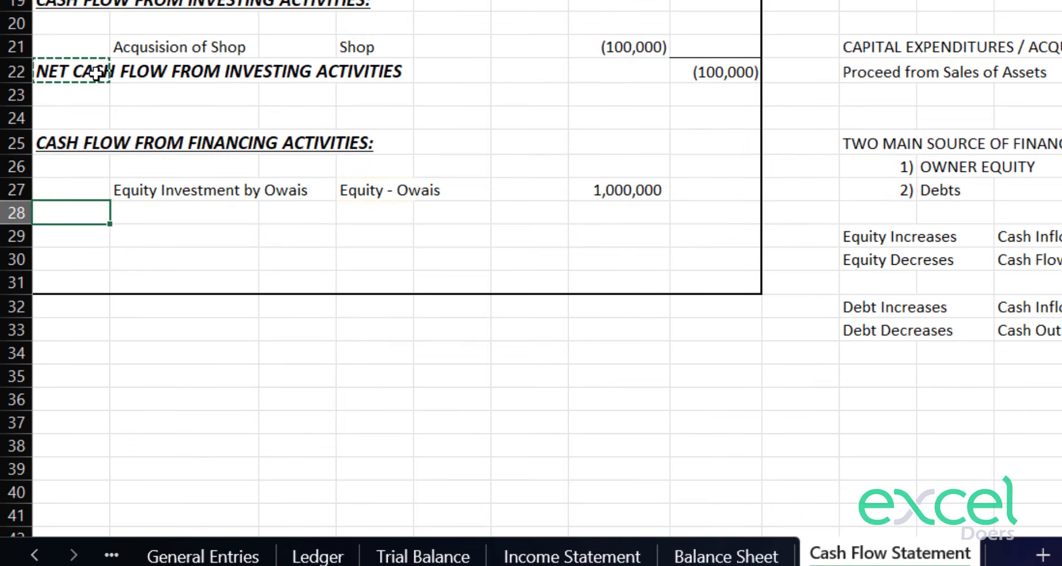
{"action": "key", "text": "ctrl+v"}
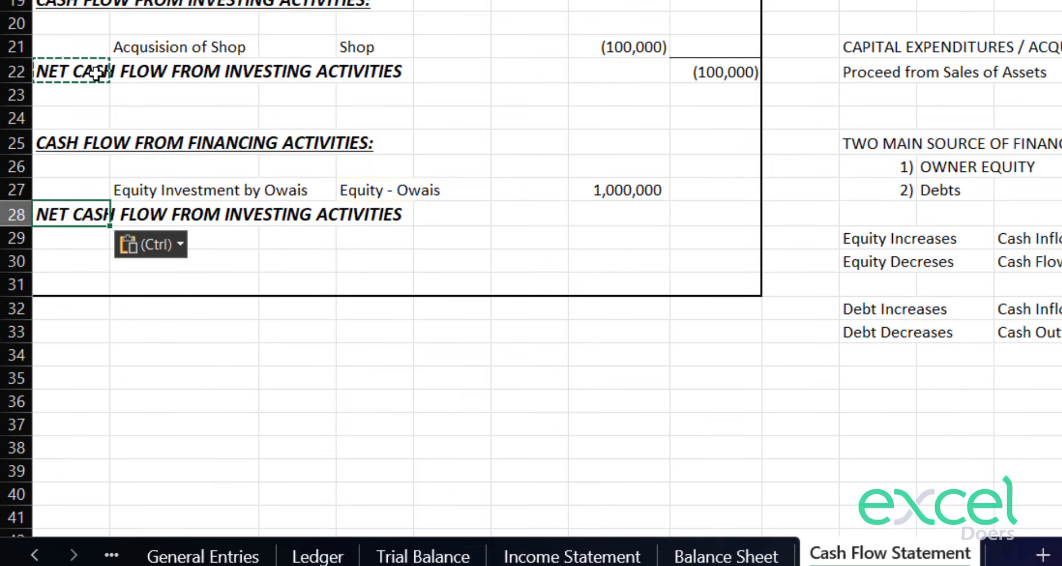
- Change the label in A28 to "NET CASH FLOW FROM FINANCING ACTIVITIES"
{"action": "double_click", "coordinate": [95, 214]}
{"action": "left_click_drag", "start_coordinate": [230, 211], "coordinate": [310, 212]}
{"action": "type", "text": "I"}
{"action": "key", "text": "BackSpace"}
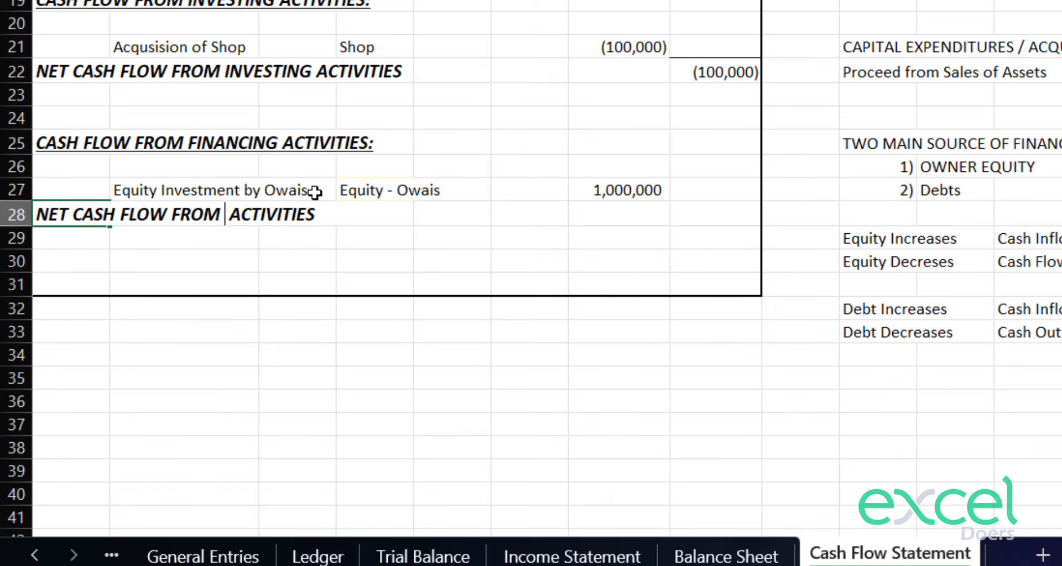
{"action": "type", "text": "FINN"}
{"action": "key", "text": "BackSpace"}
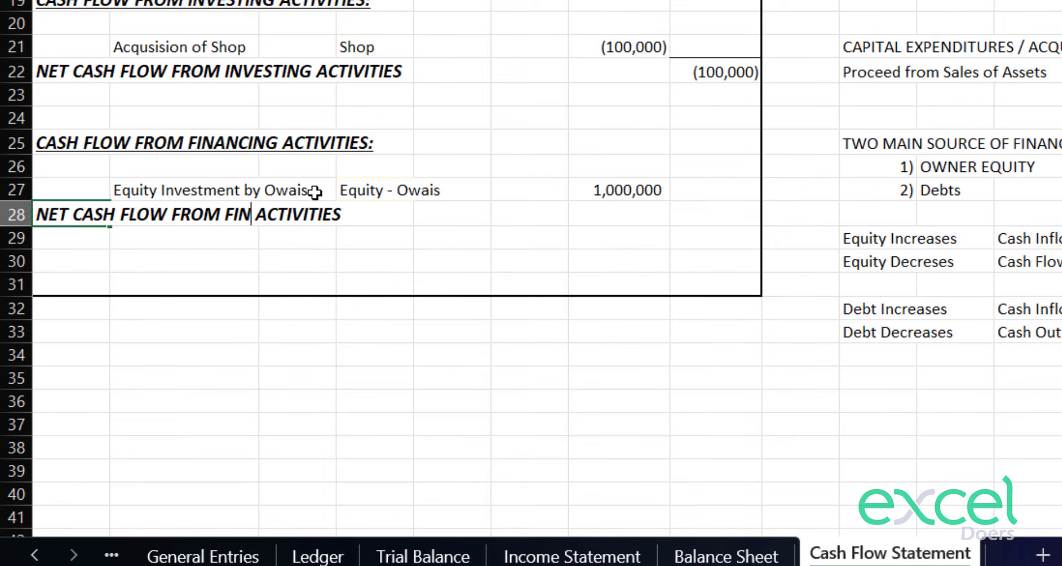
{"action": "type", "text": "N"}
{"action": "key", "text": "BackSpace"}
{"action": "type", "text": "ANCING"}
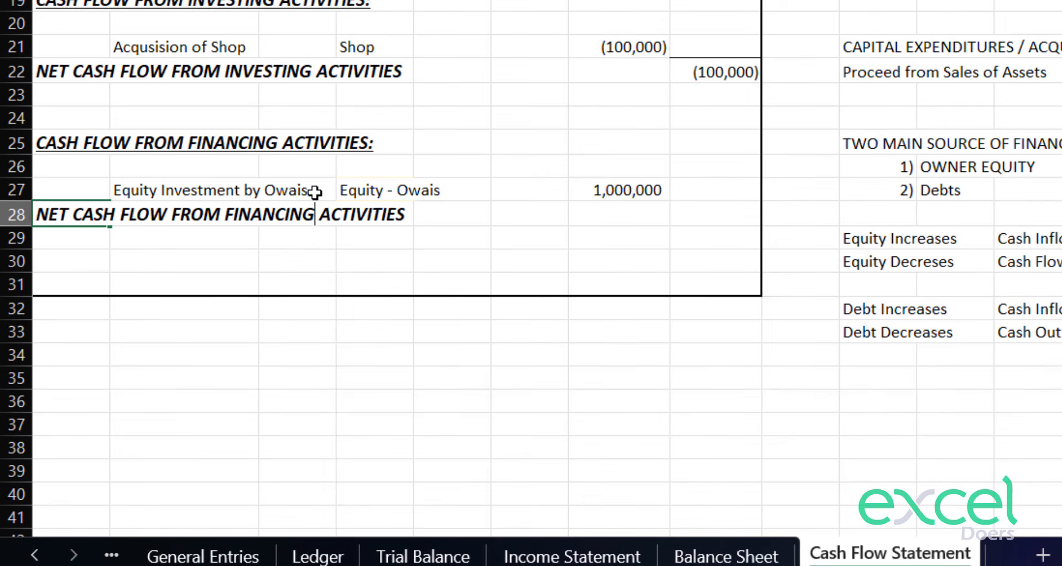
{"action": "key", "text": "Right"}
{"action": "key", "text": "Right"}
{"action": "key", "text": "Right"}
{"action": "key", "text": "Right"}
{"action": "key", "text": "Right"}
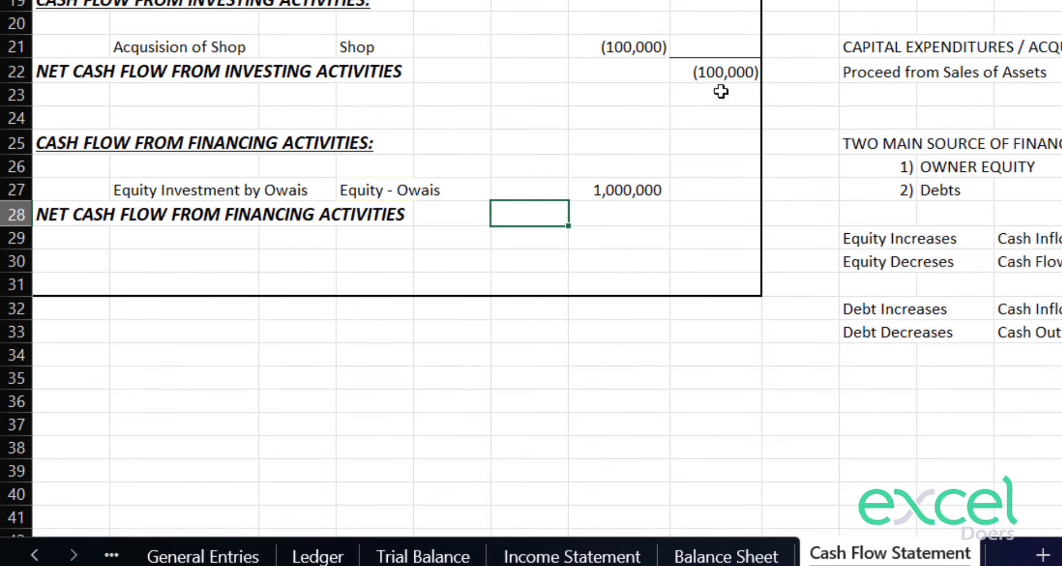
- Copy the investing net total formula from H22 into H28 for the financing activities total
{"action": "left_click", "coordinate": [712, 72]}
{"action": "key", "text": "ctrl+c"}
{"action": "key", "text": "Down"}
{"action": "key", "text": "Down"}
{"action": "key", "text": "Down"}
{"action": "key", "text": "Down"}
{"action": "key", "text": "Down"}
{"action": "key", "text": "Down"}
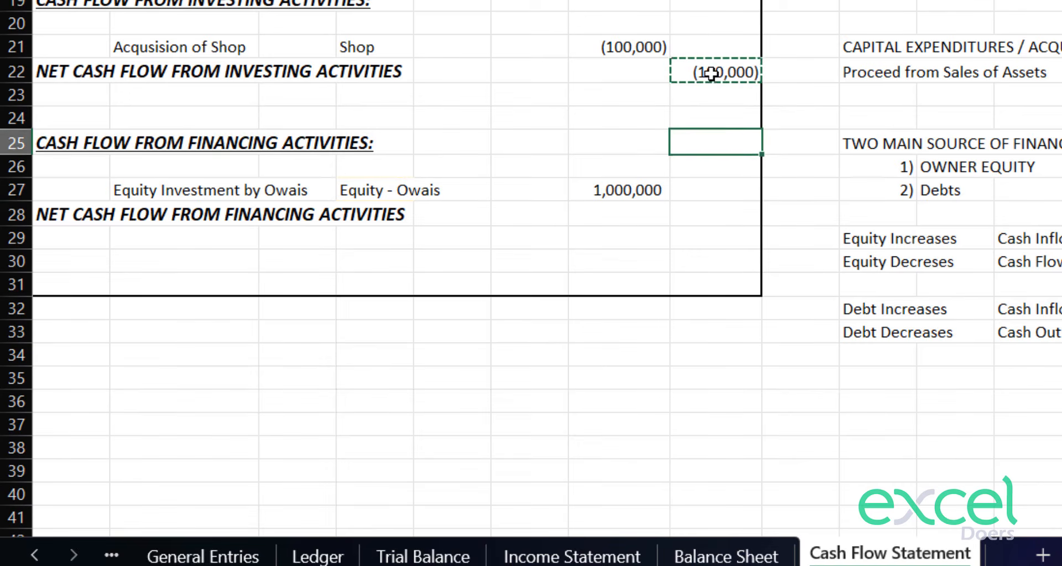
{"action": "key", "text": "ctrl+v"}
{"action": "key", "text": "F2"}
{"action": "key", "text": "Return"}
{"action": "key", "text": "Down"}
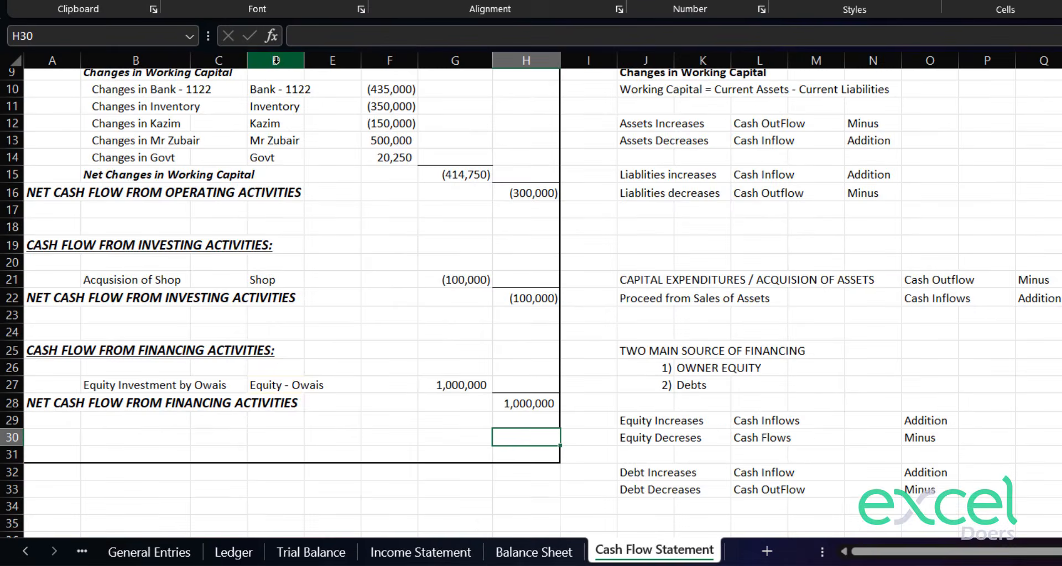
- Hide helper column D, which holds the account names, in the Cash Flow Statement
{"action": "left_click", "coordinate": [276, 61]}
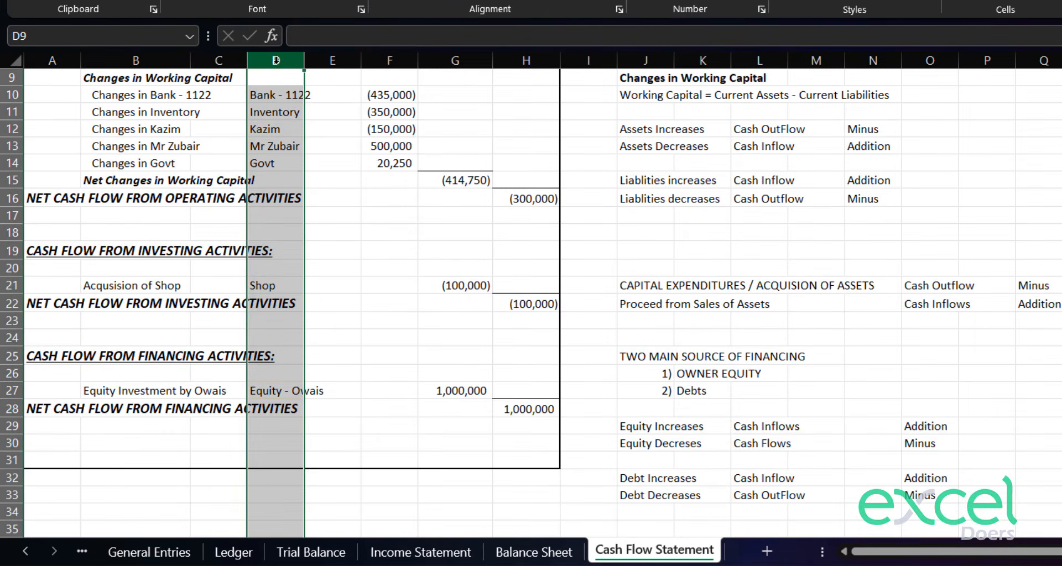
{"action": "right_click", "coordinate": [276, 60]}
{"action": "left_click", "coordinate": [335, 442]}
{"action": "left_click", "coordinate": [349, 423]}
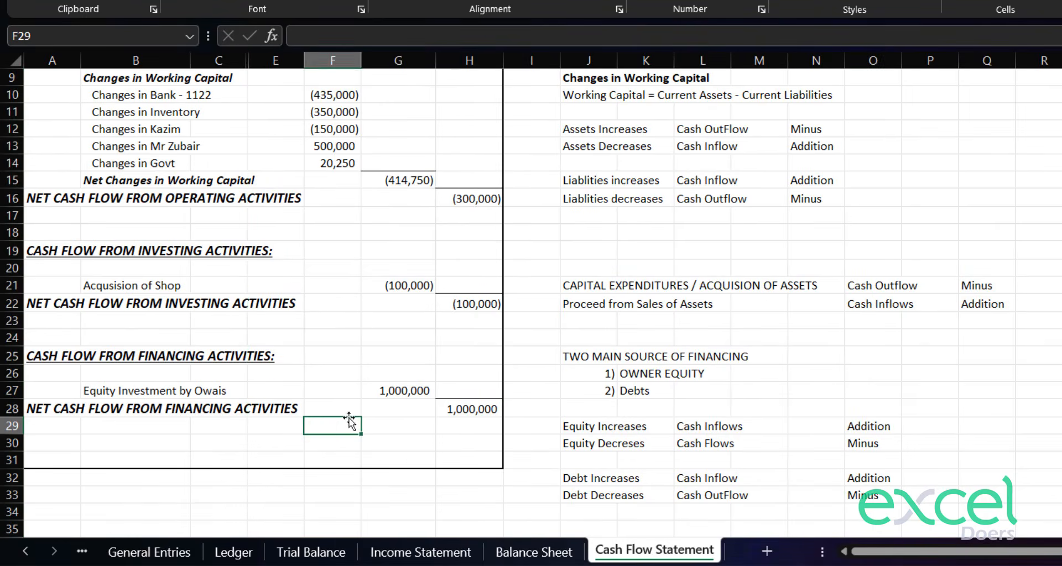
- Insert three blank rows above row 30, below the financing activities total
{"action": "left_click", "coordinate": [162, 434]}
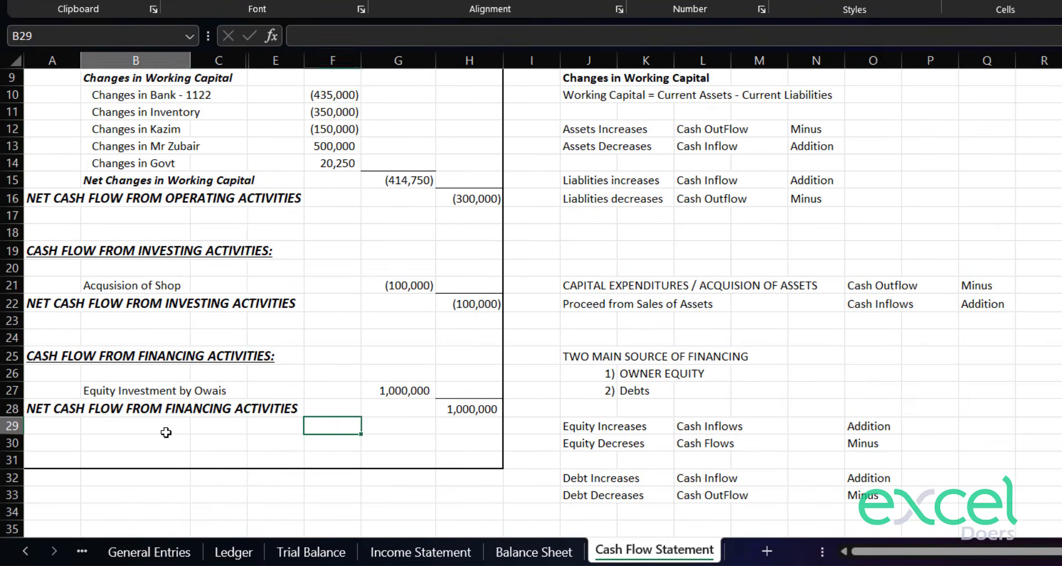
{"action": "left_click", "coordinate": [20, 442]}
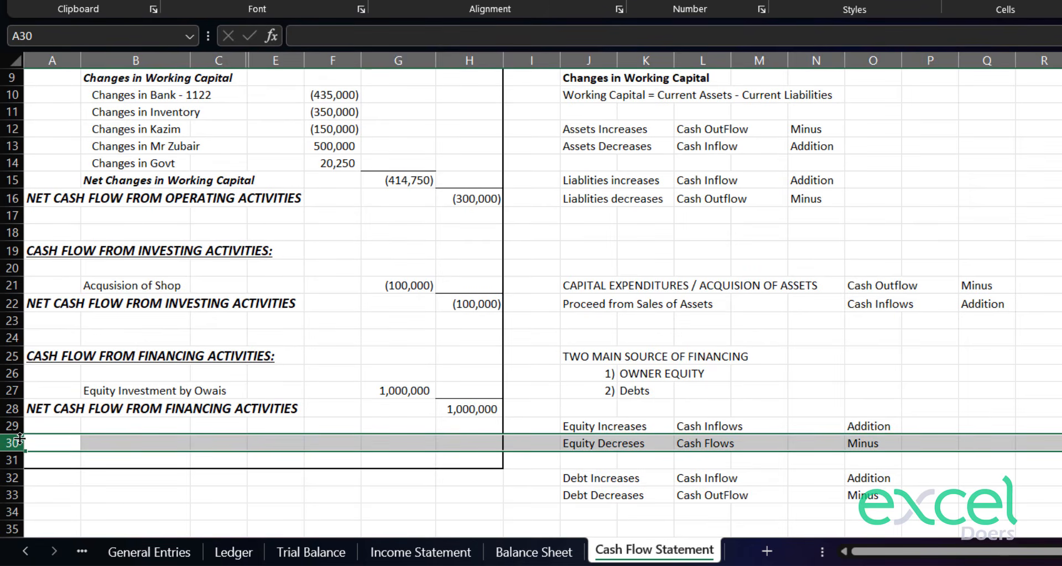
{"action": "key", "text": "ctrl+shift+plus"}
{"action": "key", "text": "ctrl+shift+plus"}
{"action": "key", "text": "ctrl+shift+plus"}
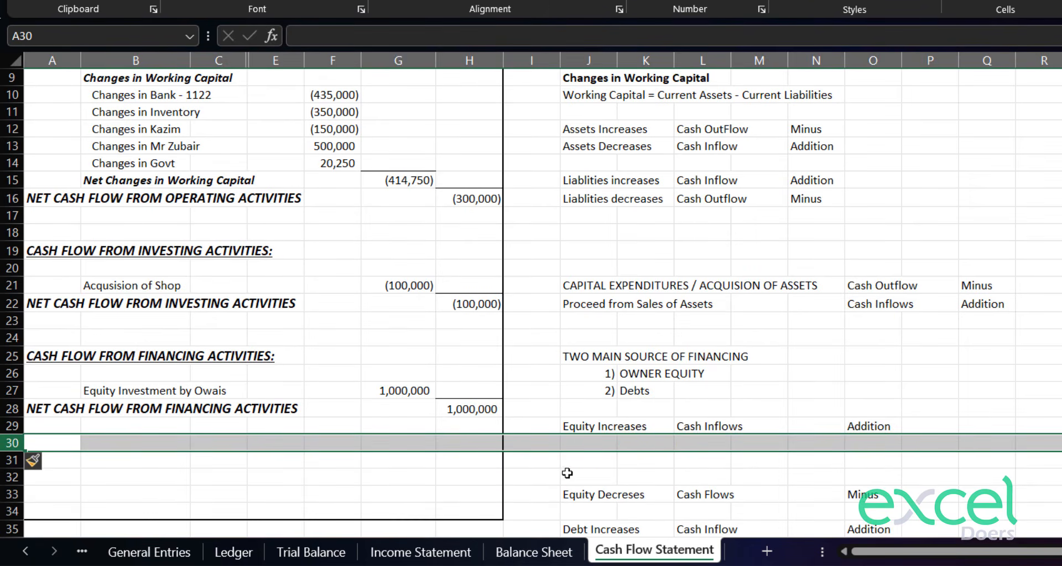
- Move the equity decrease and debt rule notes from J33:O36 up to J30, directly below the equity increase rule
{"action": "scroll", "coordinate": [567, 473], "scroll_direction": "down", "scroll_amount": 1}
{"action": "left_click", "coordinate": [570, 426]}
{"action": "left_click_drag", "start_coordinate": [569, 443], "coordinate": [846, 501]}
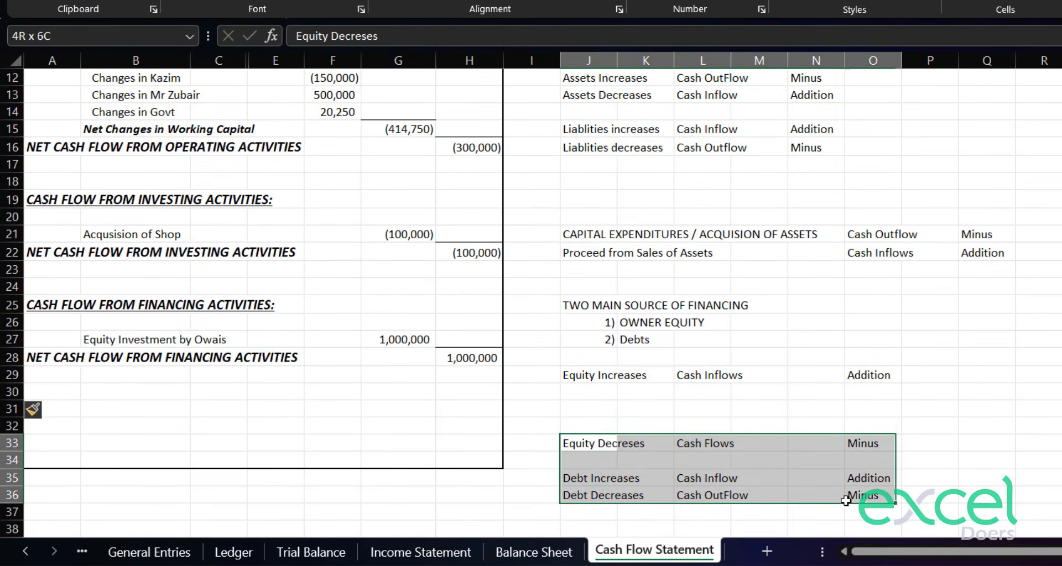
{"action": "key", "text": "ctrl+x"}
{"action": "key", "text": "Up"}
{"action": "key", "text": "Up"}
{"action": "key", "text": "Up"}
{"action": "key", "text": "ctrl+v"}
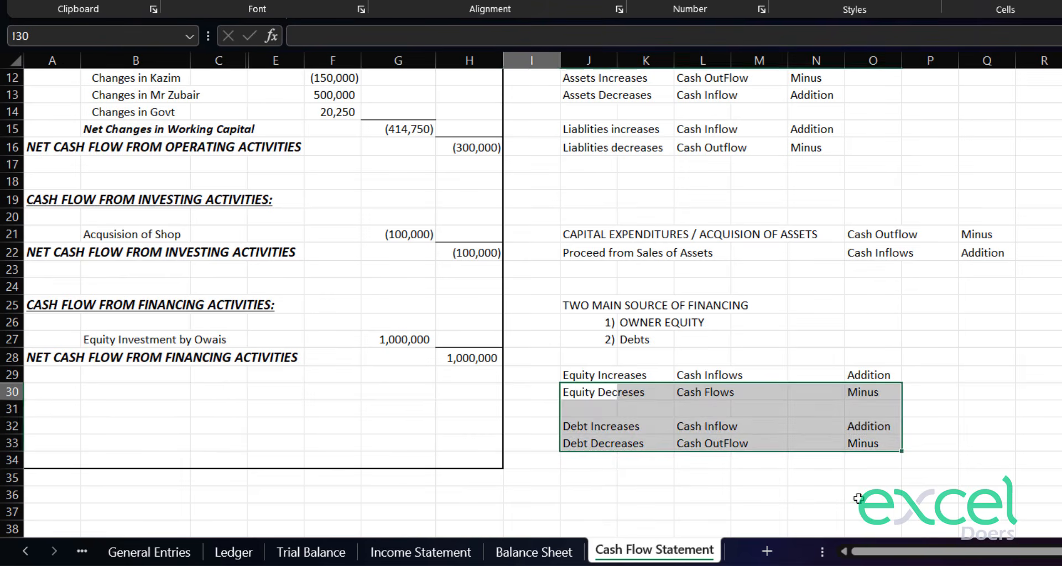
{"action": "key", "text": "Left"}
- Widen columns B and F of the Cash Flow Statement
{"action": "scroll", "coordinate": [904, 437], "scroll_direction": "up", "scroll_amount": 4}
{"action": "scroll", "coordinate": [919, 416], "scroll_direction": "down", "scroll_amount": 2}
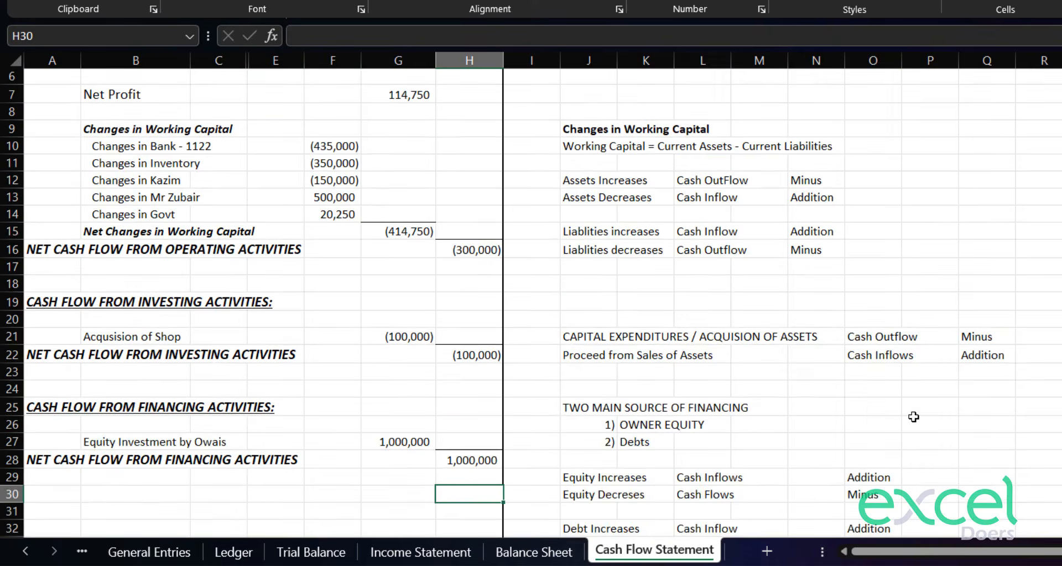
{"action": "scroll", "coordinate": [913, 417], "scroll_direction": "up", "scroll_amount": 2}
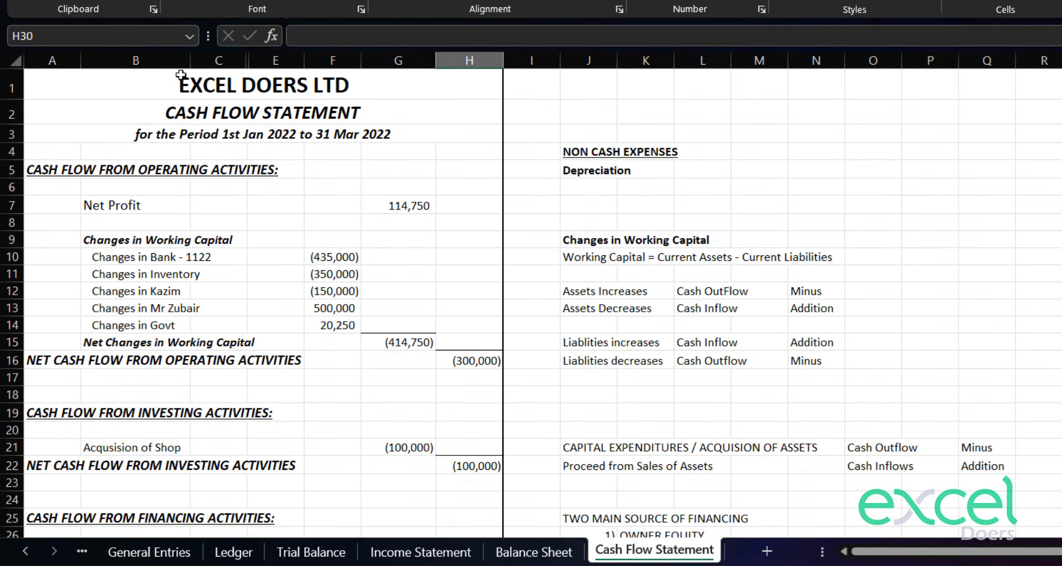
{"action": "left_click_drag", "start_coordinate": [189, 66], "coordinate": [229, 67]}
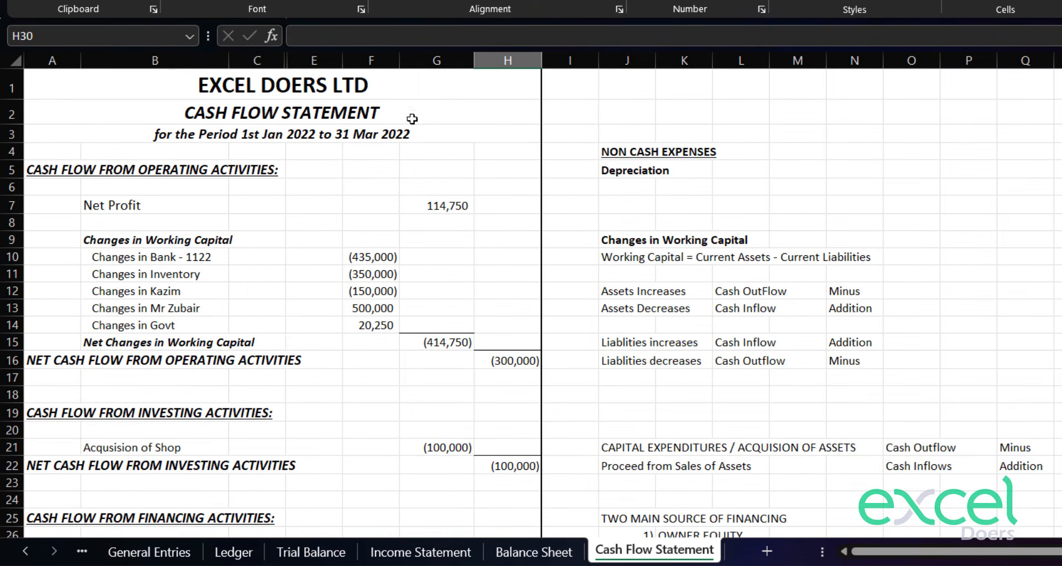
{"action": "left_click_drag", "start_coordinate": [399, 67], "coordinate": [423, 66]}
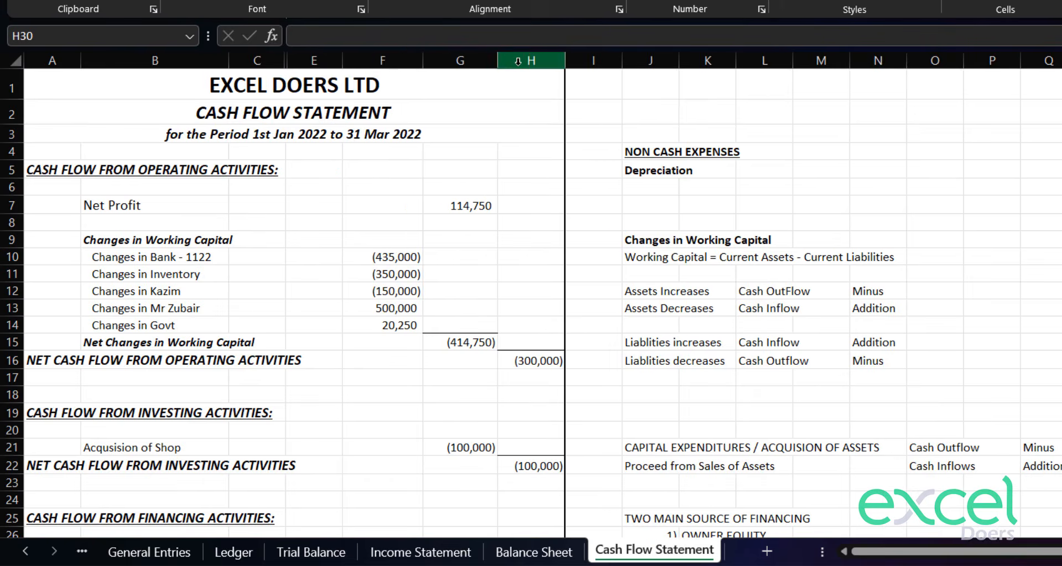
- Set the width of amount columns F to H to 20
{"action": "left_click_drag", "start_coordinate": [531, 61], "coordinate": [400, 65]}
{"action": "right_click", "coordinate": [400, 64]}
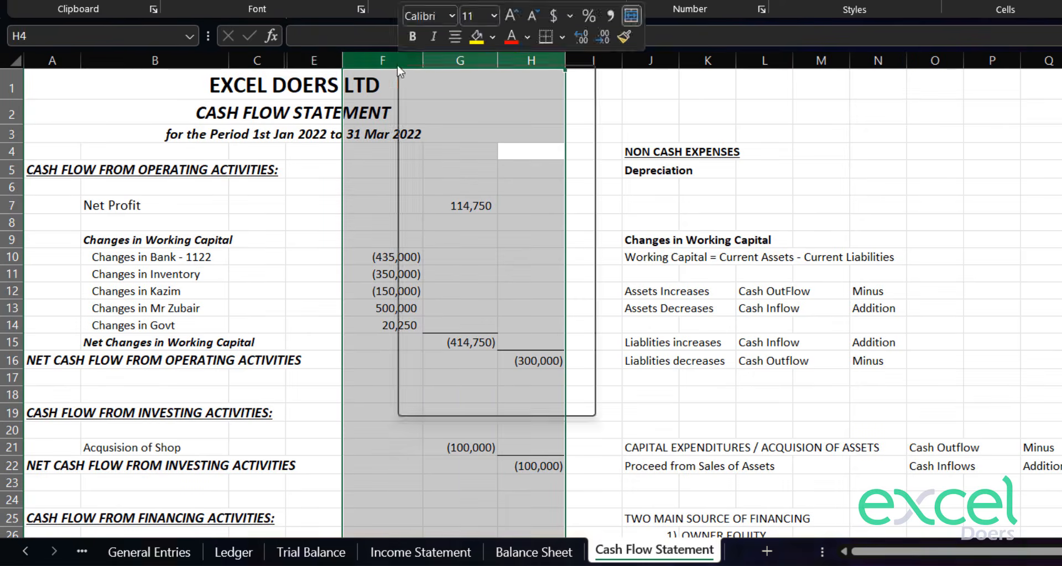
{"action": "left_click", "coordinate": [518, 350]}
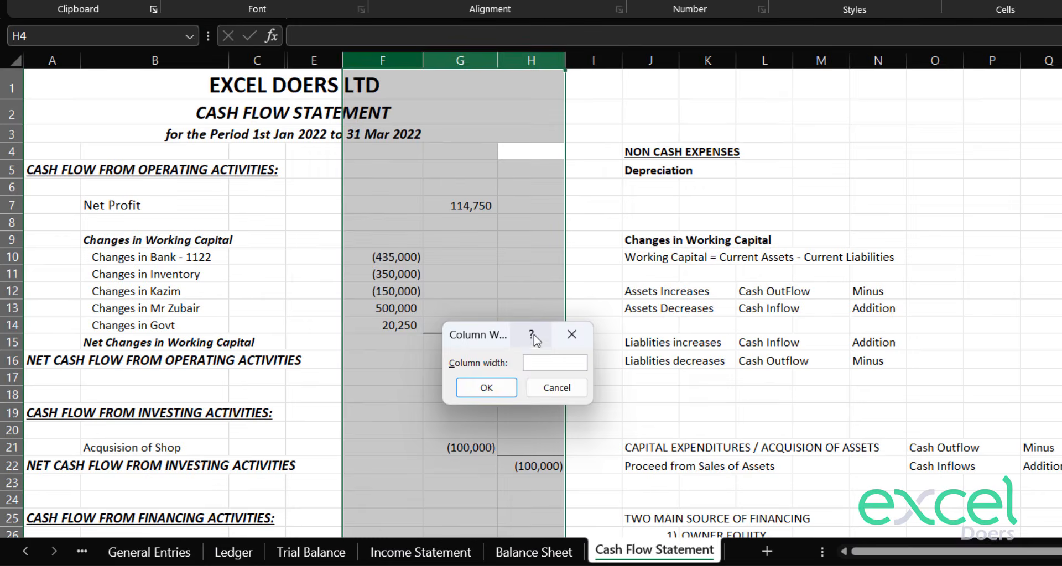
{"action": "type", "text": "20"}
{"action": "key", "text": "Return"}
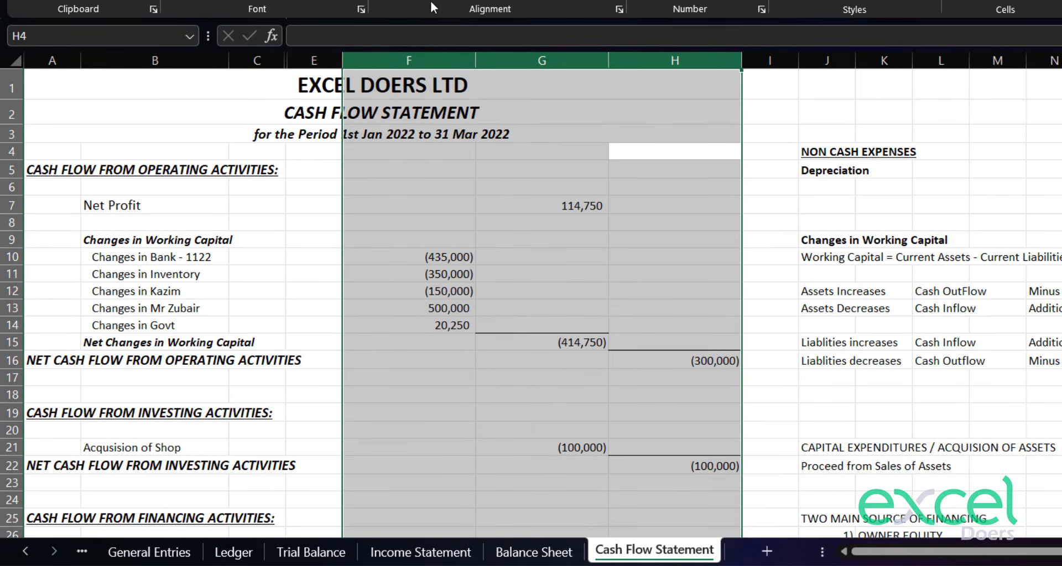
- Set the width of amount columns F to H to 14
{"action": "right_click", "coordinate": [441, 60]}
{"action": "left_click", "coordinate": [520, 350]}
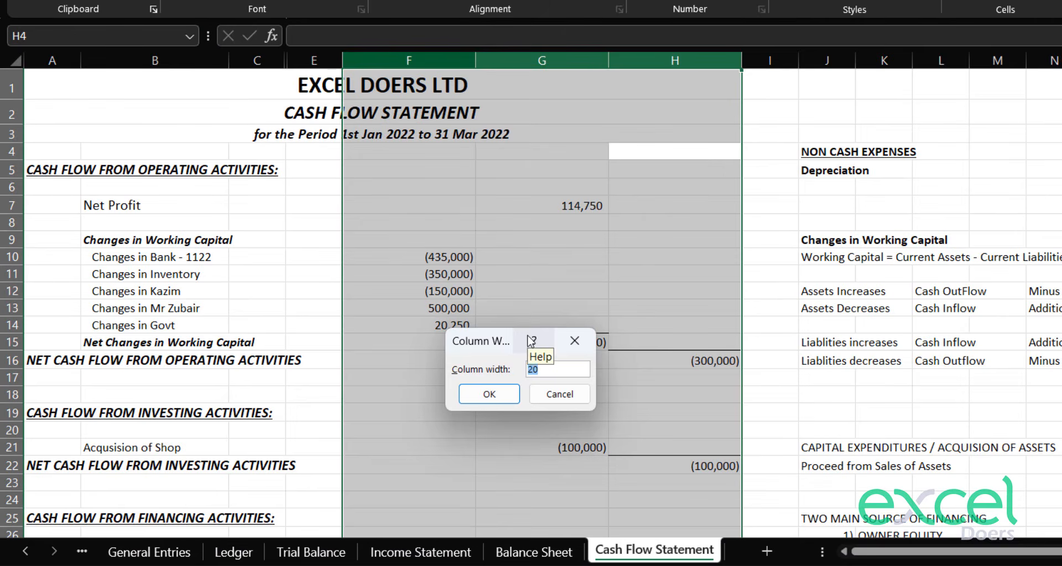
{"action": "type", "text": "14"}
{"action": "key", "text": "Return"}
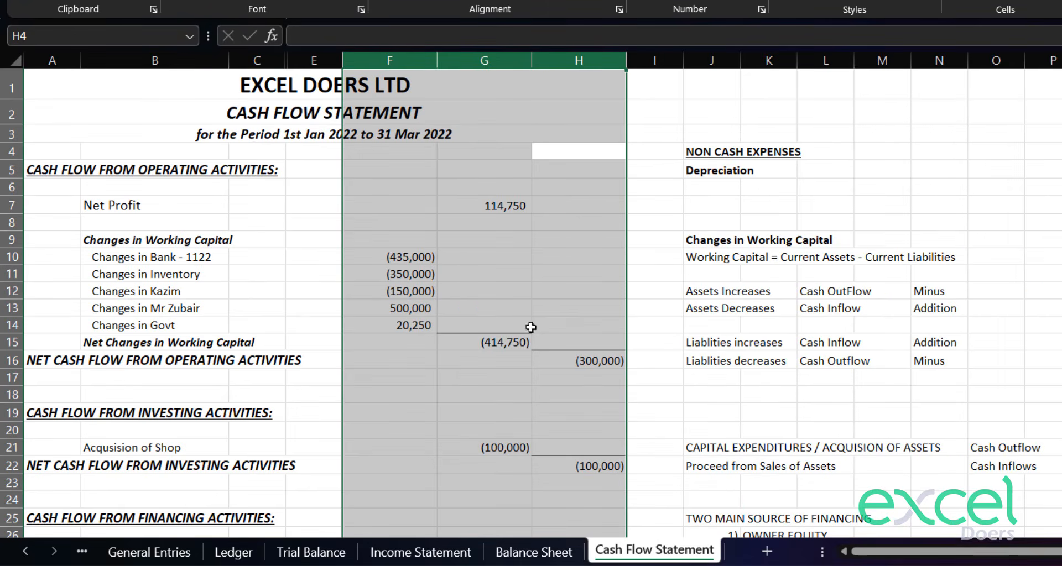
{"action": "left_click", "coordinate": [489, 290]}
{"action": "scroll", "coordinate": [494, 286], "scroll_direction": "down", "scroll_amount": 3}
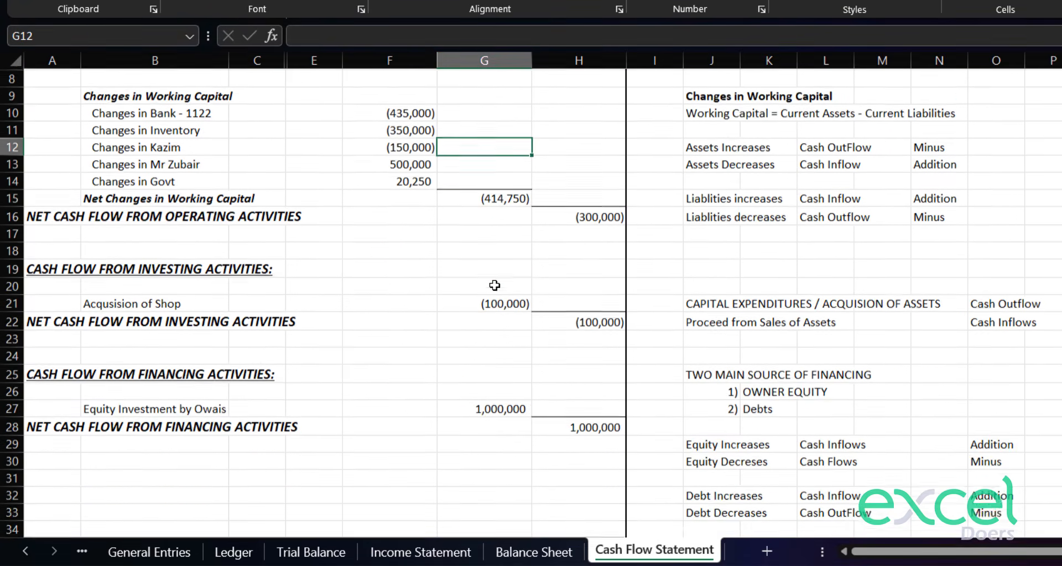
{"action": "left_click", "coordinate": [153, 404]}
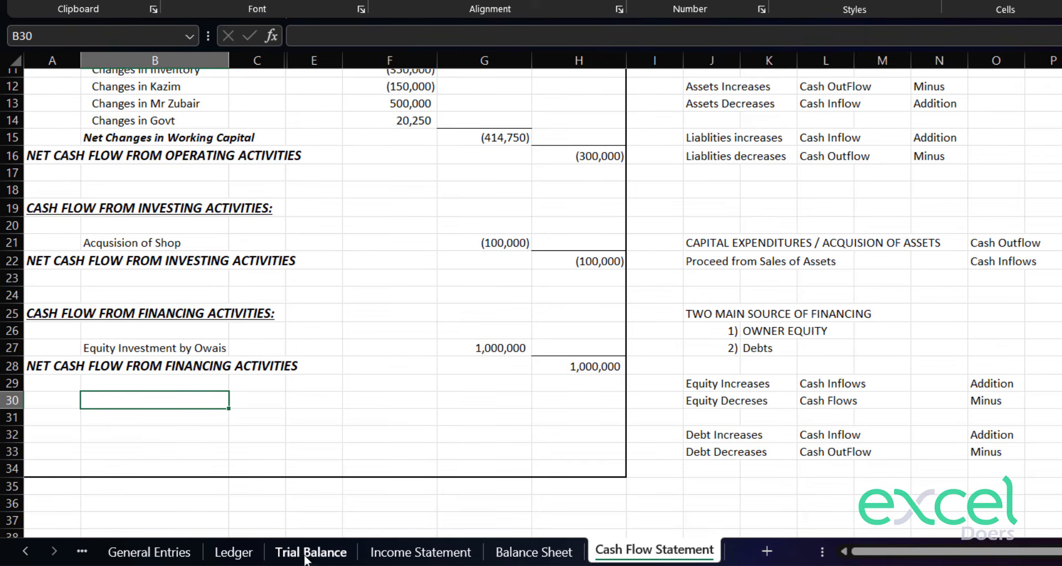
- Mark the equity account as "CF" in H8 of the Trial Balance sheet
{"action": "left_click", "coordinate": [307, 553]}
{"action": "left_click", "coordinate": [867, 160]}
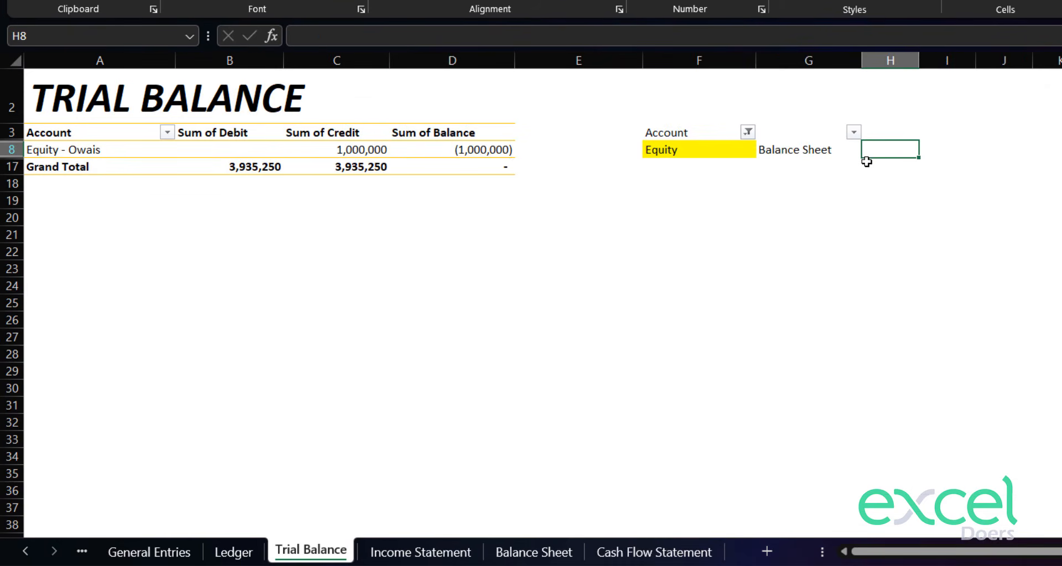
{"action": "type", "text": "CF"}
{"action": "key", "text": "Return"}
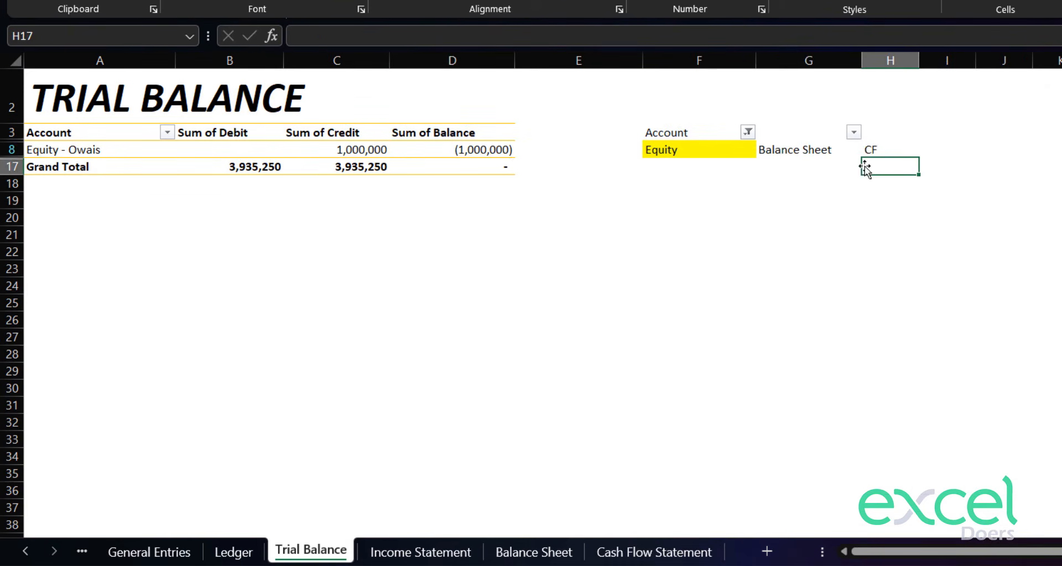
- Clear the Account filter in the Trial Balance and filter column G to show only Balance Sheet accounts
{"action": "left_click", "coordinate": [749, 132]}
{"action": "left_click", "coordinate": [669, 244]}
{"action": "left_click", "coordinate": [733, 236]}
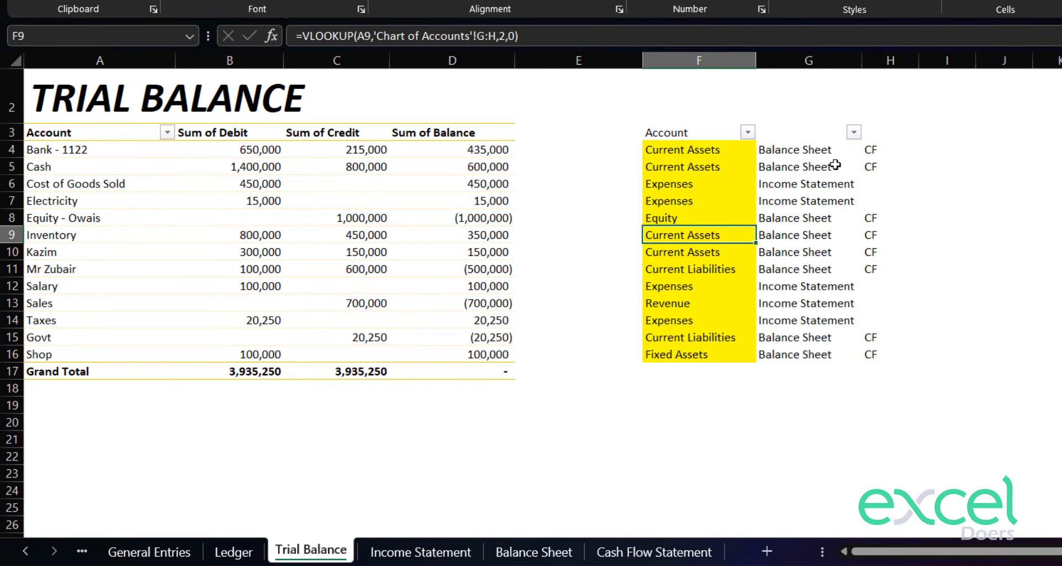
{"action": "left_click", "coordinate": [854, 133]}
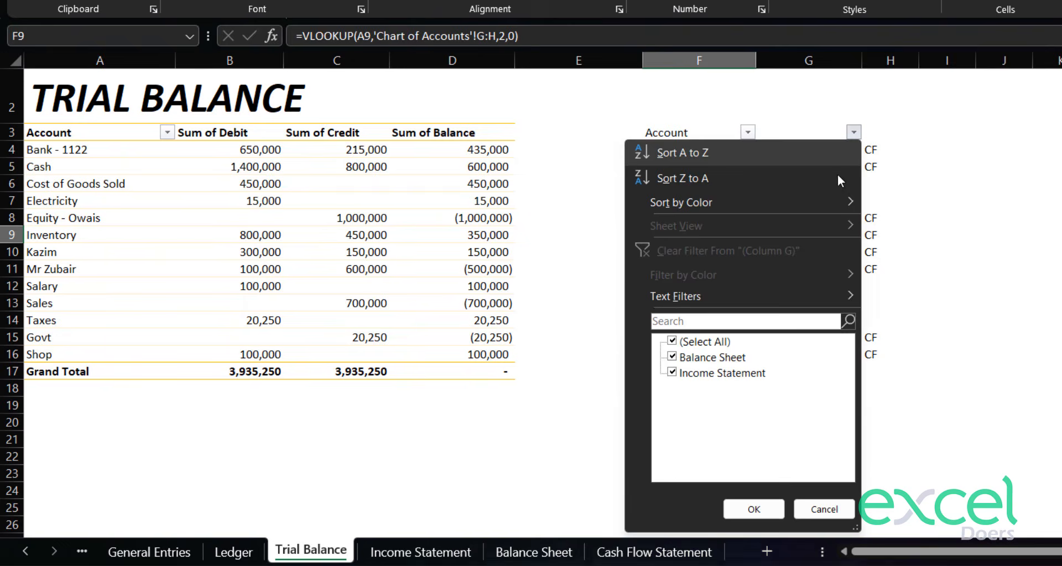
{"action": "left_click", "coordinate": [696, 374]}
{"action": "left_click", "coordinate": [754, 509]}
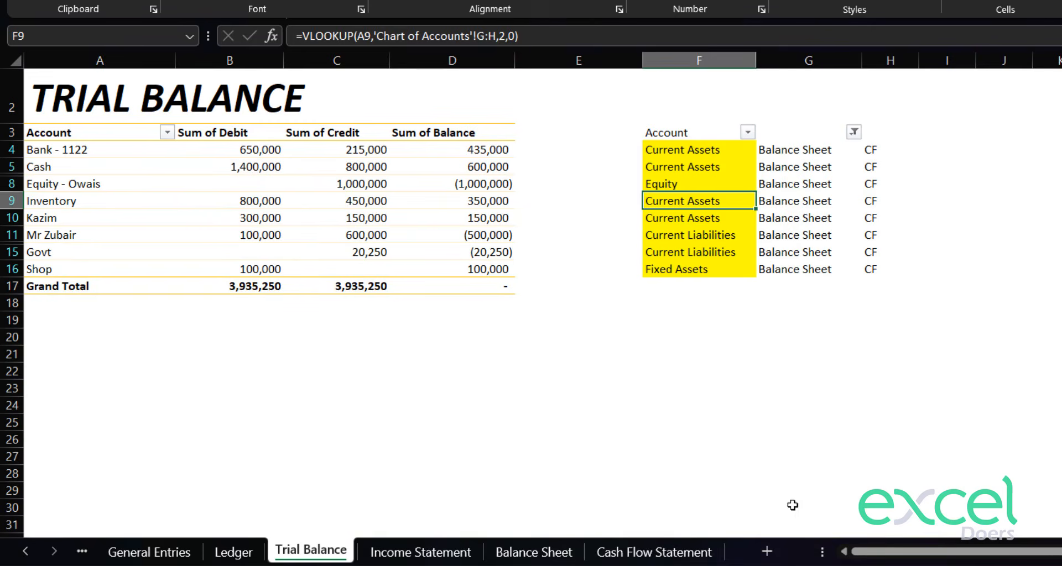
- Remove the "CF" mark from the Cash account in H5 and select the Cash row of the trial balance
{"action": "left_click", "coordinate": [890, 457]}
{"action": "left_click_drag", "start_coordinate": [877, 154], "coordinate": [881, 197]}
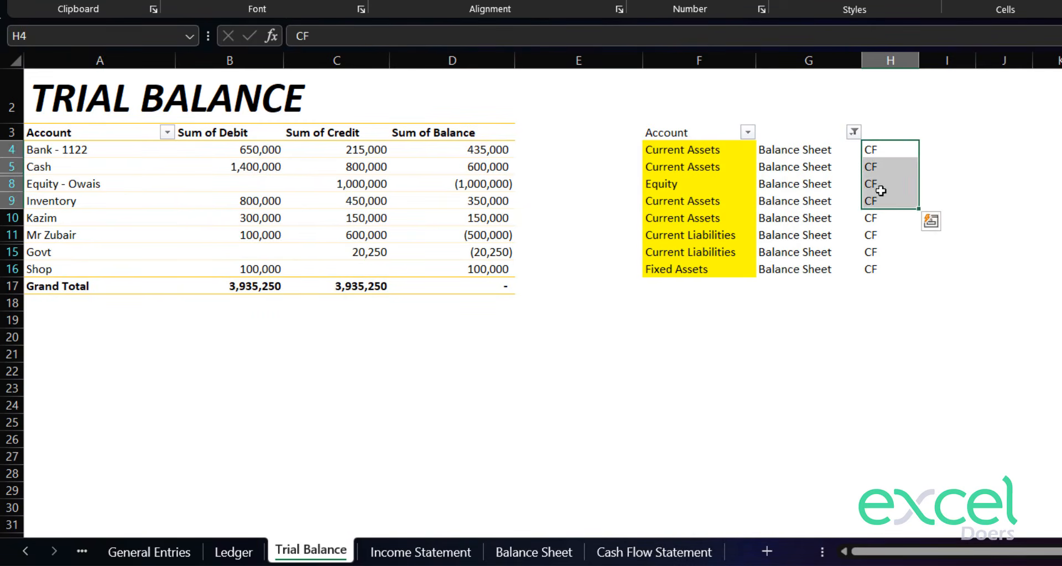
{"action": "left_click", "coordinate": [875, 164]}
{"action": "key", "text": "Delete"}
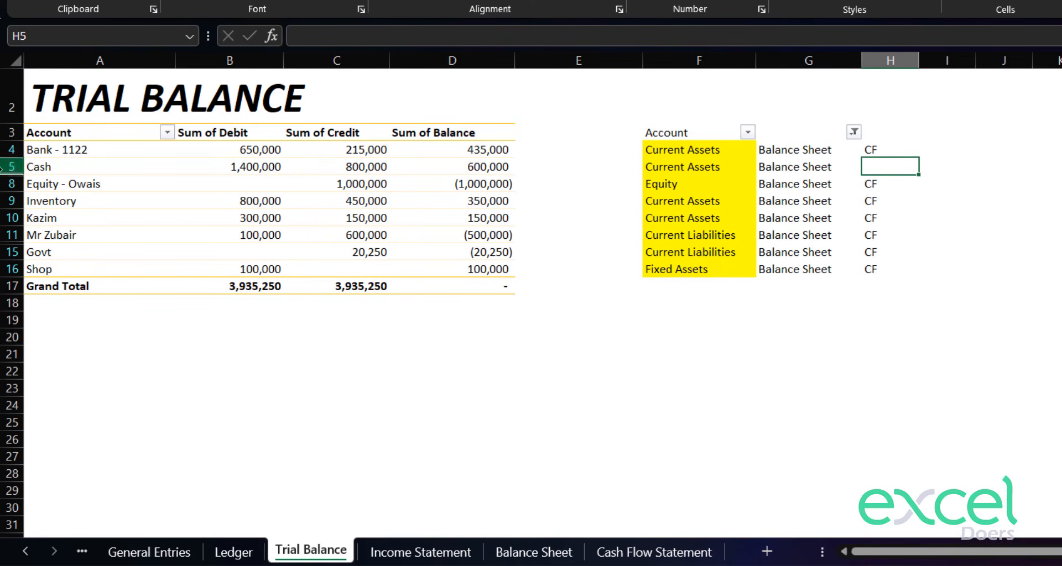
{"action": "left_click", "coordinate": [47, 168]}
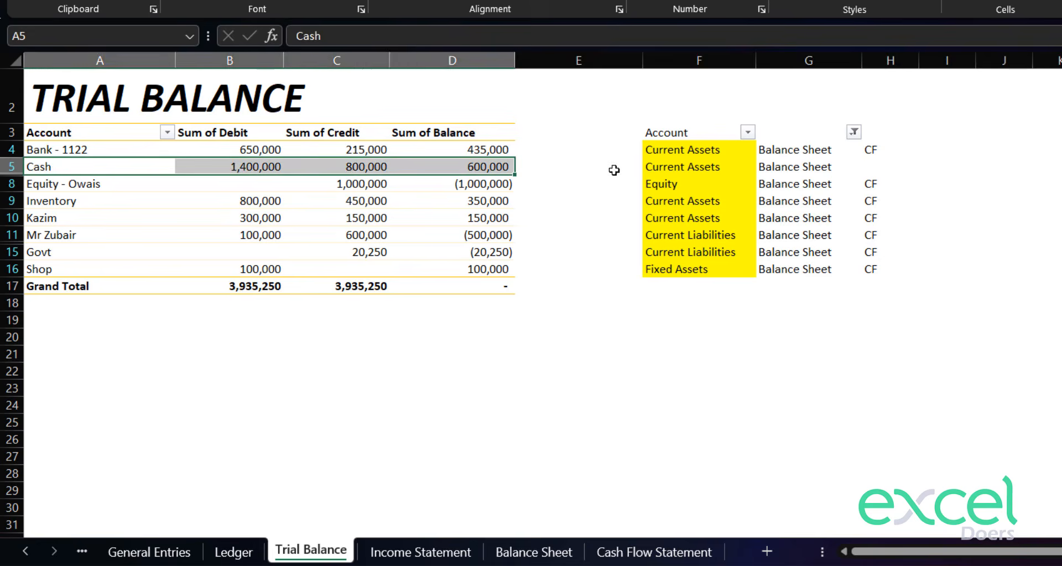
- Review the operating, investing and financing sections of the Cash Flow Statement against the Cash row of the Trial Balance
{"action": "left_click", "coordinate": [583, 177]}
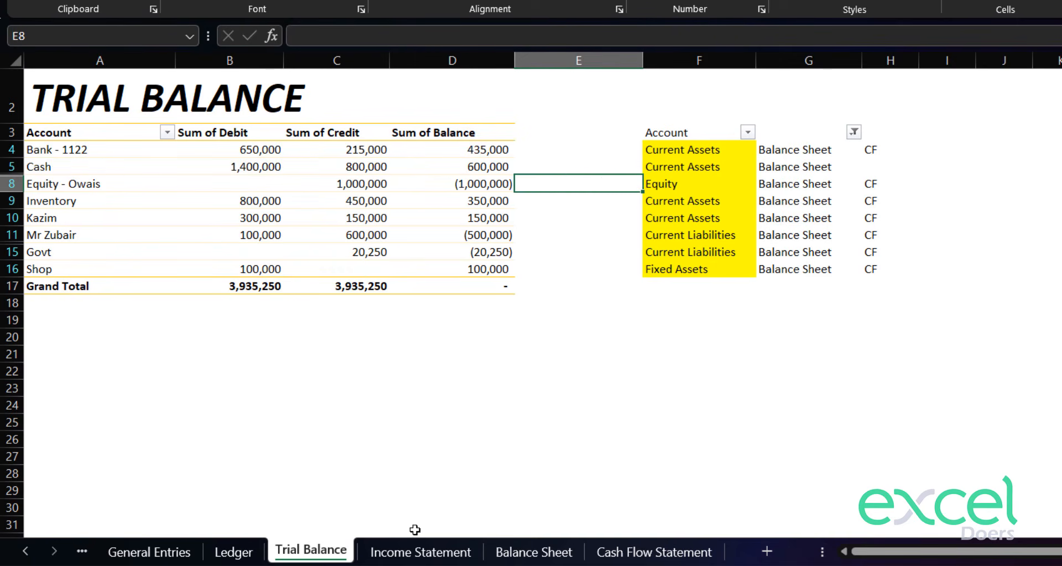
{"action": "left_click", "coordinate": [655, 553]}
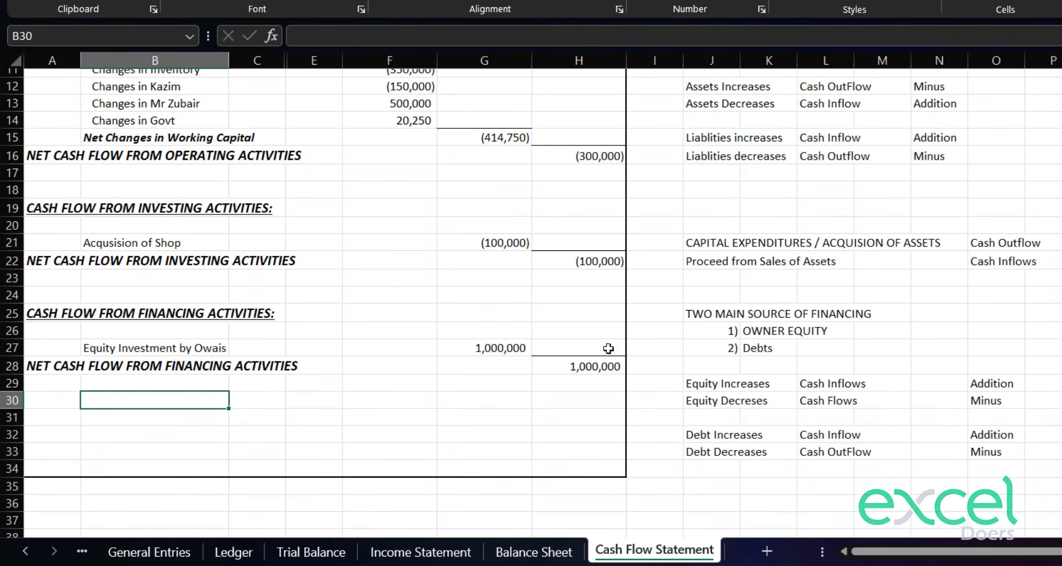
{"action": "scroll", "coordinate": [588, 293], "scroll_direction": "up", "scroll_amount": 3}
{"action": "left_click_drag", "start_coordinate": [166, 201], "coordinate": [189, 273]}
{"action": "left_click", "coordinate": [188, 274]}
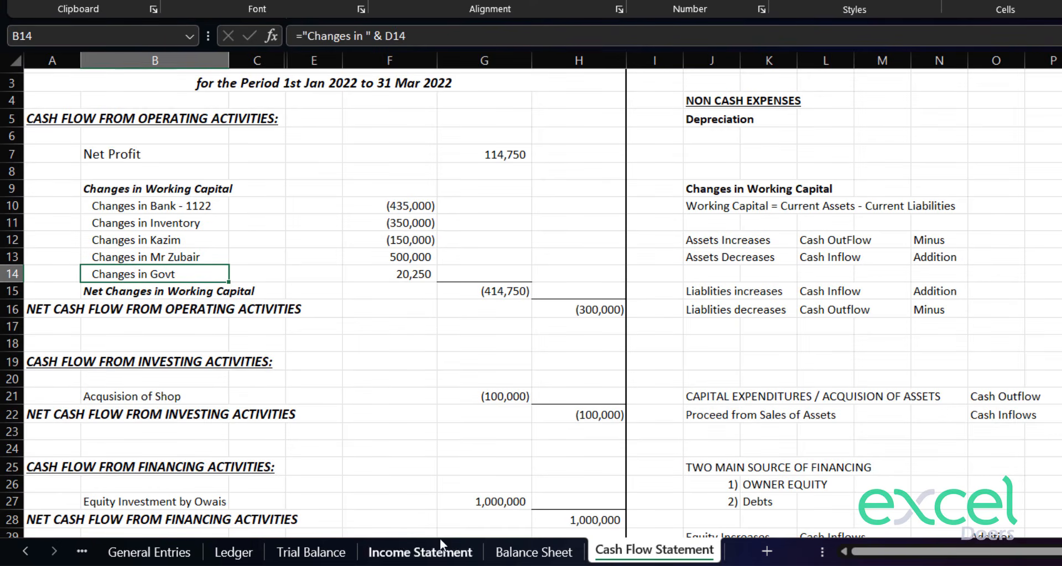
{"action": "scroll", "coordinate": [583, 473], "scroll_direction": "down", "scroll_amount": 2}
{"action": "left_click", "coordinate": [582, 471]}
{"action": "left_click_drag", "start_coordinate": [582, 471], "coordinate": [215, 480]}
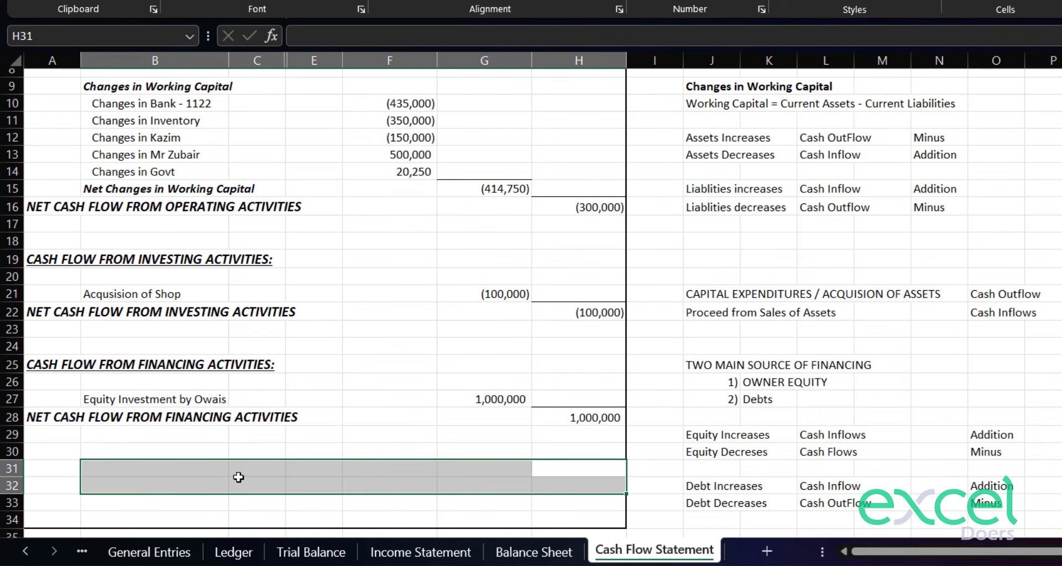
{"action": "scroll", "coordinate": [431, 410], "scroll_direction": "up", "scroll_amount": 2}
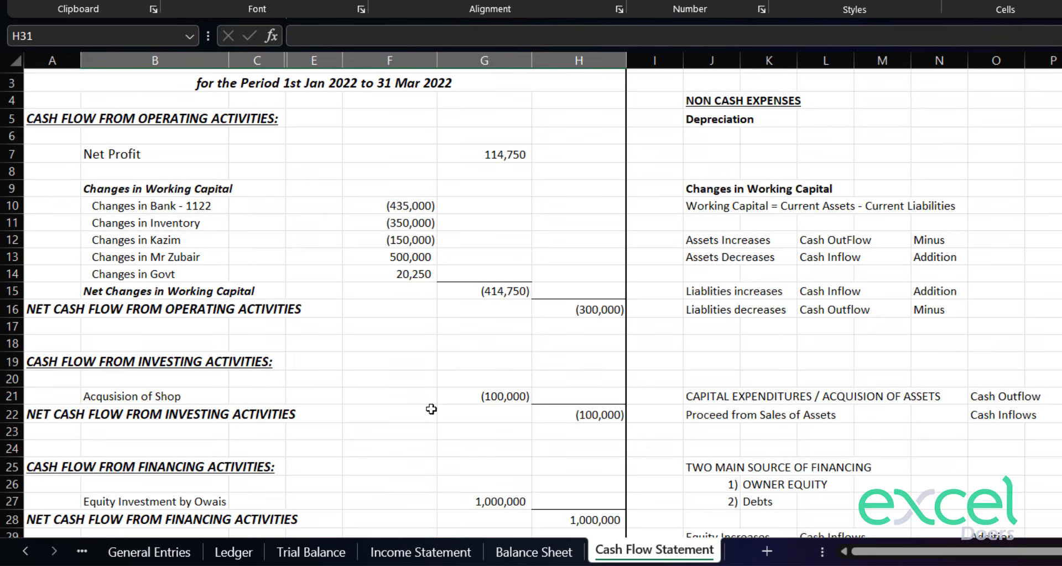
{"action": "left_click", "coordinate": [362, 346]}
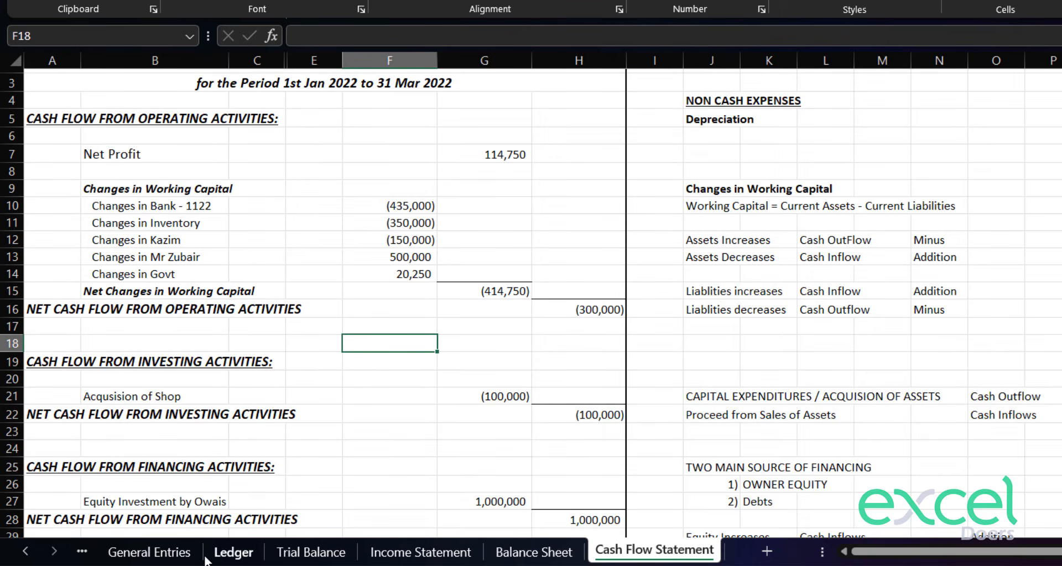
{"action": "left_click", "coordinate": [304, 554]}
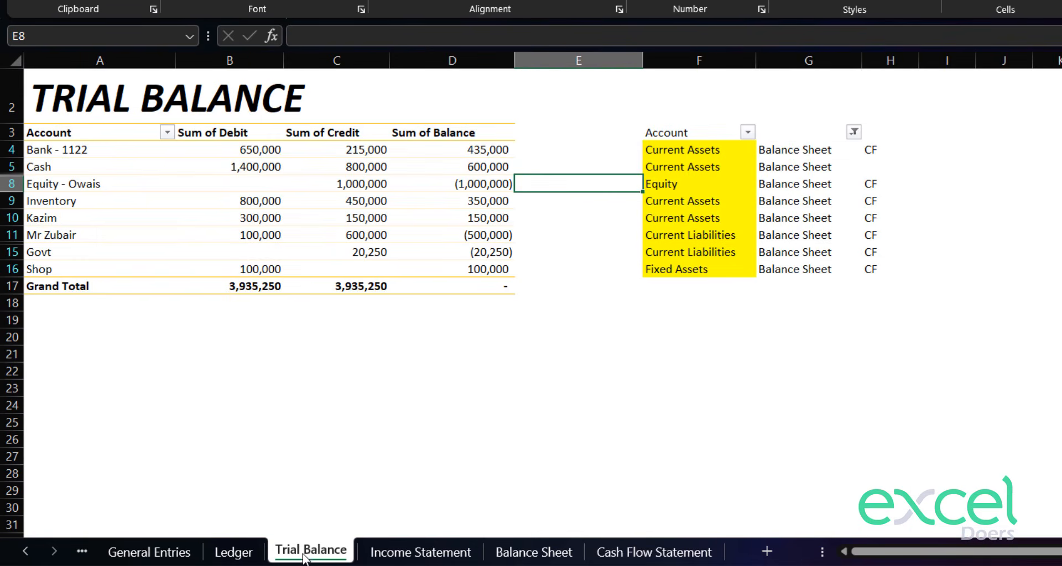
{"action": "left_click", "coordinate": [51, 166]}
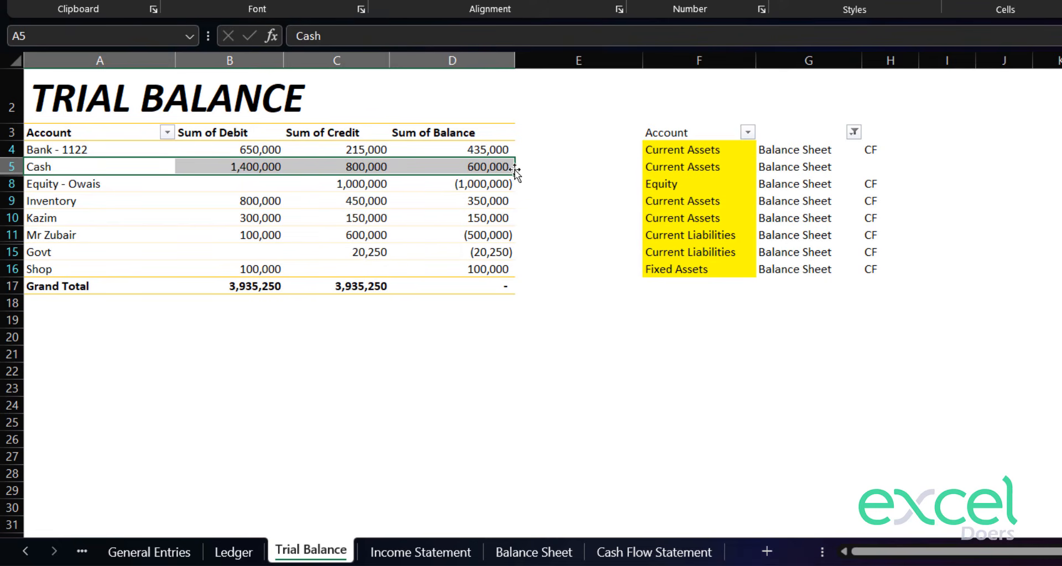
{"action": "left_click", "coordinate": [655, 552]}
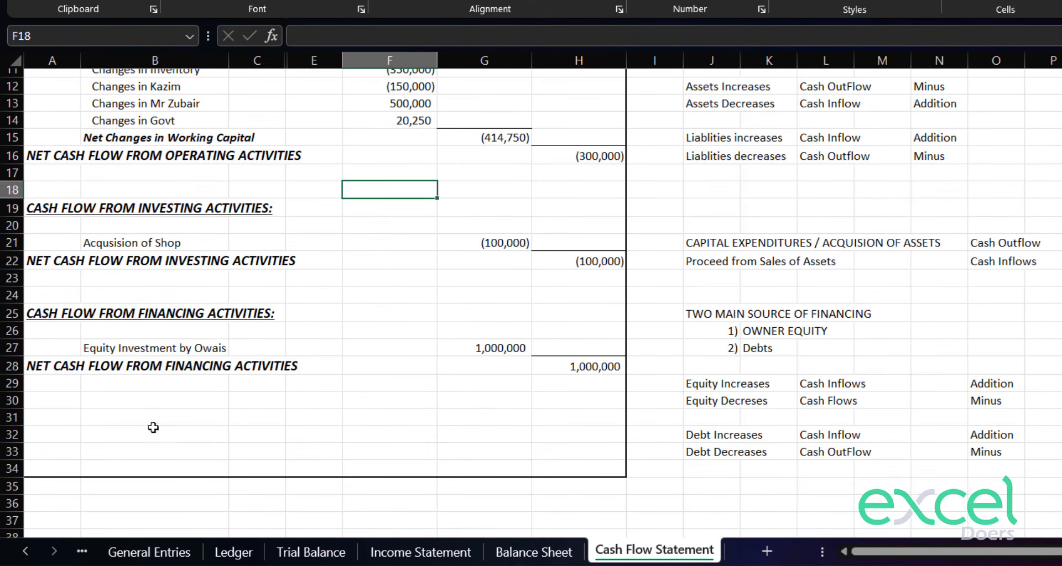
{"action": "left_click", "coordinate": [134, 402]}
{"action": "type", "text": "OP"}
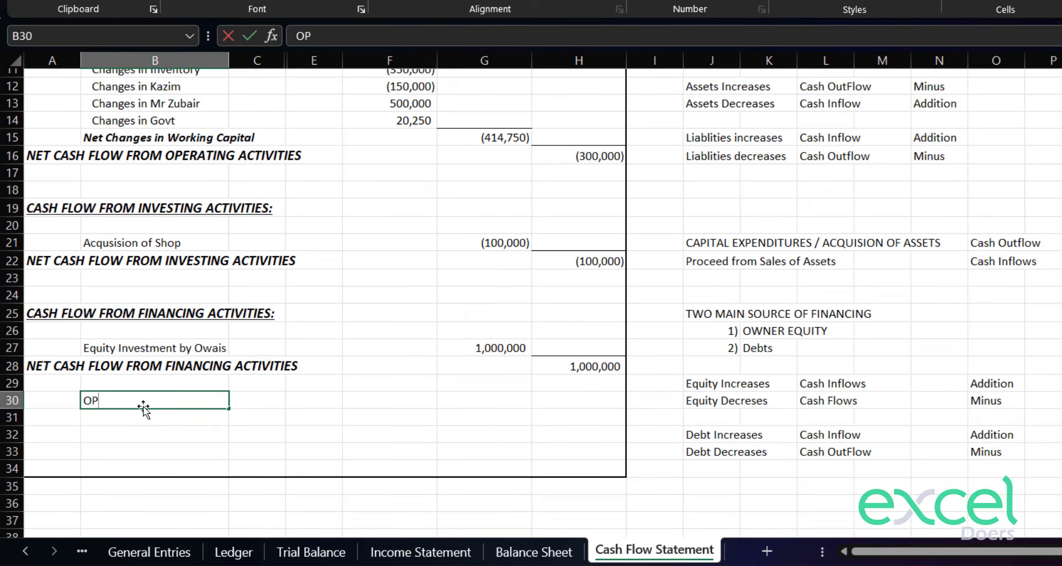
{"action": "key", "text": "Escape"}
- Enter the bold label "OPENING BALANCE OF CASH AS ON 1 JAN 2022" in A30 of the Cash Flow Statement
{"action": "key", "text": "Left"}
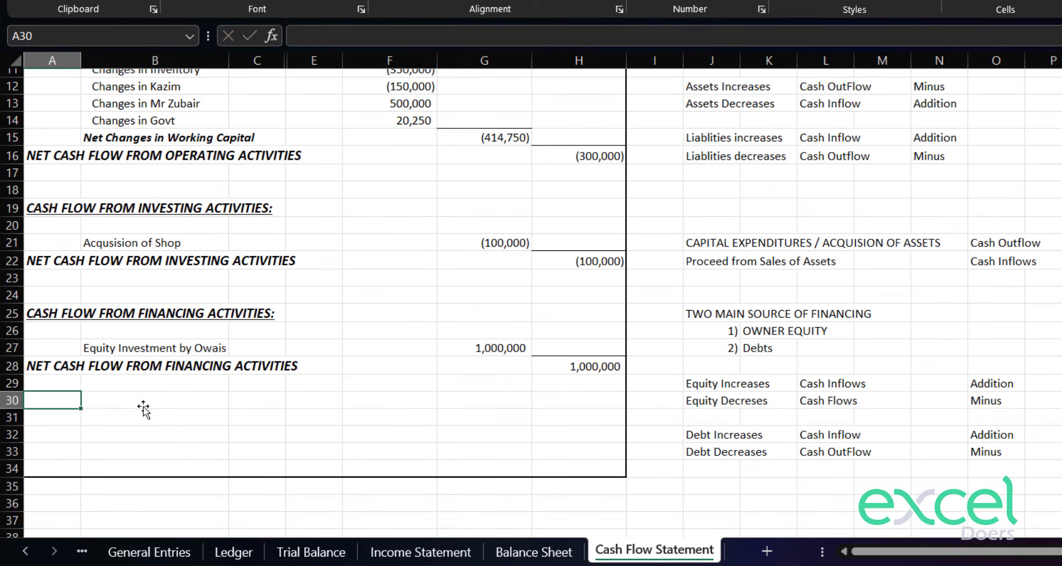
{"action": "type", "text": "OPENING BA"}
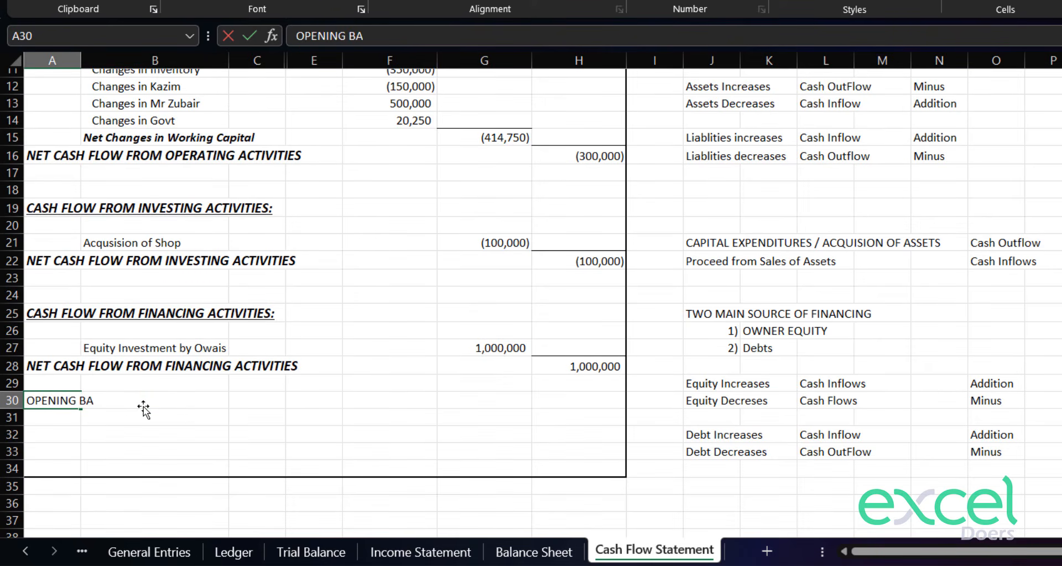
{"action": "type", "text": "LANCE OF CASH"}
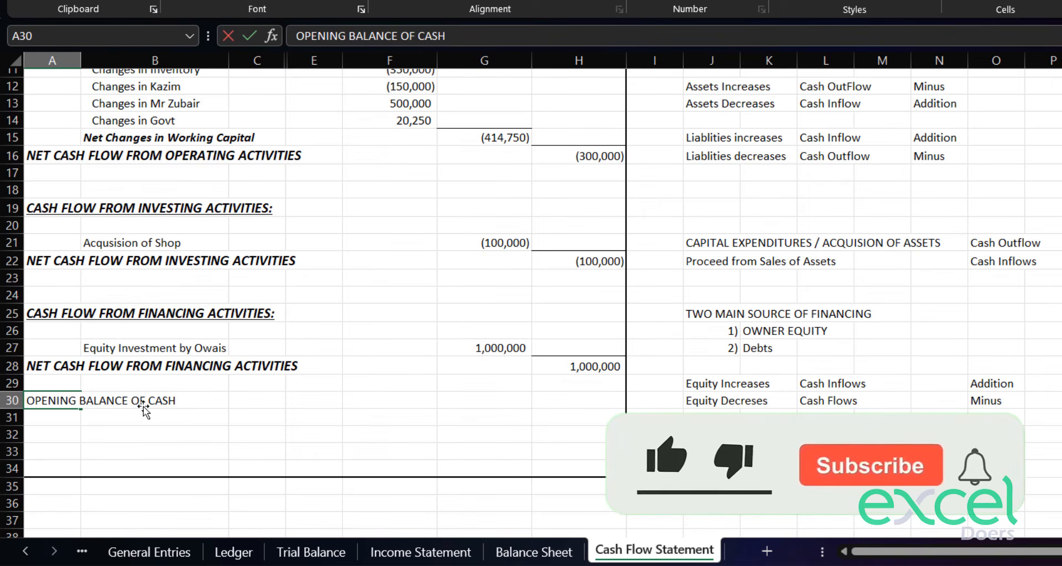
{"action": "type", "text": " AS ON 1"}
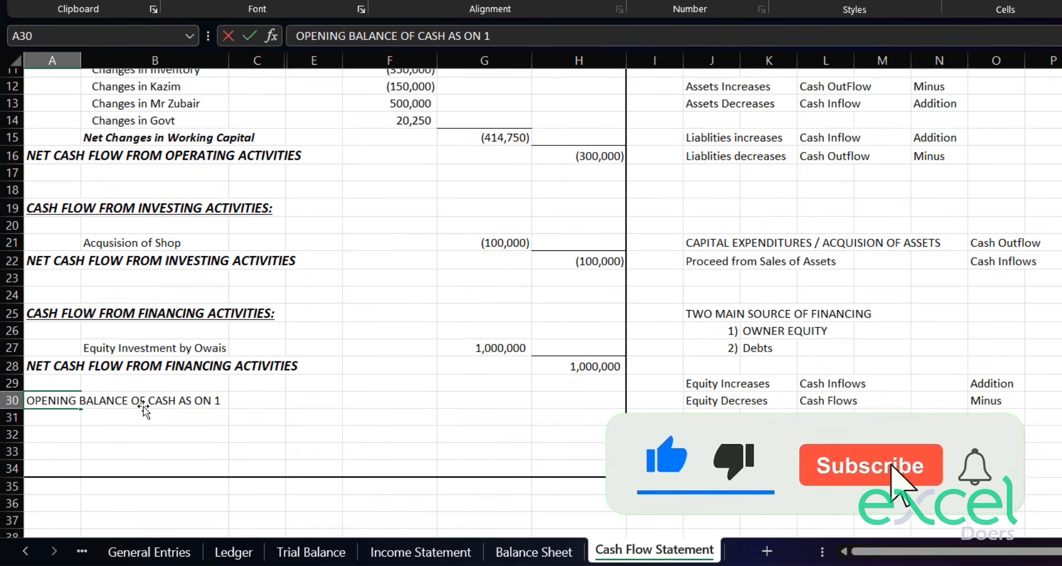
{"action": "type", "text": " JAN 202"}
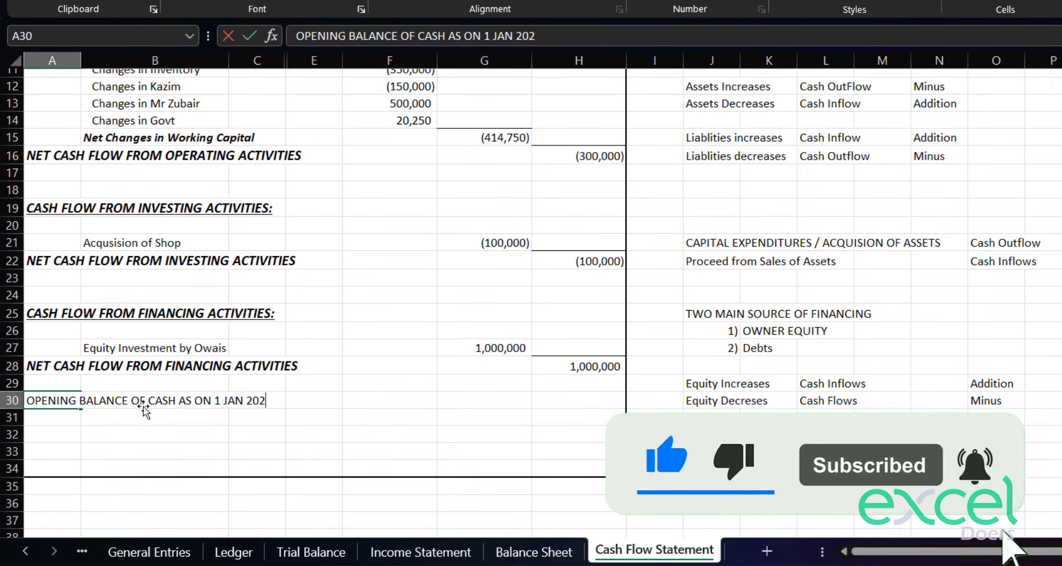
{"action": "type", "text": "2"}
{"action": "key", "text": "Return"}
{"action": "key", "text": "Up"}
{"action": "key", "text": "ctrl+b"}
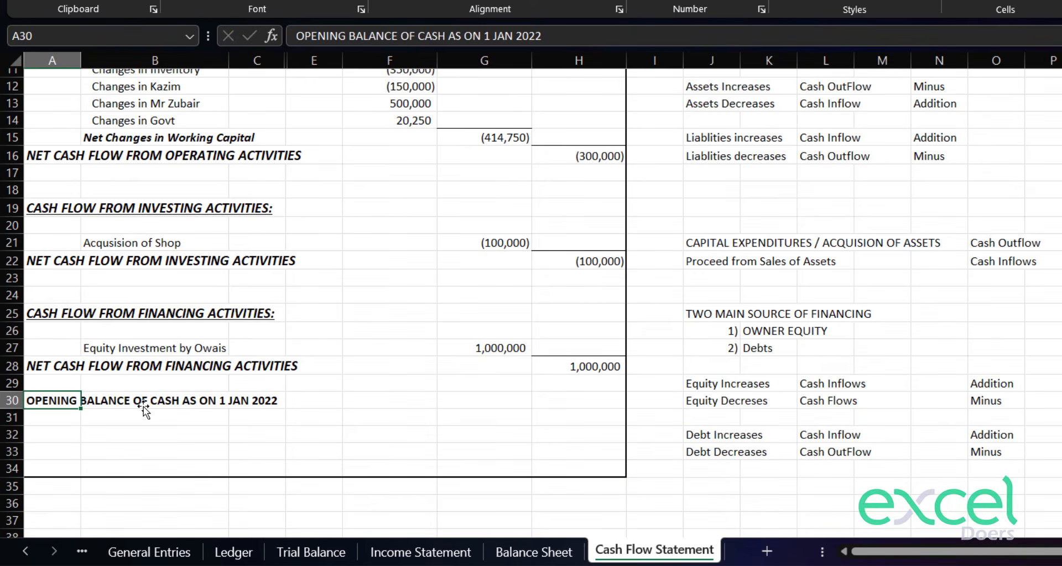
- Check the General Entries sheet and enter 0 as the opening cash balance in H30 of the Cash Flow Statement
{"action": "left_click", "coordinate": [570, 405]}
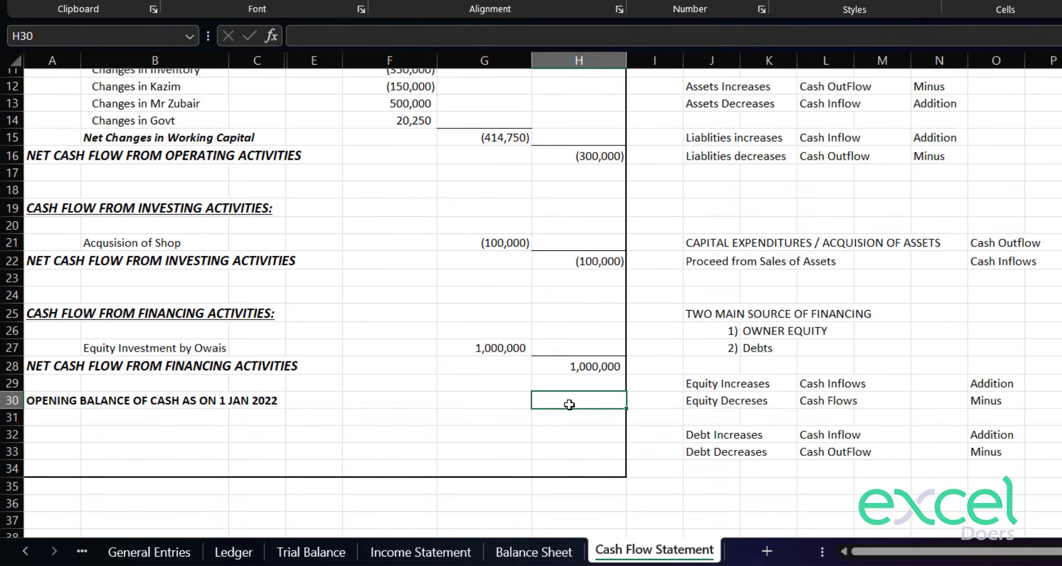
{"action": "left_click", "coordinate": [237, 552]}
{"action": "left_click", "coordinate": [119, 558]}
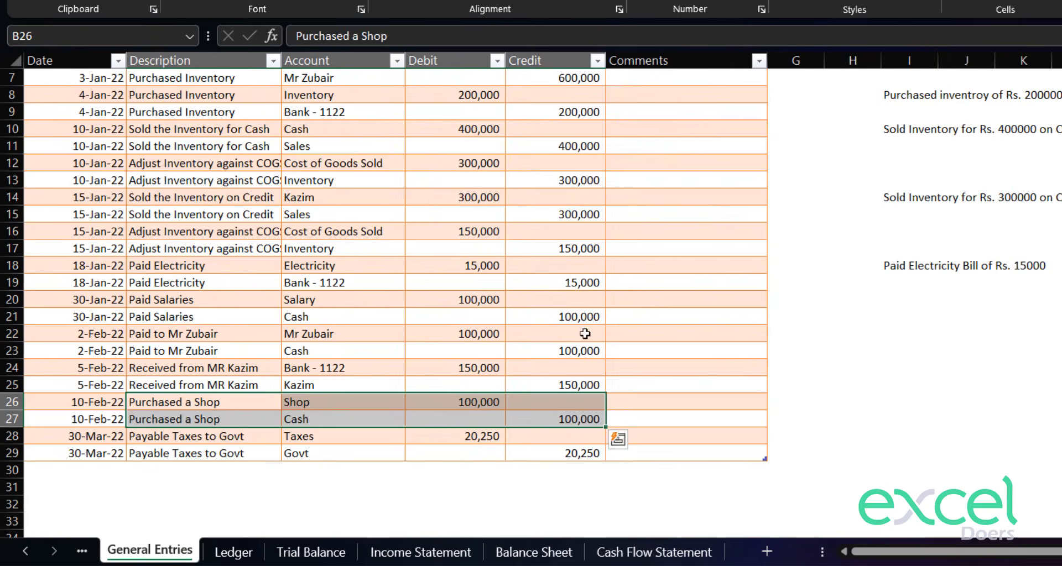
{"action": "left_click", "coordinate": [655, 552]}
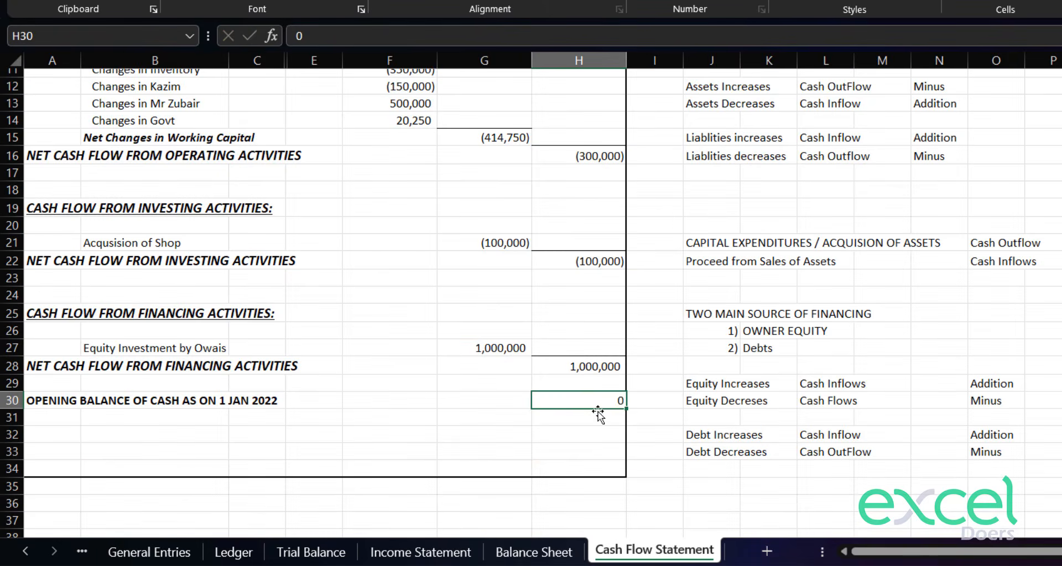
- Give the opening cash balance in H30 the same accounting number format as the equity investment amount in G27
{"action": "left_click", "coordinate": [558, 367]}
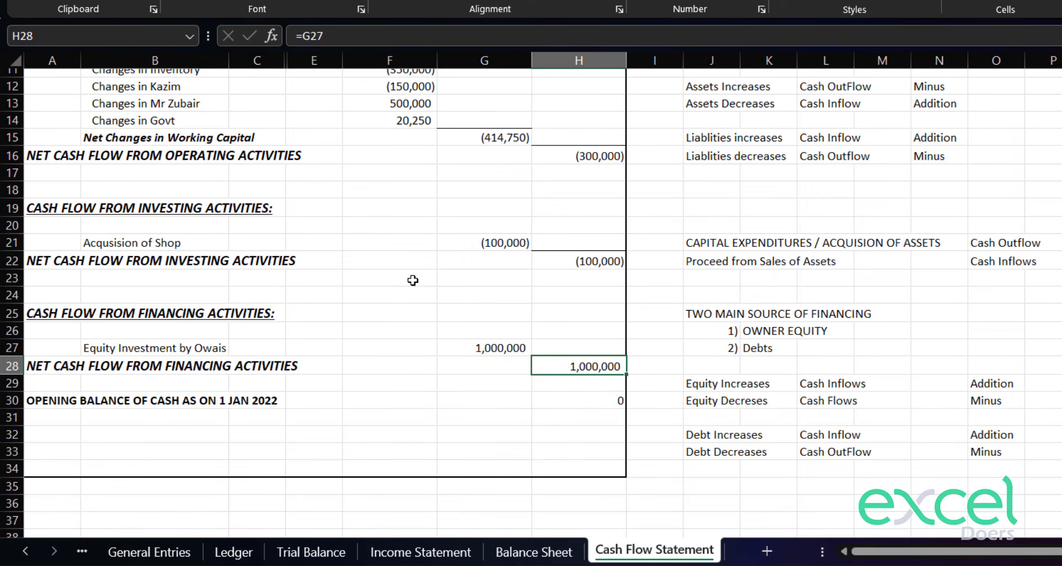
{"action": "left_click", "coordinate": [488, 346]}
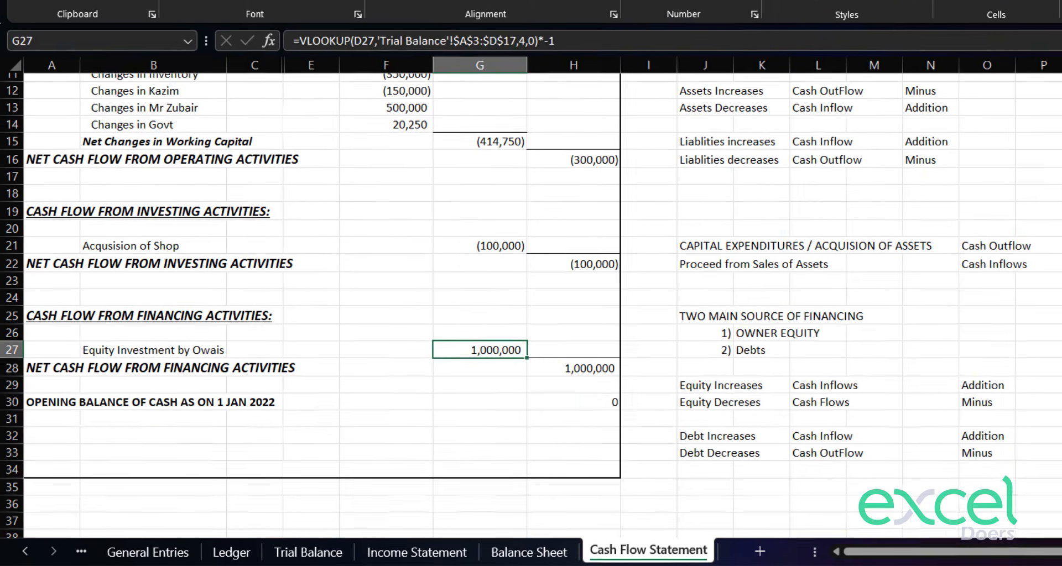
{"action": "left_click", "coordinate": [103, 28]}
{"action": "left_click", "coordinate": [582, 396]}
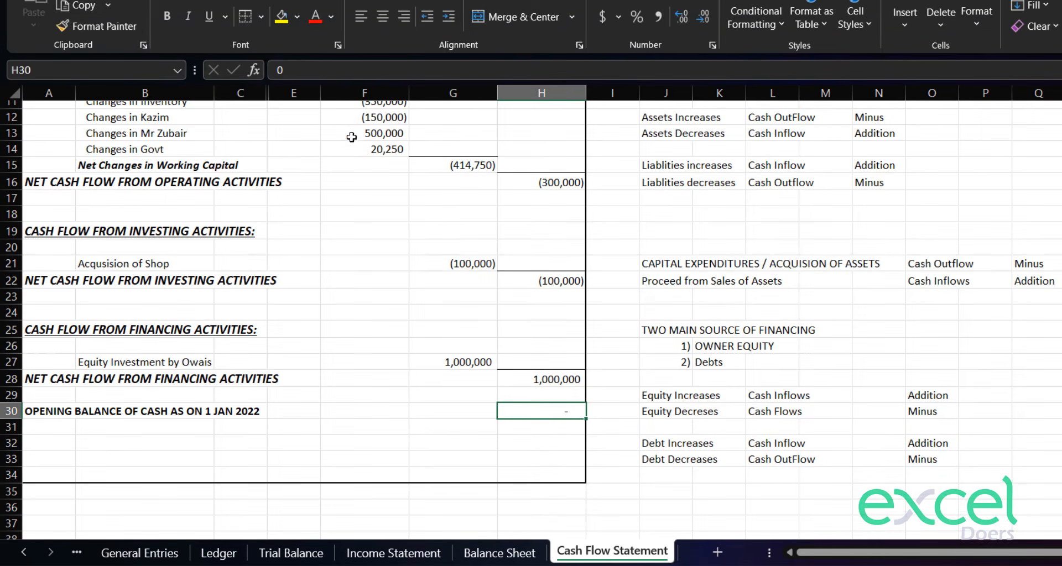
{"action": "key", "text": "Return"}
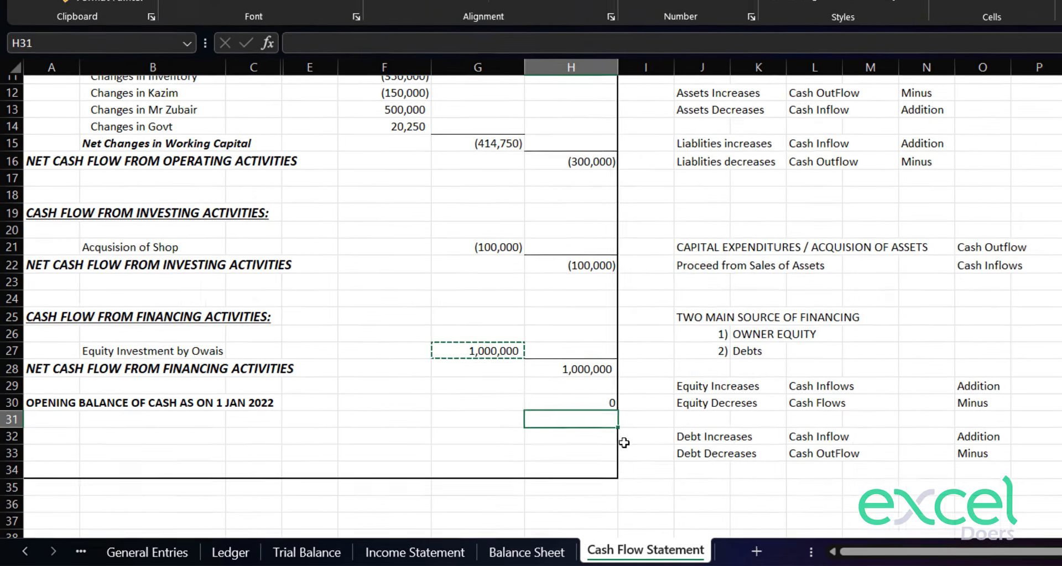
{"action": "key", "text": "Up"}
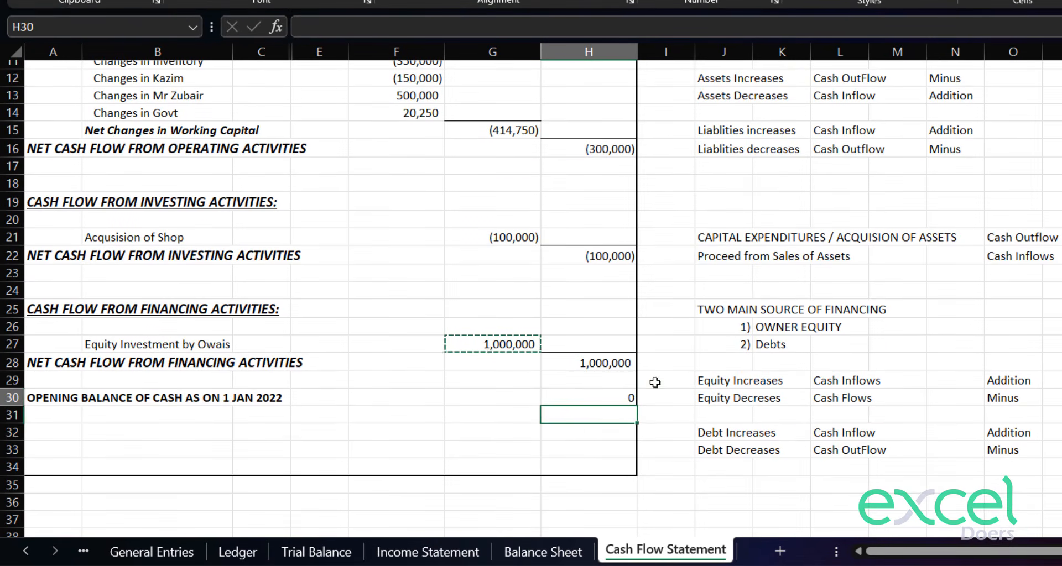
{"action": "left_click", "coordinate": [689, 1]}
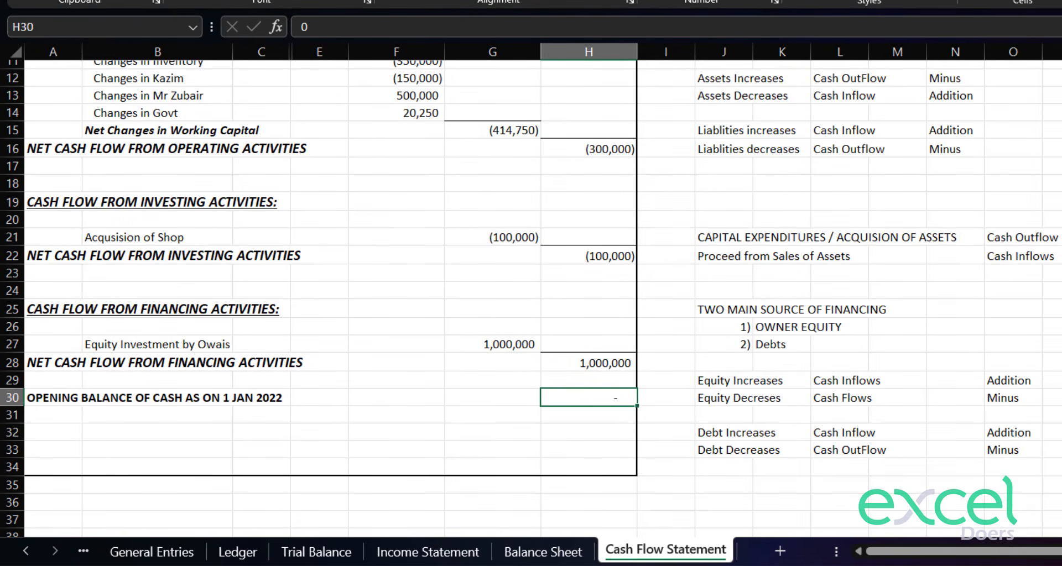
{"action": "left_click", "coordinate": [586, 365]}
{"action": "left_click", "coordinate": [52, 432]}
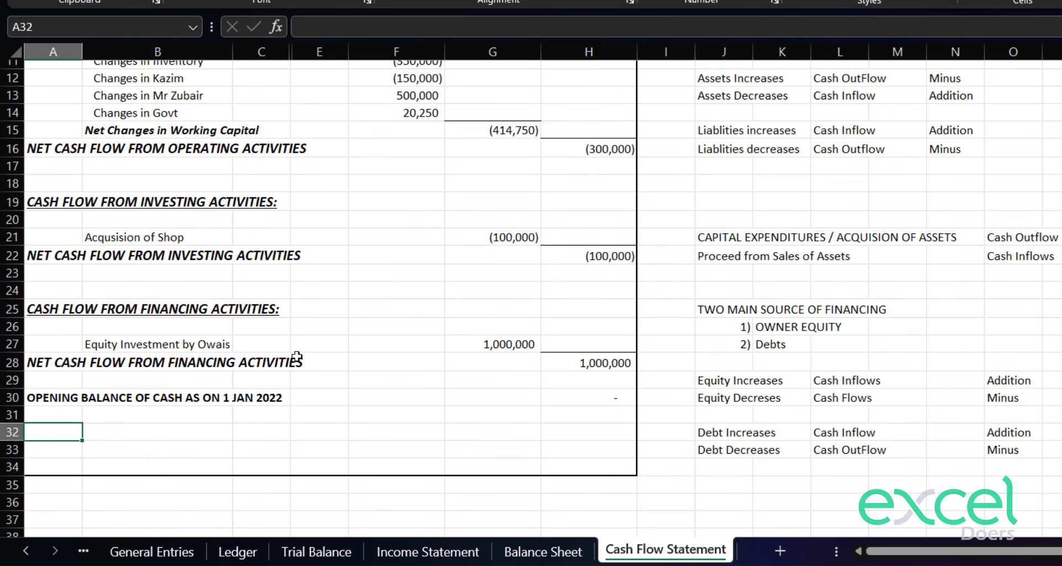
{"action": "type", "text": "ENDING"}
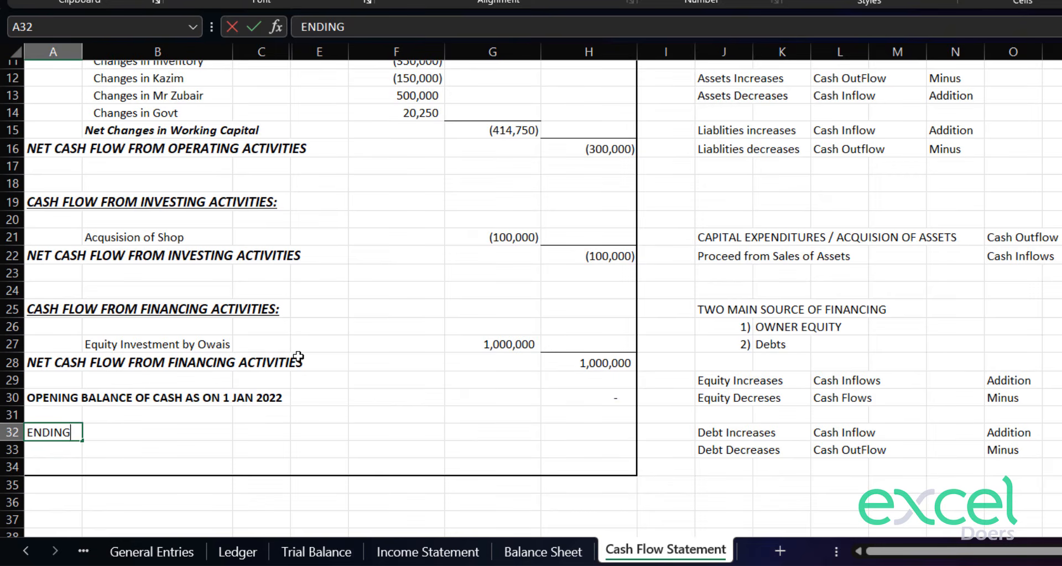
{"action": "key", "text": "Escape"}
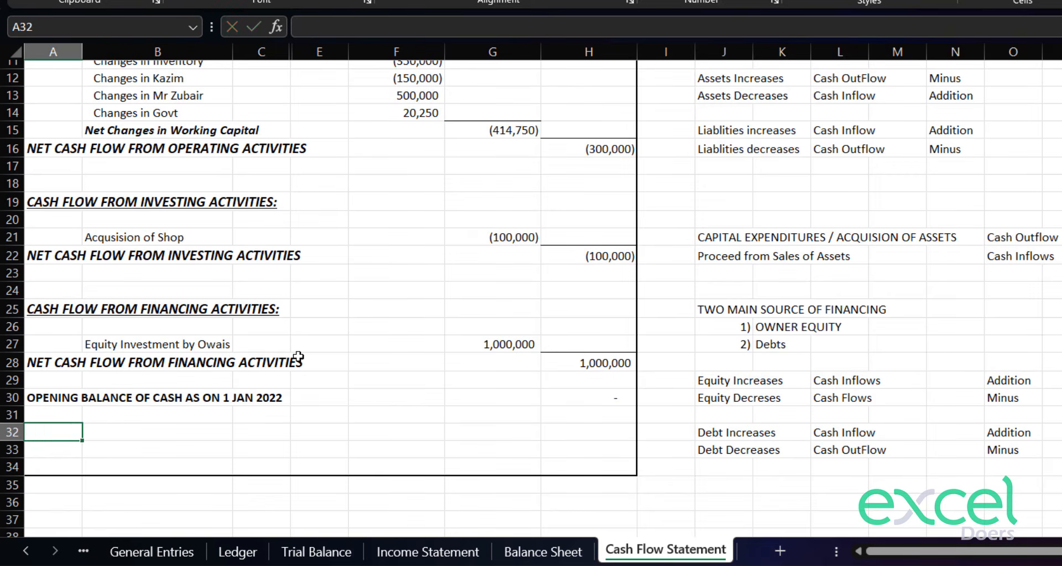
- Check the Cash account's balance in the Trial Balance against the Cash Flow Statement's opening cash cell
{"action": "left_click", "coordinate": [316, 551]}
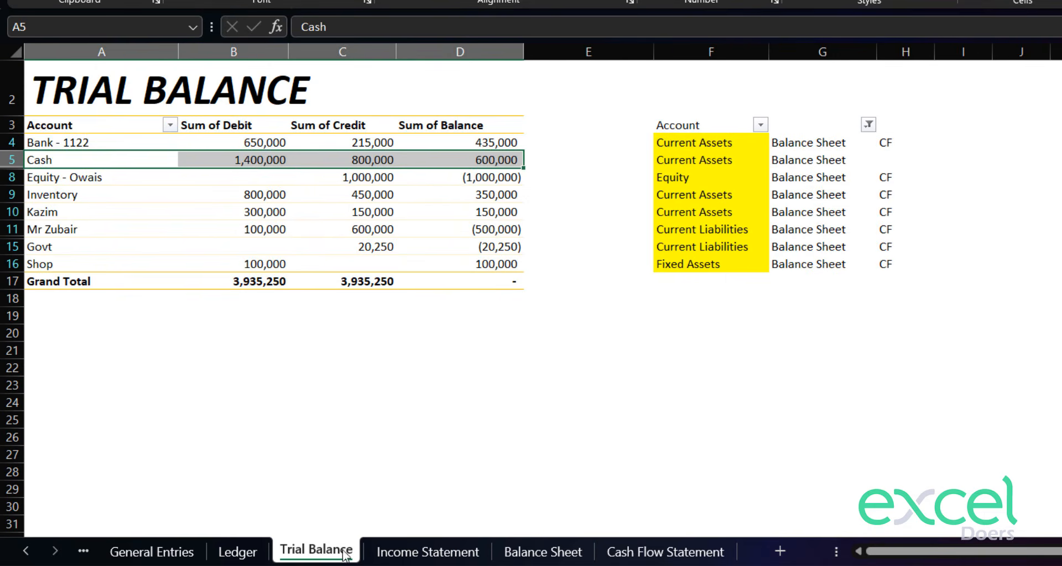
{"action": "left_click", "coordinate": [480, 160]}
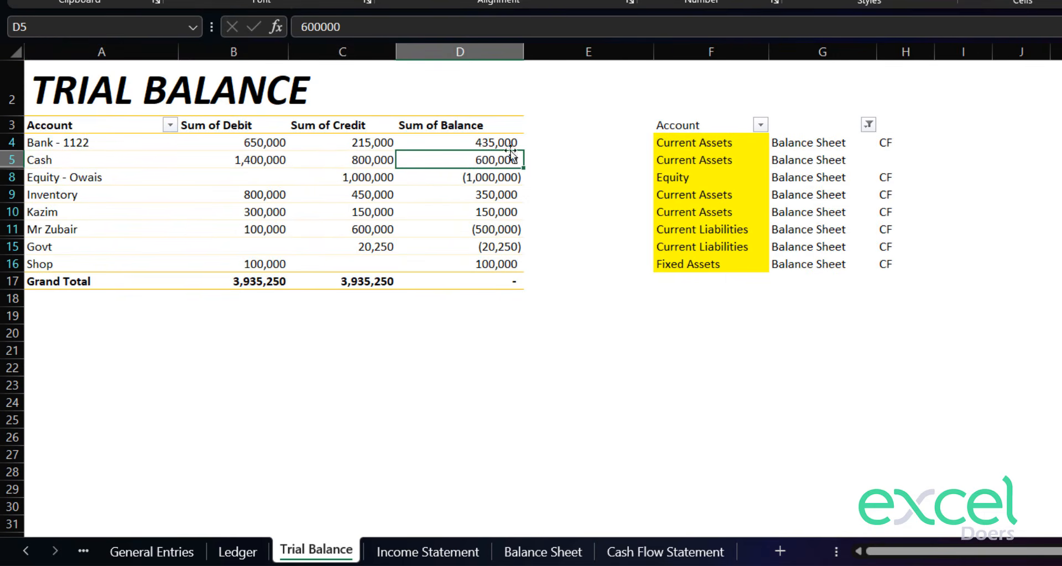
{"action": "left_click", "coordinate": [643, 545]}
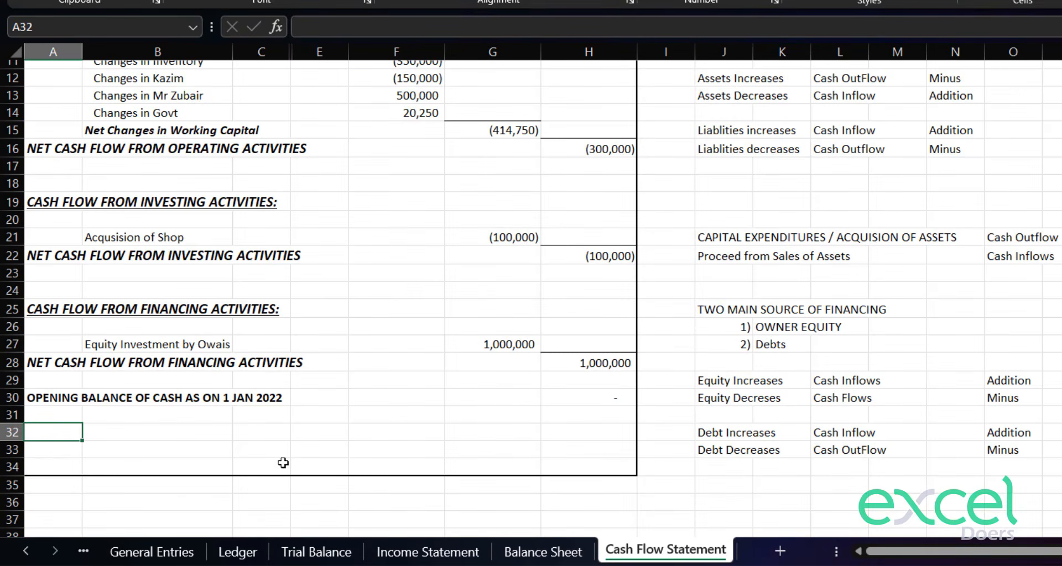
{"action": "left_click", "coordinate": [587, 401]}
- Enter the label "ENDING BALANCE OF CASH AS ON 30 MAR 2022" in A32 of the Cash Flow Statement
{"action": "left_click", "coordinate": [47, 434]}
{"action": "type", "text": "ENDING"}
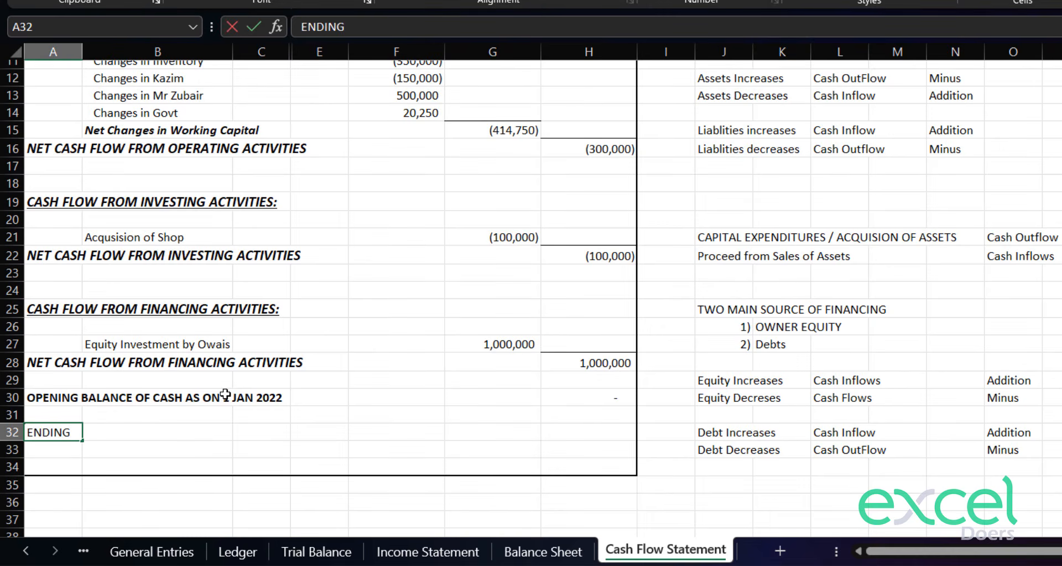
{"action": "type", "text": " BALANCE O"}
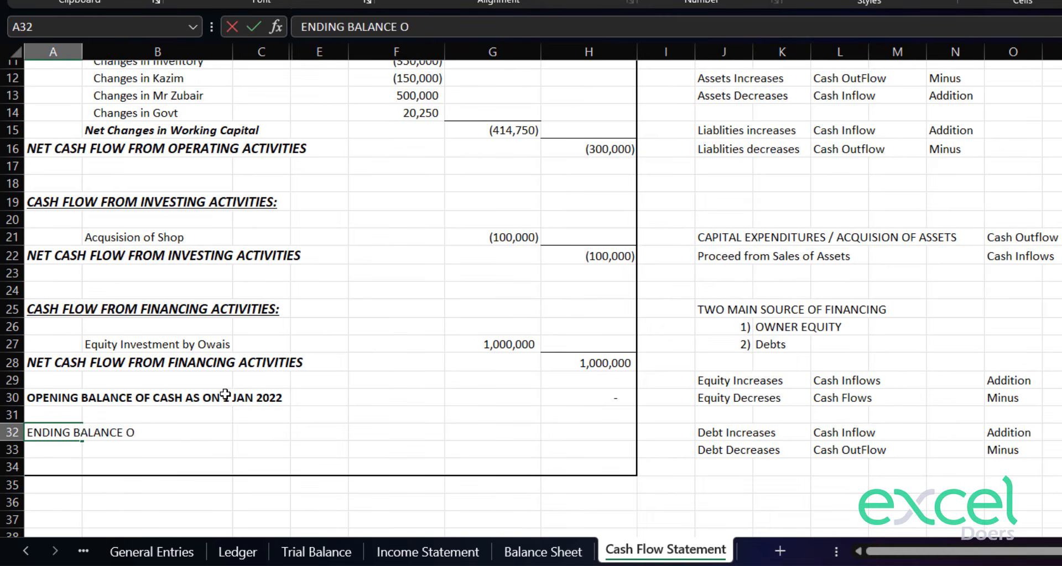
{"action": "type", "text": "F CASH AS "}
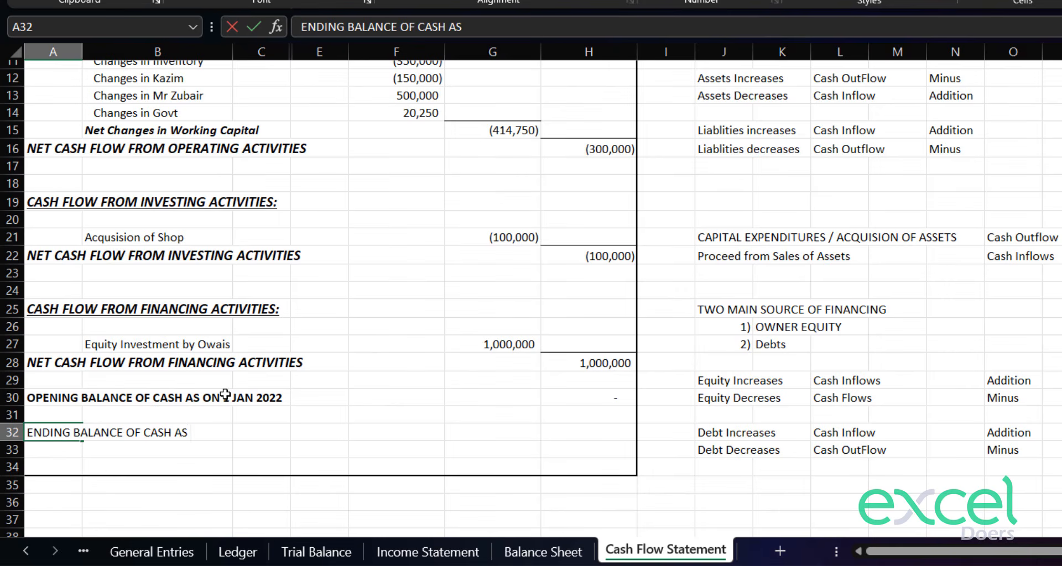
{"action": "type", "text": "ON 30 MAR"}
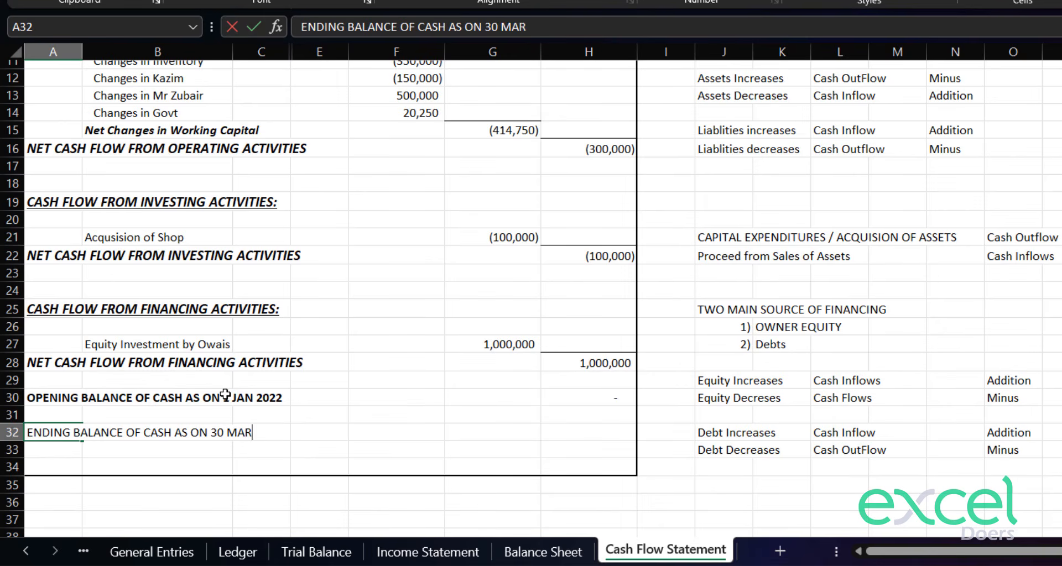
{"action": "type", "text": " 2022"}
{"action": "key", "text": "Return"}
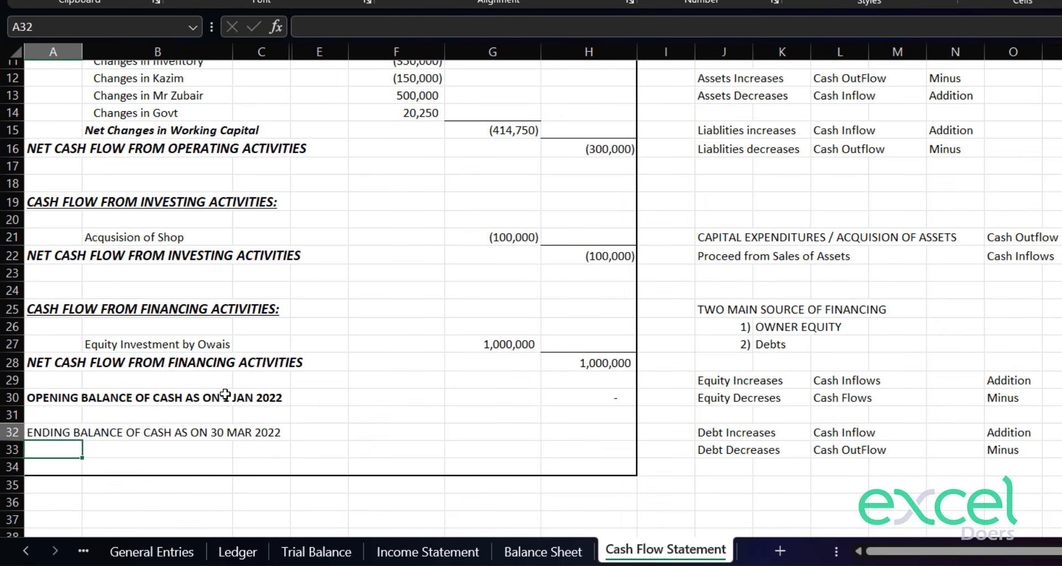
- Make the ending cash balance label in A32 bold and enter =SUM(H16:H30) in H32 as its amount
{"action": "key", "text": "Up"}
{"action": "key", "text": "ctrl+b"}
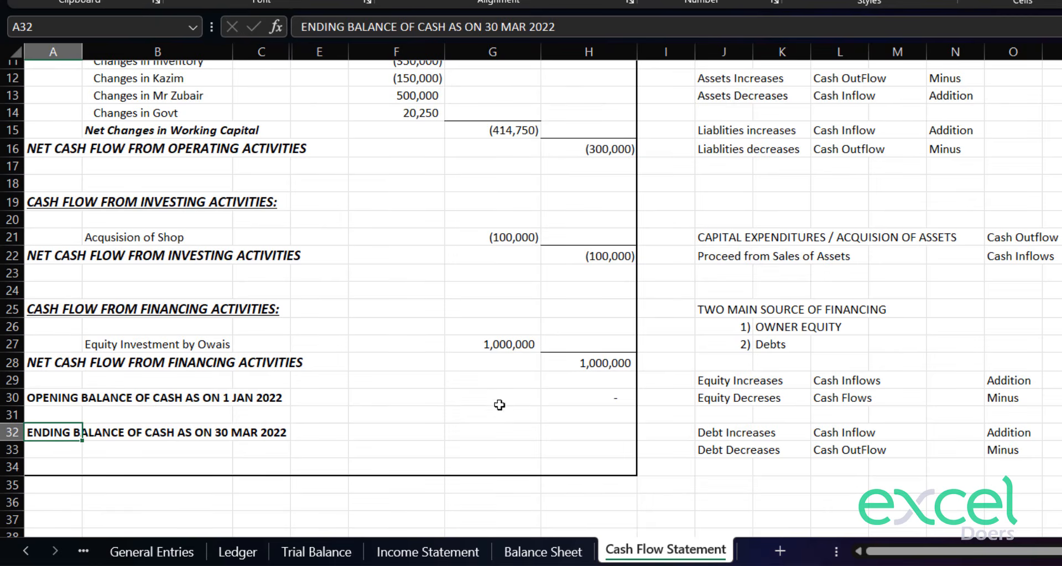
{"action": "left_click", "coordinate": [561, 427]}
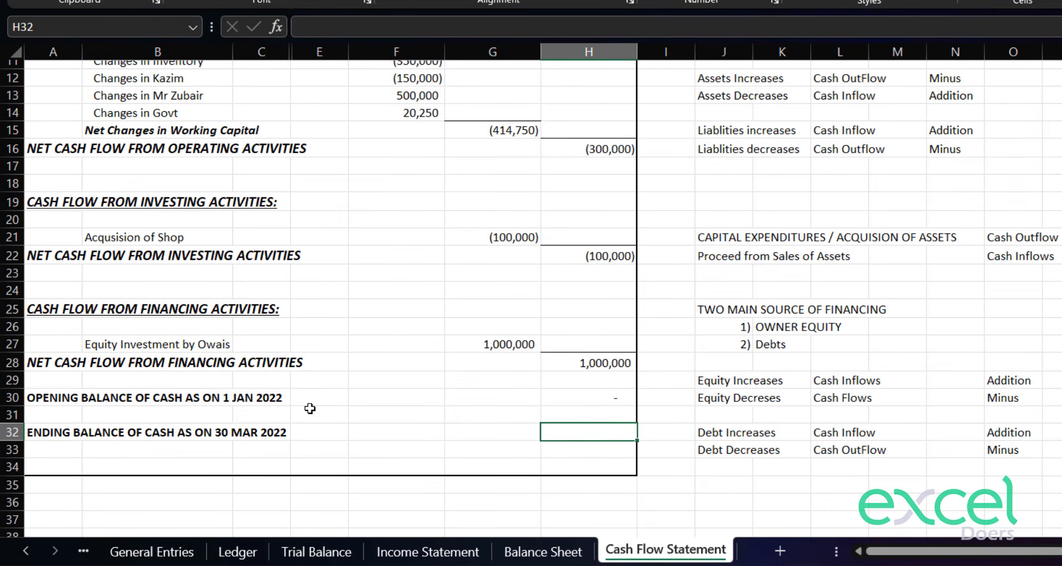
{"action": "type", "text": "=sum"}
{"action": "key", "text": "Tab"}
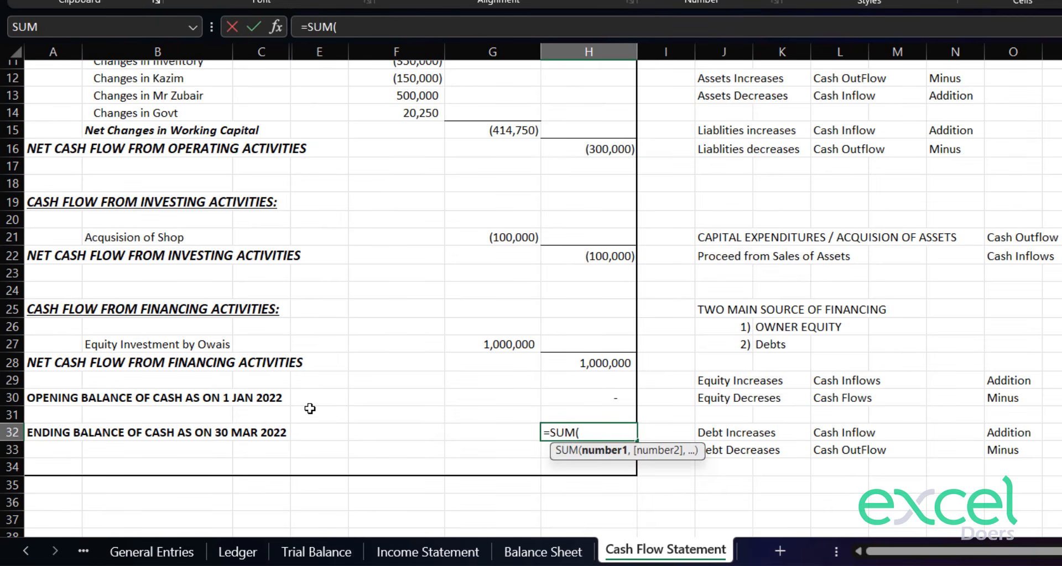
{"action": "key", "text": "Up"}
{"action": "key", "text": "Up"}
{"action": "key", "text": "shift+Up"}
{"action": "key", "text": "shift+Up"}
{"action": "key", "text": "shift+Up"}
{"action": "key", "text": "shift+Up"}
{"action": "key", "text": "shift+Up"}
{"action": "key", "text": "shift+Up"}
{"action": "key", "text": "shift+Up"}
{"action": "key", "text": "shift+Up"}
{"action": "key", "text": "shift+Up"}
{"action": "key", "text": "shift+Up"}
{"action": "key", "text": "shift+Up"}
{"action": "key", "text": "shift+Up"}
{"action": "key", "text": "shift+Up"}
{"action": "key", "text": "shift+Up"}
{"action": "key", "text": "shift+Up"}
{"action": "key", "text": "shift+Up"}
{"action": "key", "text": "shift+Up"}
{"action": "key", "text": "shift+Up"}
{"action": "key", "text": "shift+Up"}
{"action": "key", "text": "shift+Up"}
{"action": "key", "text": "shift+Up"}
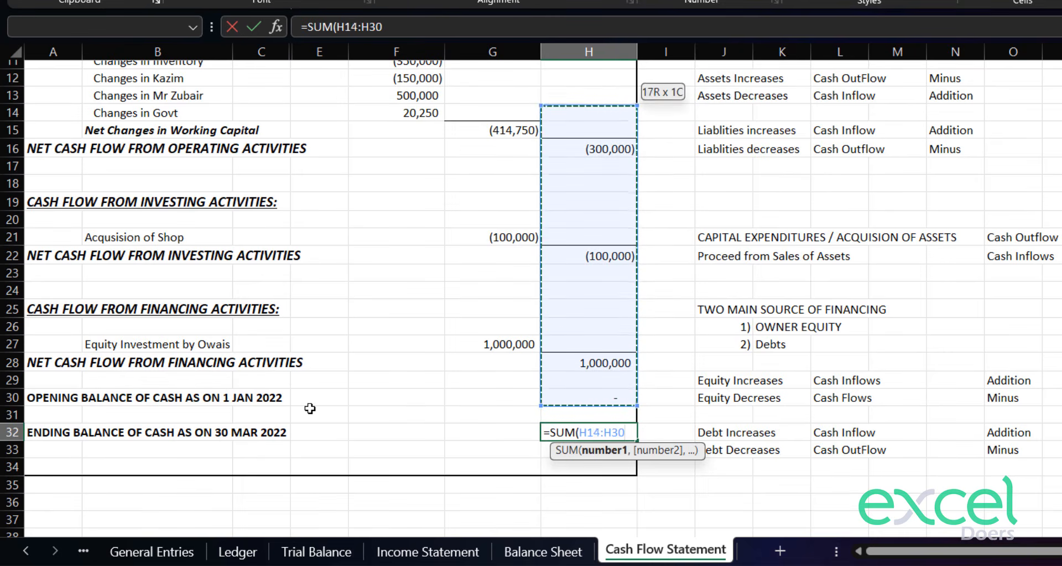
{"action": "key", "text": "shift+Up"}
{"action": "key", "text": "shift+Up"}
{"action": "key", "text": "shift+Left"}
{"action": "key", "text": "shift+Left"}
{"action": "key", "text": "shift+Left"}
{"action": "key", "text": "shift+Left"}
{"action": "key", "text": "shift+Left"}
{"action": "key", "text": "shift+Left"}
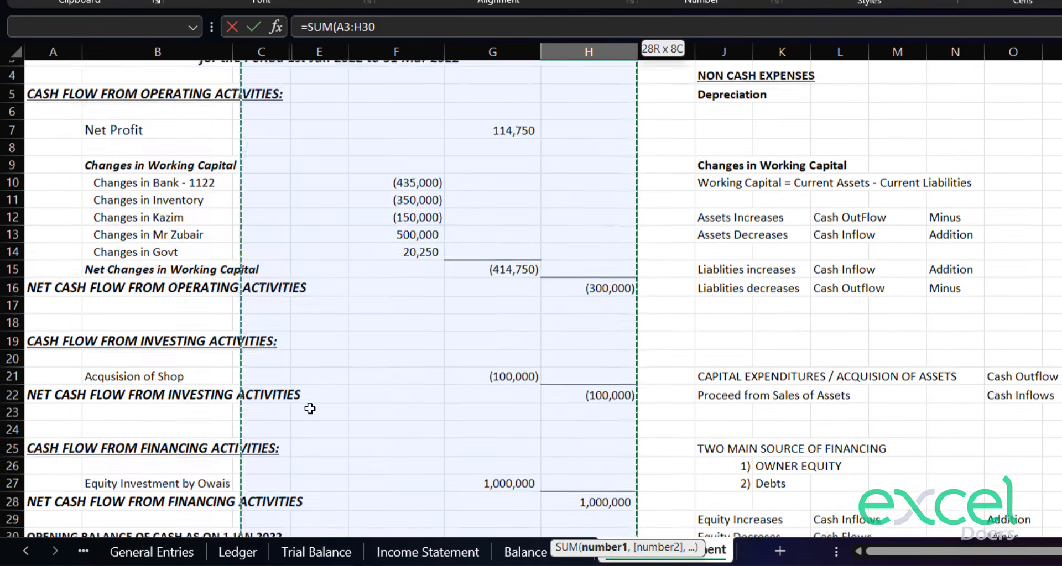
{"action": "key", "text": "shift+Right"}
{"action": "key", "text": "shift+Right"}
{"action": "key", "text": "shift+Right"}
{"action": "key", "text": "shift+Right"}
{"action": "key", "text": "shift+Right"}
{"action": "key", "text": "shift+Right"}
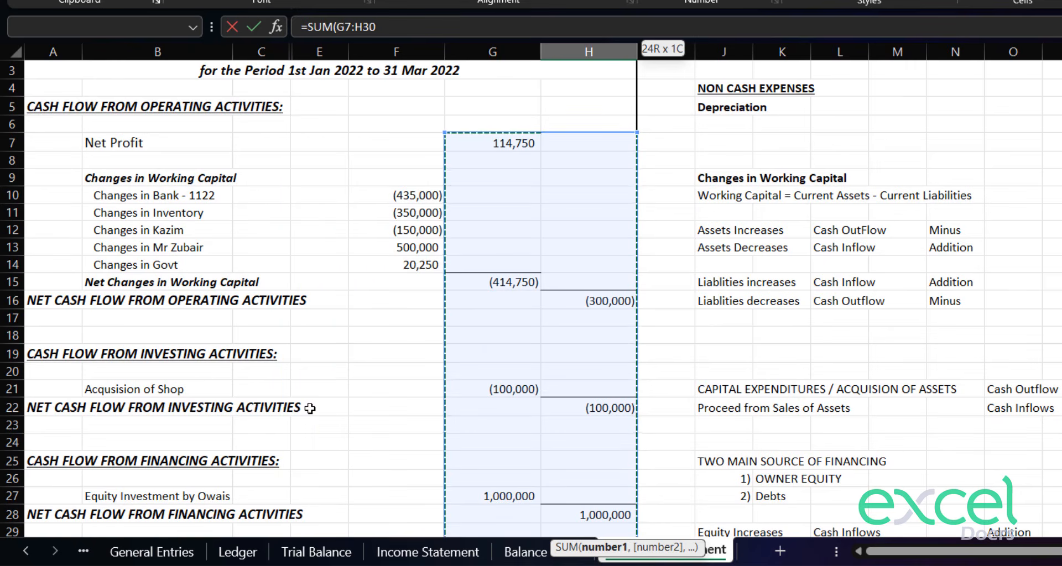
{"action": "key", "text": "shift+Down"}
{"action": "key", "text": "shift+Left"}
{"action": "key", "text": "shift+Down"}
{"action": "key", "text": "shift+Down"}
{"action": "key", "text": "shift+Down"}
{"action": "key", "text": "shift+Down"}
{"action": "key", "text": "shift+Down"}
{"action": "key", "text": "shift+Down"}
{"action": "key", "text": "shift+Down"}
{"action": "key", "text": "shift+Down"}
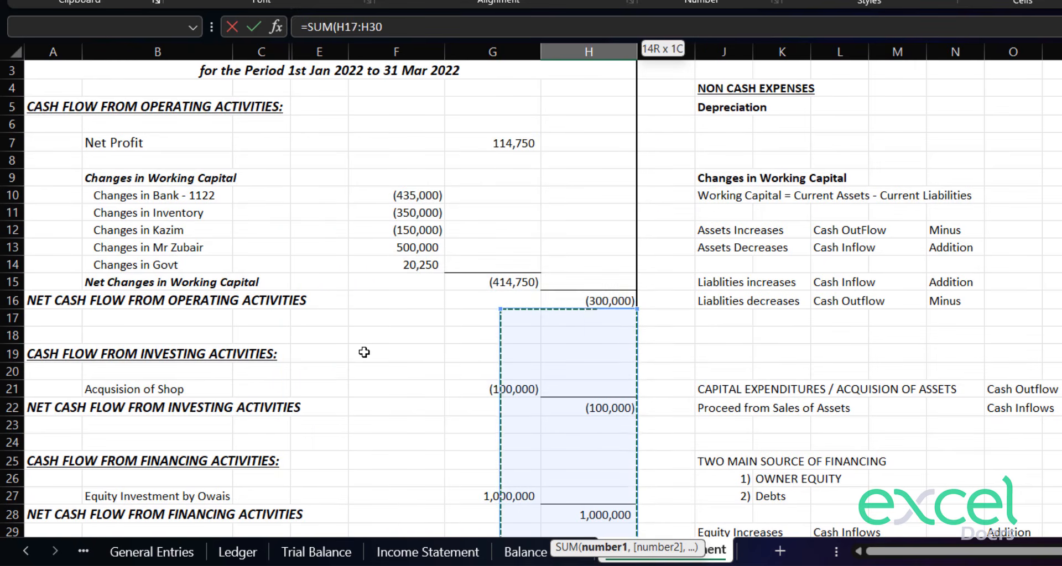
{"action": "key", "text": "shift+Right"}
{"action": "scroll", "coordinate": [611, 306], "scroll_direction": "down", "scroll_amount": 1}
{"action": "scroll", "coordinate": [611, 306], "scroll_direction": "down", "scroll_amount": 3}
{"action": "type", "text": ")"}
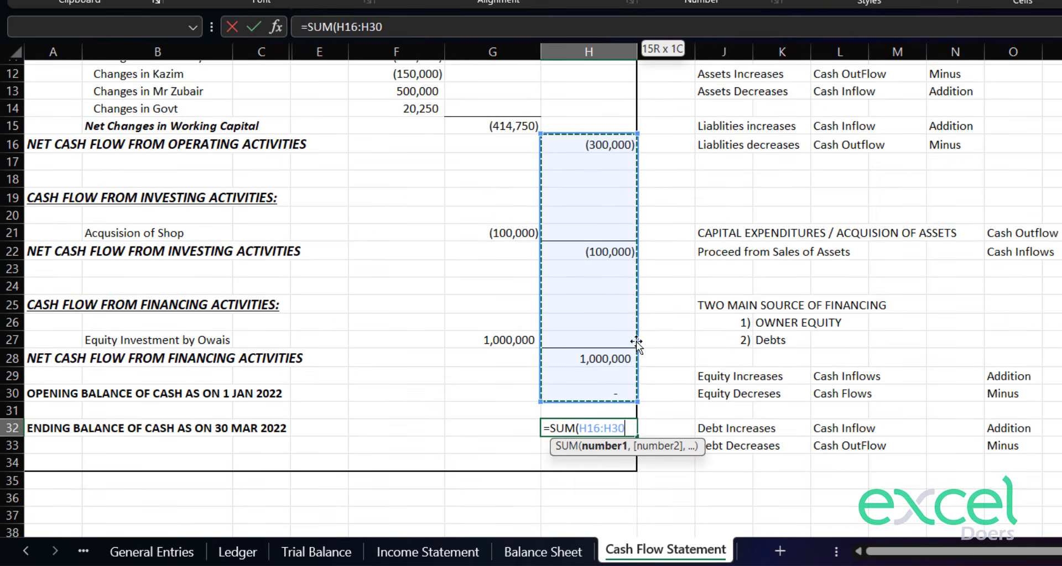
{"action": "key", "text": "Return"}
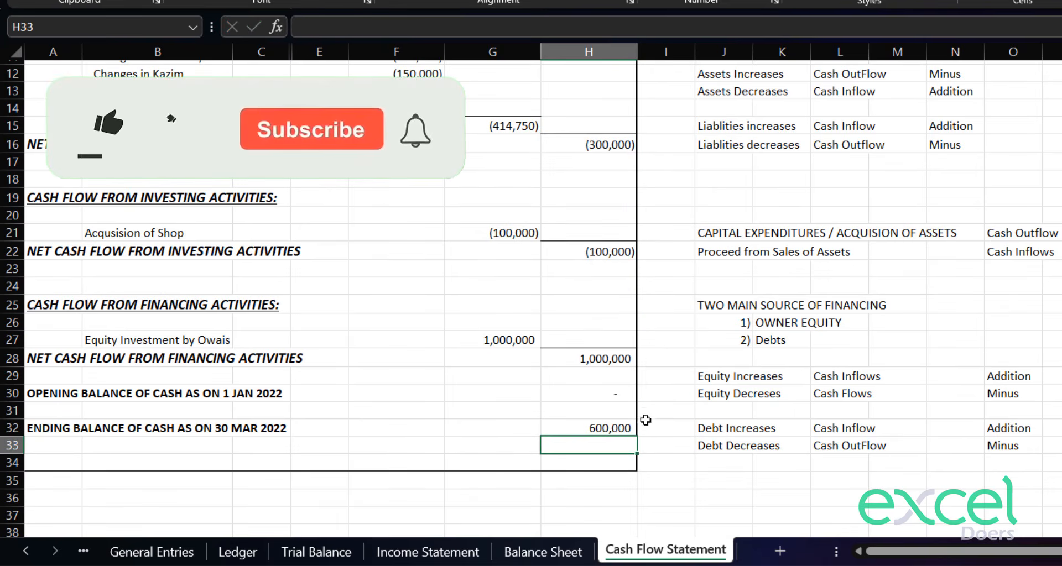
- Apply a top and double bottom border across the ending balance row, A32:H32
{"action": "left_click", "coordinate": [614, 430]}
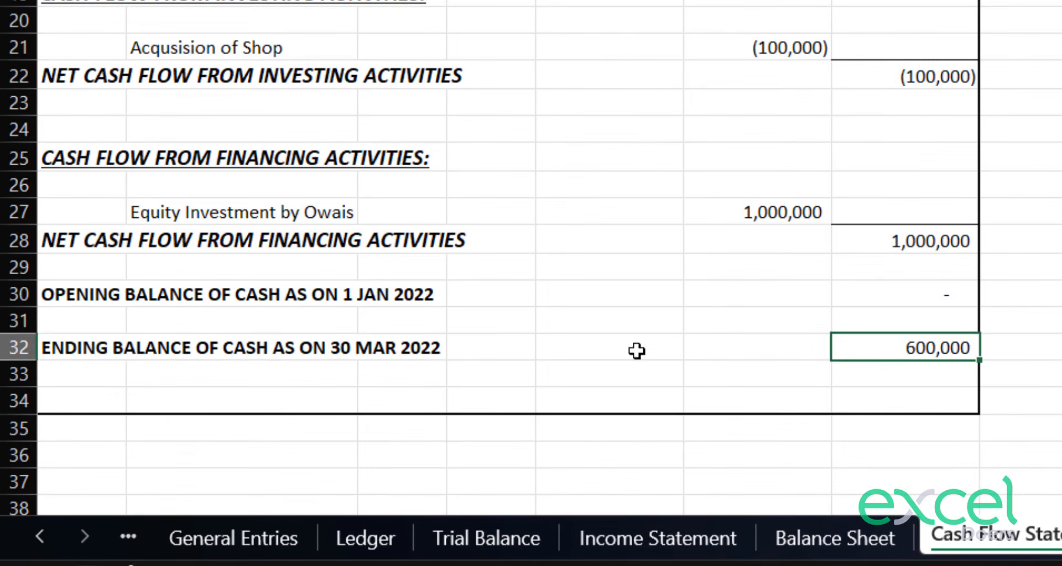
{"action": "left_click", "coordinate": [87, 423], "text": "shift"}
{"action": "left_click_drag", "start_coordinate": [133, 346], "coordinate": [94, 347]}
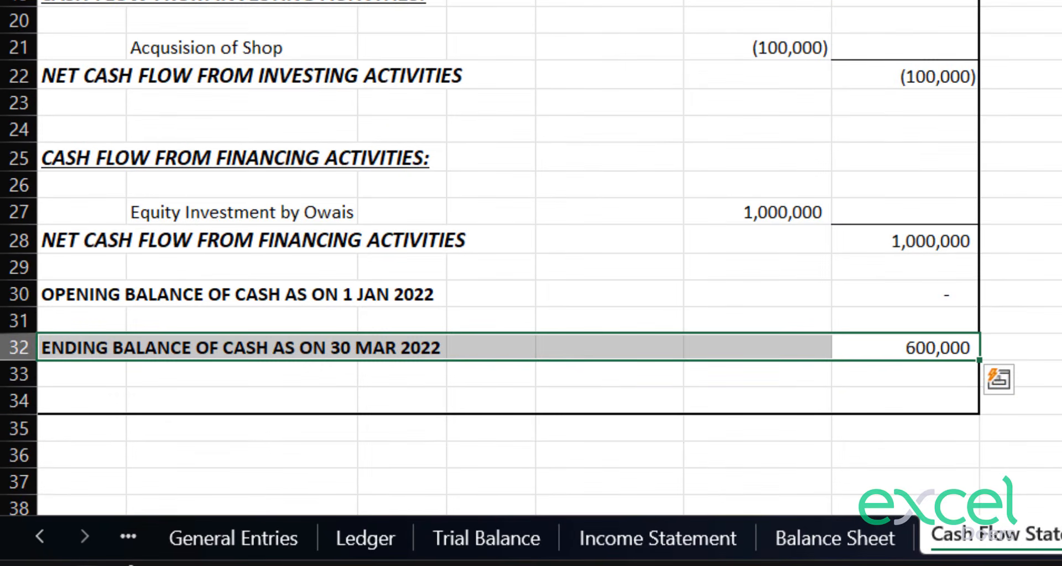
{"action": "left_click", "coordinate": [423, 1]}
{"action": "left_click", "coordinate": [536, 208]}
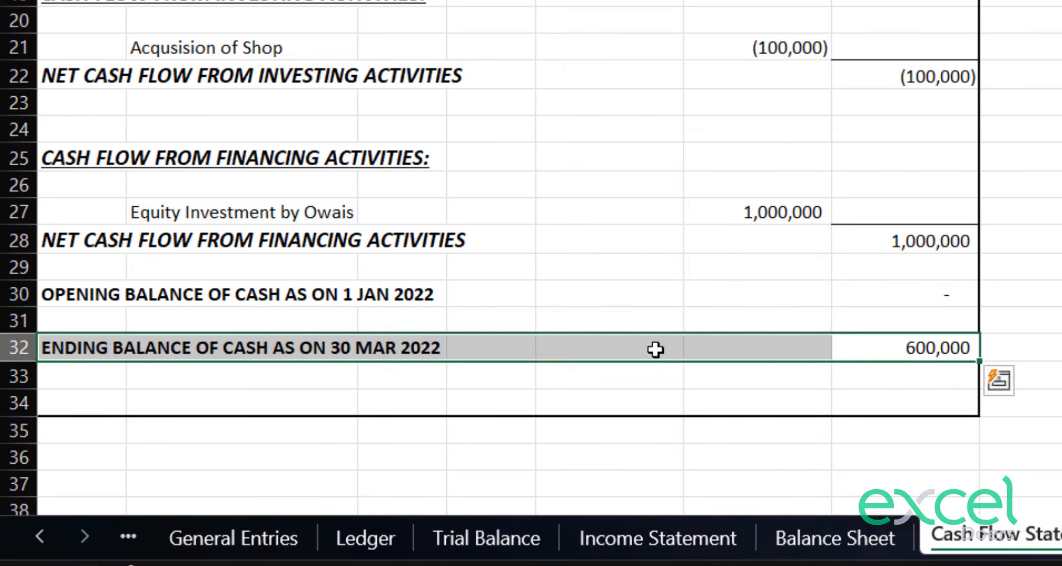
{"action": "left_click", "coordinate": [842, 382]}
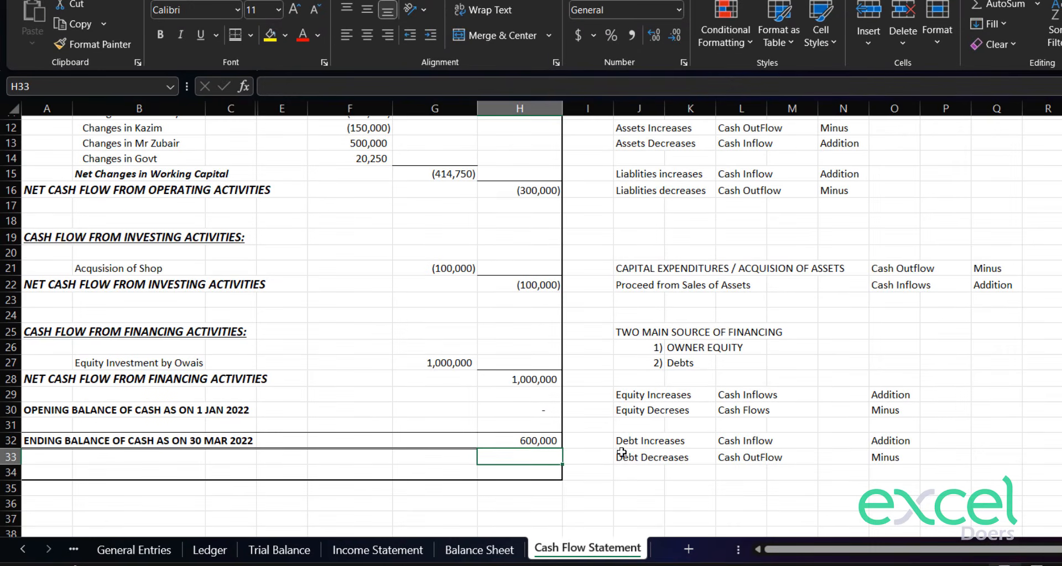
- Copy the debt increase and decrease notes in J32:O33 and undo the border on the ending balance row
{"action": "left_click_drag", "start_coordinate": [621, 444], "coordinate": [889, 456]}
{"action": "key", "text": "ctrl+c"}
{"action": "key", "text": "Down"}
{"action": "key", "text": "Down"}
{"action": "key", "text": "Down"}
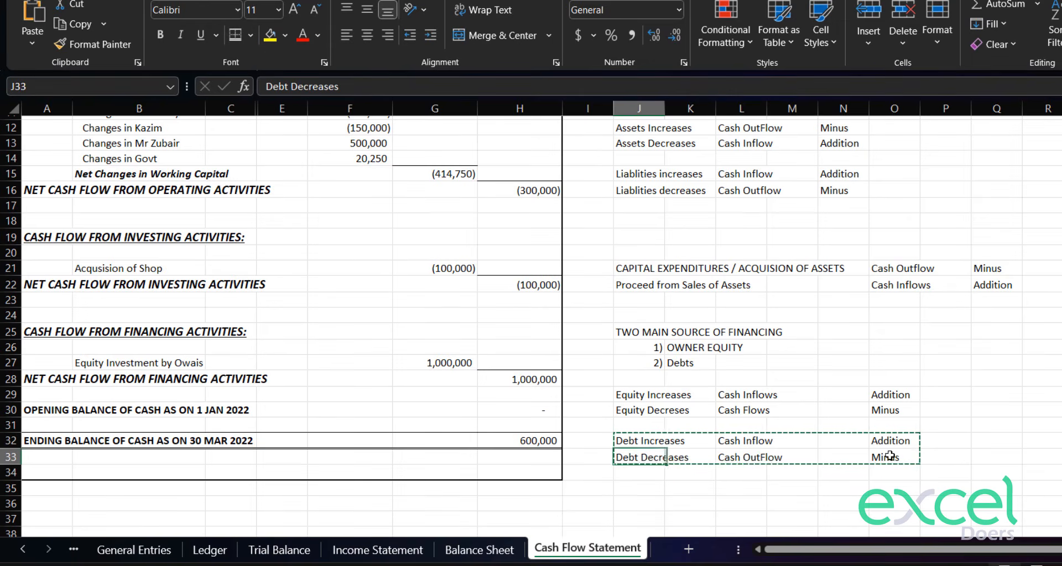
{"action": "key", "text": "ctrl+z"}
{"action": "key", "text": "Right"}
{"action": "key", "text": "Right"}
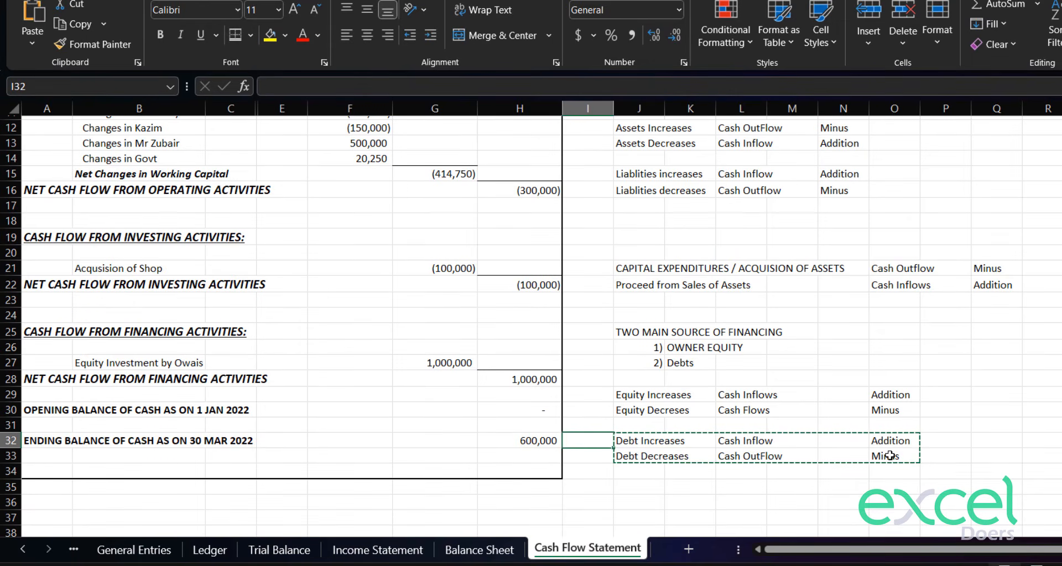
- Shrink row 34 to a thin strip beneath the ending balance section
{"action": "left_click_drag", "start_coordinate": [14, 479], "coordinate": [13, 469]}
{"action": "left_click", "coordinate": [283, 441]}
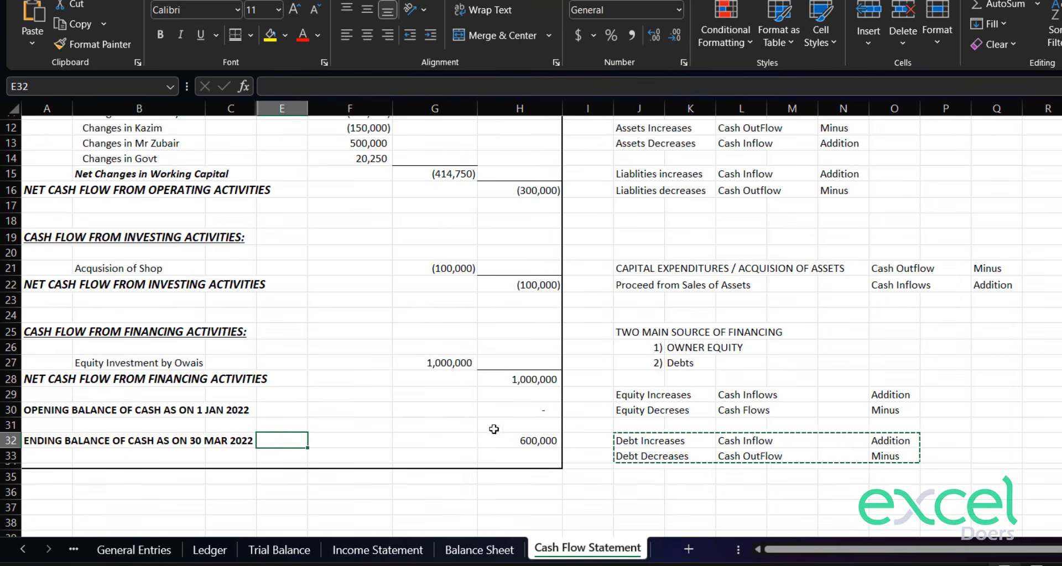
- Apply a top and double bottom border to A32:H32 and increase the height of row 32
{"action": "left_click_drag", "start_coordinate": [539, 441], "coordinate": [39, 441]}
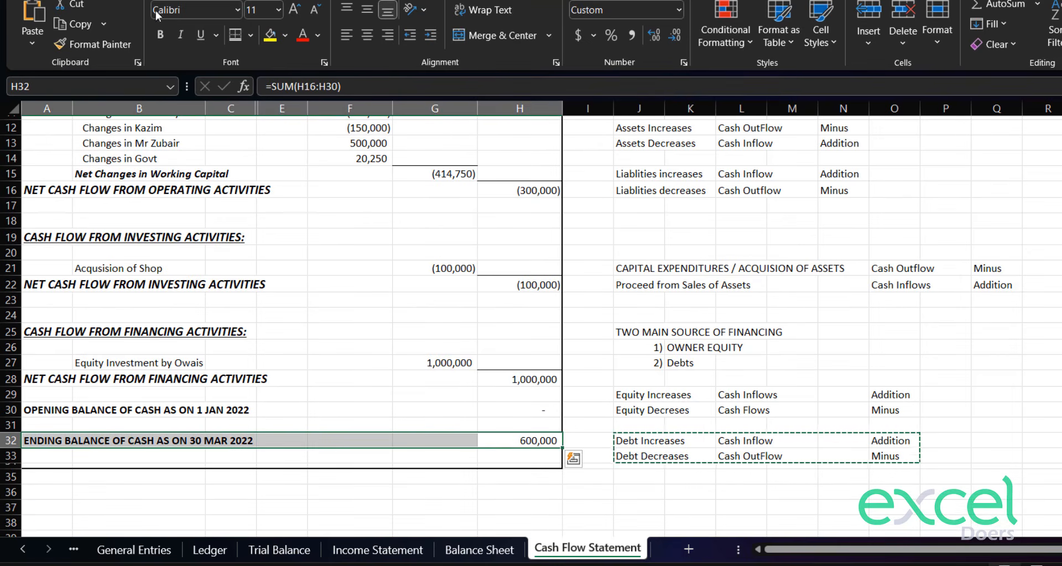
{"action": "left_click", "coordinate": [234, 35]}
{"action": "left_click", "coordinate": [349, 331]}
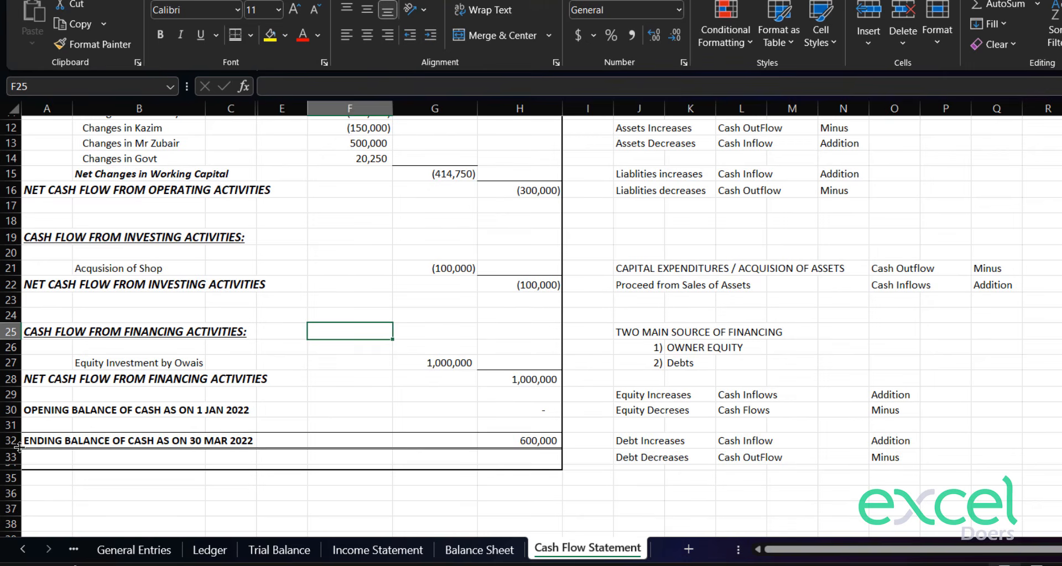
{"action": "left_click_drag", "start_coordinate": [20, 447], "coordinate": [19, 461]}
- Top-align the debt increase and decrease notes in J32:O33
{"action": "left_click_drag", "start_coordinate": [650, 453], "coordinate": [908, 470]}
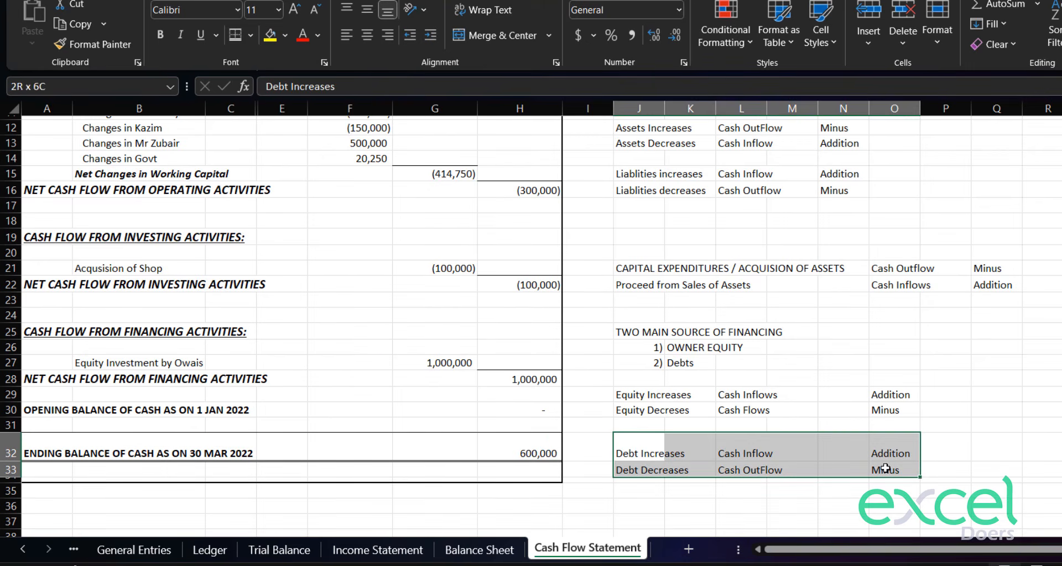
{"action": "left_click", "coordinate": [354, 11]}
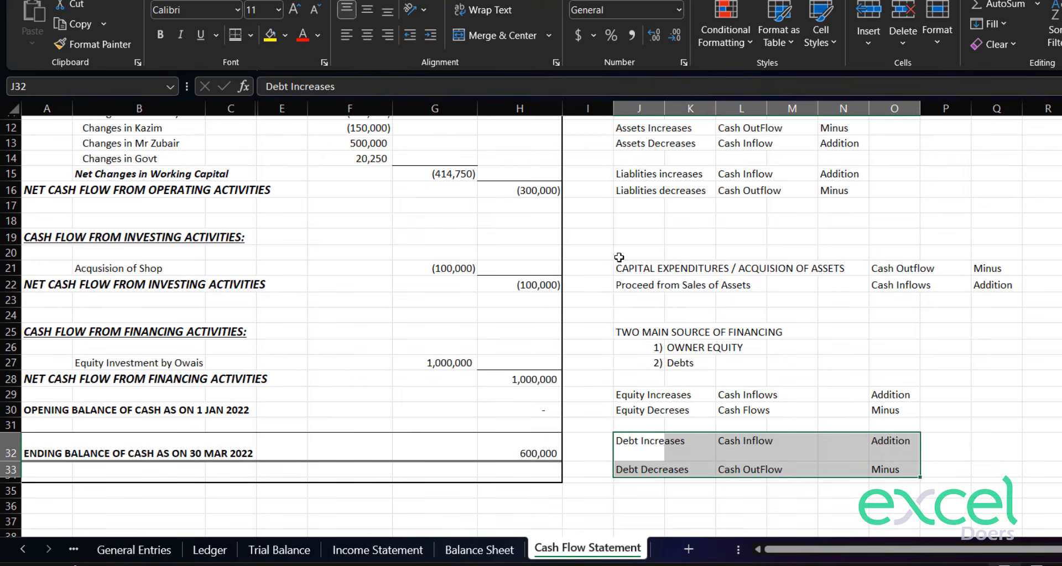
{"action": "left_click", "coordinate": [620, 253]}
- Hide the gridlines on the Cash Flow Statement sheet and look over the finished layout
{"action": "scroll", "coordinate": [498, 222], "scroll_direction": "up", "scroll_amount": 4}
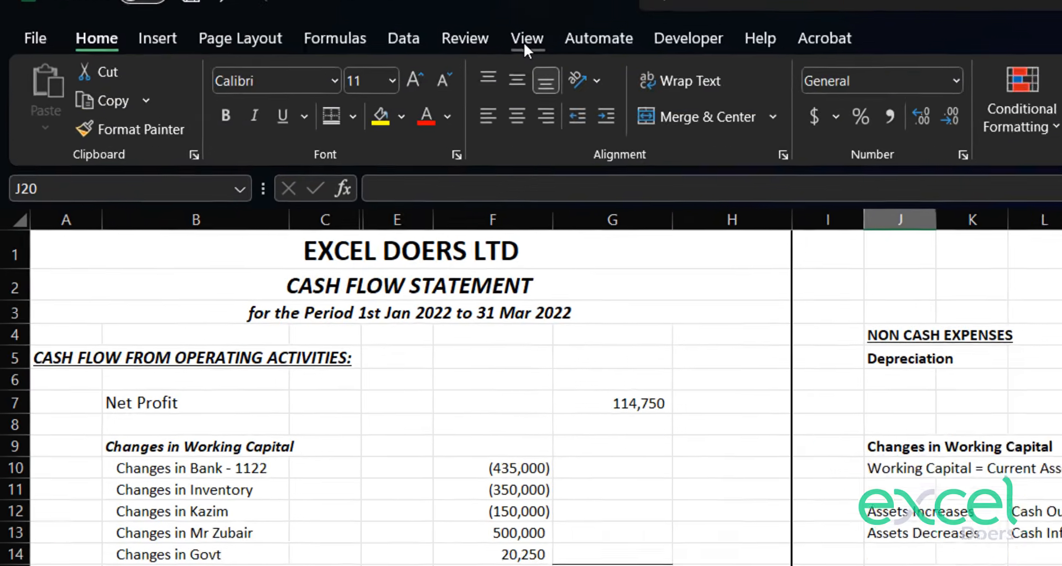
{"action": "left_click", "coordinate": [523, 40]}
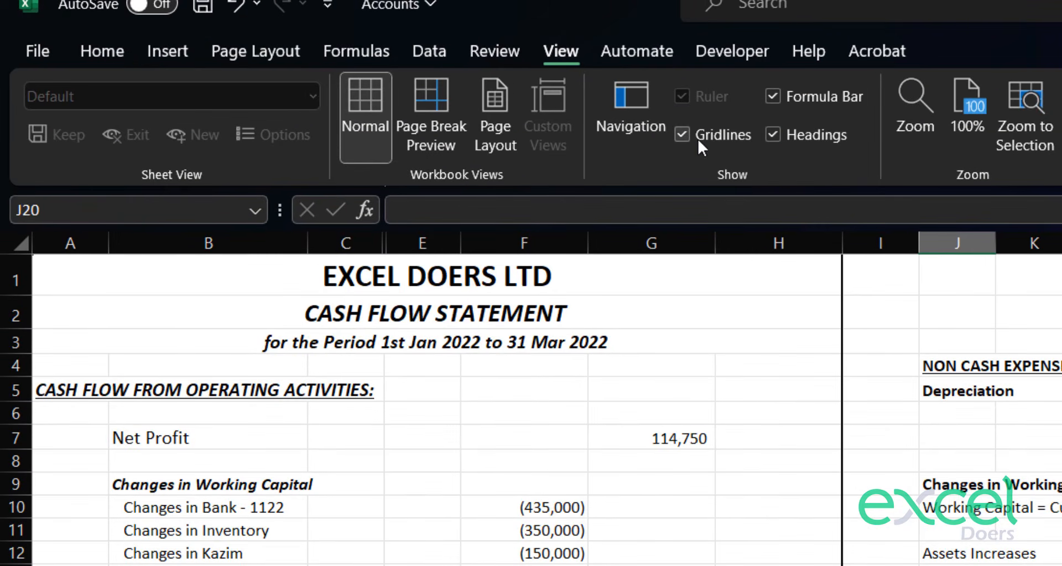
{"action": "left_click", "coordinate": [698, 138]}
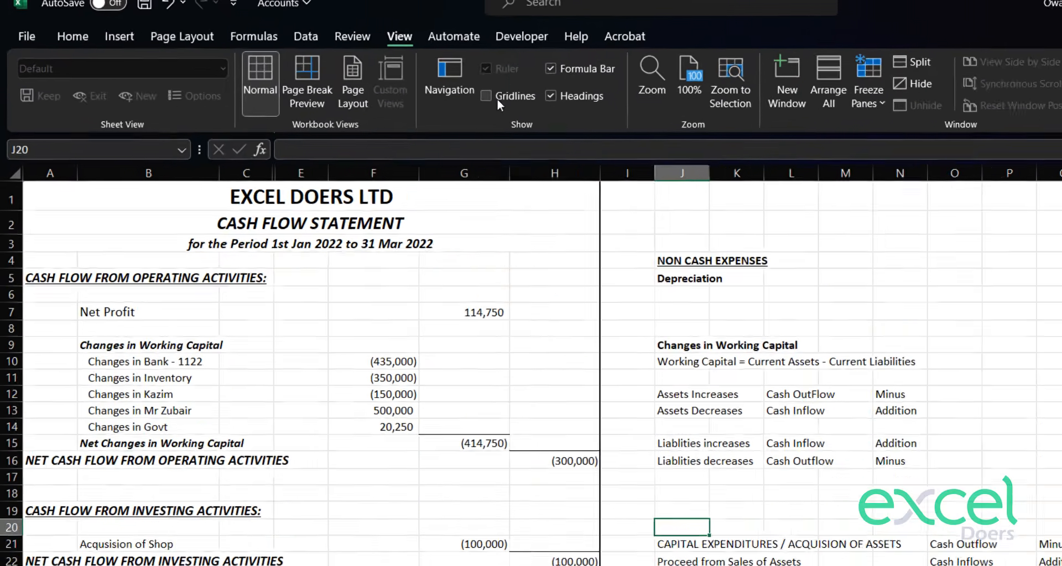
{"action": "left_click", "coordinate": [519, 295]}
{"action": "scroll", "coordinate": [518, 294], "scroll_direction": "down", "scroll_amount": 3}
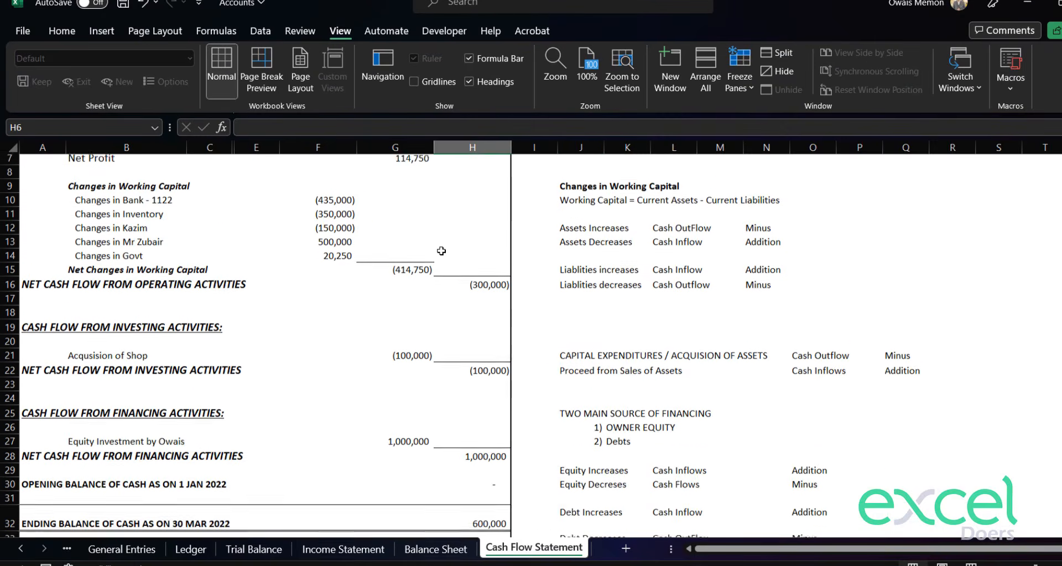
{"action": "scroll", "coordinate": [441, 251], "scroll_direction": "up", "scroll_amount": 3}
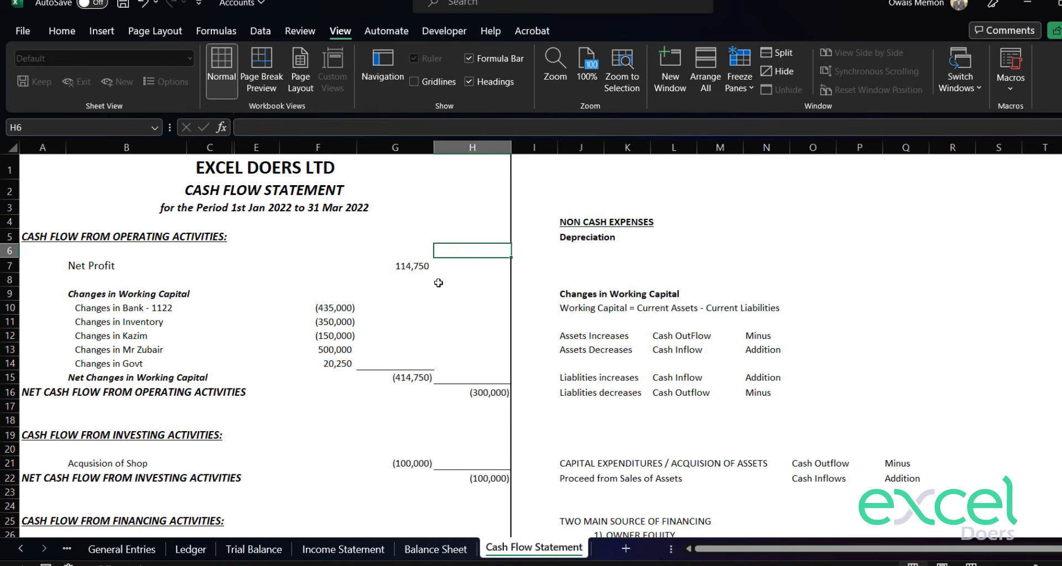
{"action": "scroll", "coordinate": [440, 285], "scroll_direction": "down", "scroll_amount": 3}
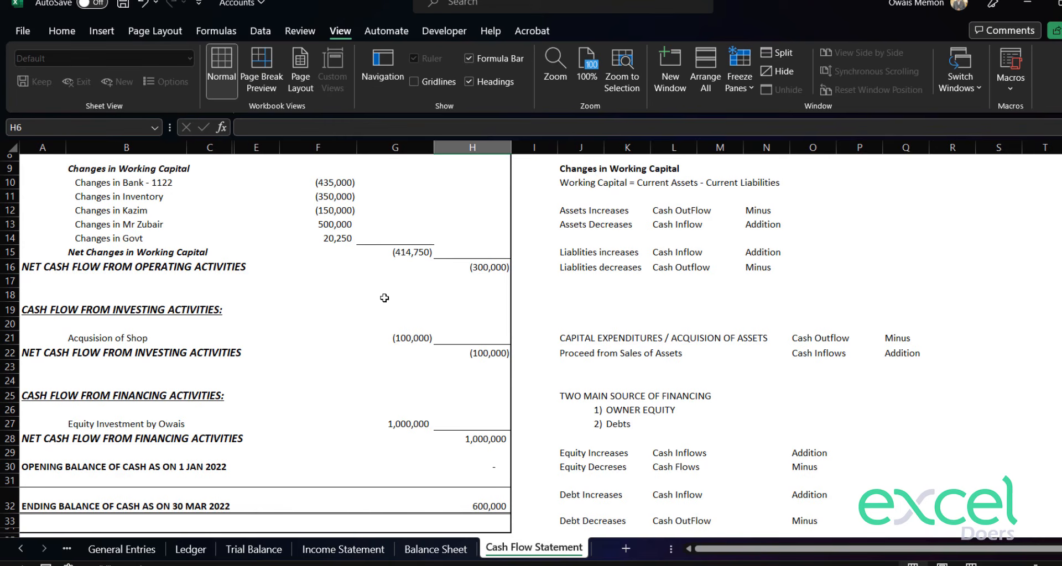
- Undo the top alignment of the debt notes, the height change of row 32 and the border on A32:H32
{"action": "key", "text": "ctrl+z"}
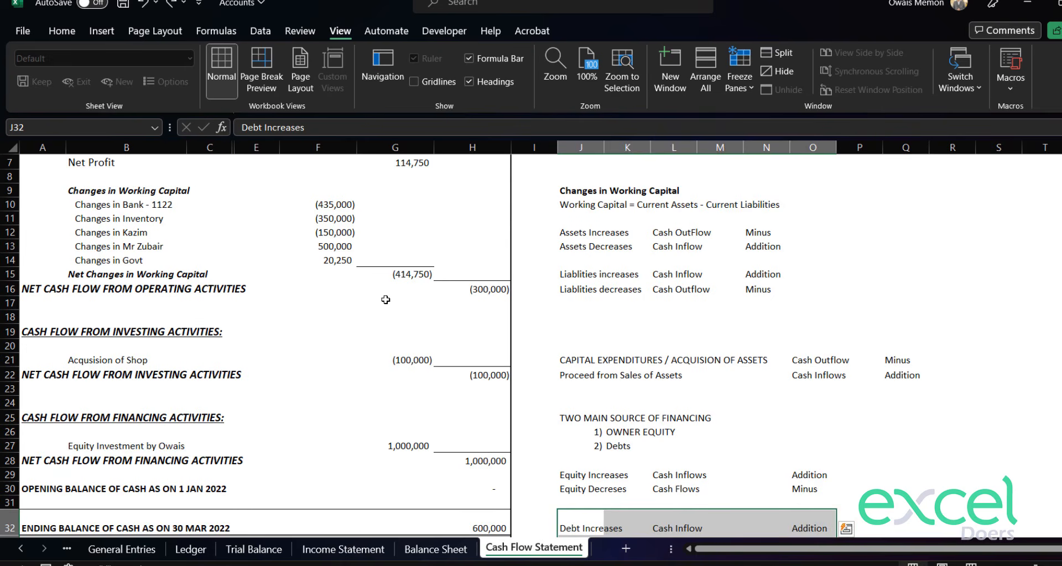
{"action": "key", "text": "ctrl+z"}
{"action": "key", "text": "ctrl+z"}
{"action": "key", "text": "ctrl+z"}
{"action": "key", "text": "ctrl+z"}
{"action": "key", "text": "ctrl+z"}
{"action": "key", "text": "ctrl+z"}
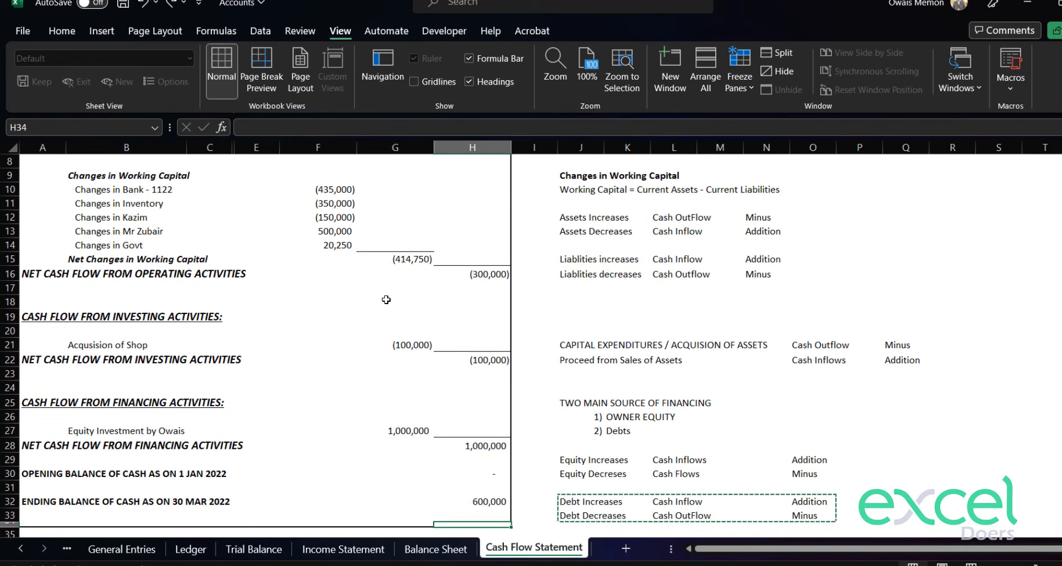
- Apply a top and double bottom border to the ending balance amount in H32 only
{"action": "left_click", "coordinate": [466, 503]}
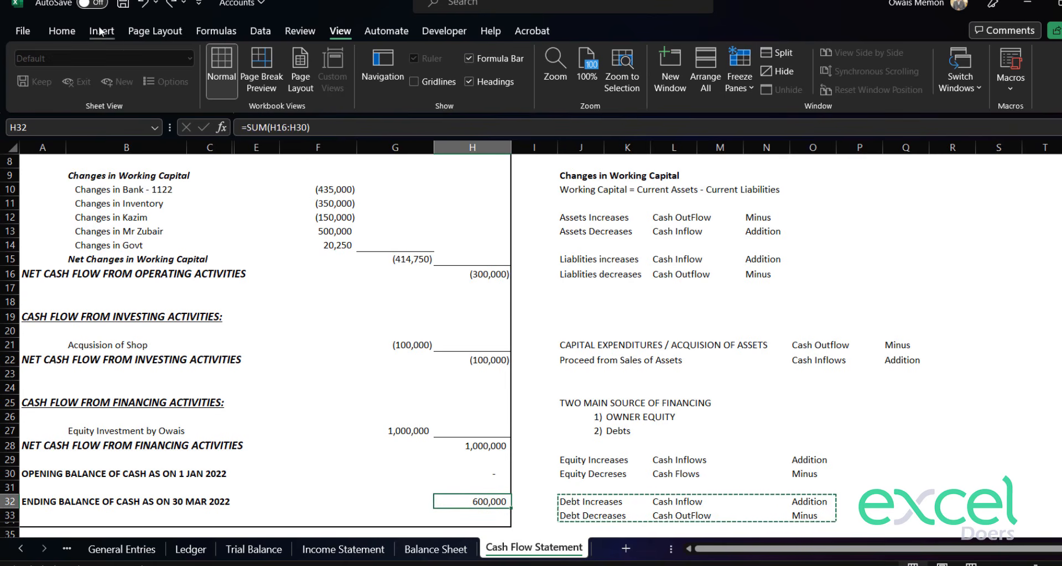
{"action": "left_click", "coordinate": [62, 30]}
{"action": "key", "text": "Escape"}
{"action": "left_click", "coordinate": [404, 345]}
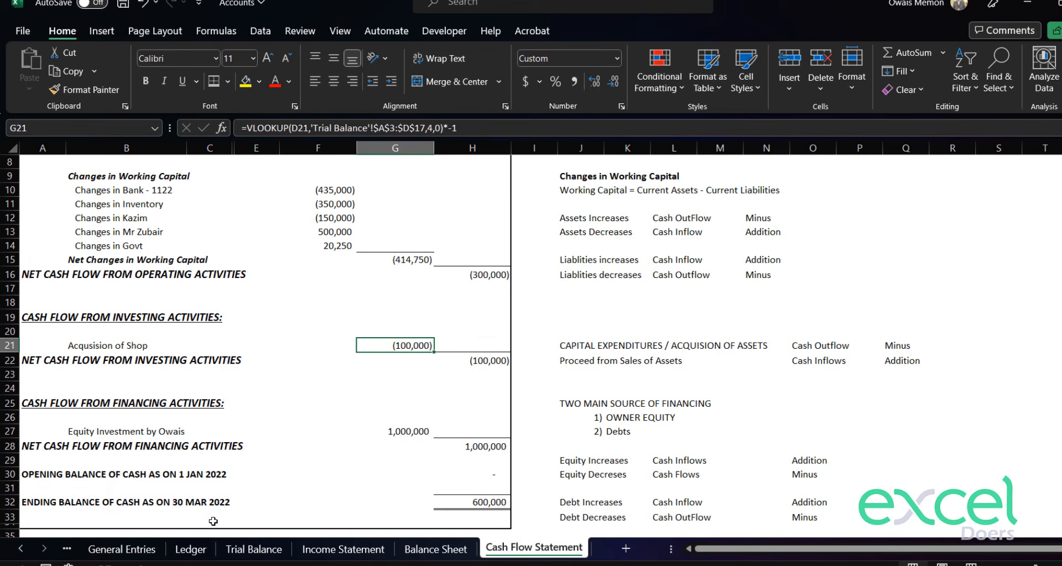
- Indent the NET CASH FLOW FROM OPERATING ACTIVITIES label in A16 by three levels
{"action": "left_click", "coordinate": [206, 504]}
{"action": "scroll", "coordinate": [361, 414], "scroll_direction": "up", "scroll_amount": 3}
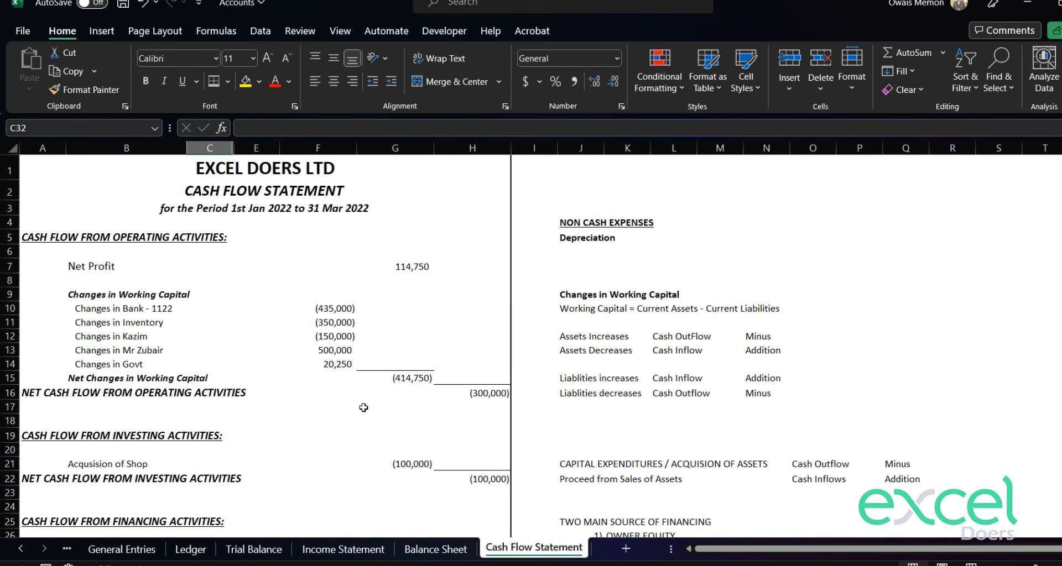
{"action": "scroll", "coordinate": [354, 407], "scroll_direction": "down", "scroll_amount": 4}
{"action": "scroll", "coordinate": [304, 399], "scroll_direction": "up", "scroll_amount": 3}
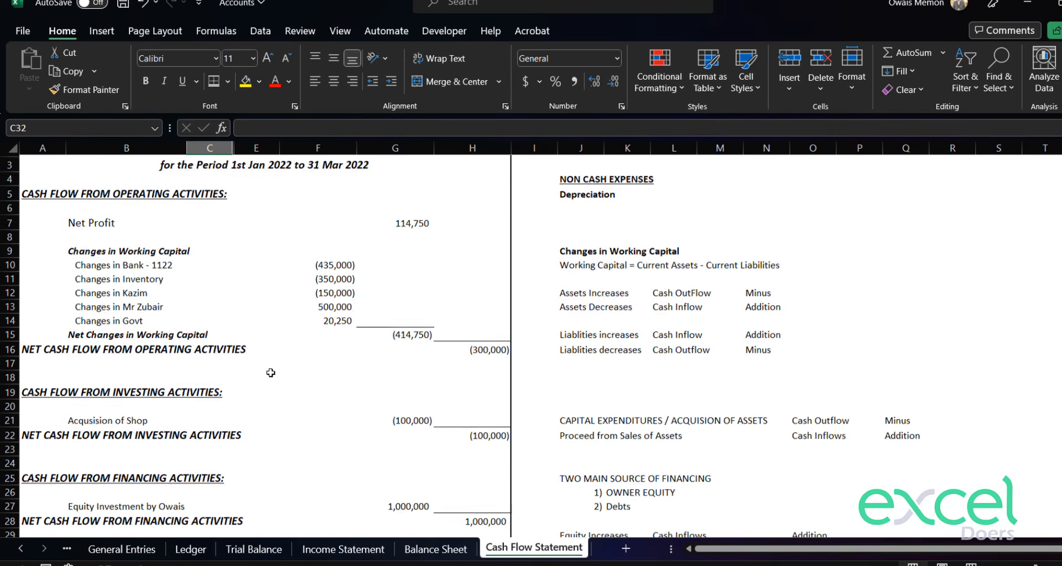
{"action": "scroll", "coordinate": [116, 253], "scroll_direction": "up", "scroll_amount": 1}
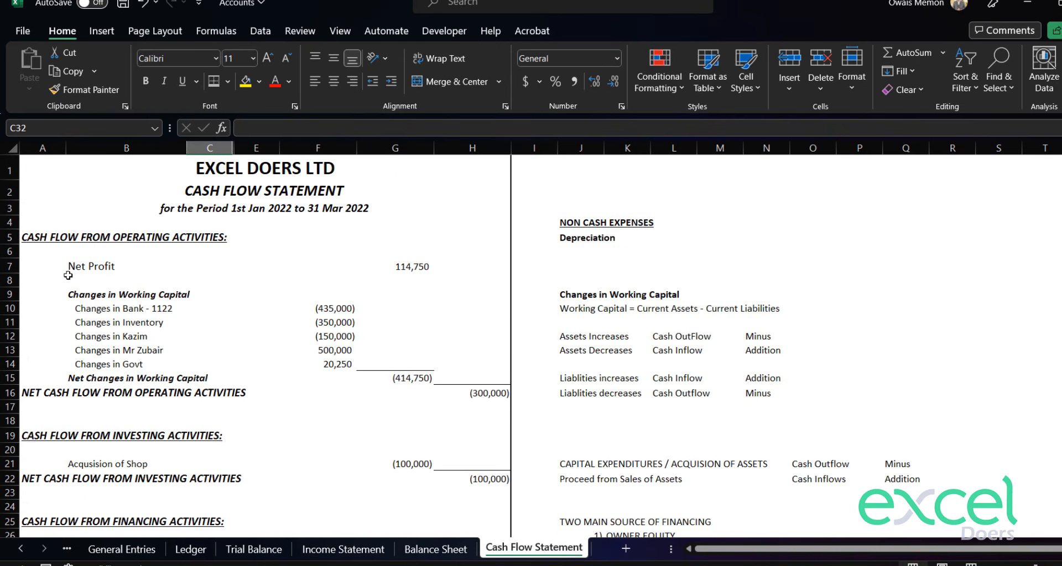
{"action": "left_click", "coordinate": [36, 390]}
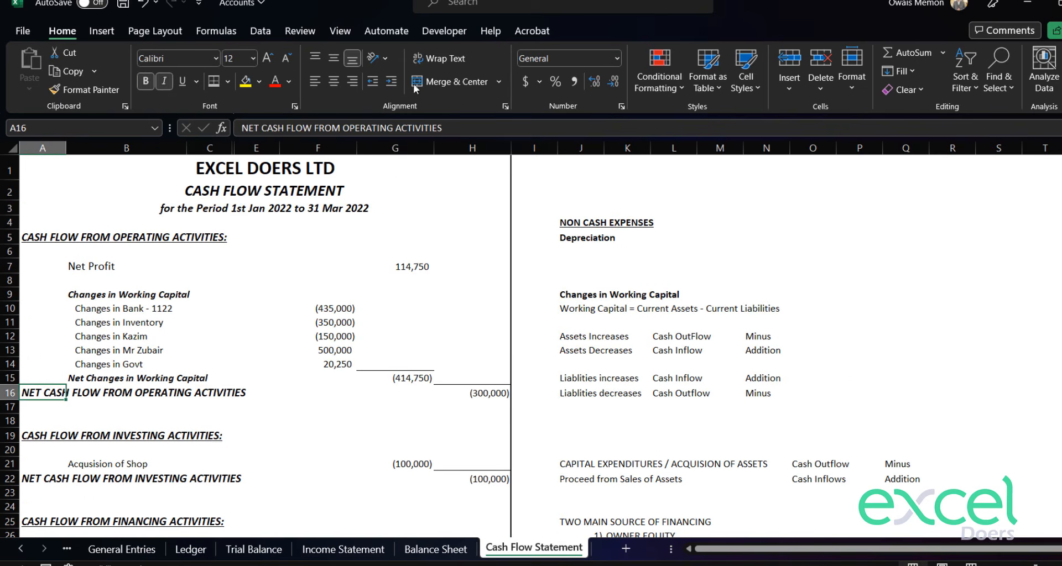
{"action": "left_click", "coordinate": [392, 82]}
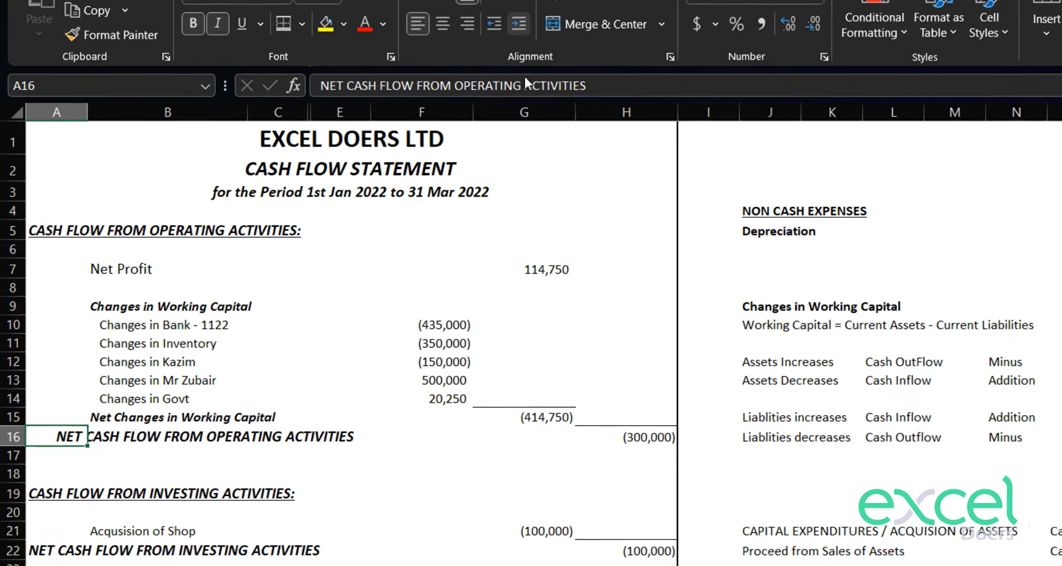
- Indent the NET CASH FLOW FROM INVESTING ACTIVITIES label in A22 by three levels, keeping it left-aligned
{"action": "left_click", "coordinate": [50, 506]}
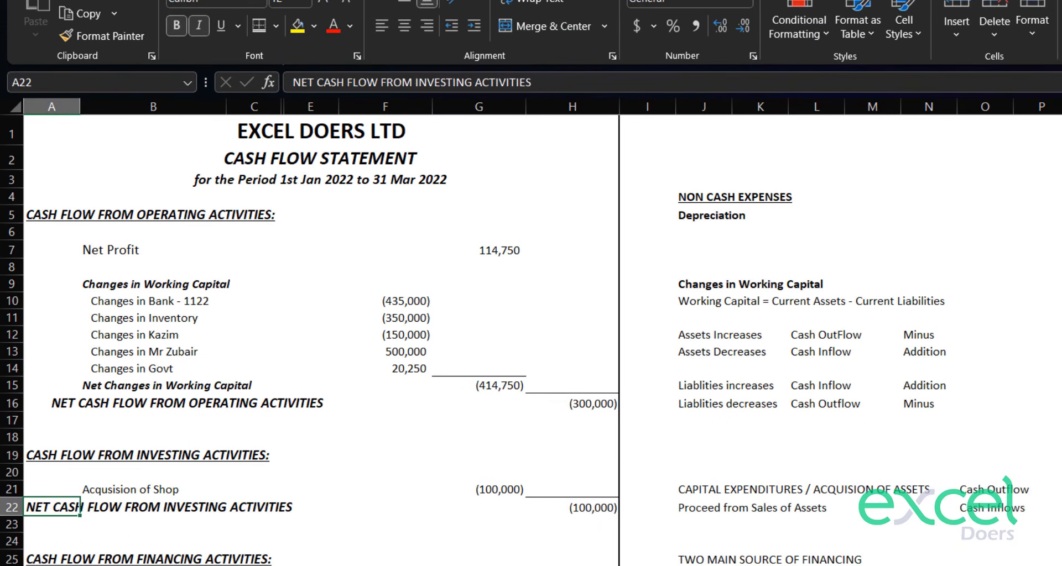
{"action": "left_click", "coordinate": [425, 26]}
{"action": "left_click", "coordinate": [424, 26]}
{"action": "left_click", "coordinate": [425, 26]}
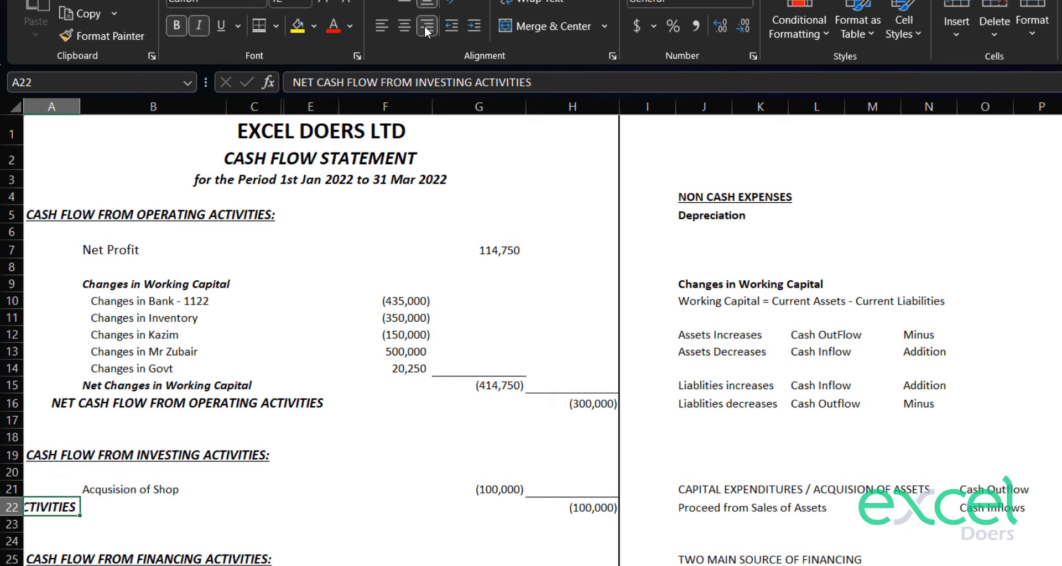
{"action": "left_click", "coordinate": [460, 28]}
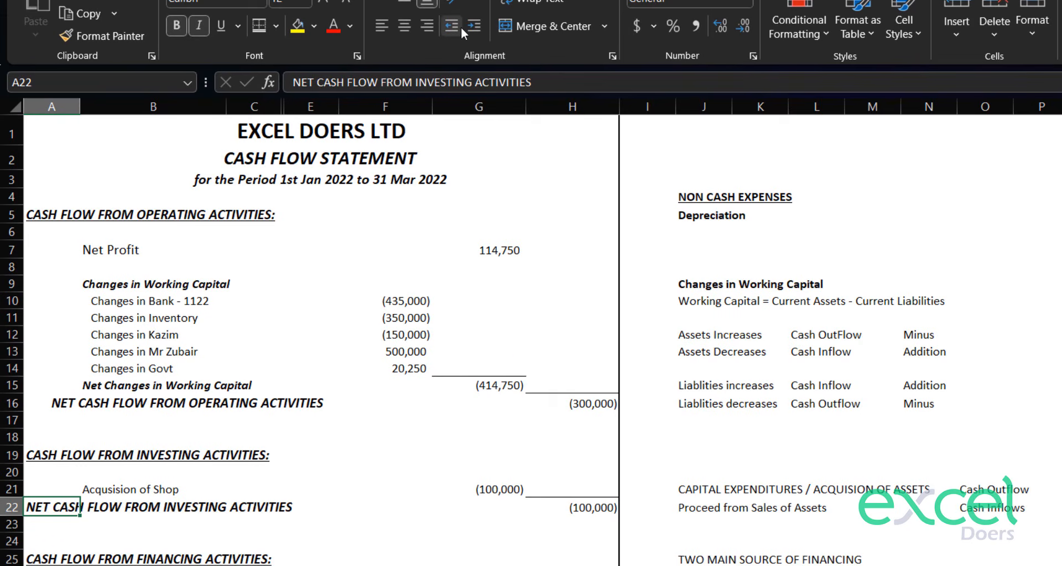
{"action": "left_click", "coordinate": [466, 27]}
{"action": "left_click", "coordinate": [466, 28]}
{"action": "left_click", "coordinate": [465, 27]}
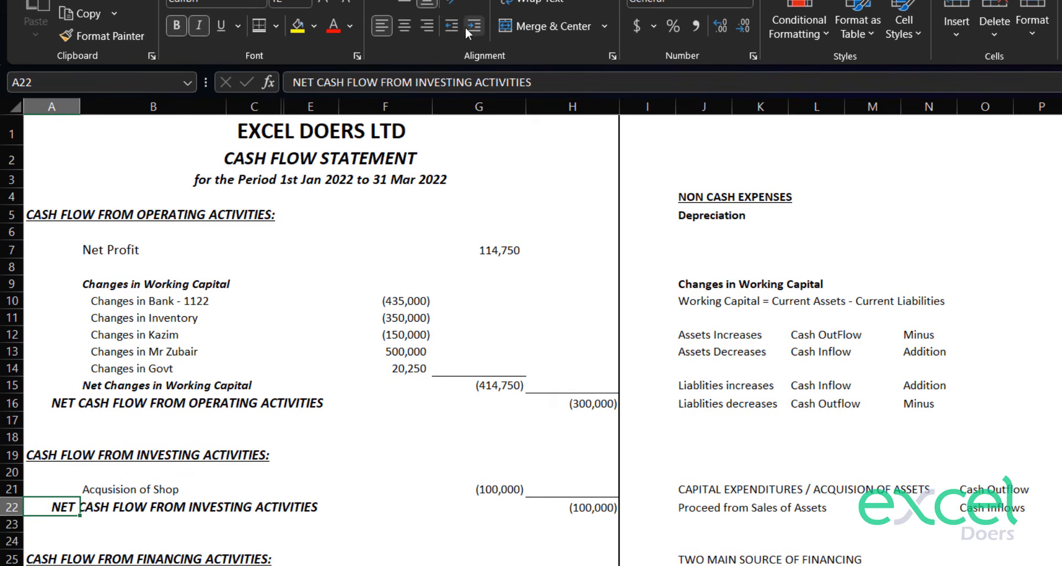
- Indent the NET CASH FLOW FROM FINANCING ACTIVITIES label in A28 by three levels
{"action": "scroll", "coordinate": [301, 316], "scroll_direction": "down", "scroll_amount": 3}
{"action": "left_click", "coordinate": [49, 459]}
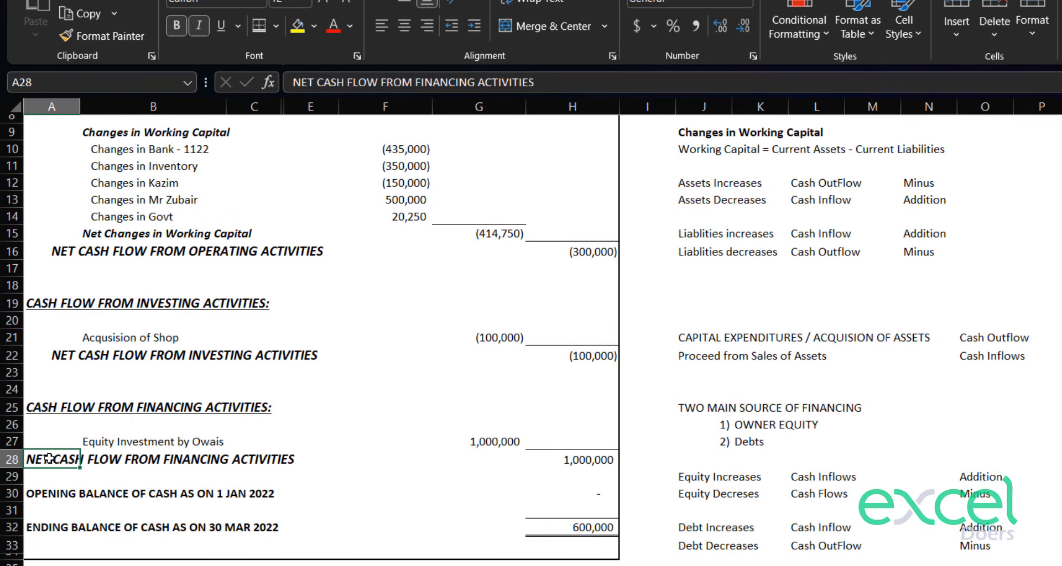
{"action": "left_click", "coordinate": [476, 25]}
{"action": "left_click", "coordinate": [476, 25]}
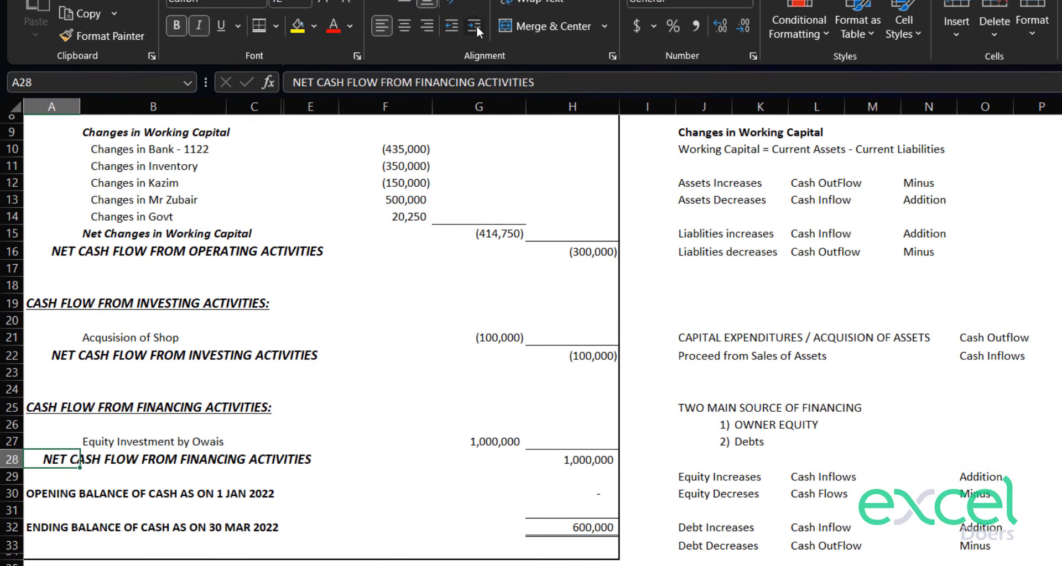
{"action": "left_click", "coordinate": [476, 26]}
- Review the whole cash flow statement from the title to the ending balance, checking the indented net cash flow labels
{"action": "left_click", "coordinate": [479, 251]}
{"action": "scroll", "coordinate": [346, 296], "scroll_direction": "up", "scroll_amount": 2}
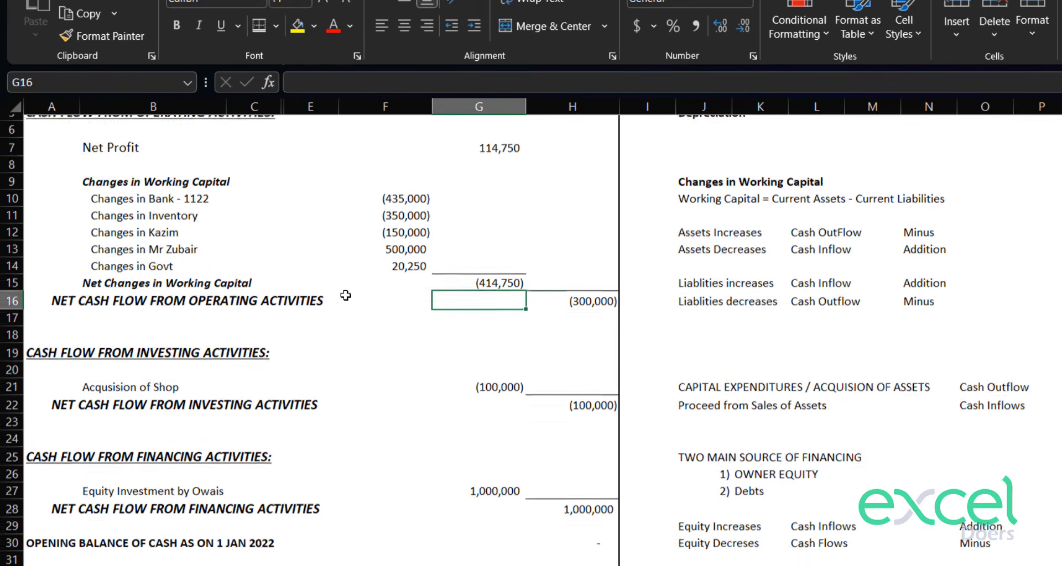
{"action": "scroll", "coordinate": [348, 288], "scroll_direction": "down", "scroll_amount": 2}
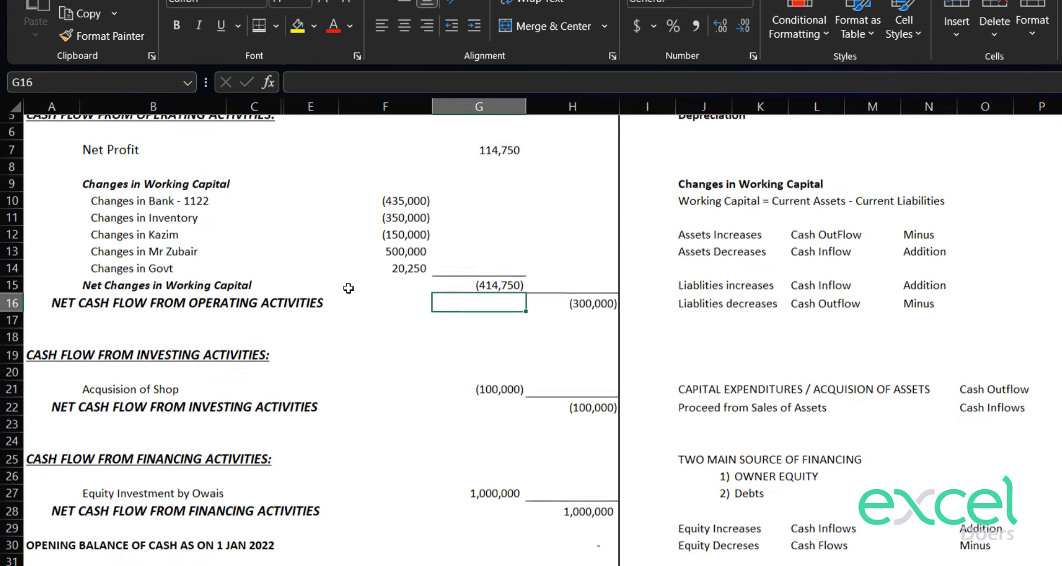
{"action": "scroll", "coordinate": [349, 286], "scroll_direction": "up", "scroll_amount": 3}
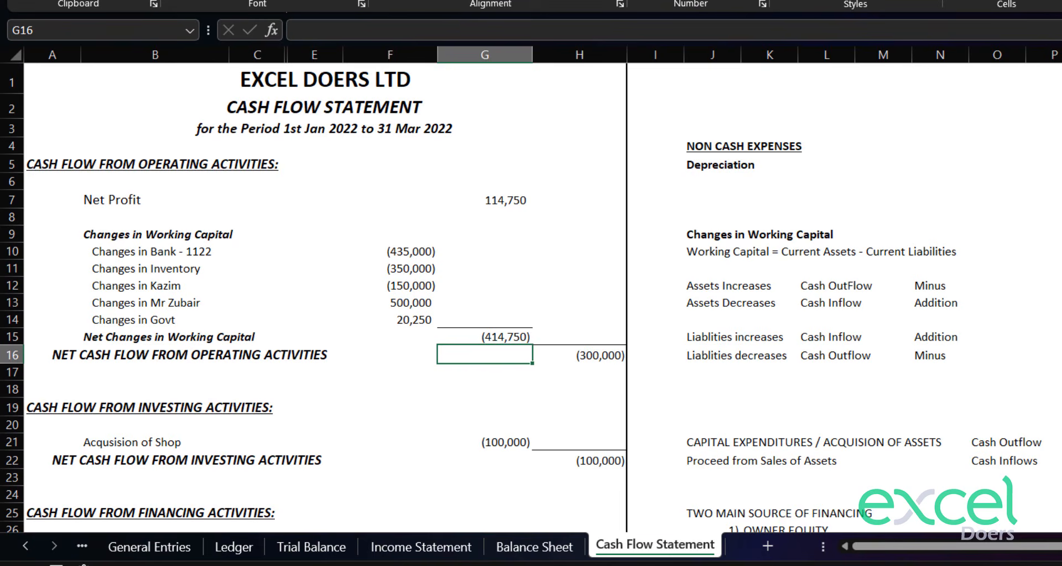
{"action": "scroll", "coordinate": [531, 287], "scroll_direction": "down", "scroll_amount": 1}
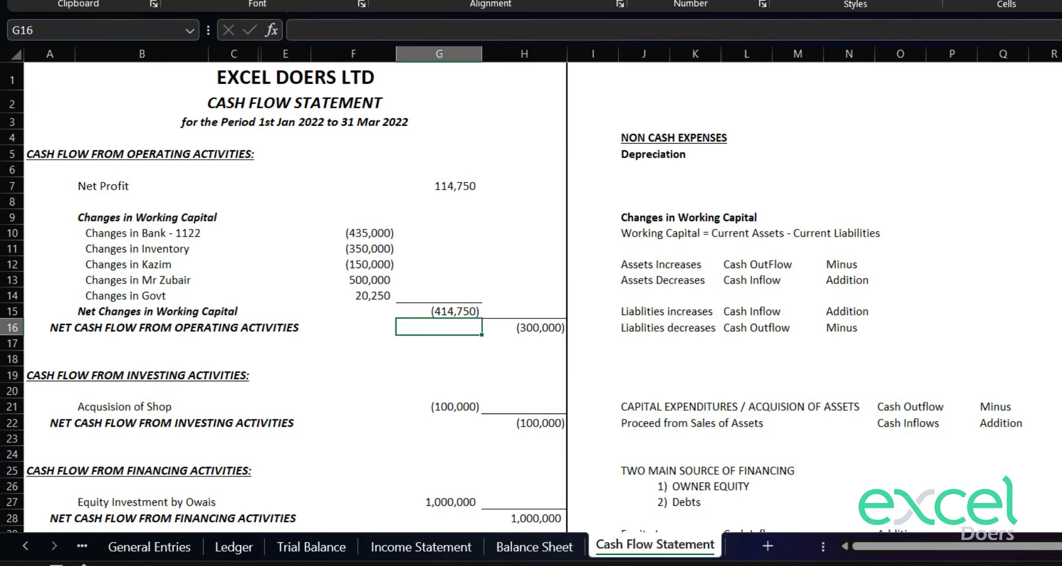
{"action": "scroll", "coordinate": [763, 332], "scroll_direction": "down", "scroll_amount": 1}
{"action": "scroll", "coordinate": [762, 331], "scroll_direction": "down", "scroll_amount": 1}
{"action": "scroll", "coordinate": [763, 331], "scroll_direction": "up", "scroll_amount": 1}
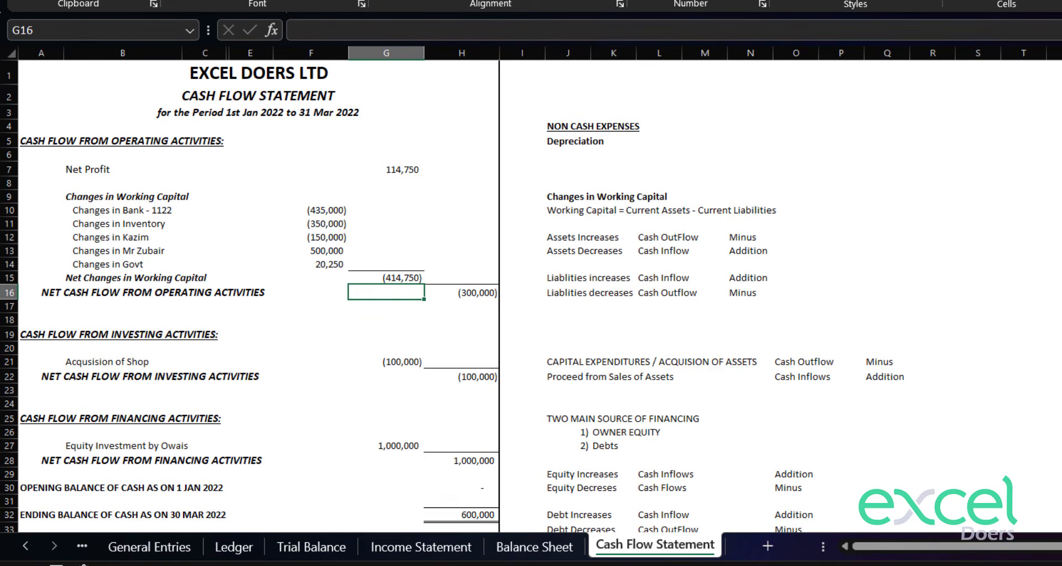
{"action": "scroll", "coordinate": [452, 299], "scroll_direction": "down", "scroll_amount": 1}
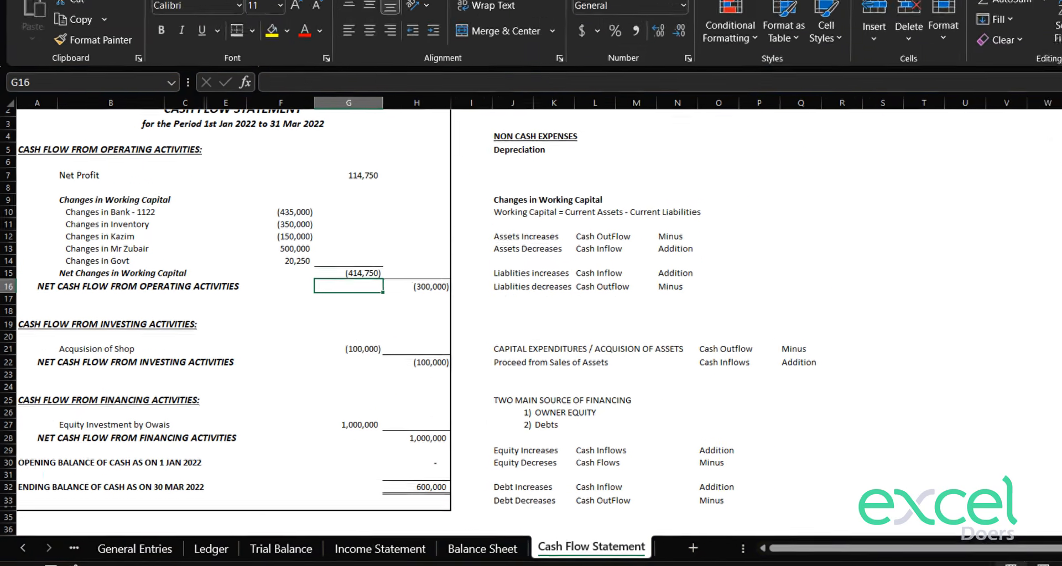
- Switch the ribbon display to full-screen mode and enlarge the sheet to view the complete cash flow statement
{"action": "left_click", "coordinate": [1046, 126]}
{"action": "left_click", "coordinate": [975, 215]}
{"action": "left_click", "coordinate": [936, 219]}
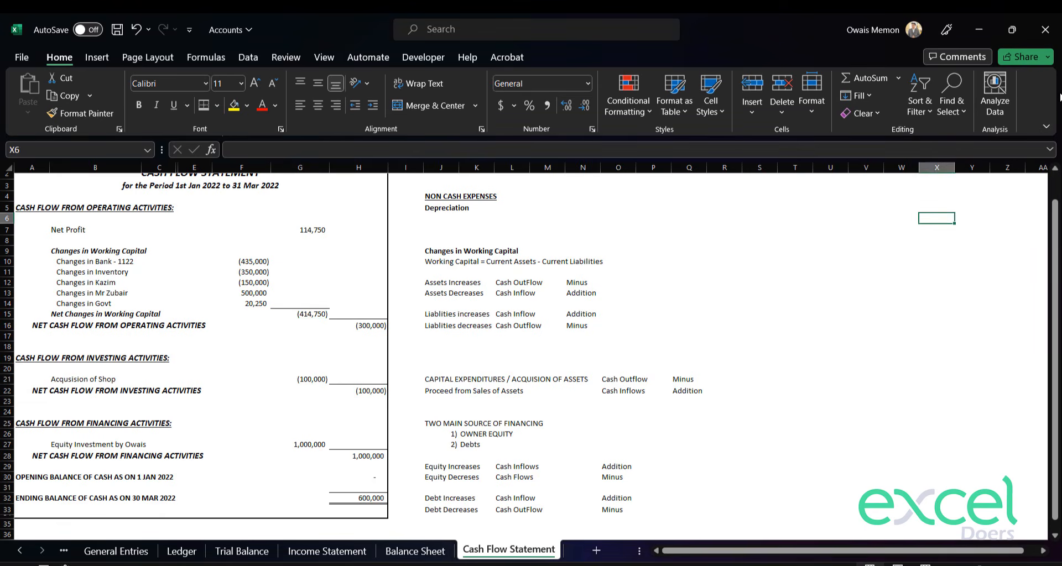
{"action": "left_click", "coordinate": [1046, 127]}
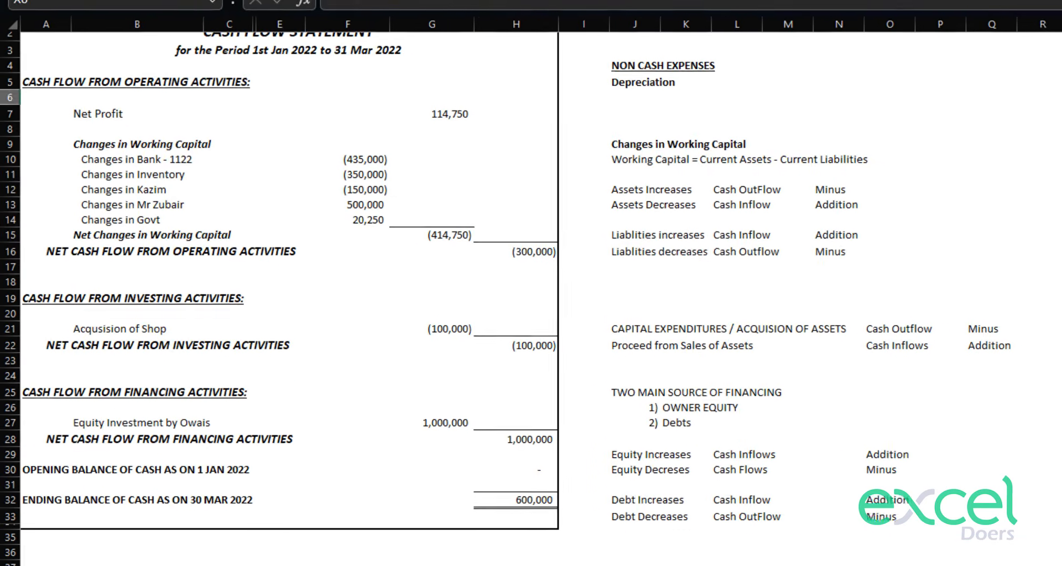
{"action": "left_click", "coordinate": [847, 434]}
{"action": "scroll", "coordinate": [856, 304], "scroll_direction": "up", "scroll_amount": 1}
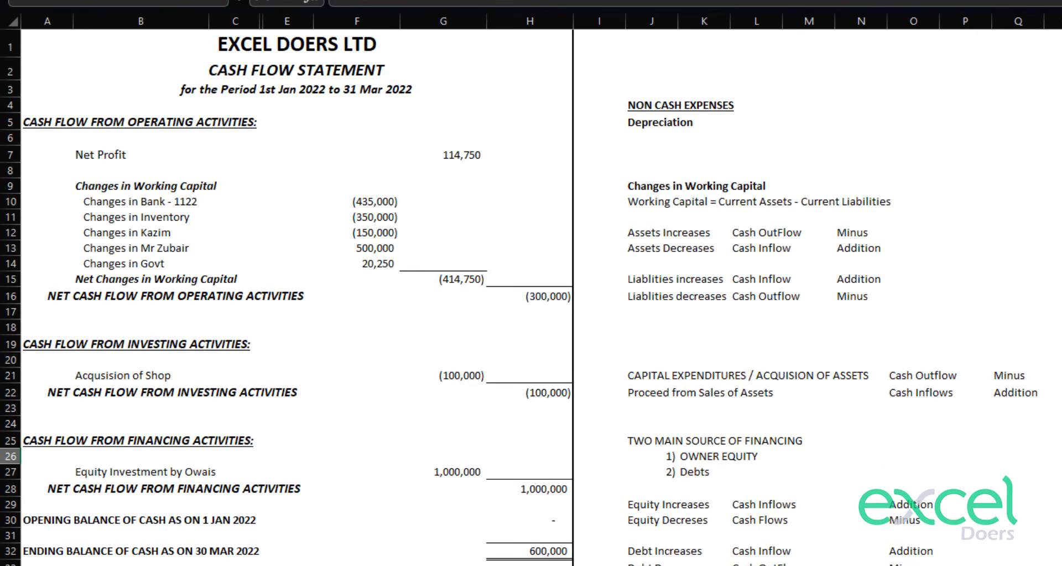
{"action": "scroll", "coordinate": [1018, 519], "scroll_direction": "up", "scroll_amount": 2}
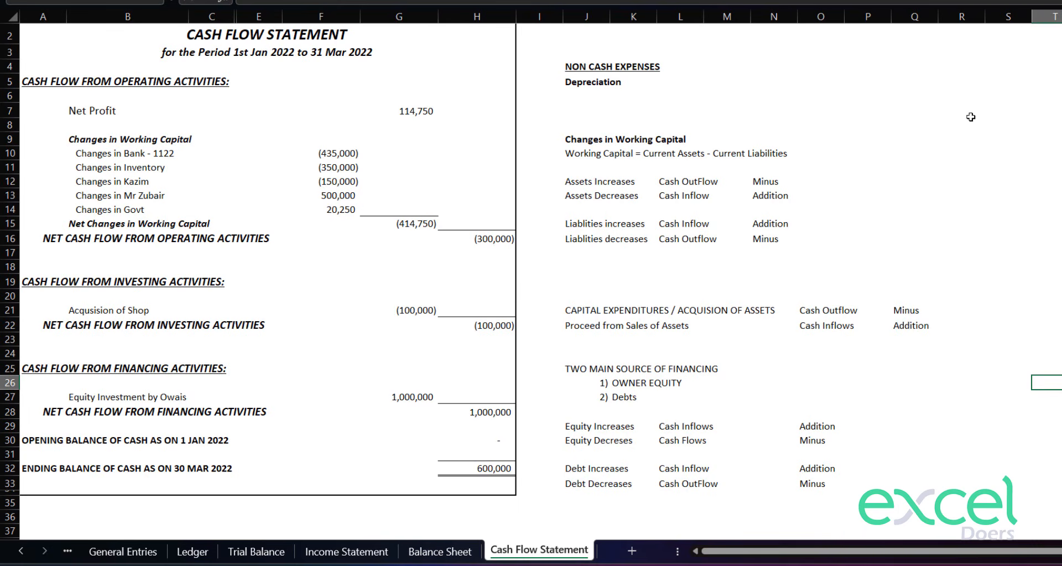
{"action": "scroll", "coordinate": [971, 117], "scroll_direction": "up", "scroll_amount": 1}
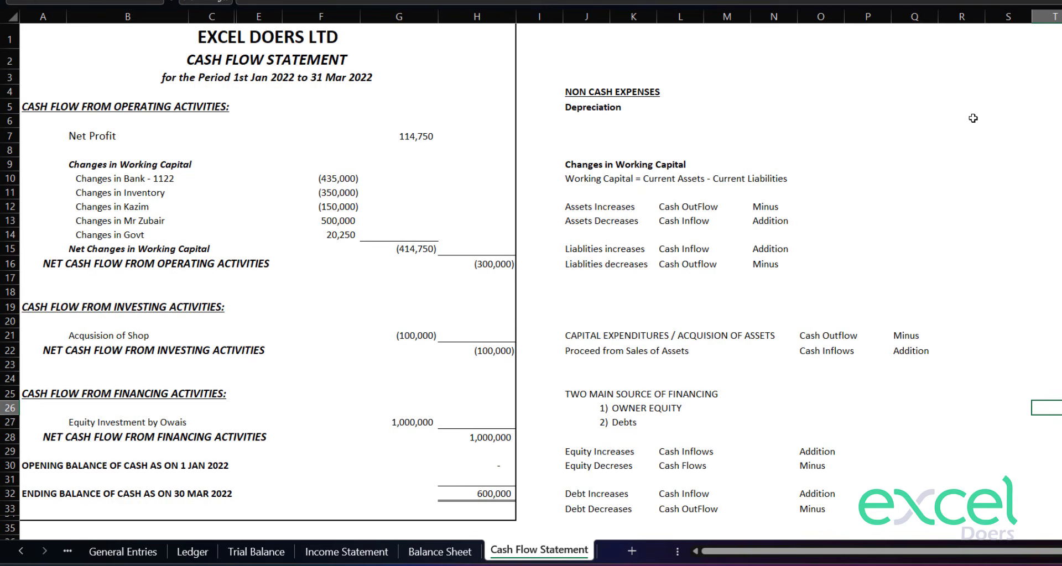
- Make the ending cash balance amount in H32 bold
{"action": "left_click", "coordinate": [486, 494]}
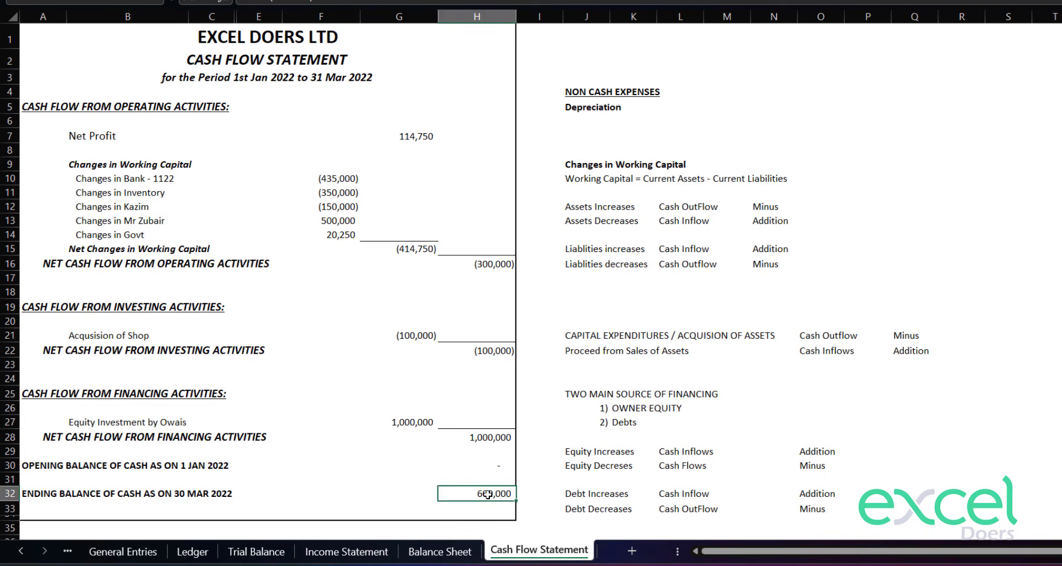
{"action": "key", "text": "ctrl+b"}
{"action": "left_click_drag", "start_coordinate": [532, 422], "coordinate": [545, 411]}
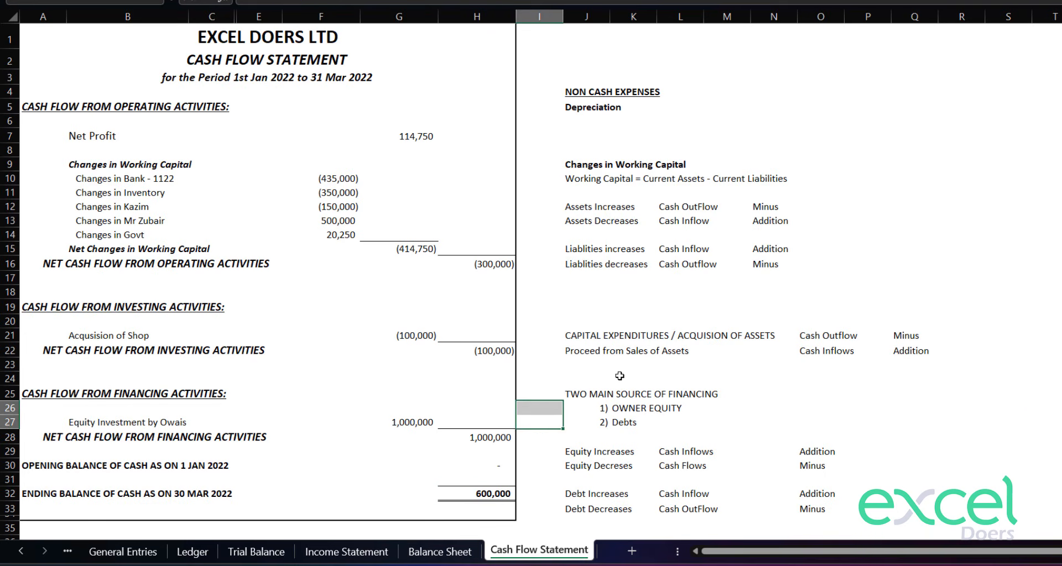